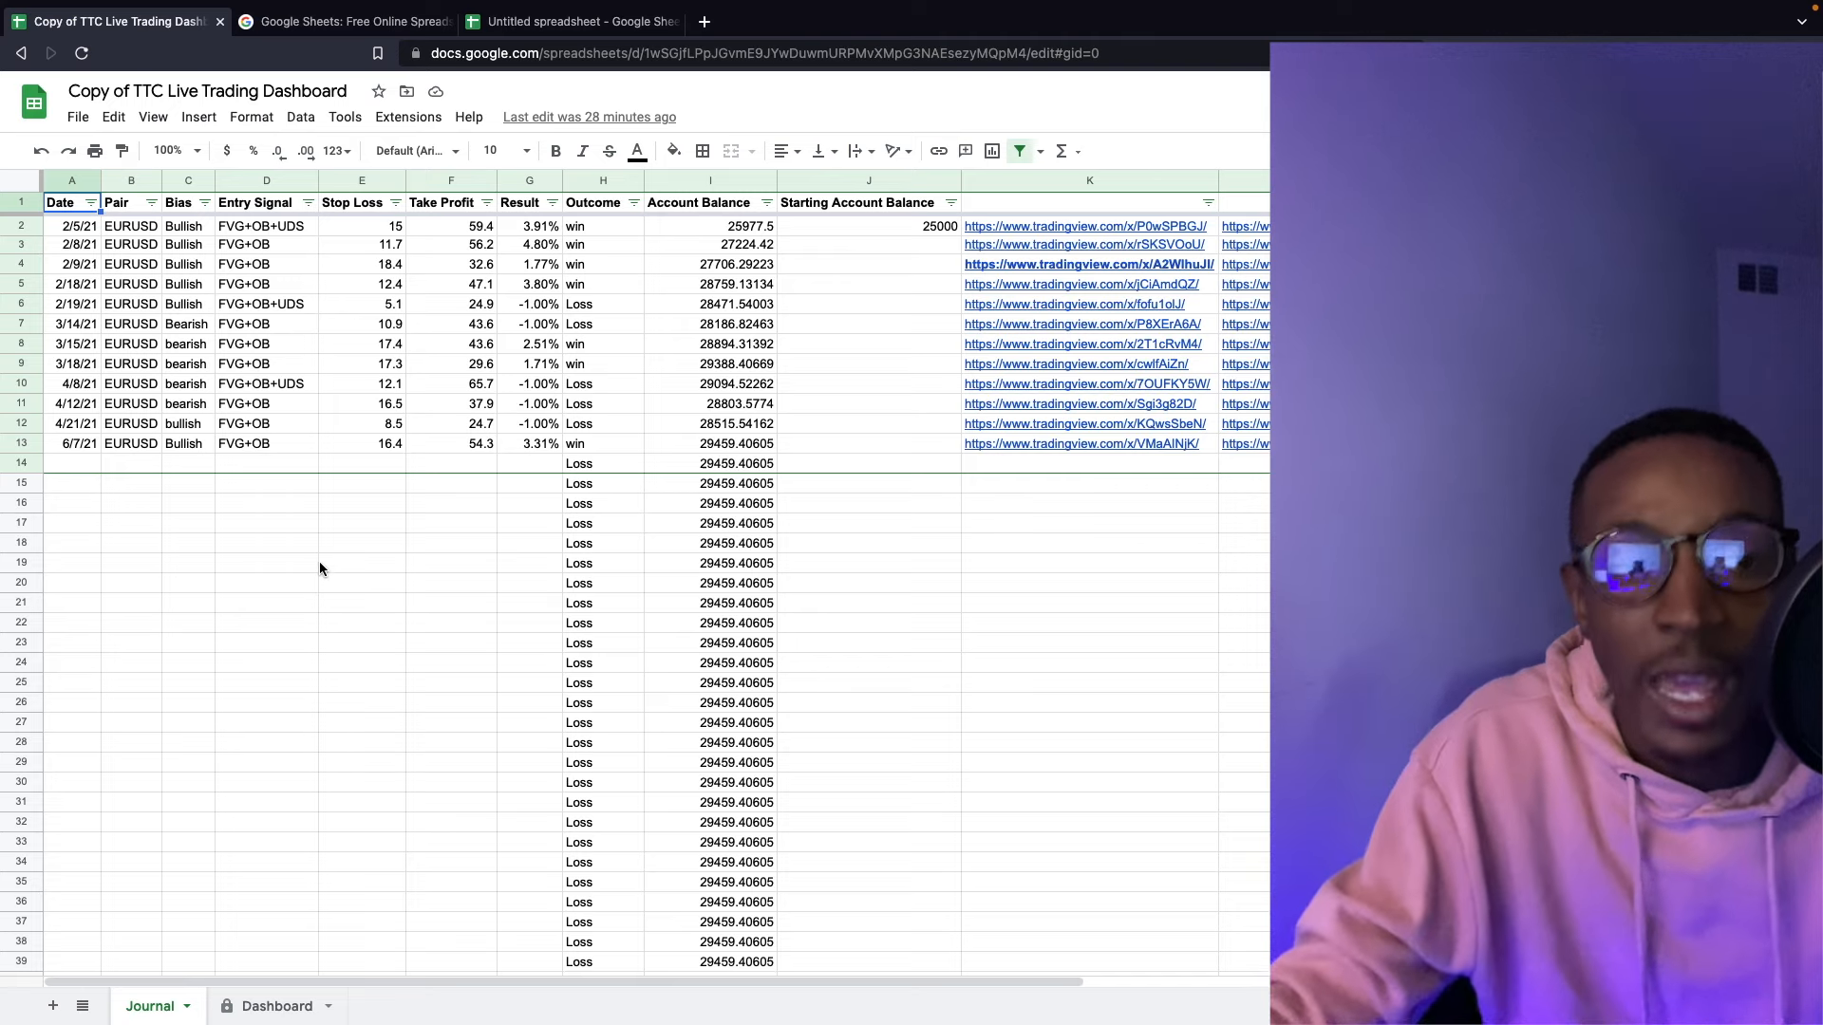
- Open the Dashboard sheet and scroll through its charts
{"action": "left_click", "coordinate": [293, 1003]}
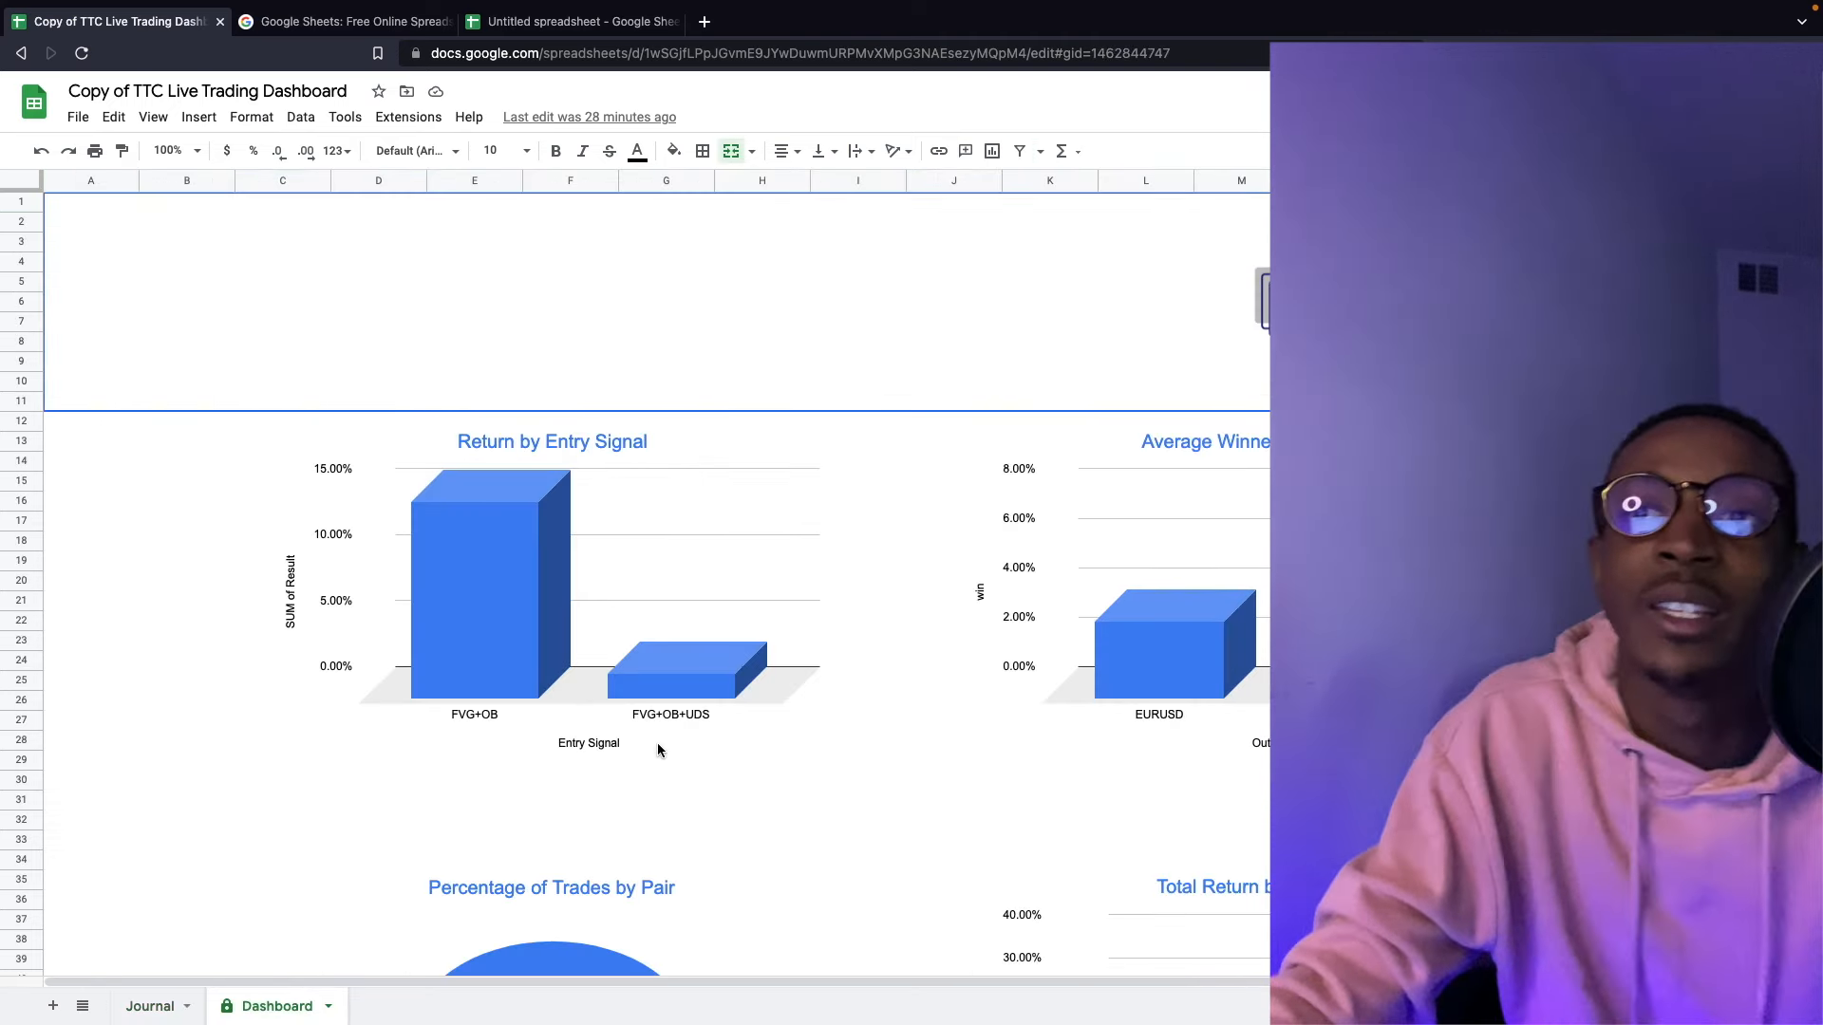
{"action": "scroll", "coordinate": [665, 750], "scroll_direction": "down", "scroll_amount": 5}
{"action": "left_click_drag", "start_coordinate": [1054, 986], "coordinate": [1415, 985]}
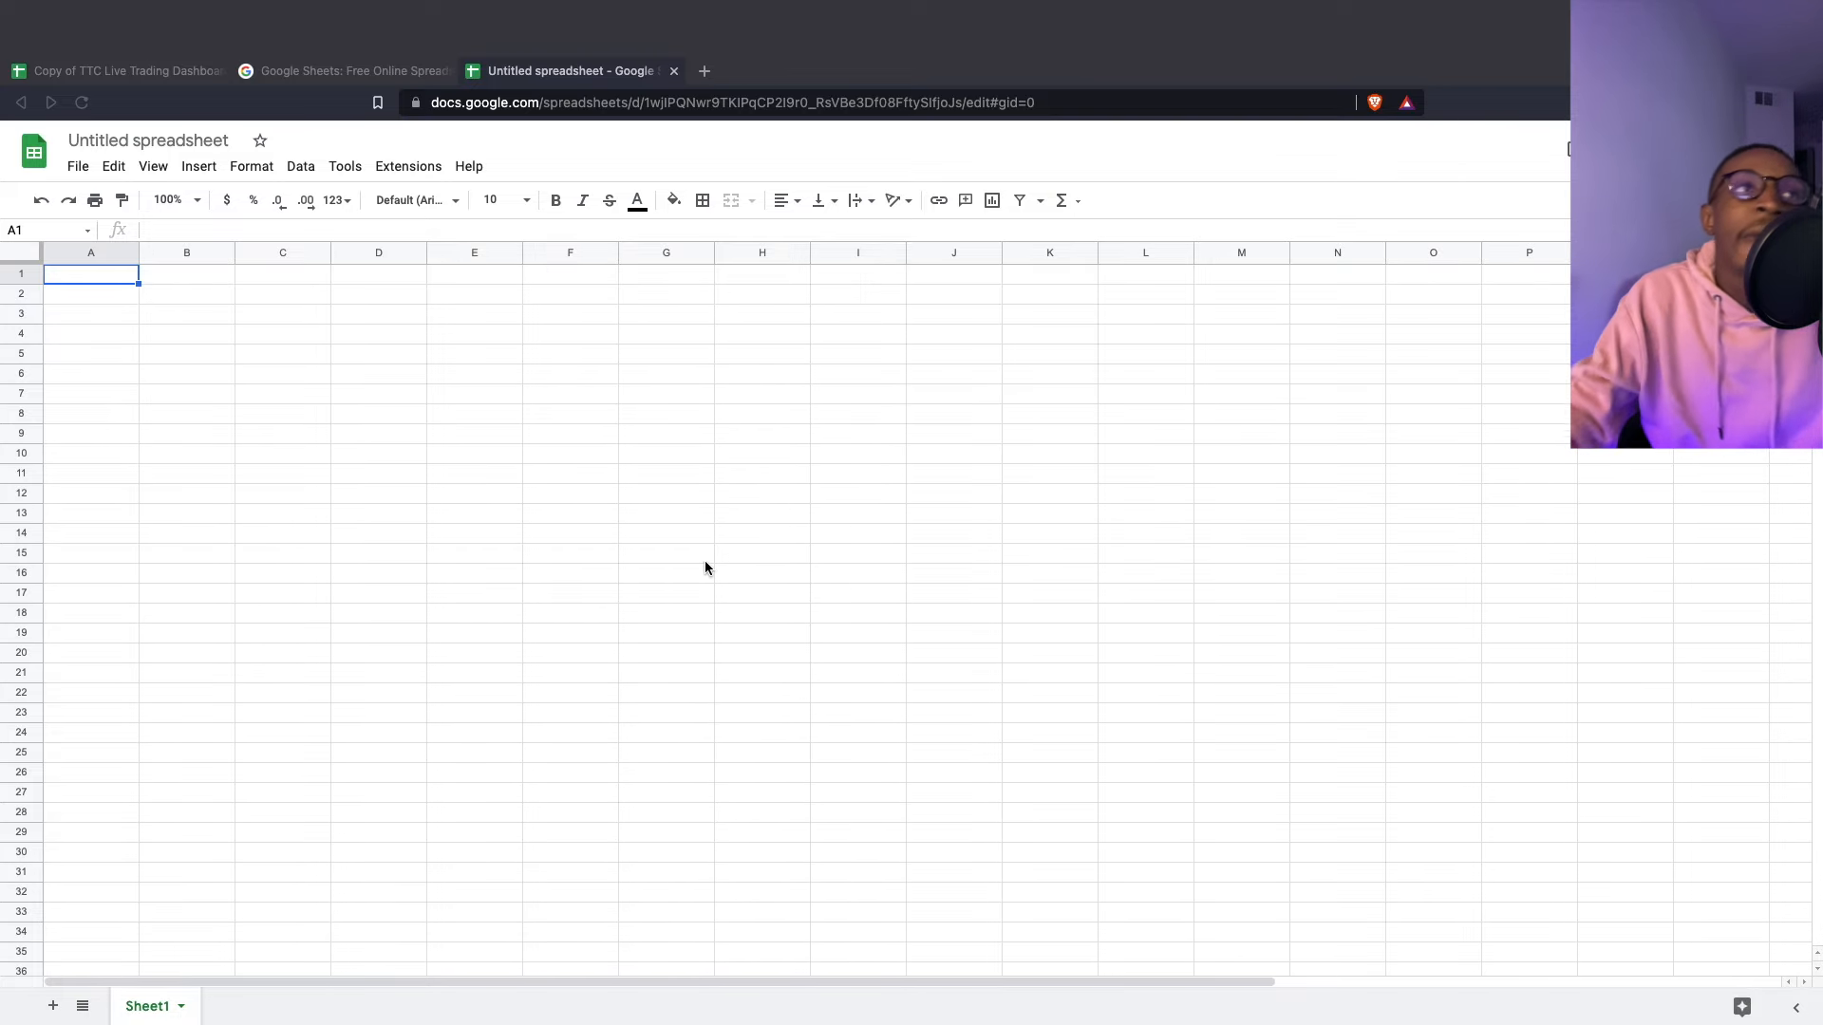
- Return to the Copy of TTC Live Trading Dashboard file's Journal sheet
{"action": "left_click", "coordinate": [105, 70]}
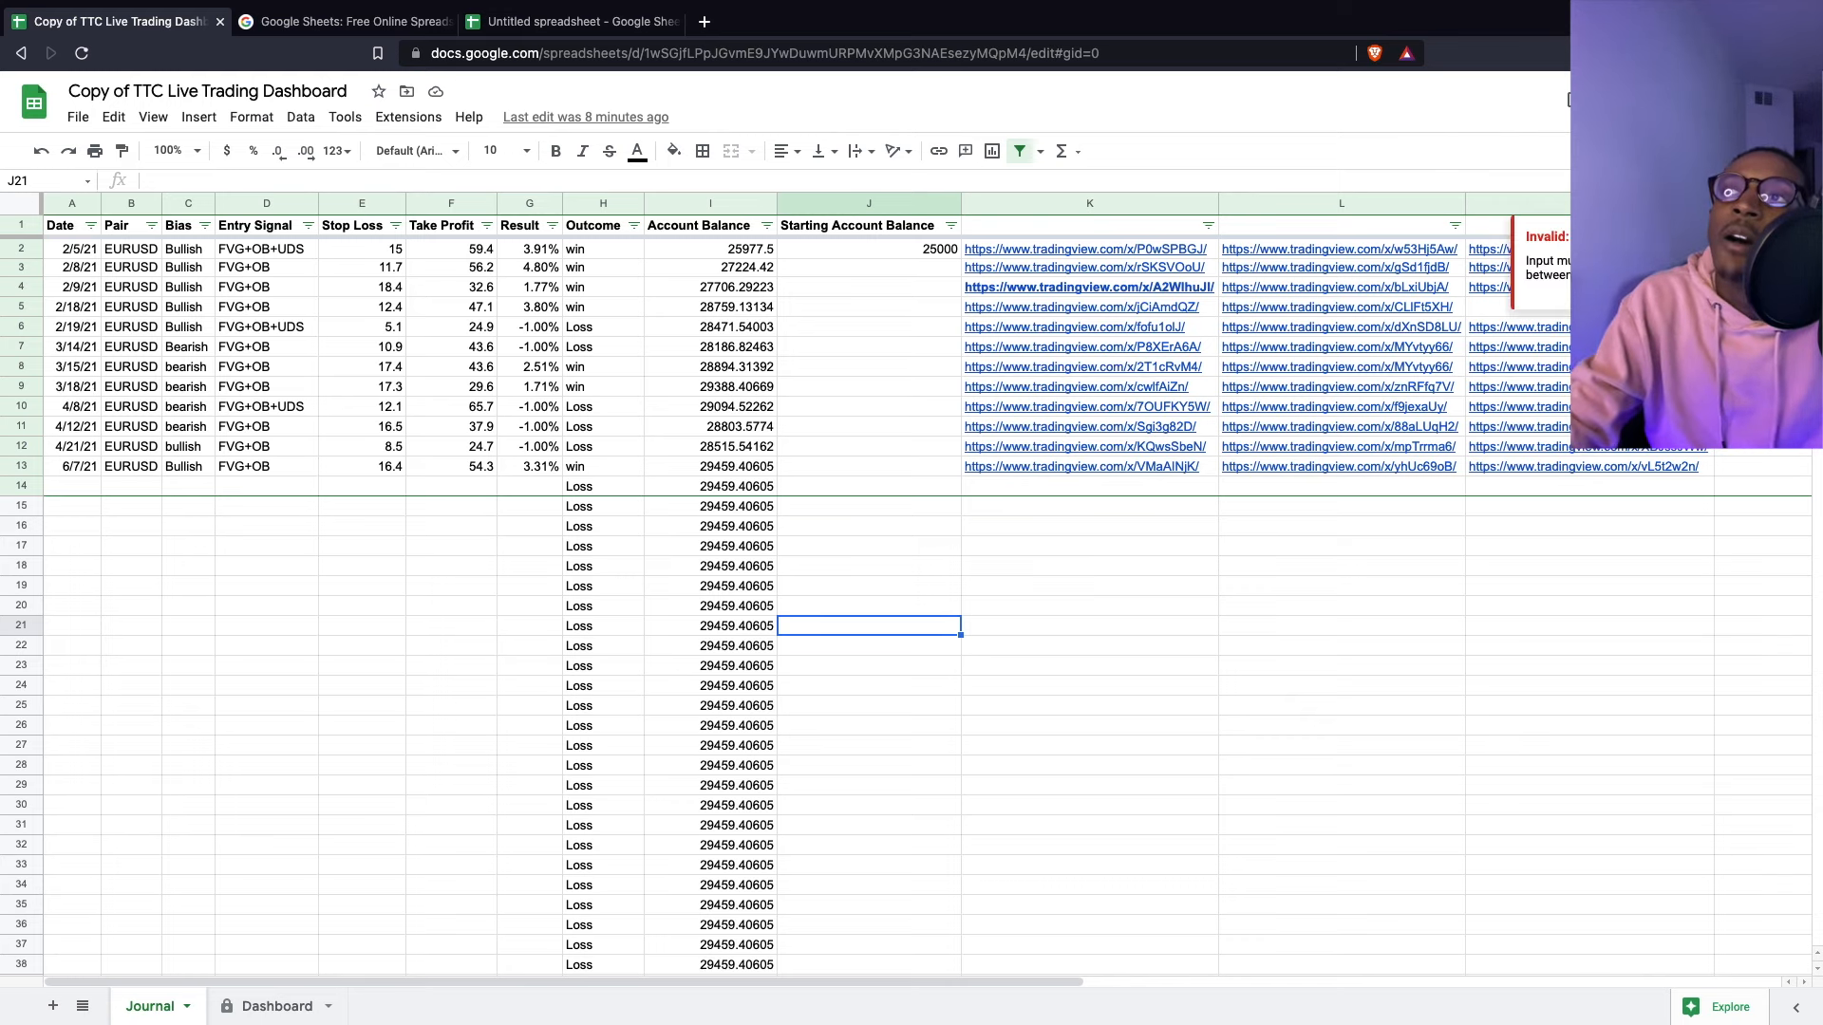
- Check the Greed Level and Fear columns from N2, dismiss the invalid-input warning, and open Dashboard
{"action": "left_click", "coordinate": [1762, 249]}
{"action": "key", "text": "Right"}
{"action": "key", "text": "Right"}
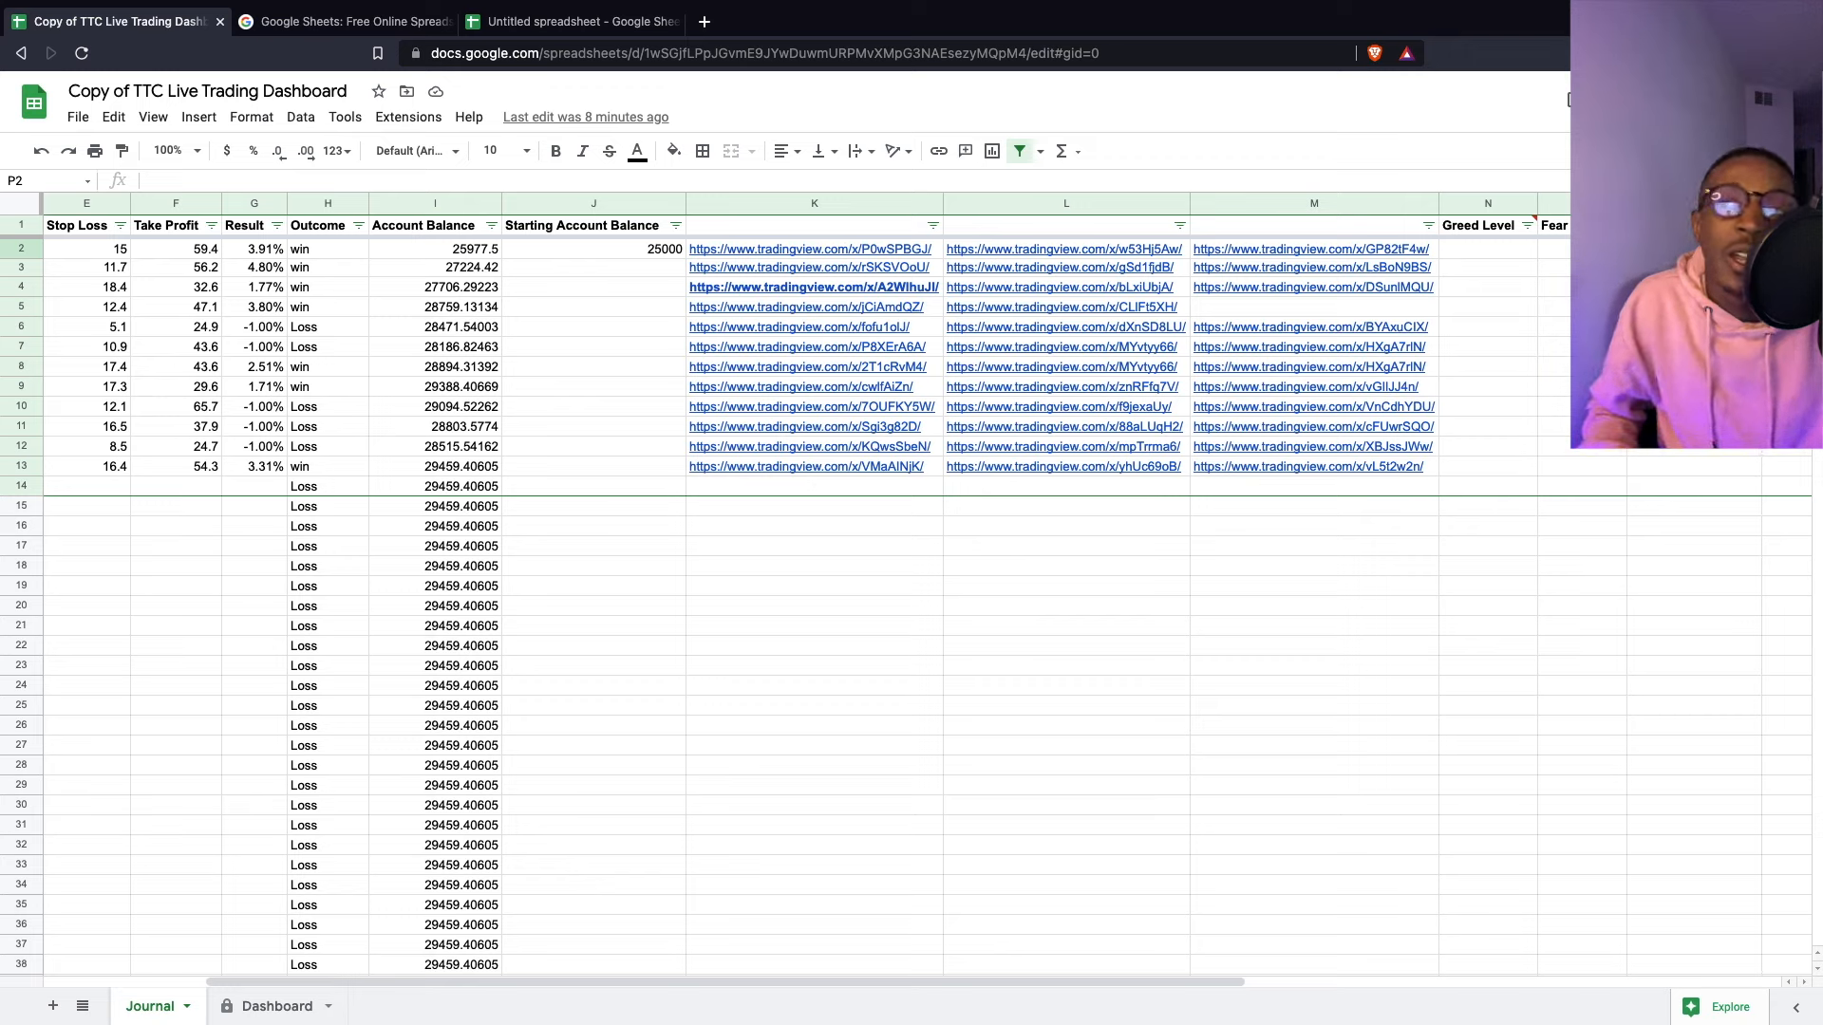
{"action": "mouse_move", "coordinate": [1505, 243]}
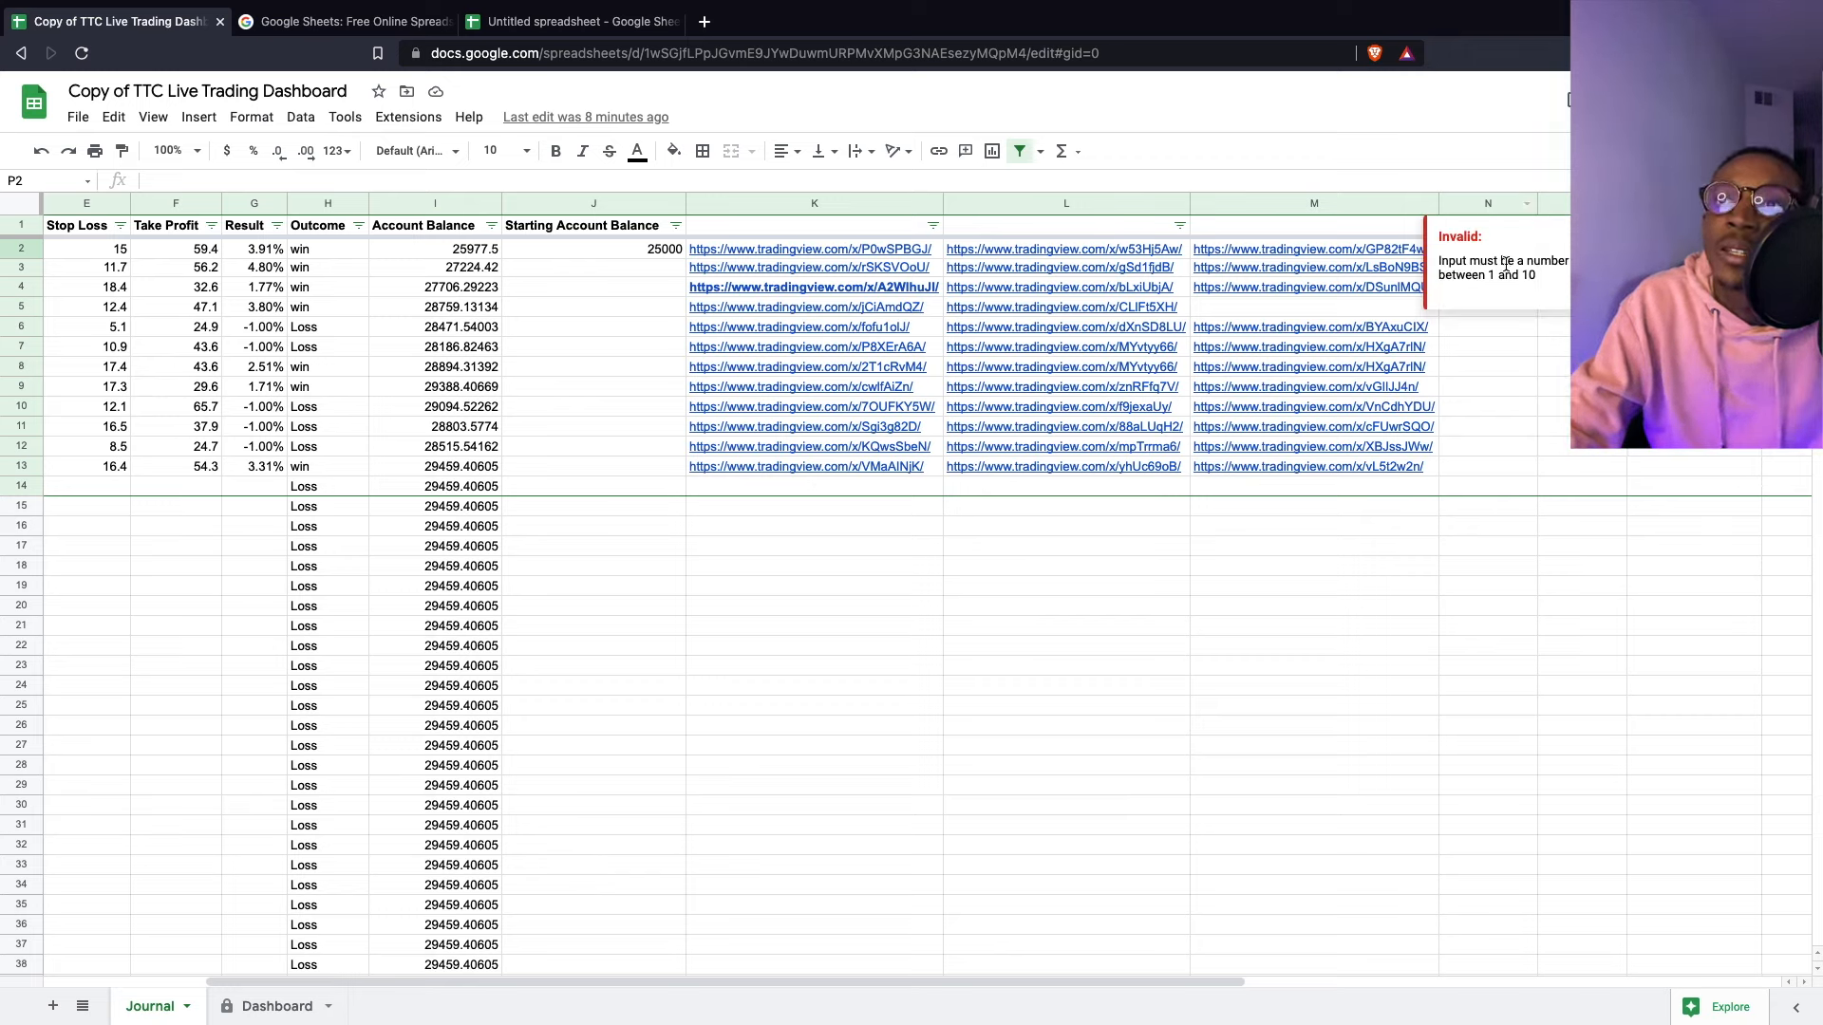
{"action": "left_click", "coordinate": [1584, 406]}
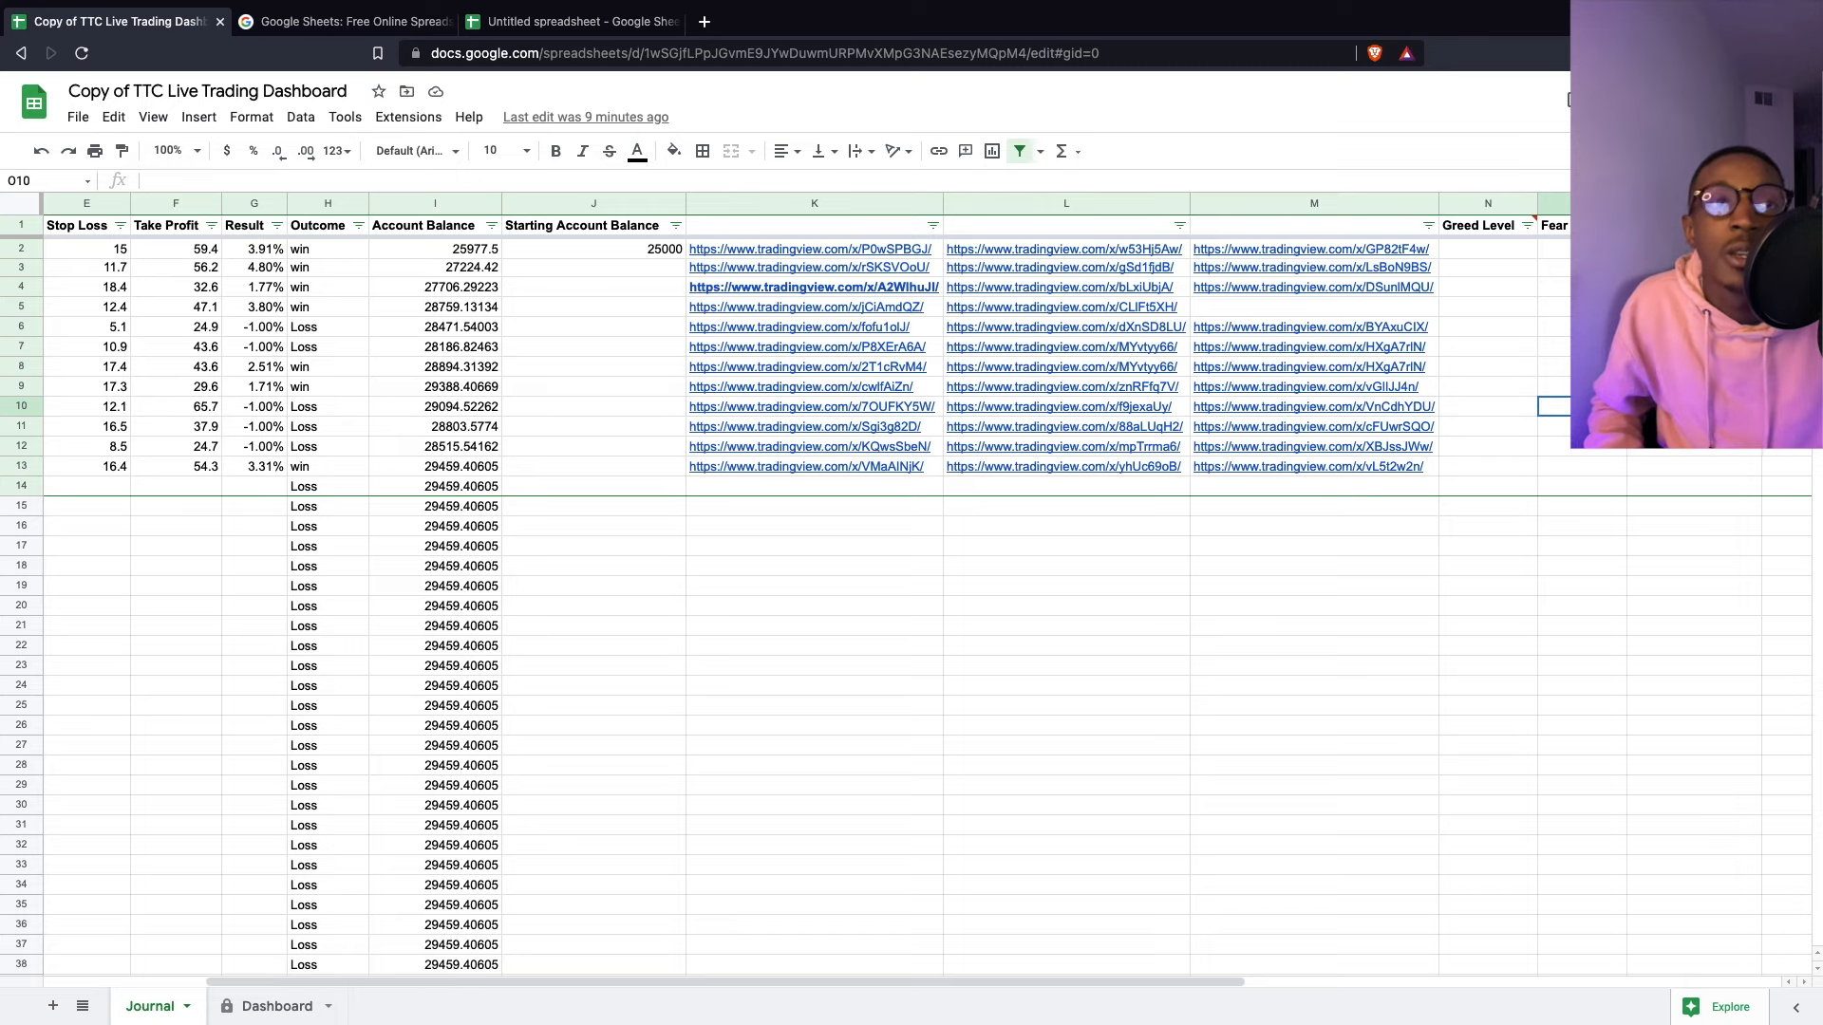
{"action": "left_click", "coordinate": [311, 1006]}
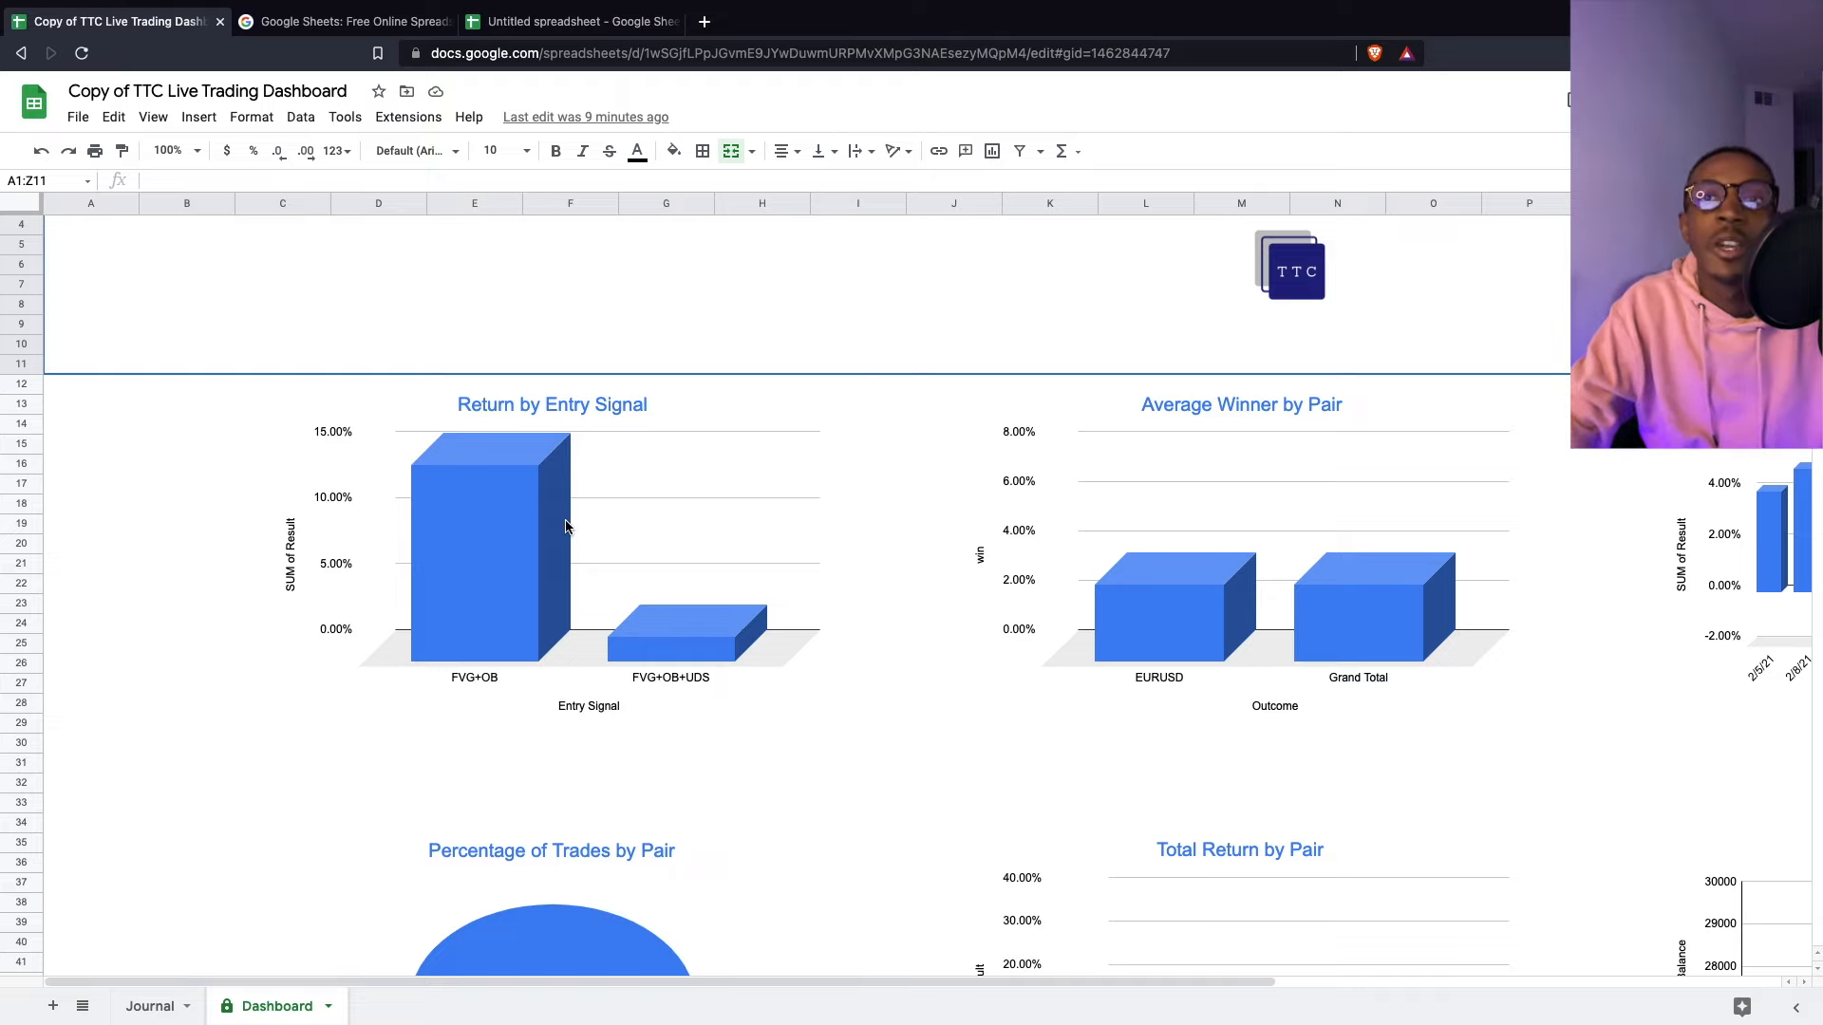
{"action": "scroll", "coordinate": [1193, 541], "scroll_direction": "down", "scroll_amount": 2}
{"action": "scroll", "coordinate": [1199, 546], "scroll_direction": "up", "scroll_amount": 3}
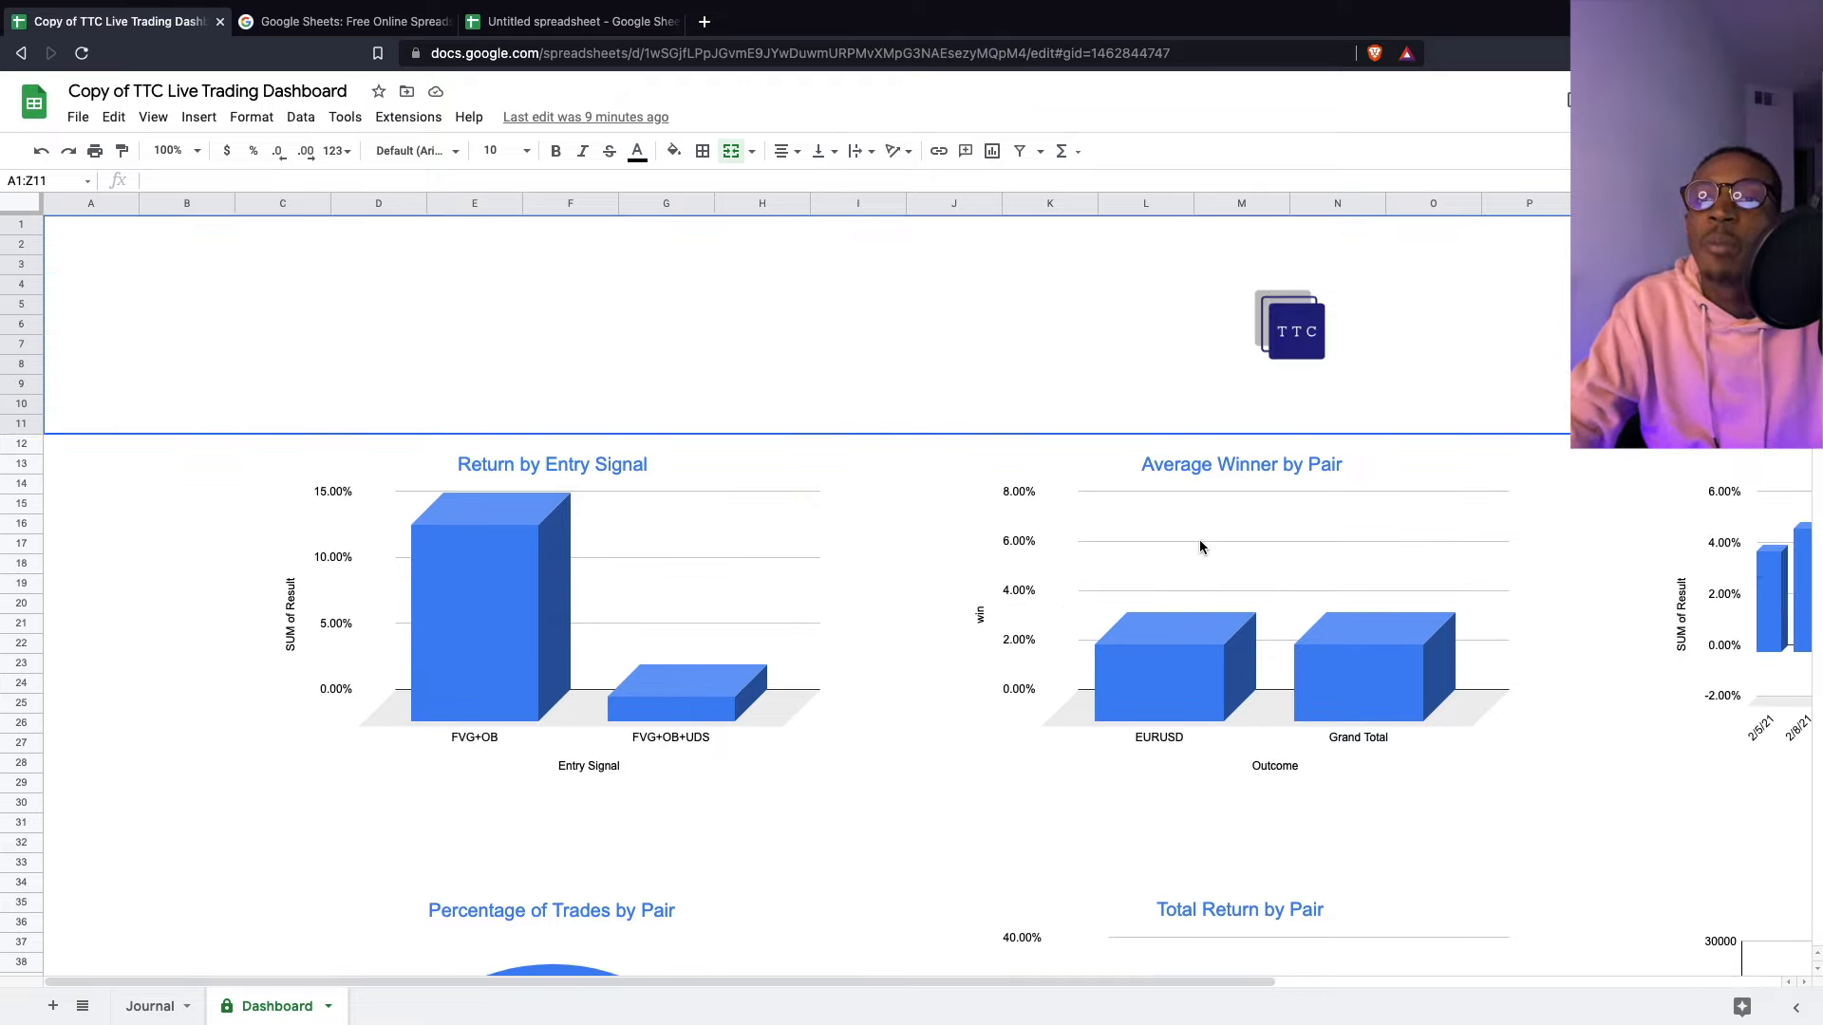
{"action": "left_click", "coordinate": [1200, 970]}
{"action": "left_click_drag", "start_coordinate": [1202, 980], "coordinate": [1005, 797]}
{"action": "scroll", "coordinate": [1498, 693], "scroll_direction": "up", "scroll_amount": 4}
{"action": "scroll", "coordinate": [1004, 793], "scroll_direction": "down", "scroll_amount": 7}
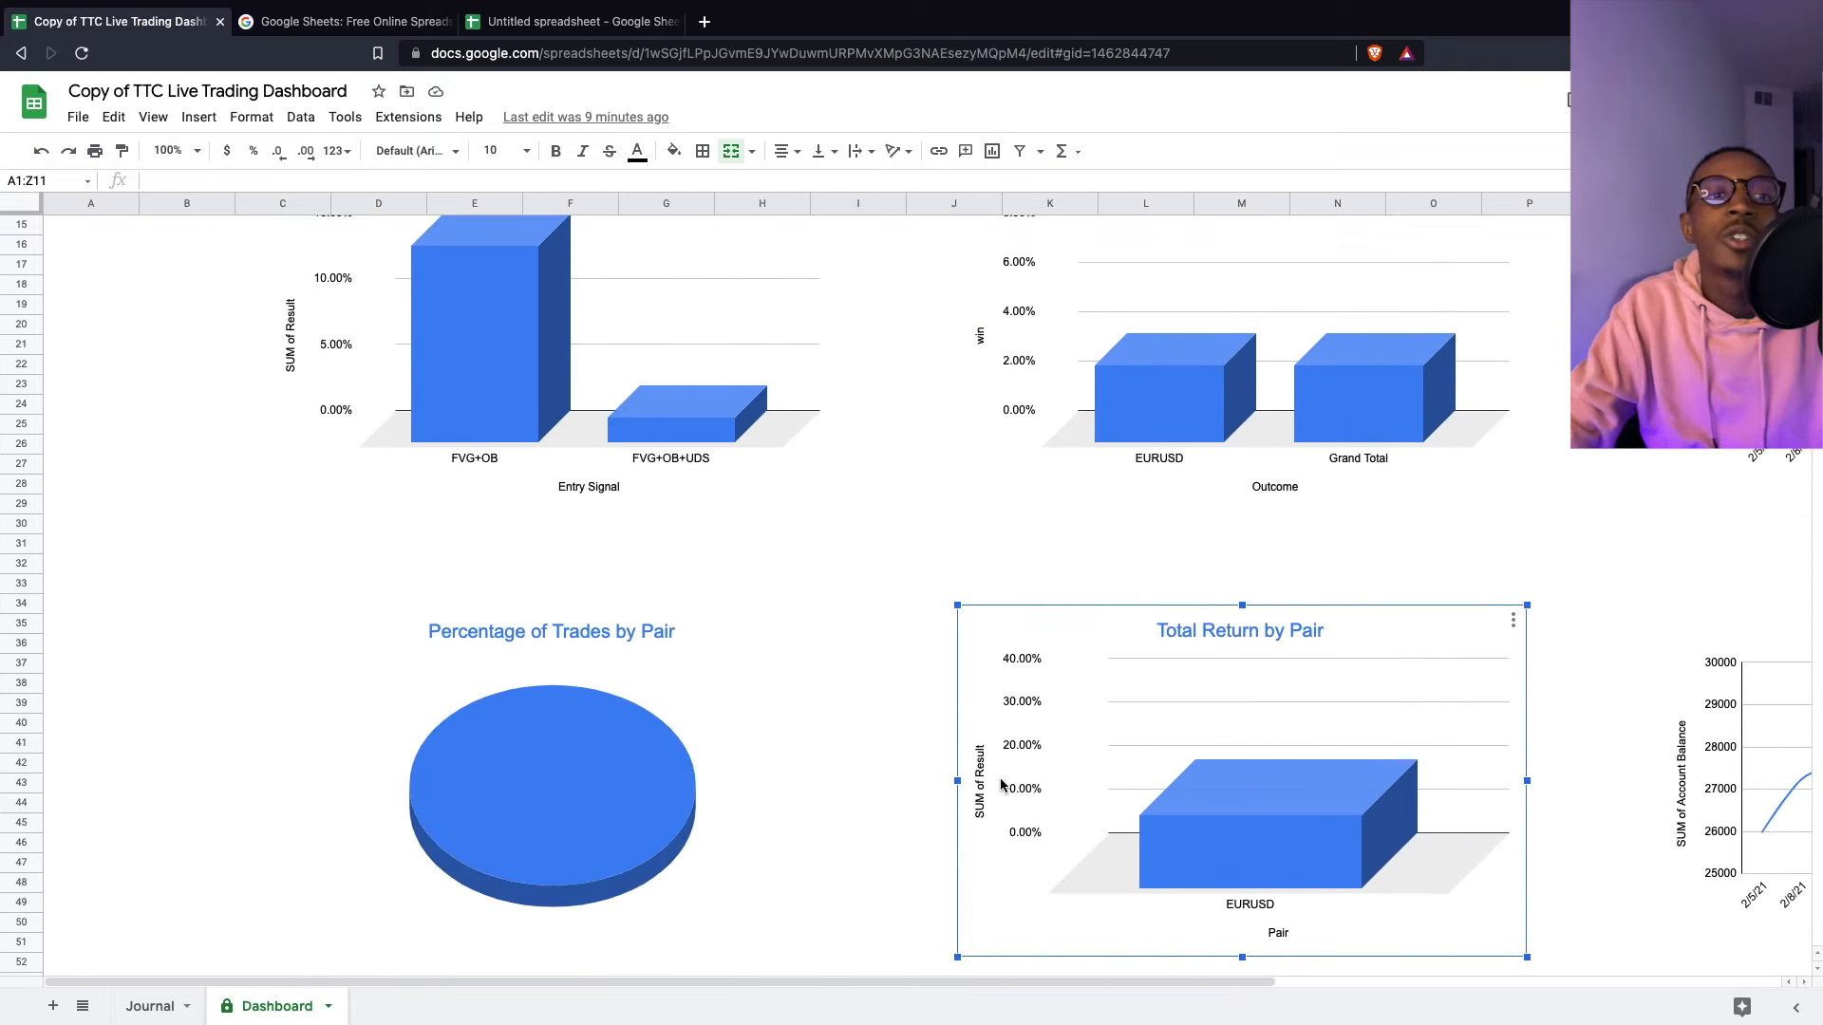
{"action": "scroll", "coordinate": [1001, 784], "scroll_direction": "down", "scroll_amount": 2}
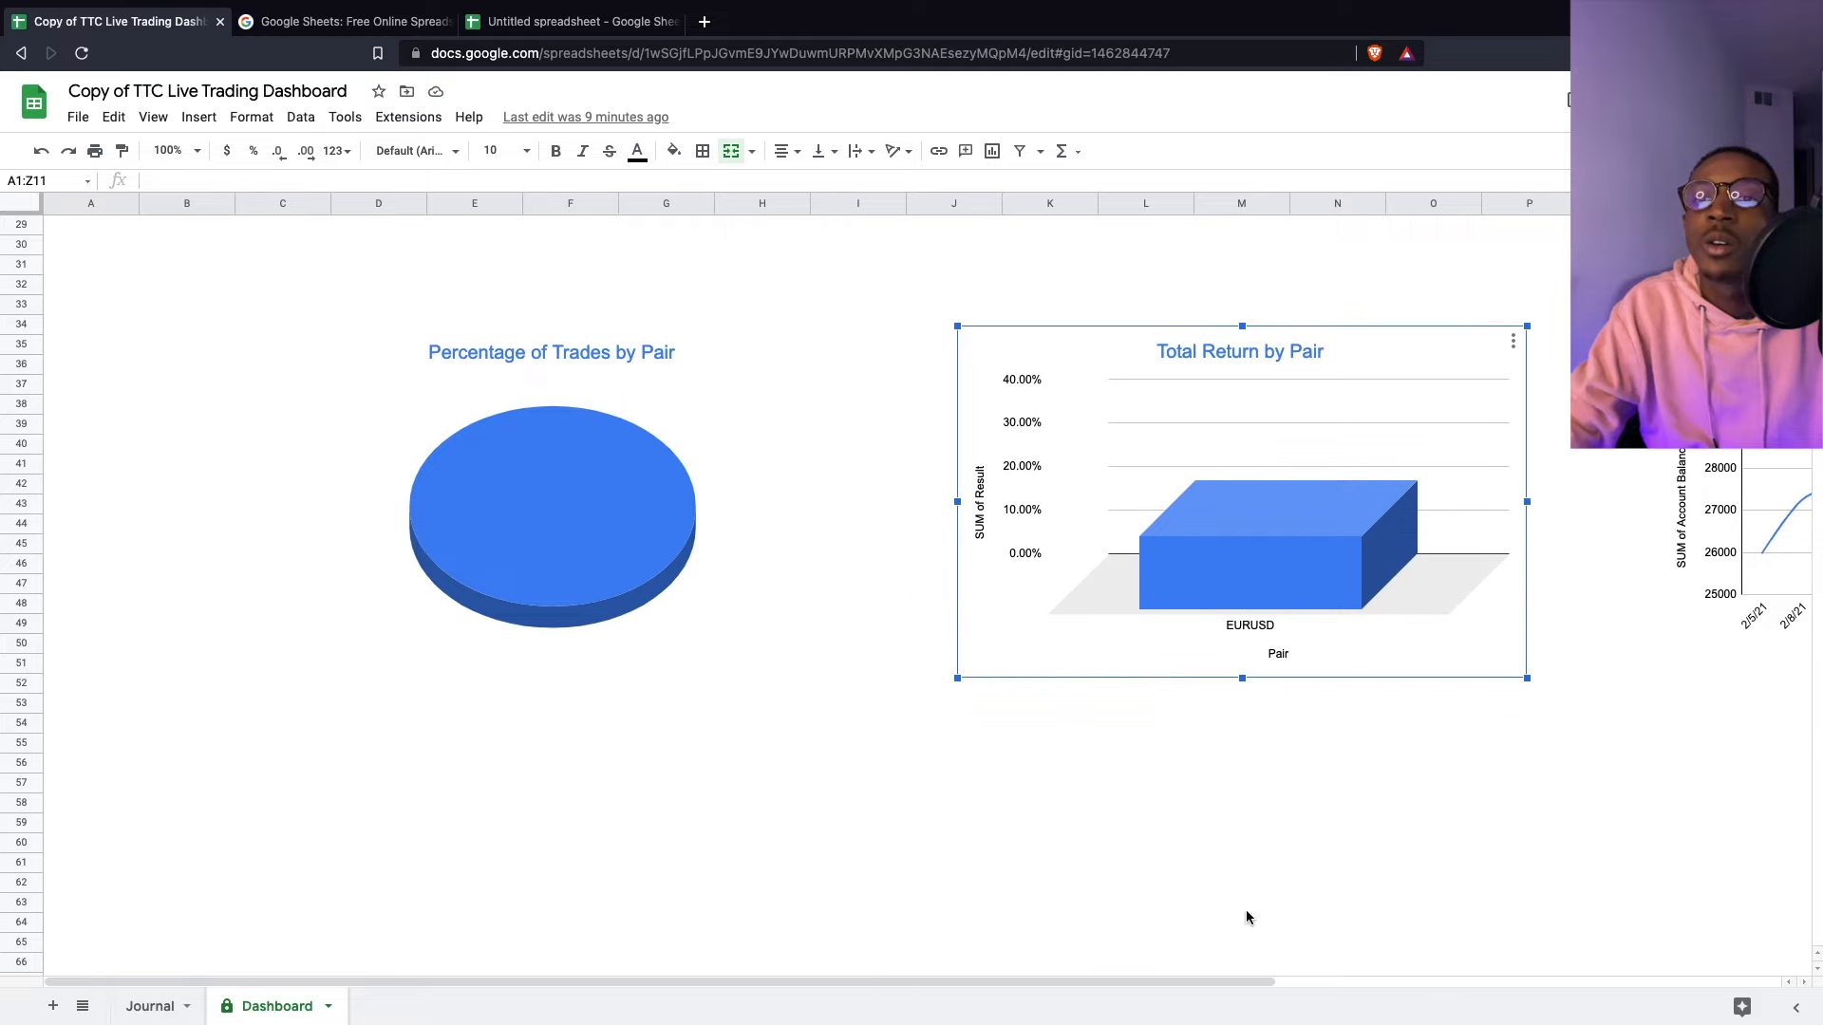
{"action": "left_click_drag", "start_coordinate": [1254, 981], "coordinate": [1550, 981]}
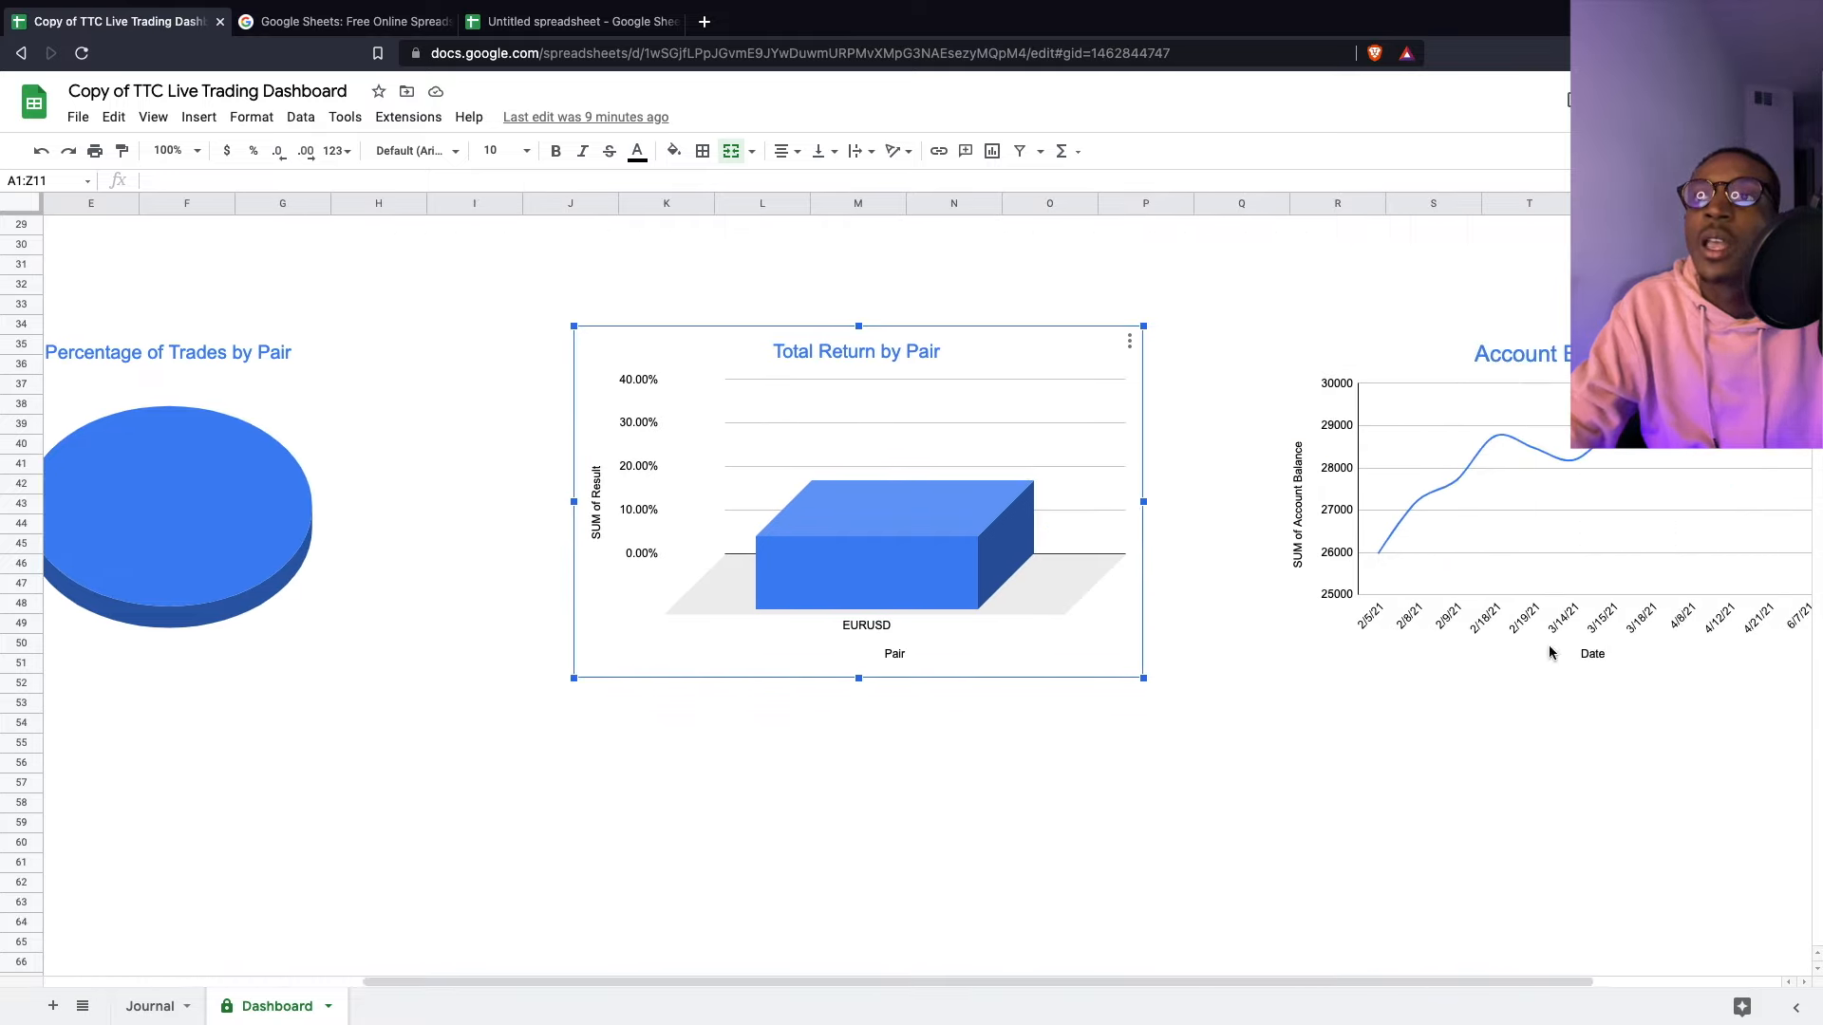
{"action": "scroll", "coordinate": [1493, 674], "scroll_direction": "up", "scroll_amount": 1}
{"action": "scroll", "coordinate": [1182, 621], "scroll_direction": "up", "scroll_amount": 9}
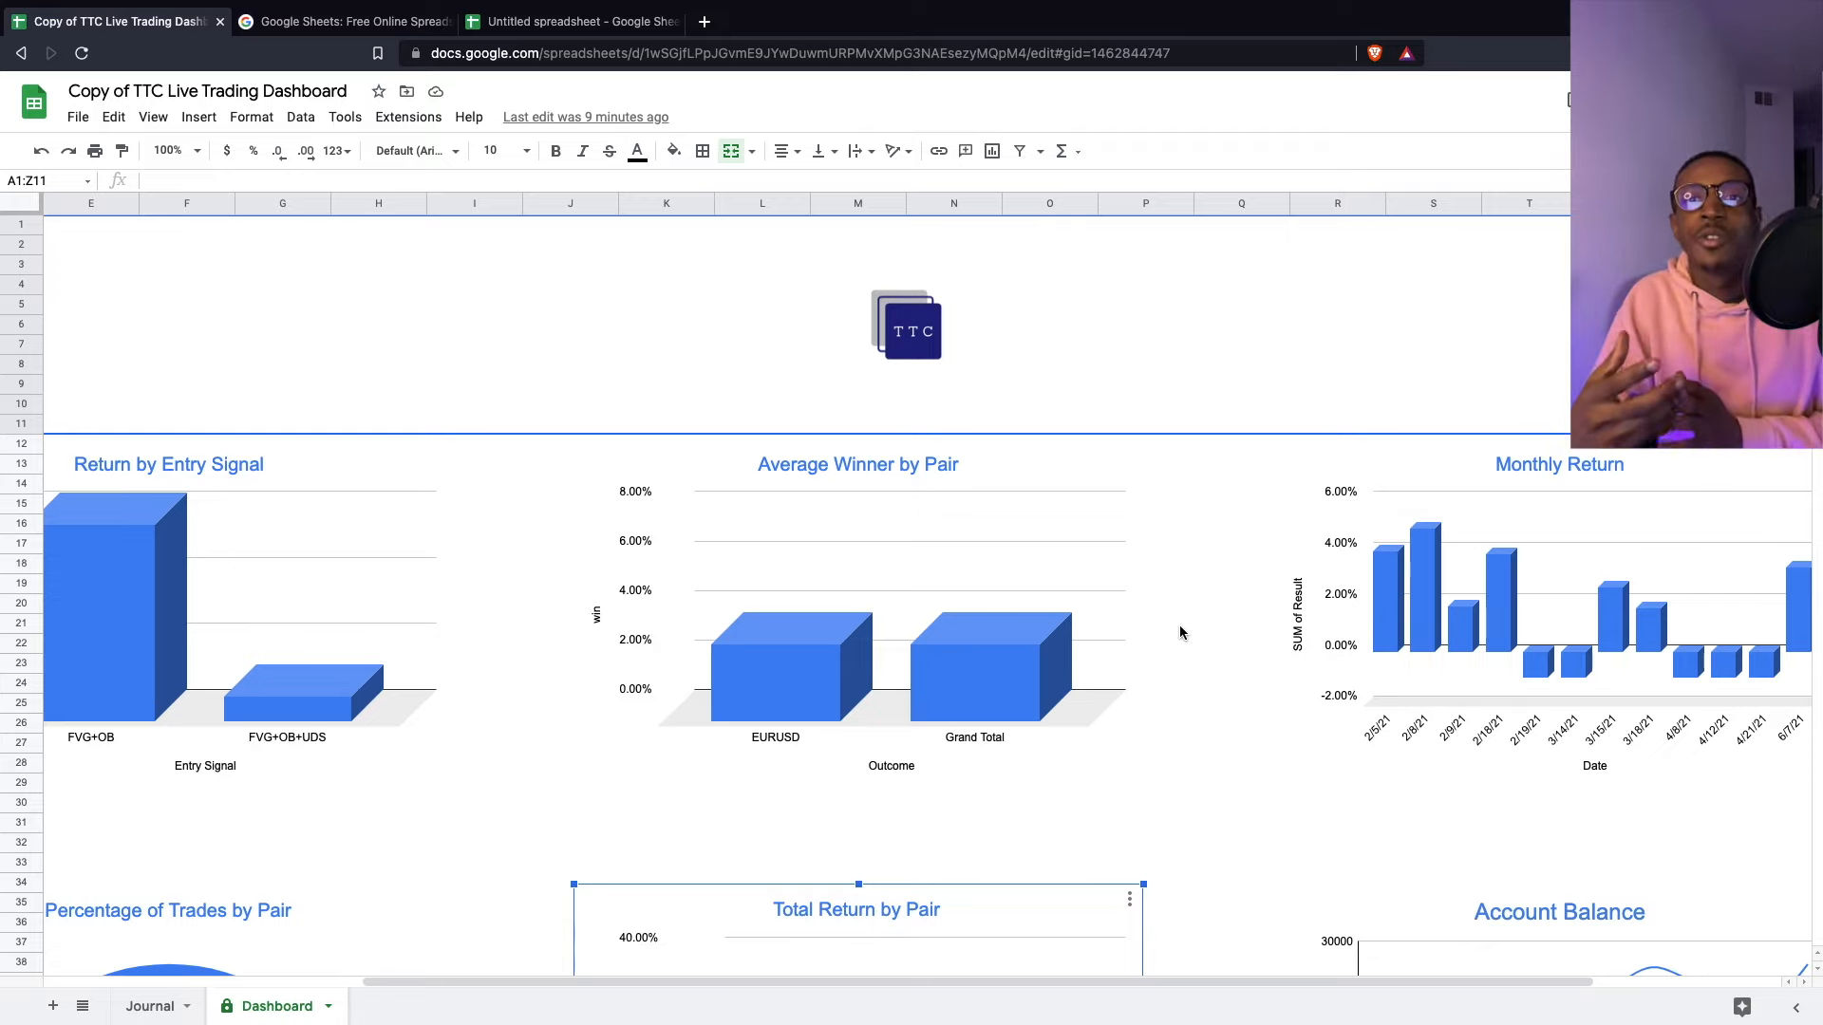
{"action": "left_click", "coordinate": [994, 648]}
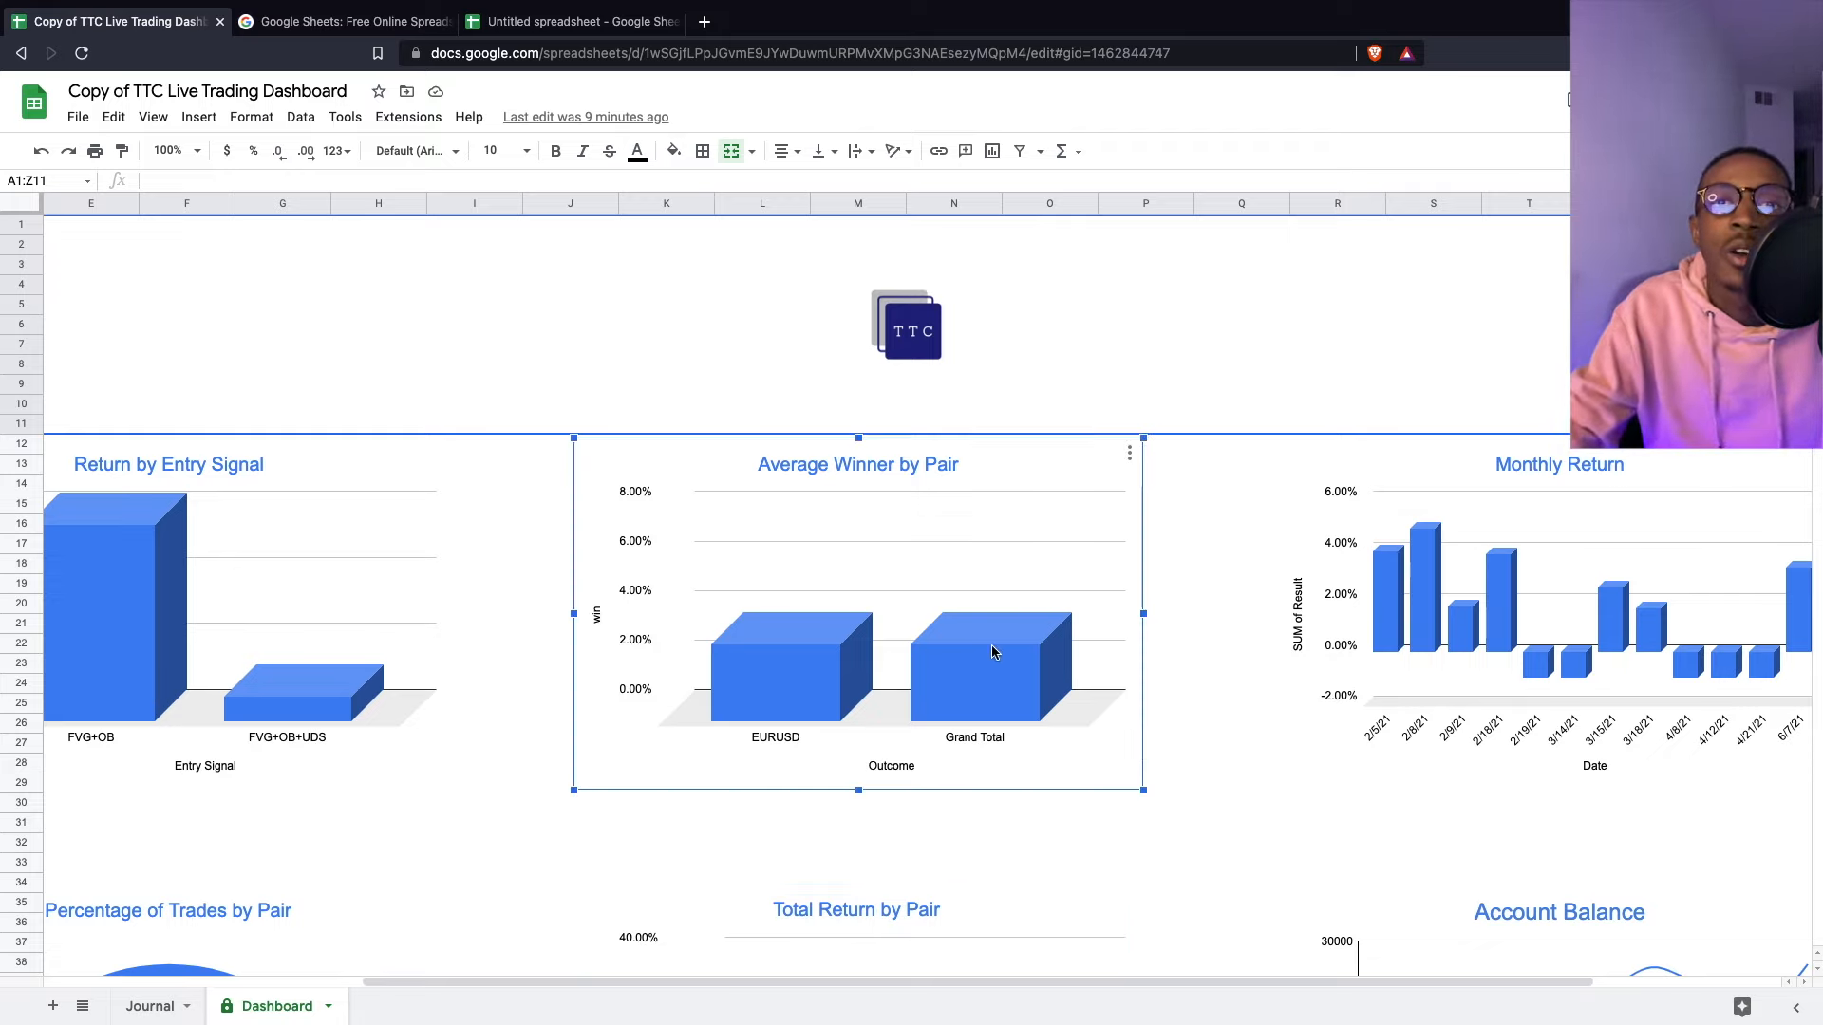
{"action": "mouse_move", "coordinate": [1030, 690]}
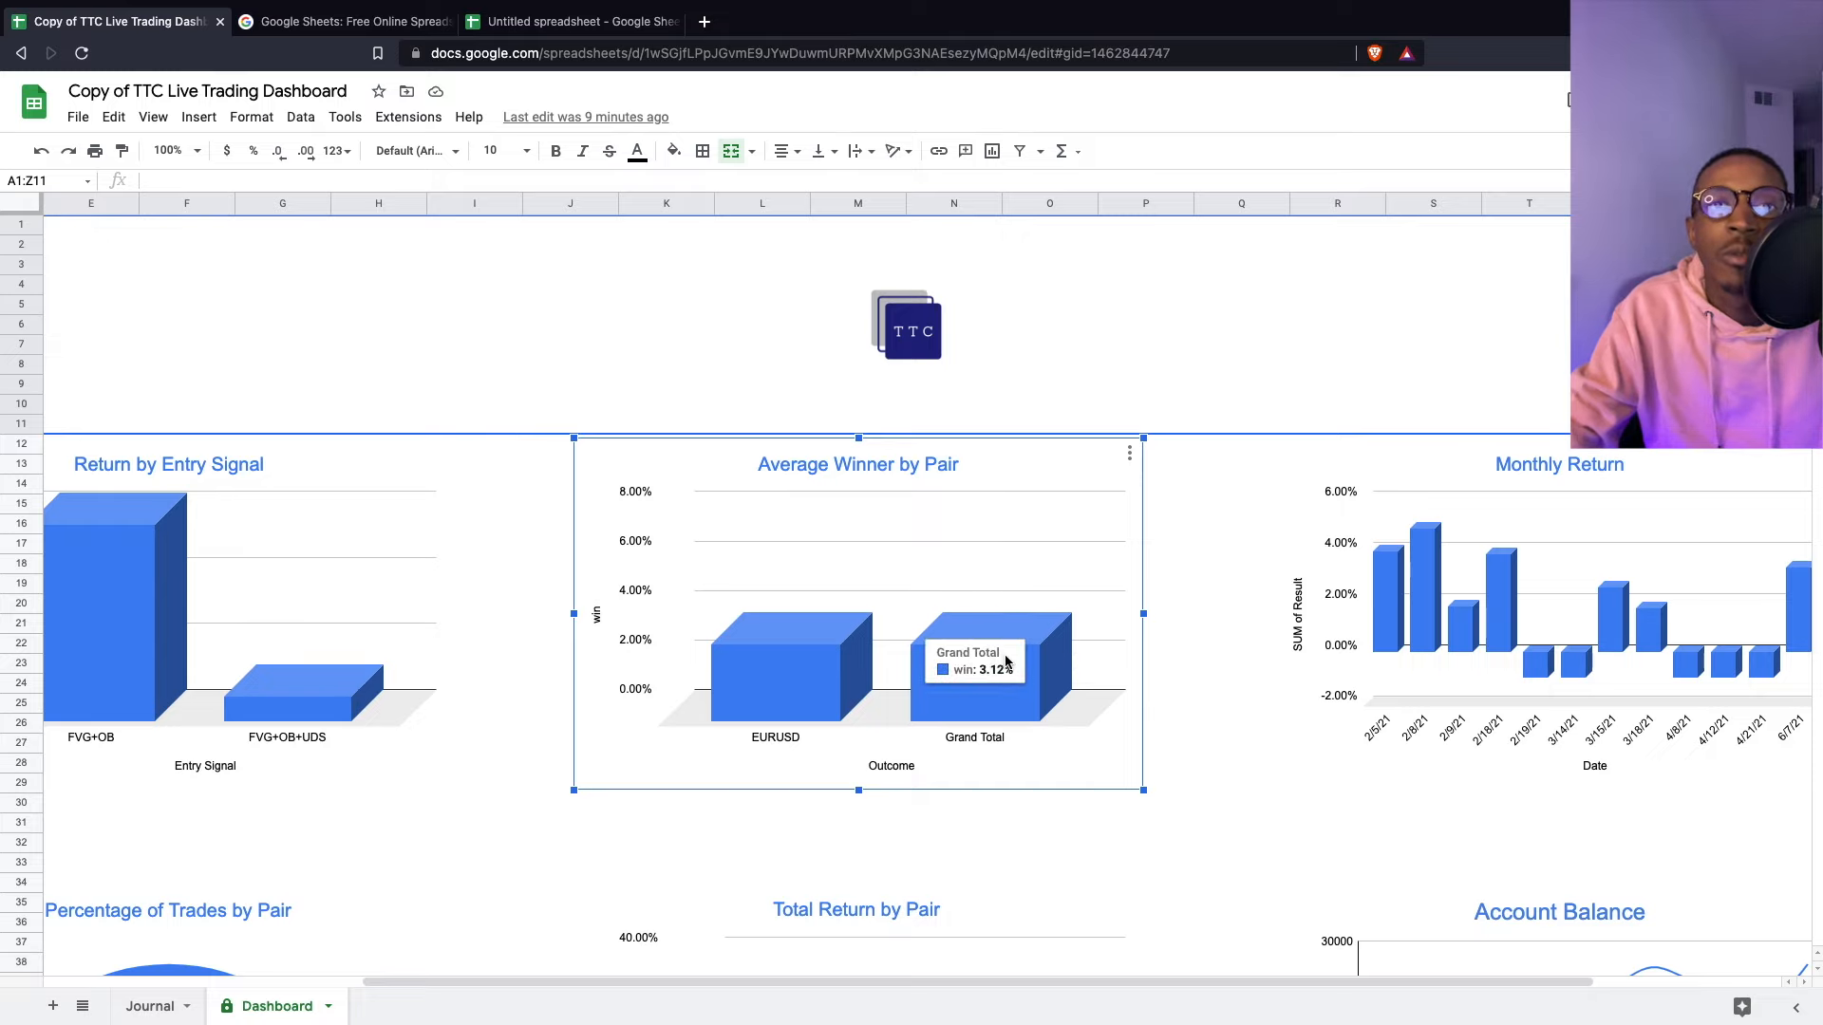
{"action": "scroll", "coordinate": [1027, 684], "scroll_direction": "down", "scroll_amount": 7}
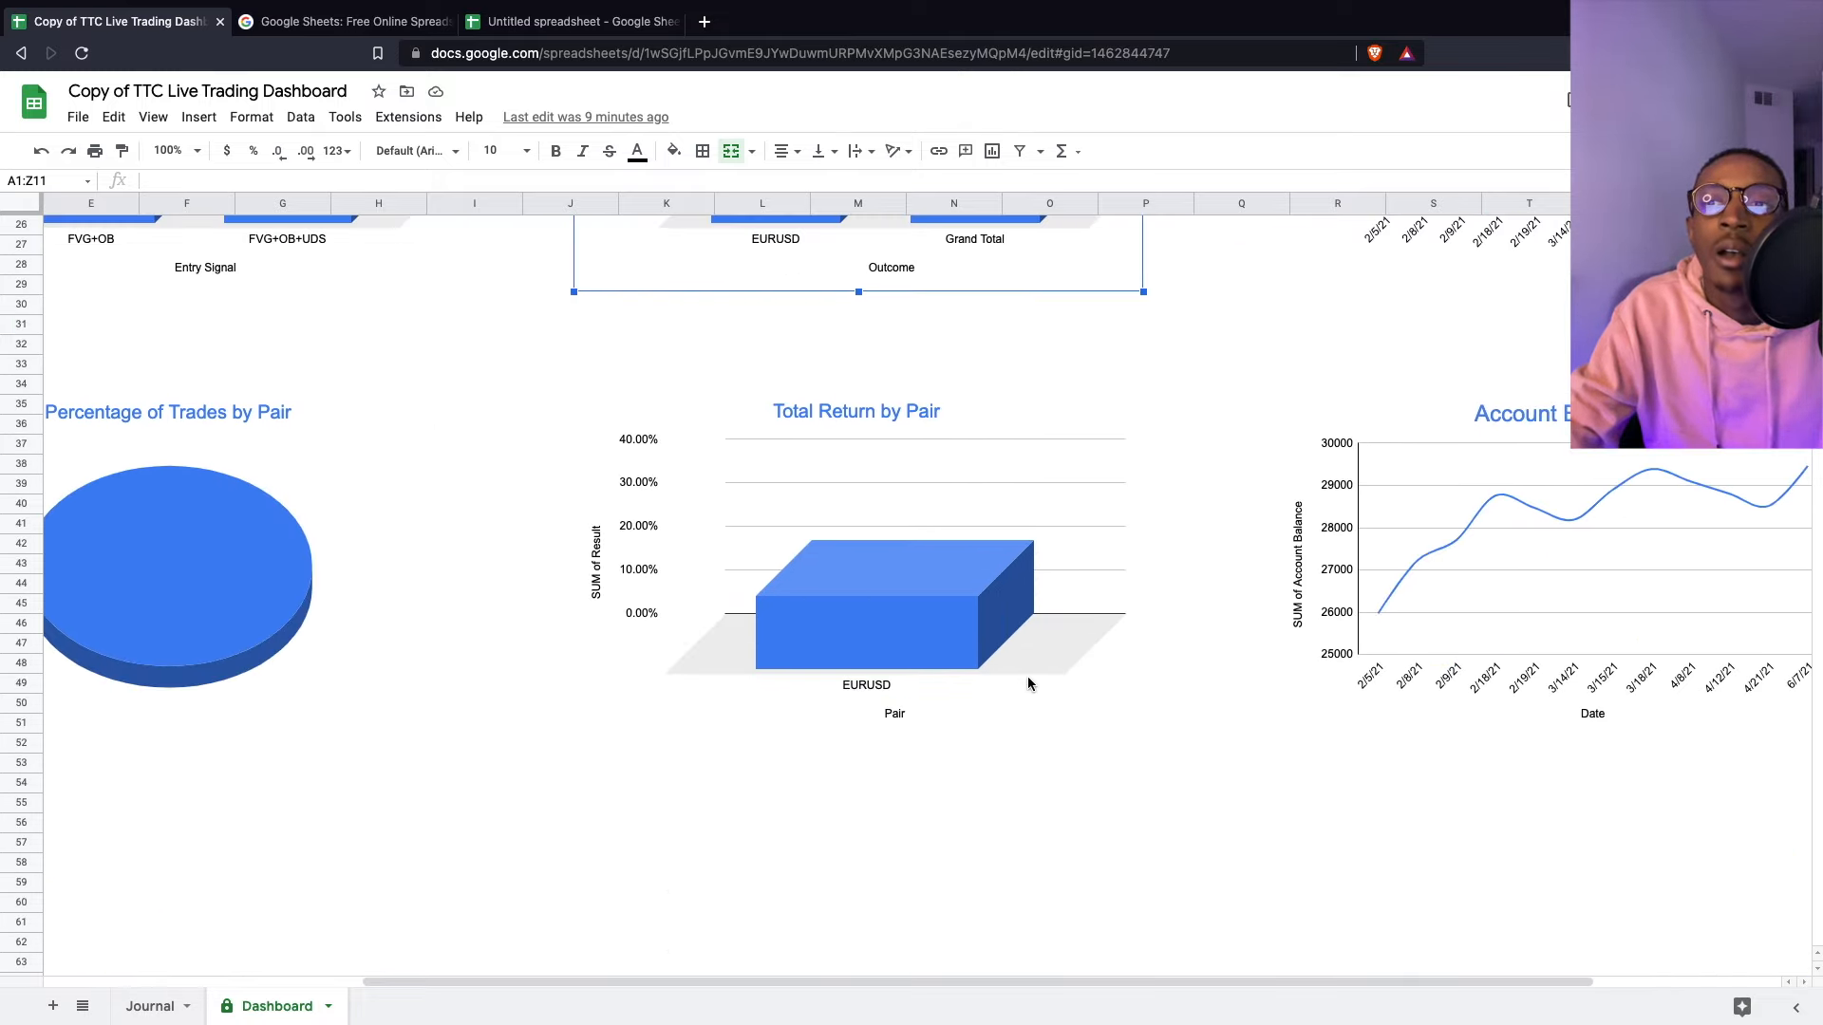
{"action": "scroll", "coordinate": [1103, 680], "scroll_direction": "up", "scroll_amount": 5}
{"action": "scroll", "coordinate": [1088, 684], "scroll_direction": "down", "scroll_amount": 7}
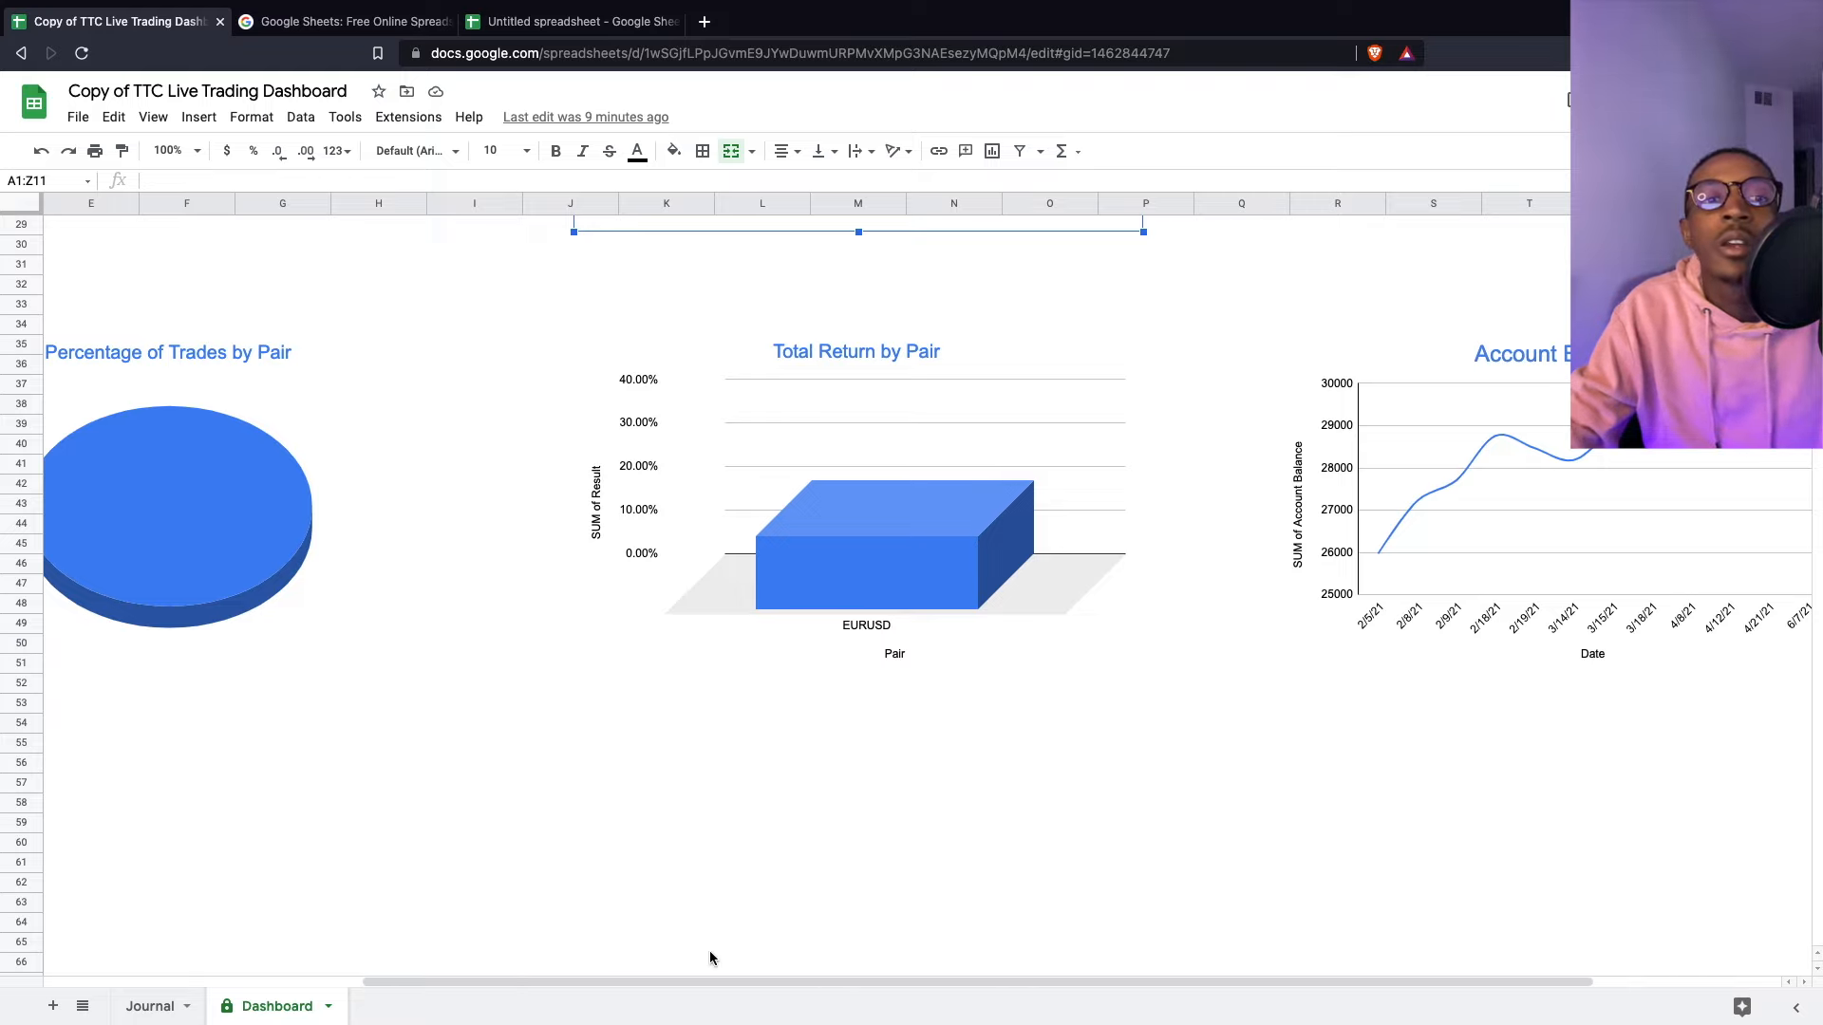
{"action": "left_click_drag", "start_coordinate": [684, 978], "coordinate": [546, 959]}
{"action": "left_click", "coordinate": [382, 532]}
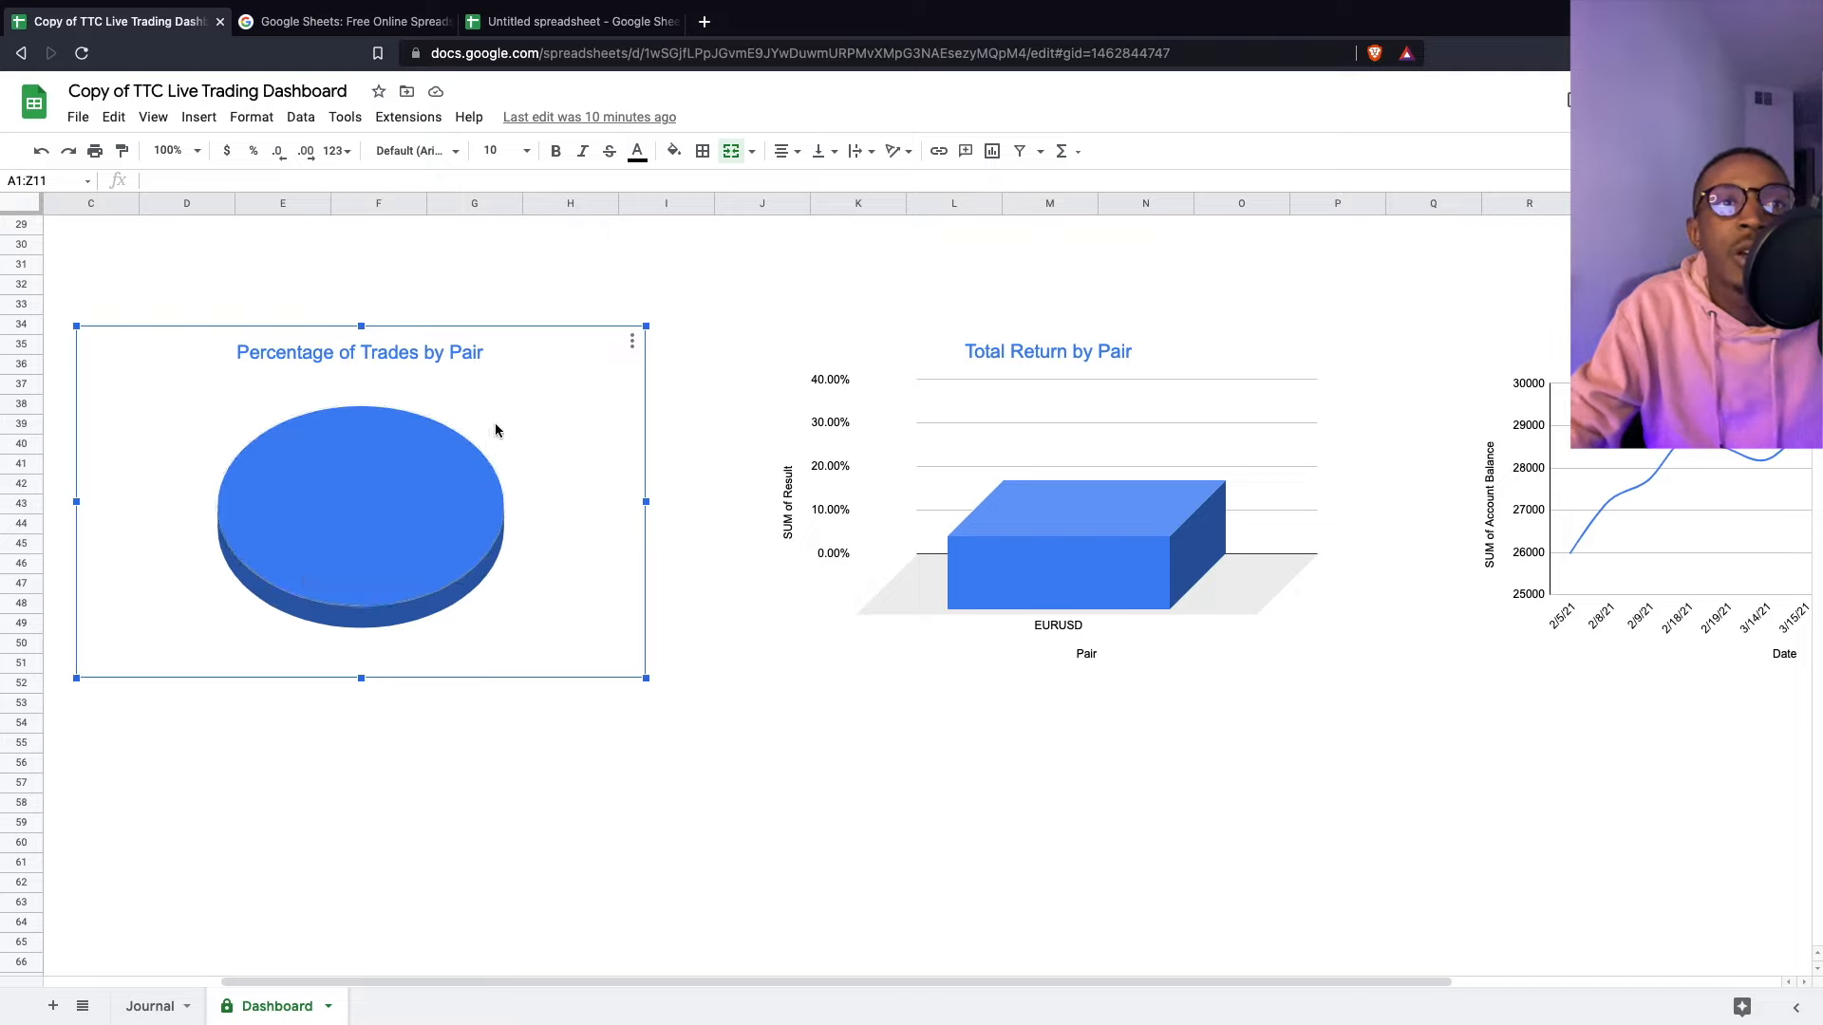
{"action": "scroll", "coordinate": [716, 498], "scroll_direction": "up", "scroll_amount": 6}
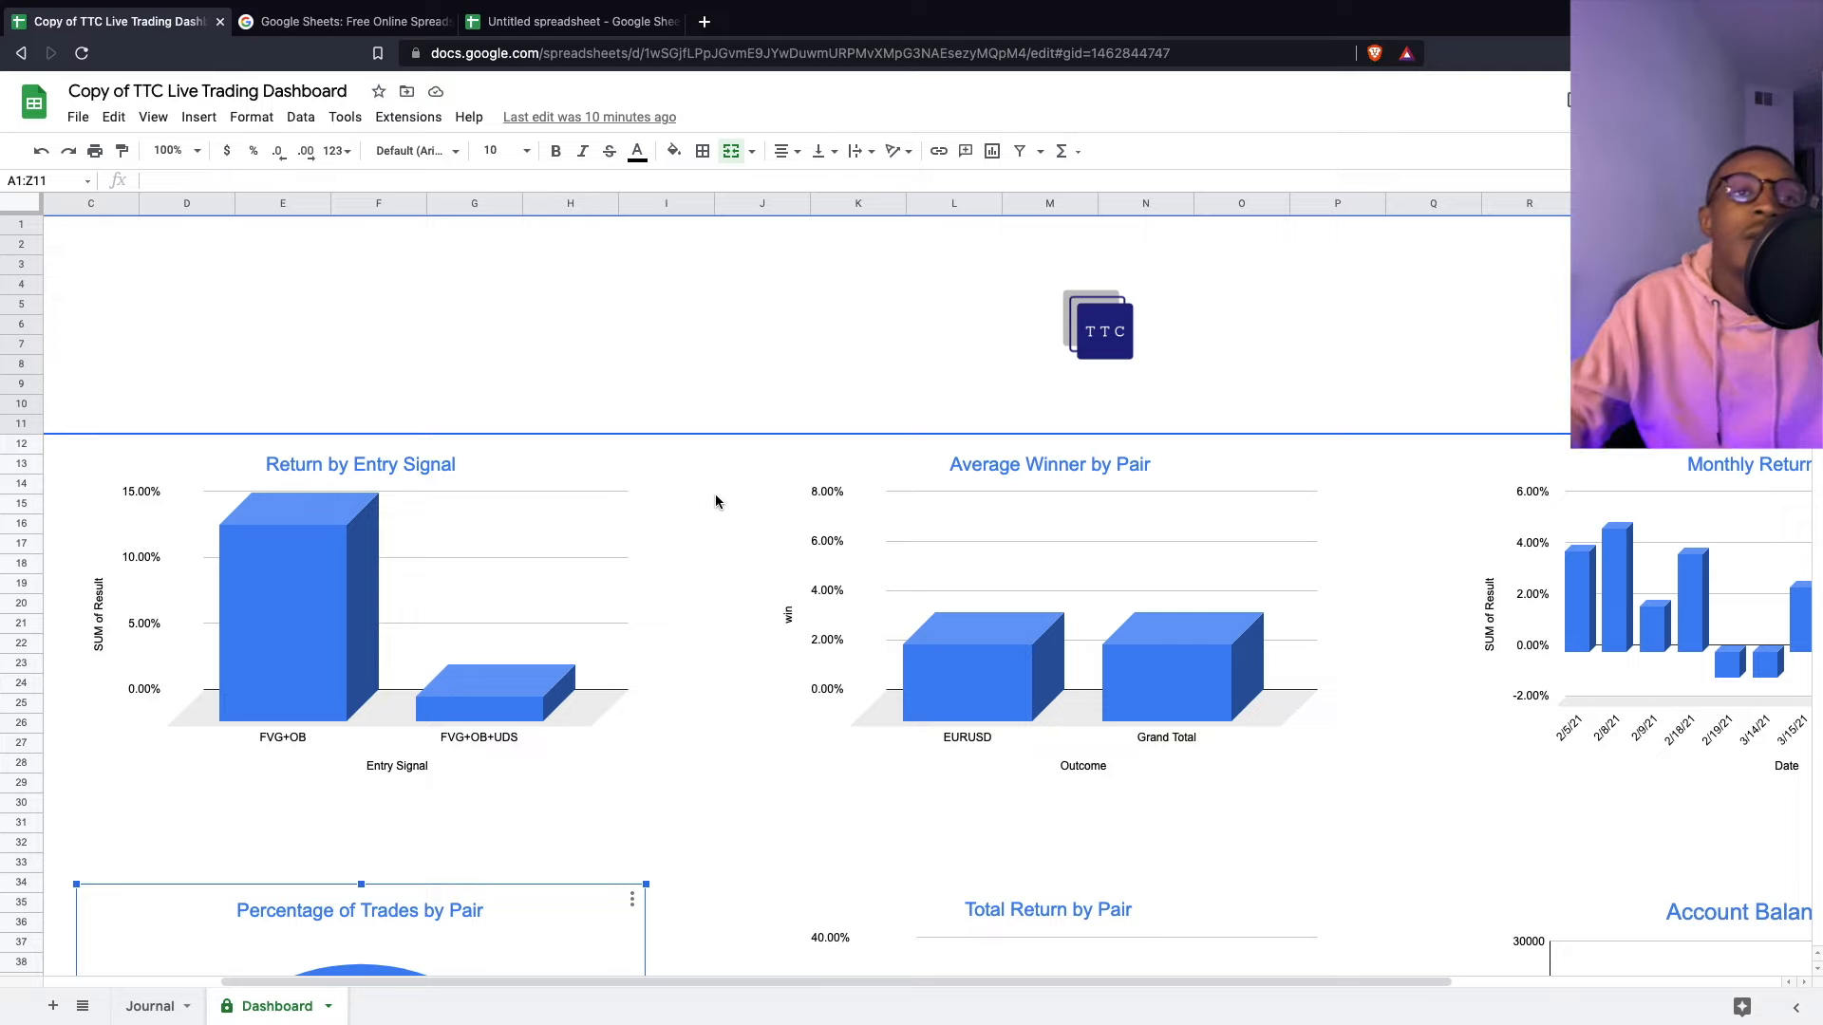
- Add Sheet2 to the Untitled spreadsheet, then go back to the TTC dashboard file
{"action": "left_click", "coordinate": [570, 21]}
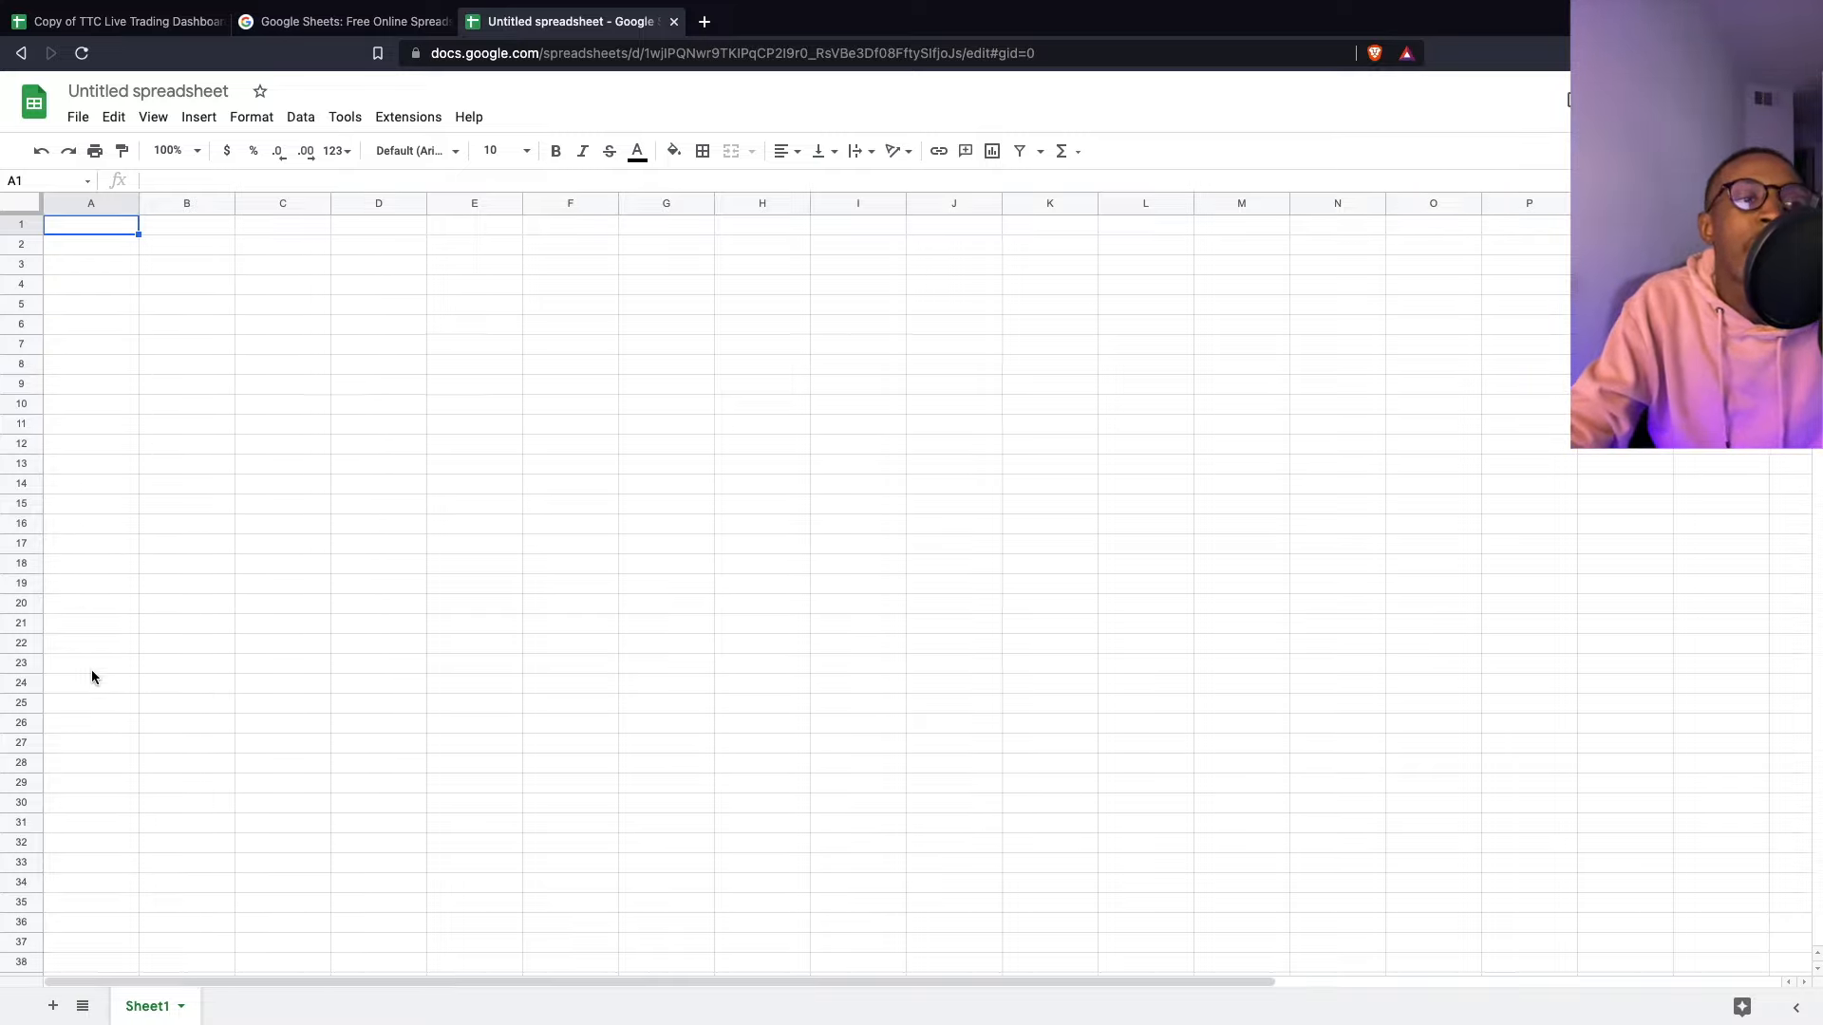
{"action": "left_click", "coordinate": [53, 1007]}
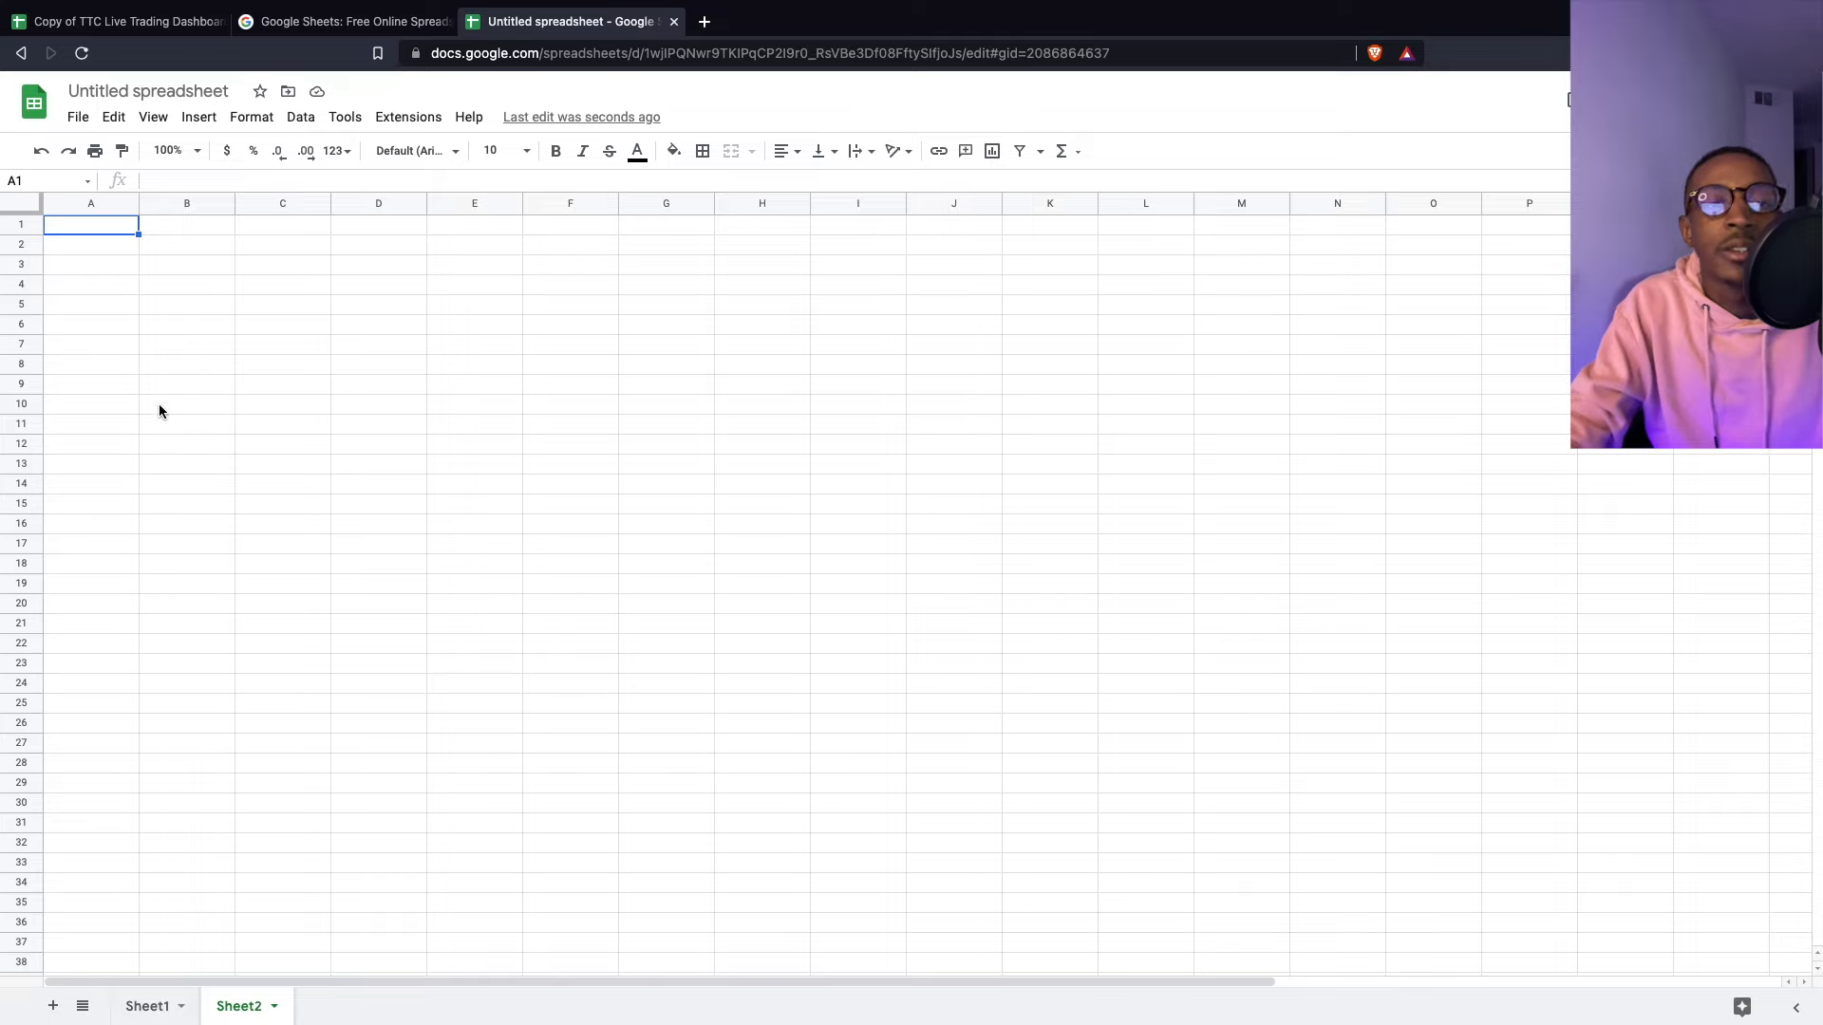
{"action": "left_click", "coordinate": [114, 28]}
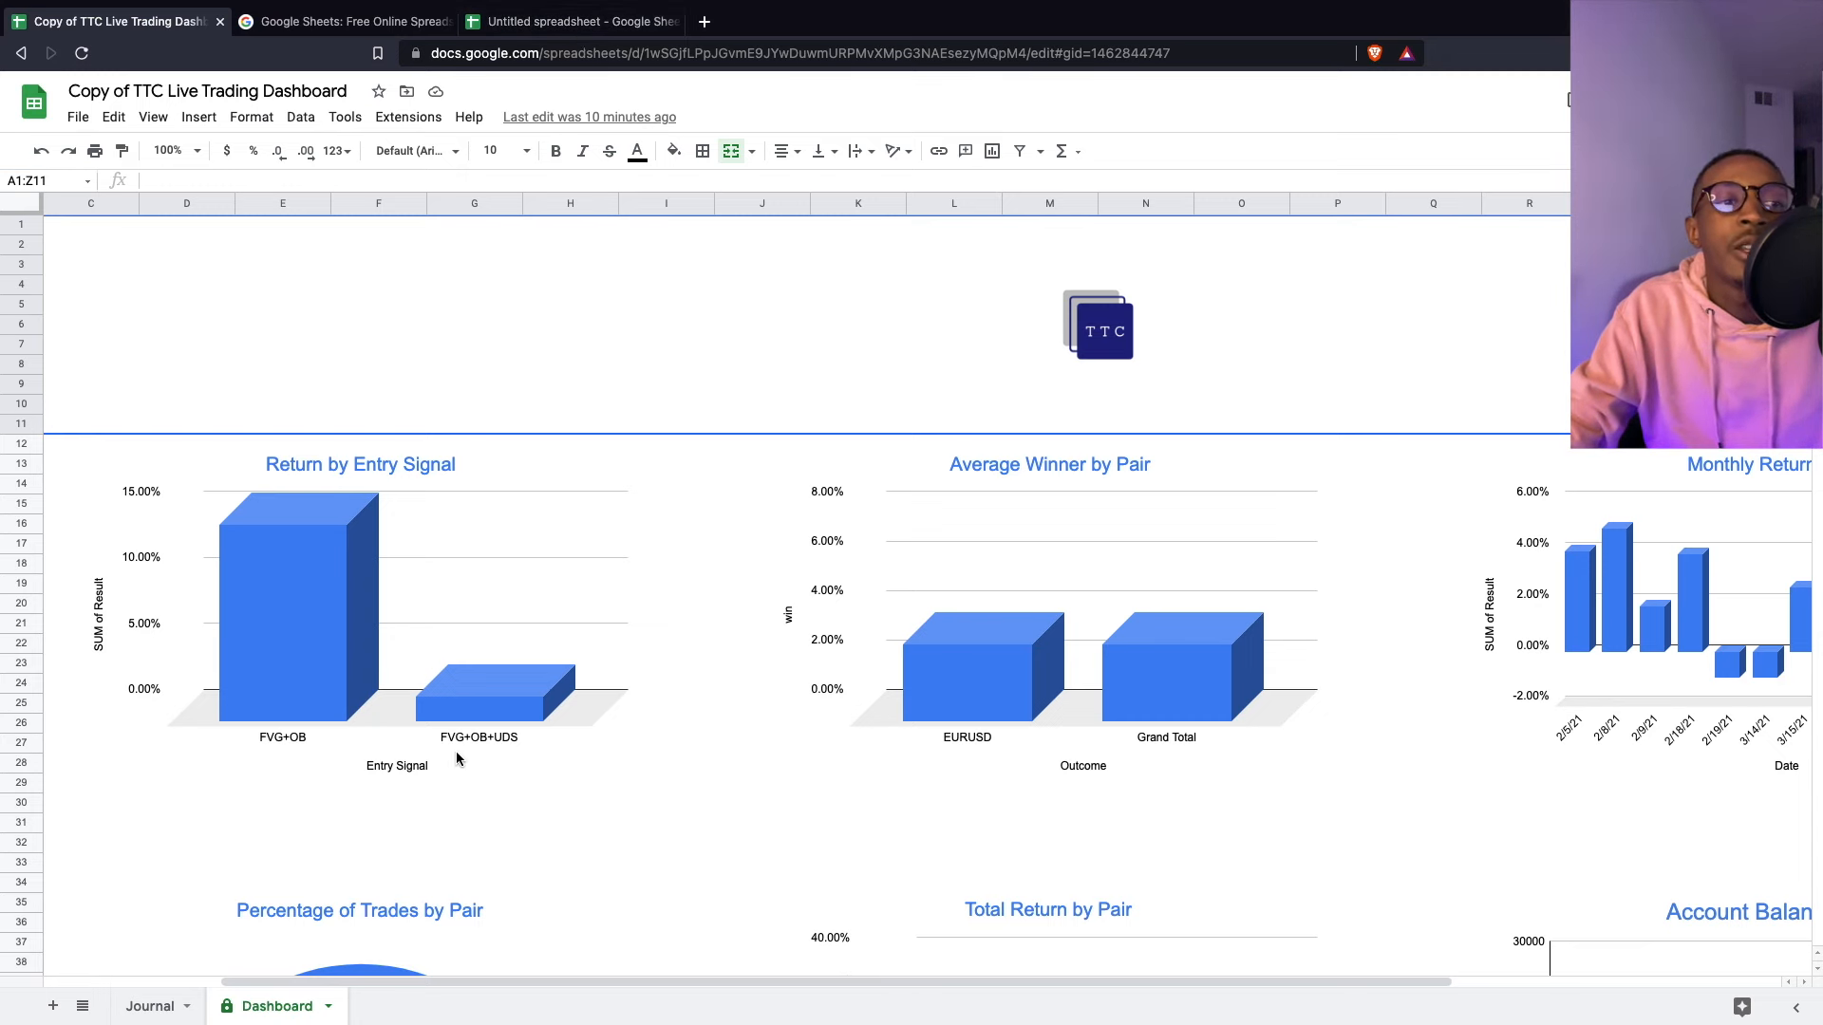
- On the Journal sheet, select the Outcome, Result and Account Balance ranges of the trades
{"action": "left_click", "coordinate": [166, 1001]}
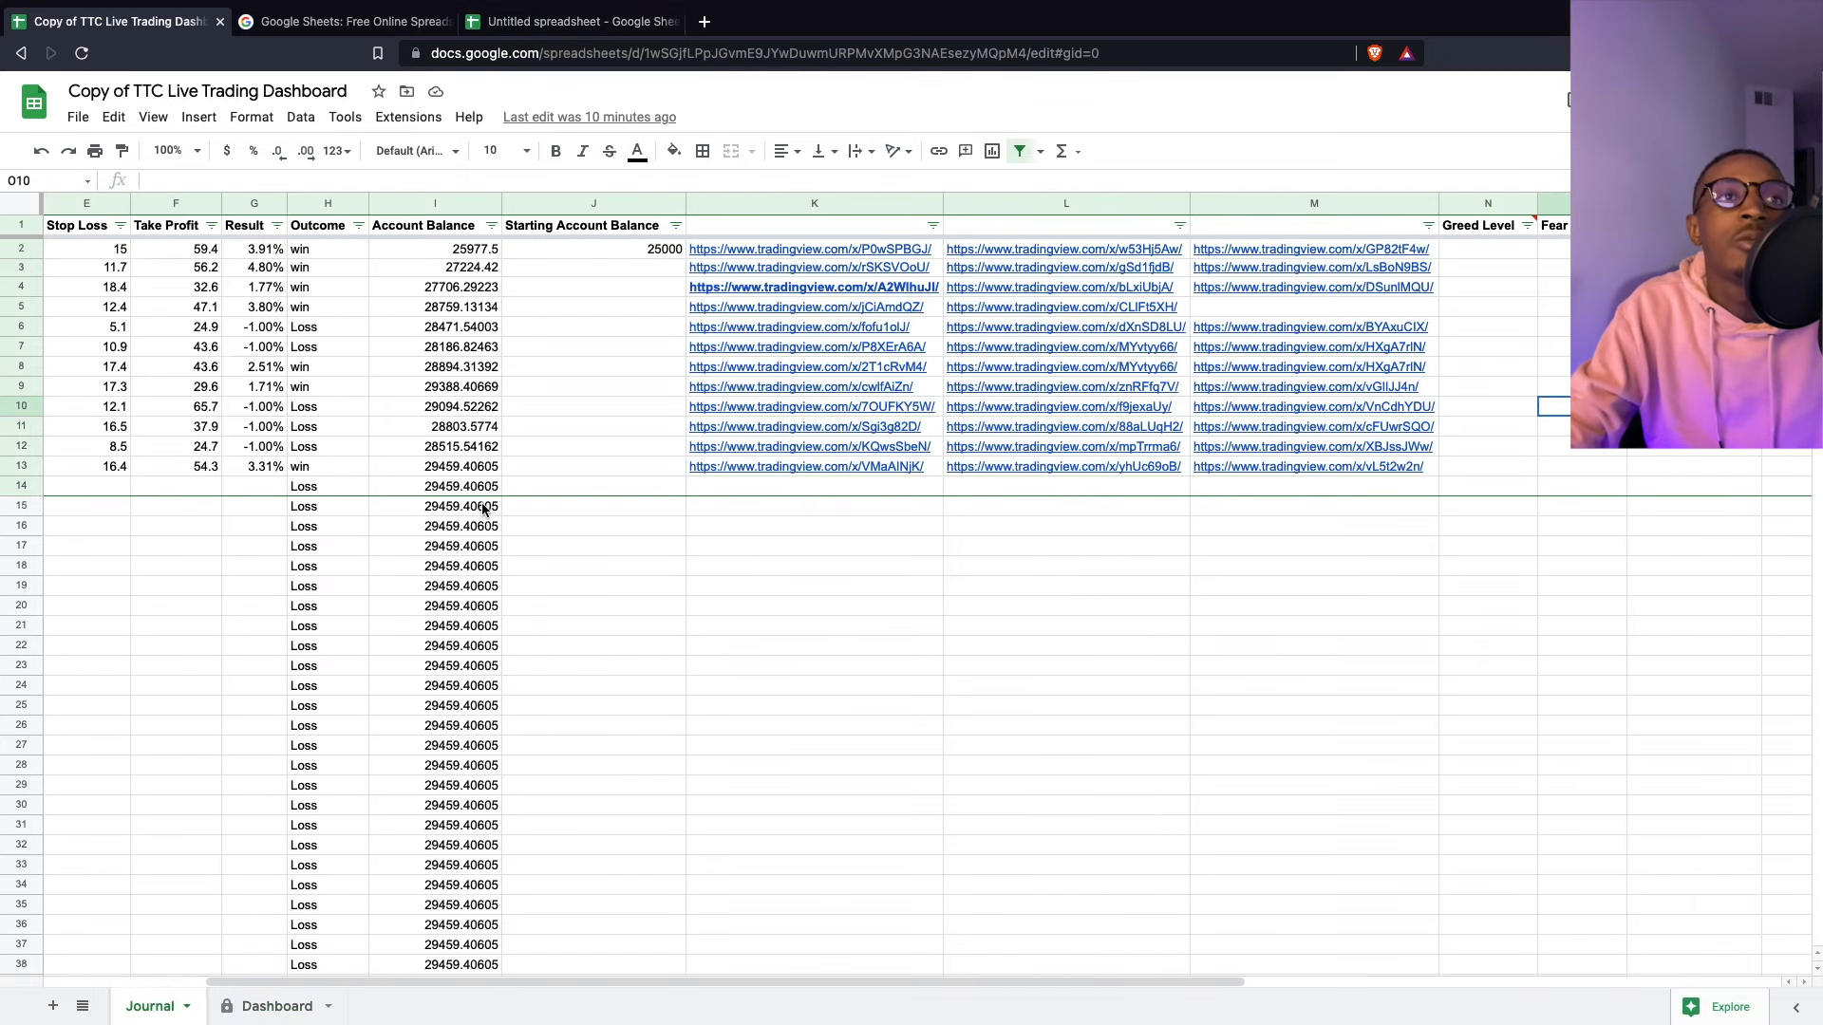
{"action": "left_click_drag", "start_coordinate": [486, 995], "coordinate": [54, 903]}
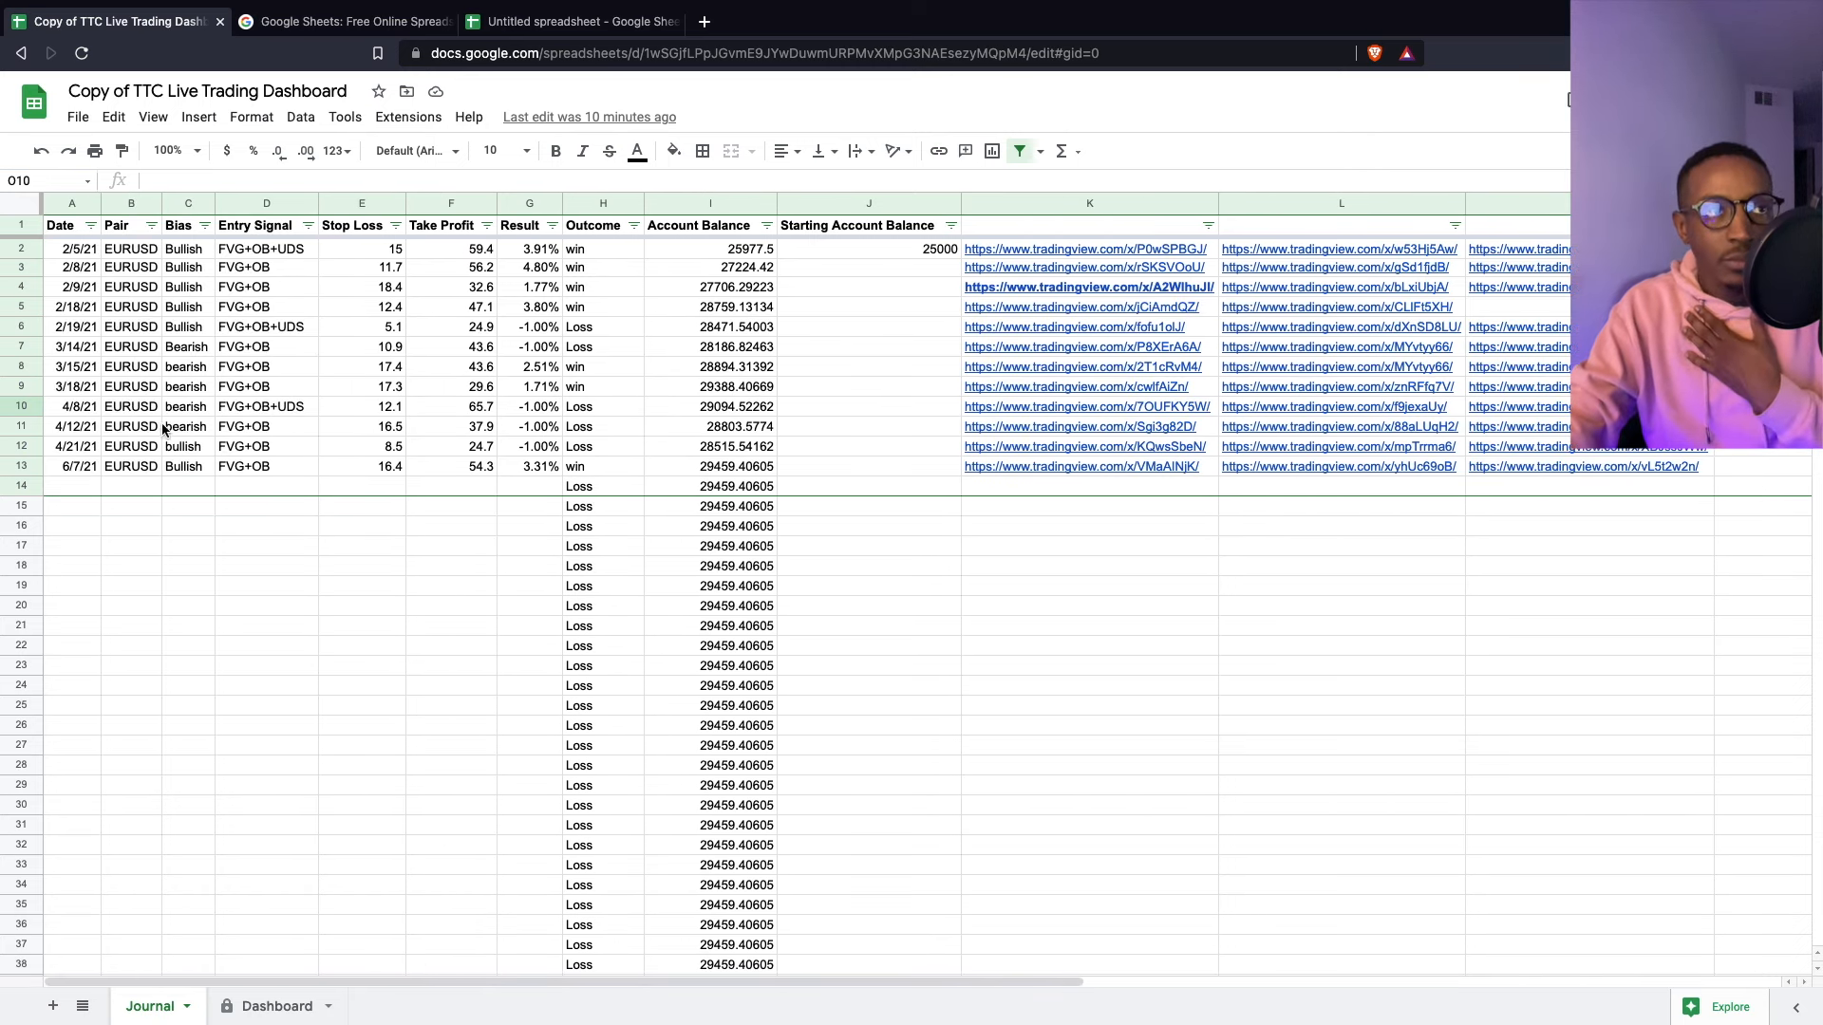
{"action": "left_click", "coordinate": [61, 235]}
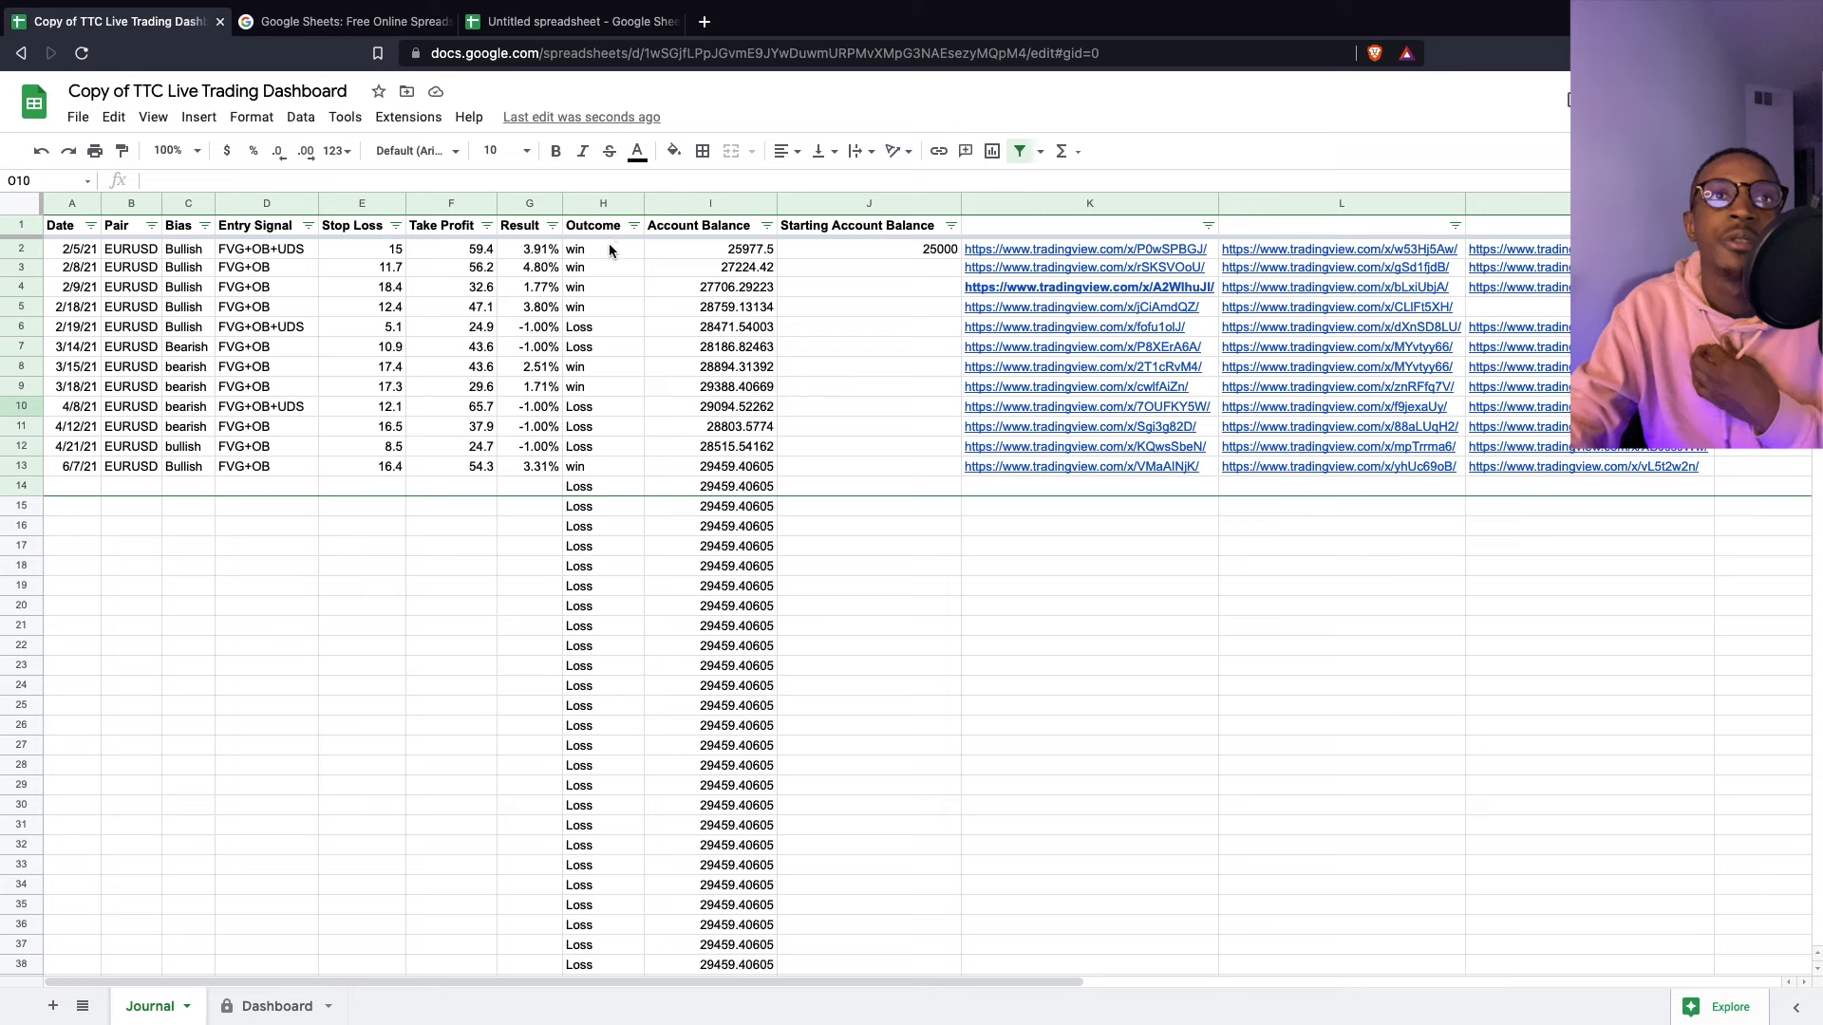
{"action": "left_click_drag", "start_coordinate": [606, 203], "coordinate": [729, 202]}
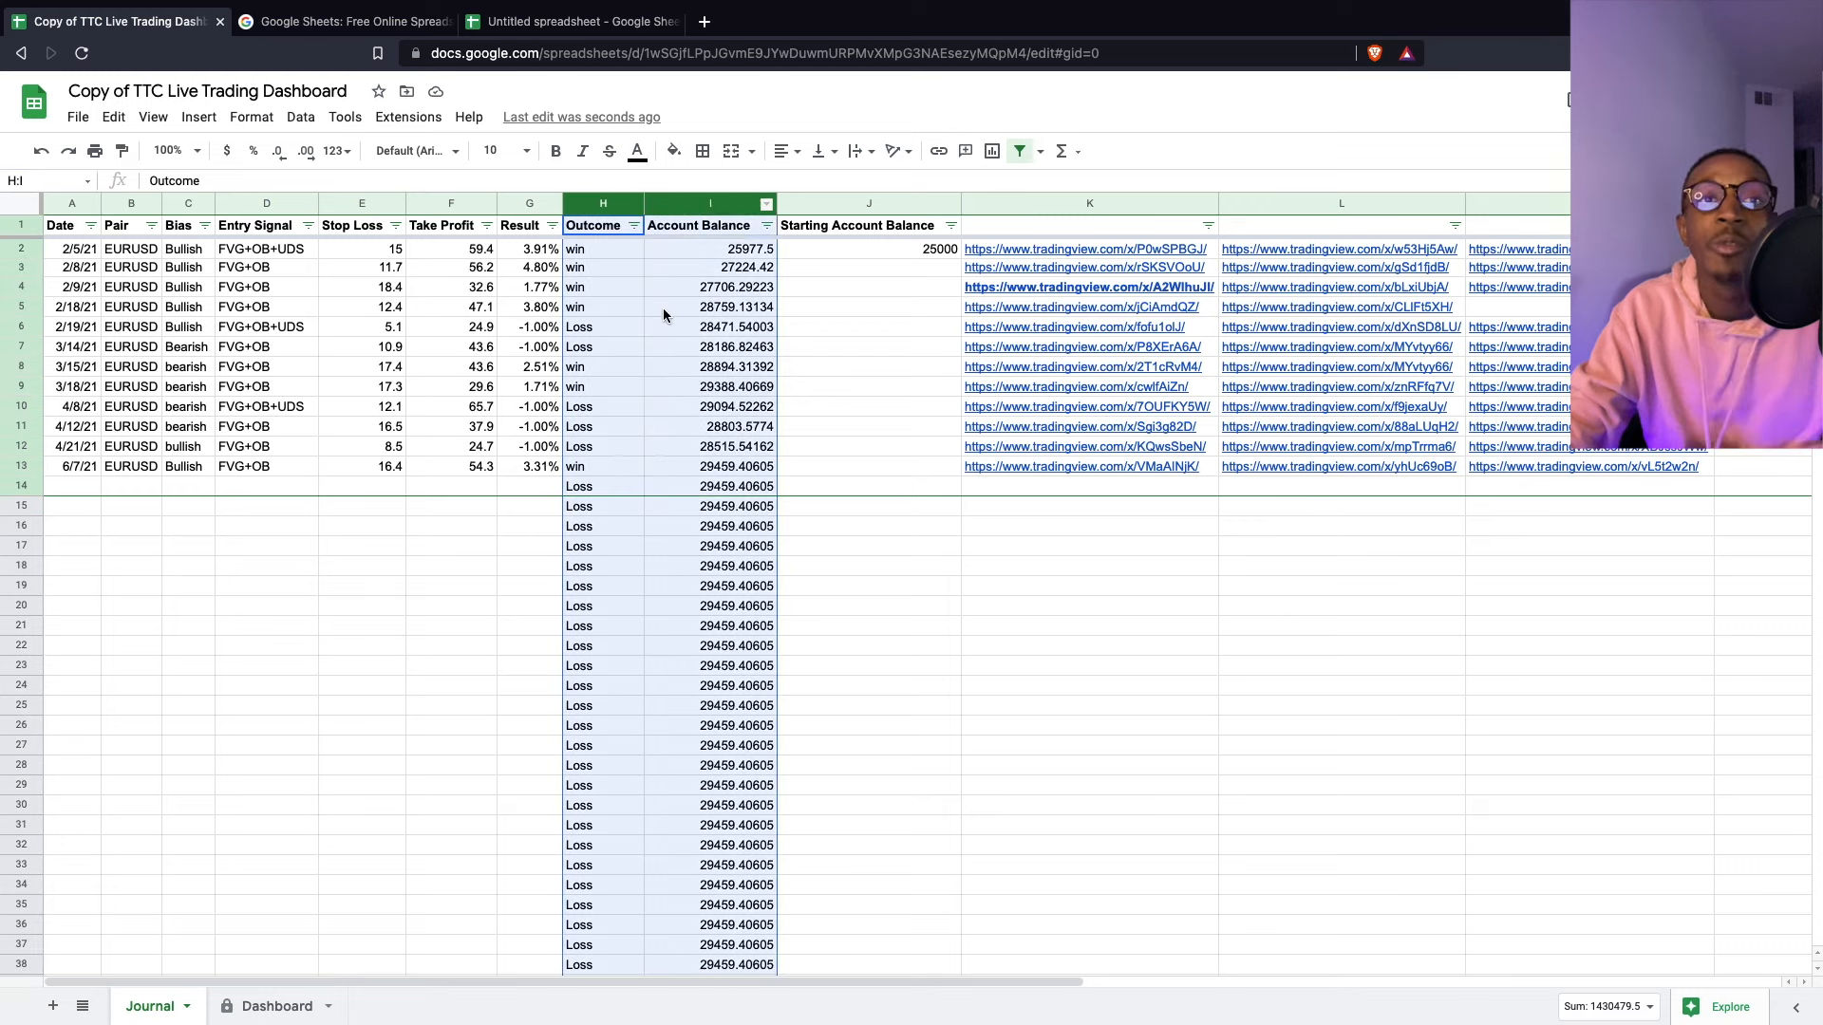
{"action": "left_click_drag", "start_coordinate": [589, 255], "coordinate": [598, 467]}
{"action": "left_click_drag", "start_coordinate": [531, 254], "coordinate": [532, 474]}
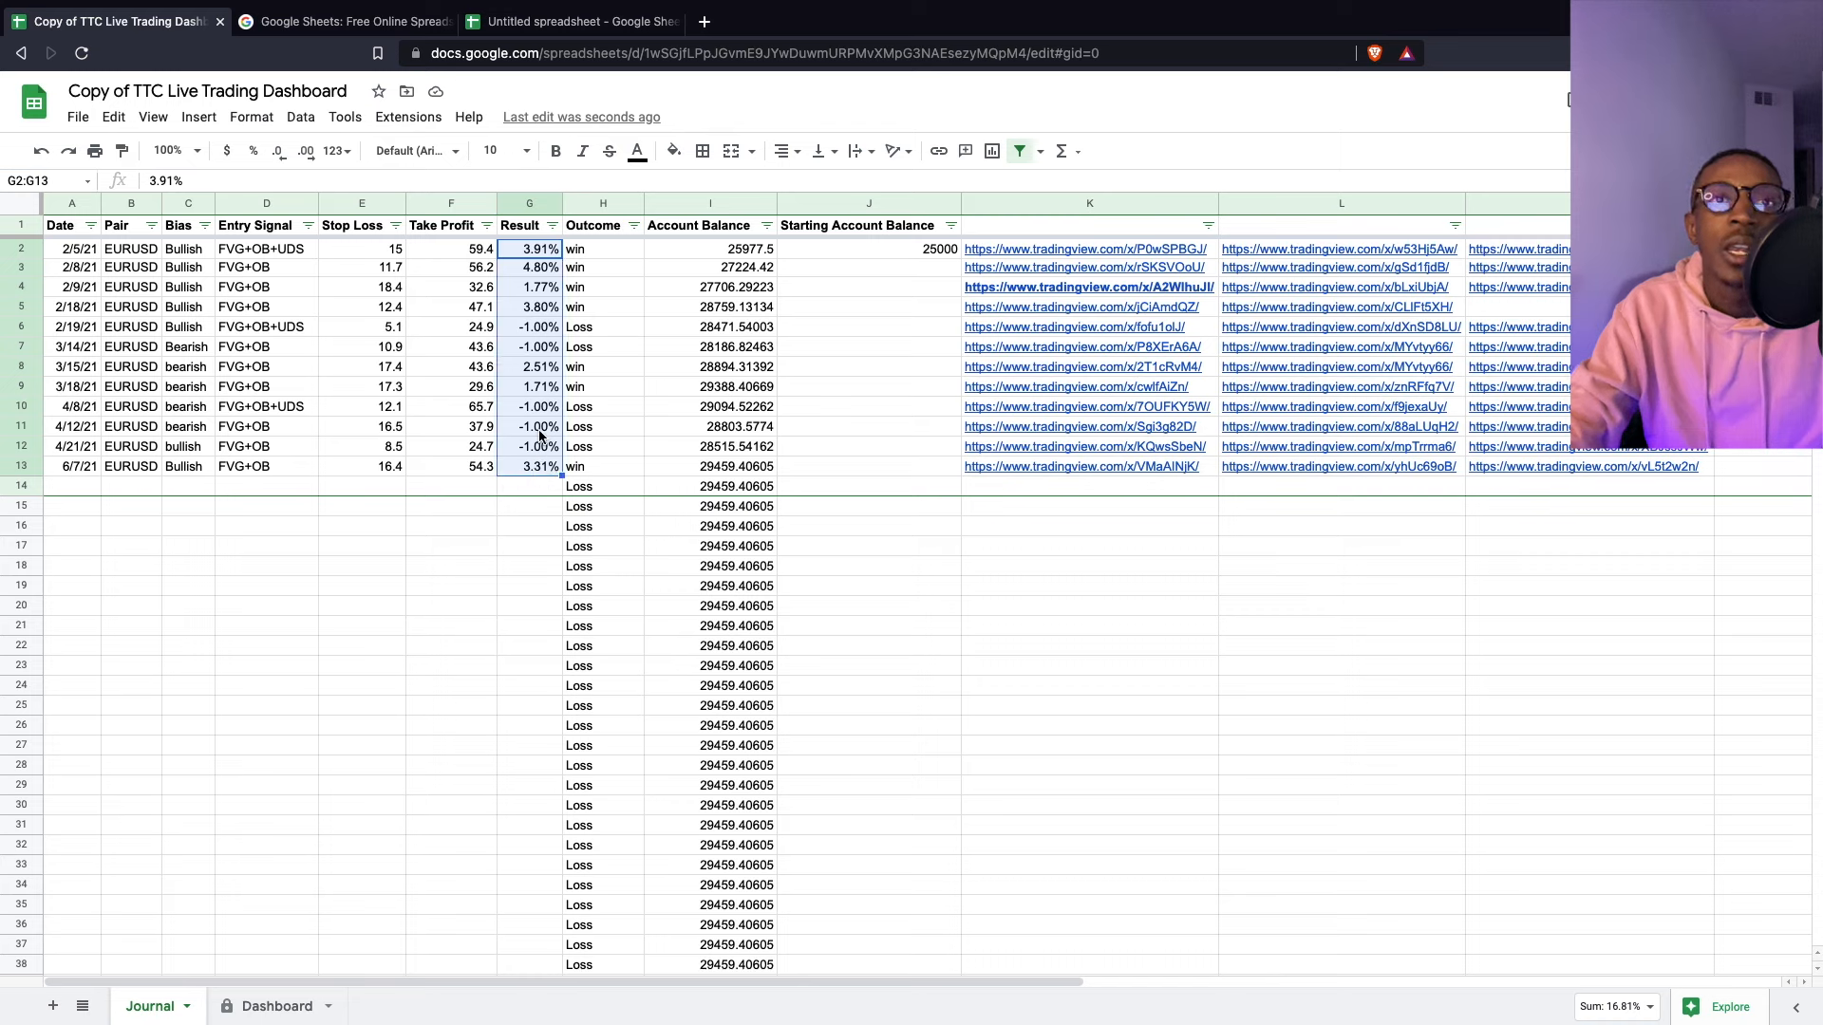
{"action": "left_click_drag", "start_coordinate": [758, 258], "coordinate": [746, 494]}
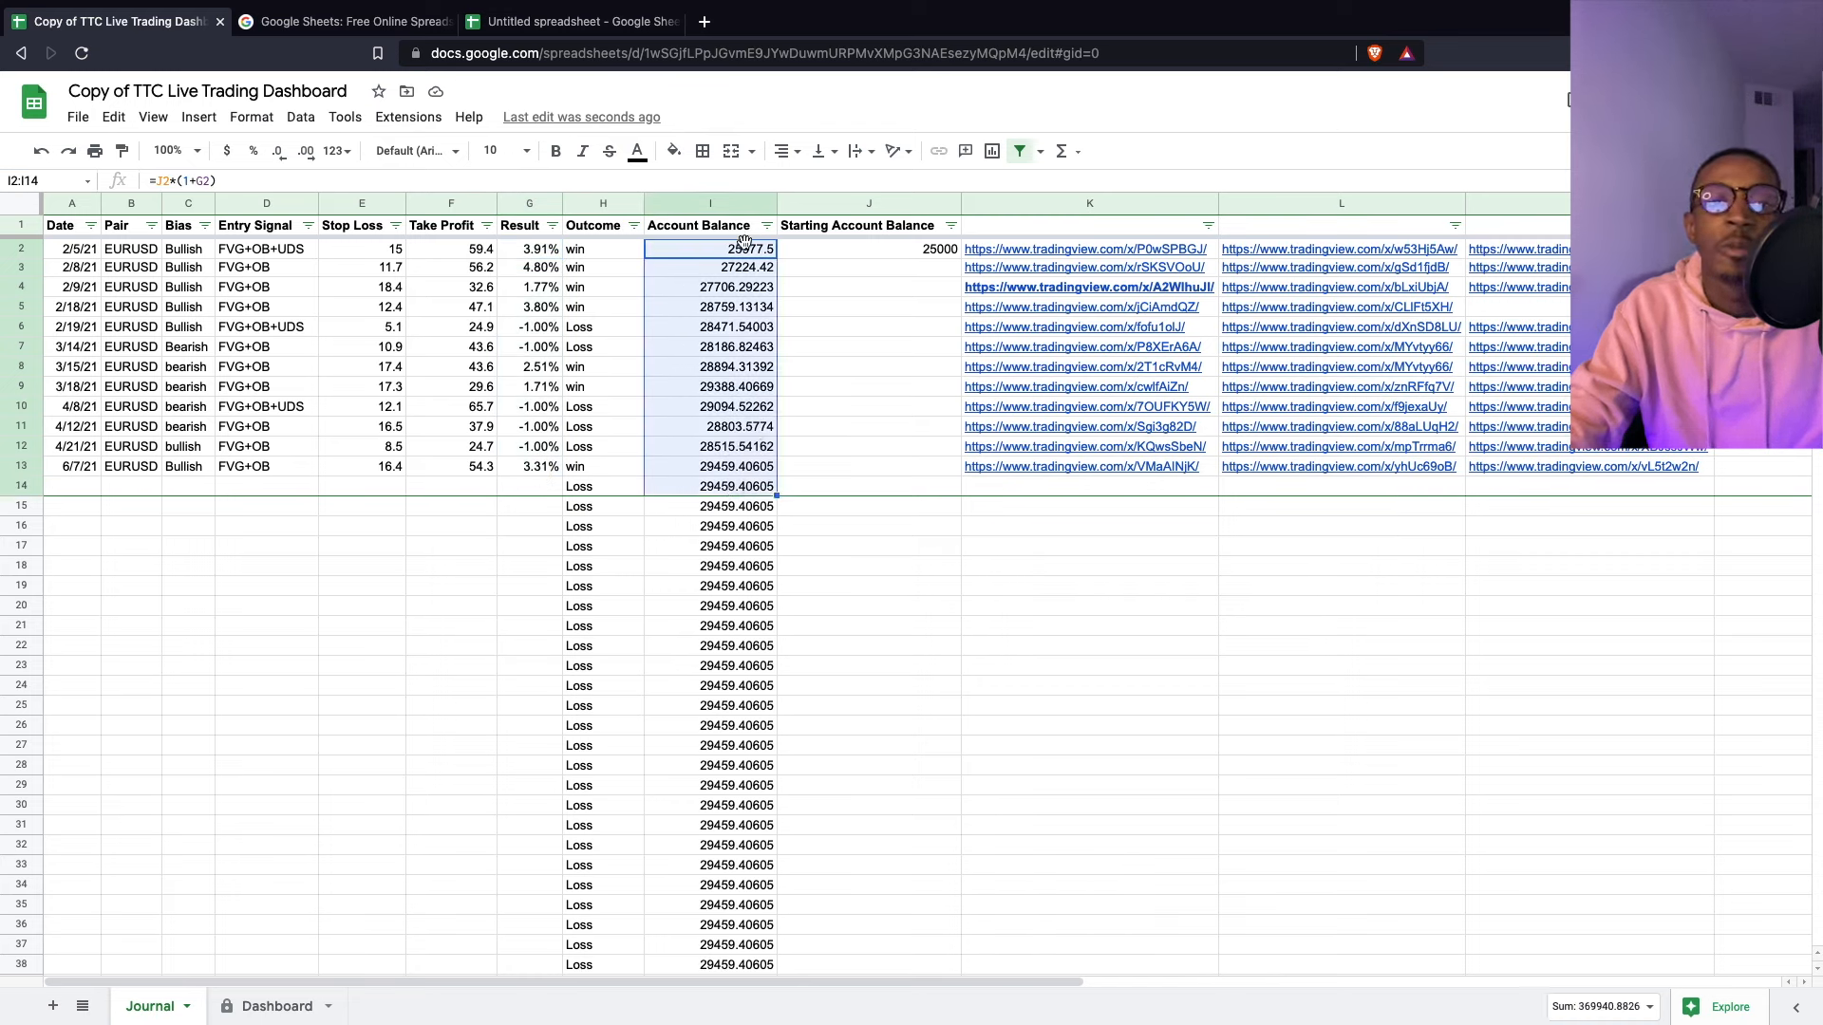
- Inspect the win/Loss formulas in H2–H3 and the first Account Balance formula
{"action": "left_click", "coordinate": [578, 260]}
{"action": "left_click", "coordinate": [577, 251]}
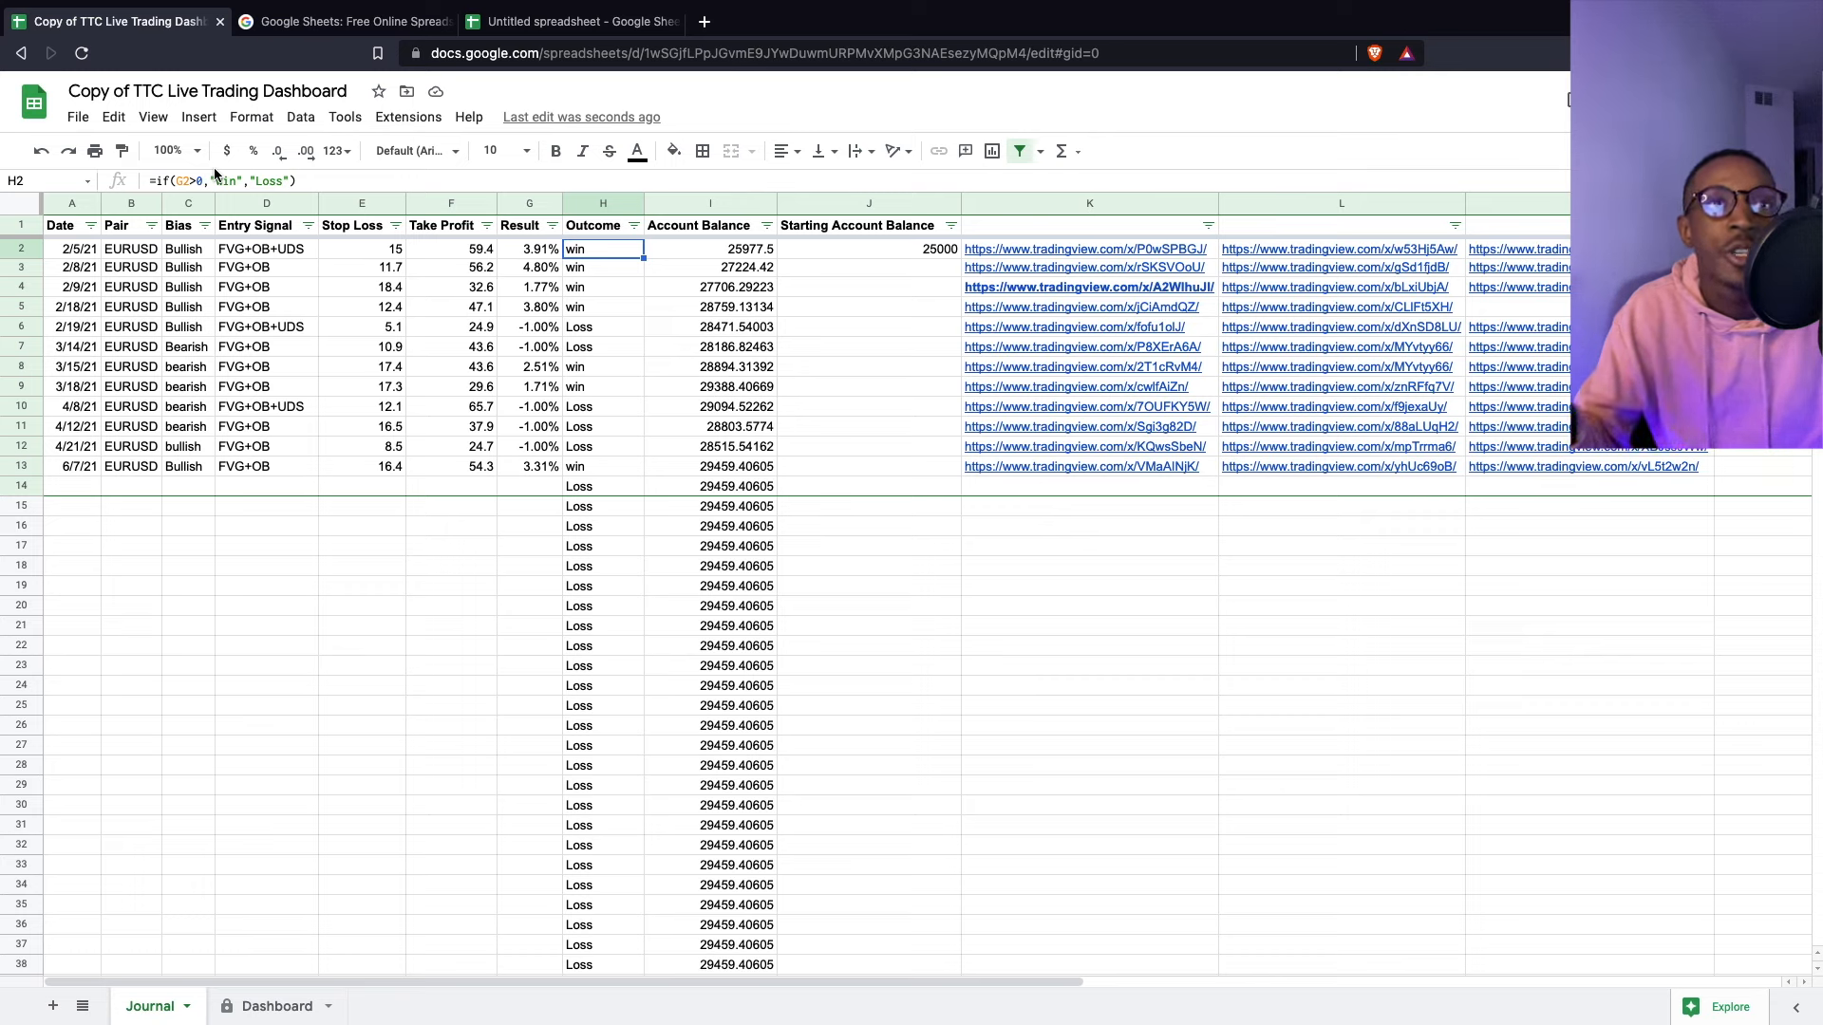
{"action": "left_click", "coordinate": [677, 255]}
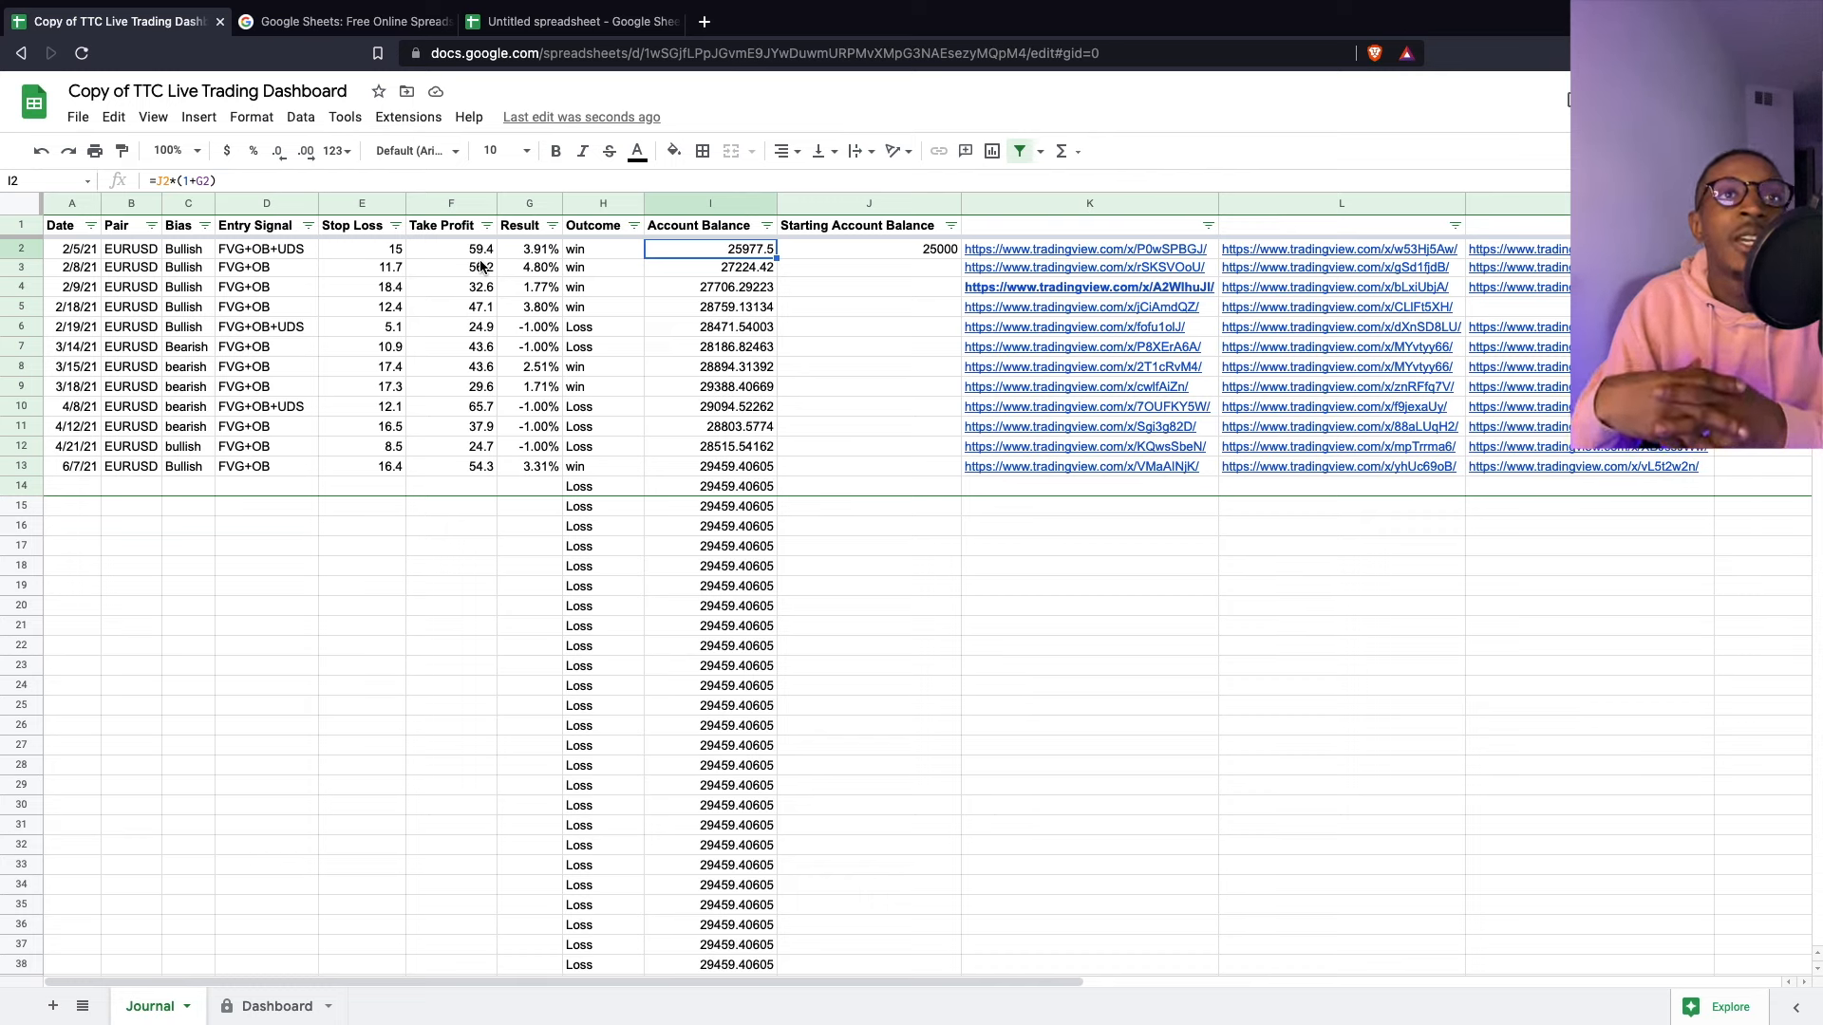
- Inspect the 25000 starting balance, the first Result, and the first Account Balance formula
{"action": "left_click", "coordinate": [858, 252]}
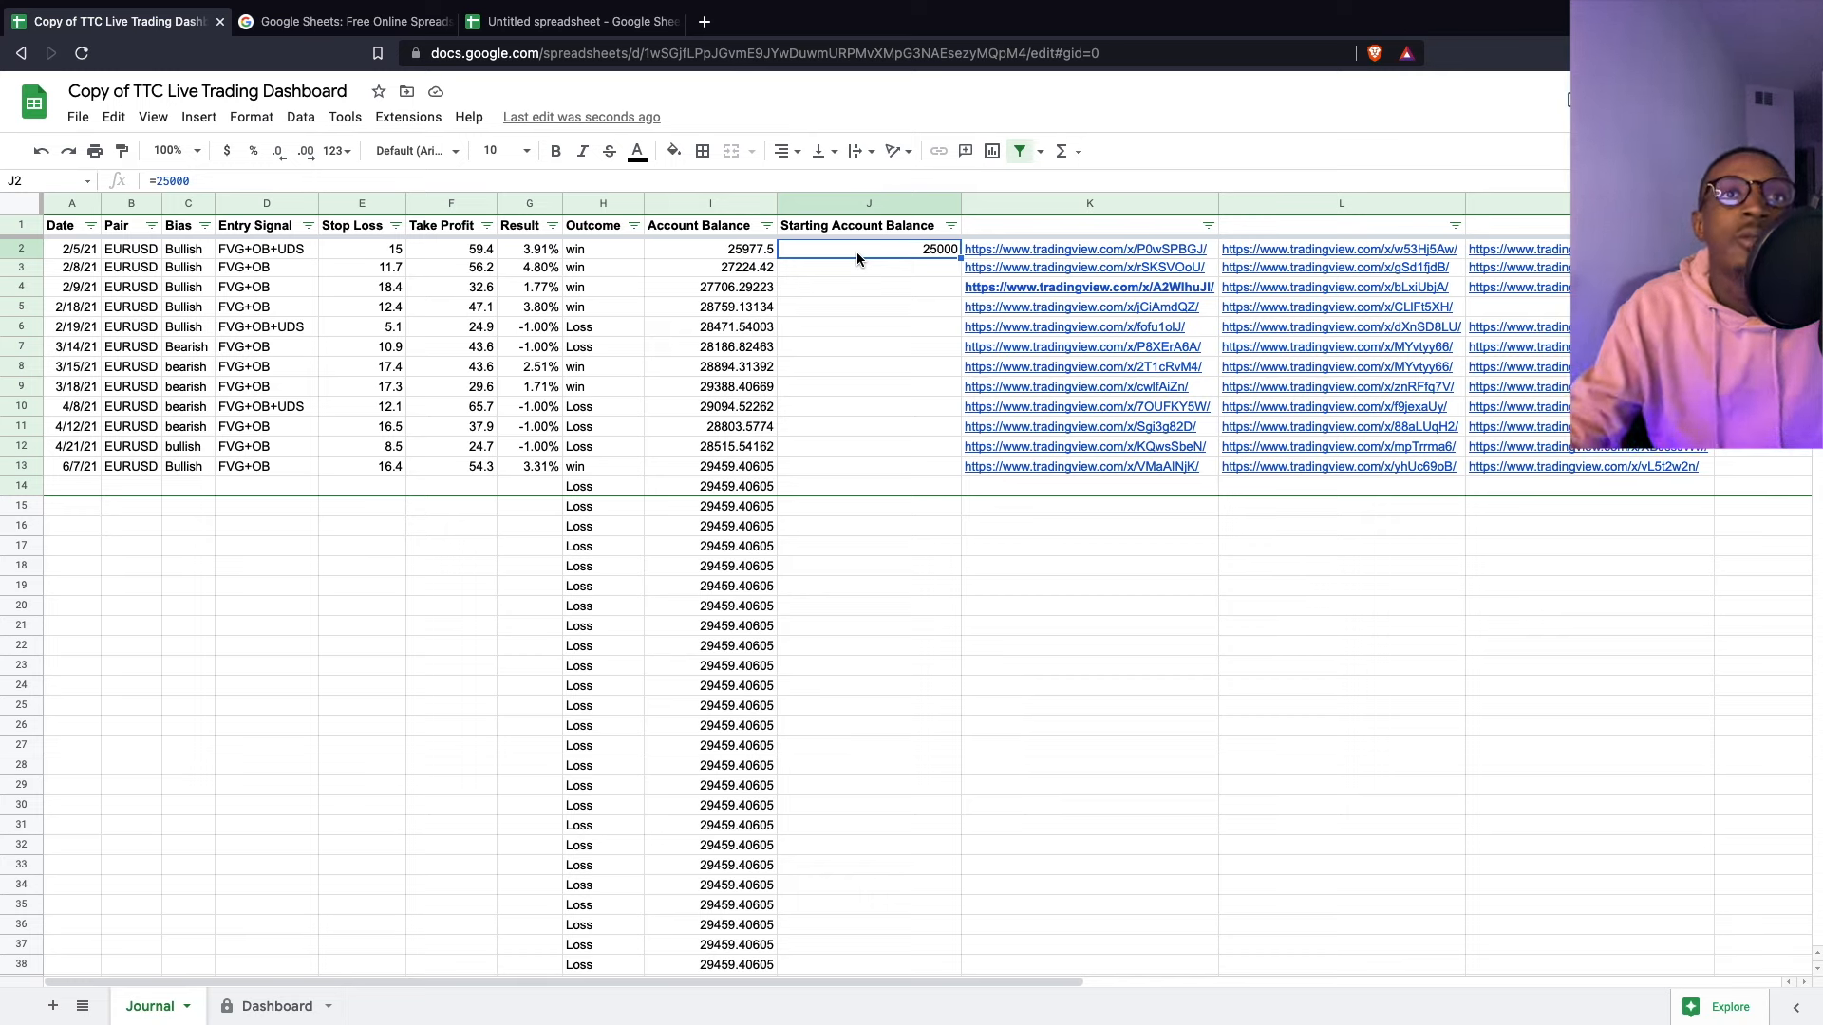
{"action": "left_click", "coordinate": [750, 254]}
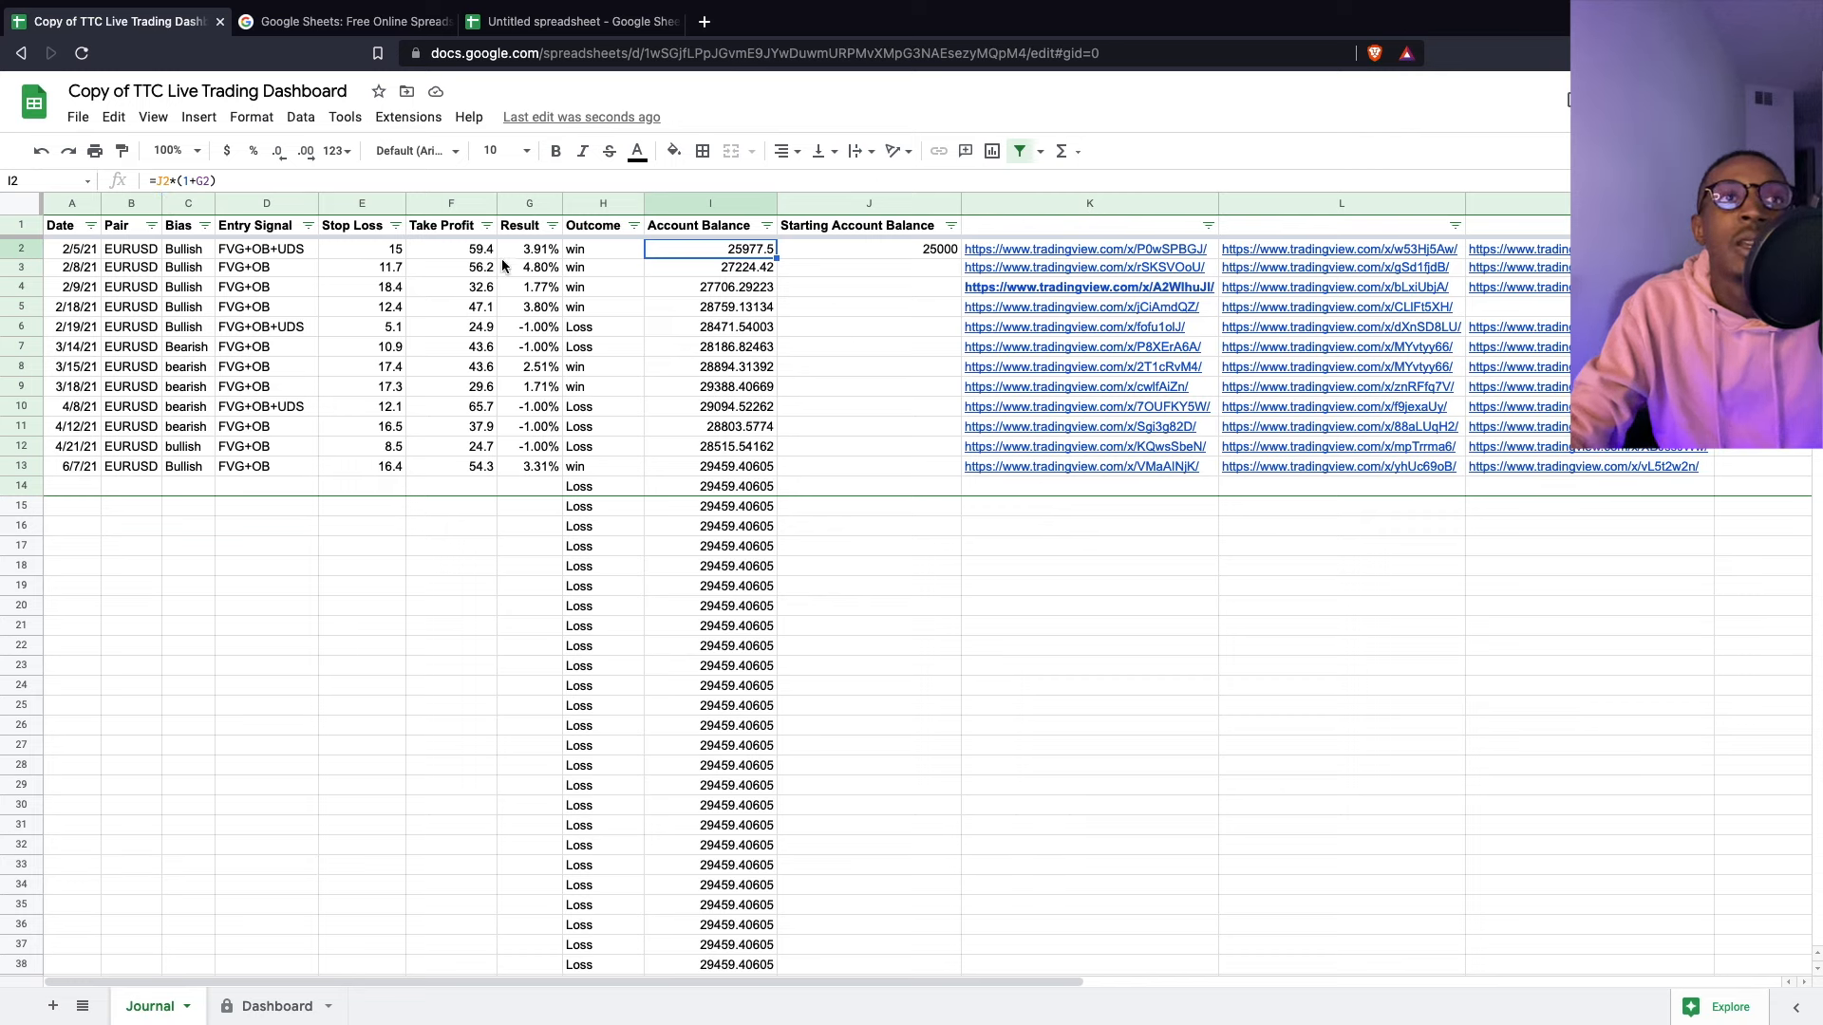
{"action": "left_click", "coordinate": [539, 252]}
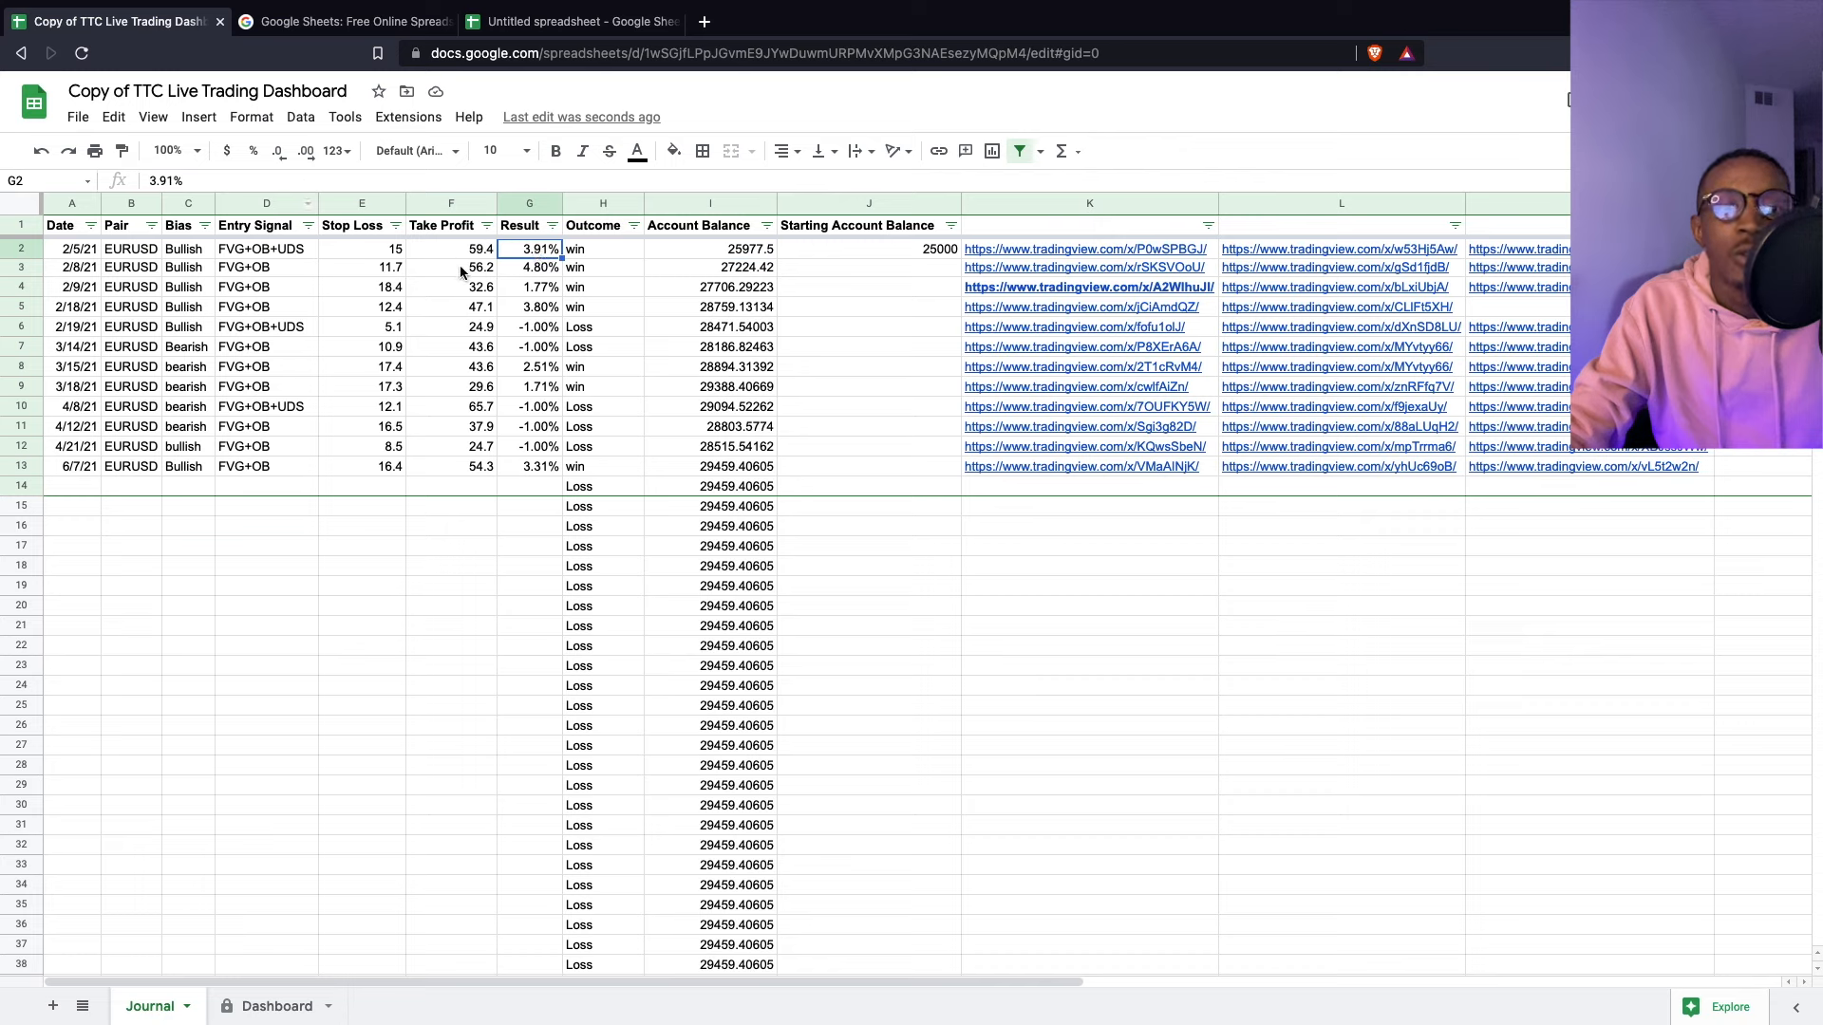
{"action": "left_click", "coordinate": [703, 249]}
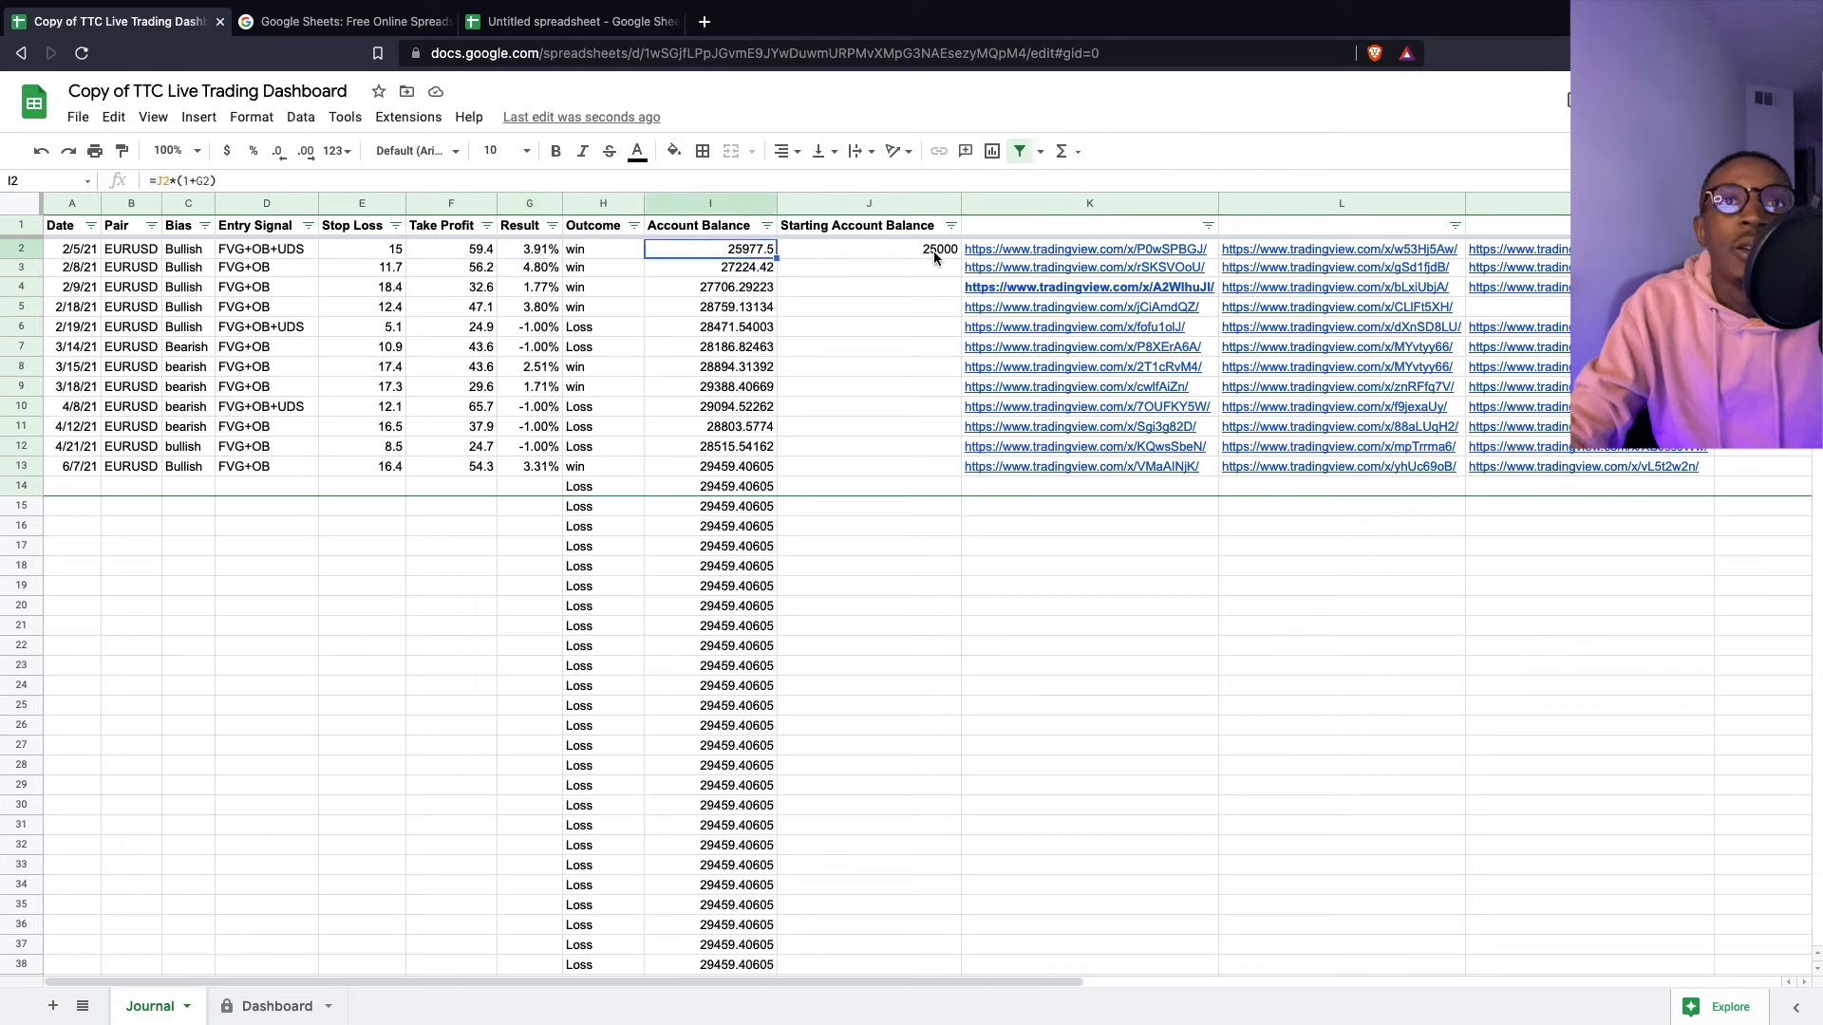
{"action": "left_click", "coordinate": [749, 271]}
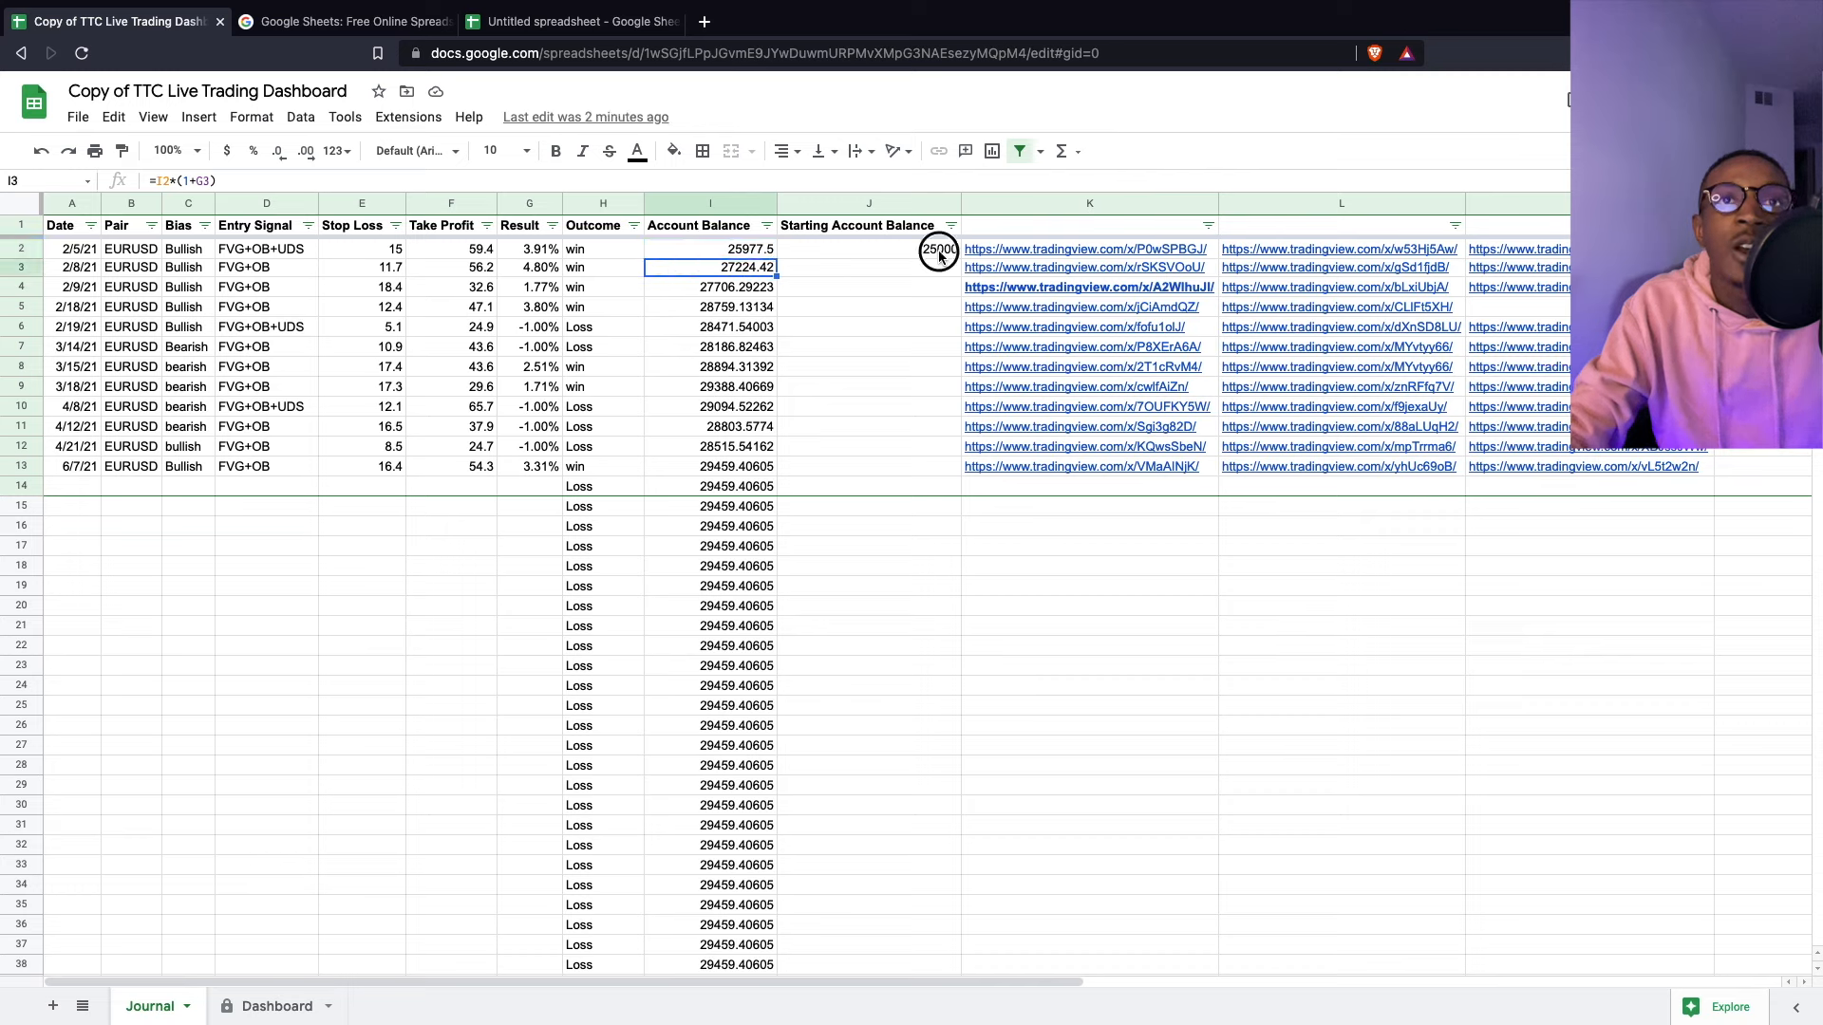
{"action": "left_click", "coordinate": [747, 255]}
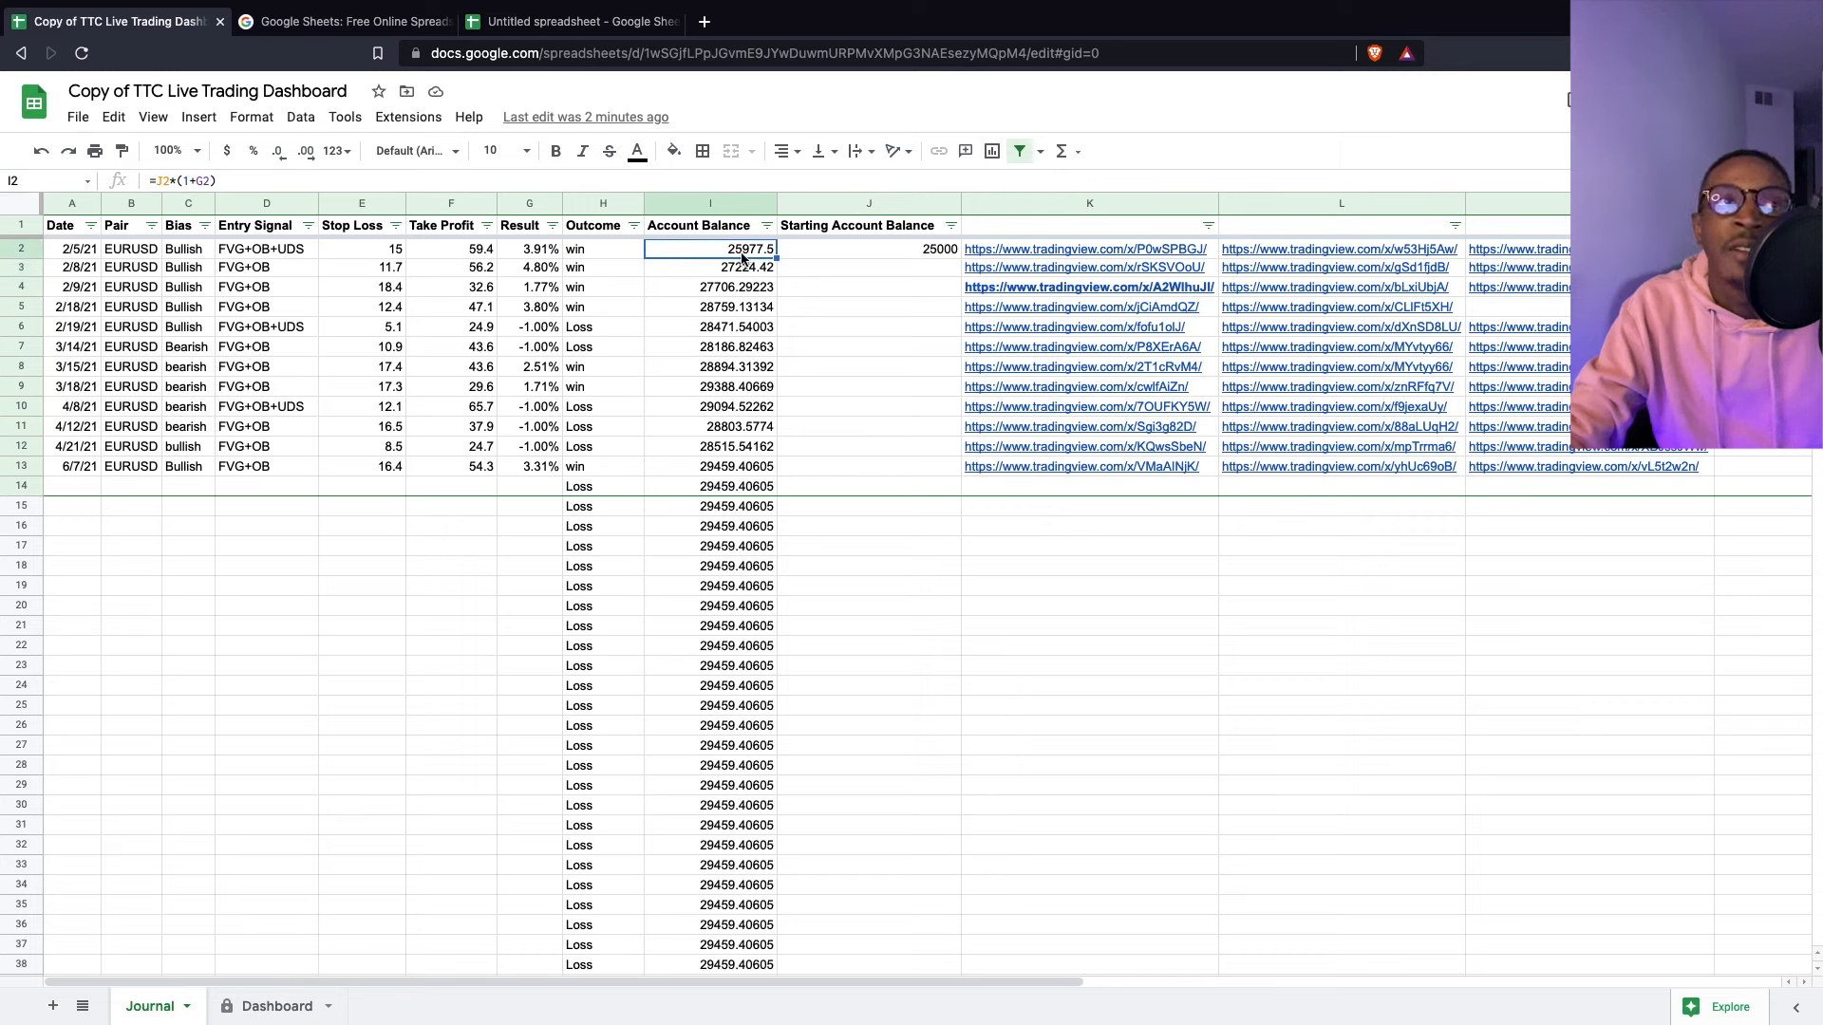
- Review the Account Balance formulas in I3–I7 against the Result percentages, including the -1% loss
{"action": "left_click", "coordinate": [721, 278]}
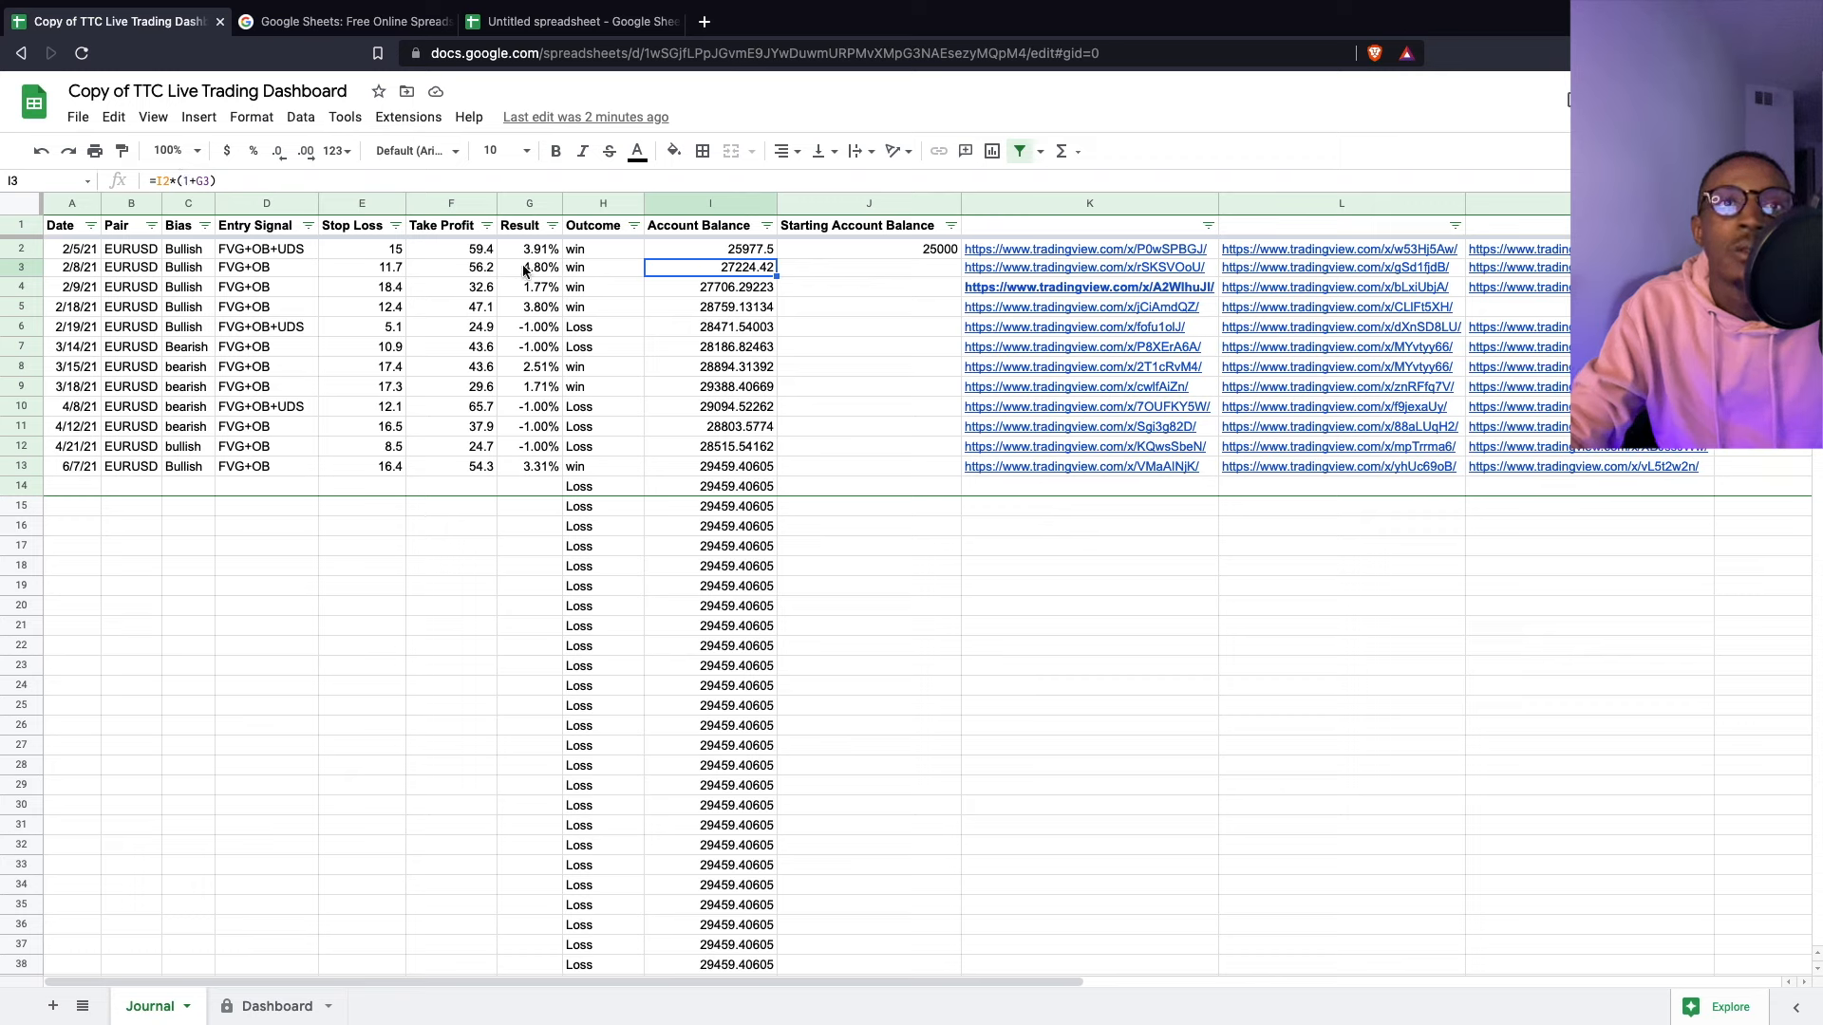
{"action": "left_click", "coordinate": [713, 293]}
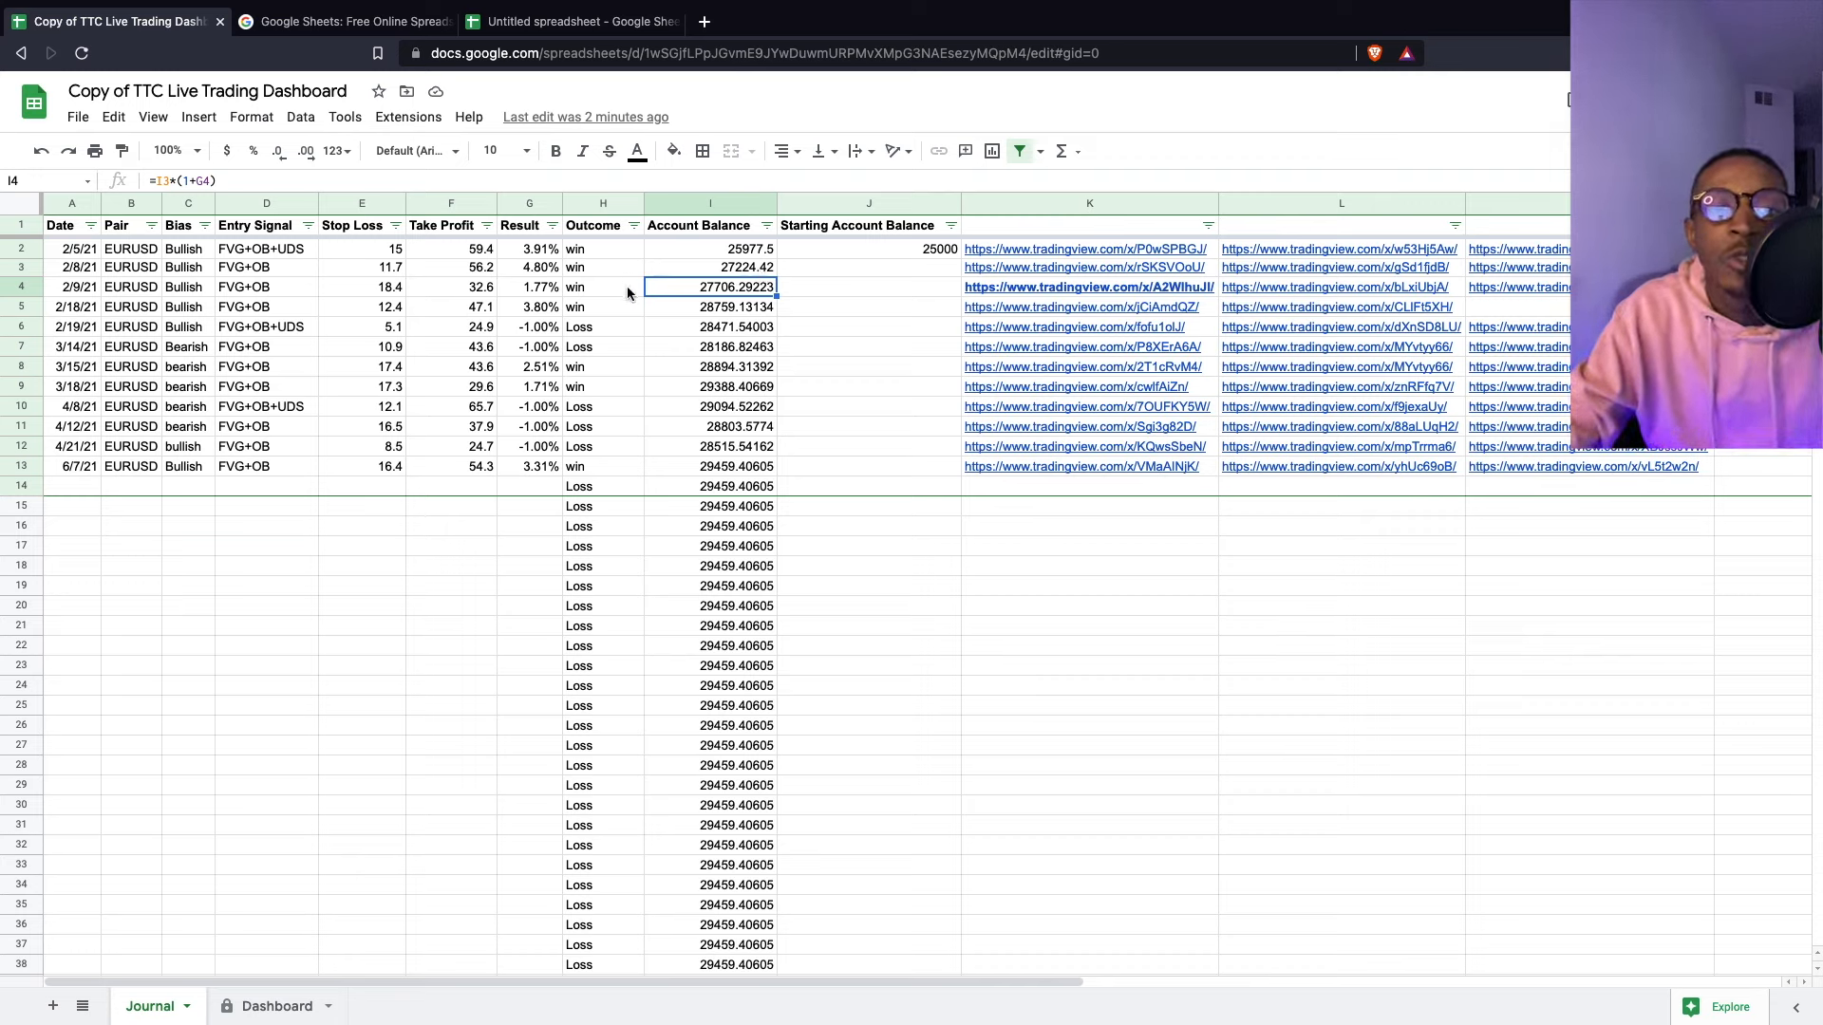
{"action": "left_click", "coordinate": [548, 308]}
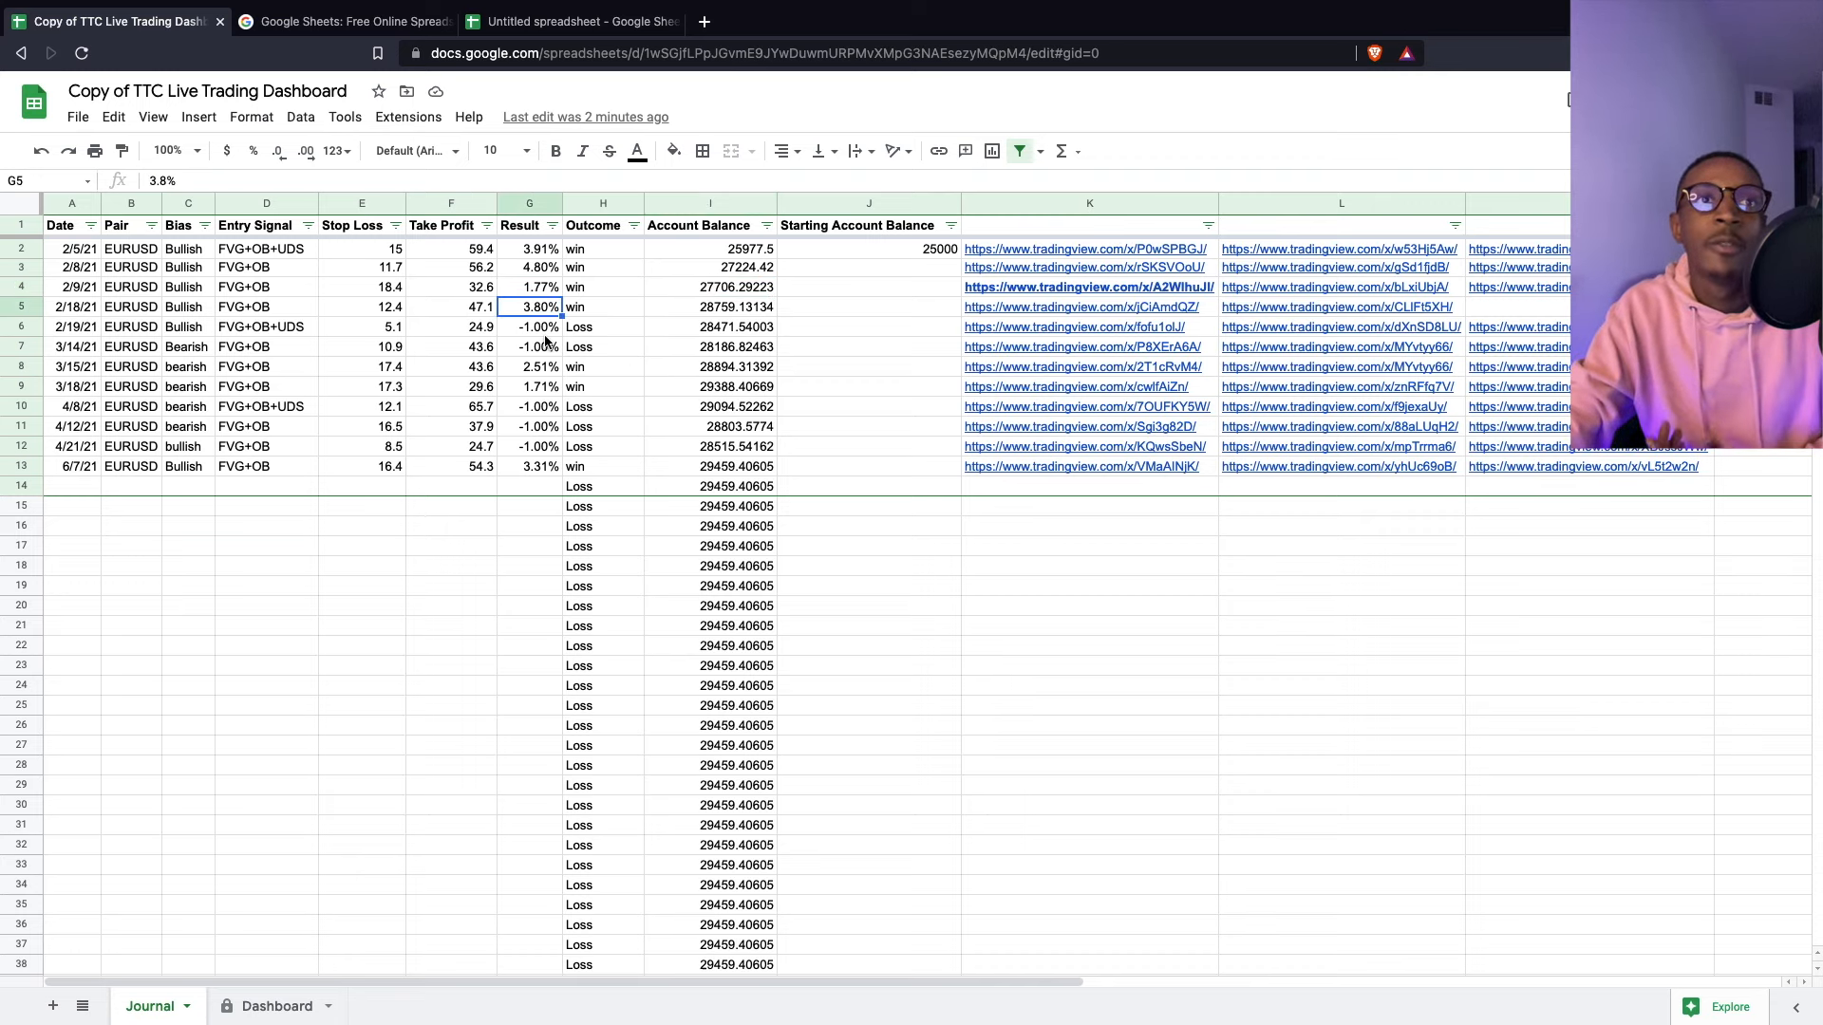
{"action": "left_click", "coordinate": [546, 333]}
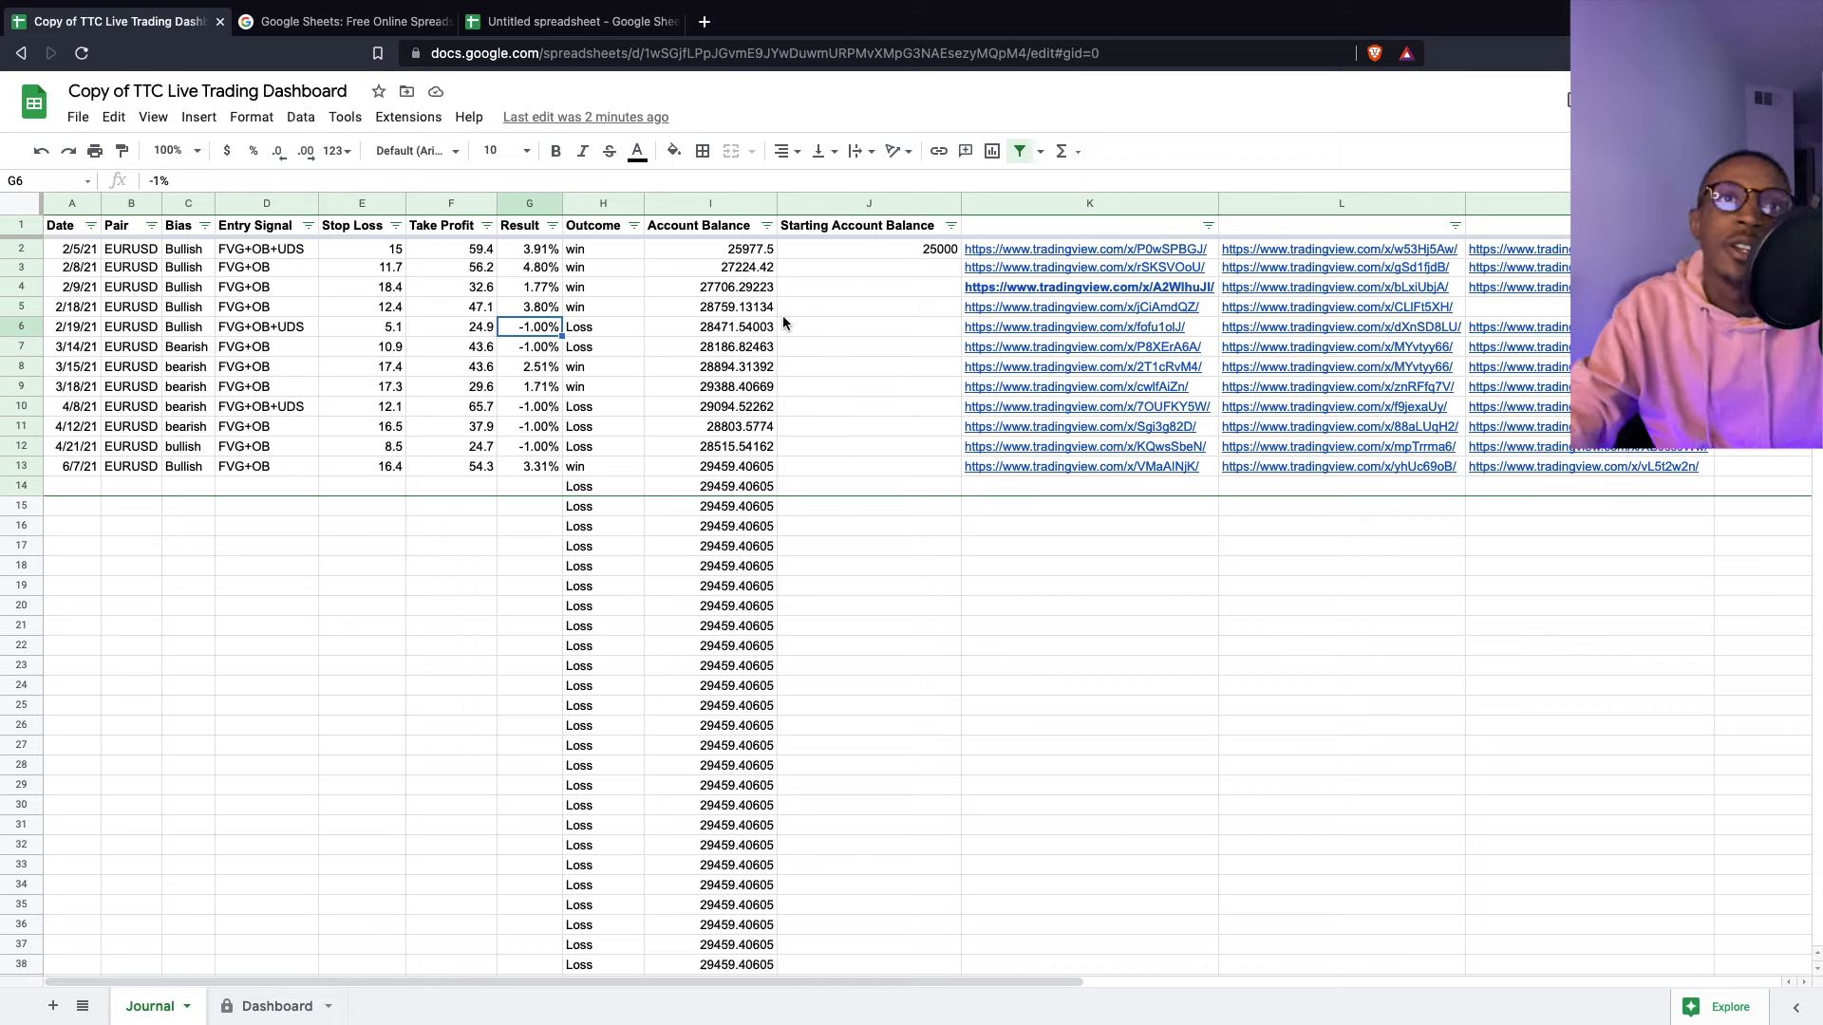
{"action": "left_click", "coordinate": [735, 308]}
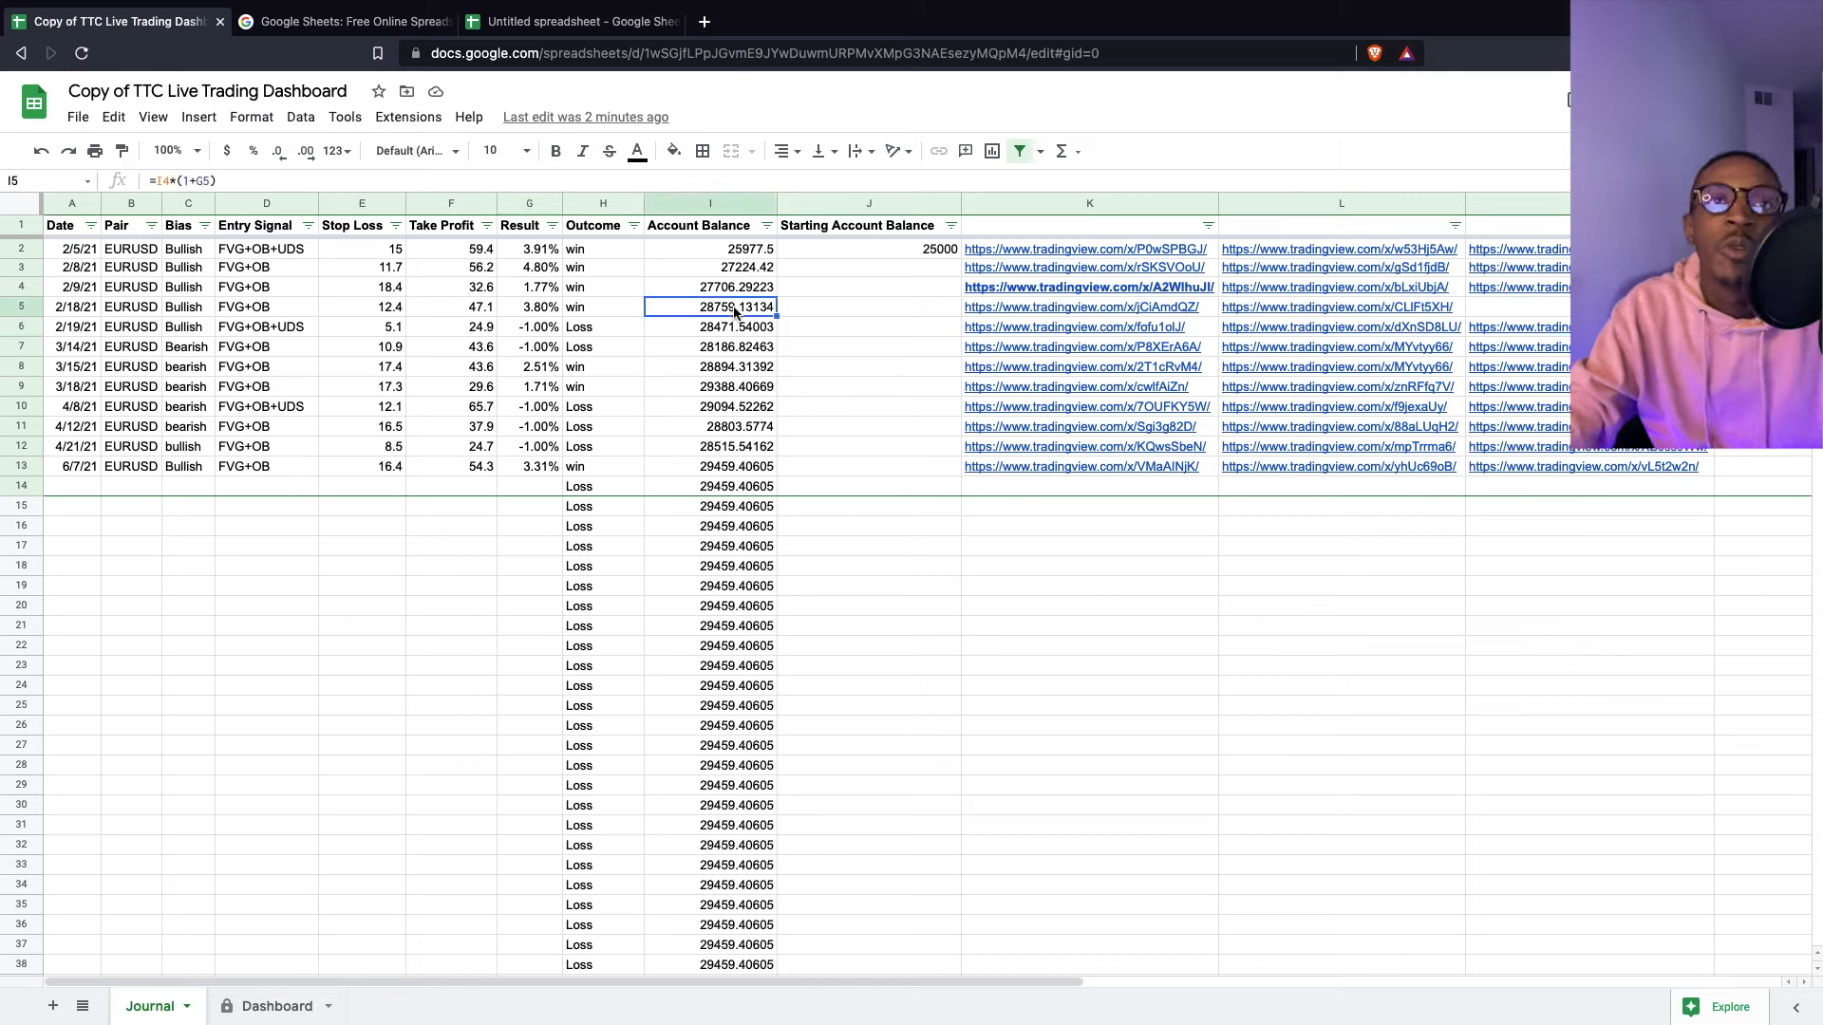
{"action": "left_click", "coordinate": [741, 334]}
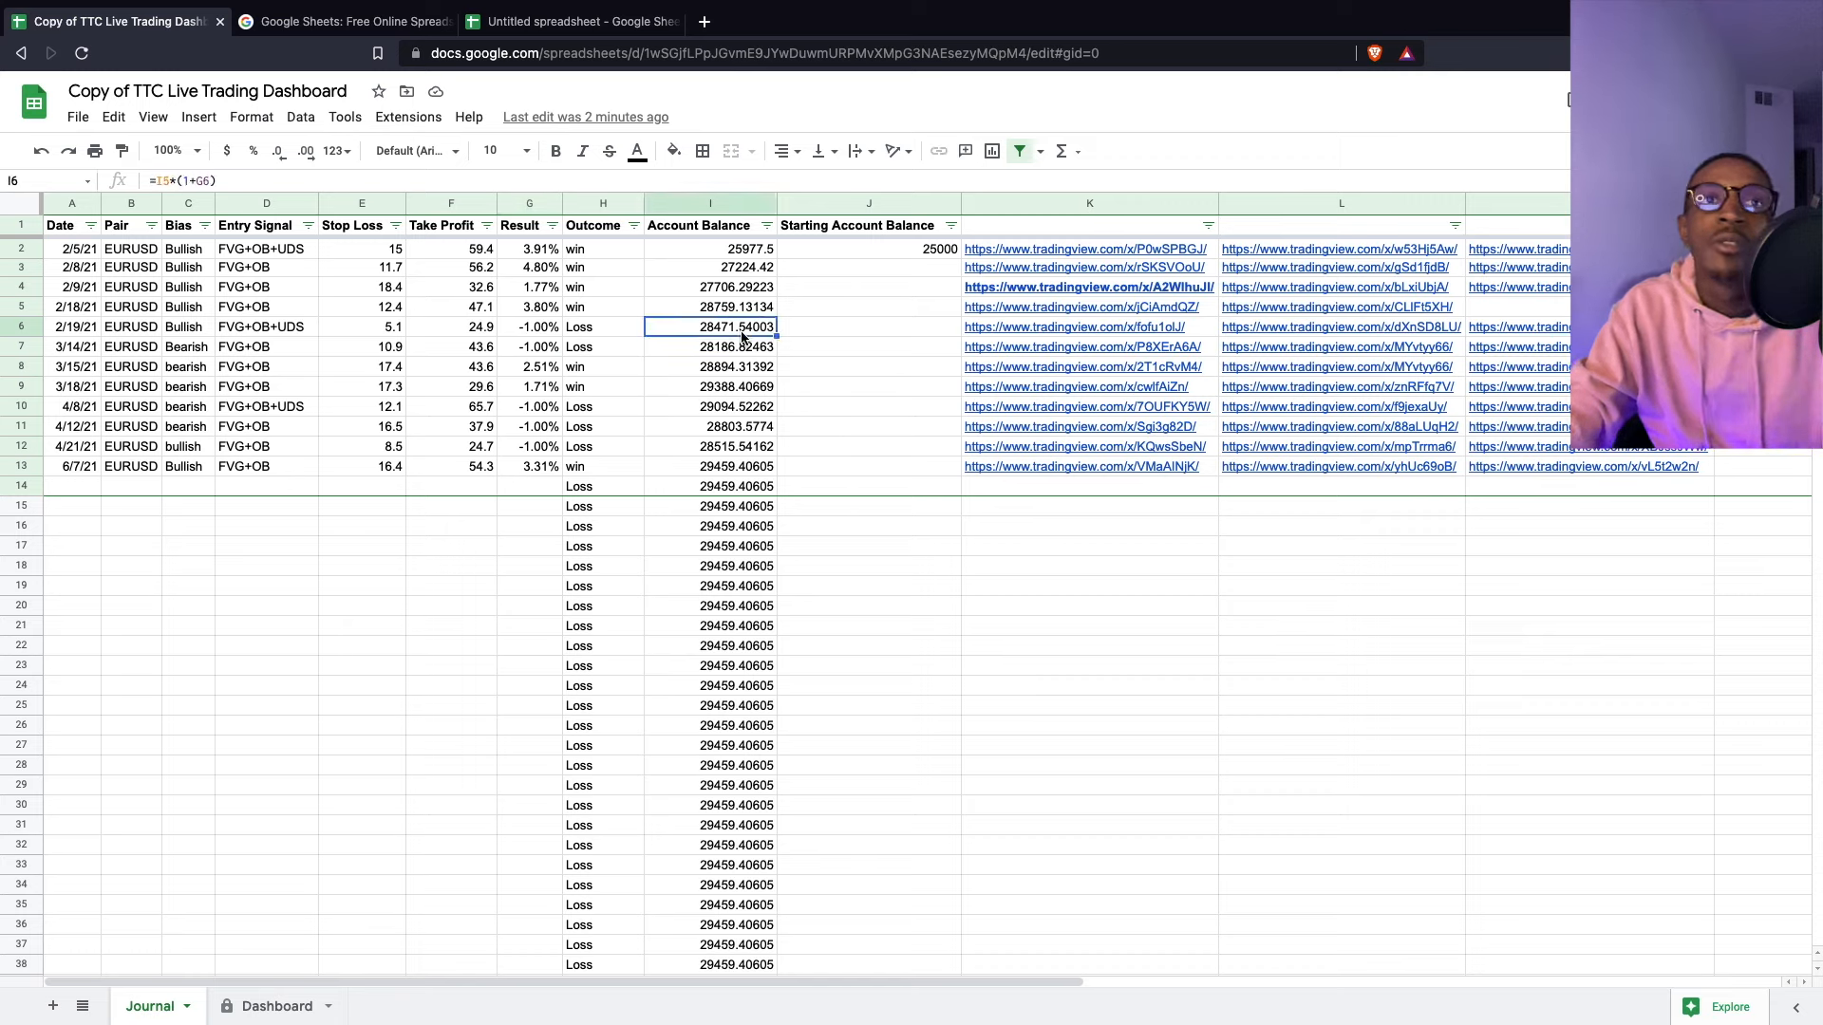
{"action": "left_click", "coordinate": [555, 338]}
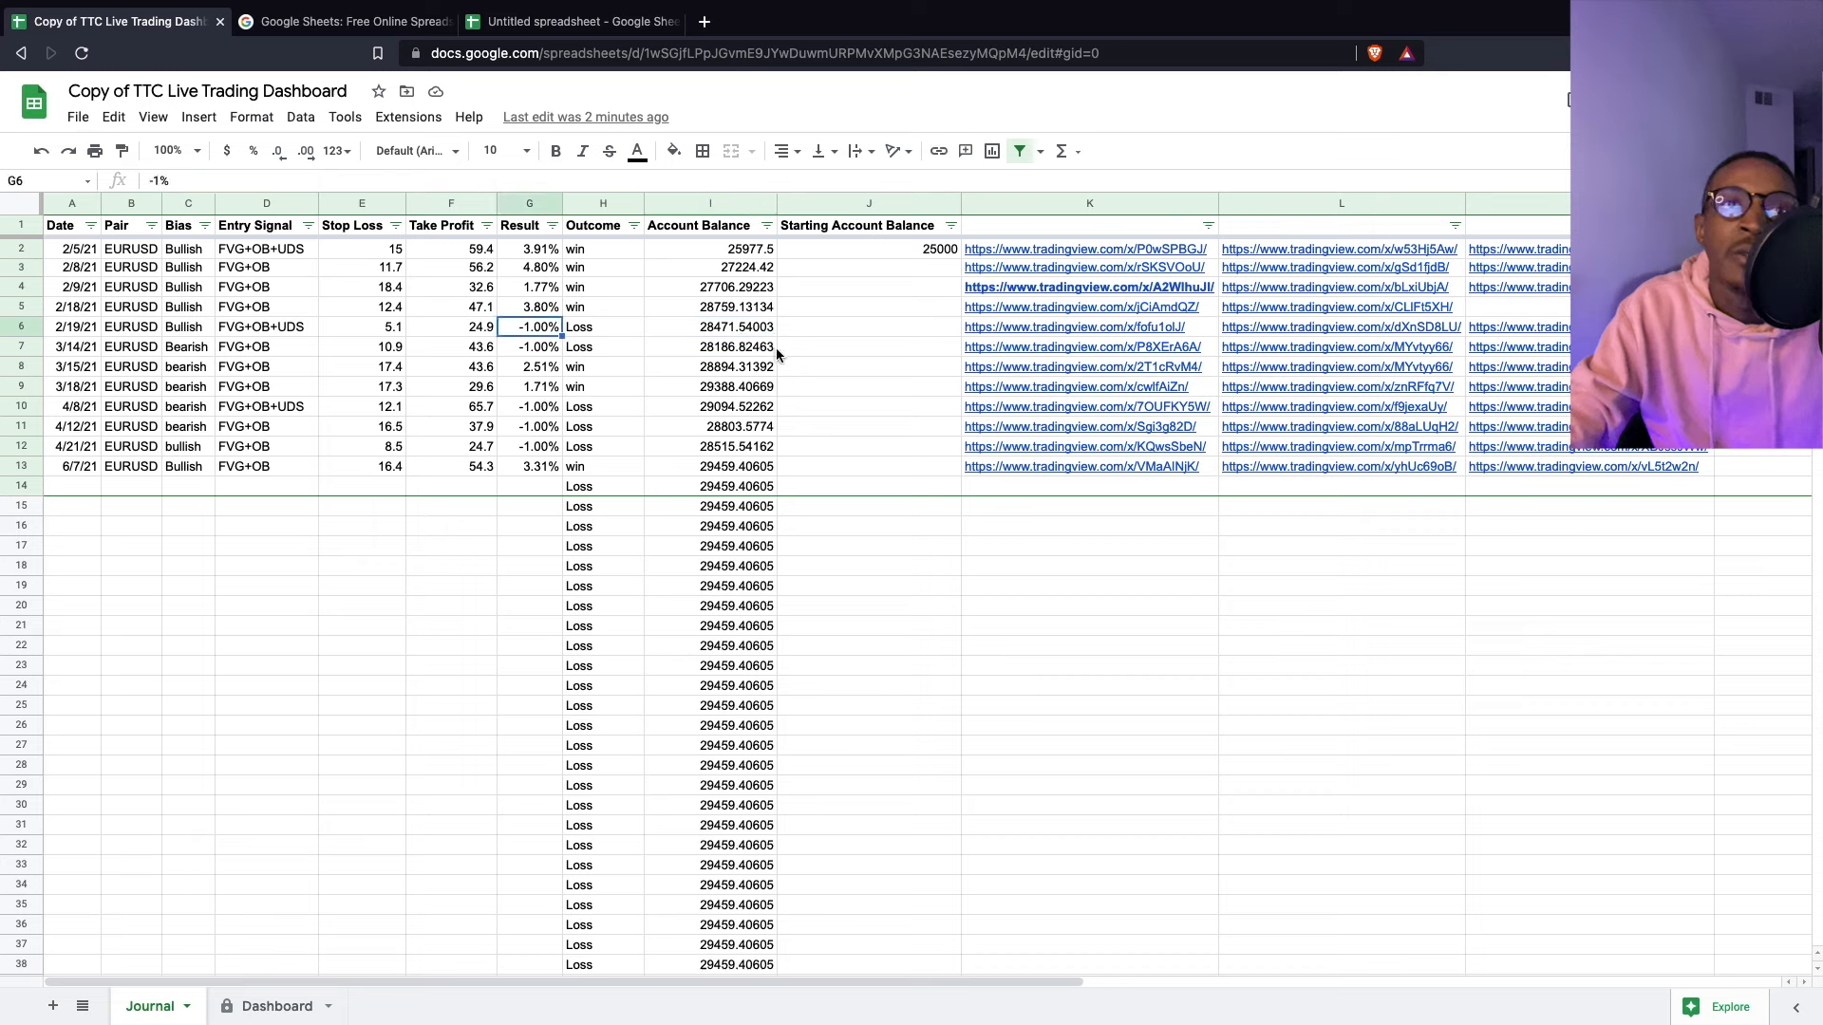
{"action": "left_click", "coordinate": [741, 349]}
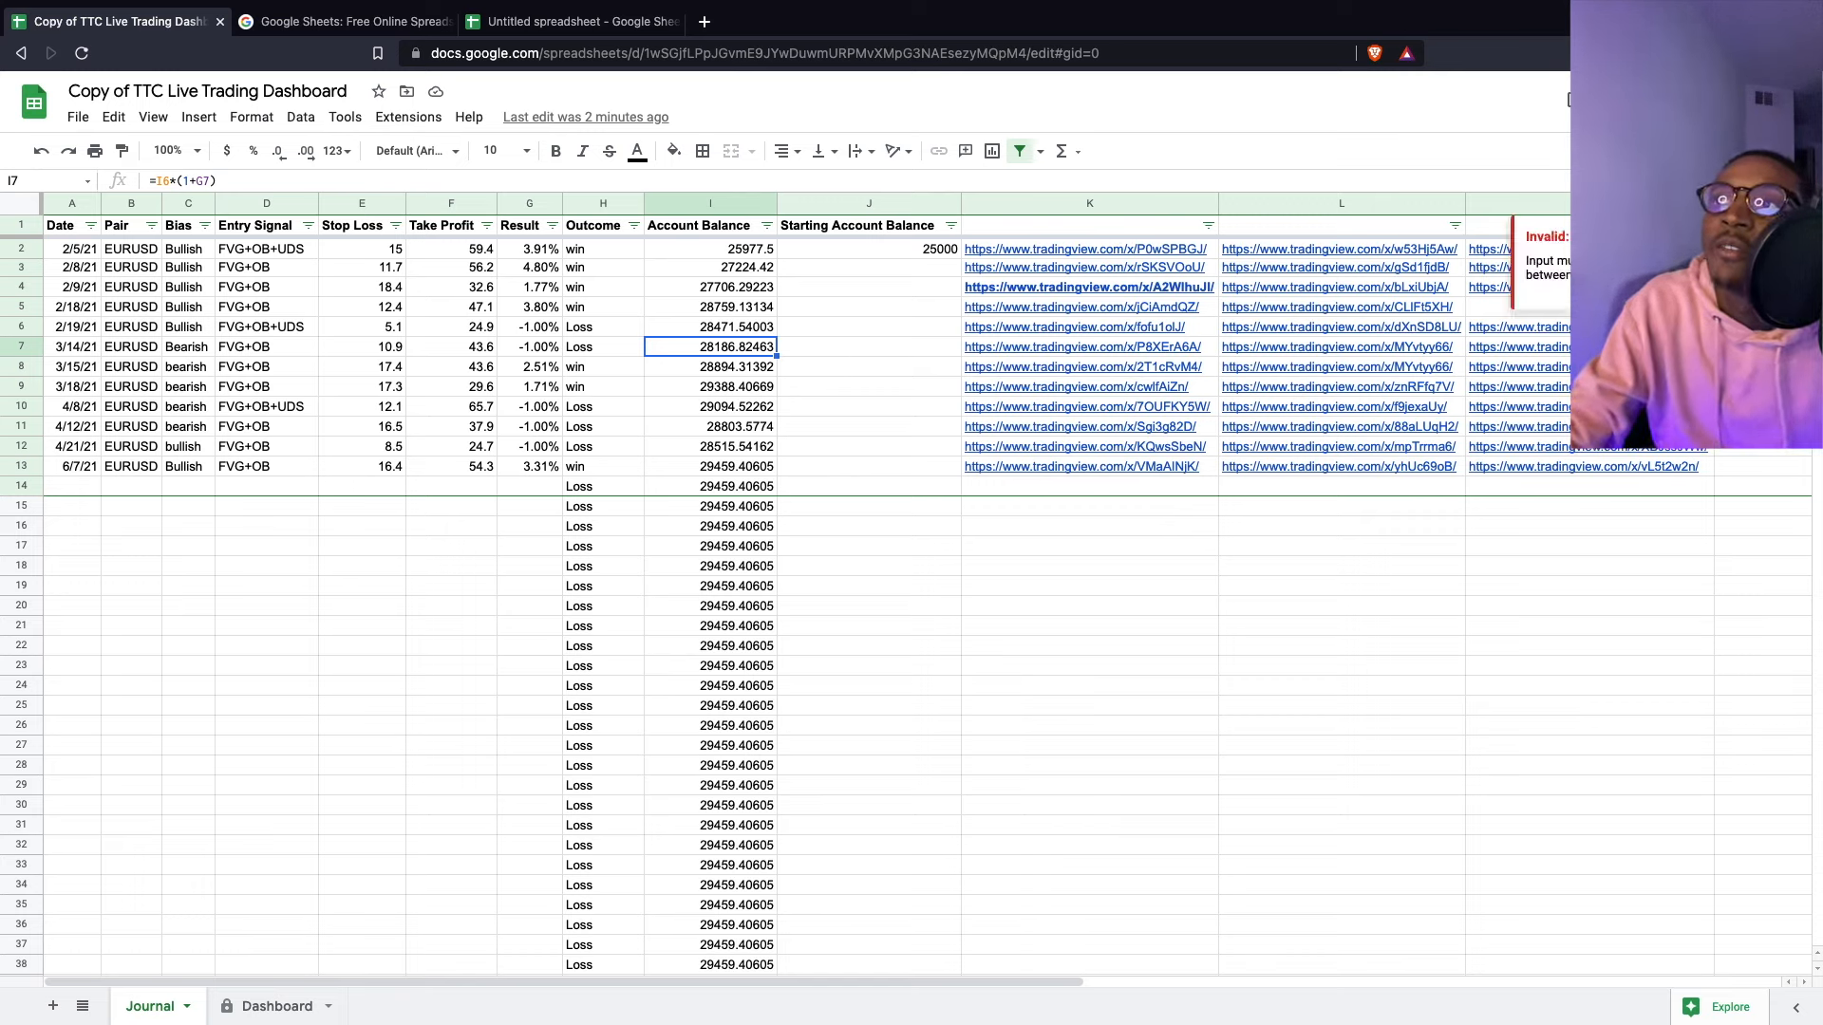
- Dismiss the invalid-input warning and switch to the blank Untitled spreadsheet
{"action": "left_click", "coordinate": [1759, 268]}
{"action": "left_click", "coordinate": [1759, 226]}
{"action": "left_click", "coordinate": [1759, 406]}
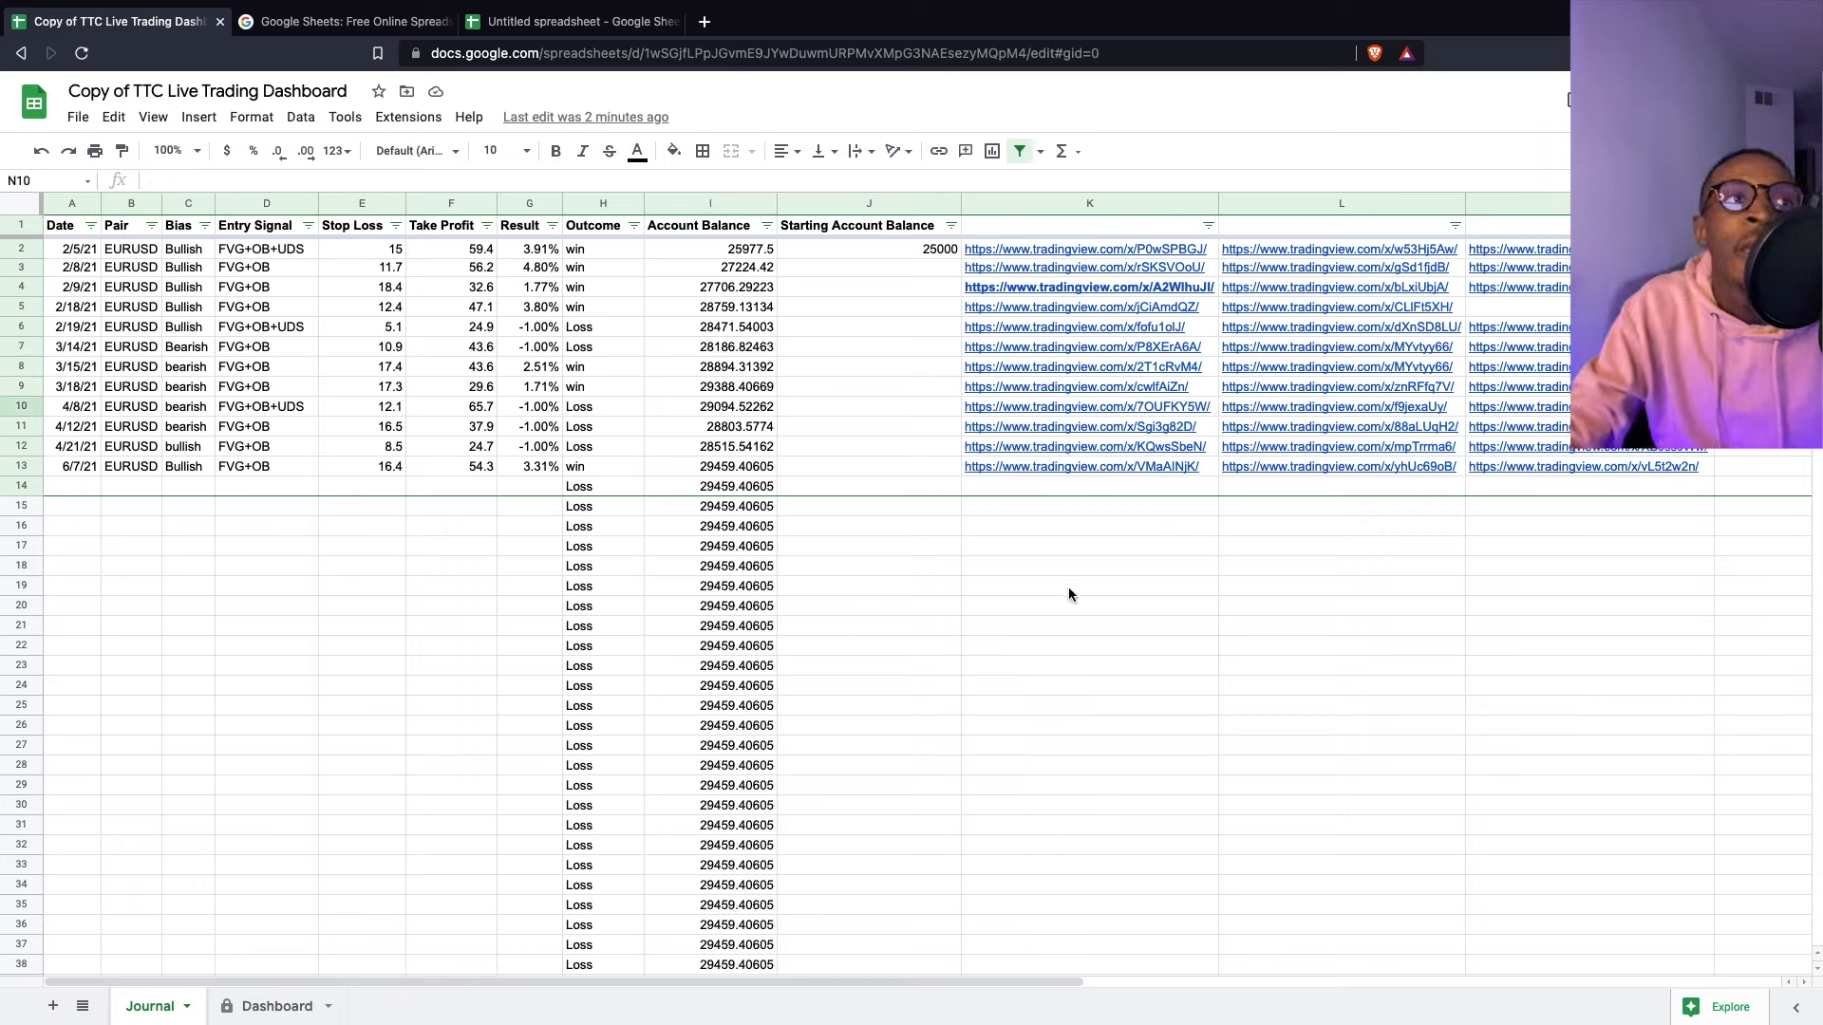
{"action": "left_click", "coordinate": [548, 27]}
{"action": "left_click", "coordinate": [661, 228]}
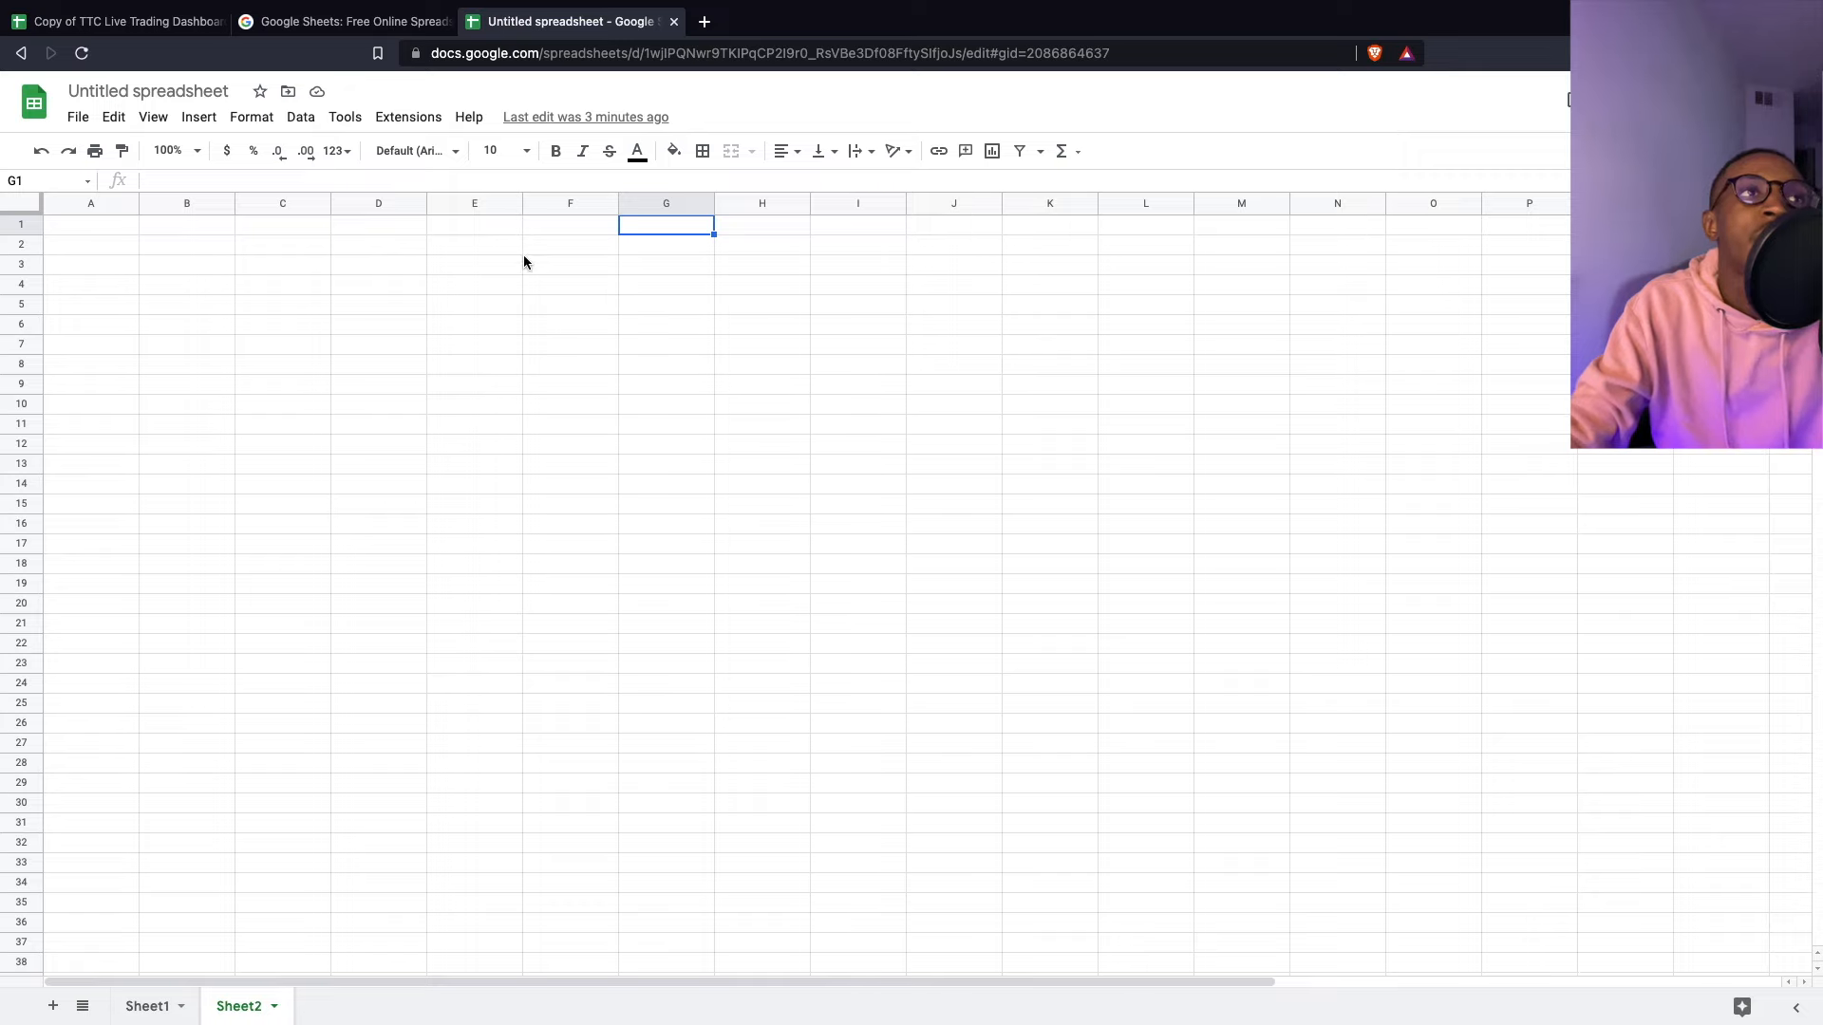
{"action": "left_click", "coordinate": [110, 21]}
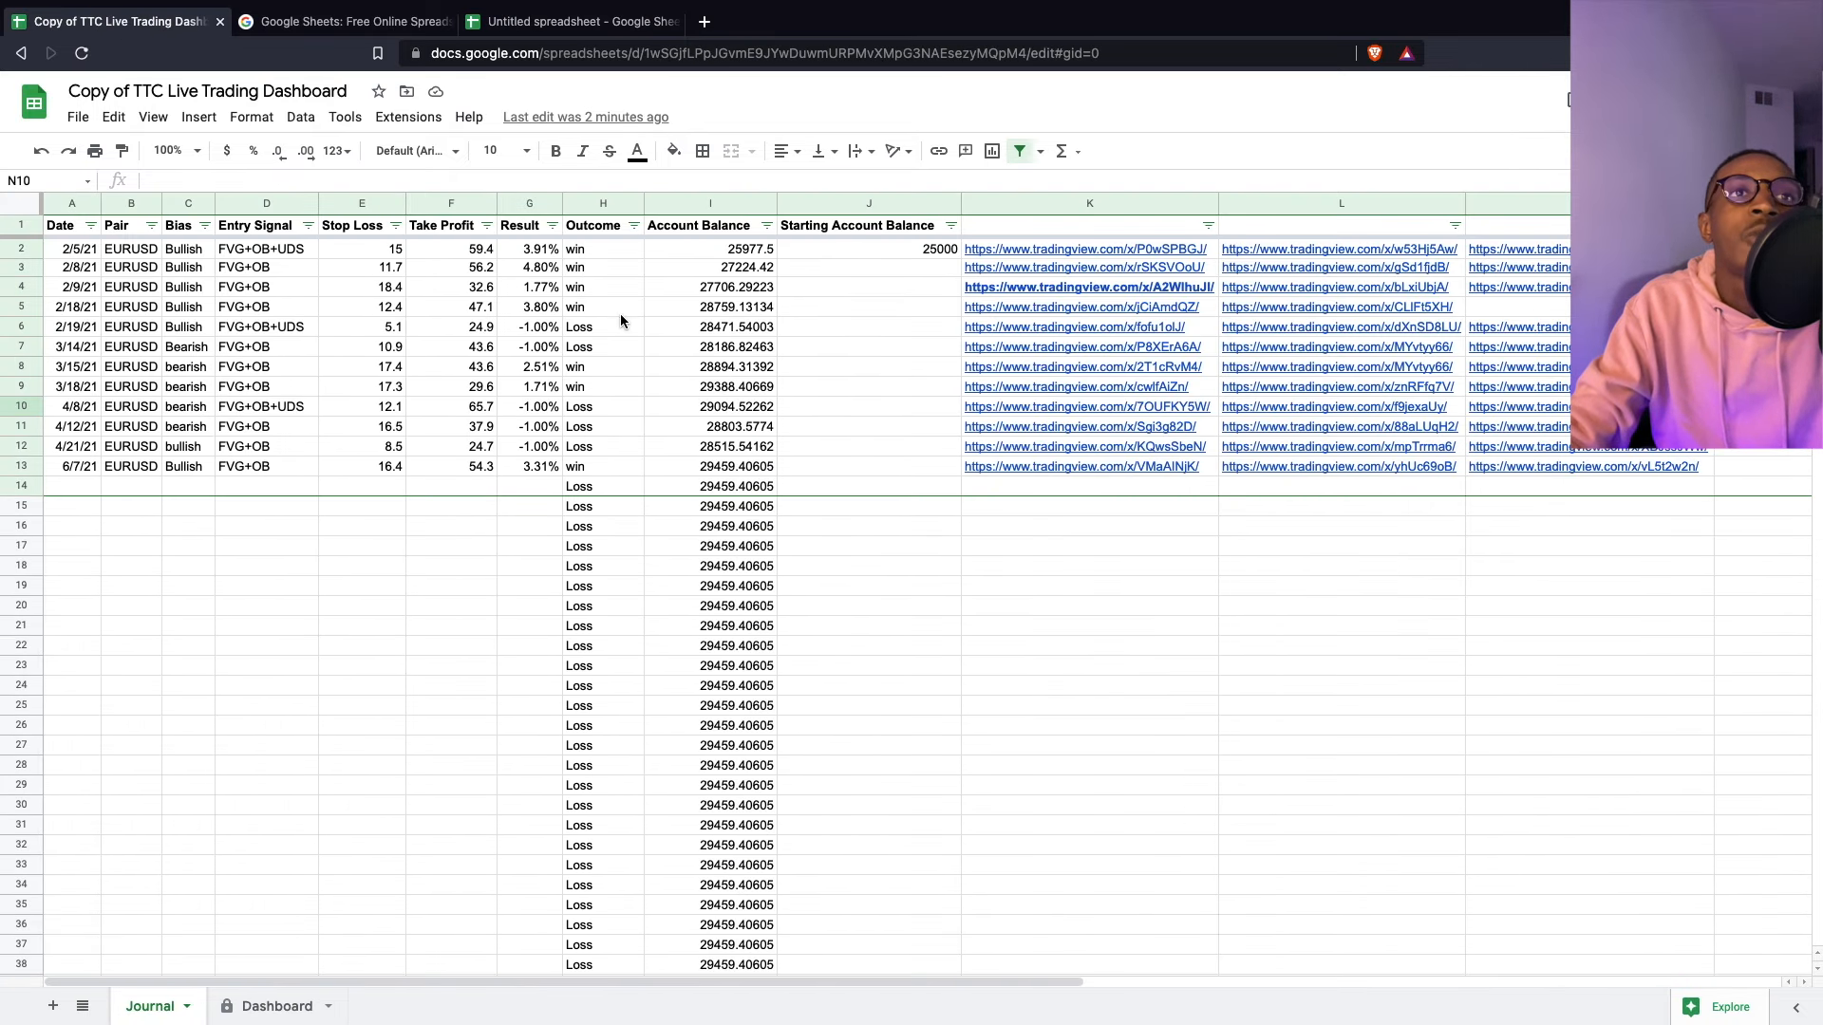
{"action": "left_click", "coordinate": [570, 249]}
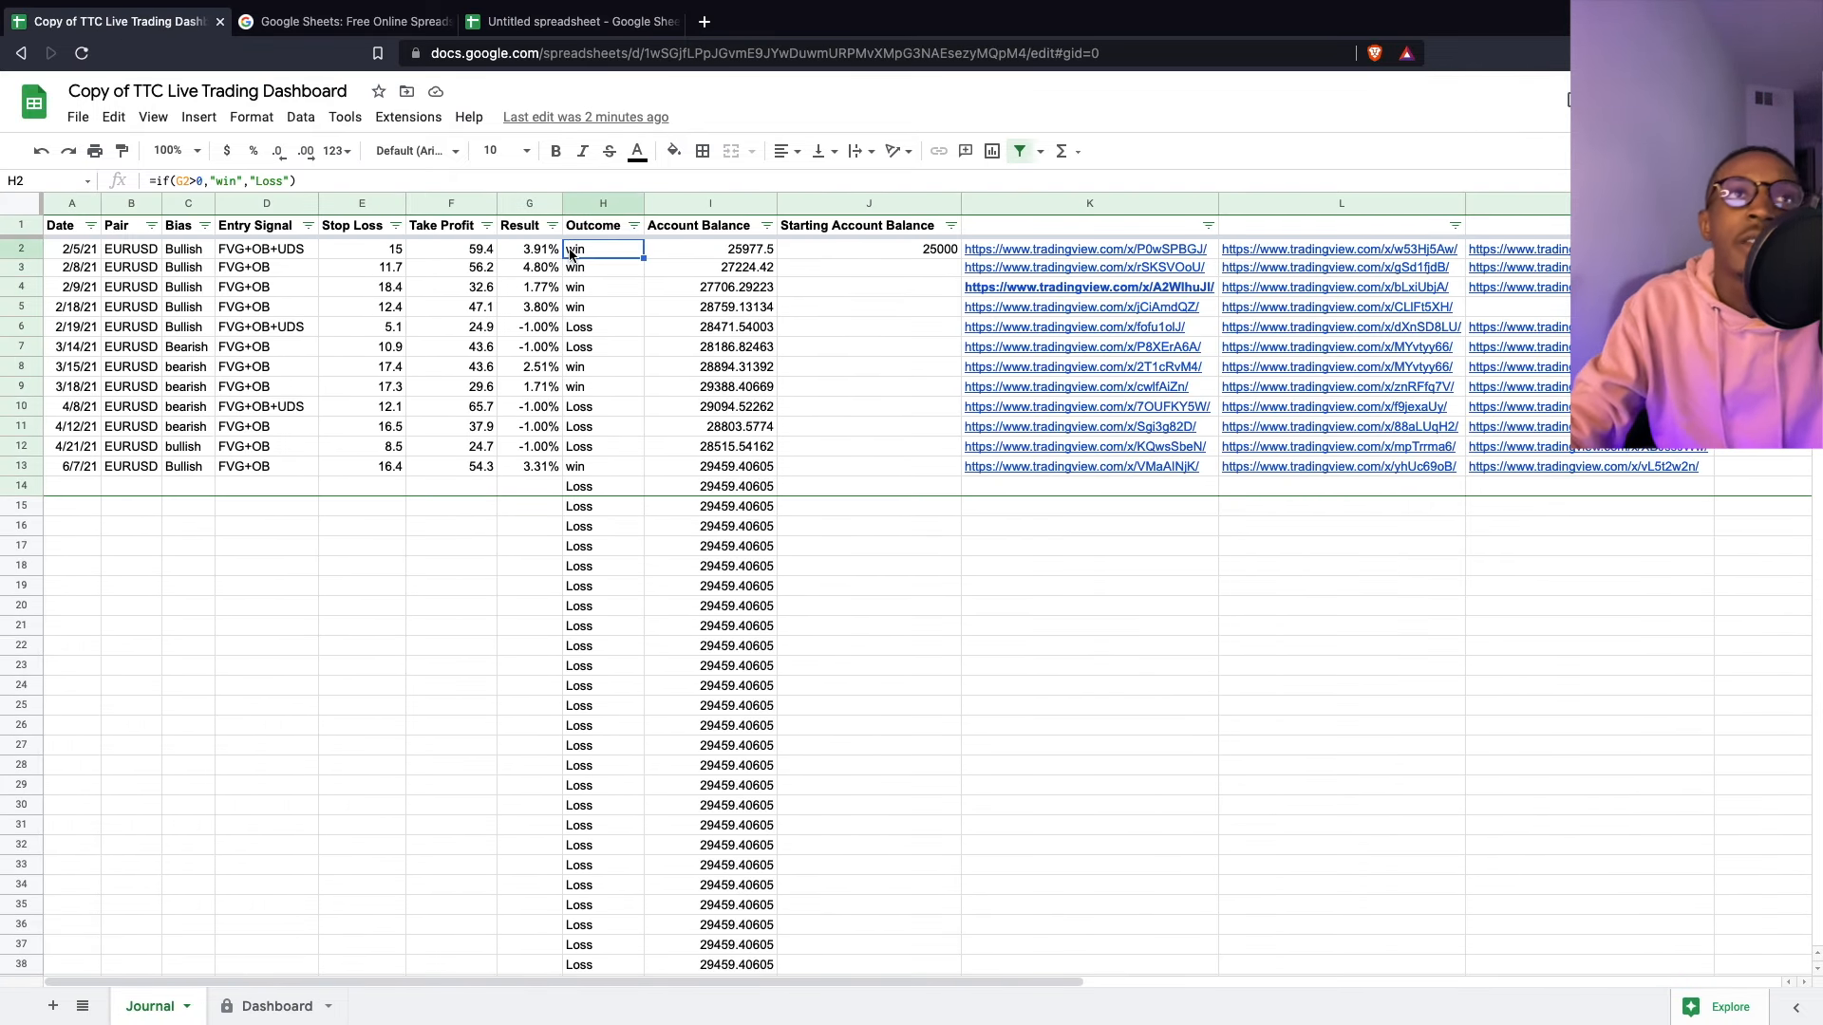
{"action": "left_click", "coordinate": [570, 21]}
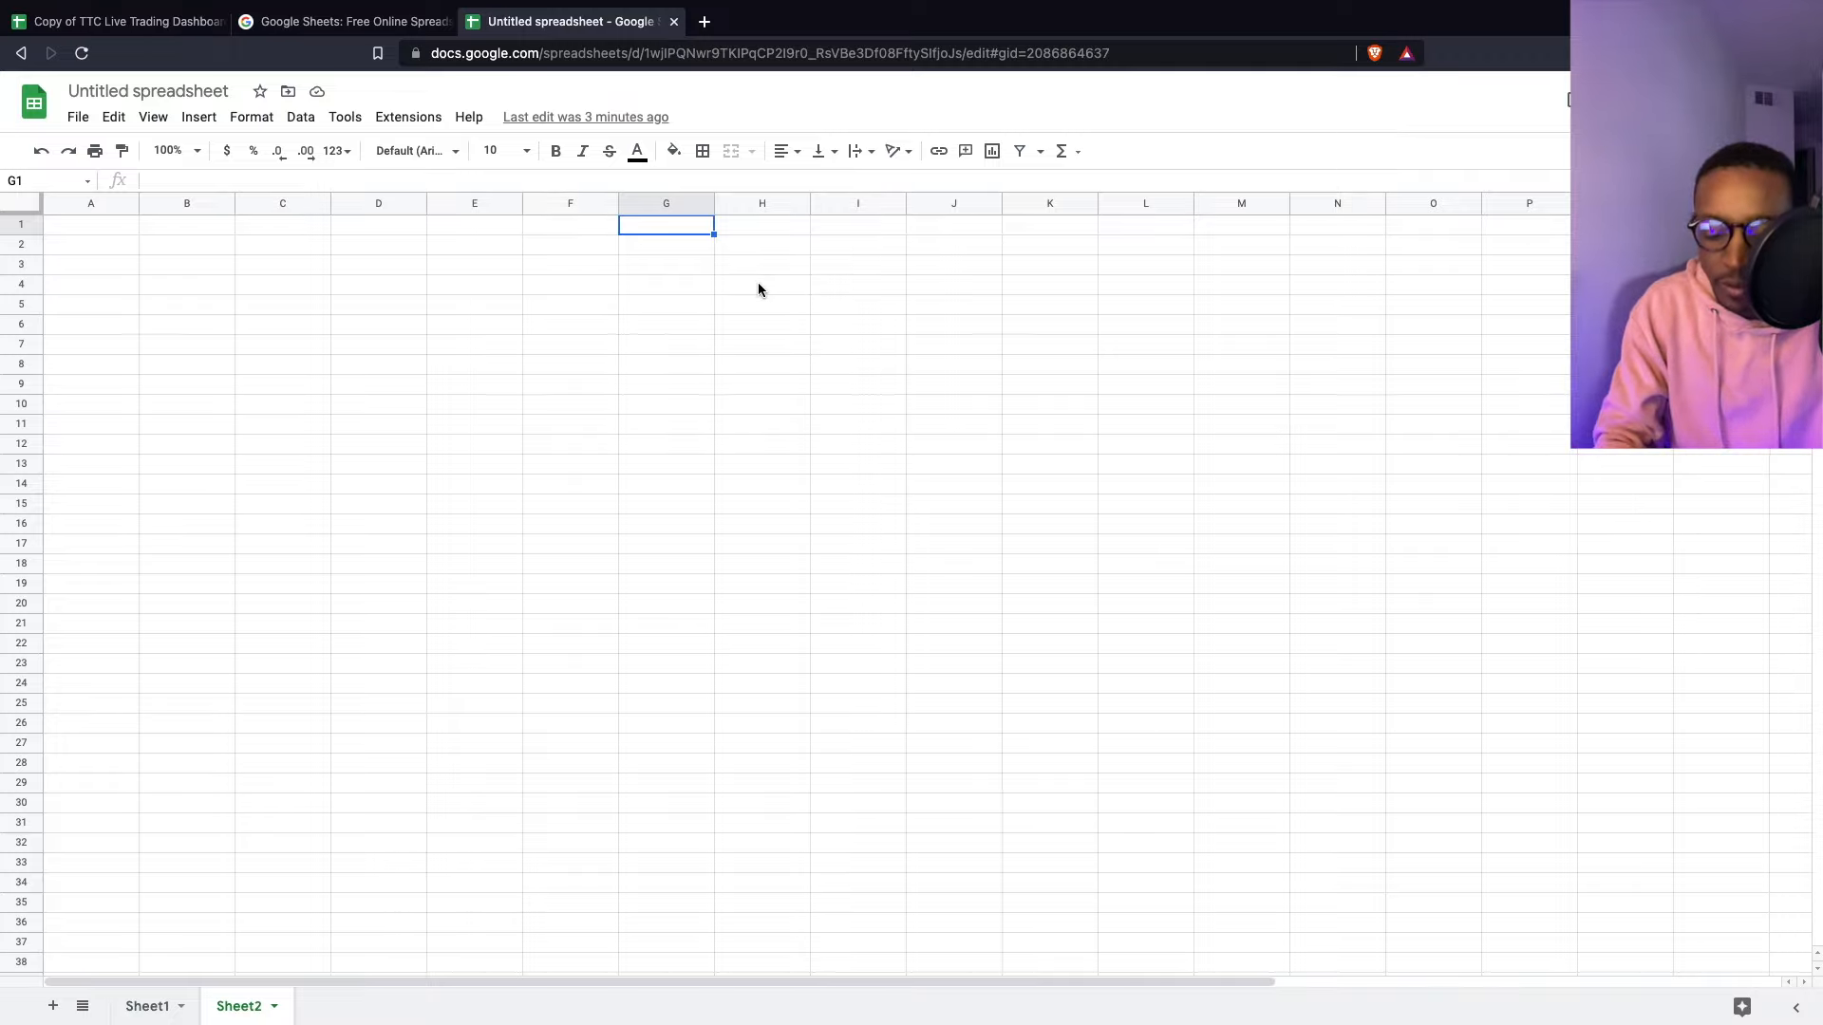
{"action": "type", "text": "=if("}
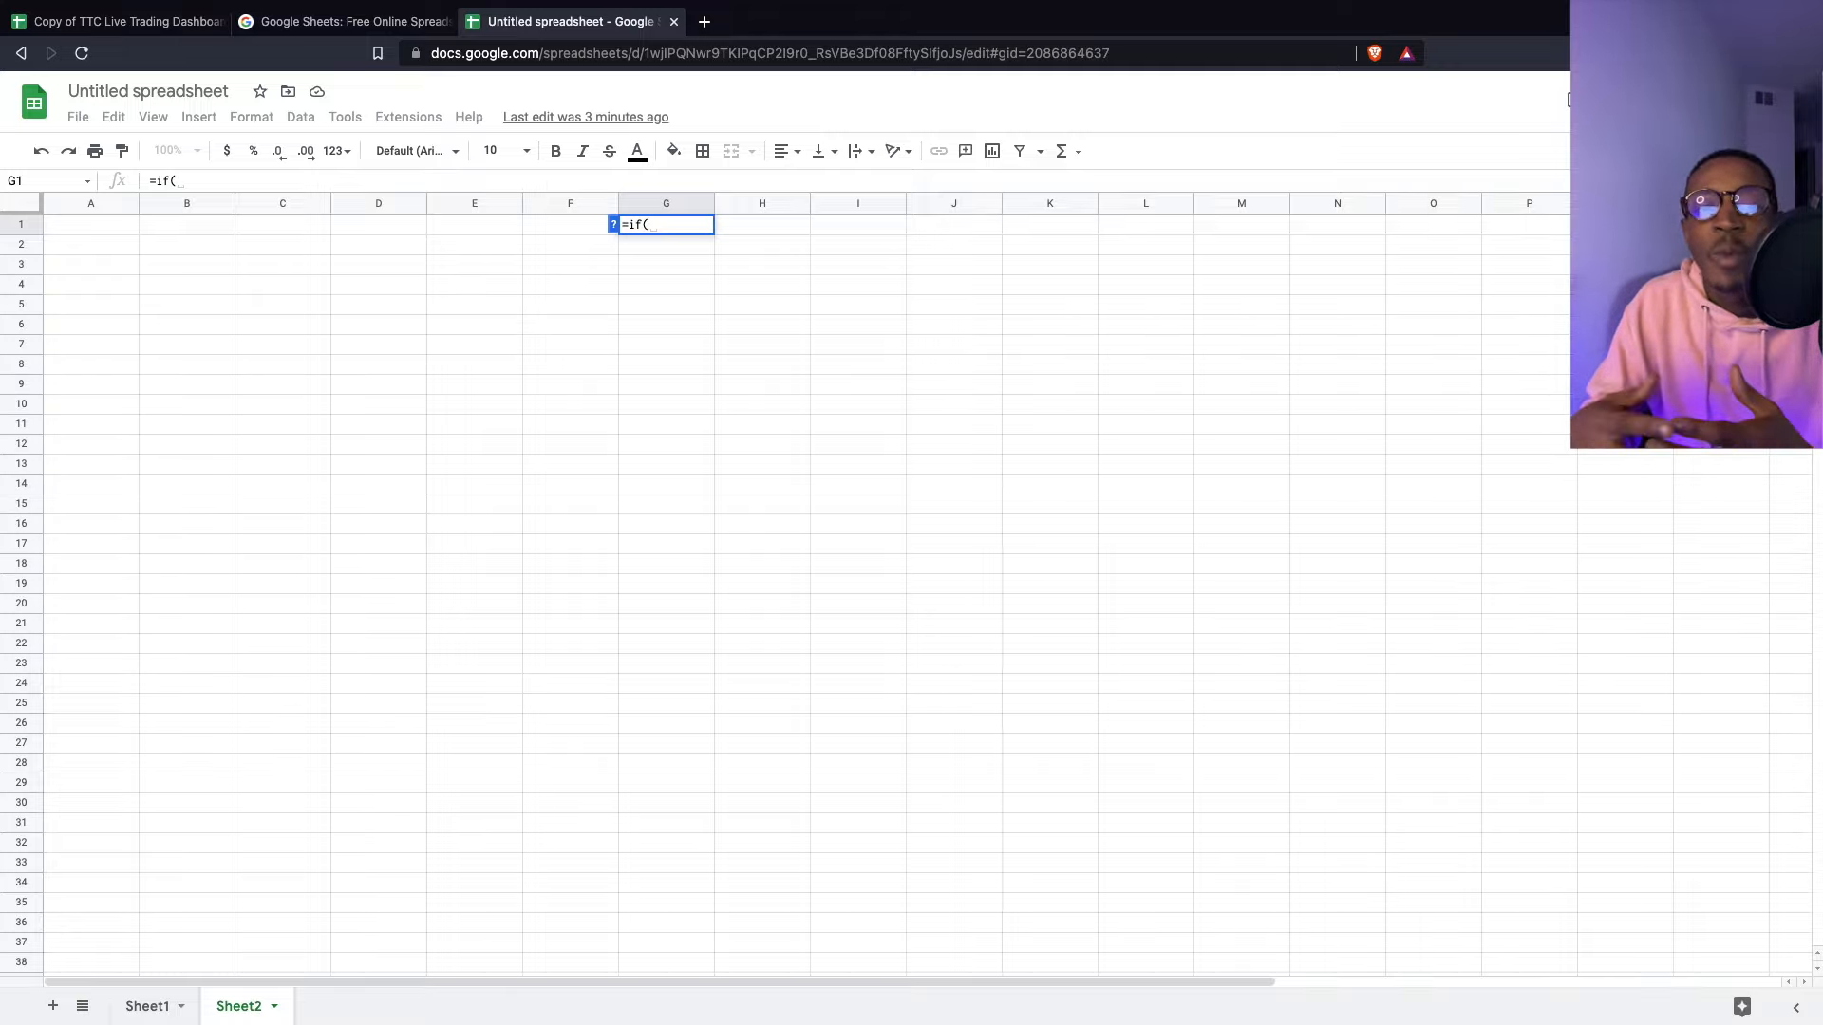
{"action": "key", "text": "BackSpace"}
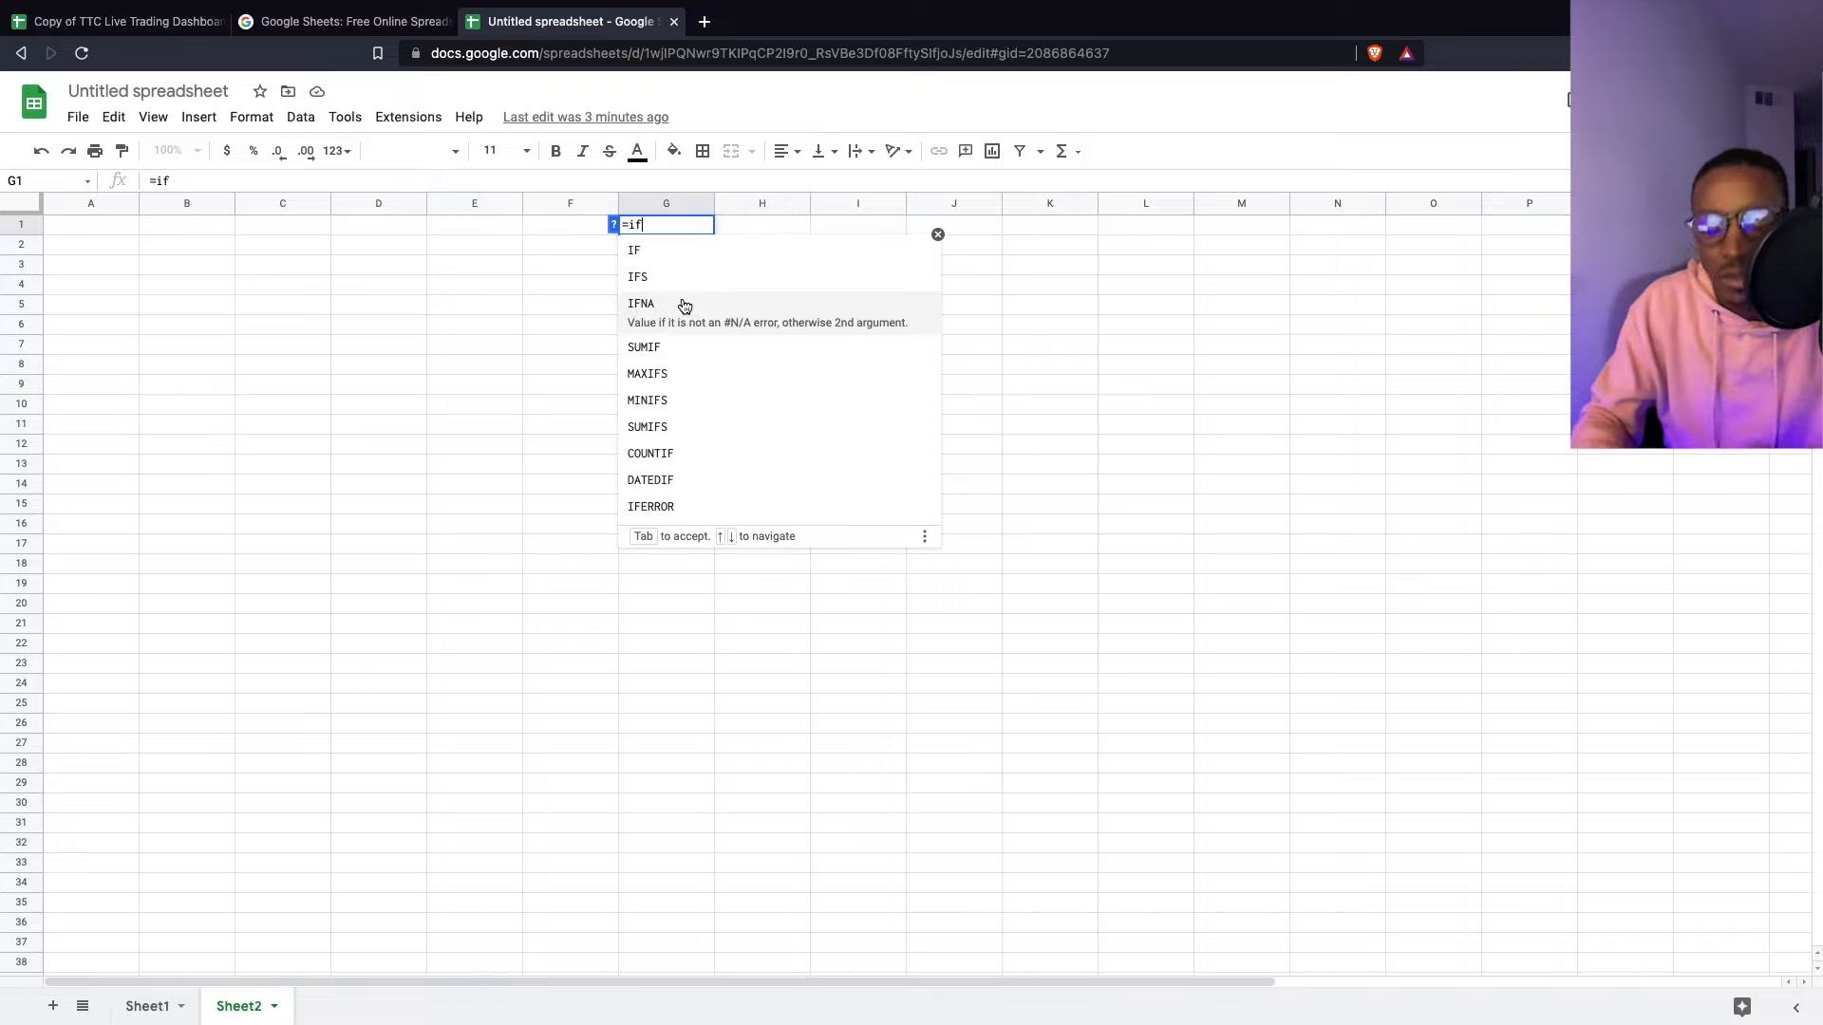
{"action": "type", "text": "("}
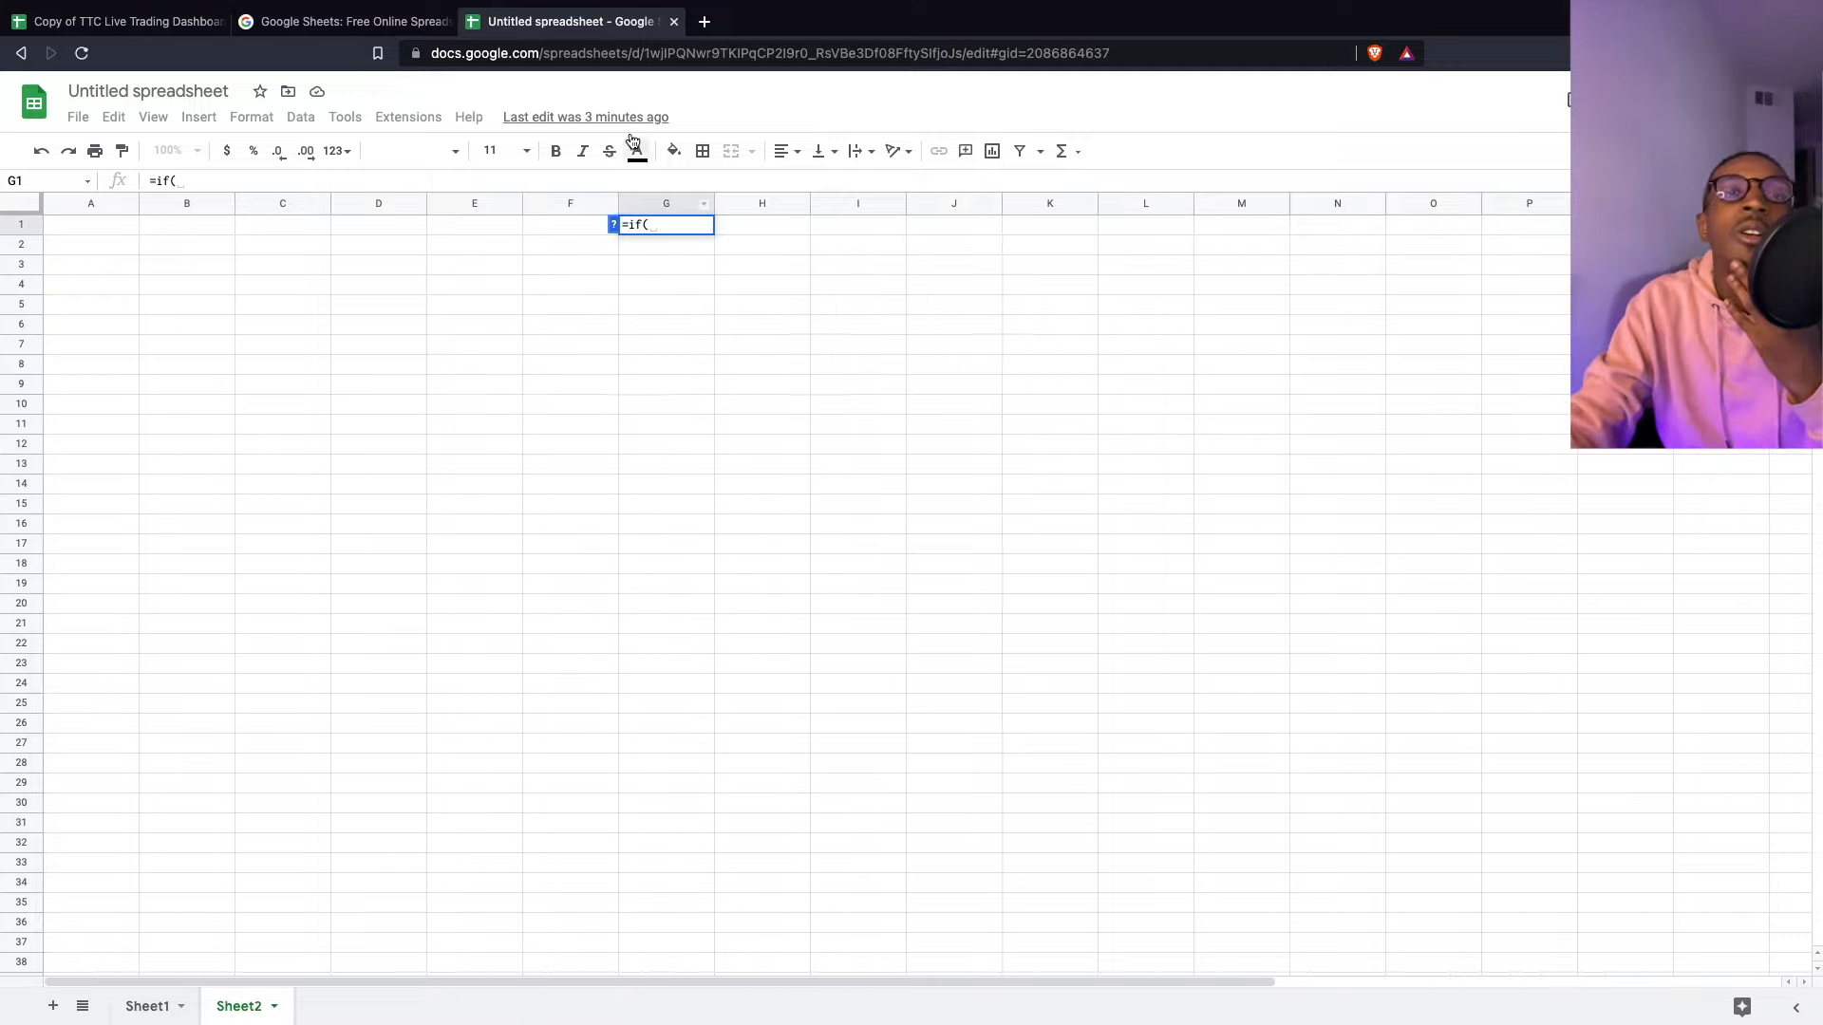
{"action": "left_click", "coordinate": [143, 31]}
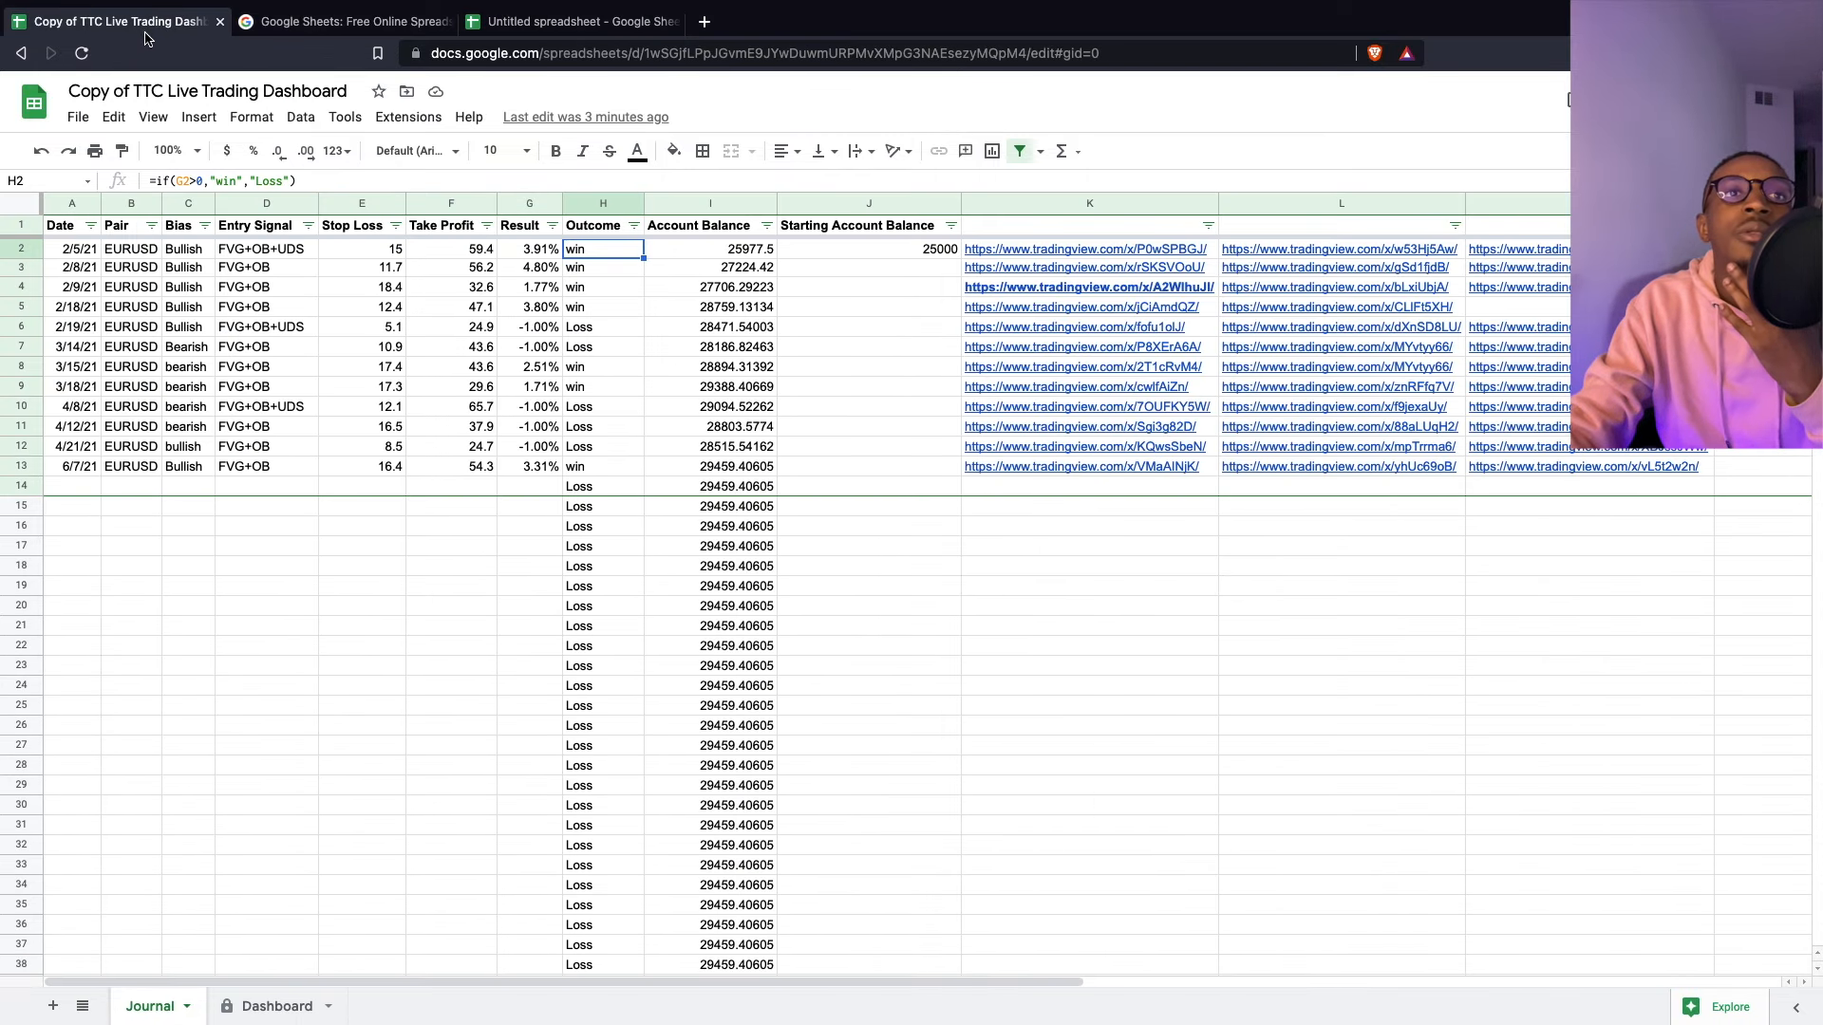
{"action": "left_click", "coordinate": [570, 21]}
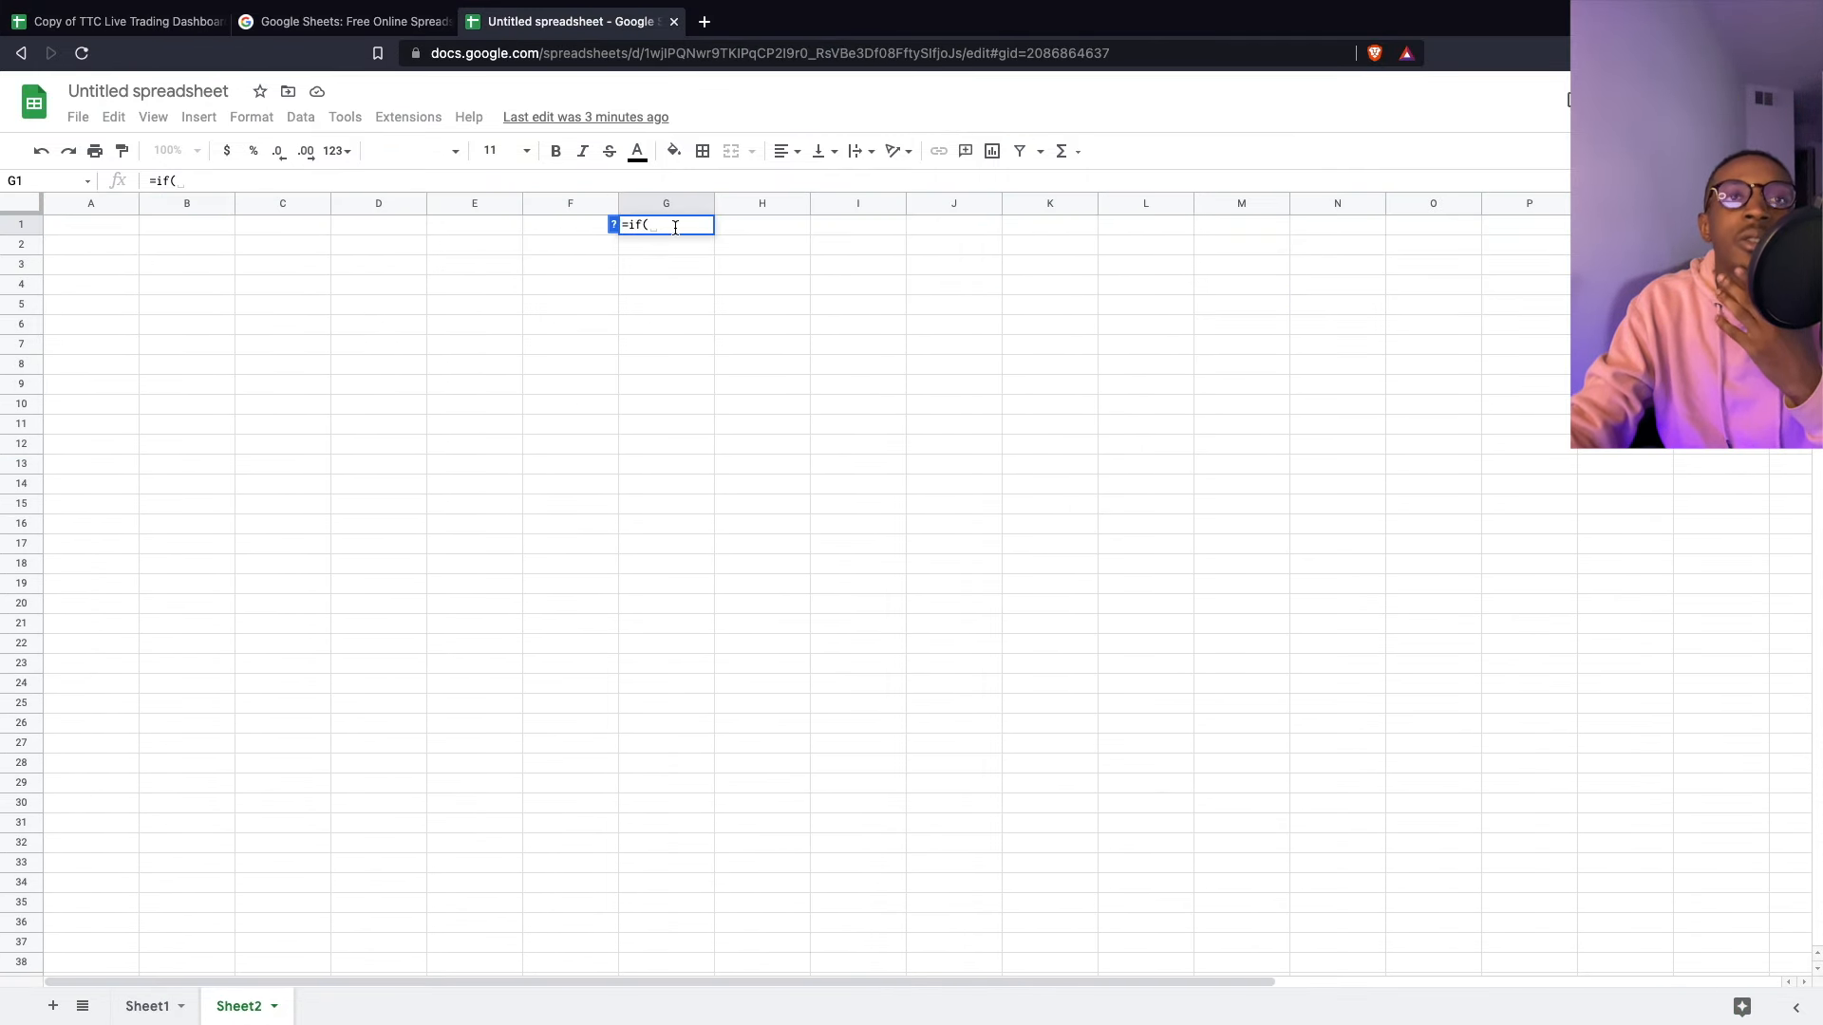
{"action": "key", "text": "BackSpace"}
{"action": "key", "text": "BackSpace"}
{"action": "key", "text": "BackSpace"}
{"action": "key", "text": "BackSpace"}
- Clear G1's unfinished entry and start =if(G1>0,"win", in H1
{"action": "key", "text": "Return"}
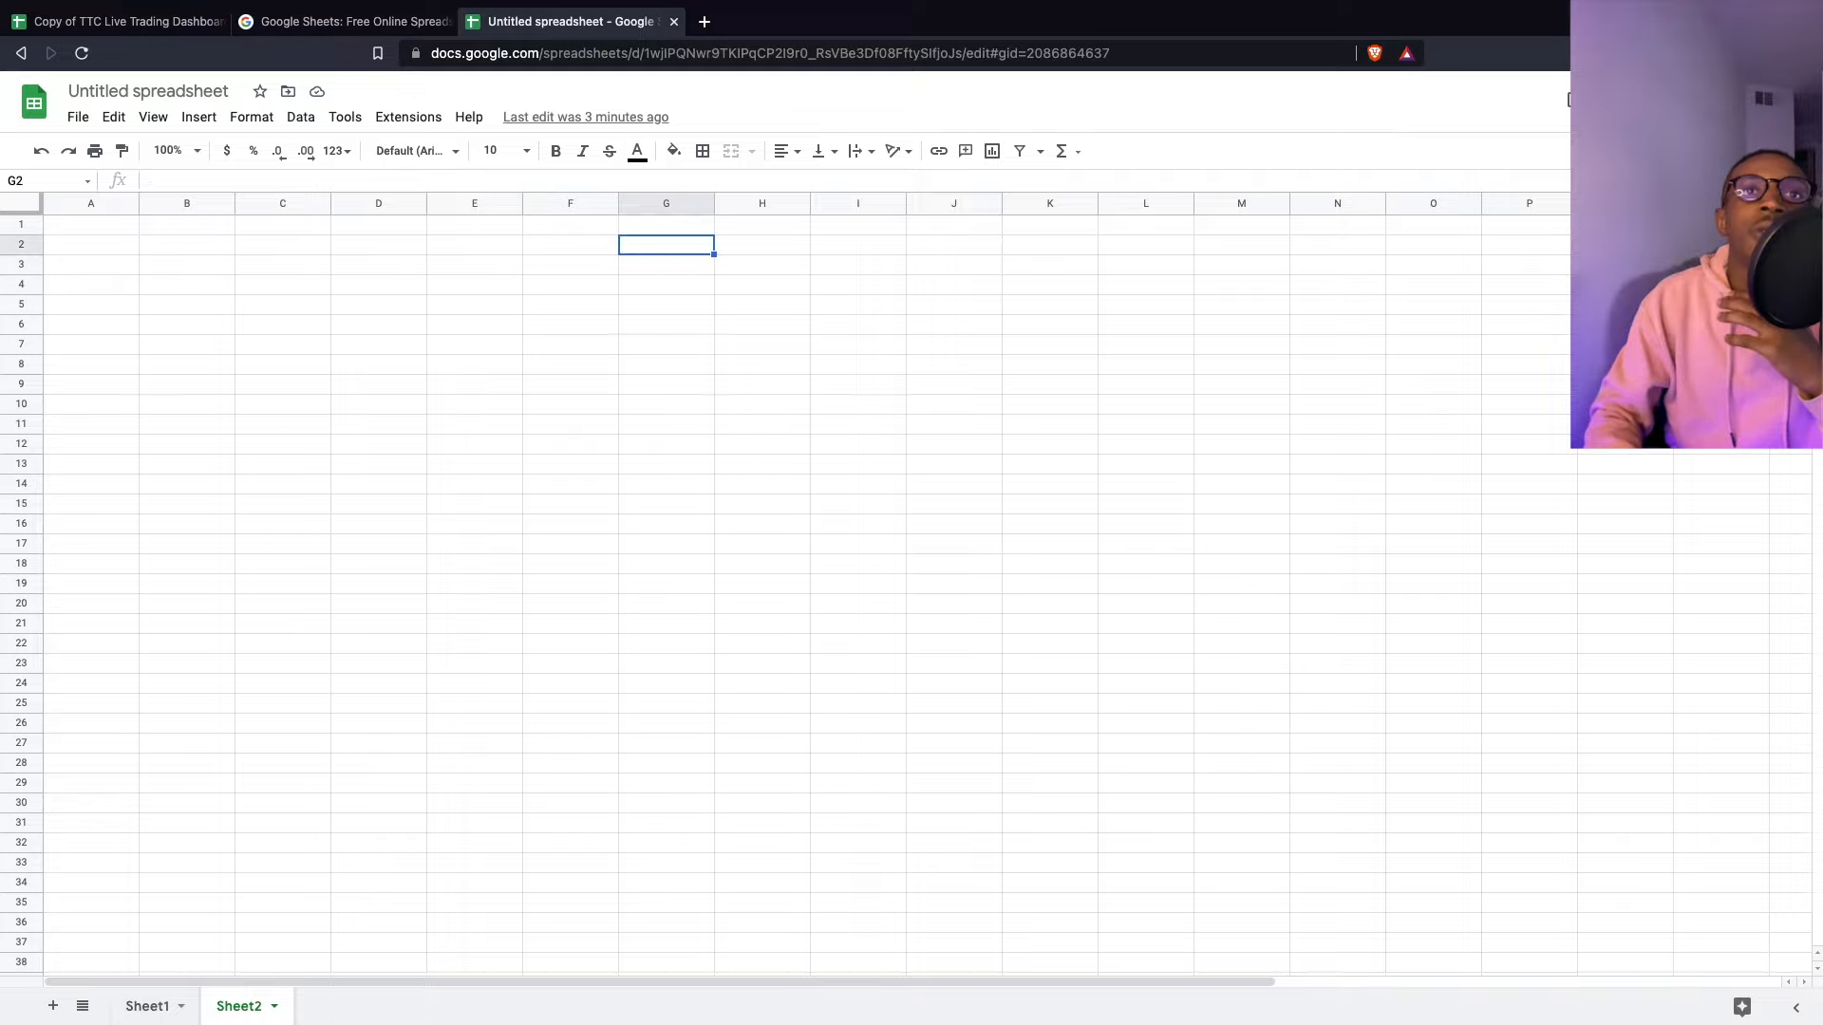
{"action": "key", "text": "Right"}
{"action": "key", "text": "Up"}
{"action": "type", "text": "=if("}
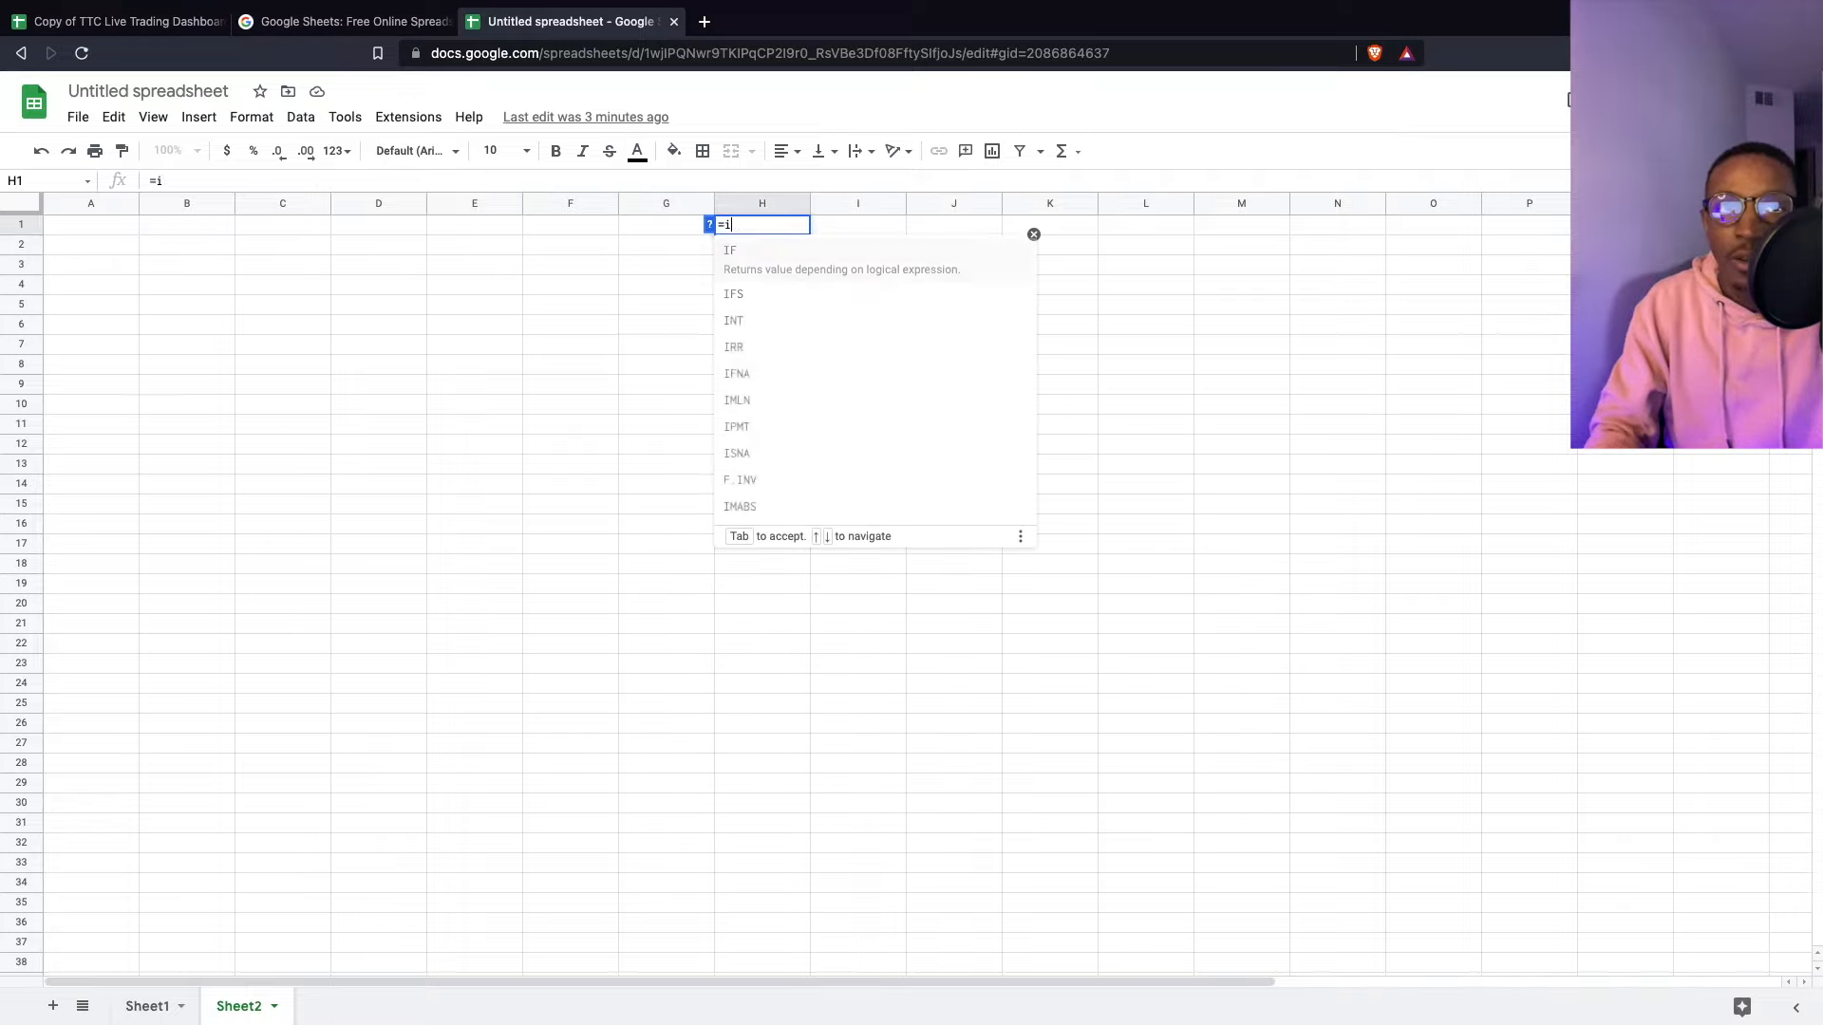
{"action": "left_click", "coordinate": [645, 229]}
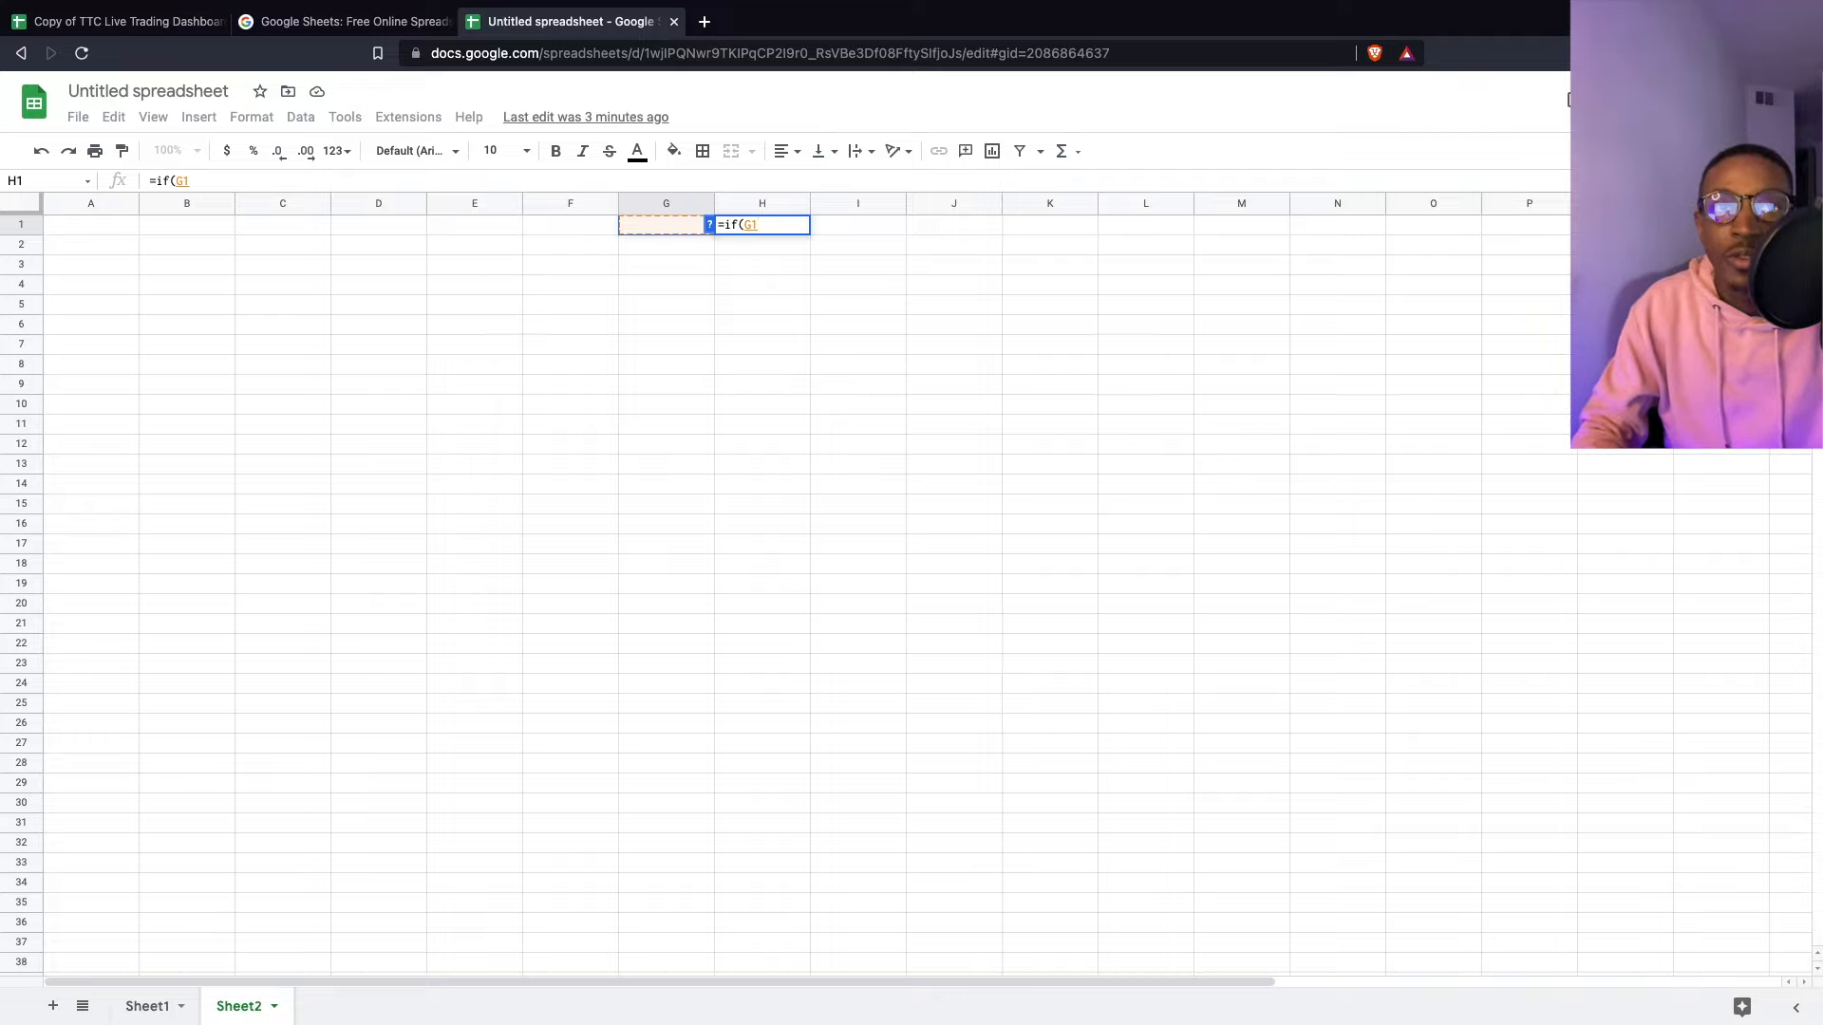
{"action": "type", "text": ">0,"}
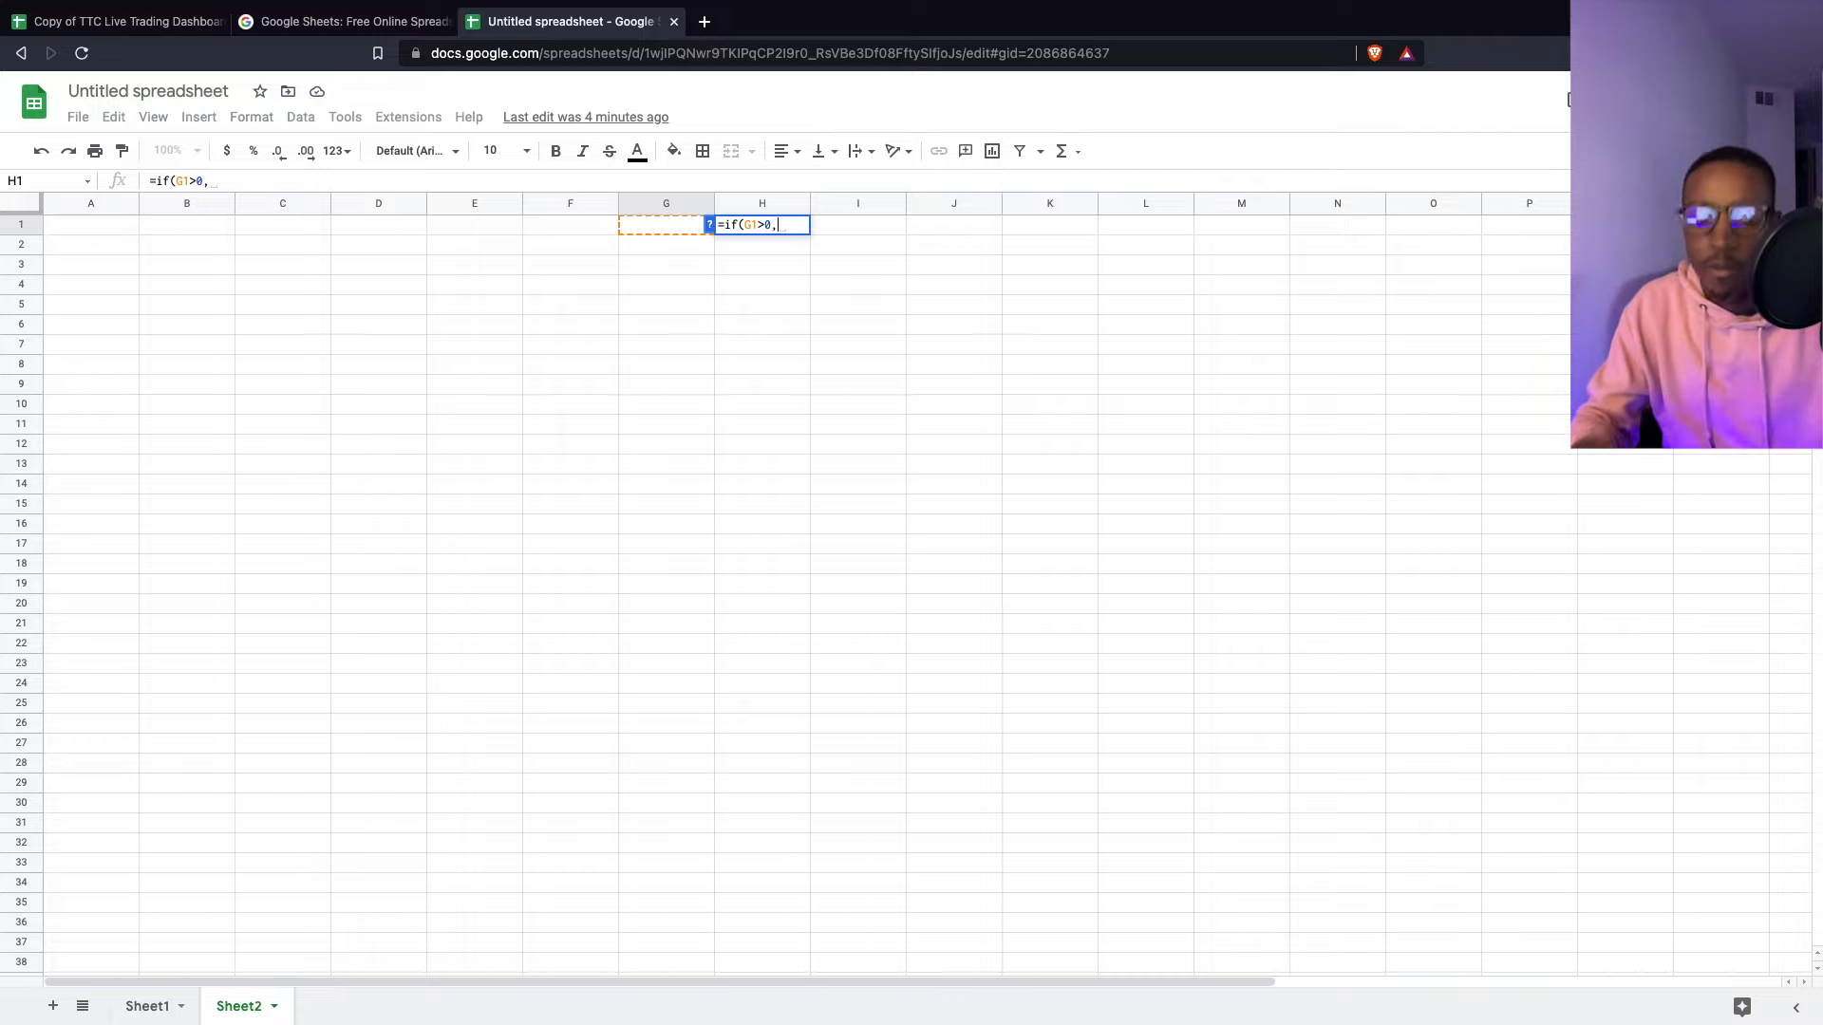
{"action": "type", "text": "\"win"}
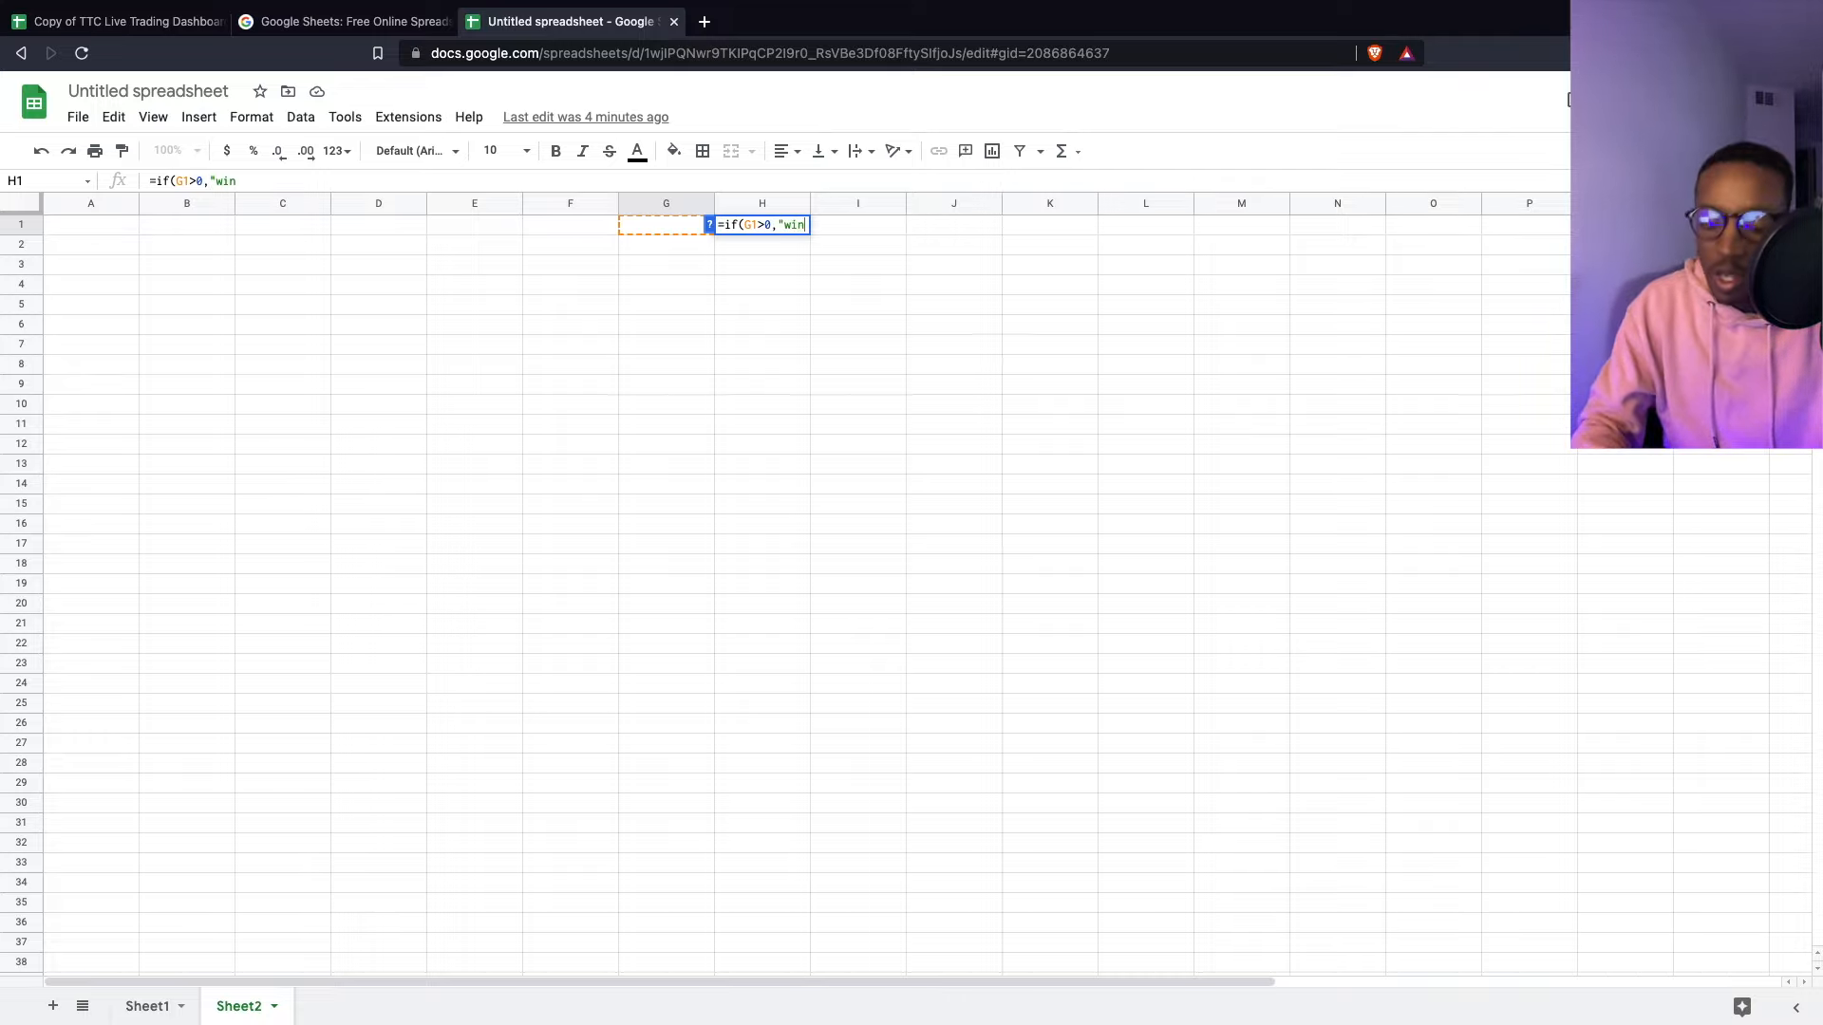
{"action": "type", "text": "\","}
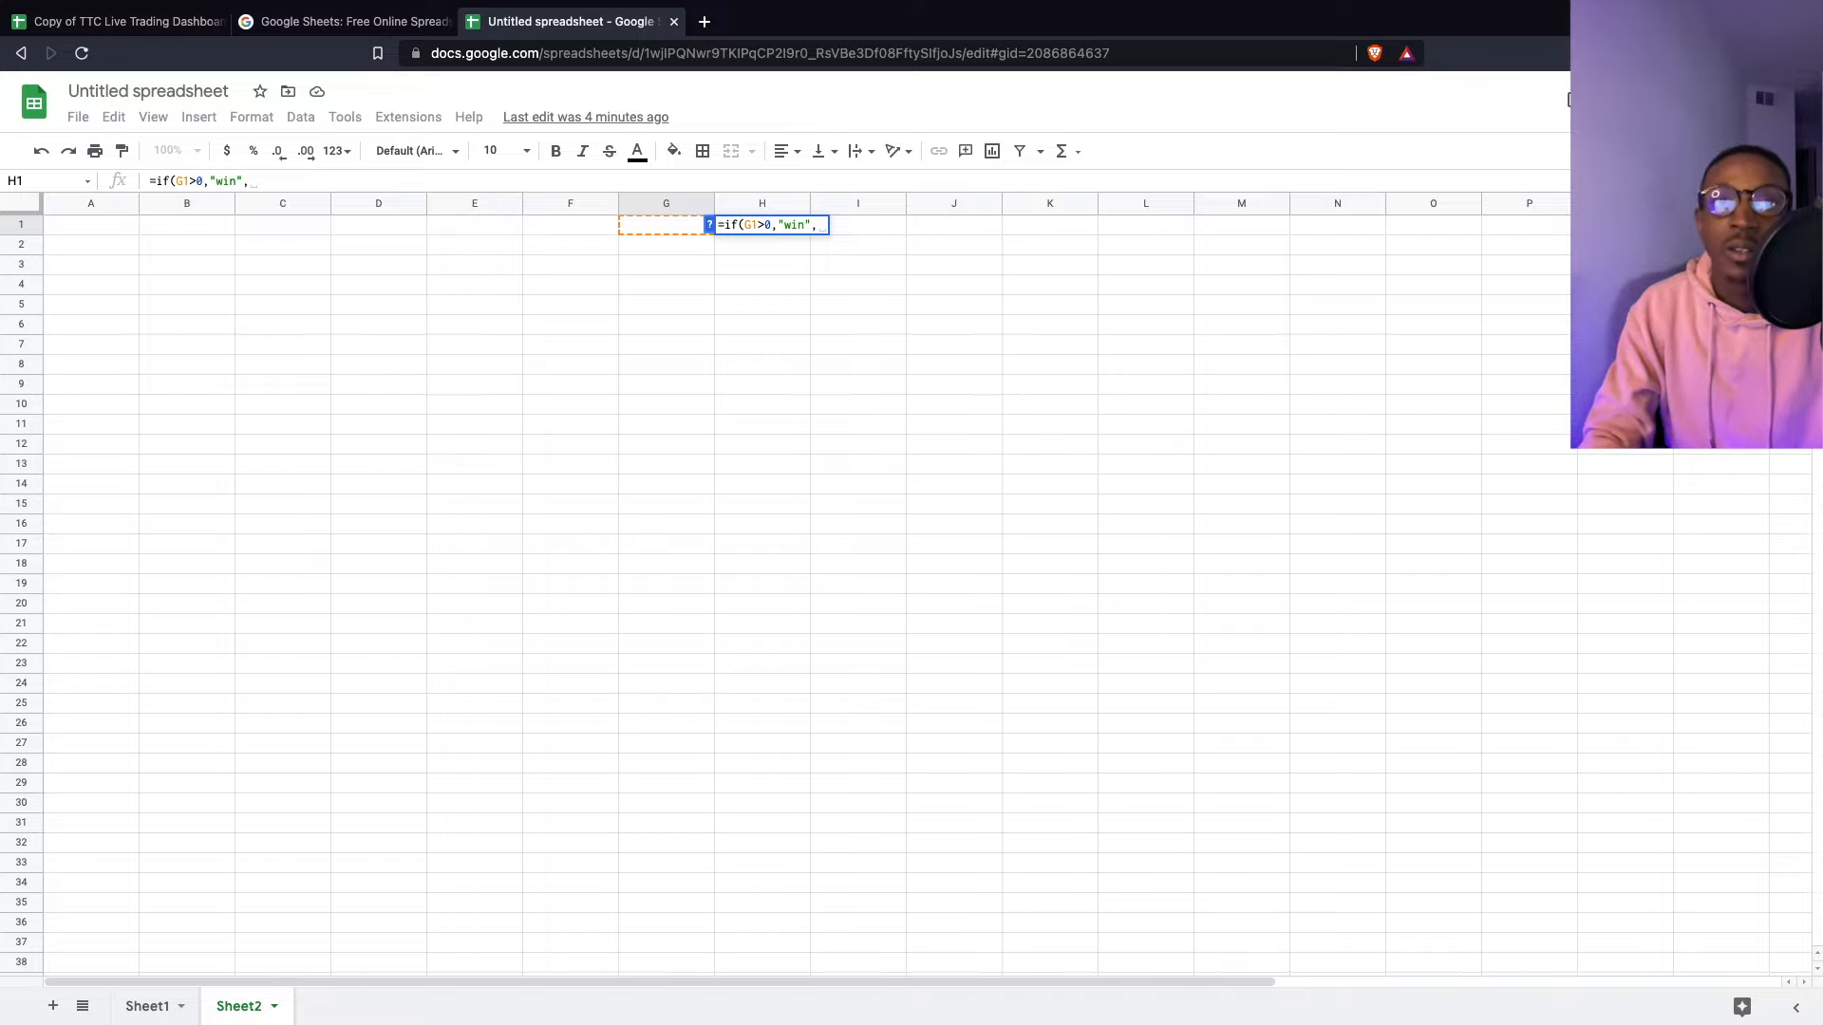
- Finish the nested IF returning breakeven when G1=0 and Loss otherwise
{"action": "type", "text": "if("}
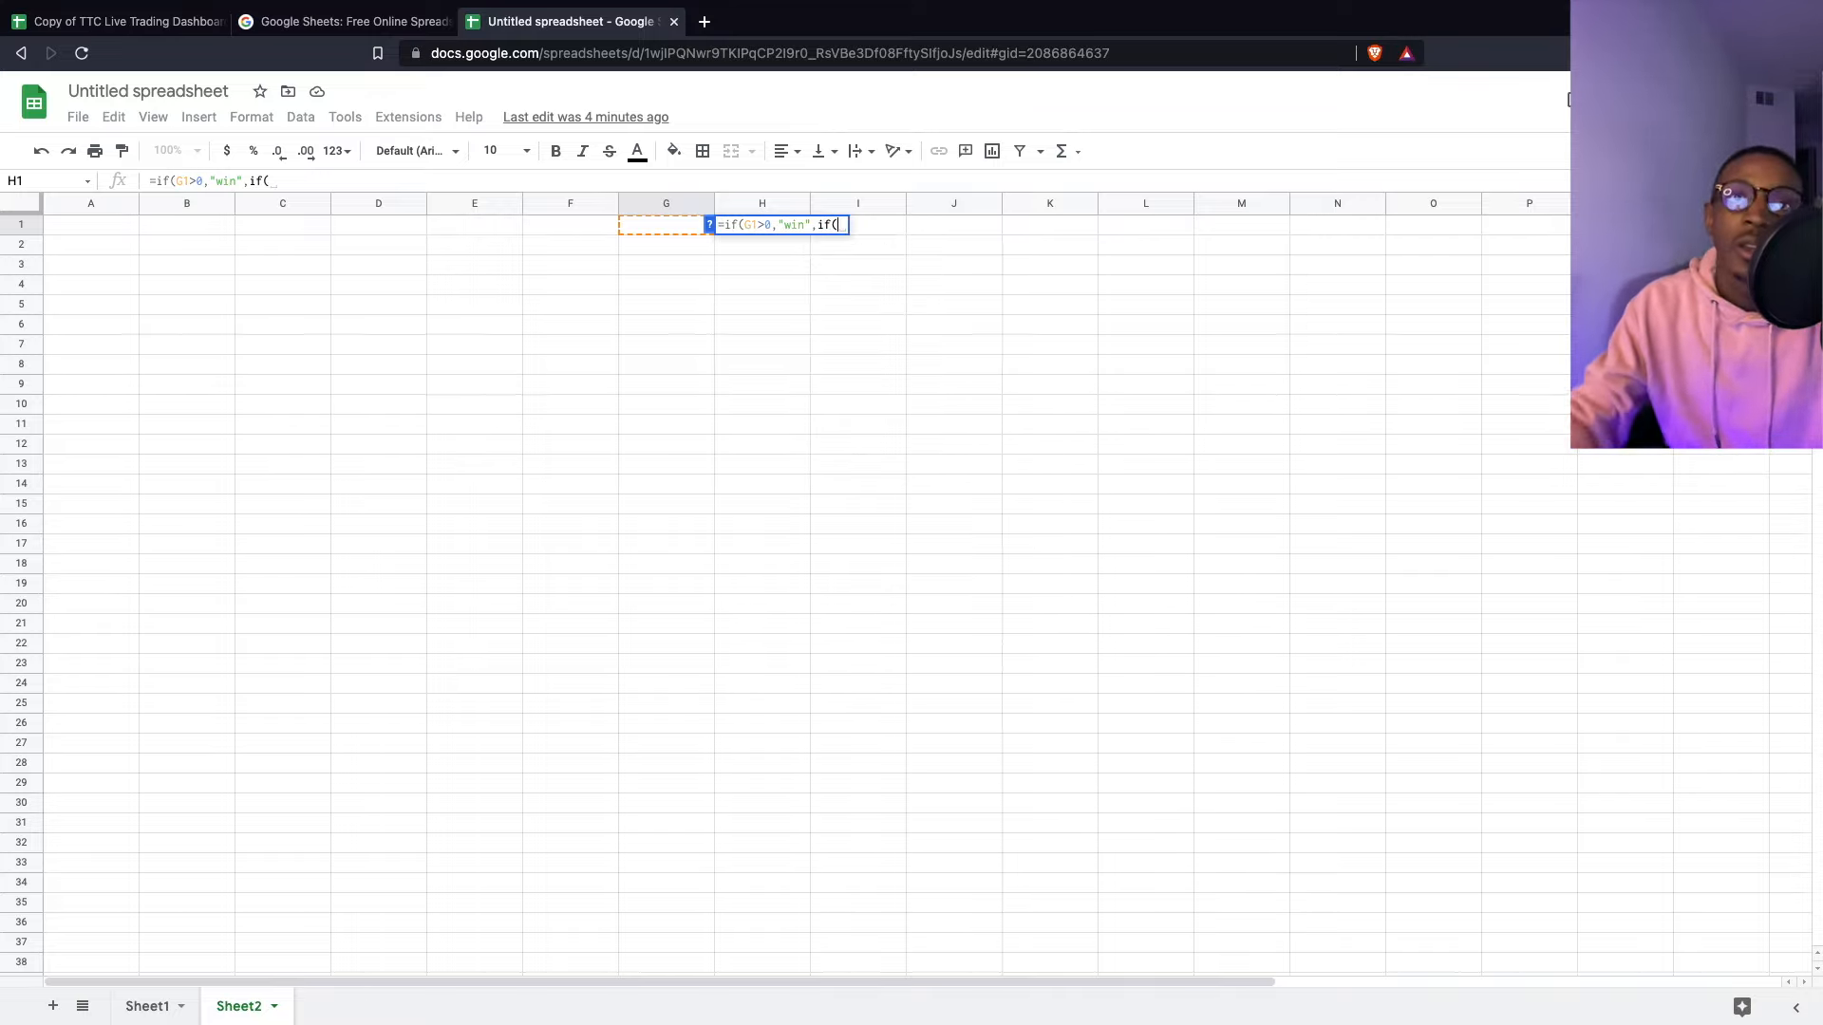
{"action": "left_click", "coordinate": [665, 231]}
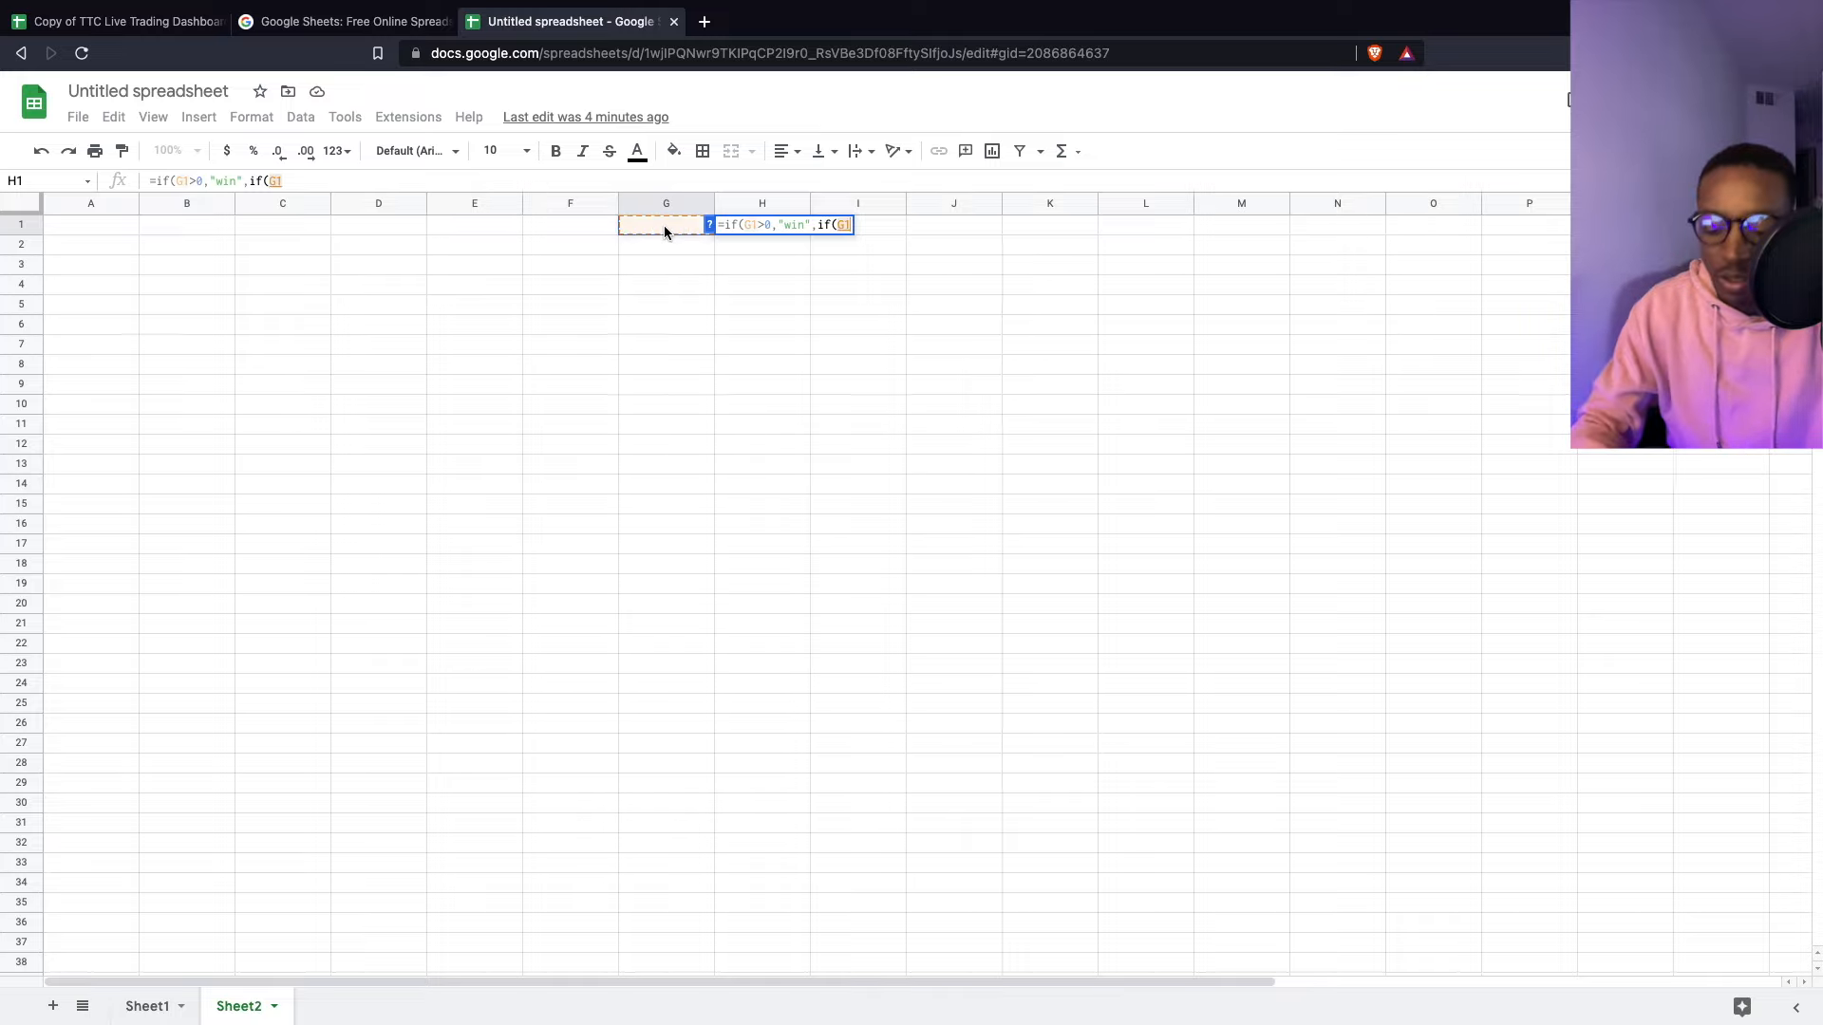
{"action": "type", "text": "="}
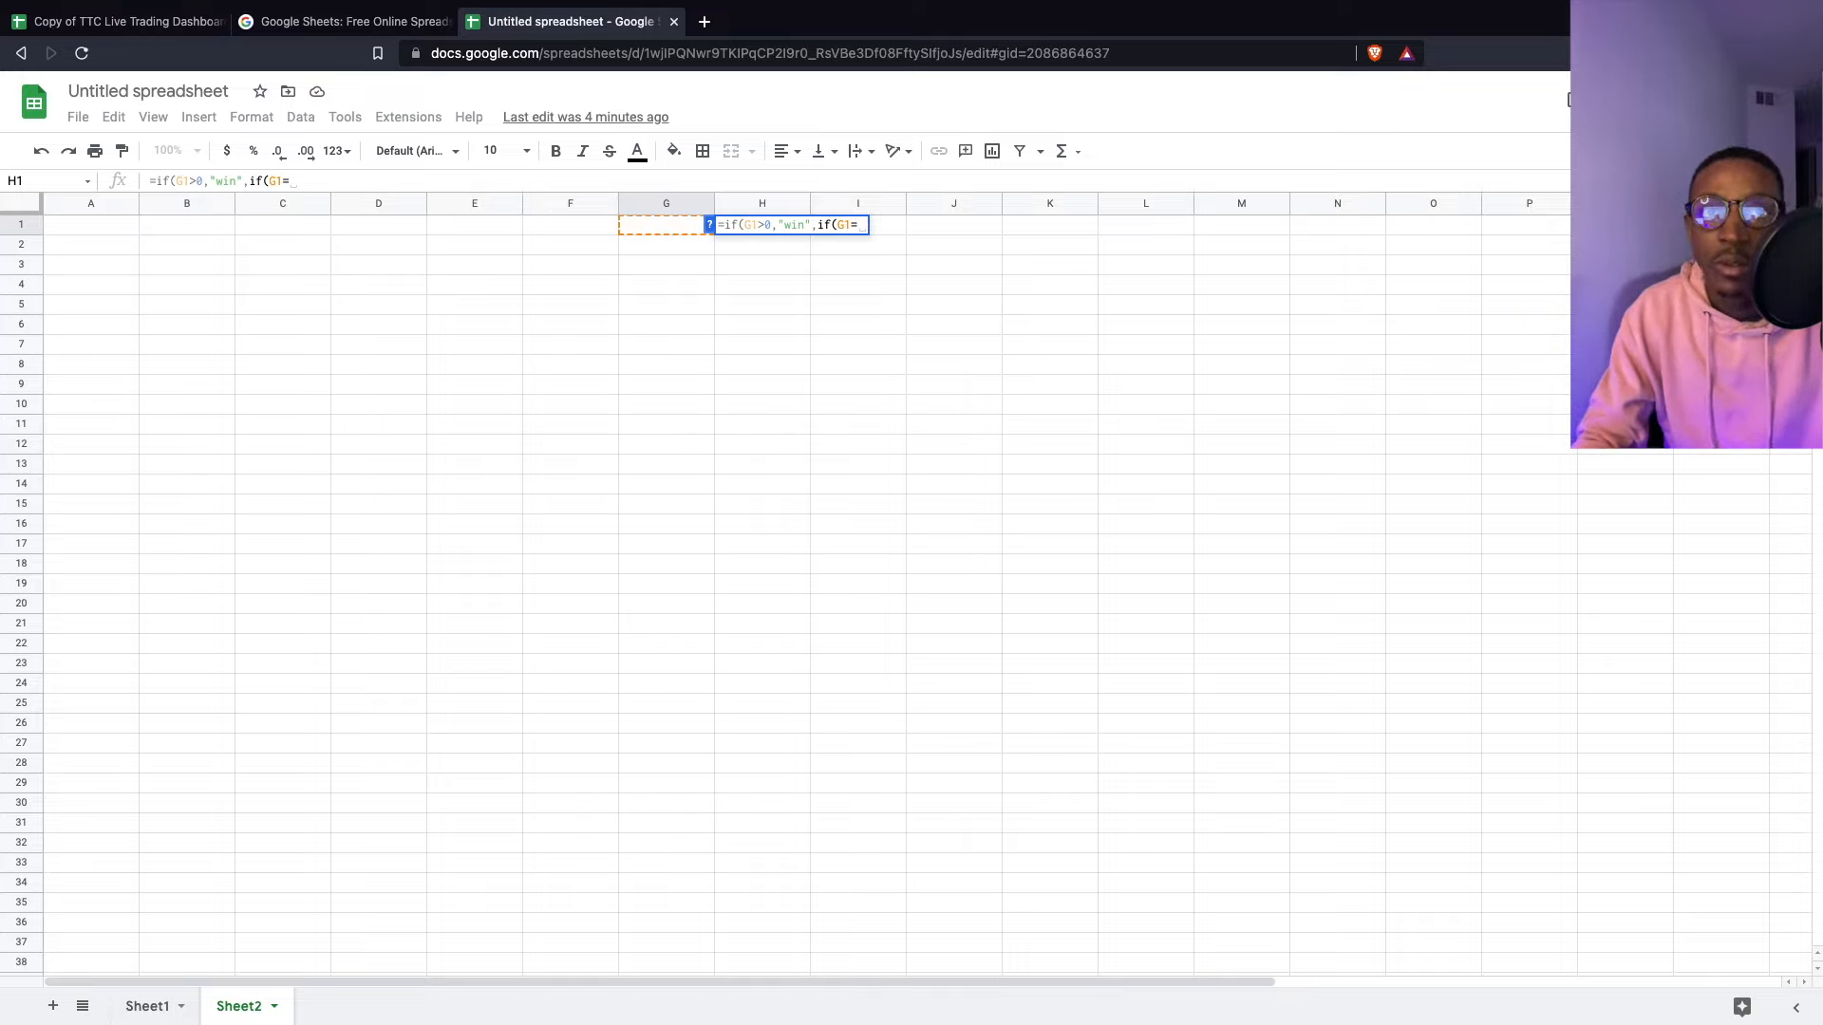
{"action": "type", "text": ","}
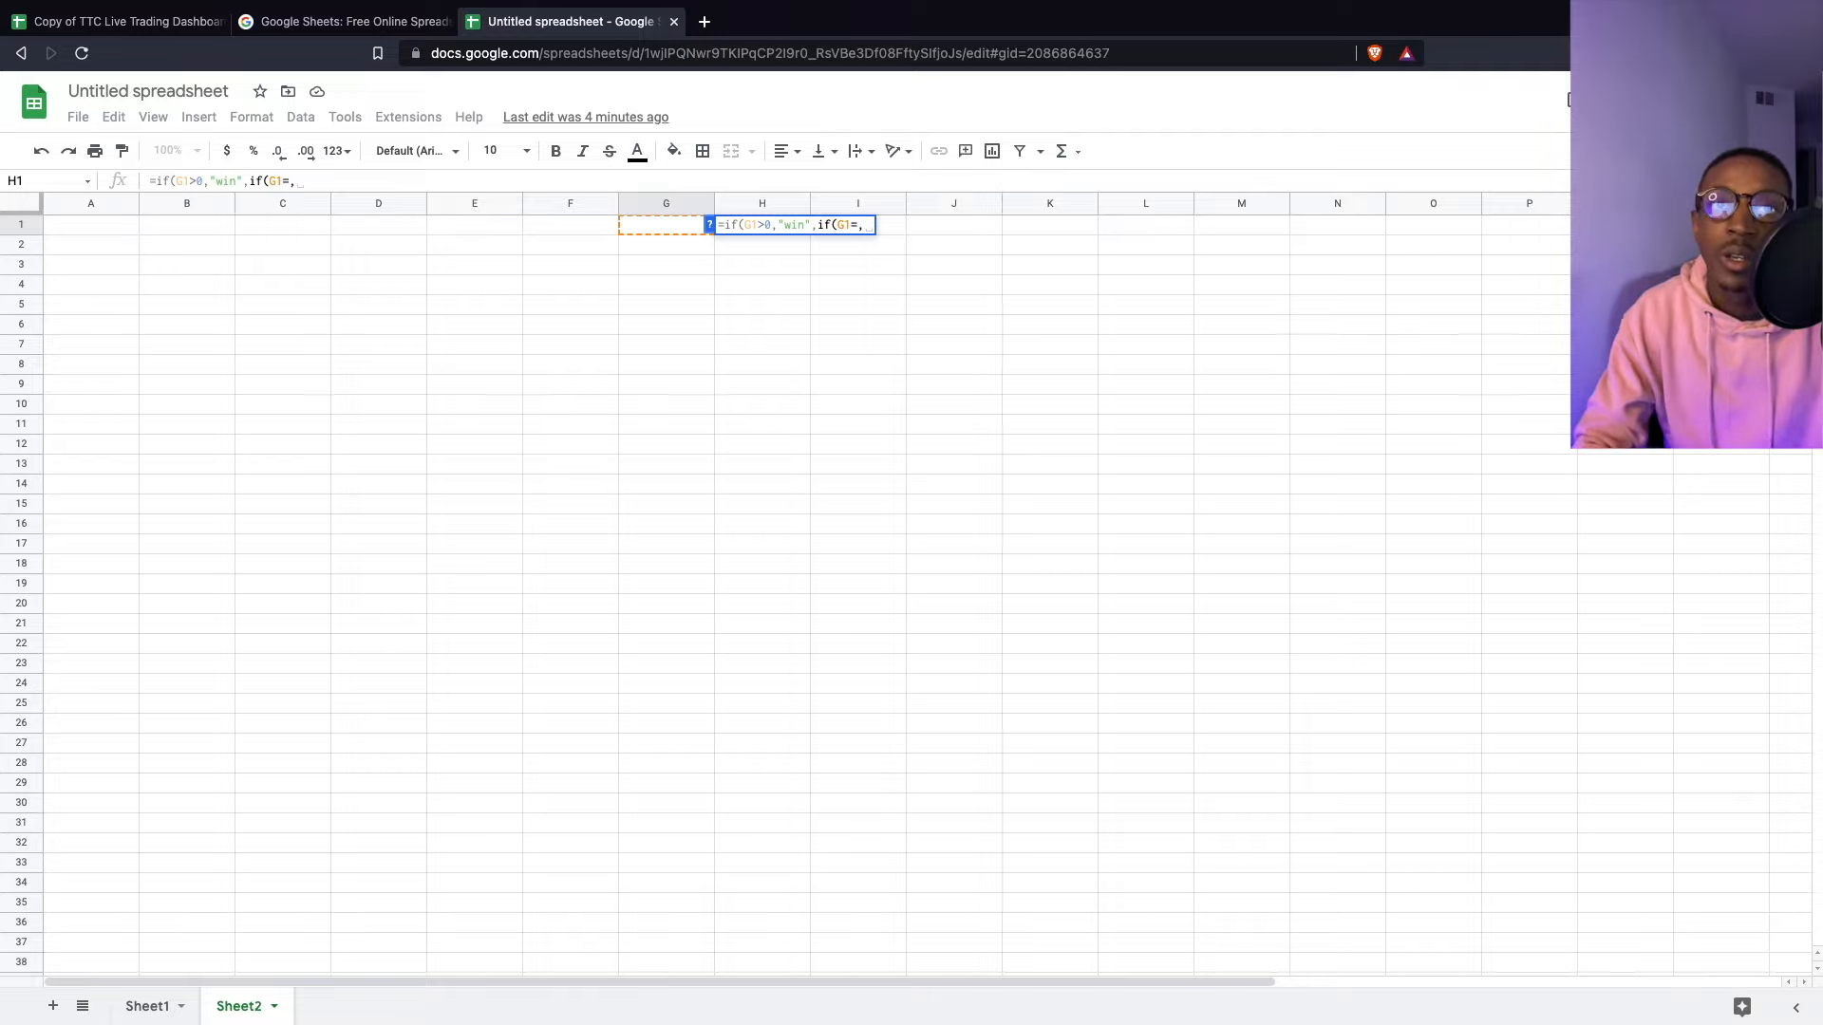
{"action": "key", "text": "BackSpace"}
{"action": "type", "text": "0"}
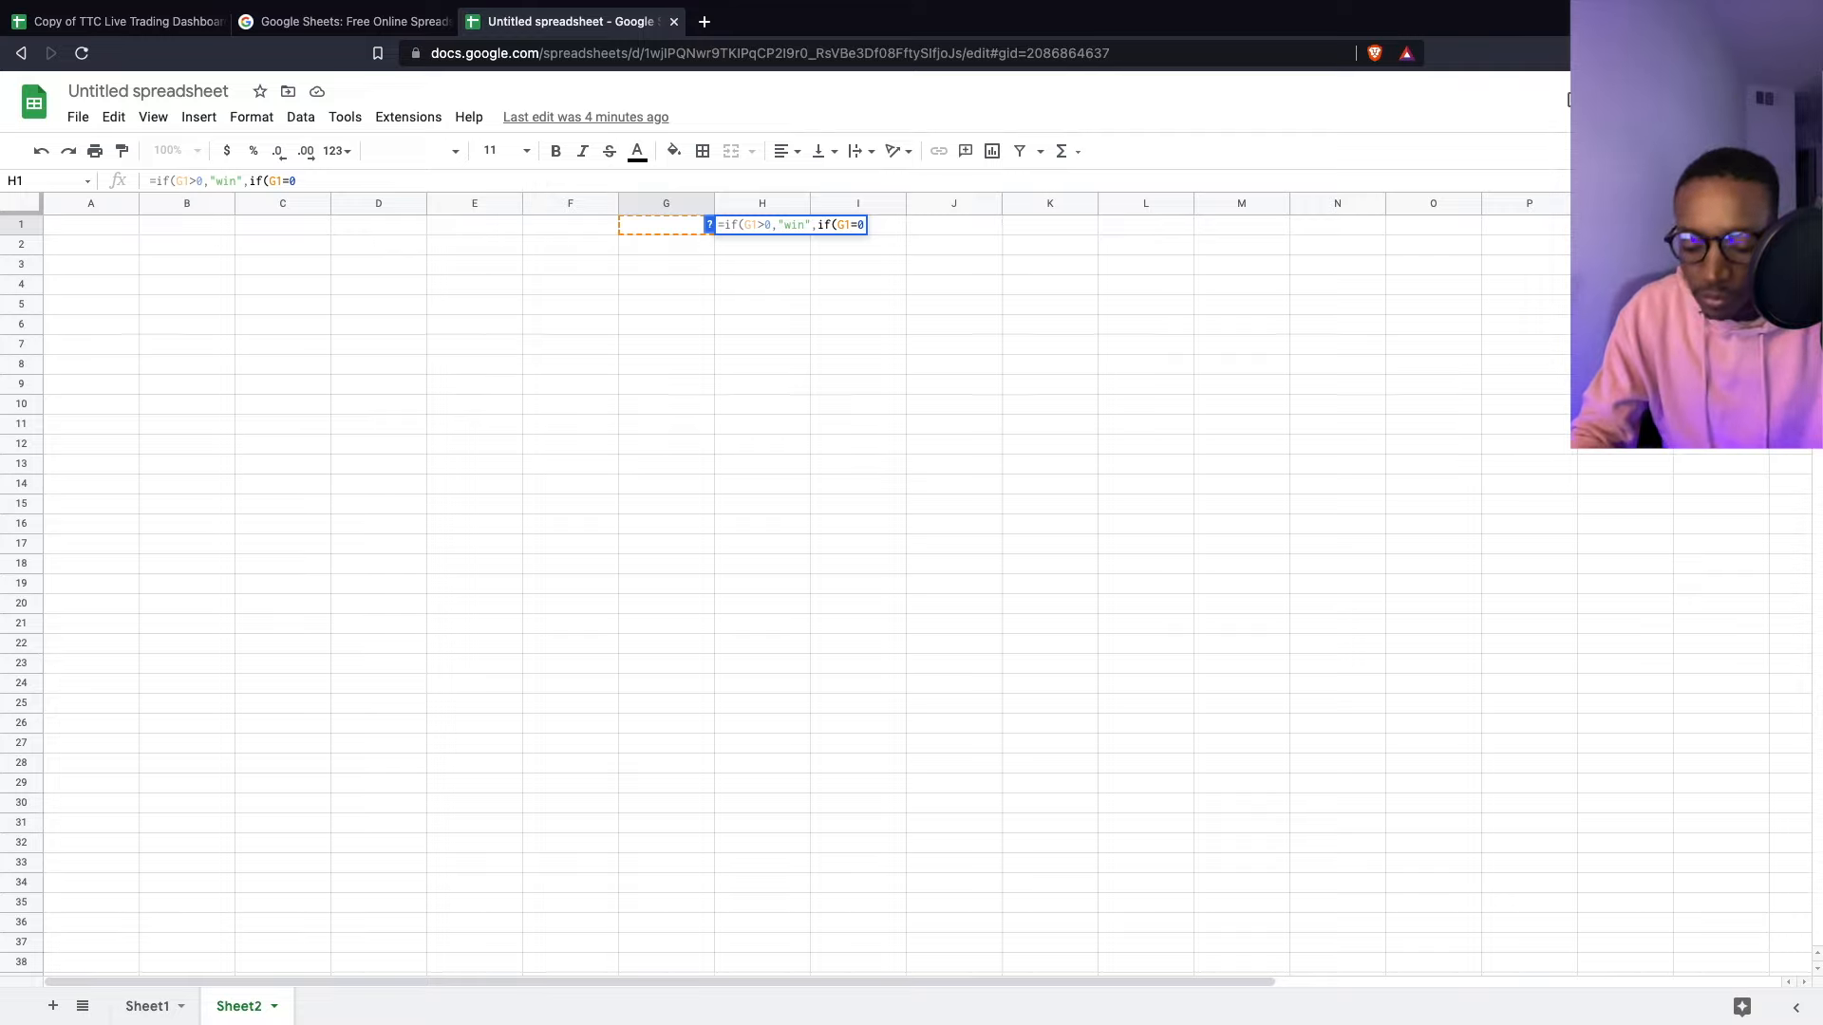
{"action": "type", "text": ","}
{"action": "type", "text": "\"b"}
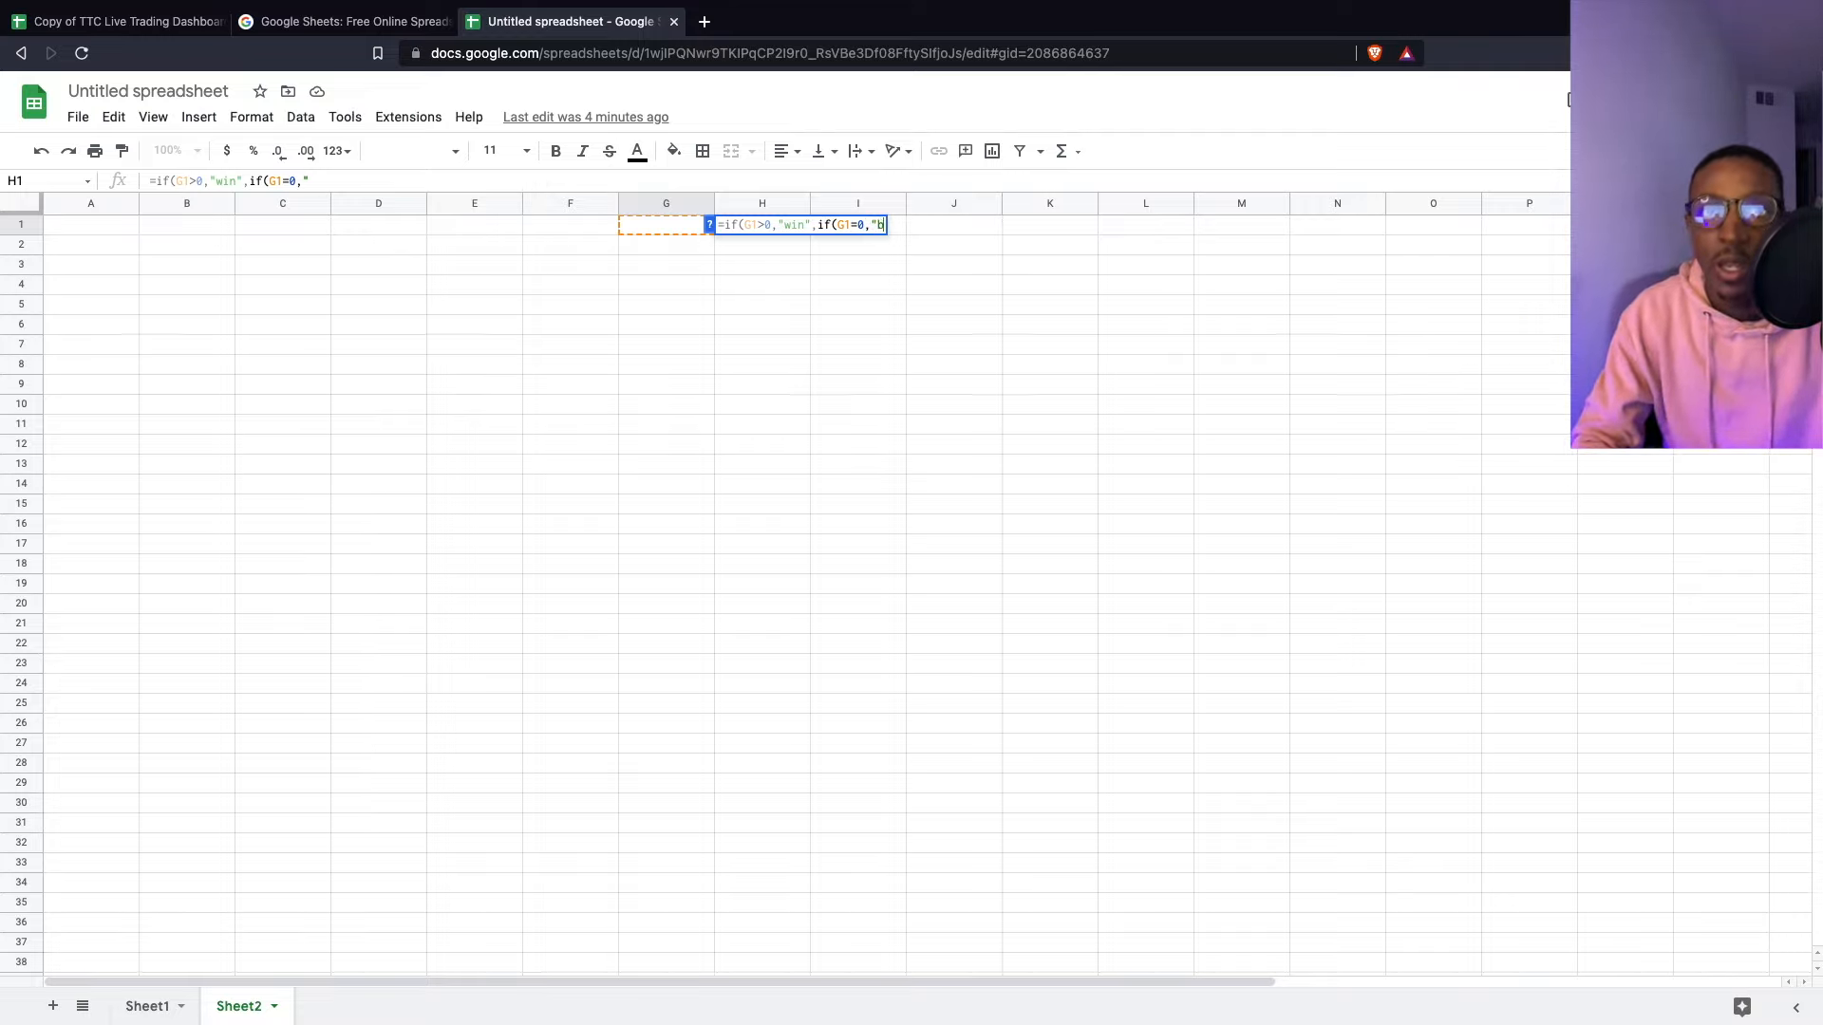
{"action": "type", "text": "reakeven"}
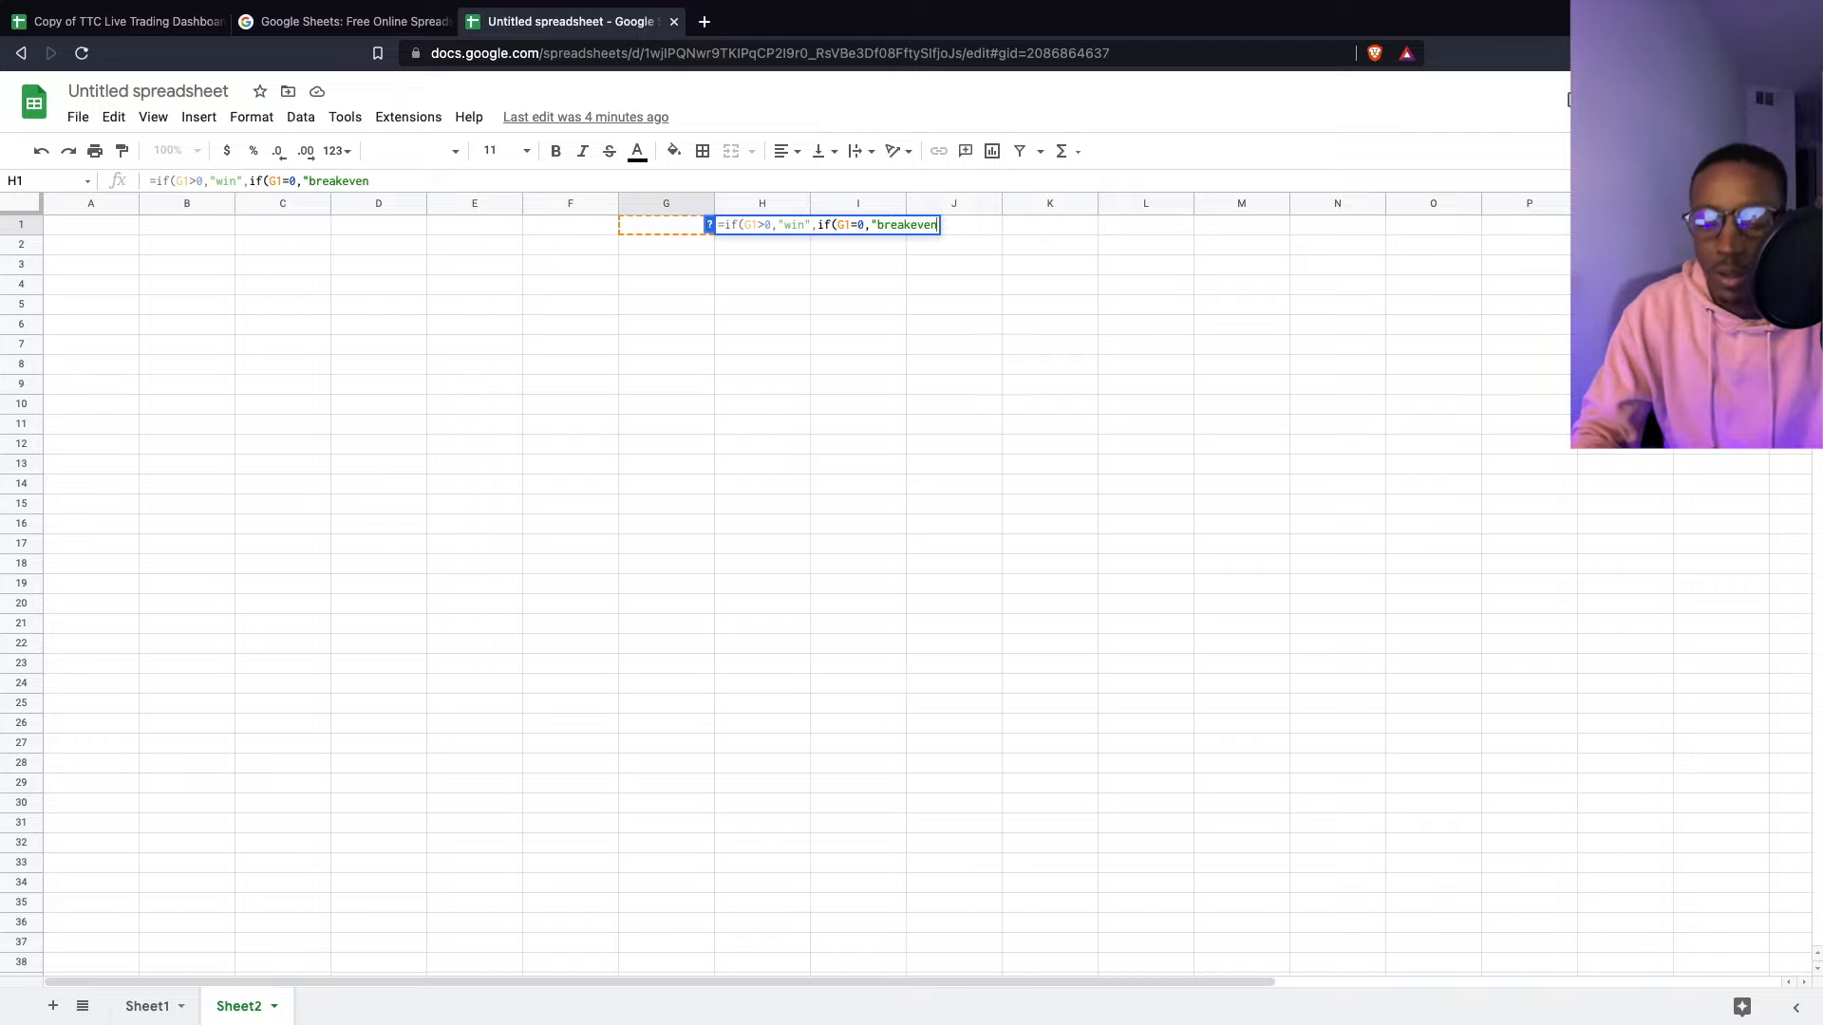
{"action": "type", "text": "\", \""}
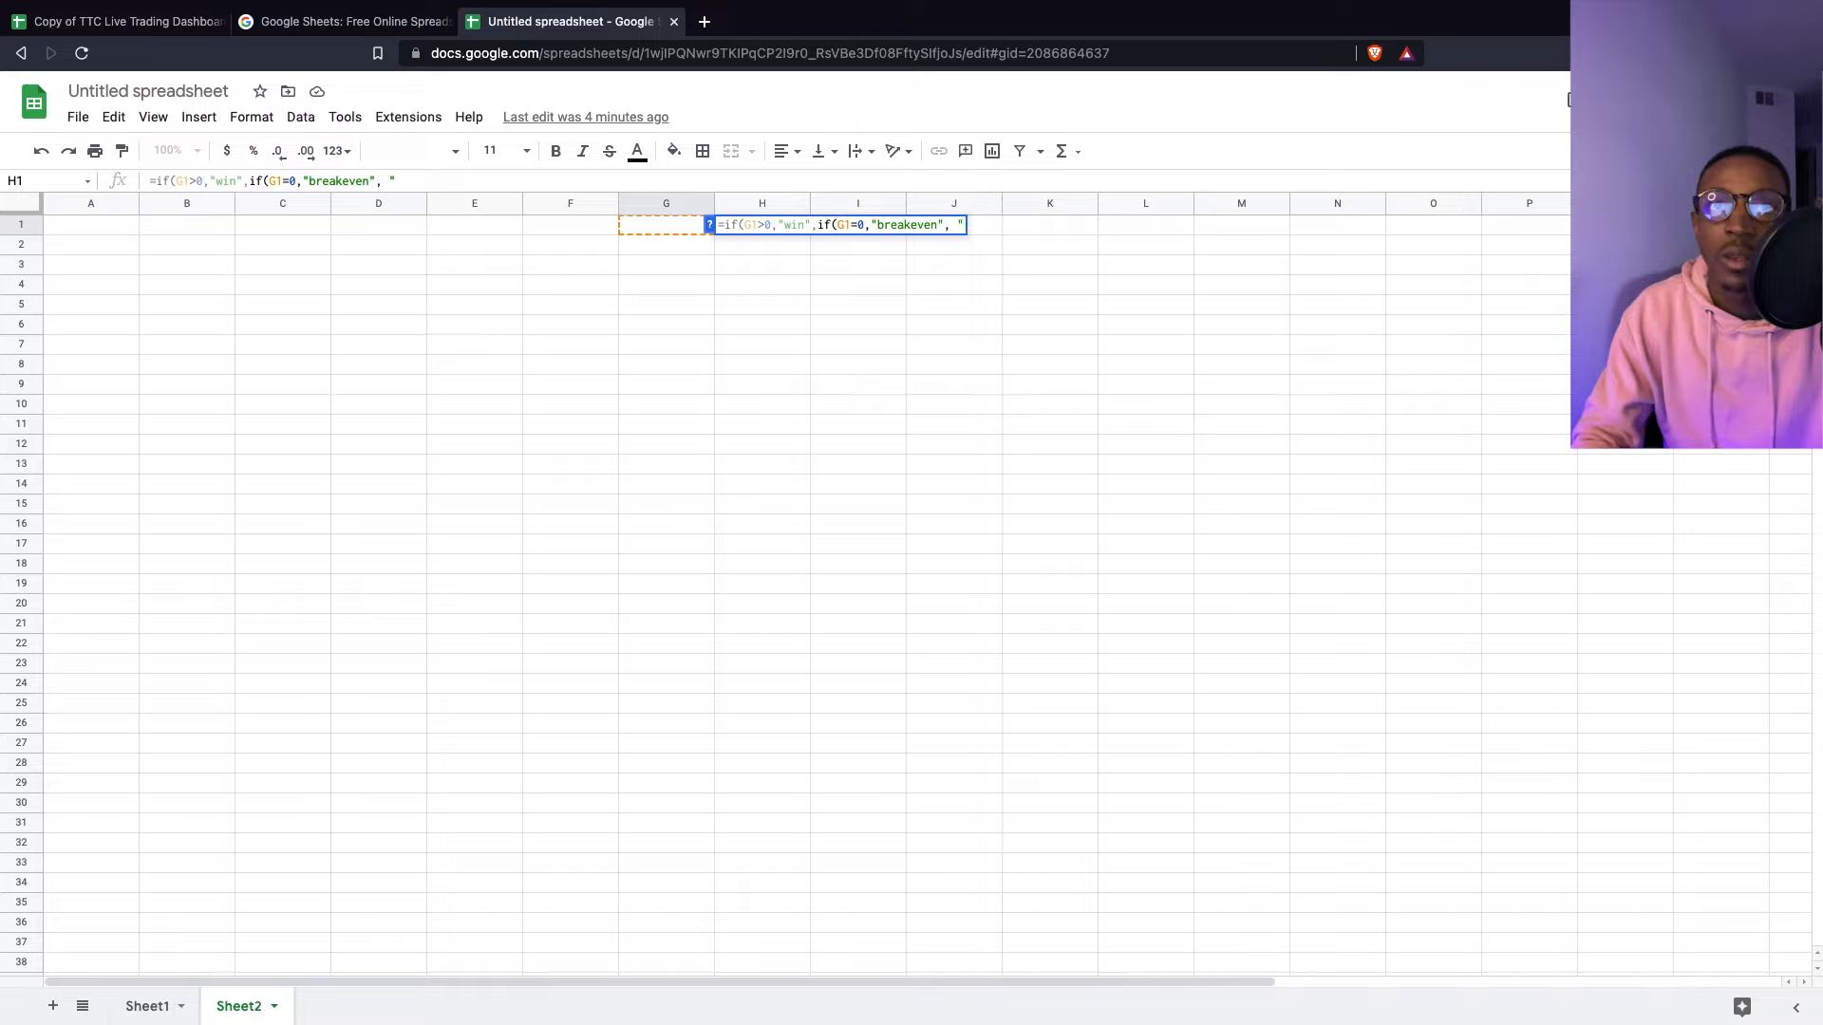
{"action": "key", "text": "BackSpace"}
{"action": "key", "text": "BackSpace"}
{"action": "type", "text": "\"Loss"}
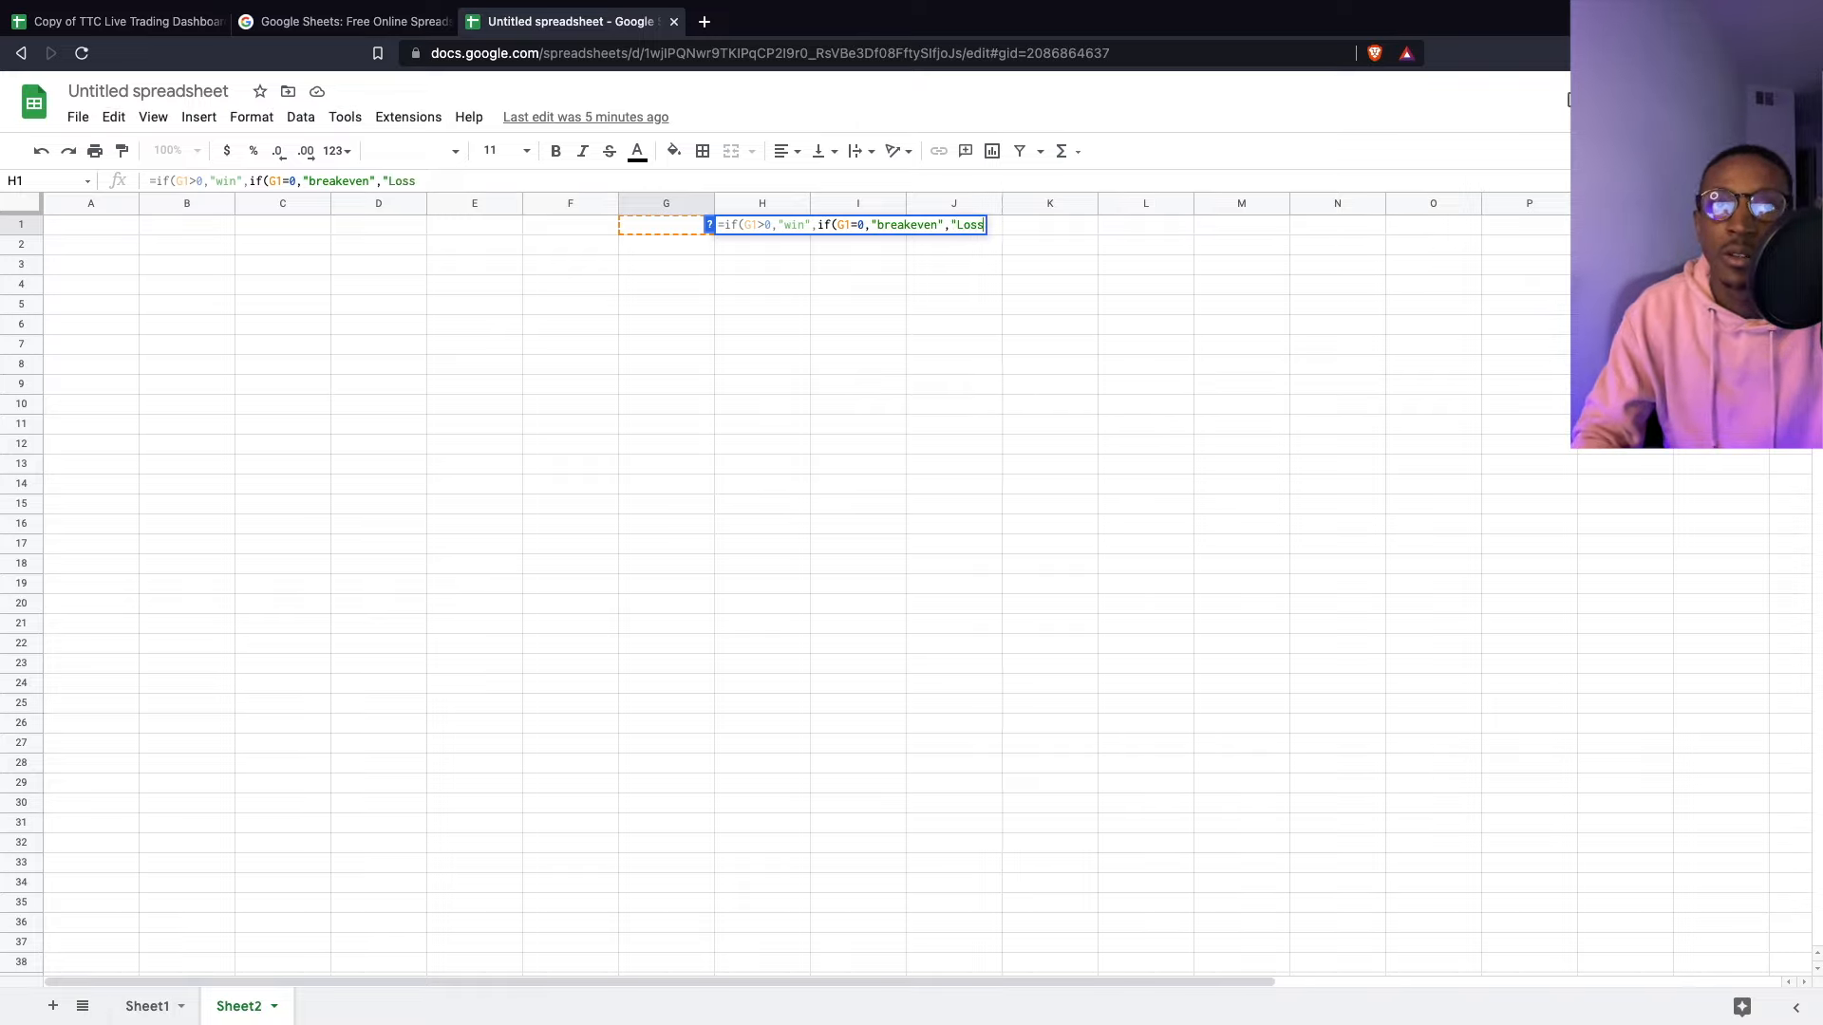
{"action": "type", "text": "\""}
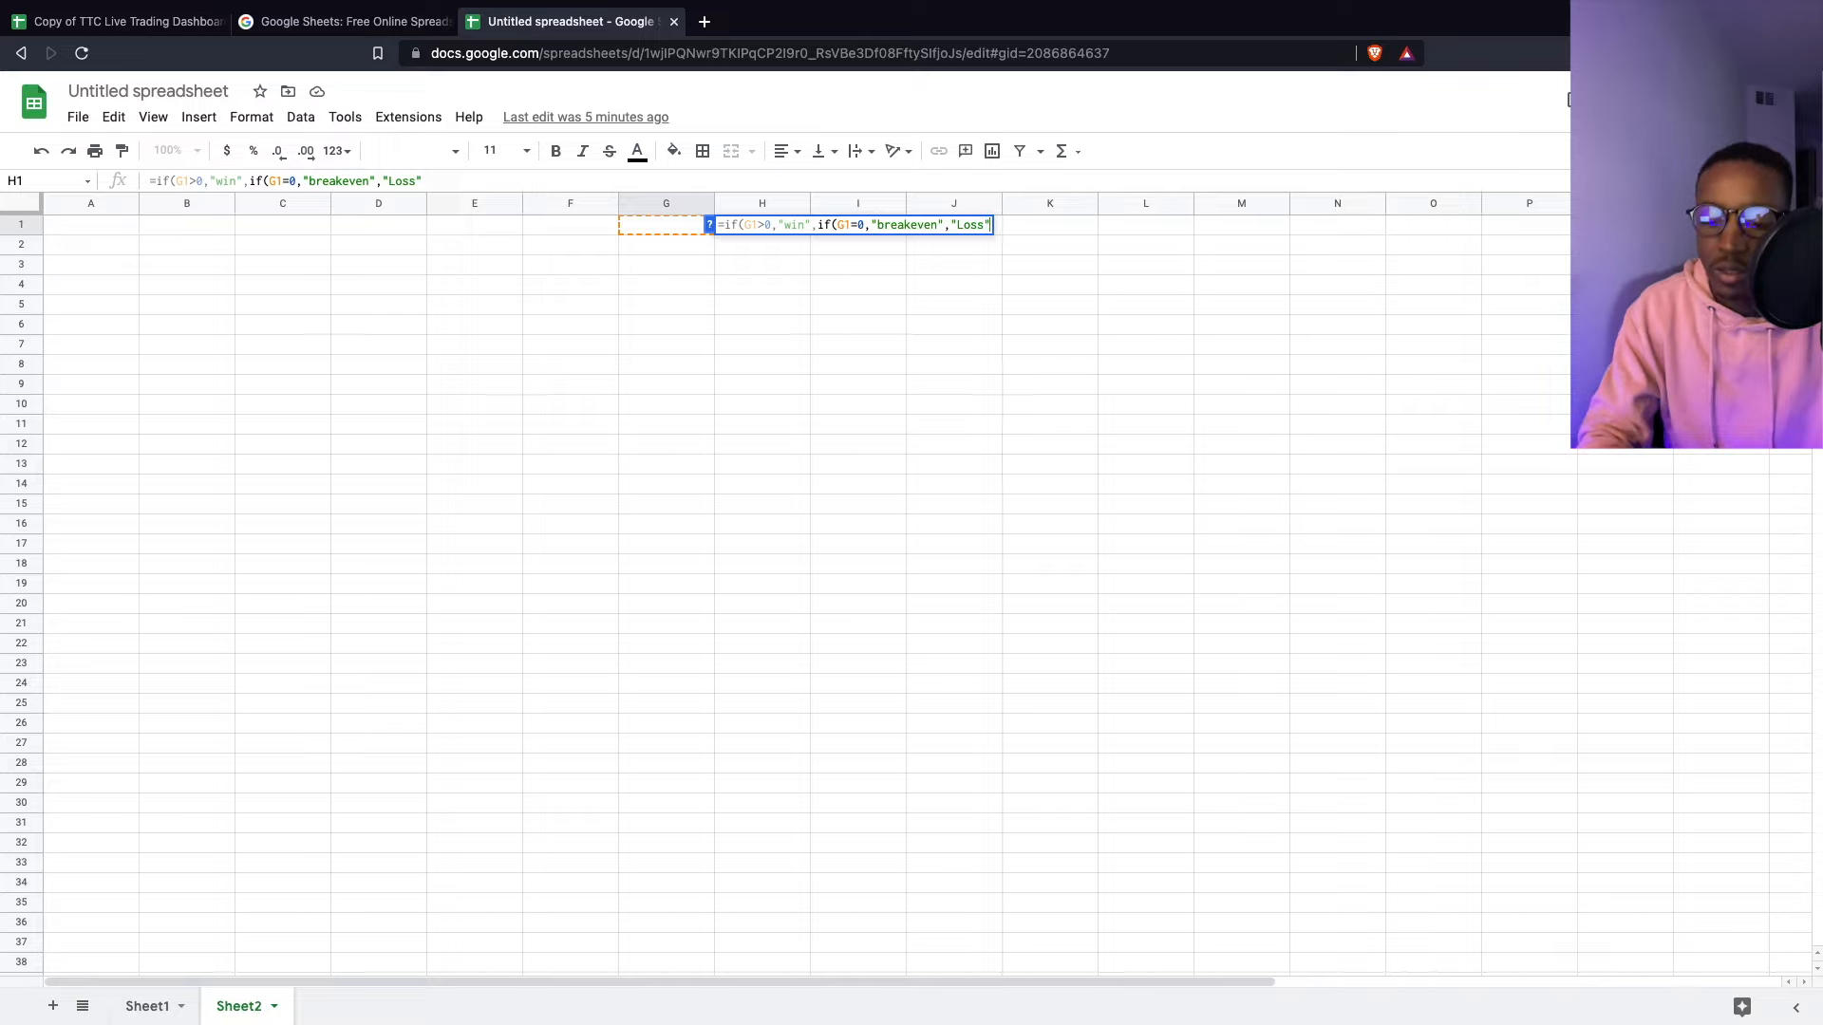
{"action": "type", "text": "))"}
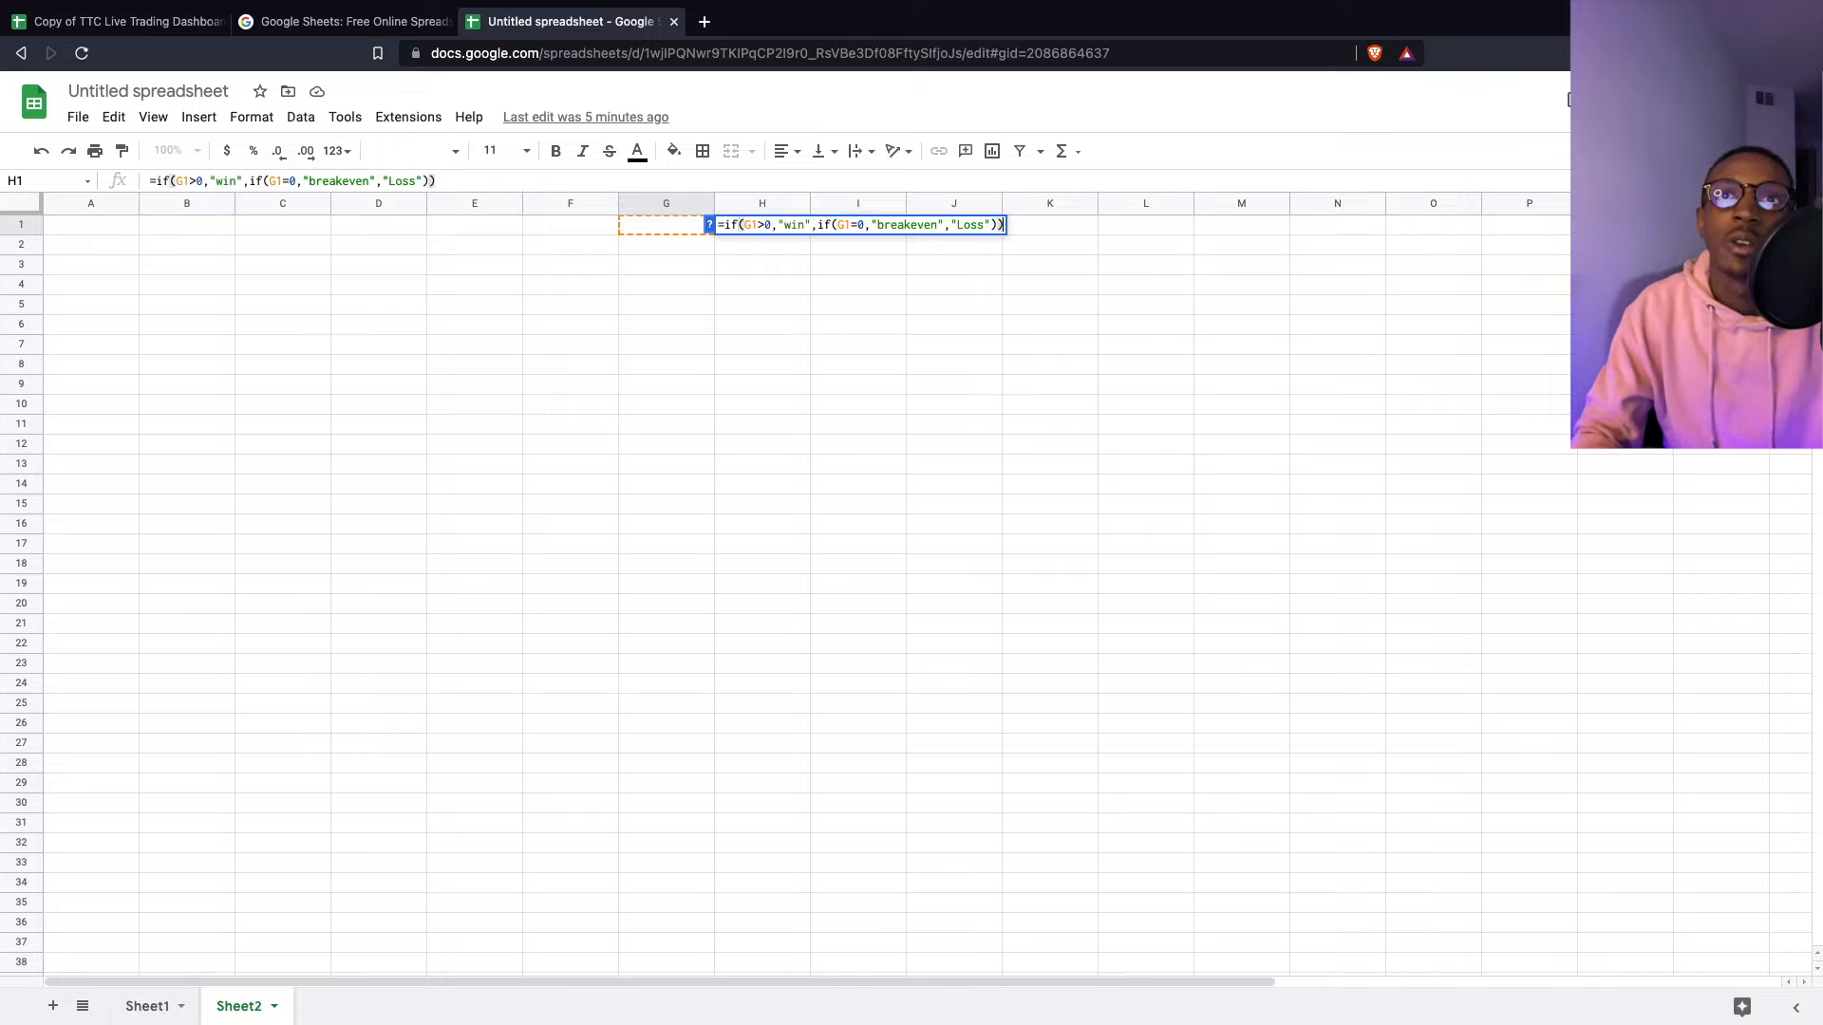
{"action": "key", "text": "Return"}
- Test H1's formula by entering 0, -1 and then 1 in G1
{"action": "left_click", "coordinate": [769, 231]}
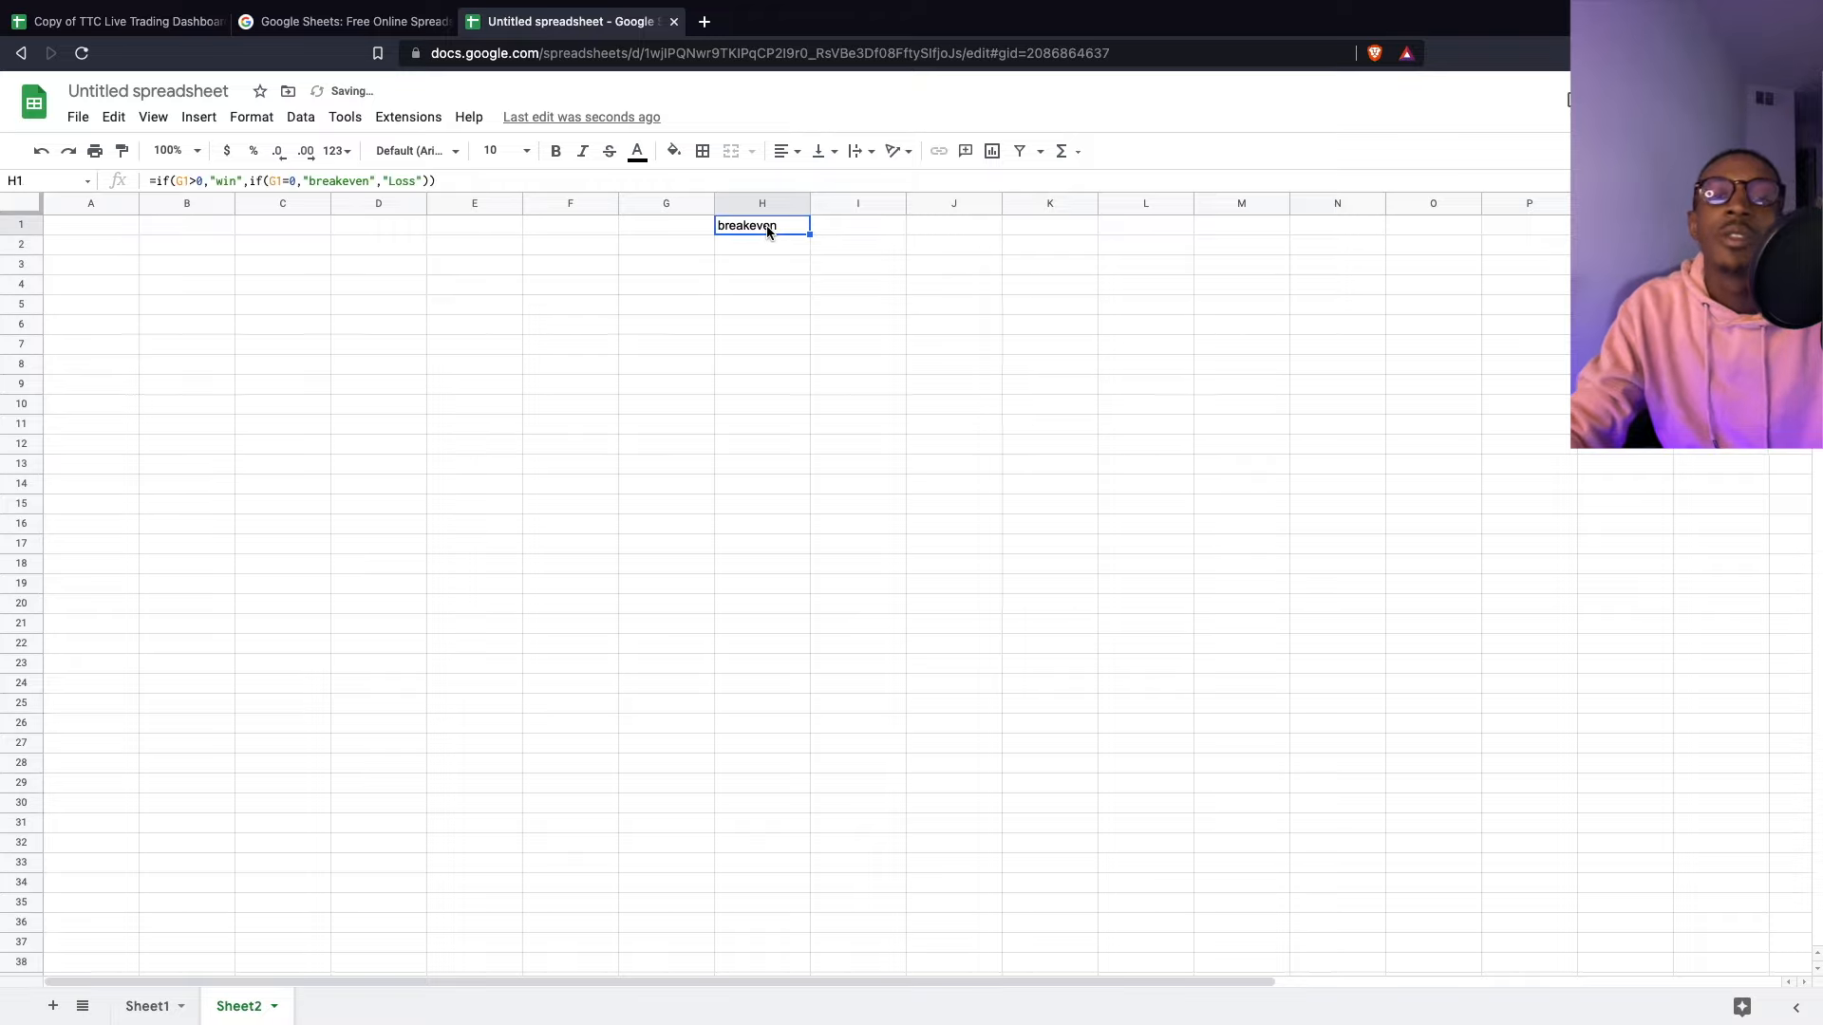
{"action": "left_click", "coordinate": [678, 231]}
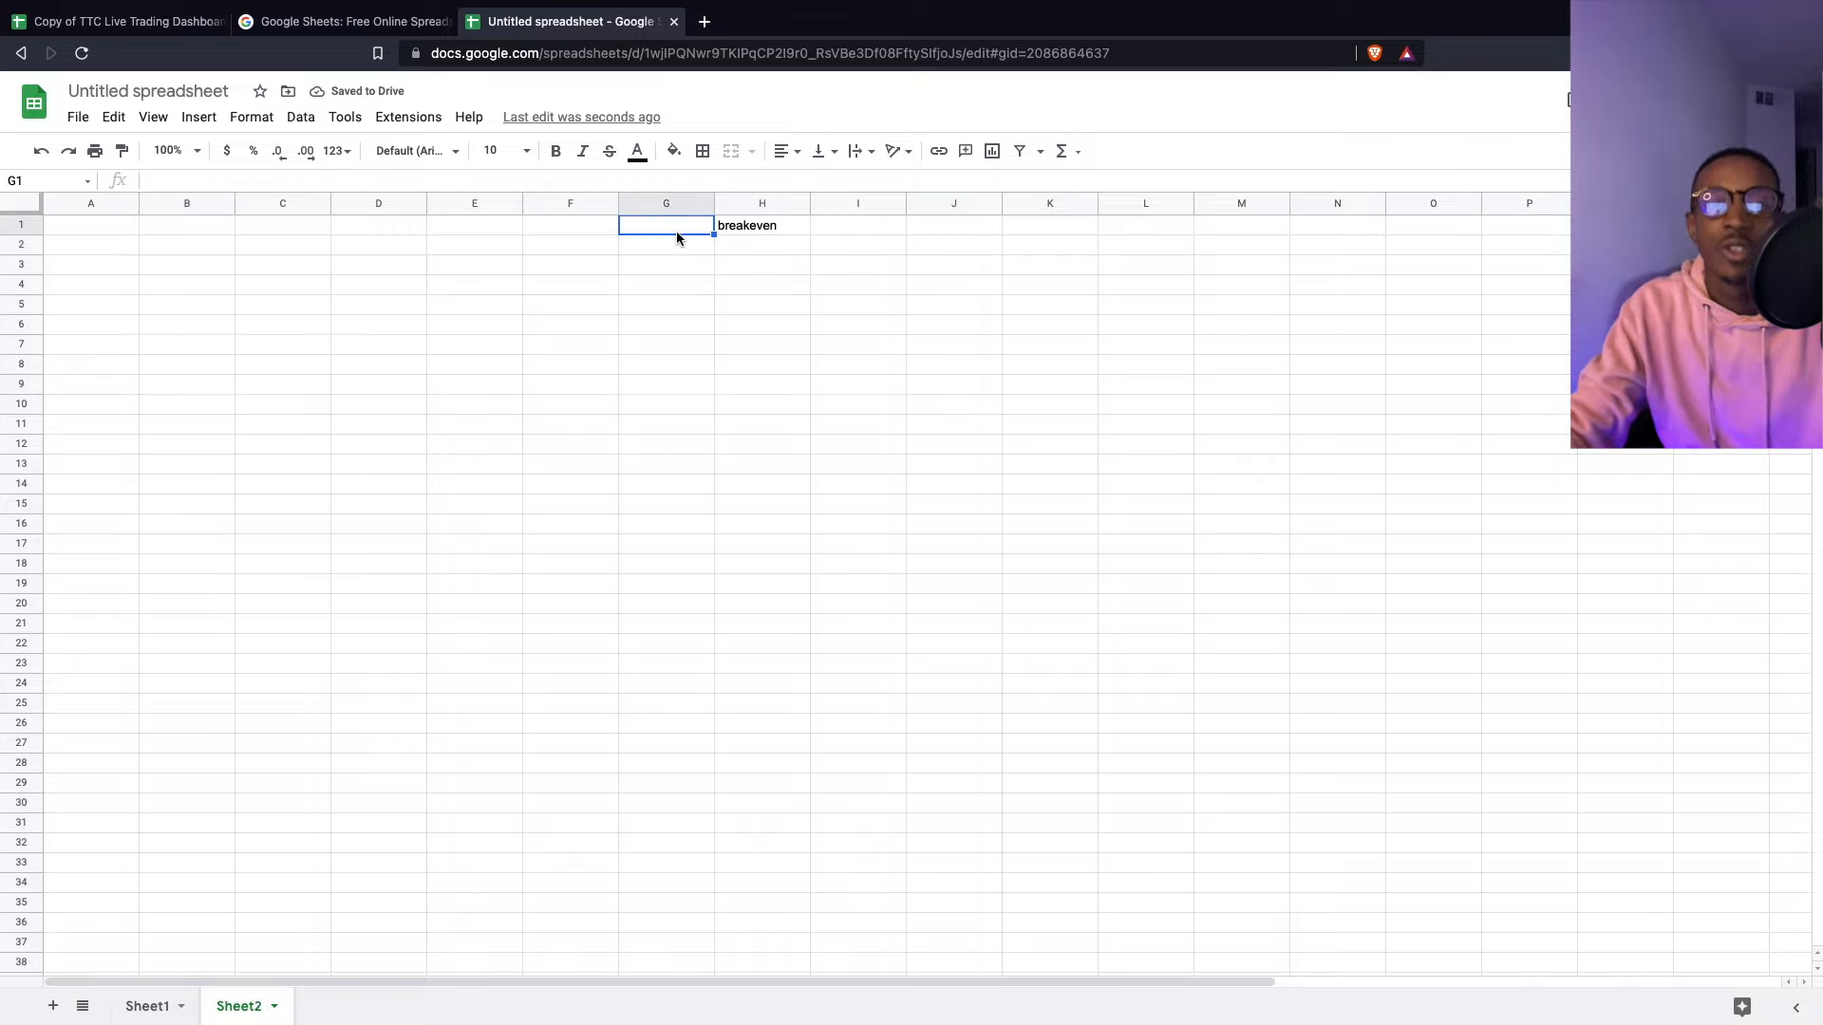
{"action": "type", "text": "0-"}
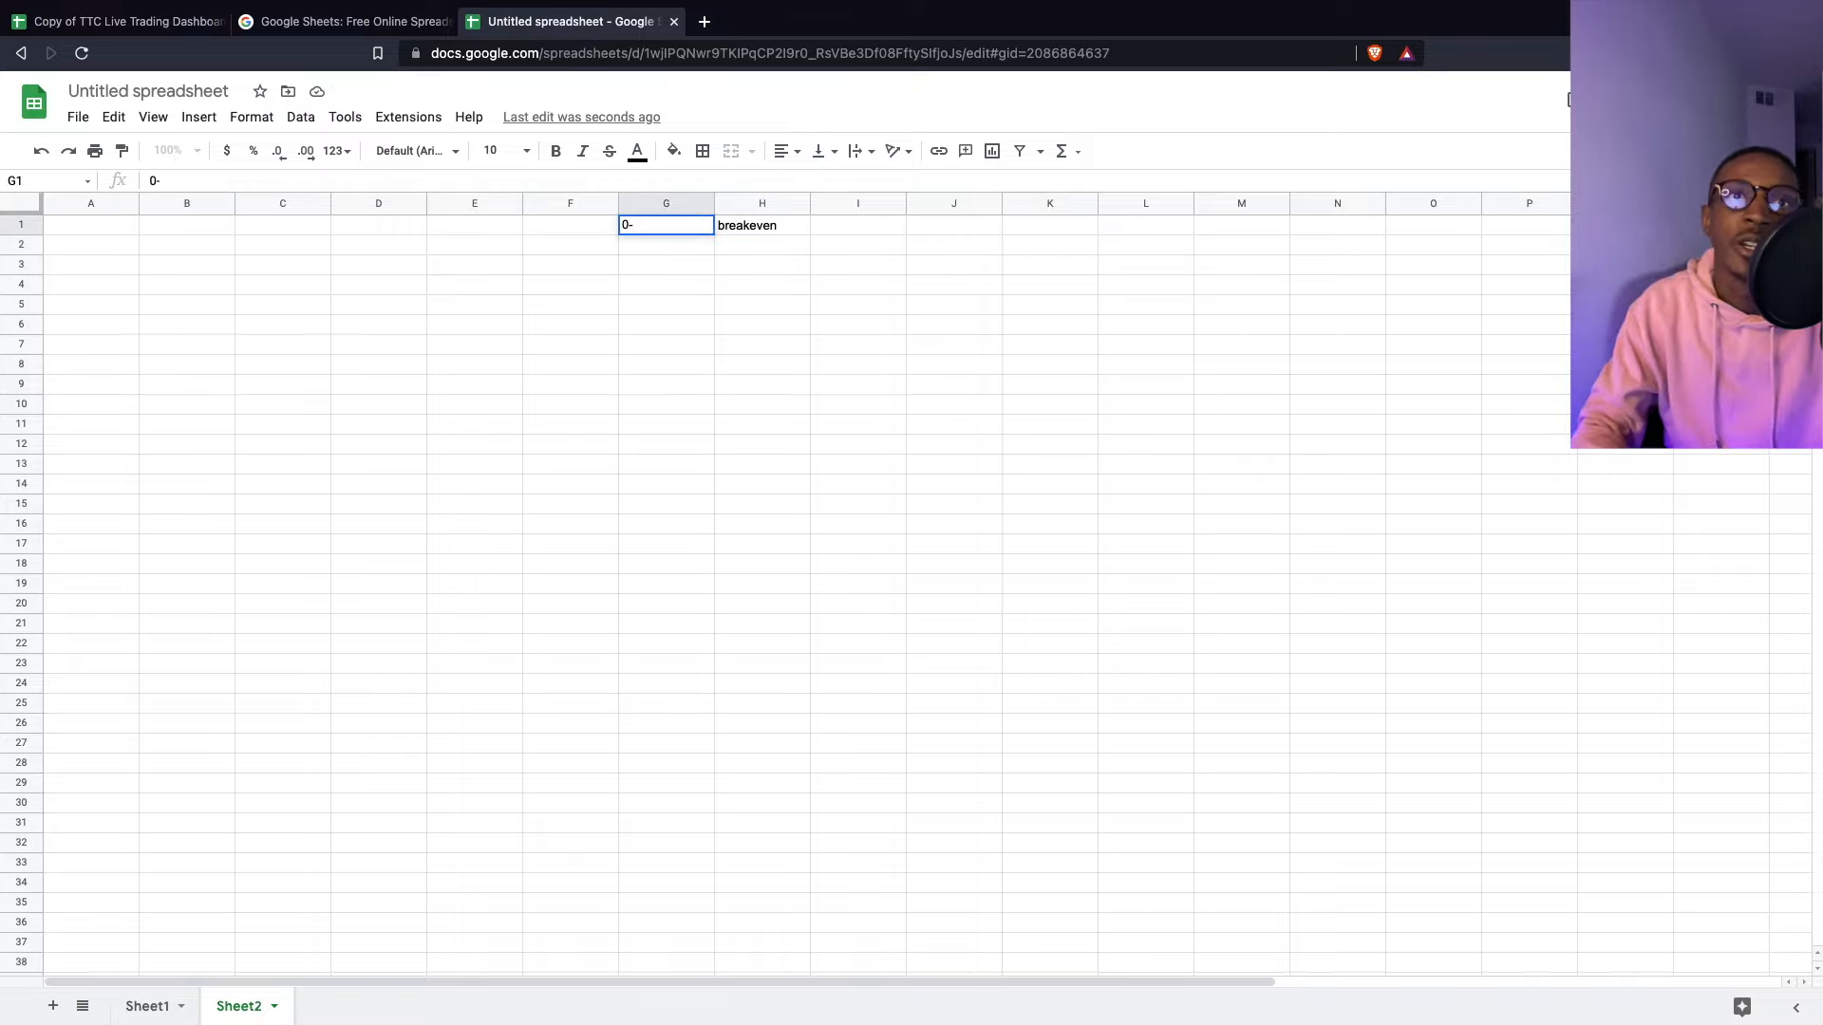
{"action": "key", "text": "Return"}
{"action": "key", "text": "Up"}
{"action": "type", "text": "-1"}
{"action": "key", "text": "Return"}
{"action": "key", "text": "Up"}
{"action": "type", "text": "1"}
{"action": "key", "text": "Return"}
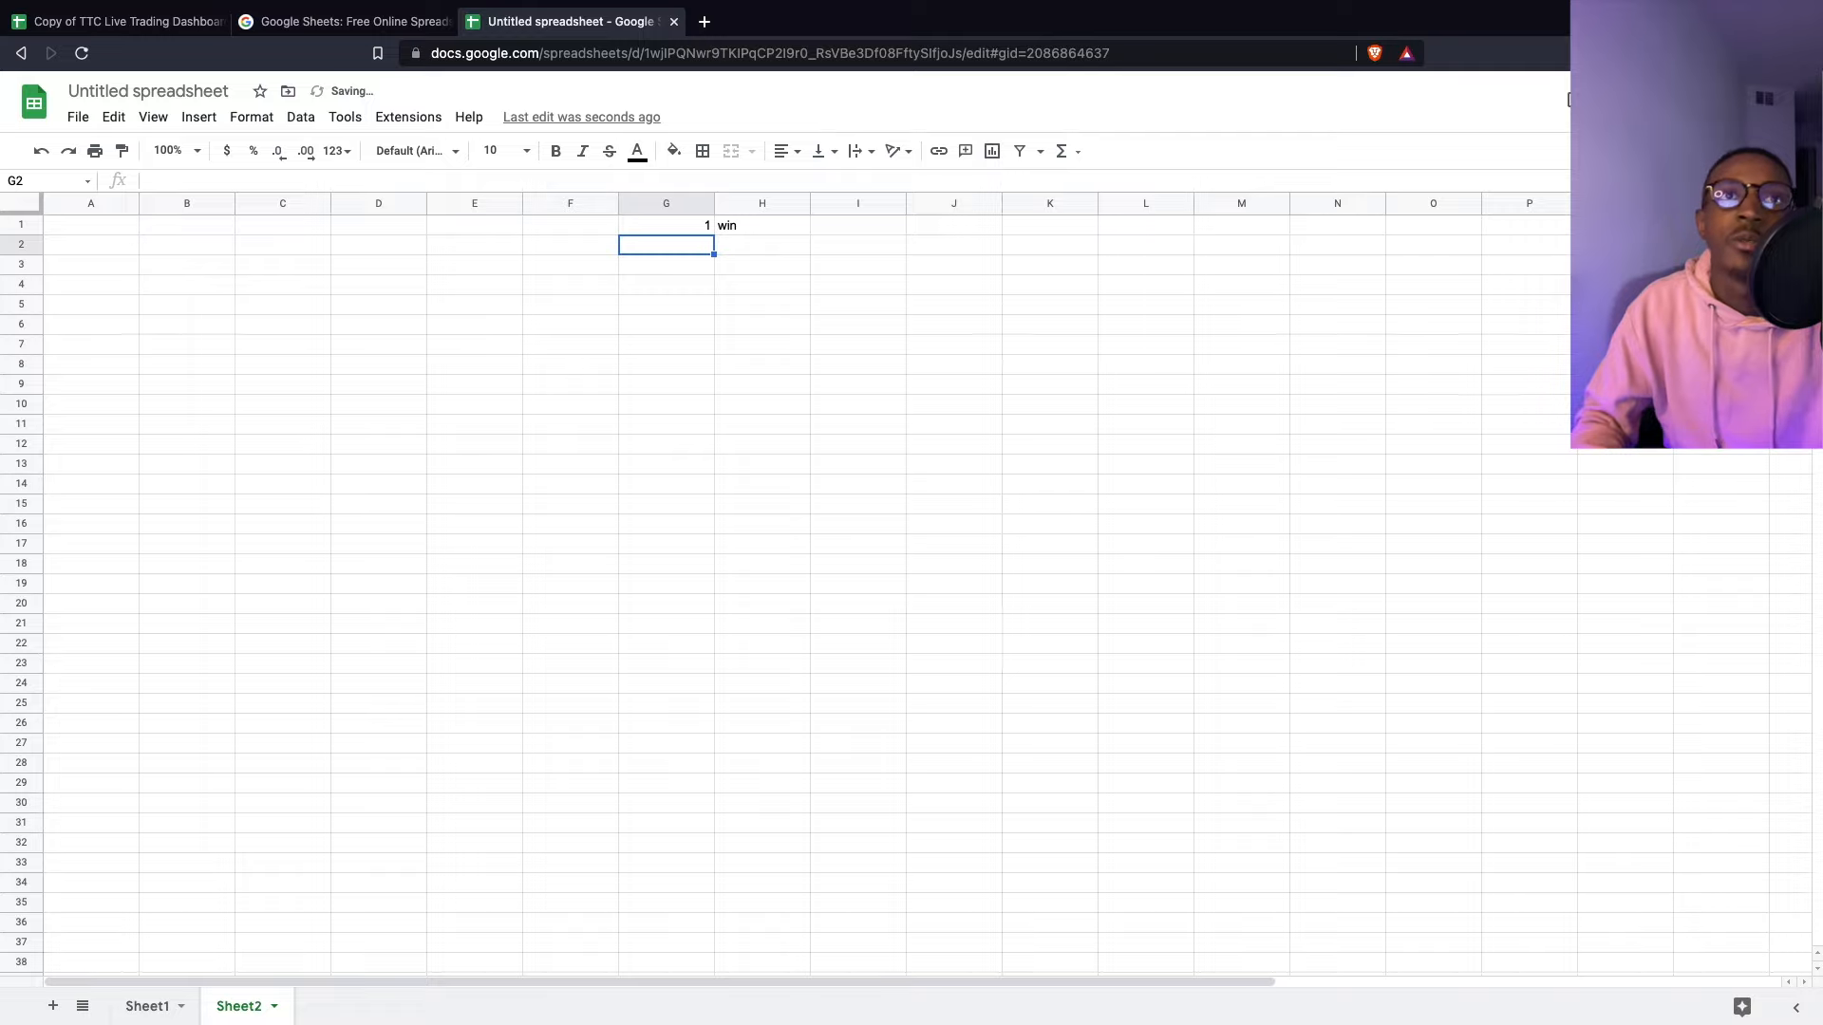
{"action": "key", "text": "Up"}
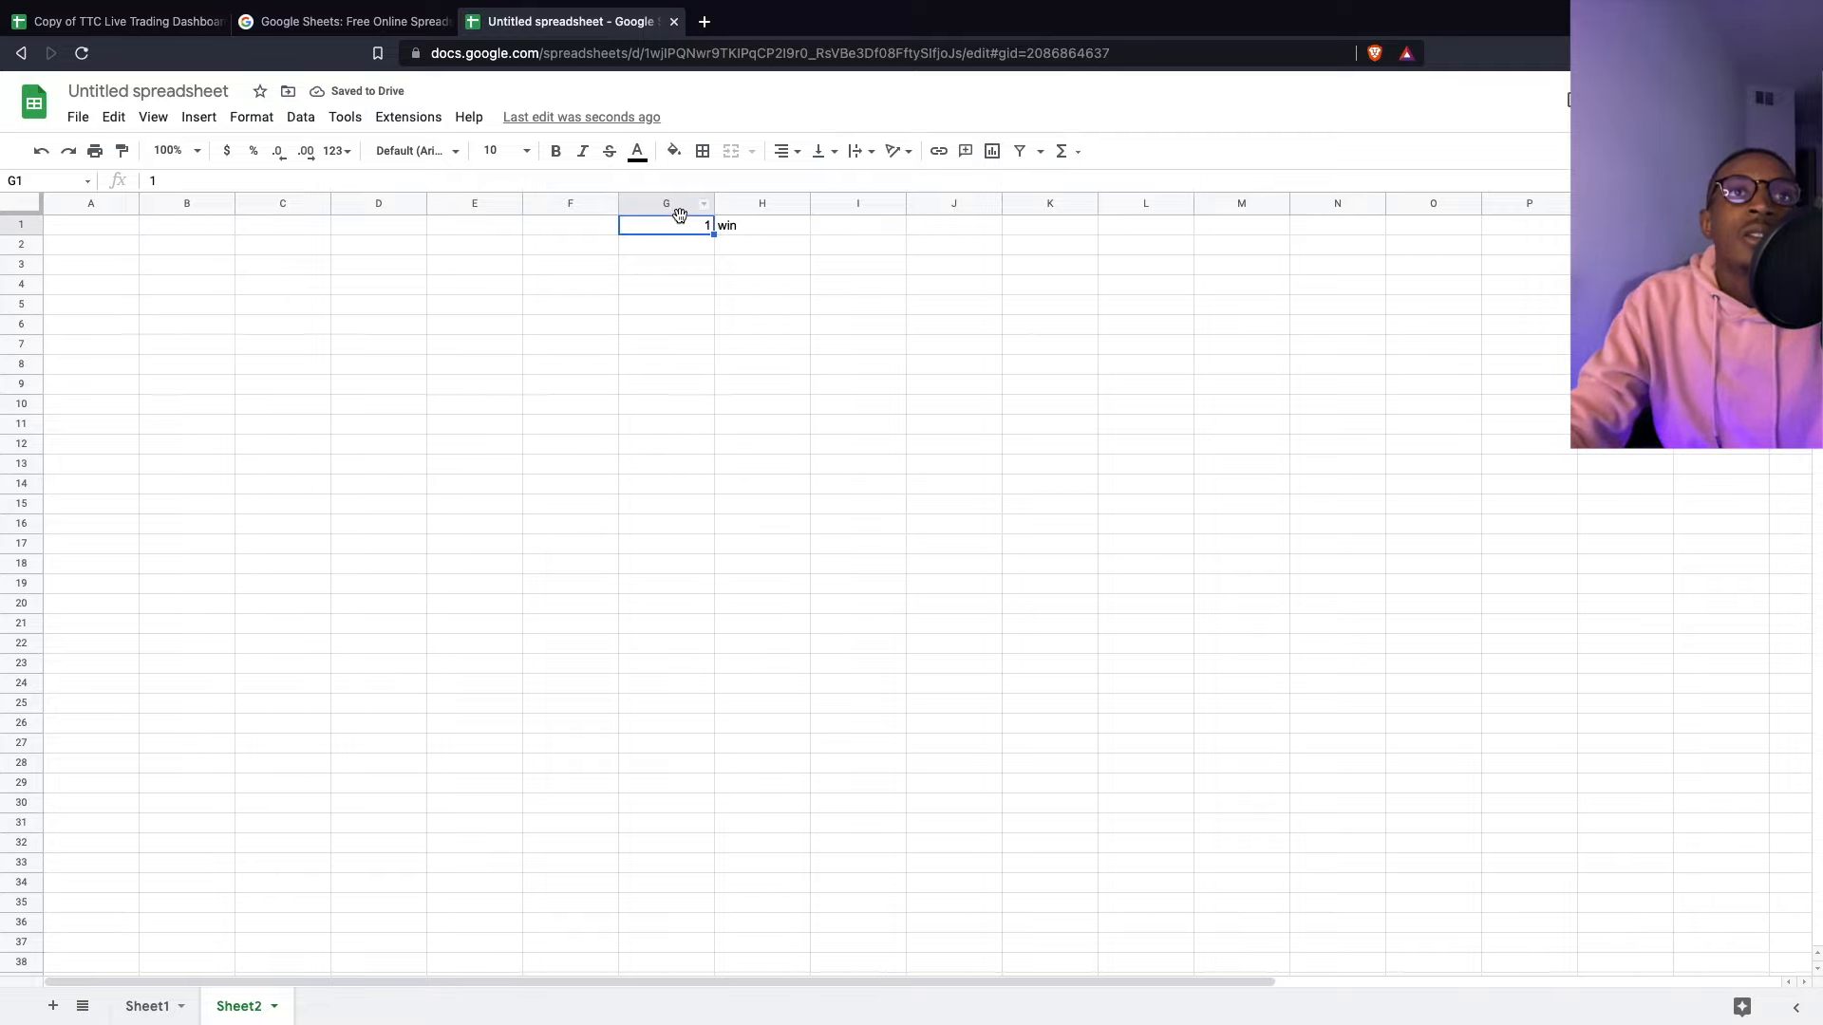
- Format column G as percentages so G1 shows 100.00%
{"action": "left_click", "coordinate": [675, 203]}
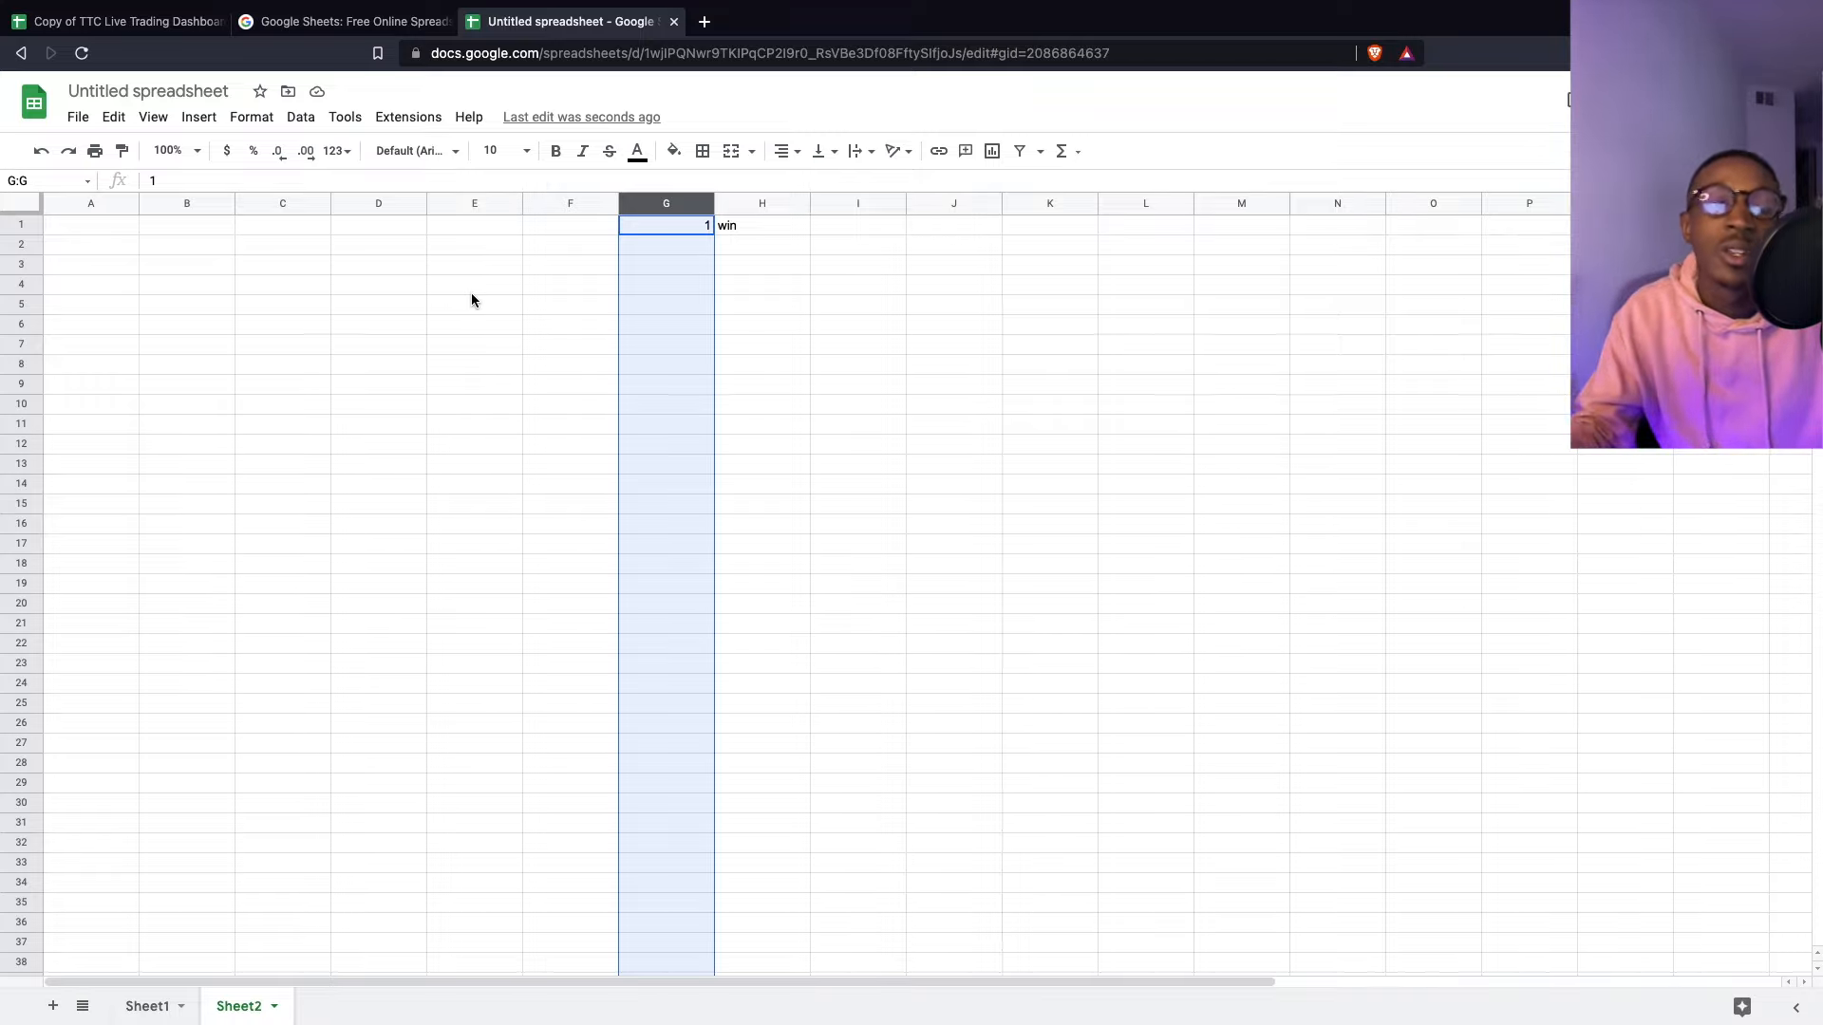
{"action": "left_click", "coordinate": [255, 152]}
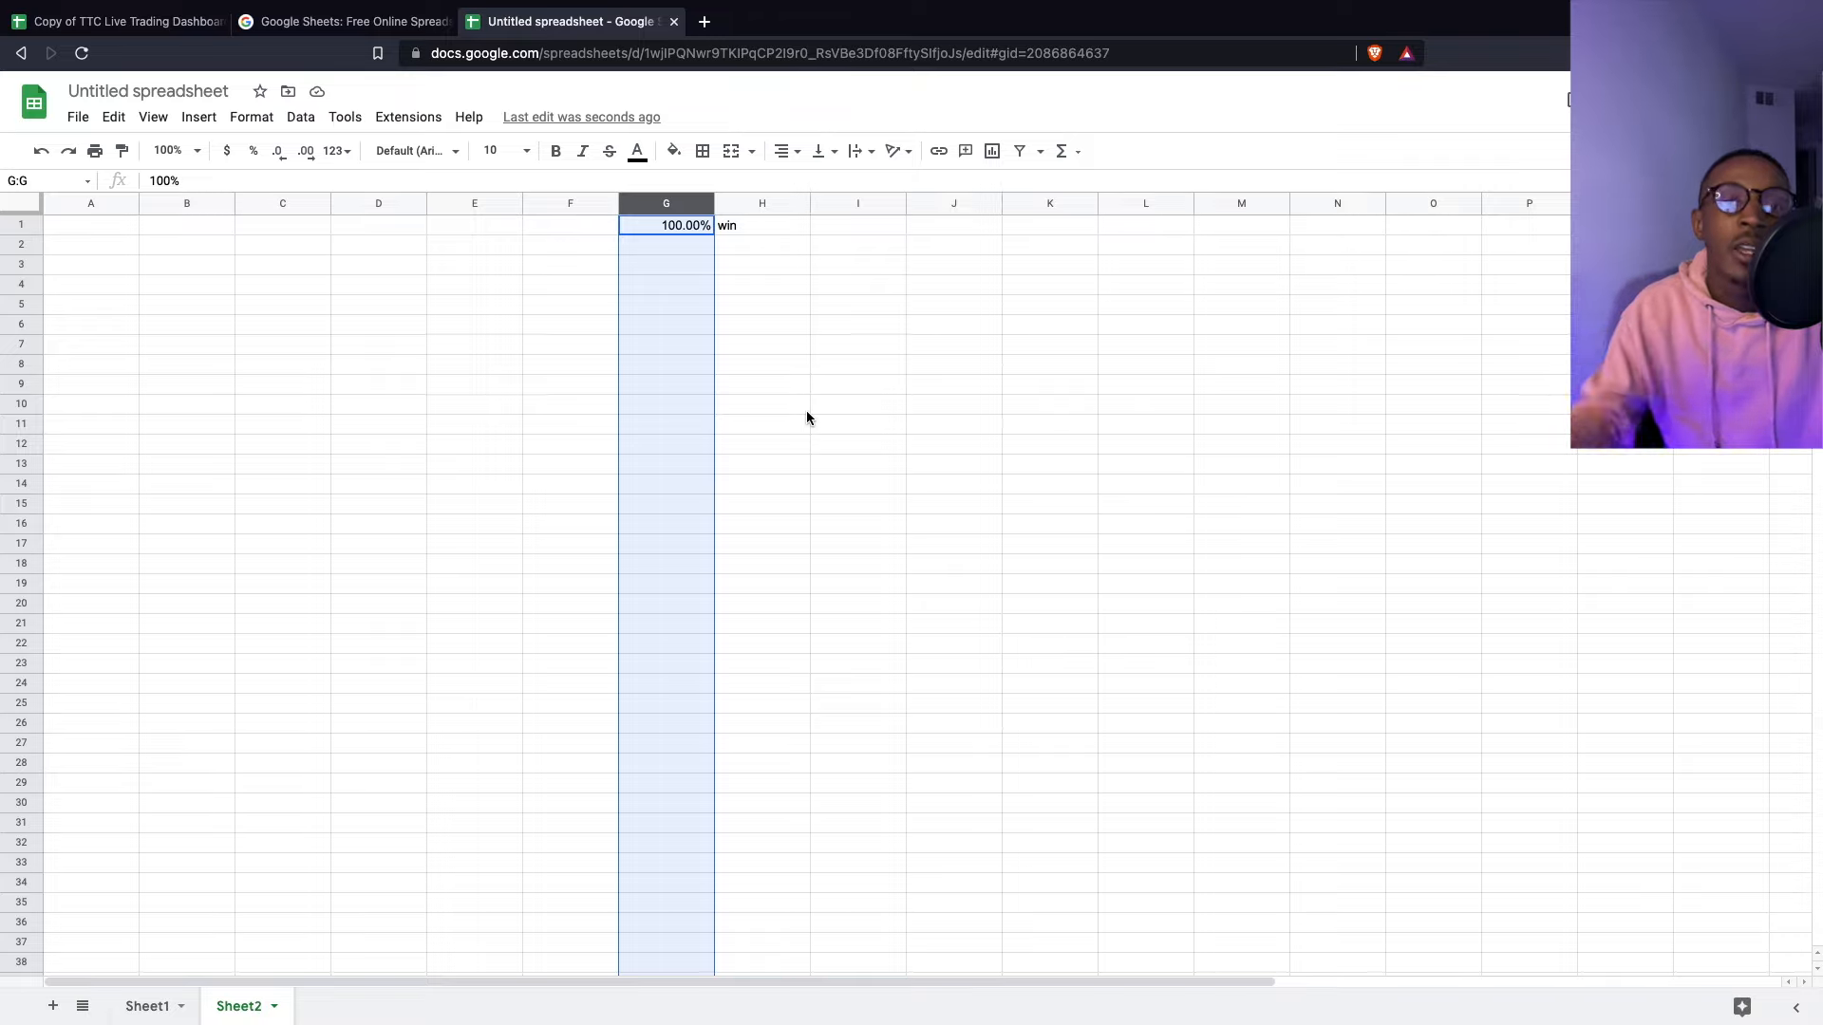
{"action": "left_click", "coordinate": [662, 246]}
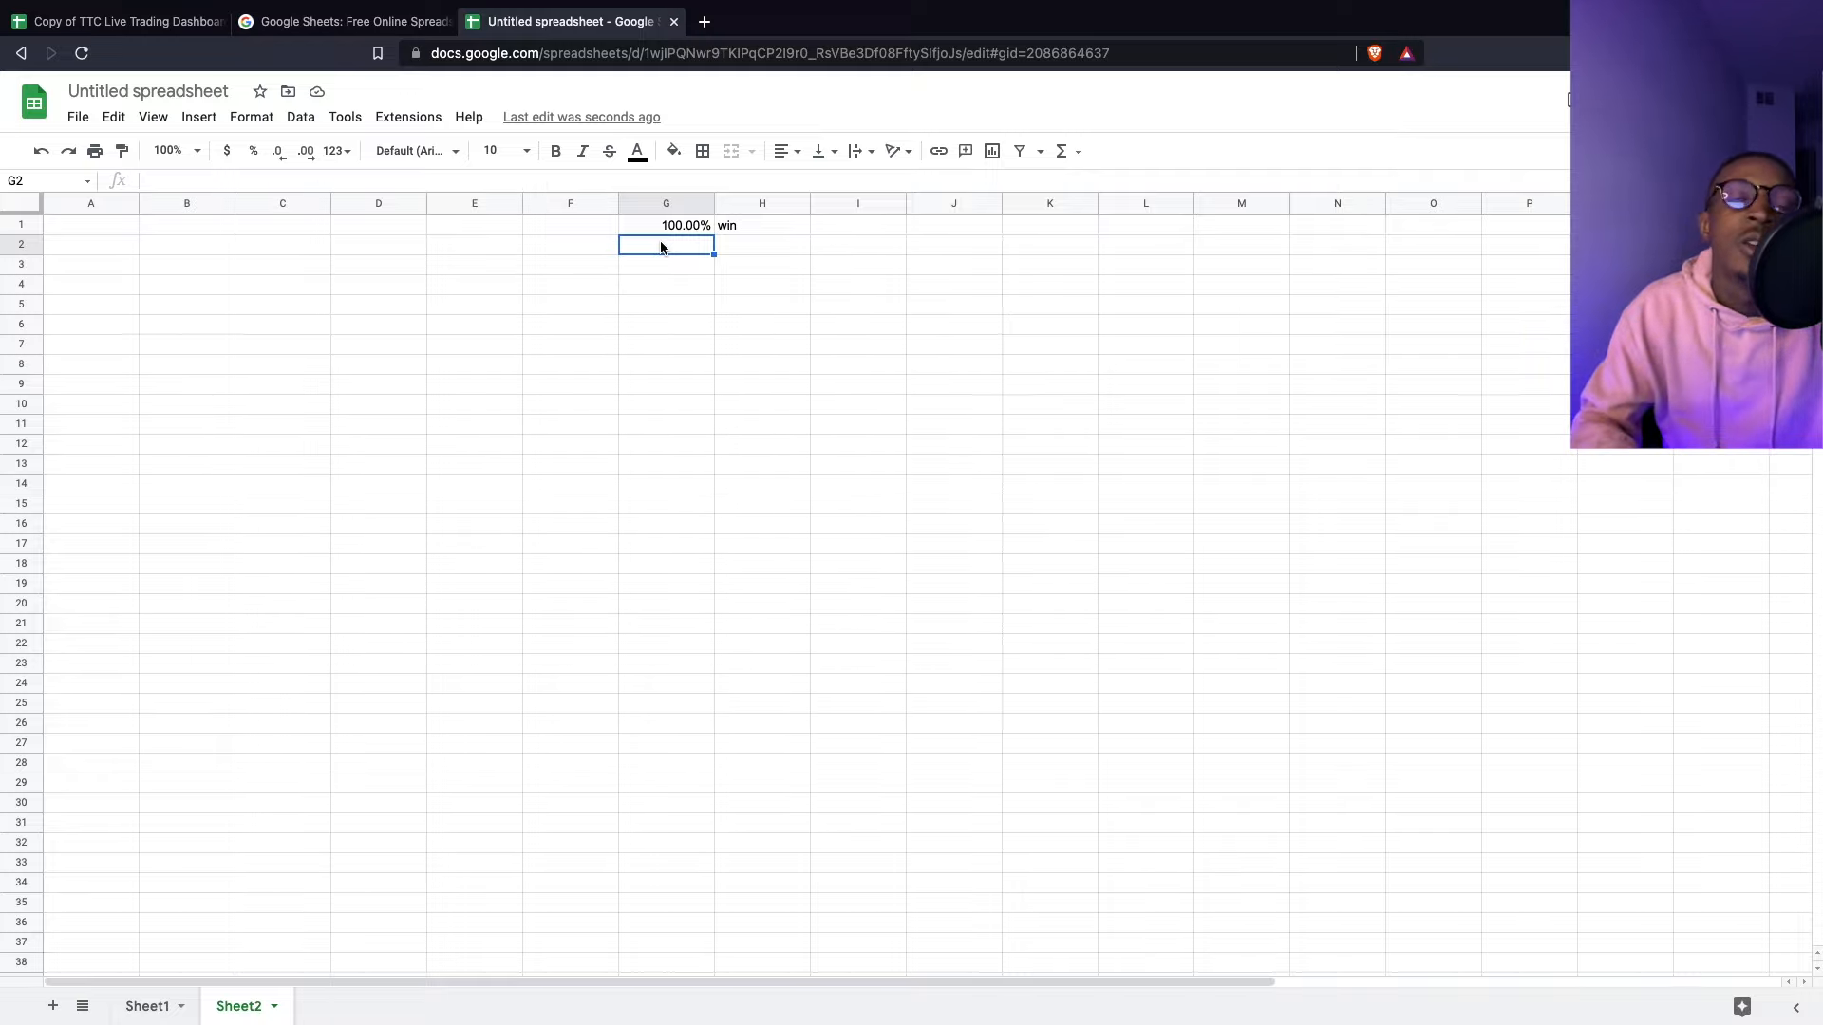
{"action": "key", "text": "Up"}
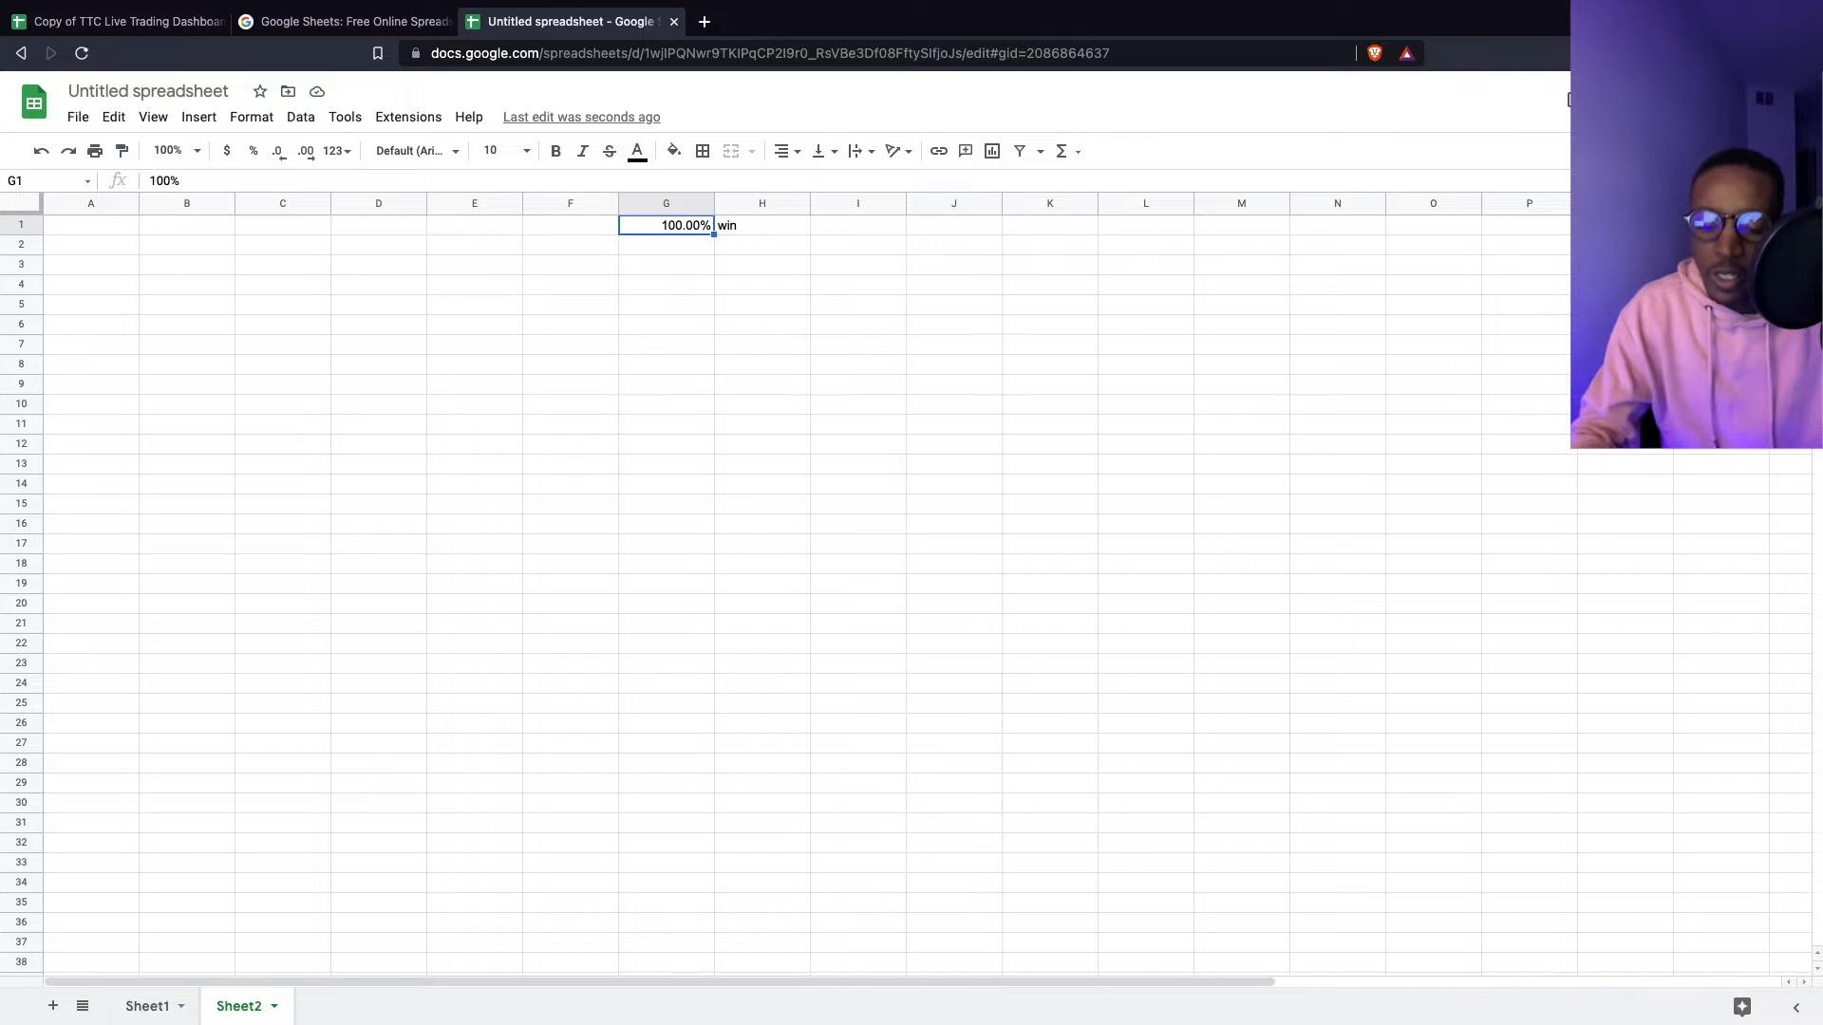
- Enter 0.01 in G1, retyping it after a stray backslash
{"action": "type", "text": ".01"}
{"action": "key", "text": "Return"}
{"action": "type", "text": "\\"}
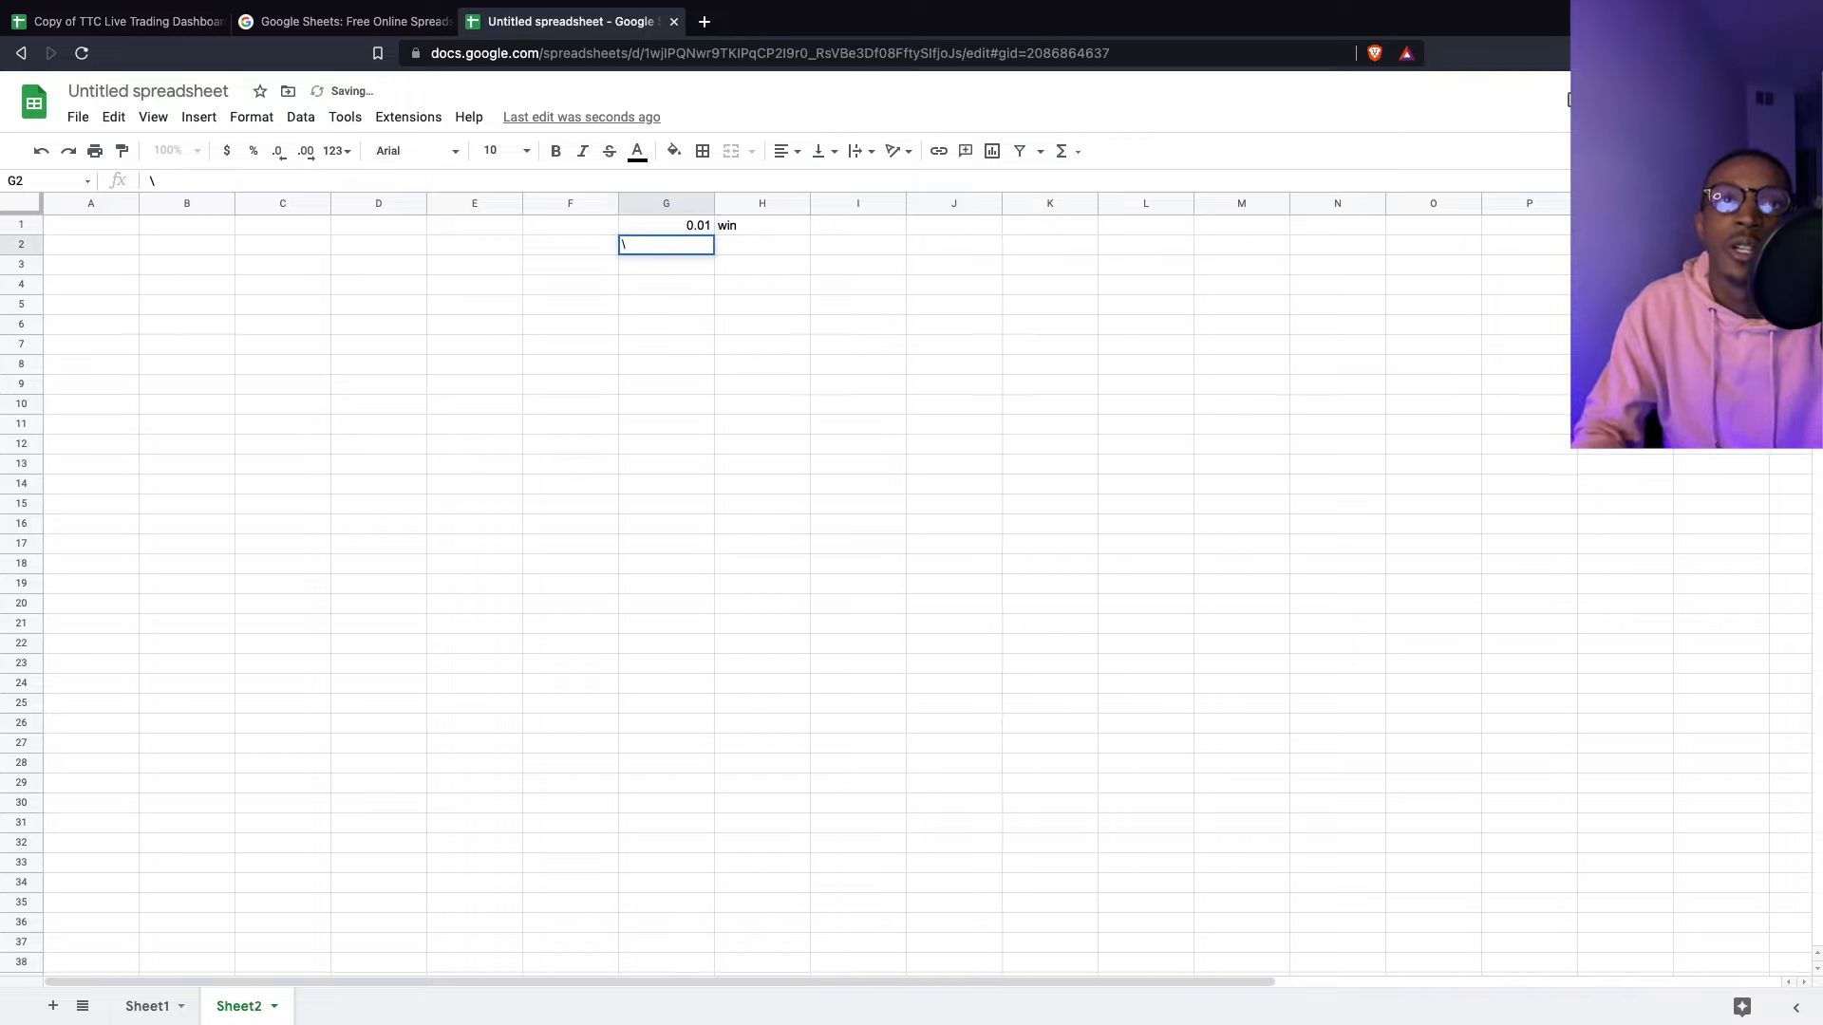
{"action": "key", "text": "Up"}
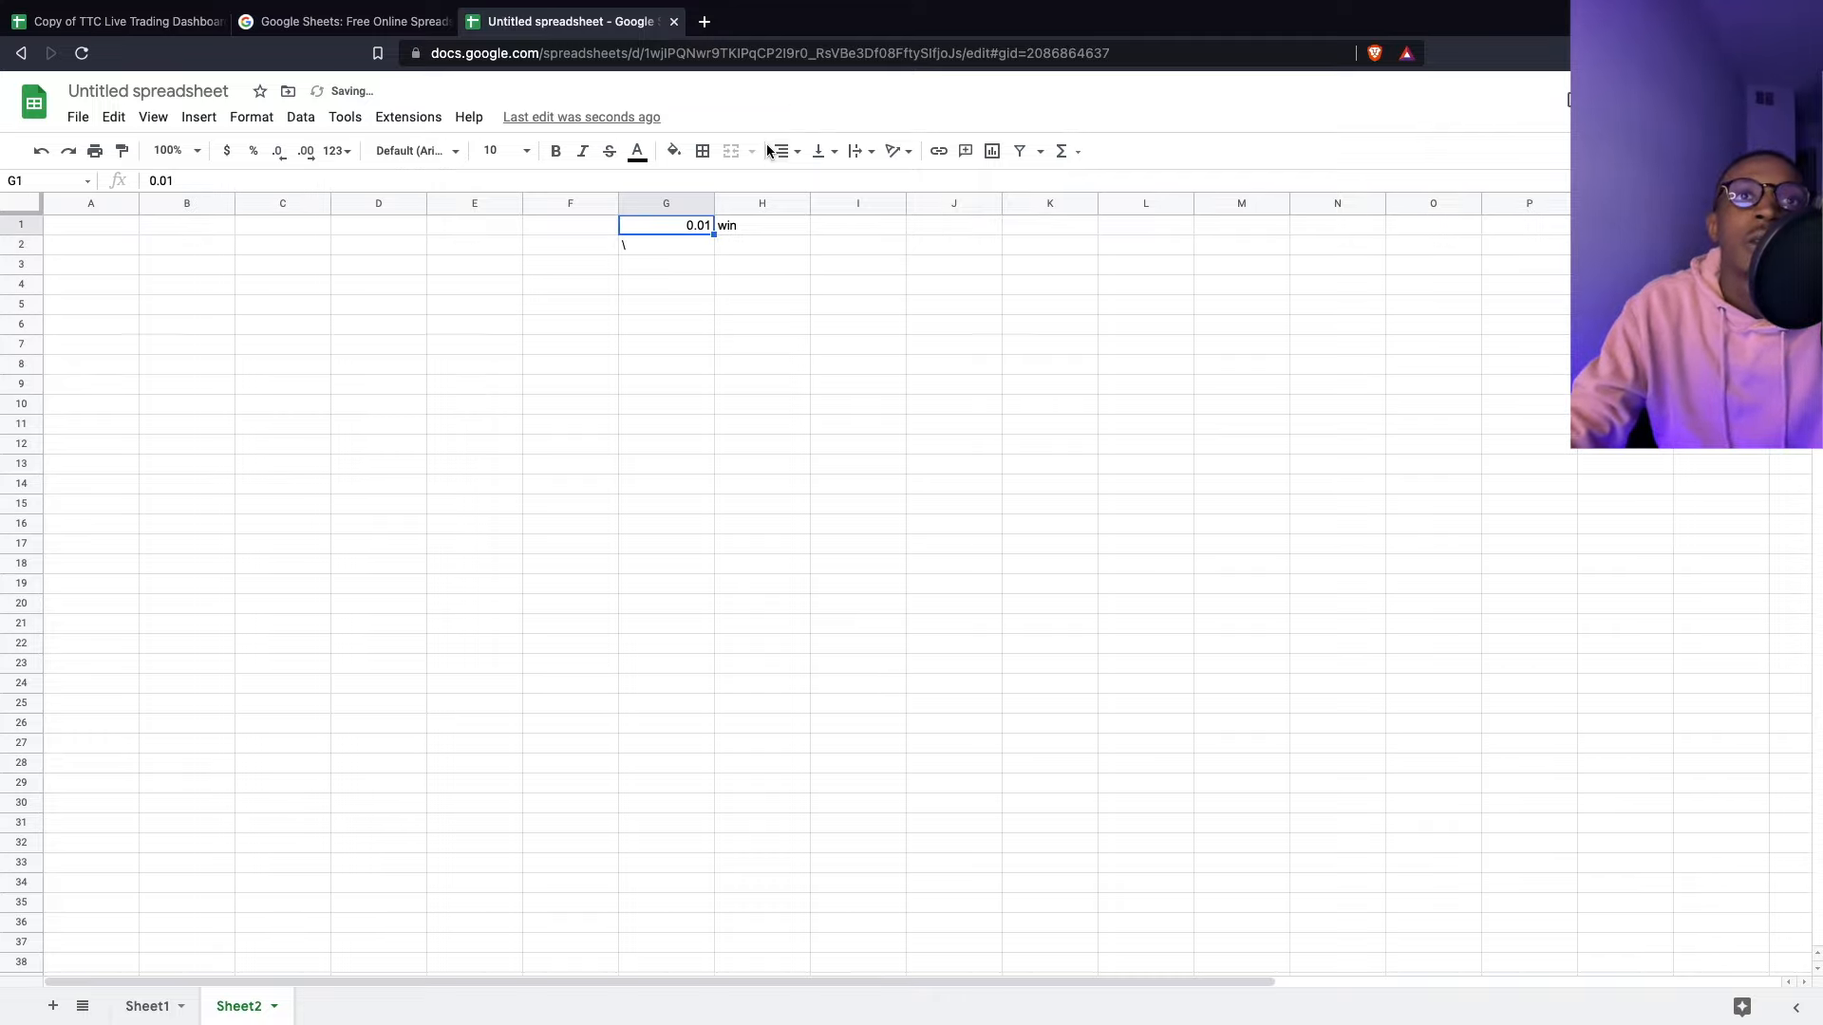
{"action": "type", "text": "0.01"}
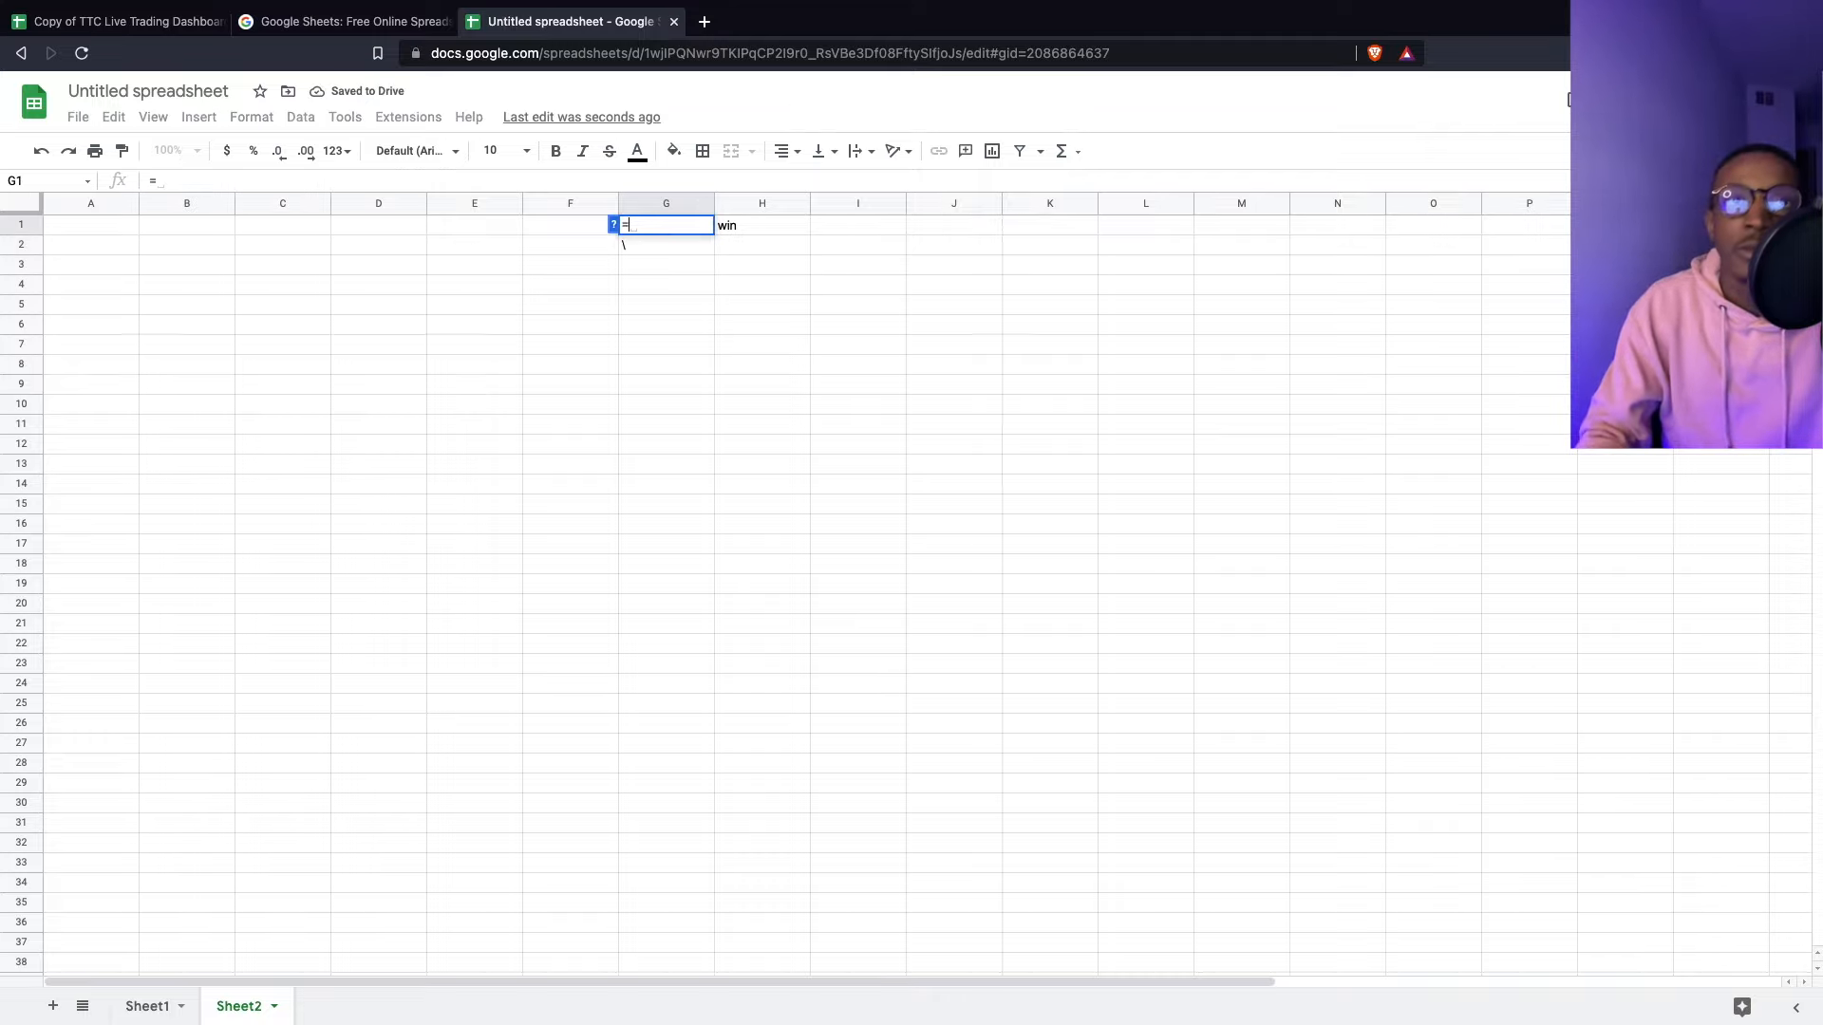
{"action": "key", "text": "Return"}
- Apply percent format to column G and enter 1% in G2
{"action": "left_click", "coordinate": [660, 200]}
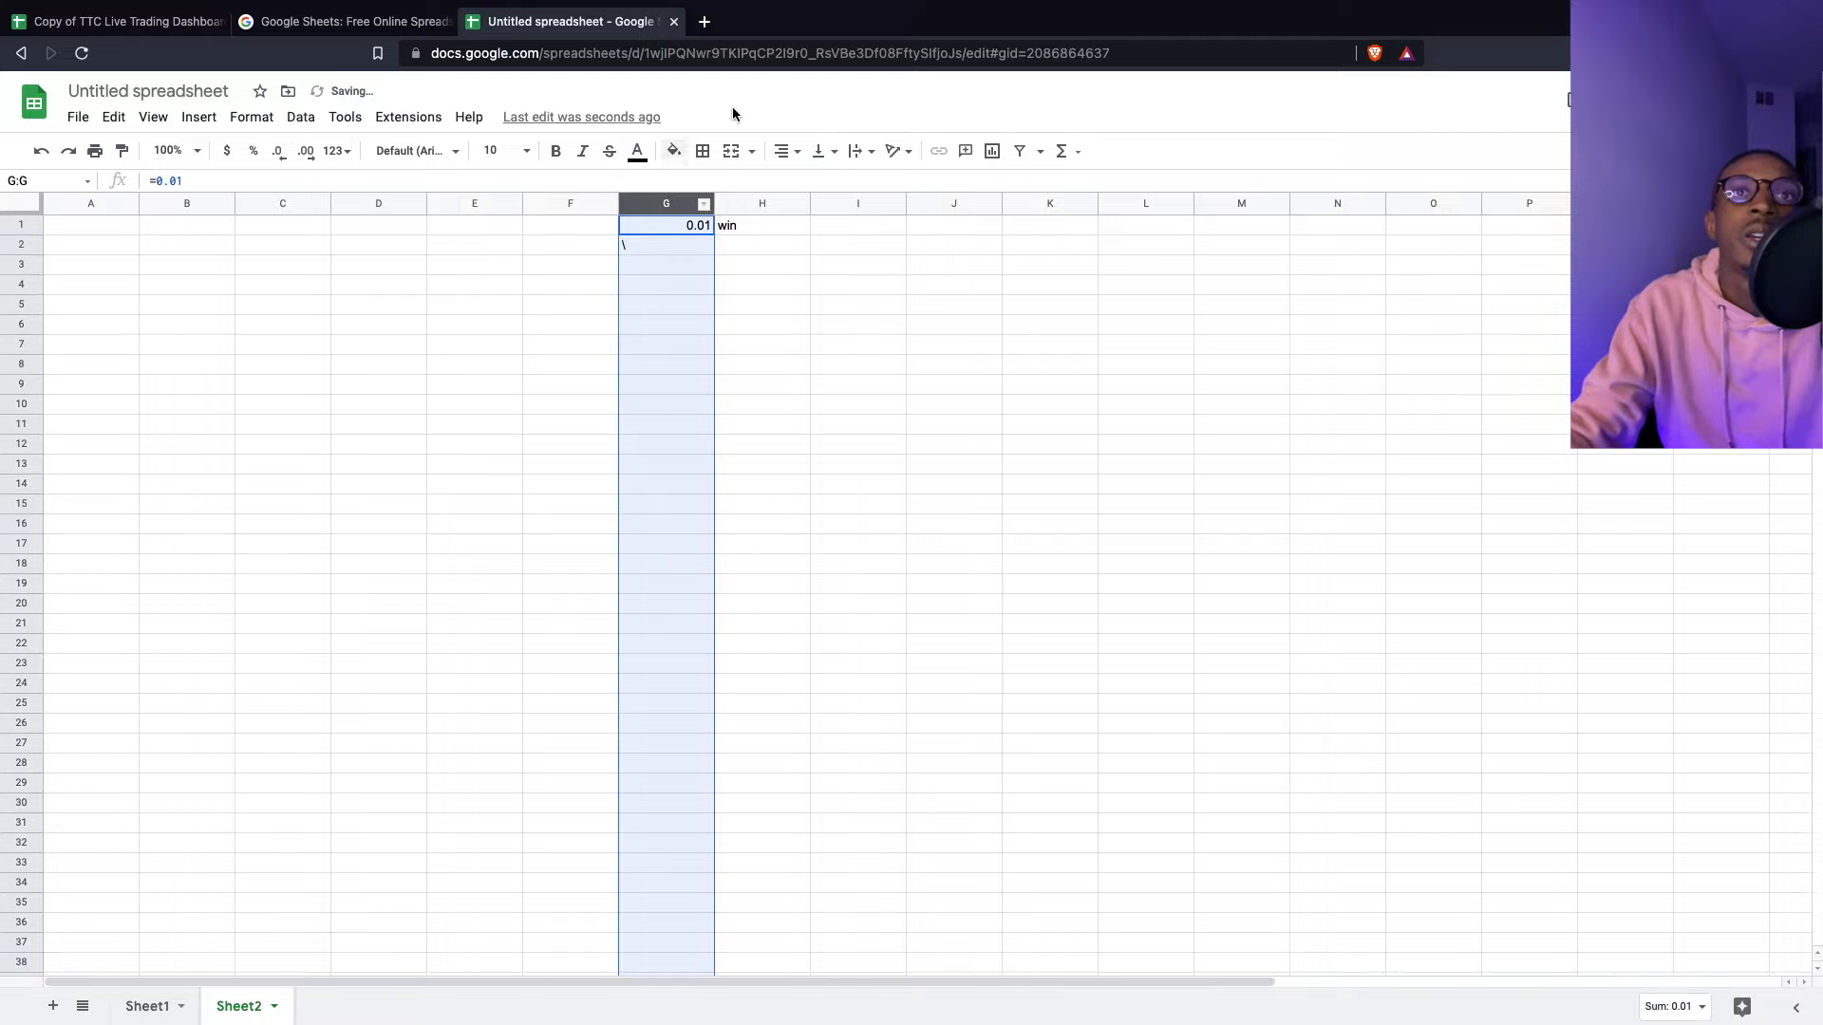
{"action": "left_click", "coordinate": [252, 151]}
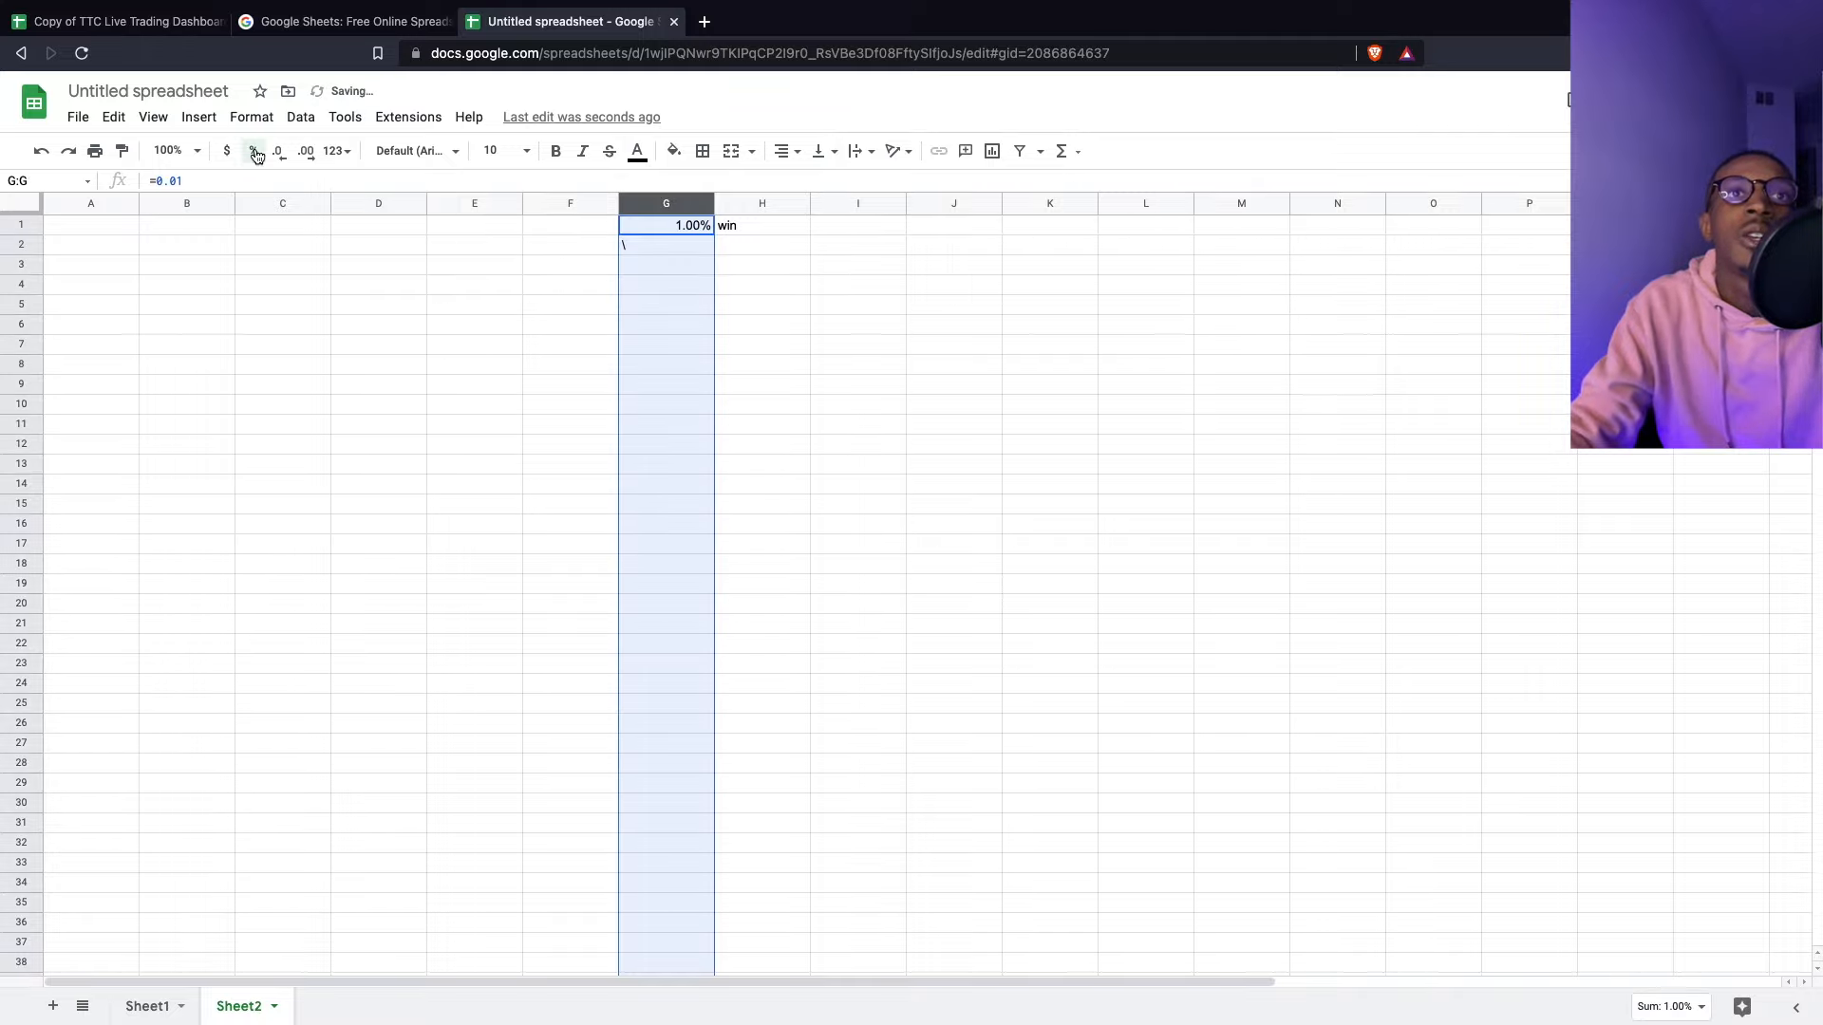
{"action": "left_click", "coordinate": [655, 244]}
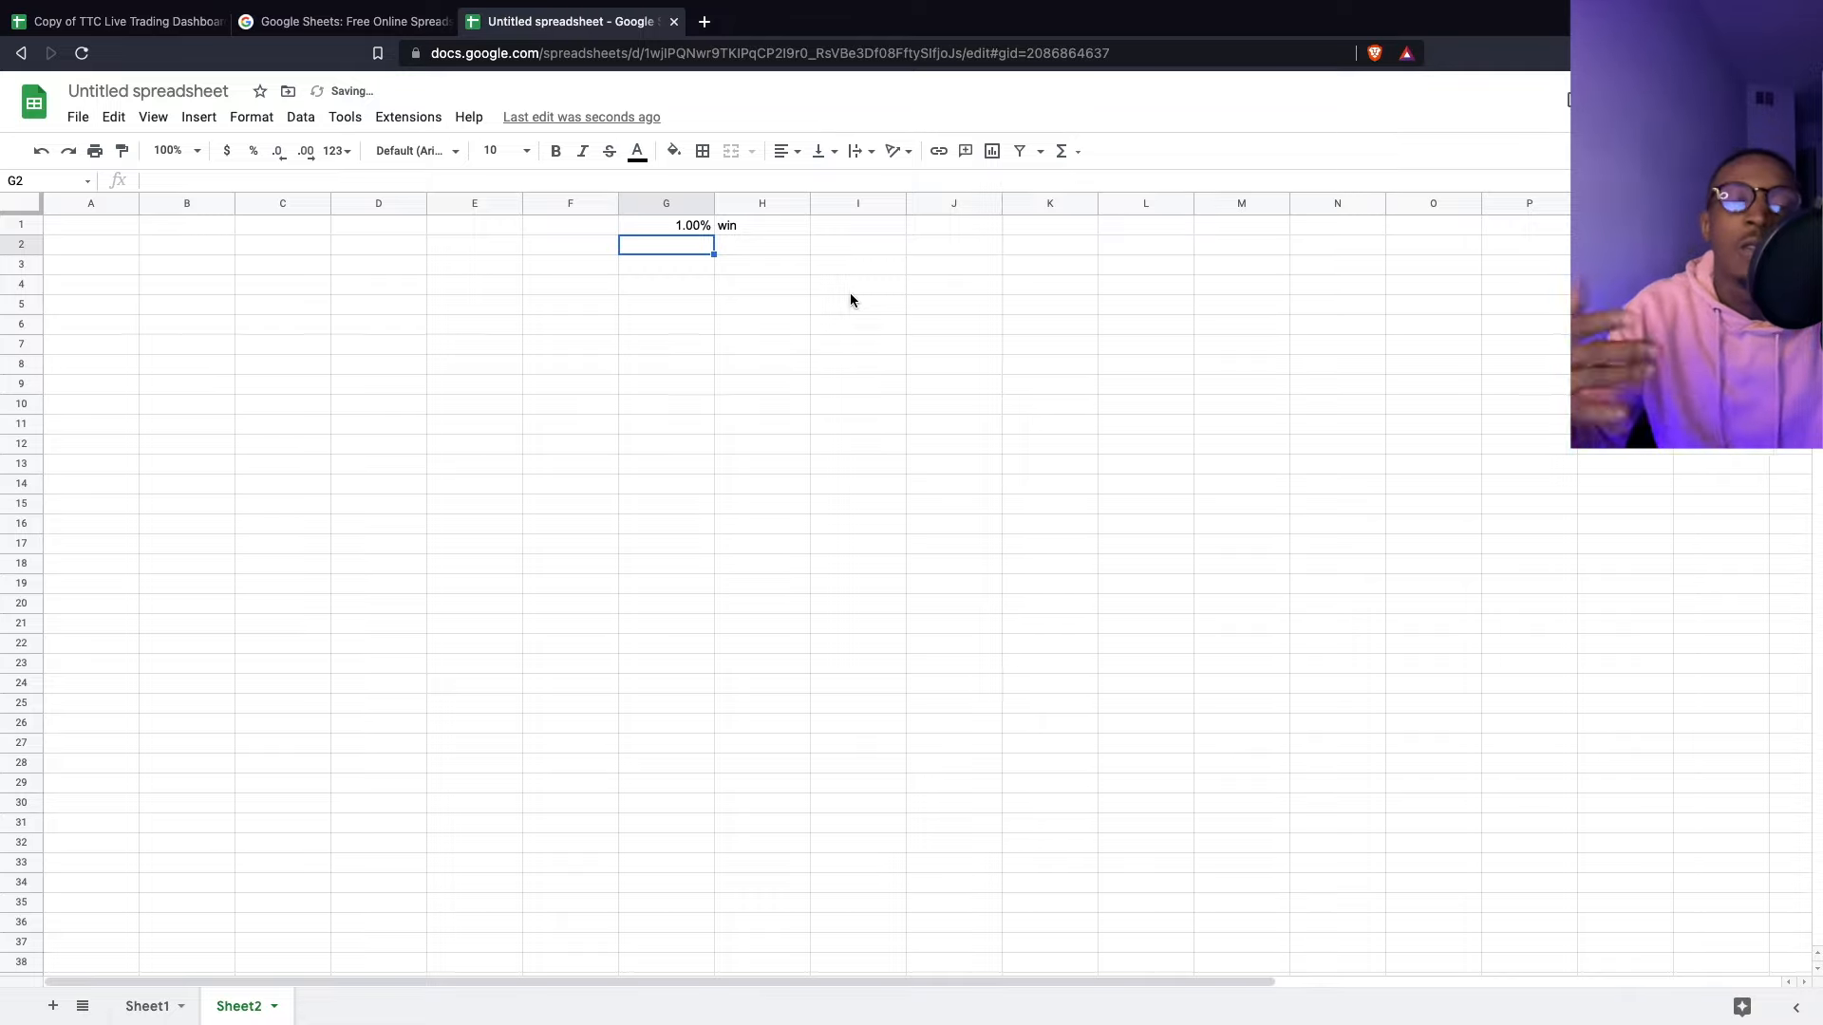
{"action": "type", "text": "1"}
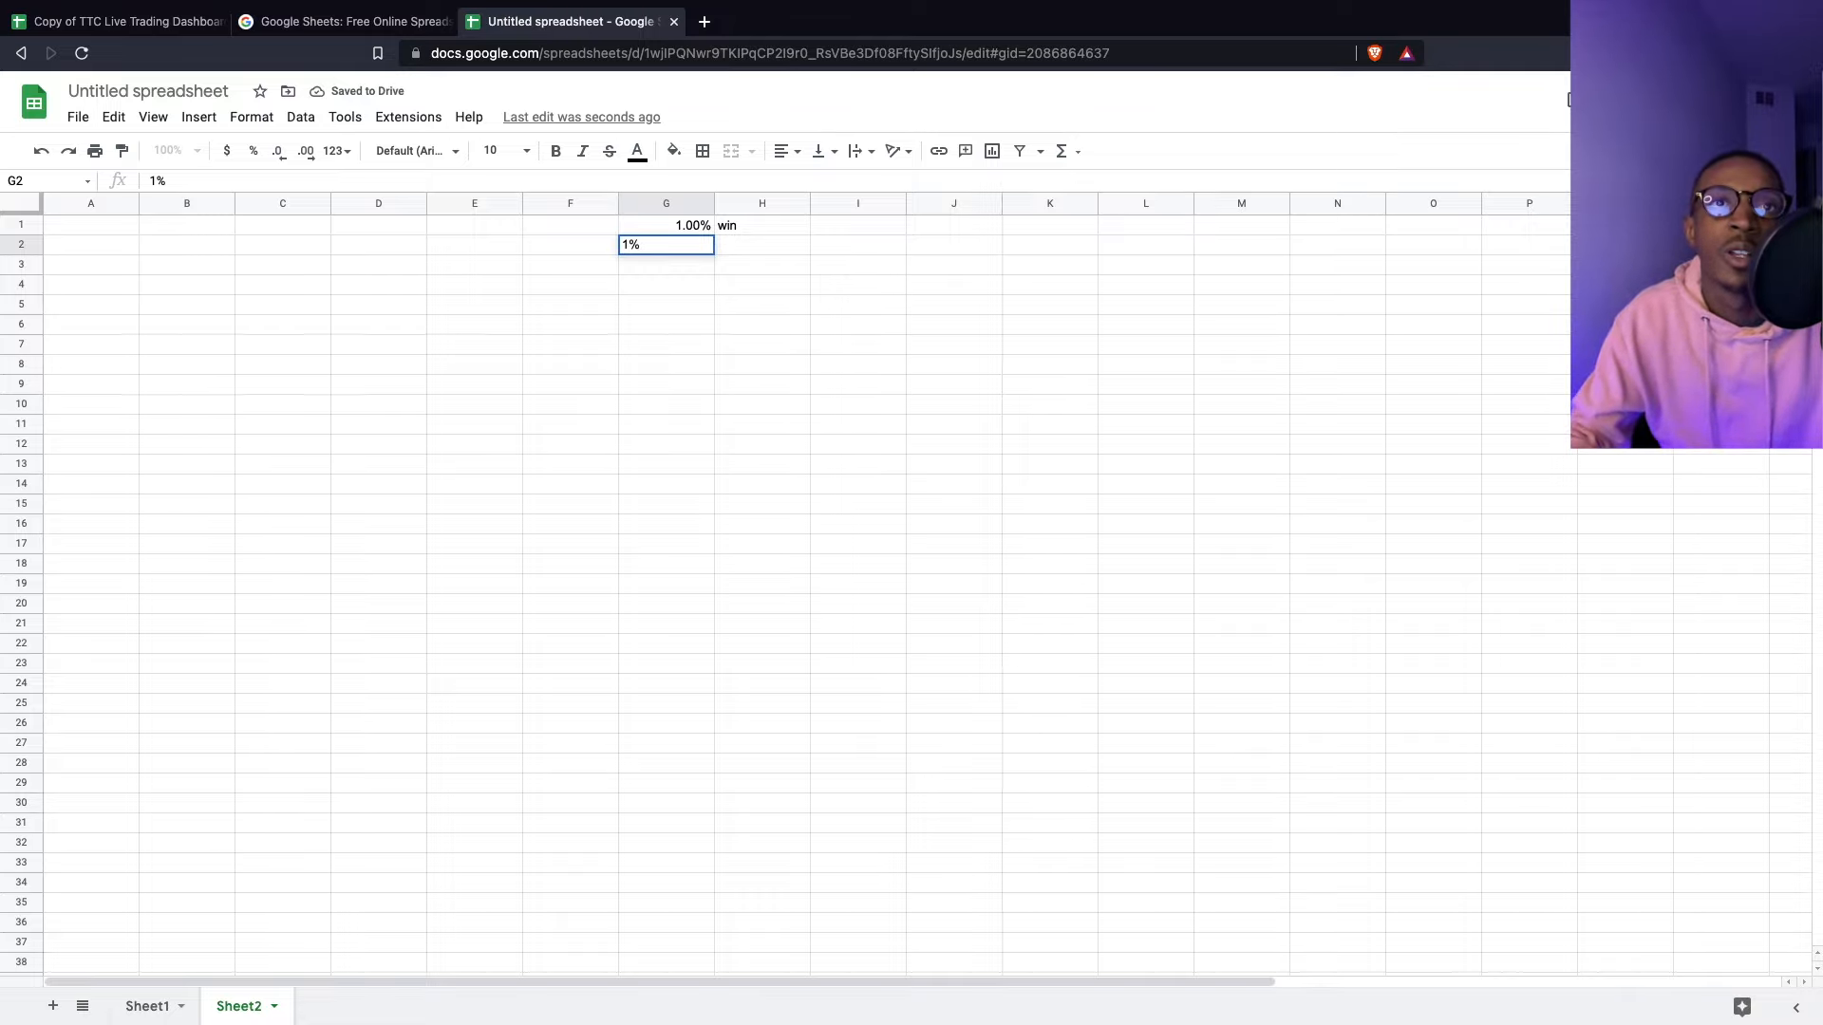
{"action": "key", "text": "Return"}
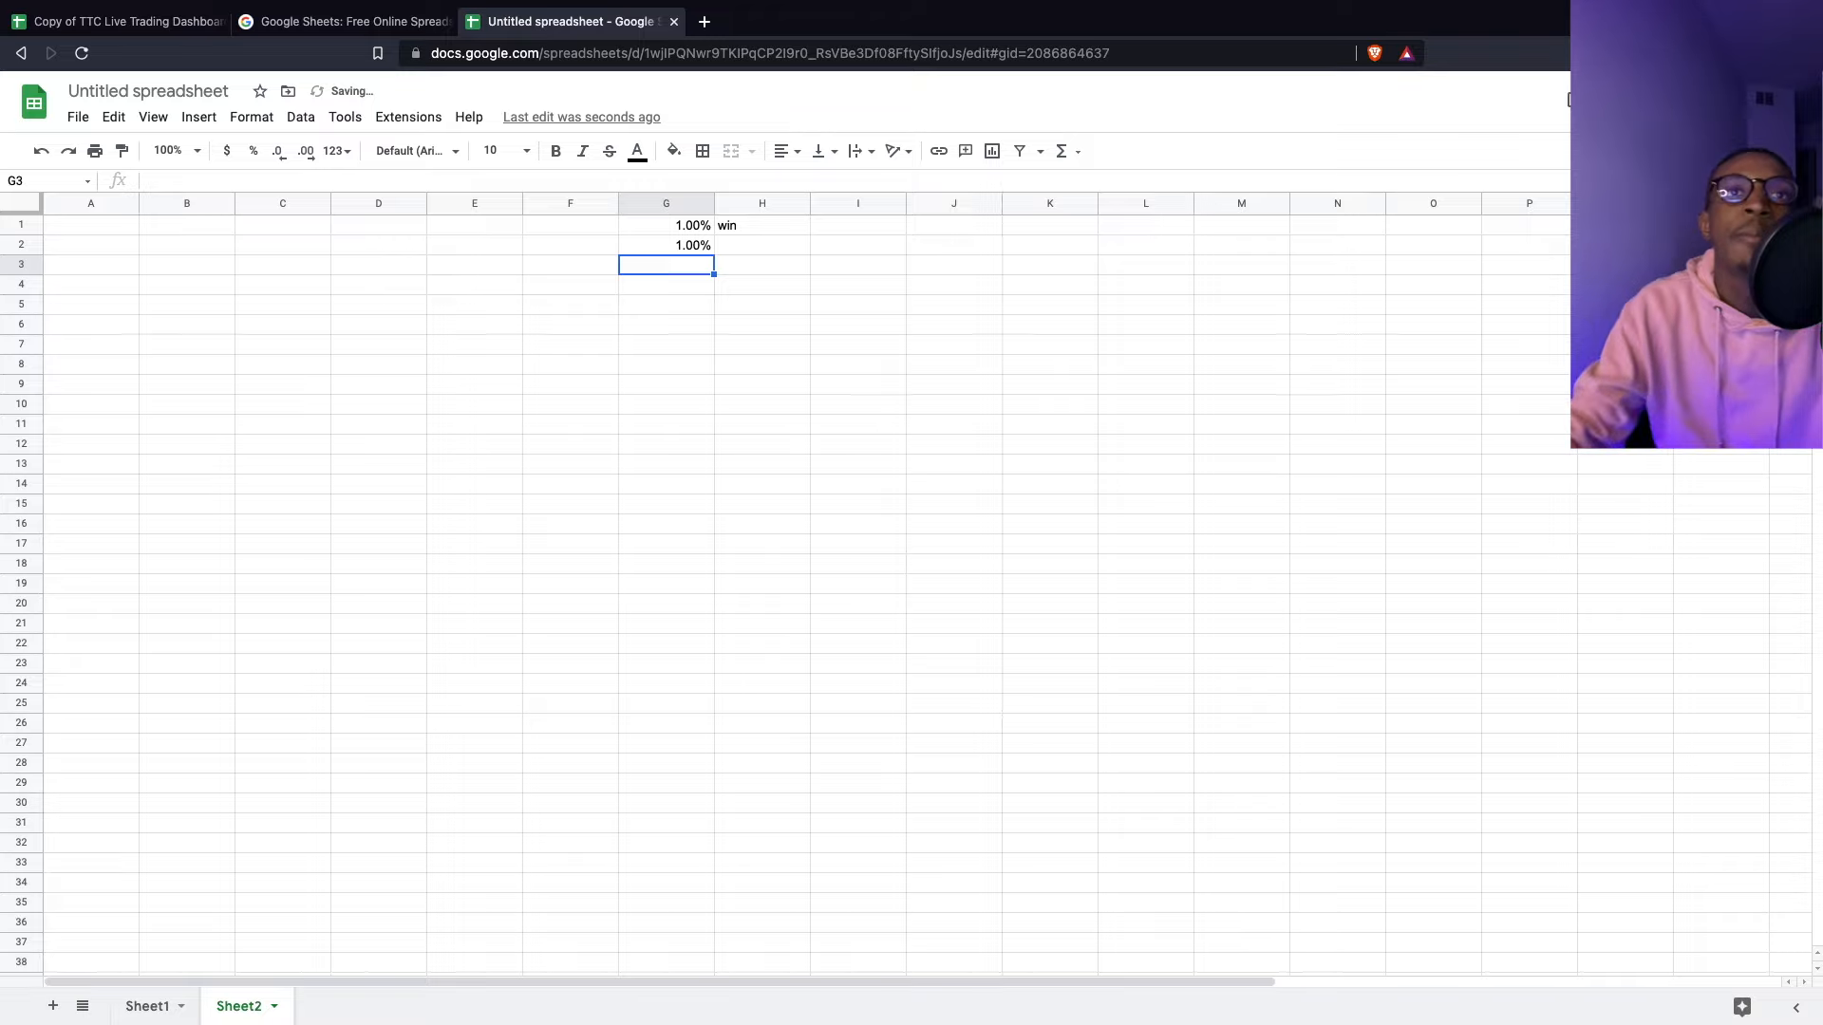
- Fill H1's win/breakeven/Loss formula down to H2 via the fill handle
{"action": "left_click", "coordinate": [746, 229]}
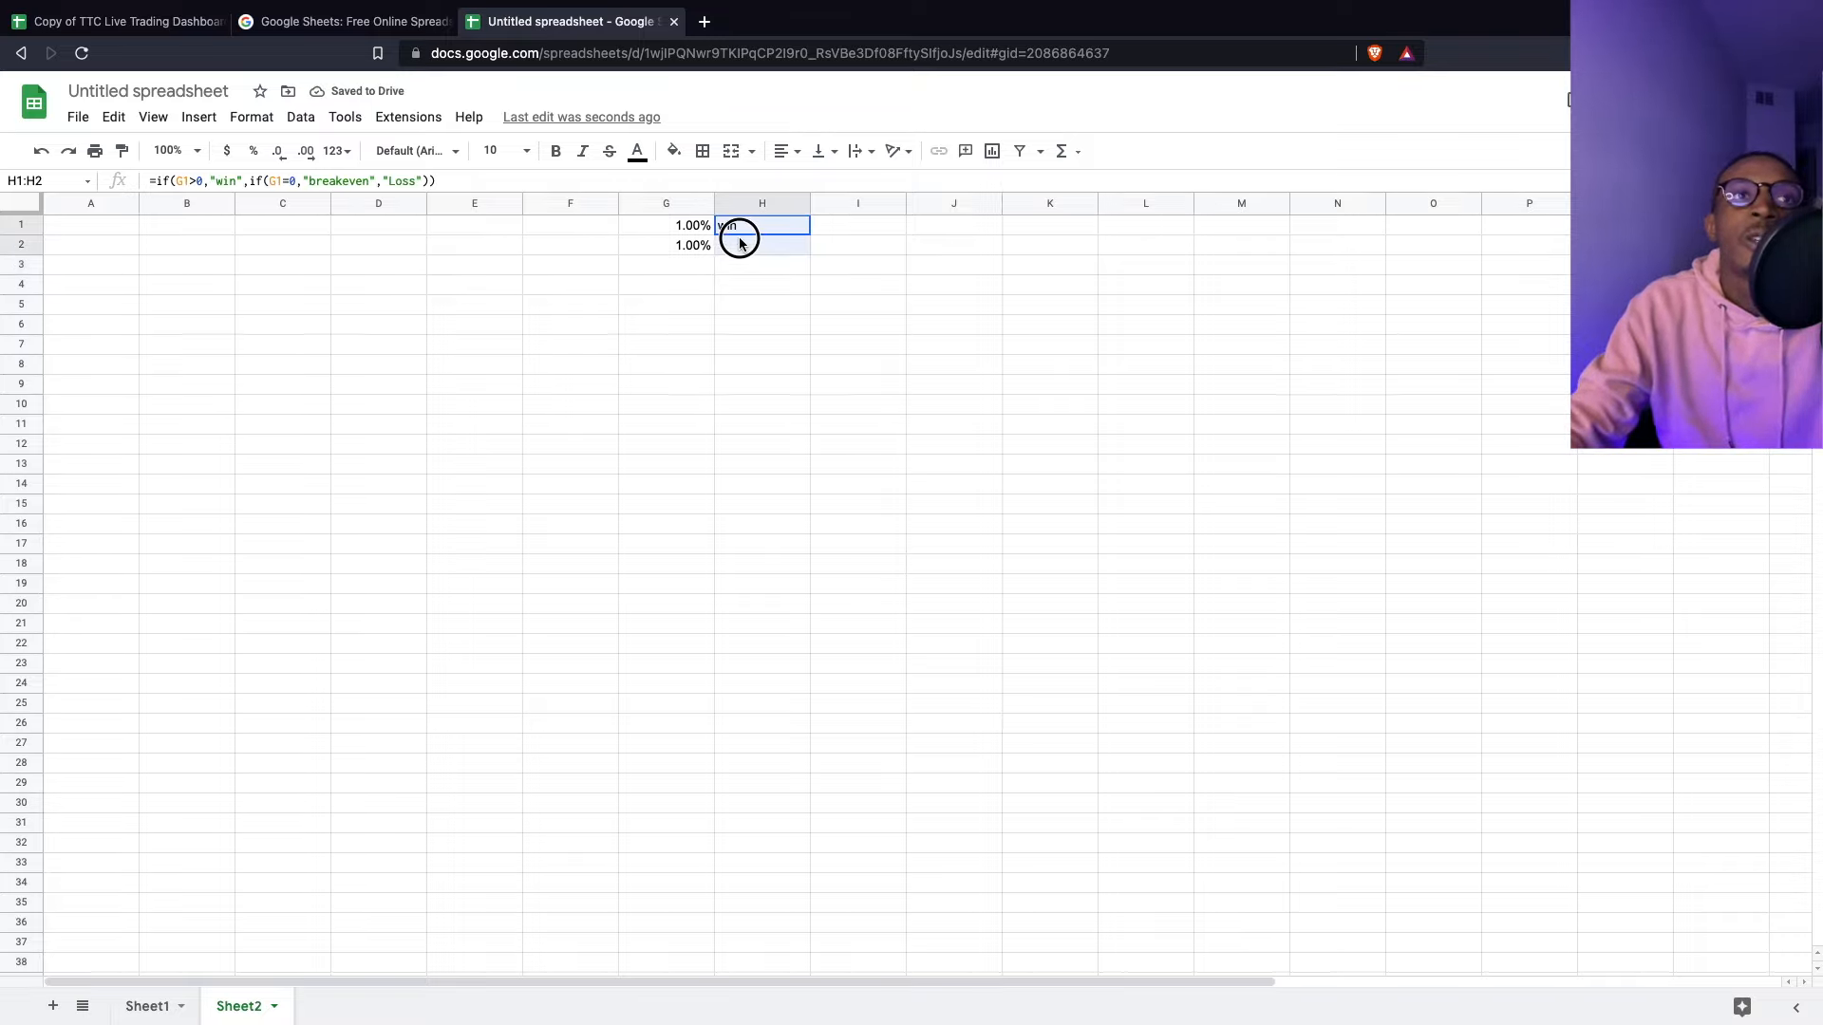
{"action": "double_click", "coordinate": [809, 236]}
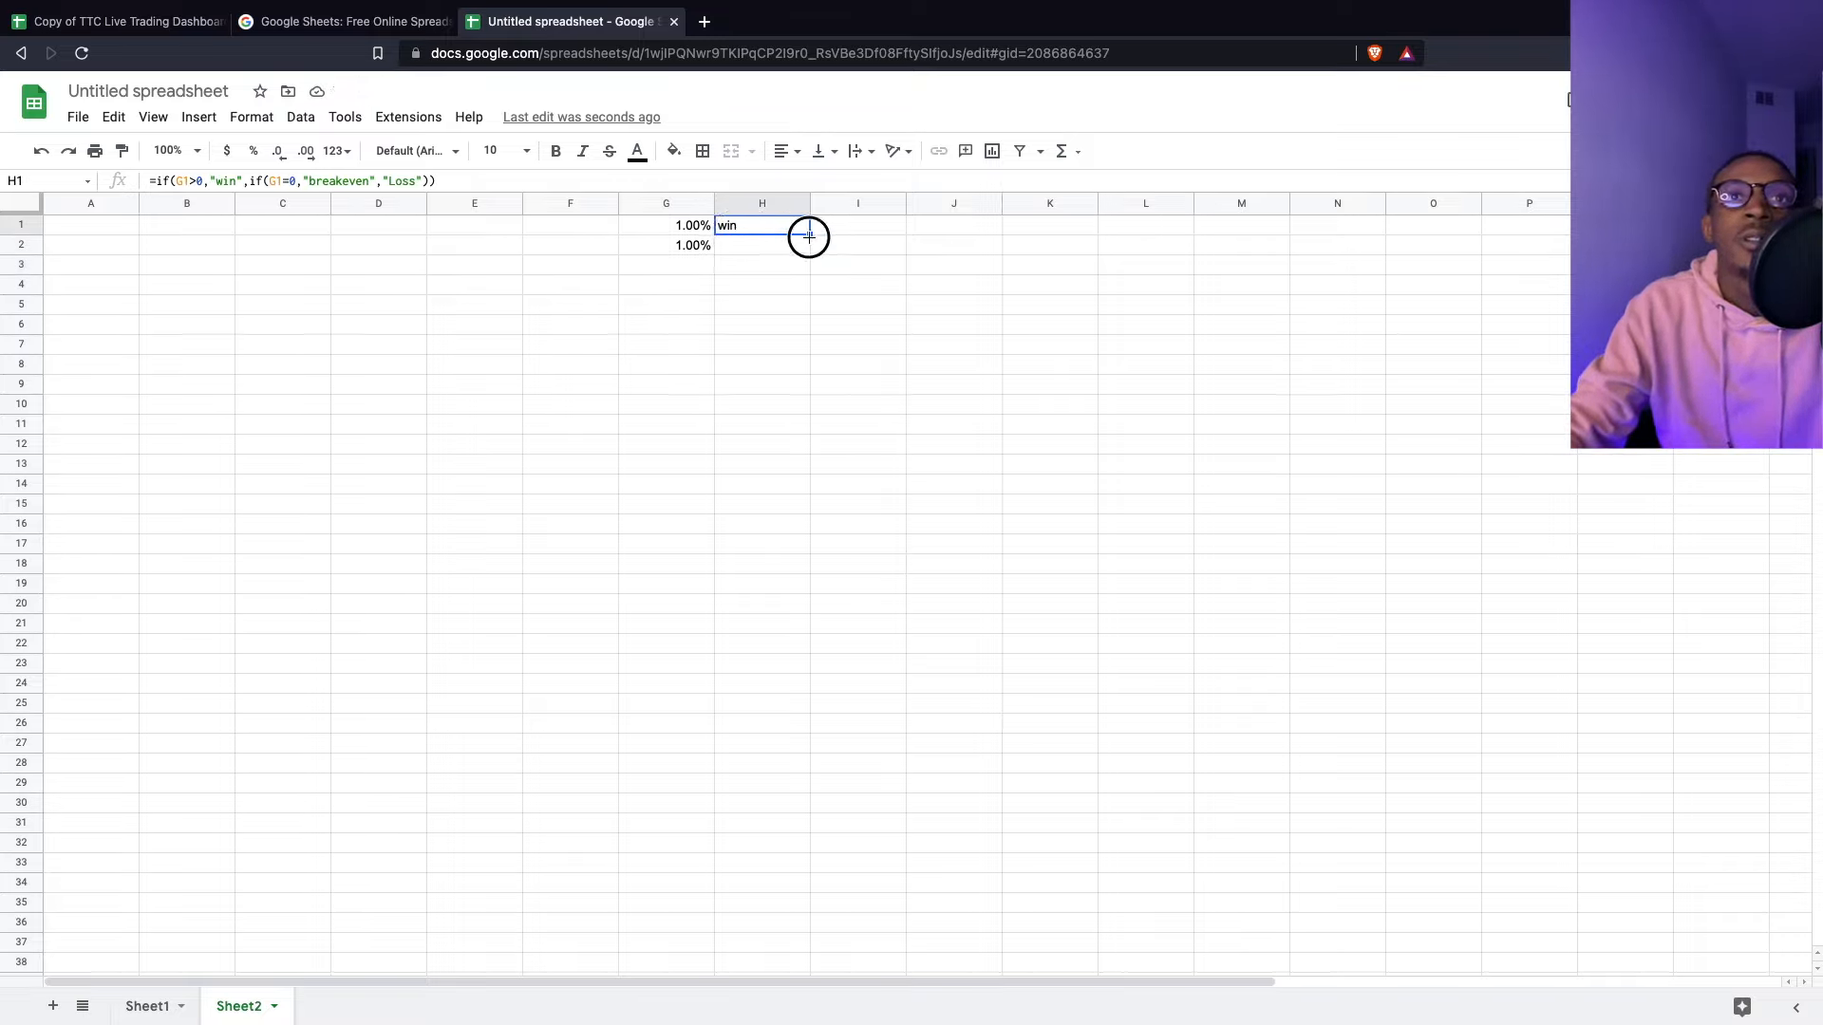
{"action": "left_click", "coordinate": [878, 229]}
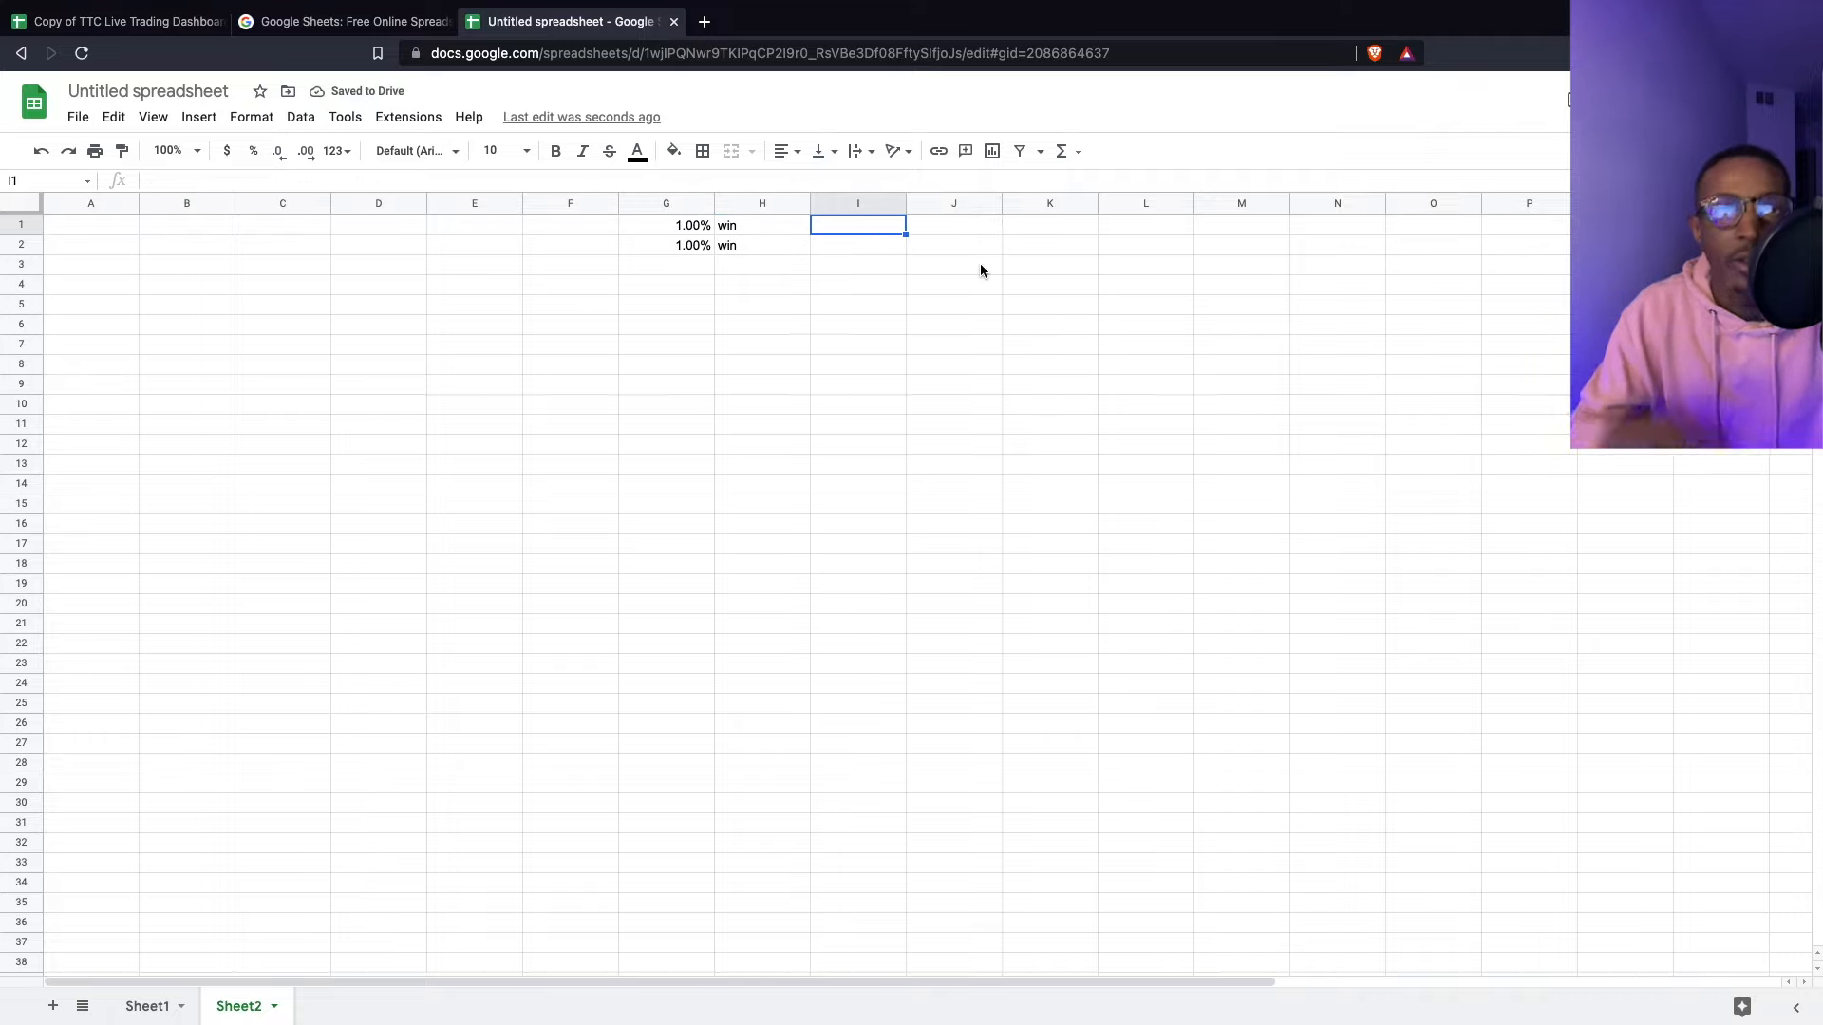
- Enter a 25000 starting balance in J1
{"action": "key", "text": "Right"}
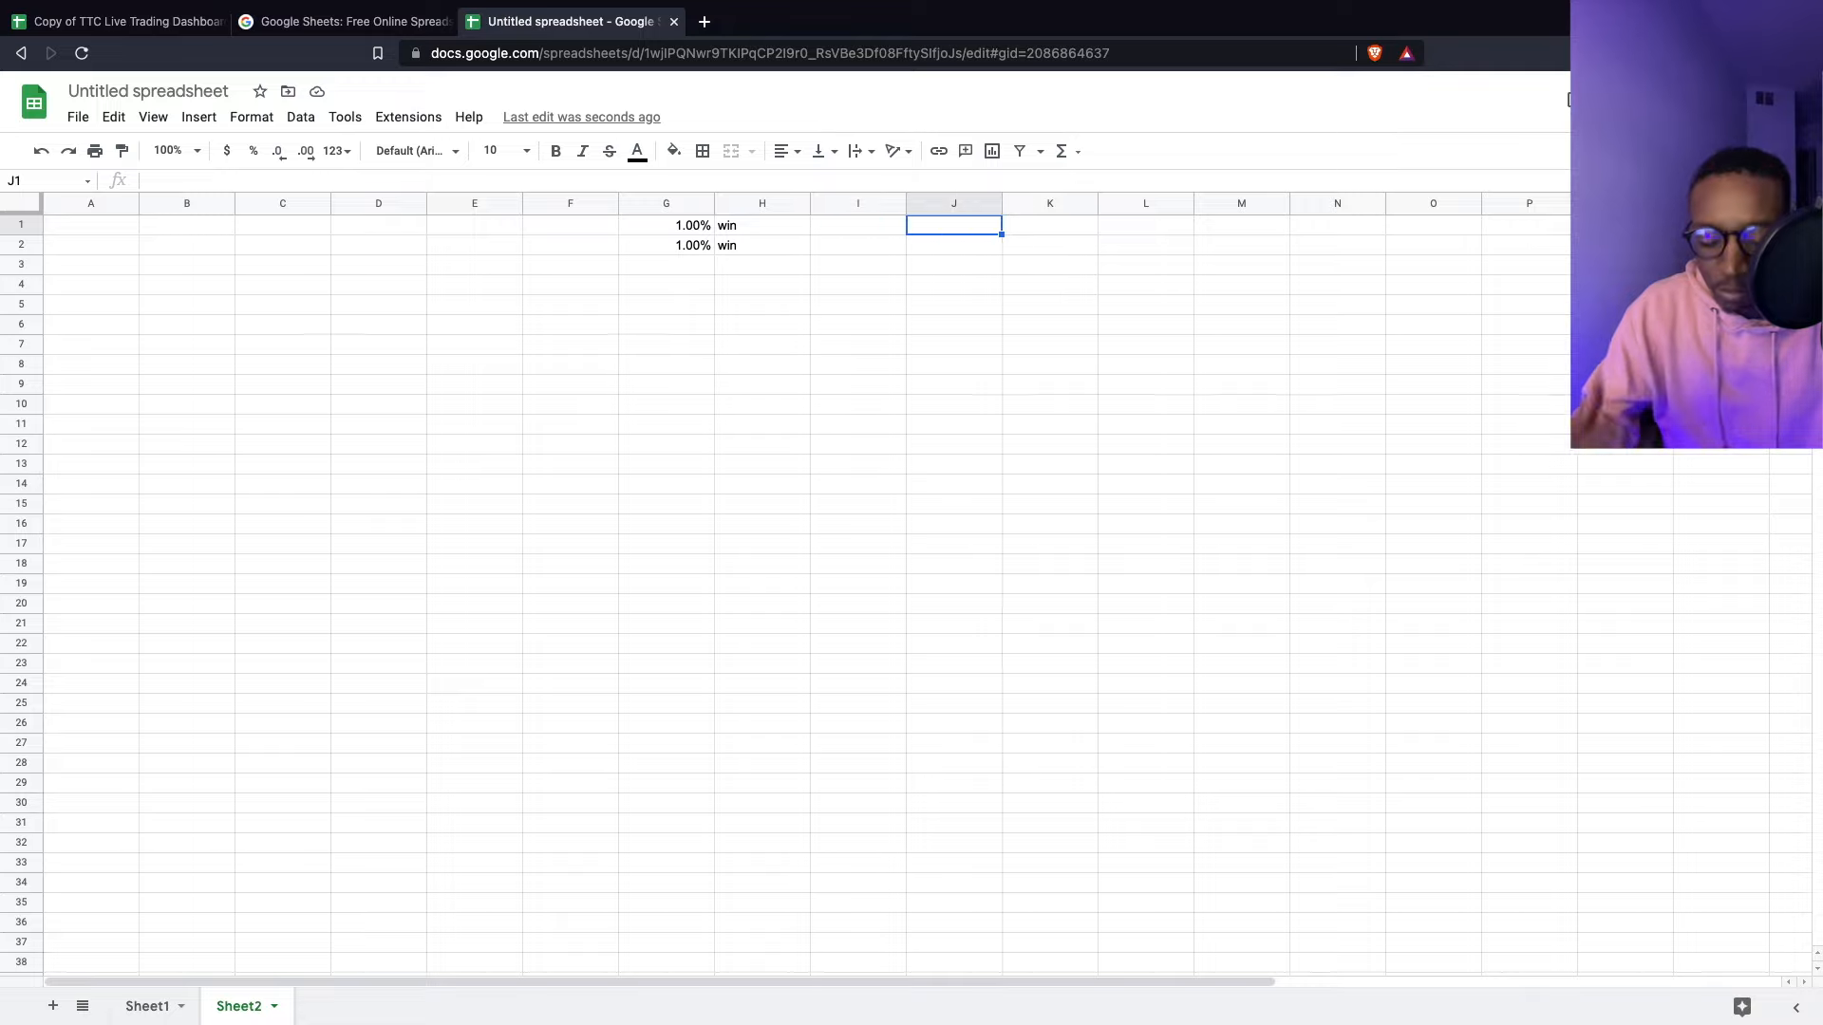
{"action": "type", "text": "100"}
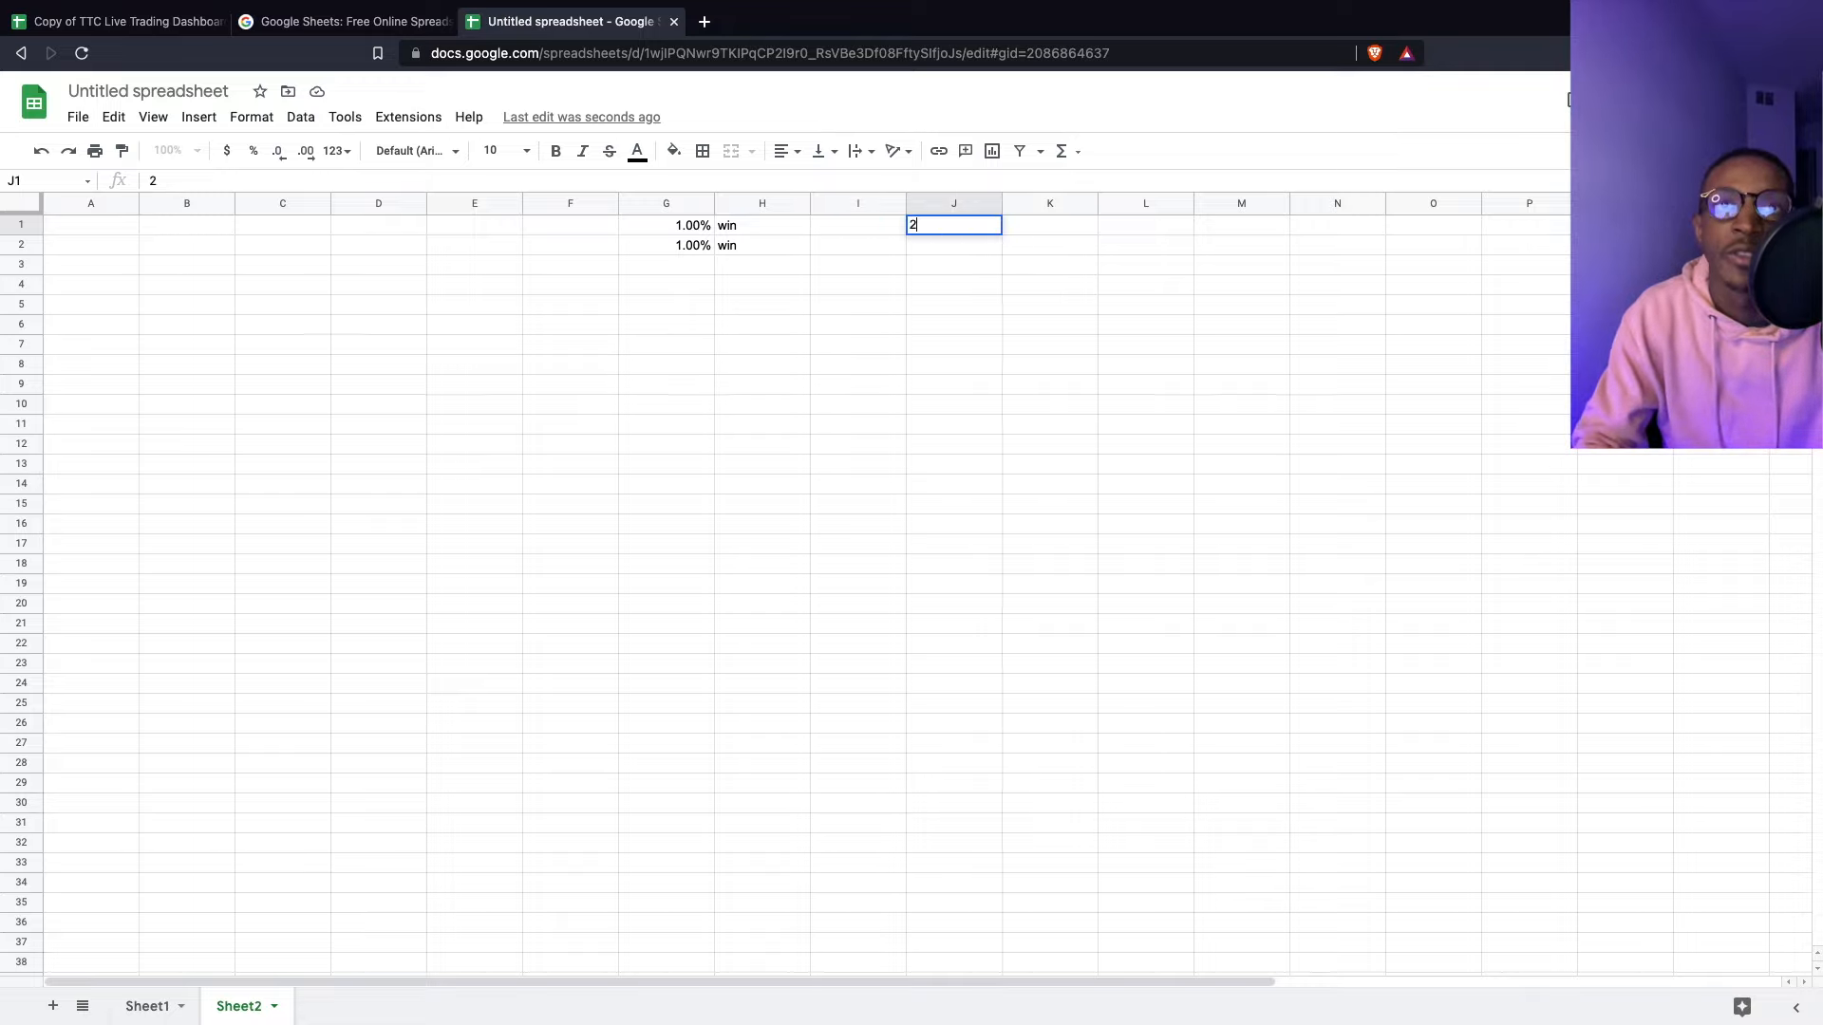
{"action": "key", "text": "BackSpace"}
{"action": "key", "text": "BackSpace"}
{"action": "key", "text": "BackSpace"}
{"action": "type", "text": "25000"}
{"action": "key", "text": "Return"}
- Enter =J1*(1+G1) in I1 so it shows 25250, dismissing the autofill suggestion
{"action": "key", "text": "Left"}
{"action": "key", "text": "Up"}
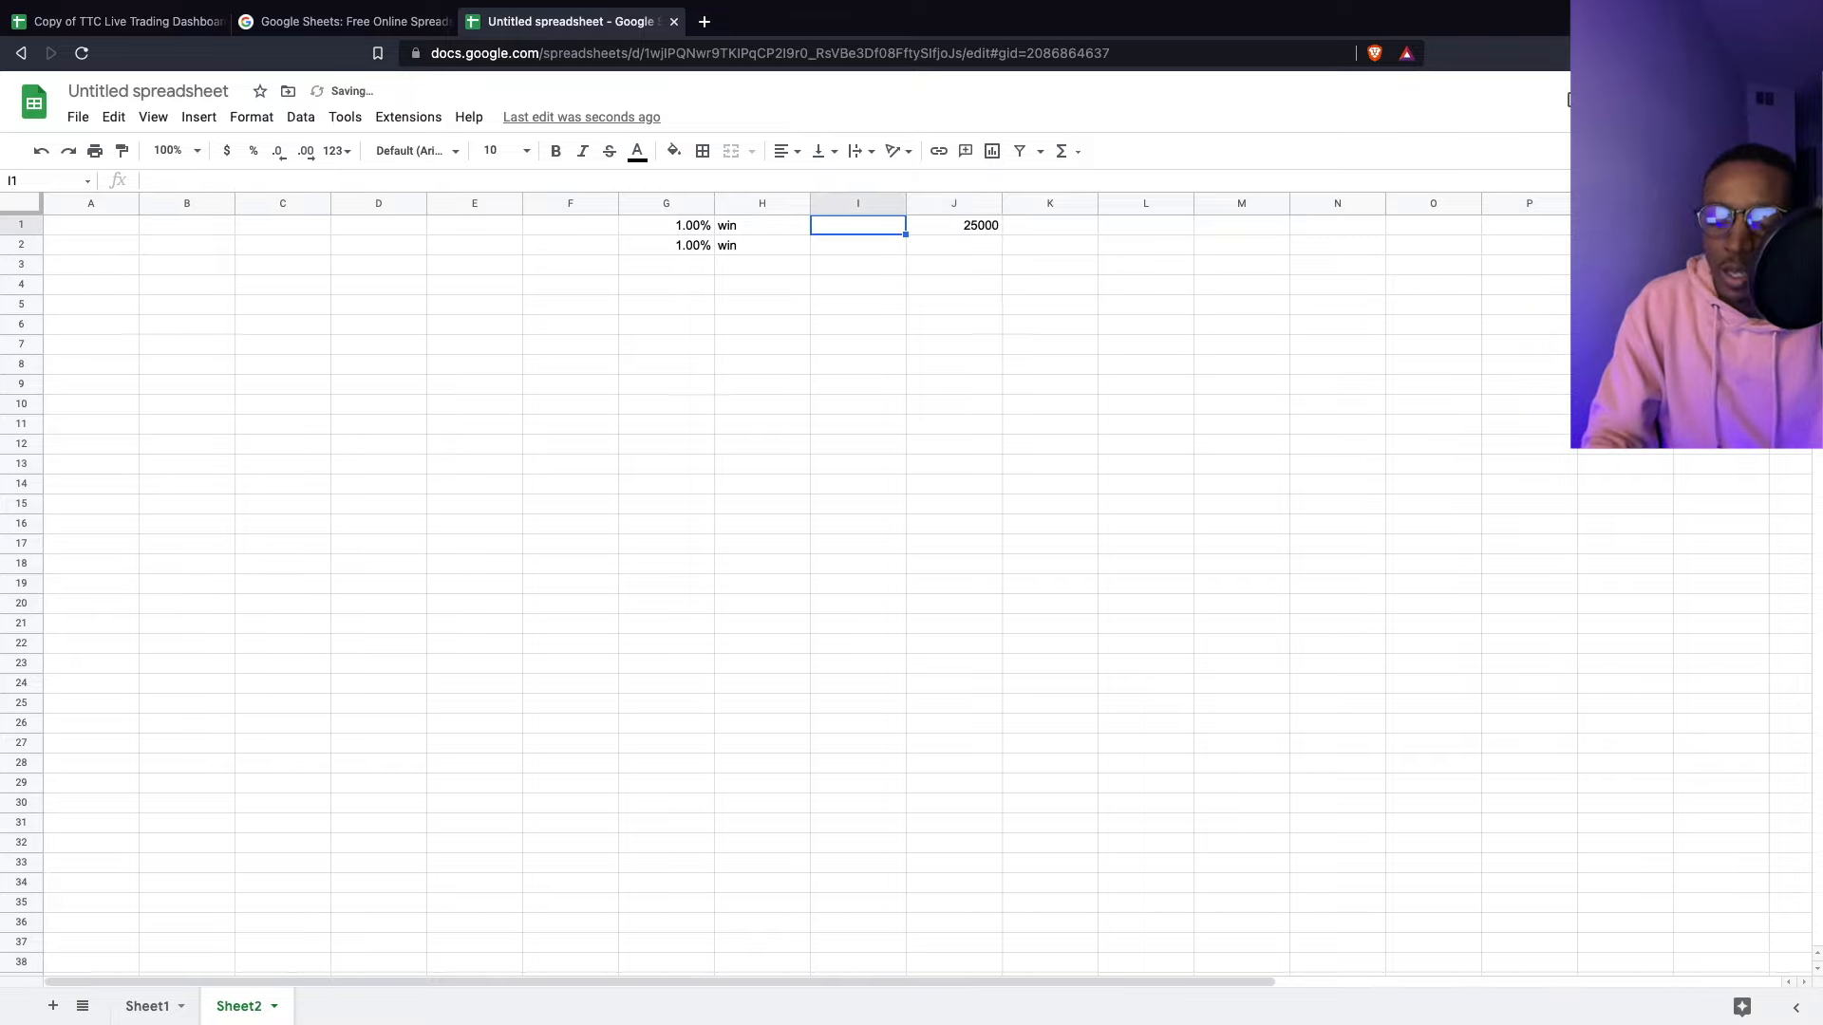
{"action": "type", "text": "="}
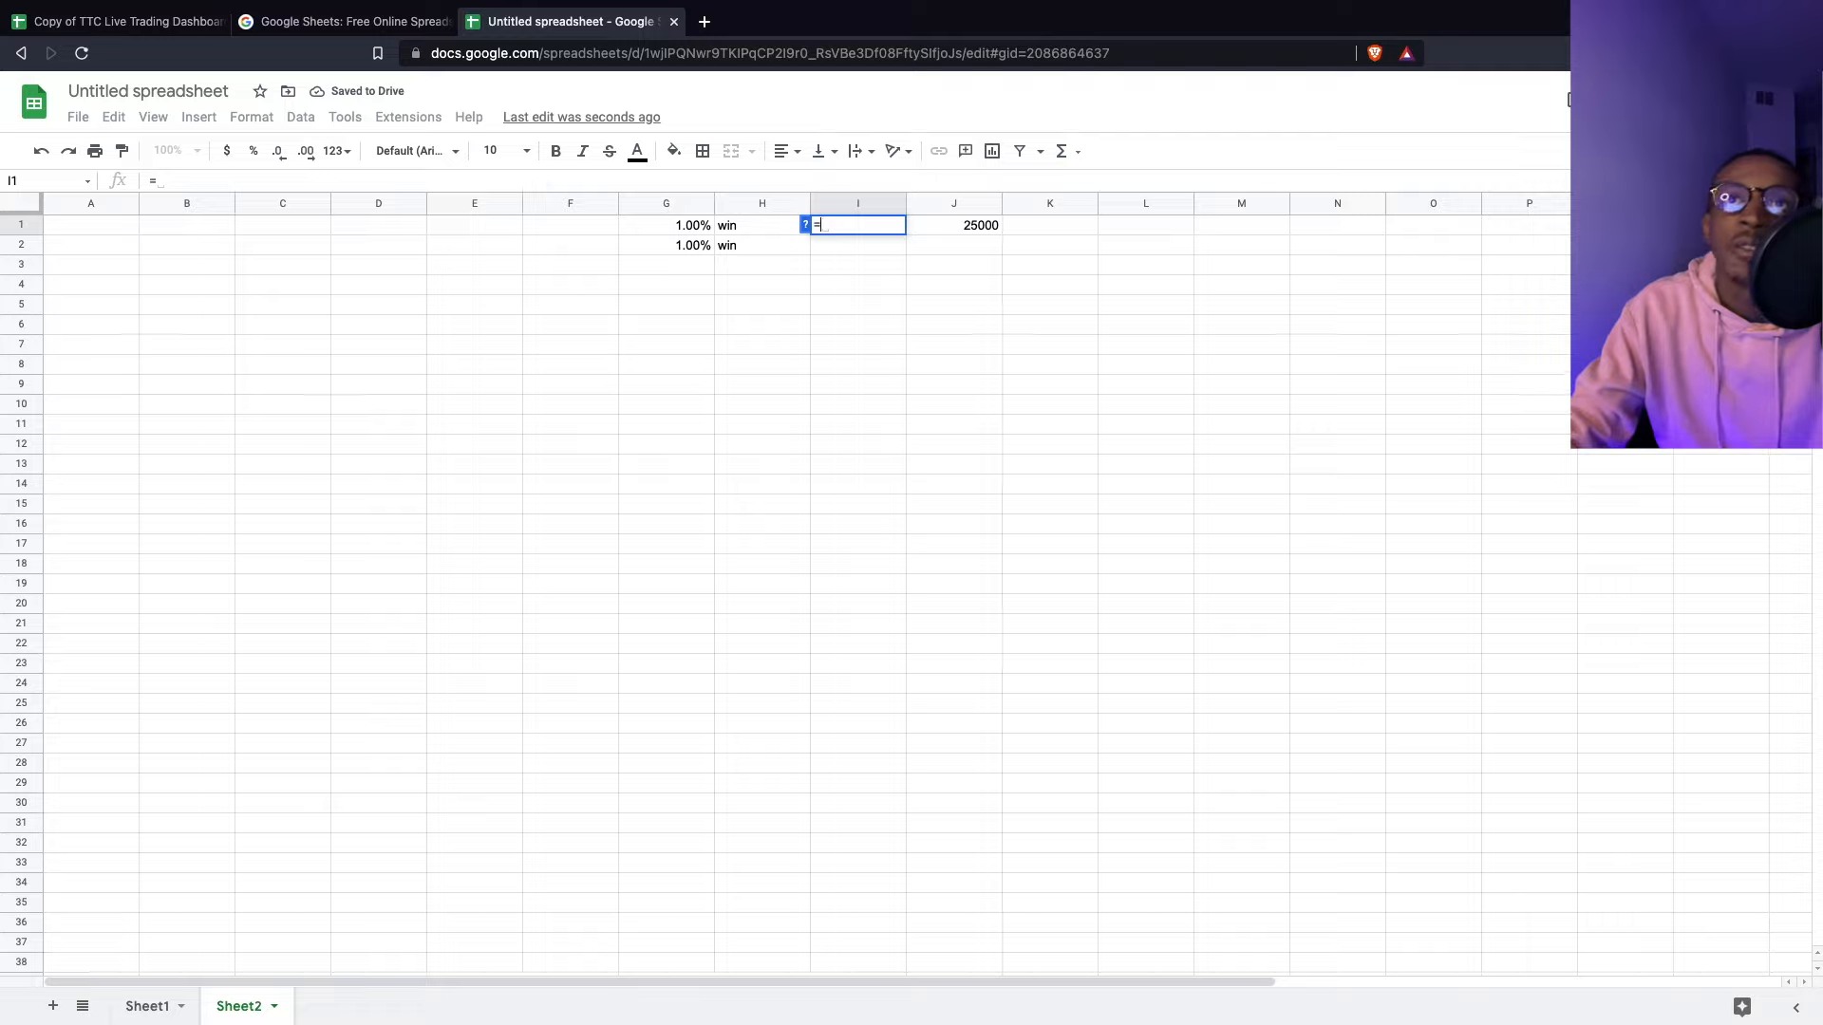
{"action": "left_click", "coordinate": [970, 225]}
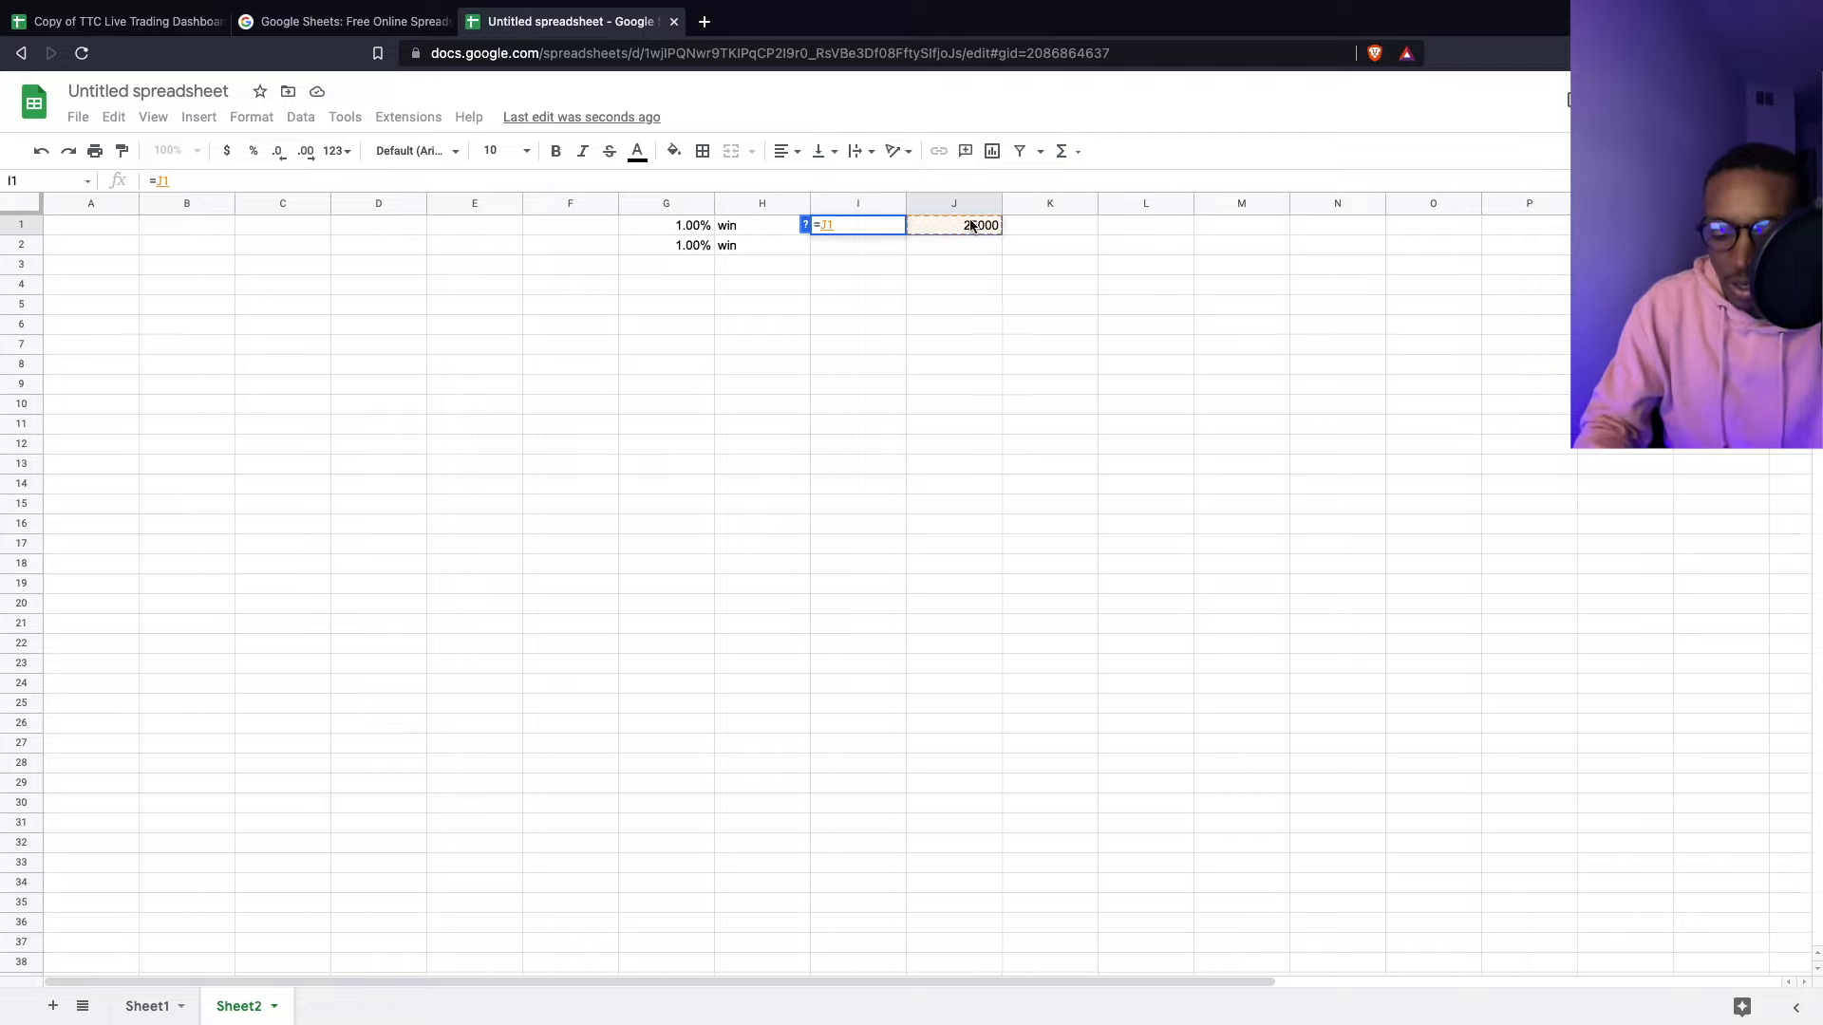
{"action": "type", "text": "*"}
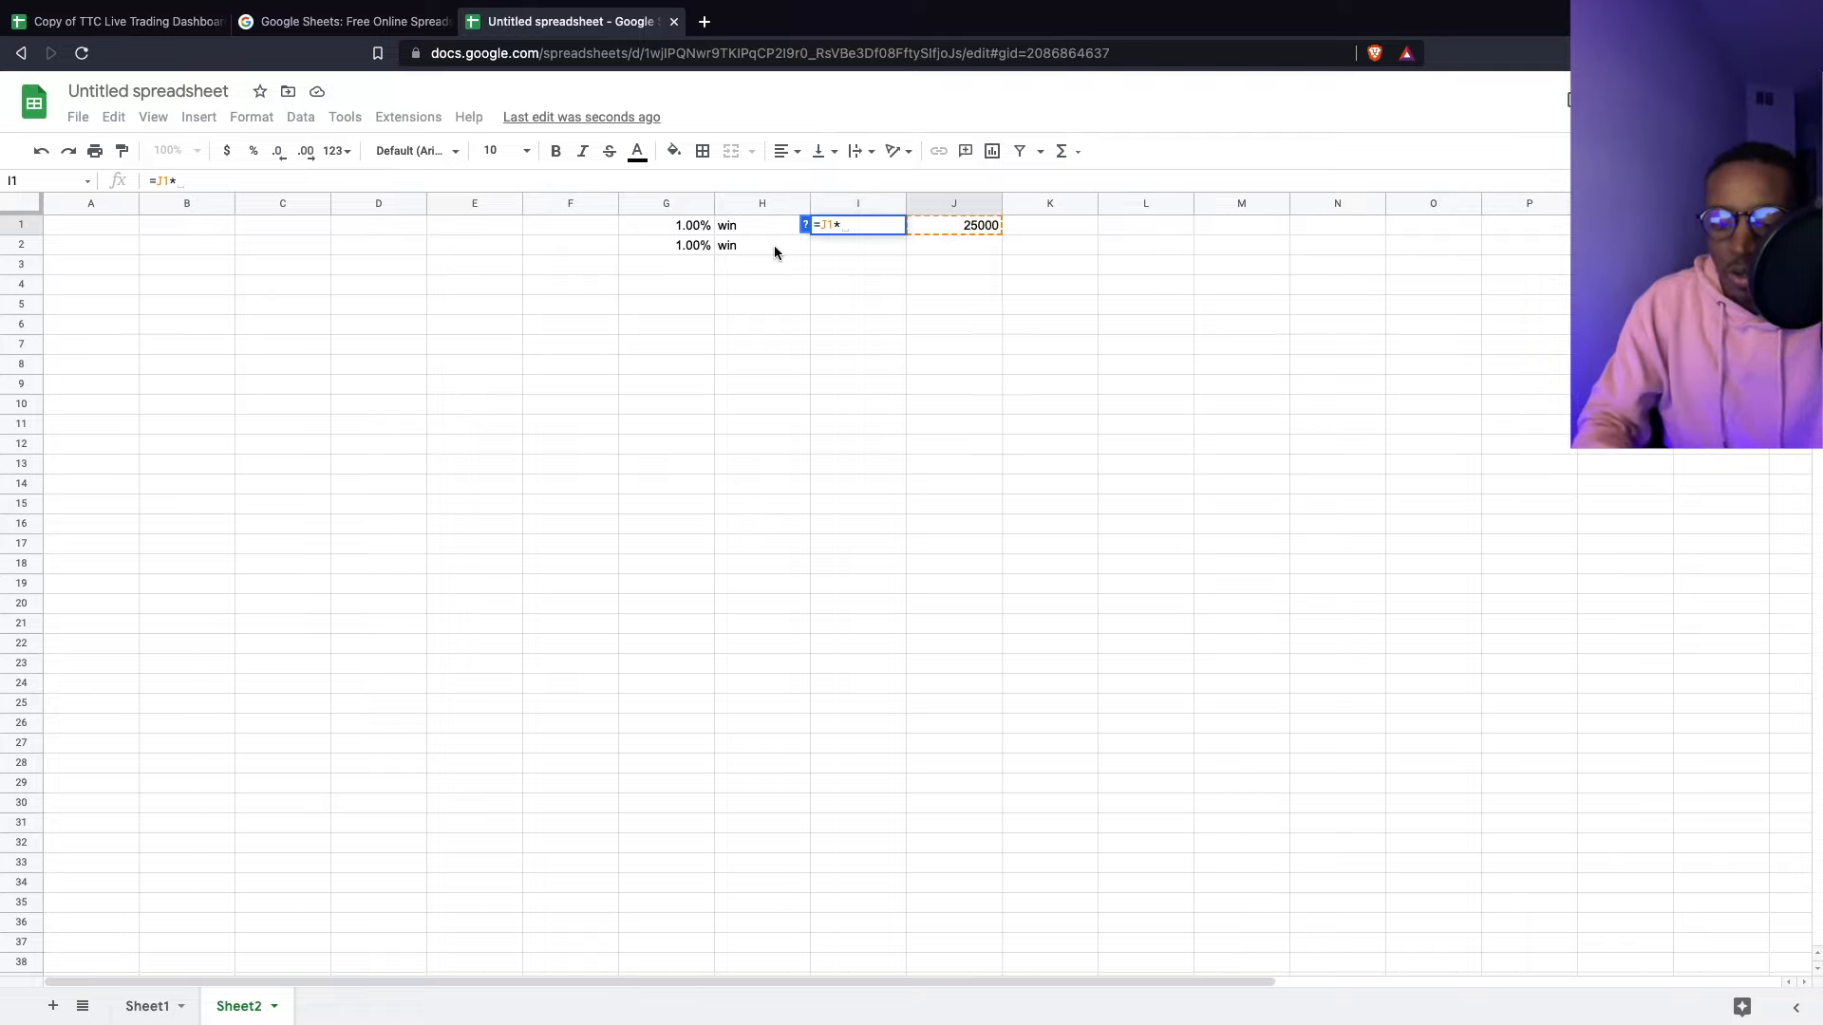
{"action": "type", "text": "(1+"}
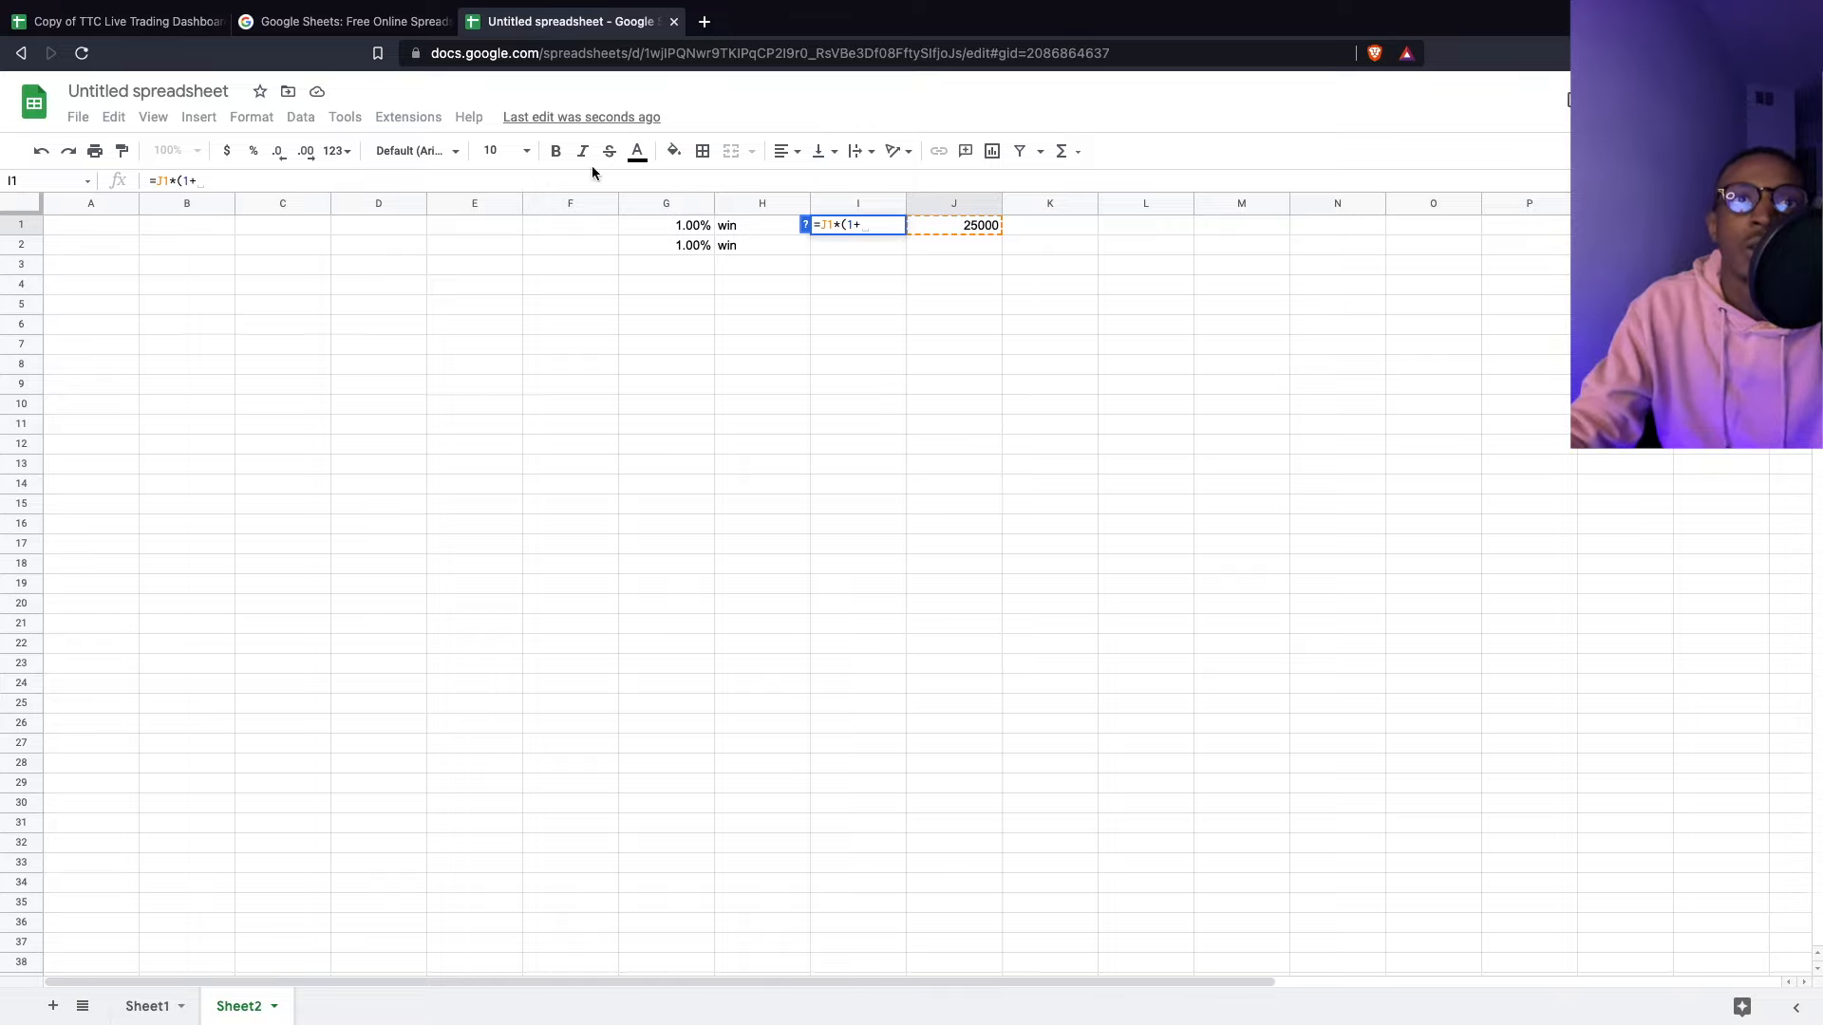
{"action": "left_click", "coordinate": [657, 230]}
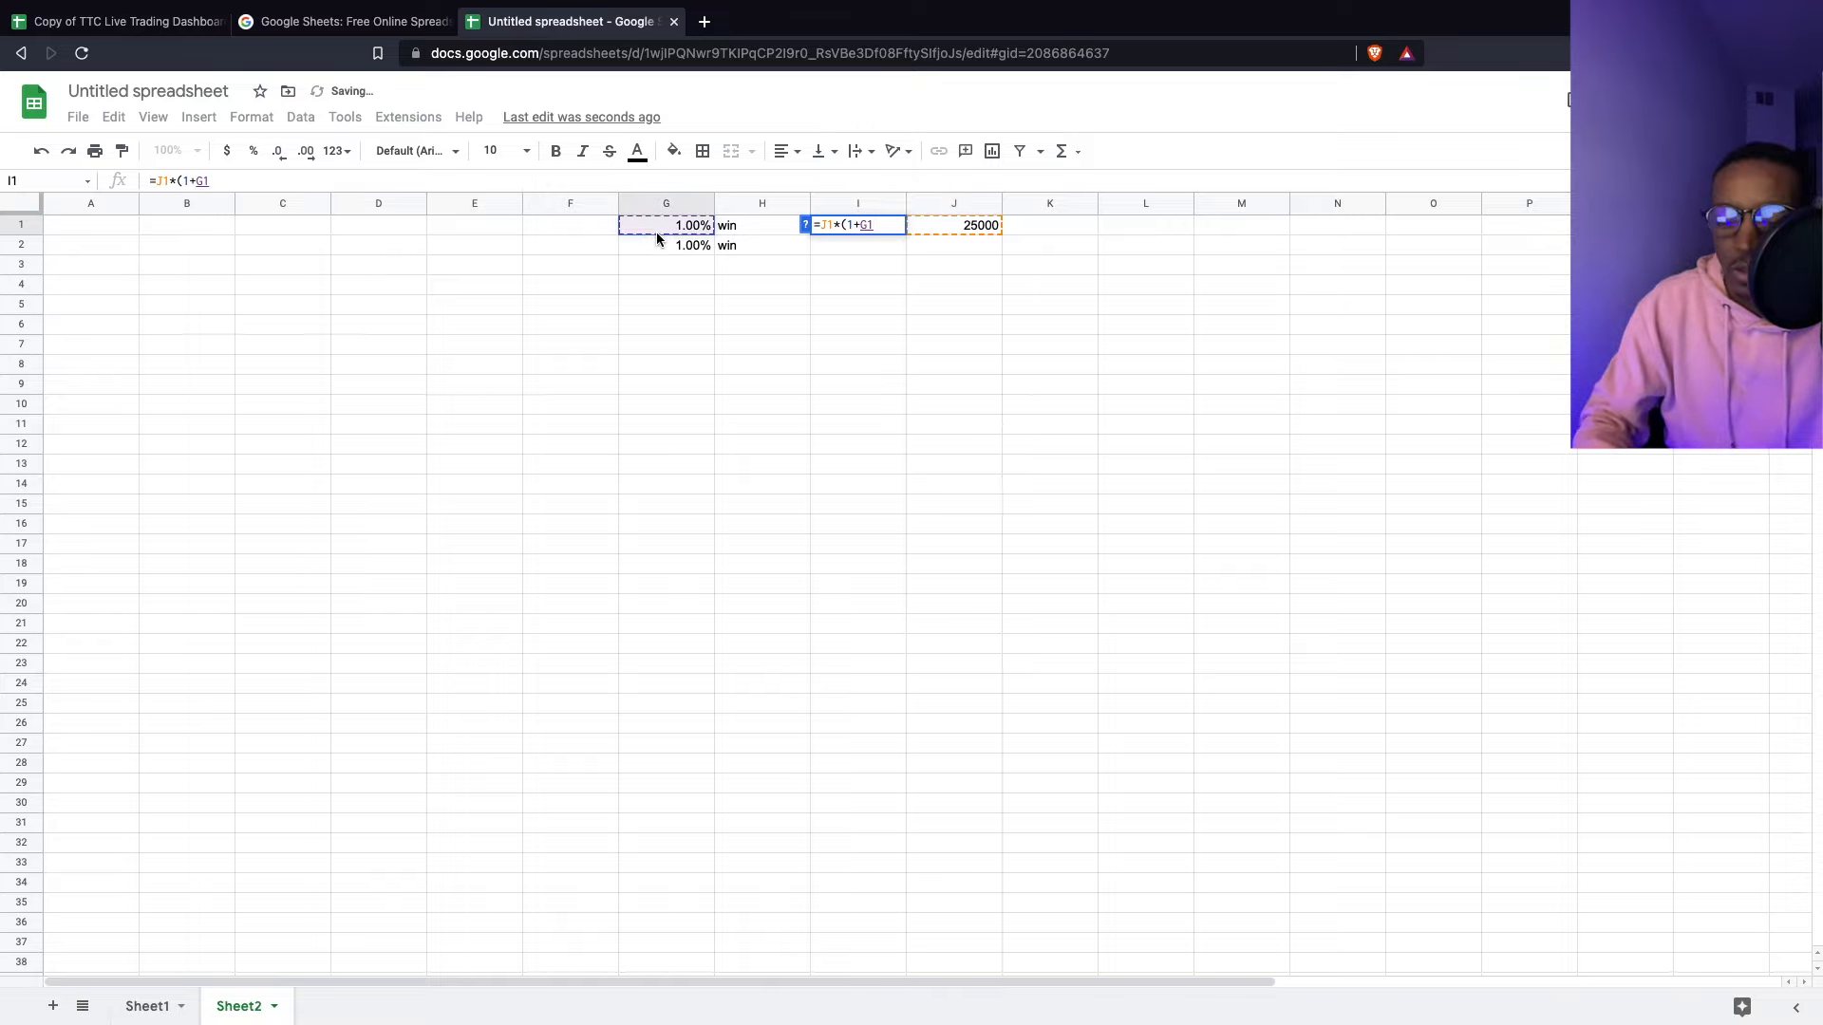
{"action": "type", "text": ")"}
{"action": "key", "text": "Return"}
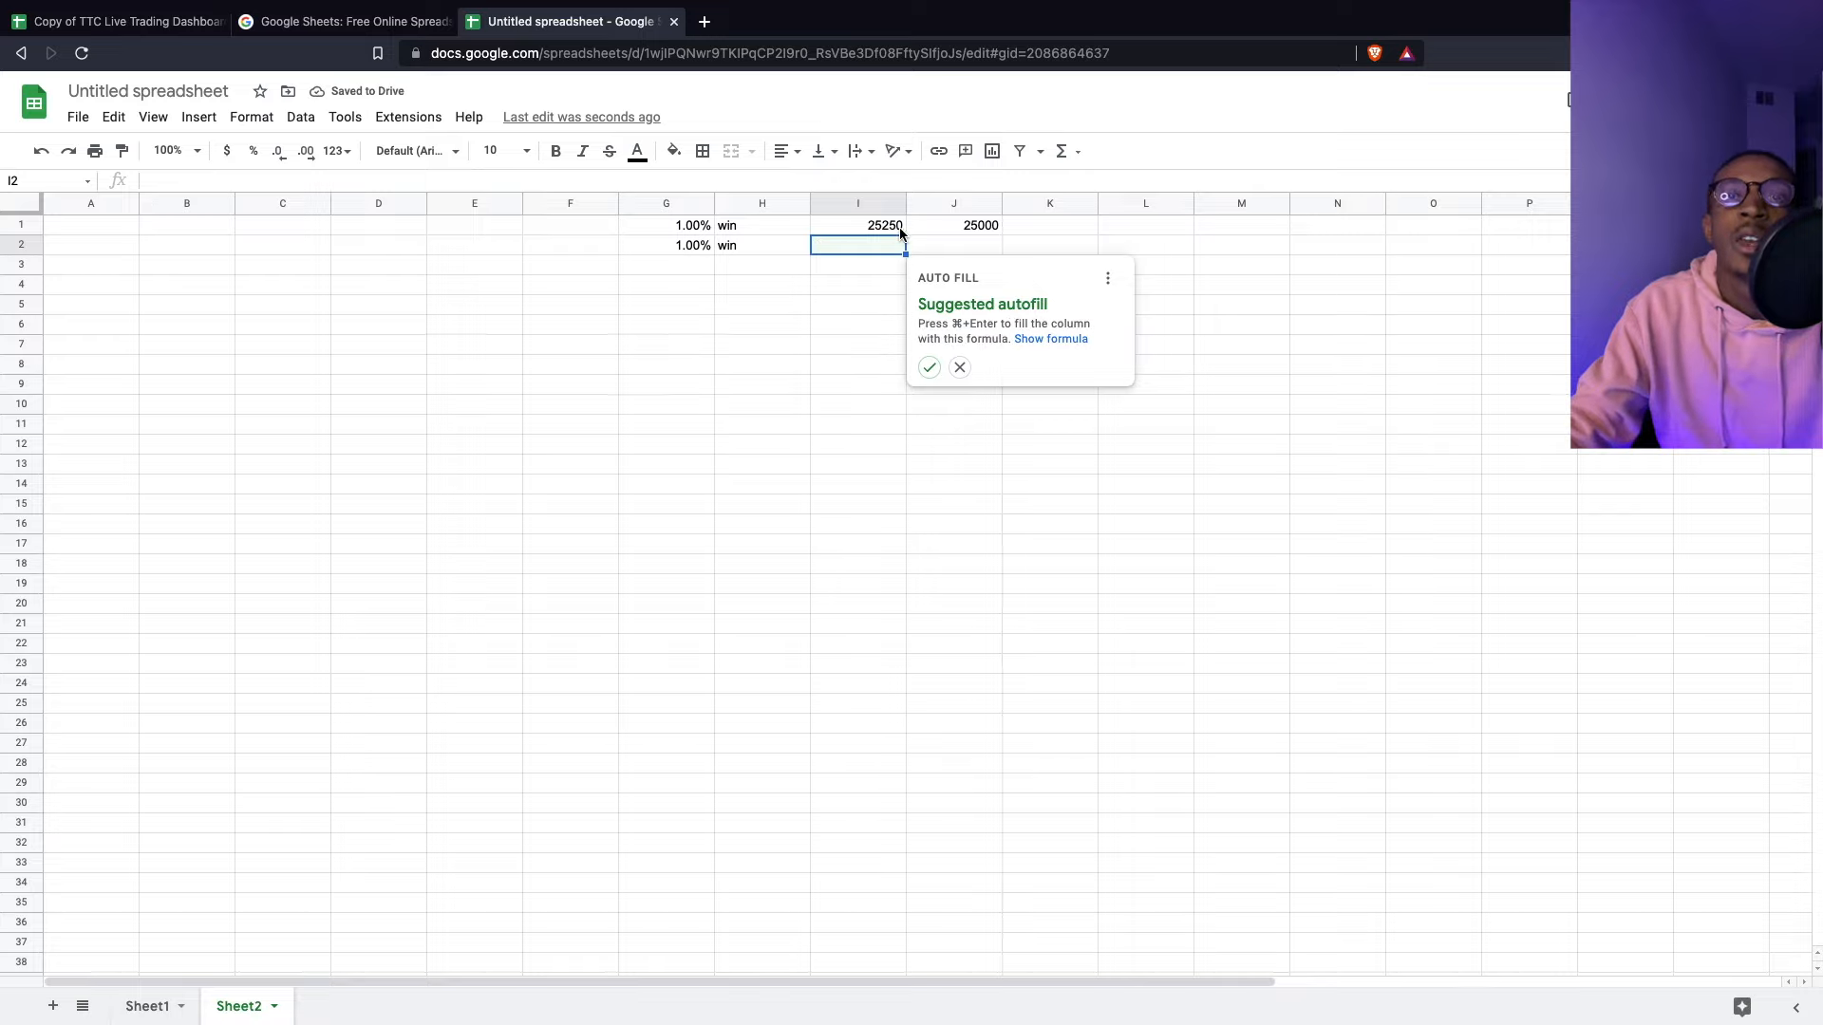
{"action": "left_click", "coordinate": [998, 245]}
{"action": "left_click", "coordinate": [972, 246]}
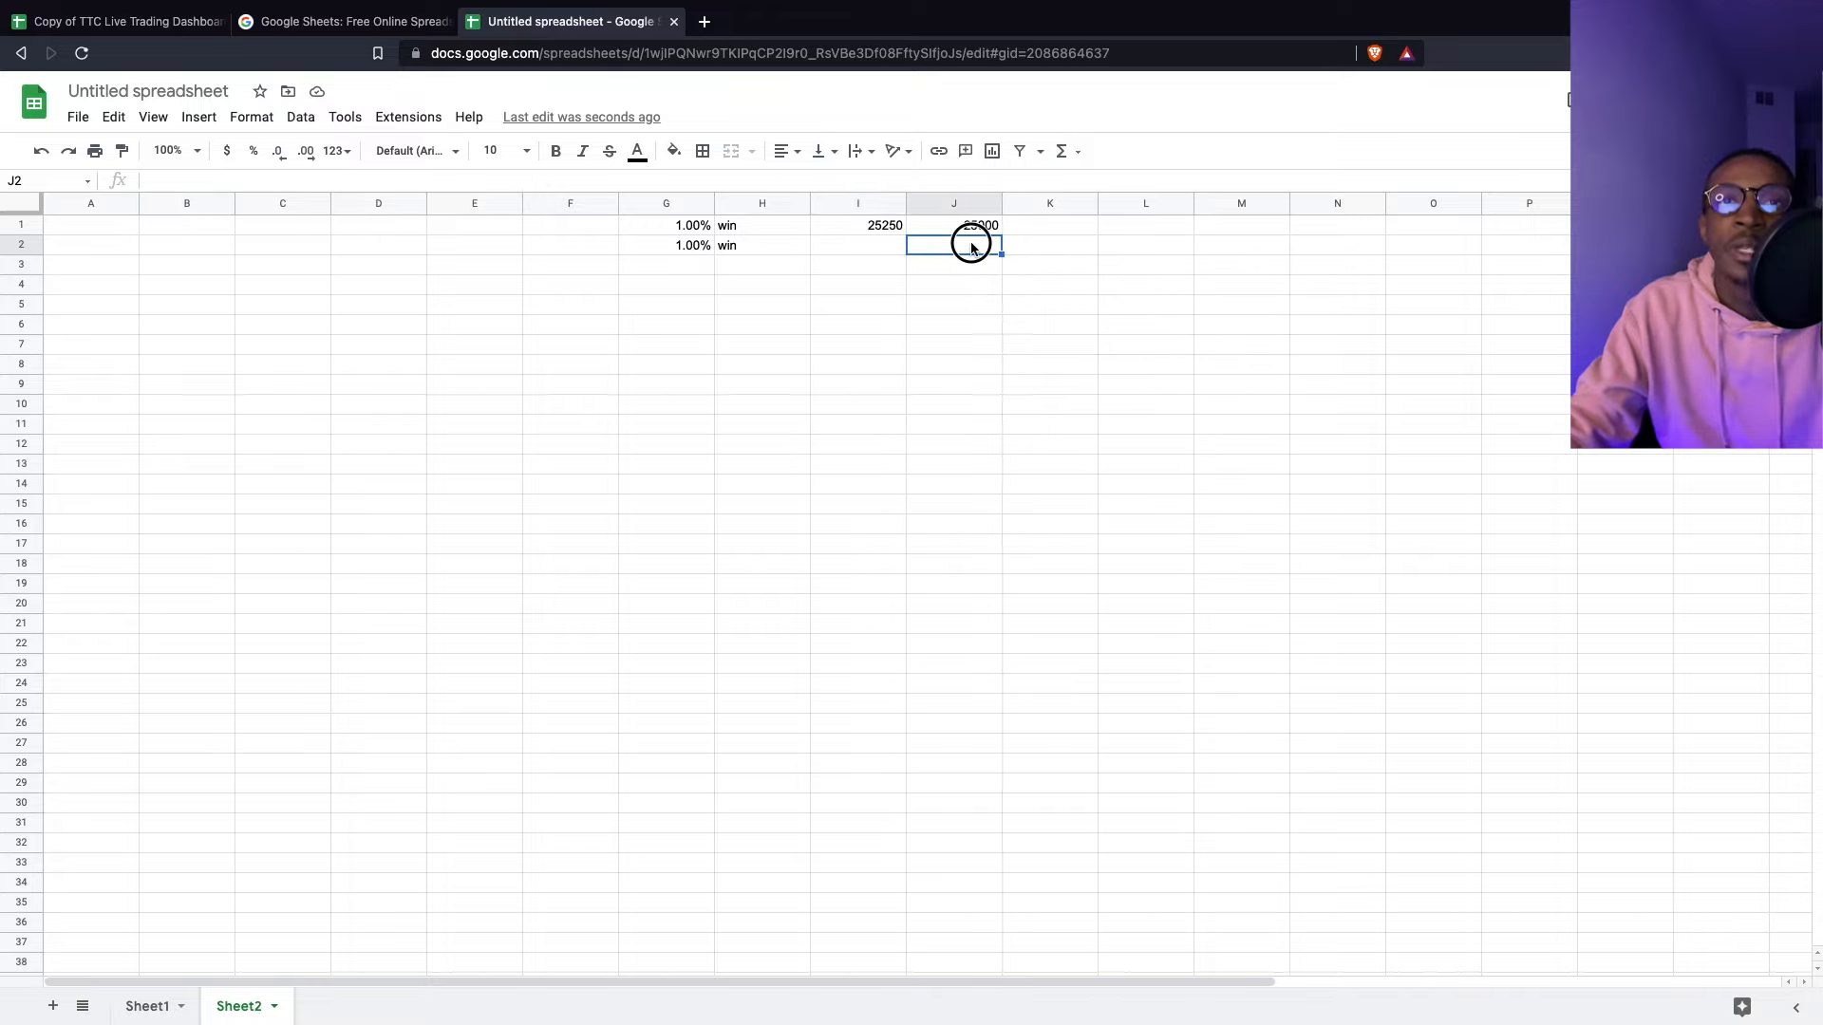
{"action": "left_click", "coordinate": [864, 227]}
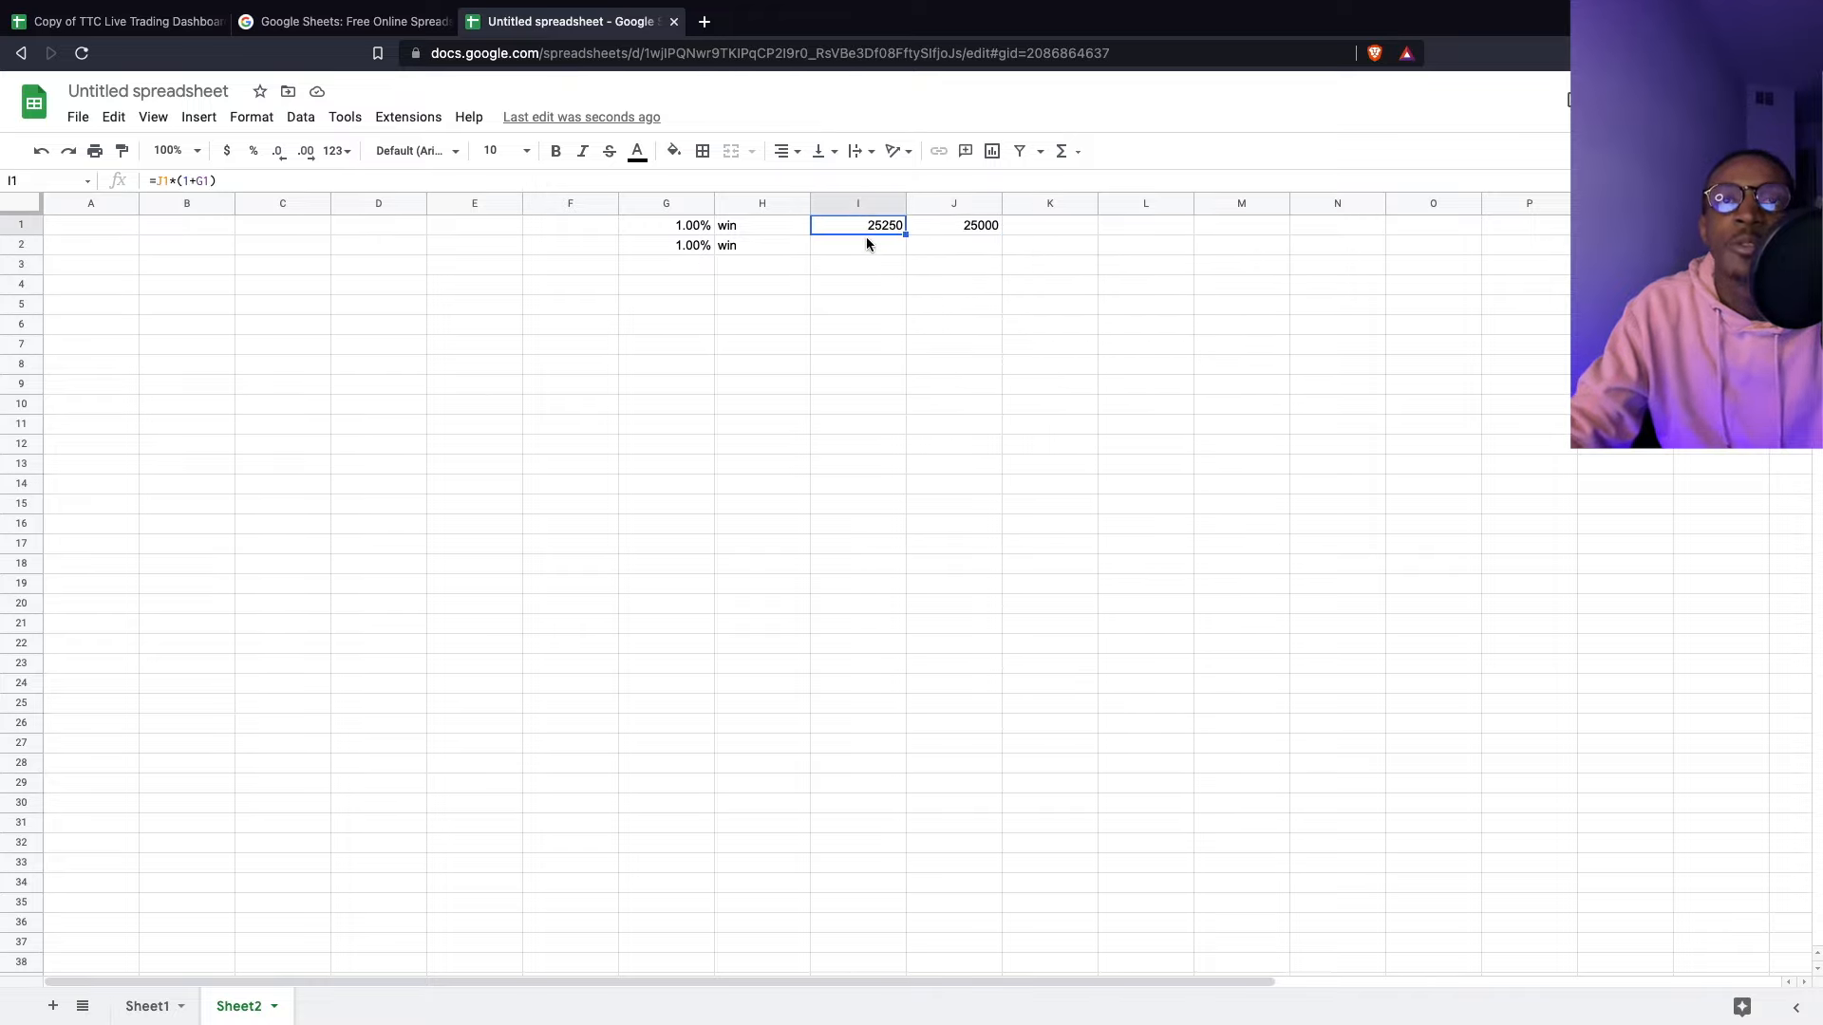
{"action": "left_click", "coordinate": [866, 245]}
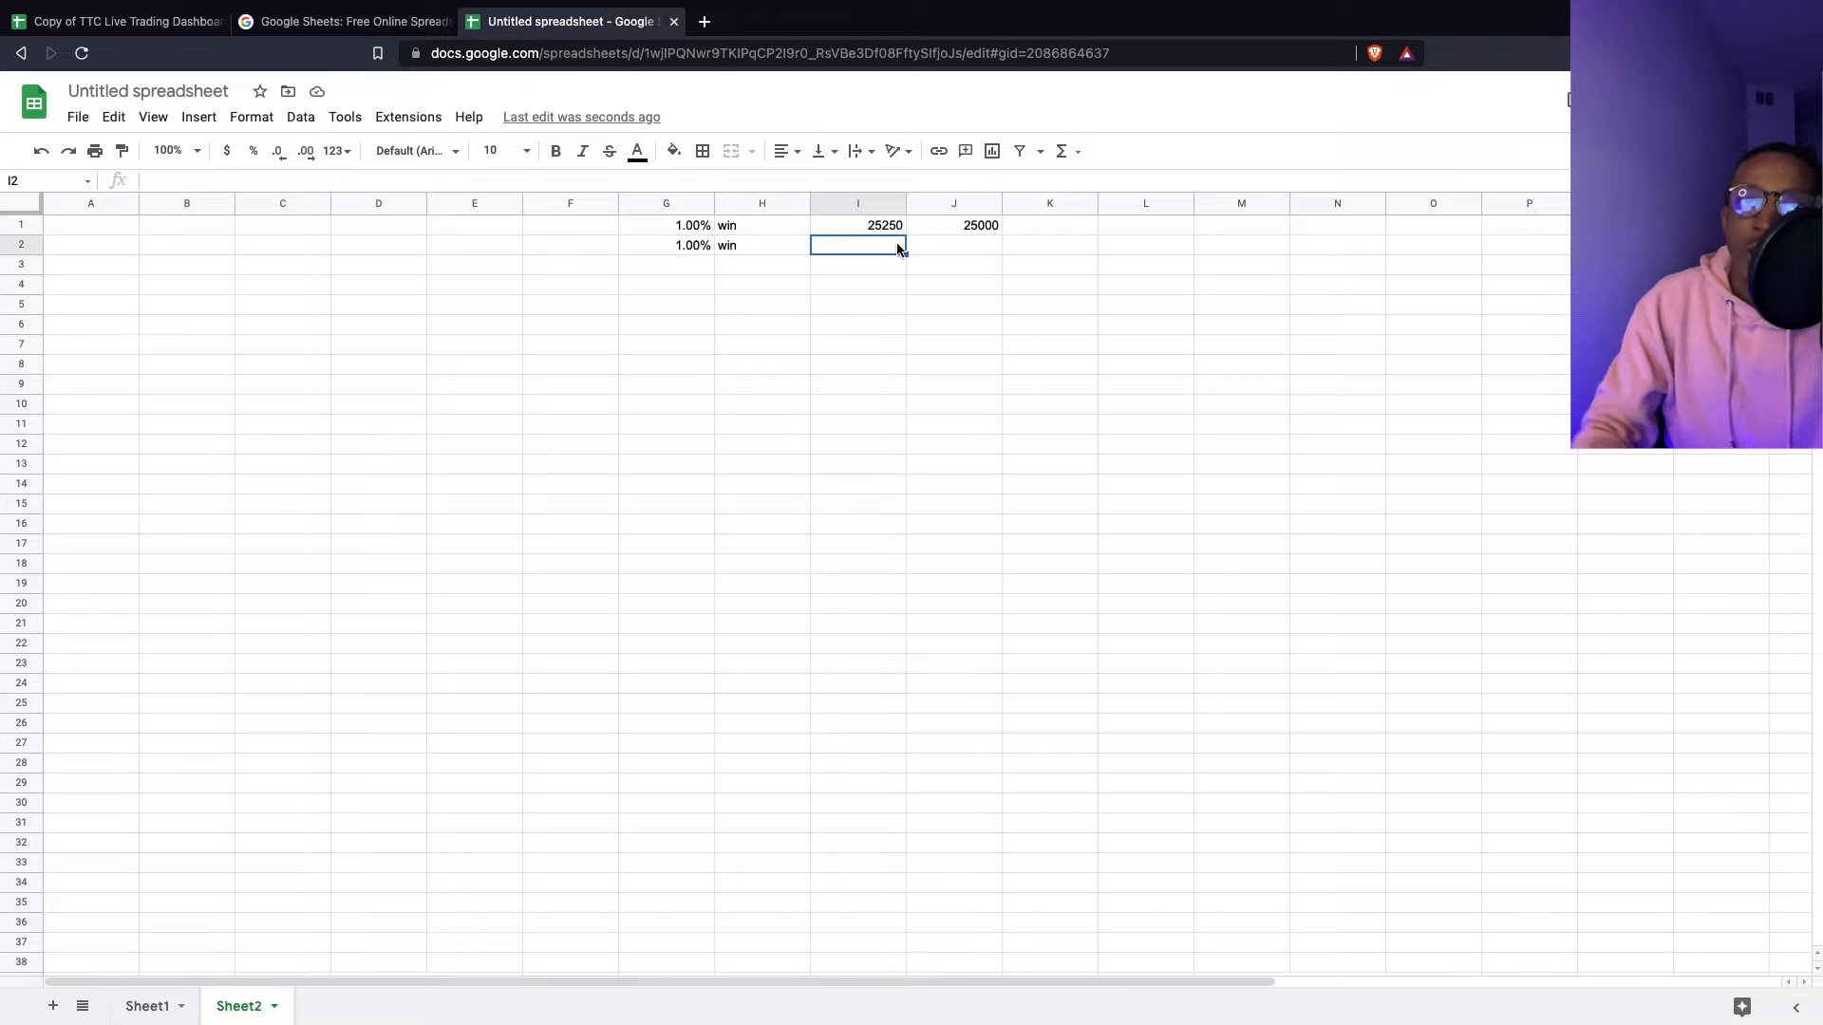
- Enter =I1*(1+G2) in I2, removing the stray opening parenthesis
{"action": "type", "text": "=("}
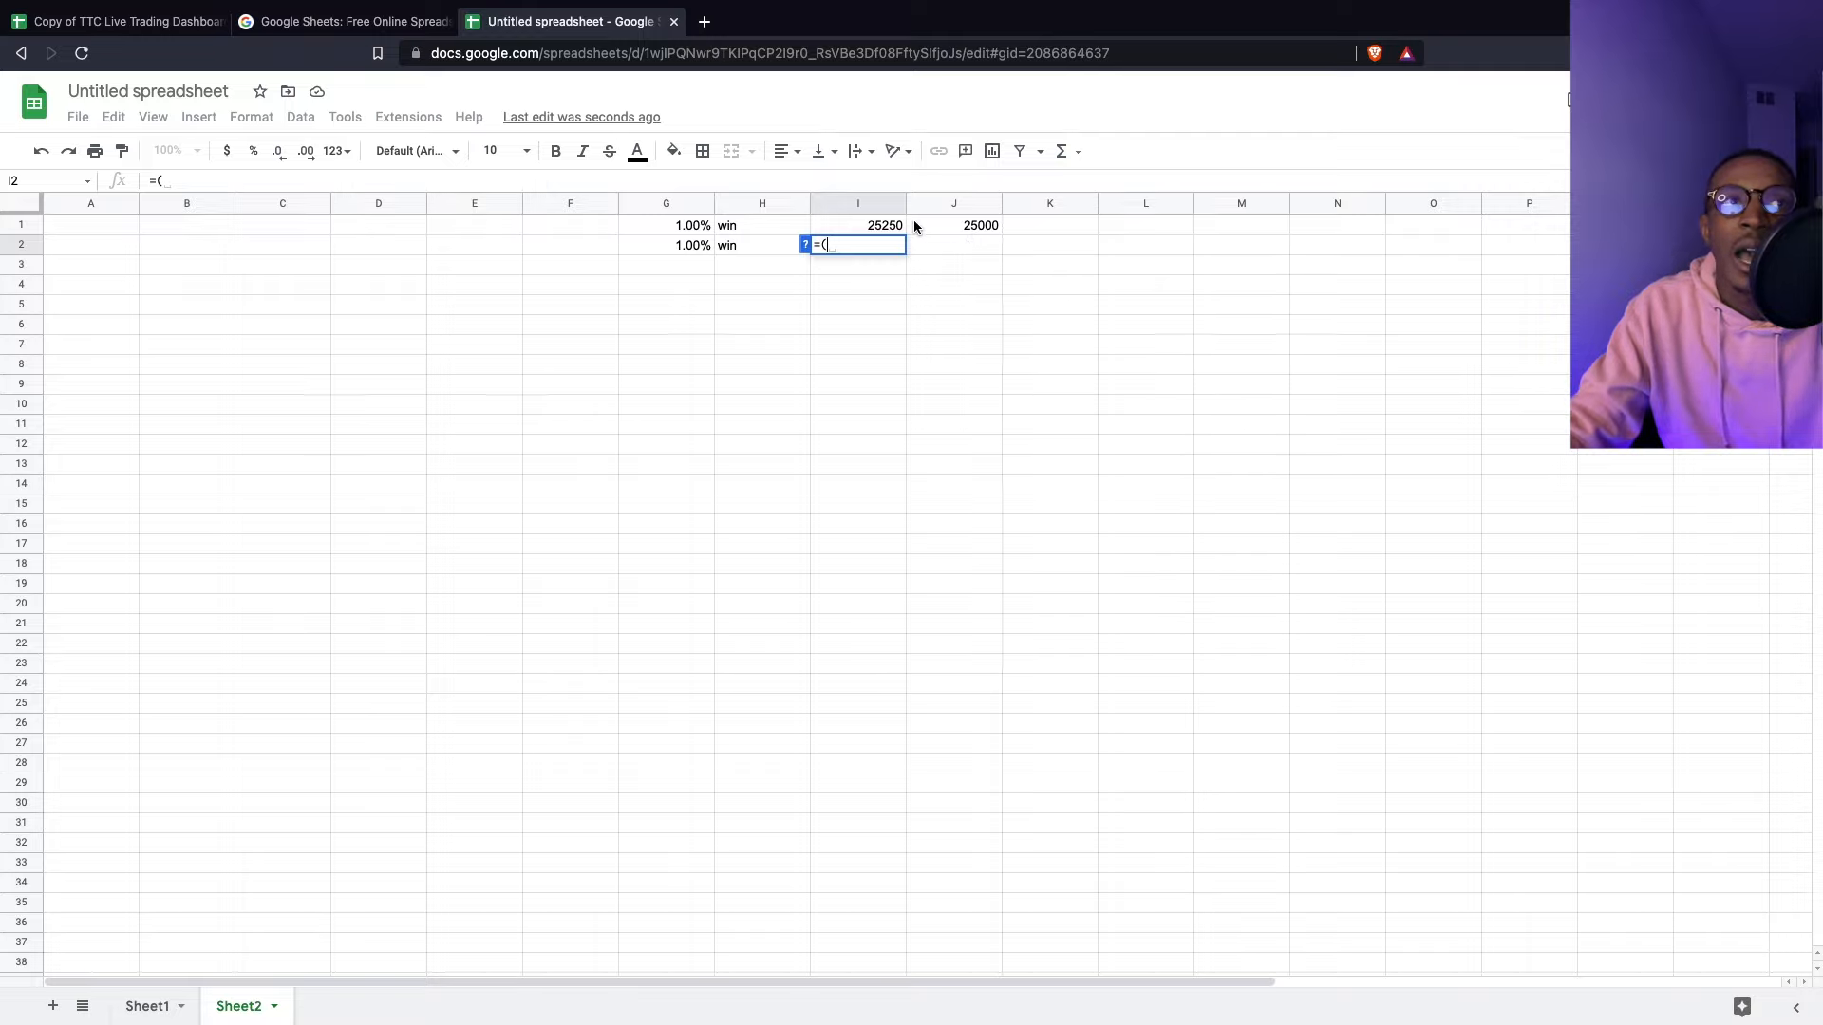
{"action": "left_click", "coordinate": [862, 226]}
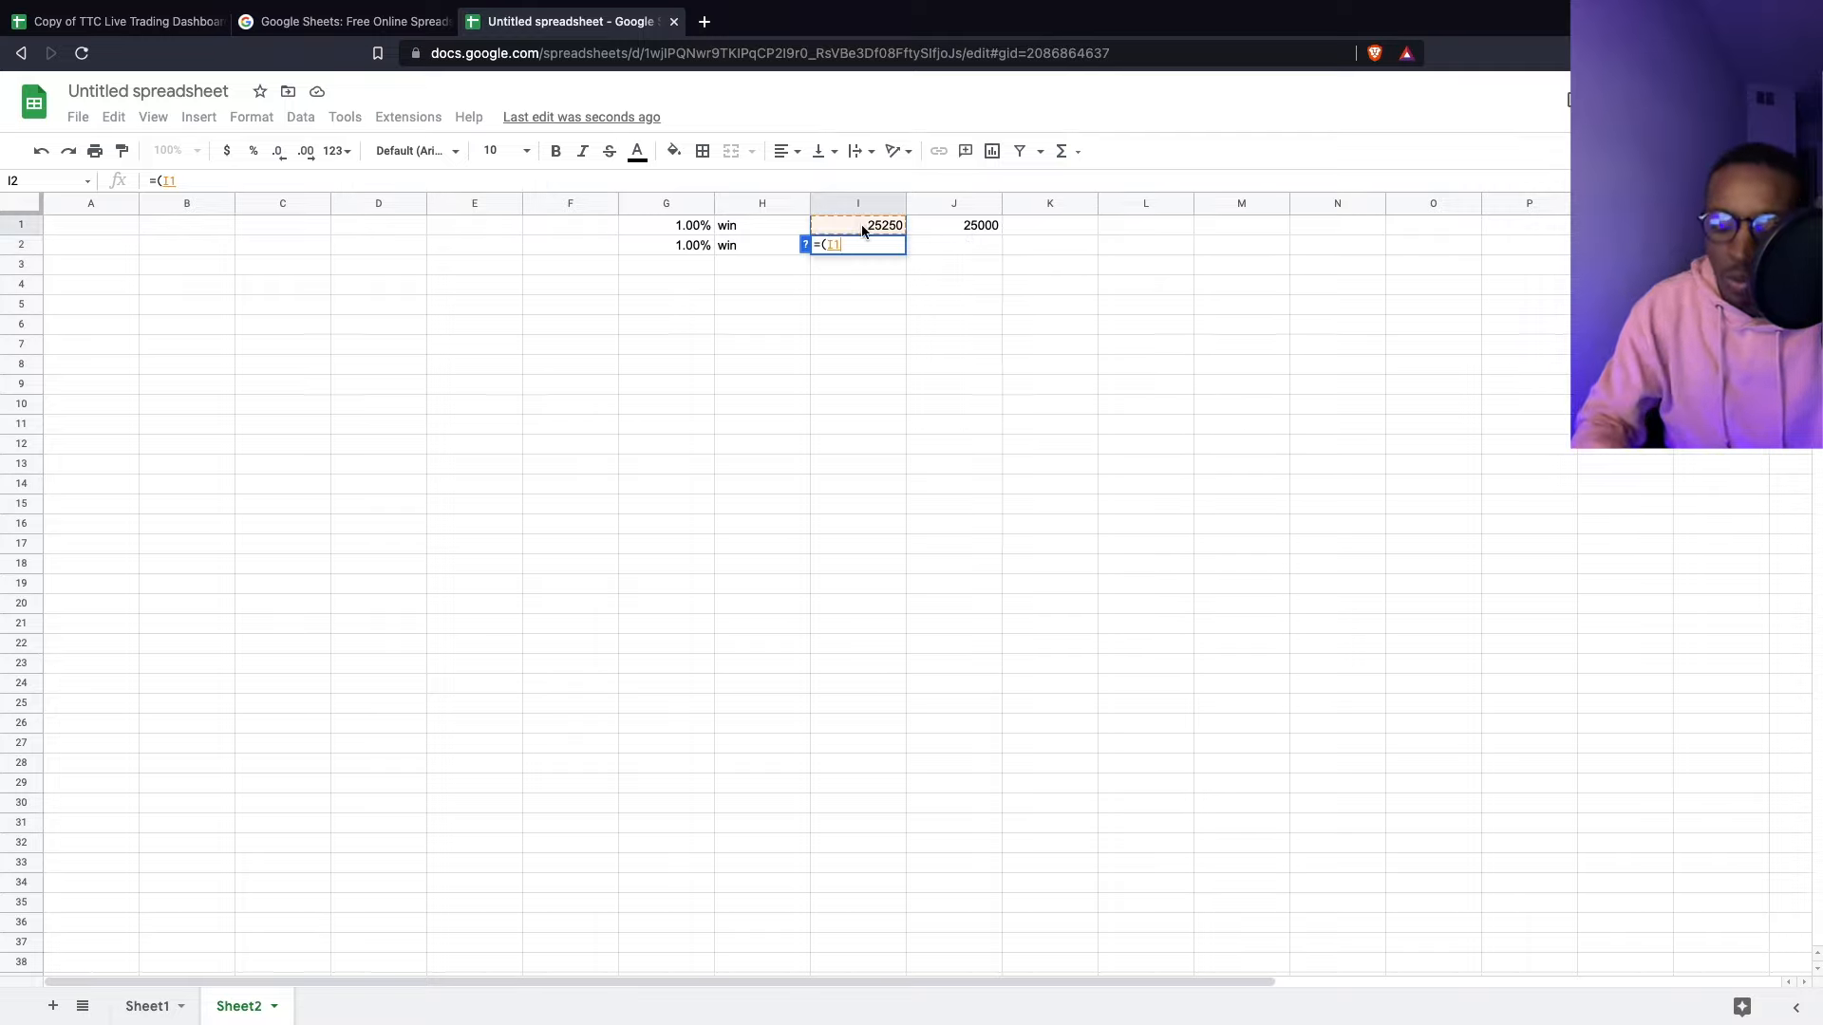
{"action": "type", "text": "*("}
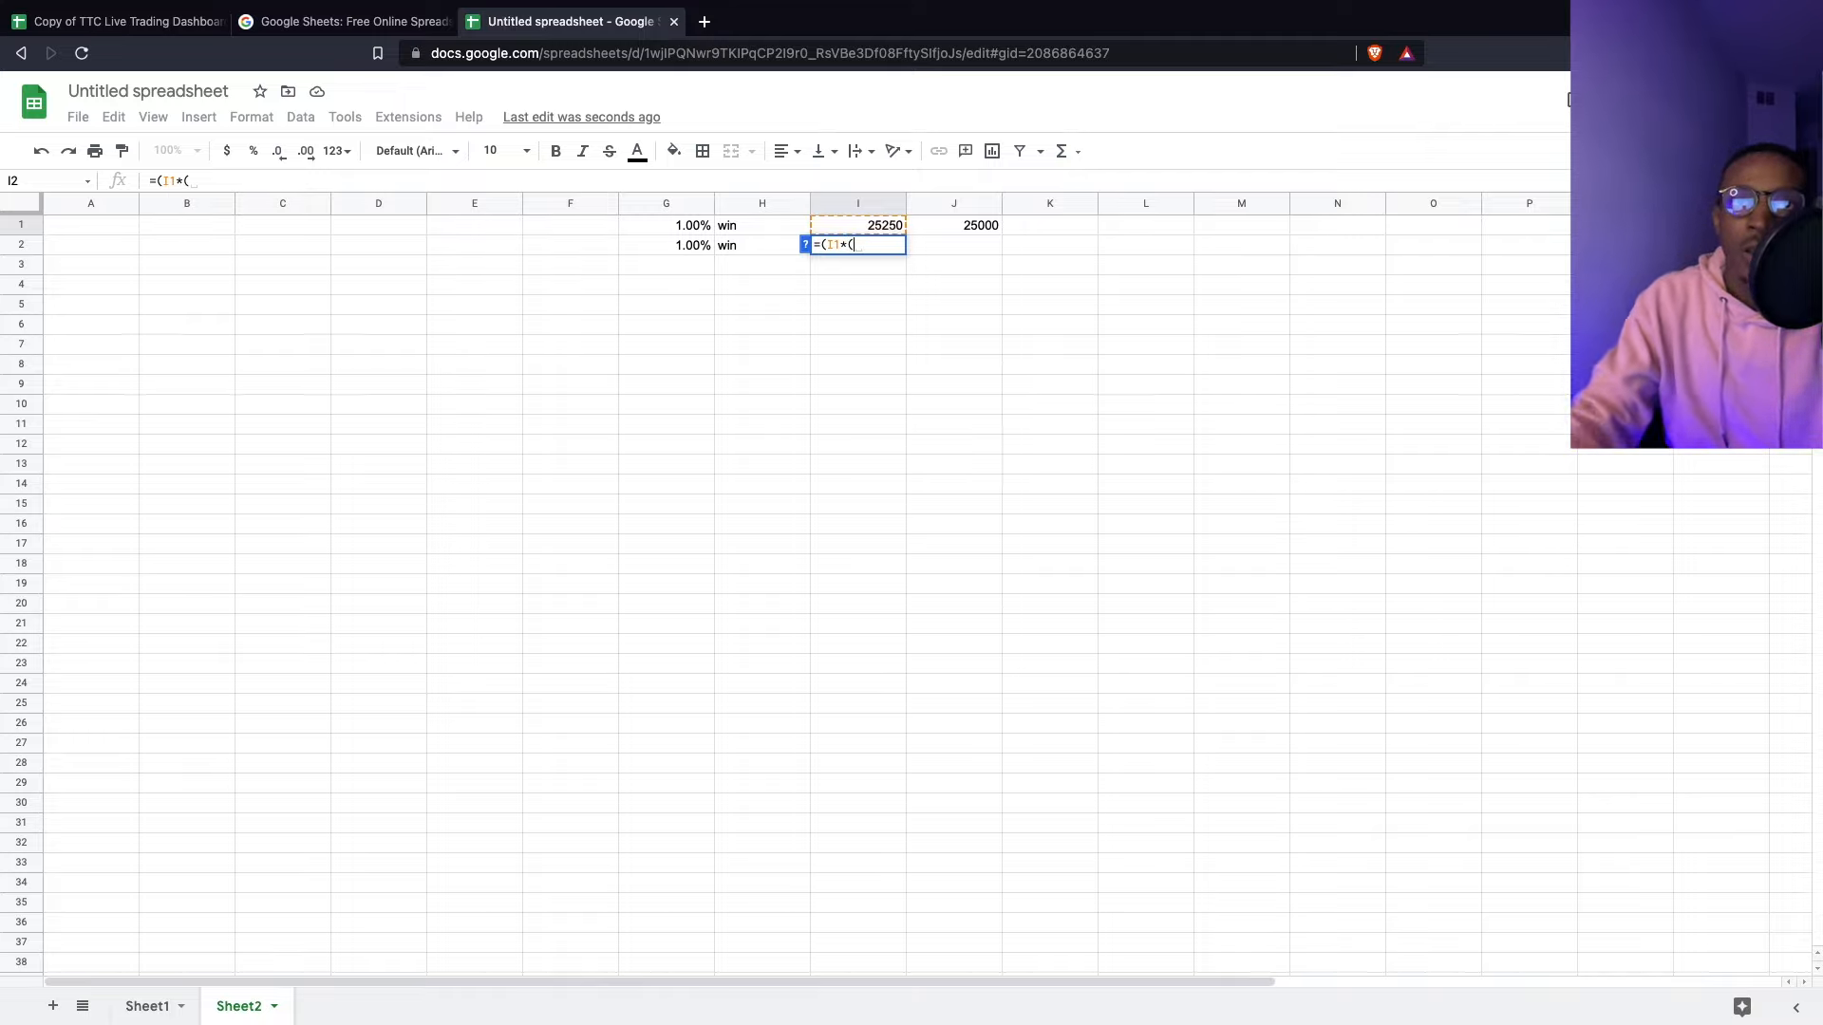
{"action": "type", "text": "1+"}
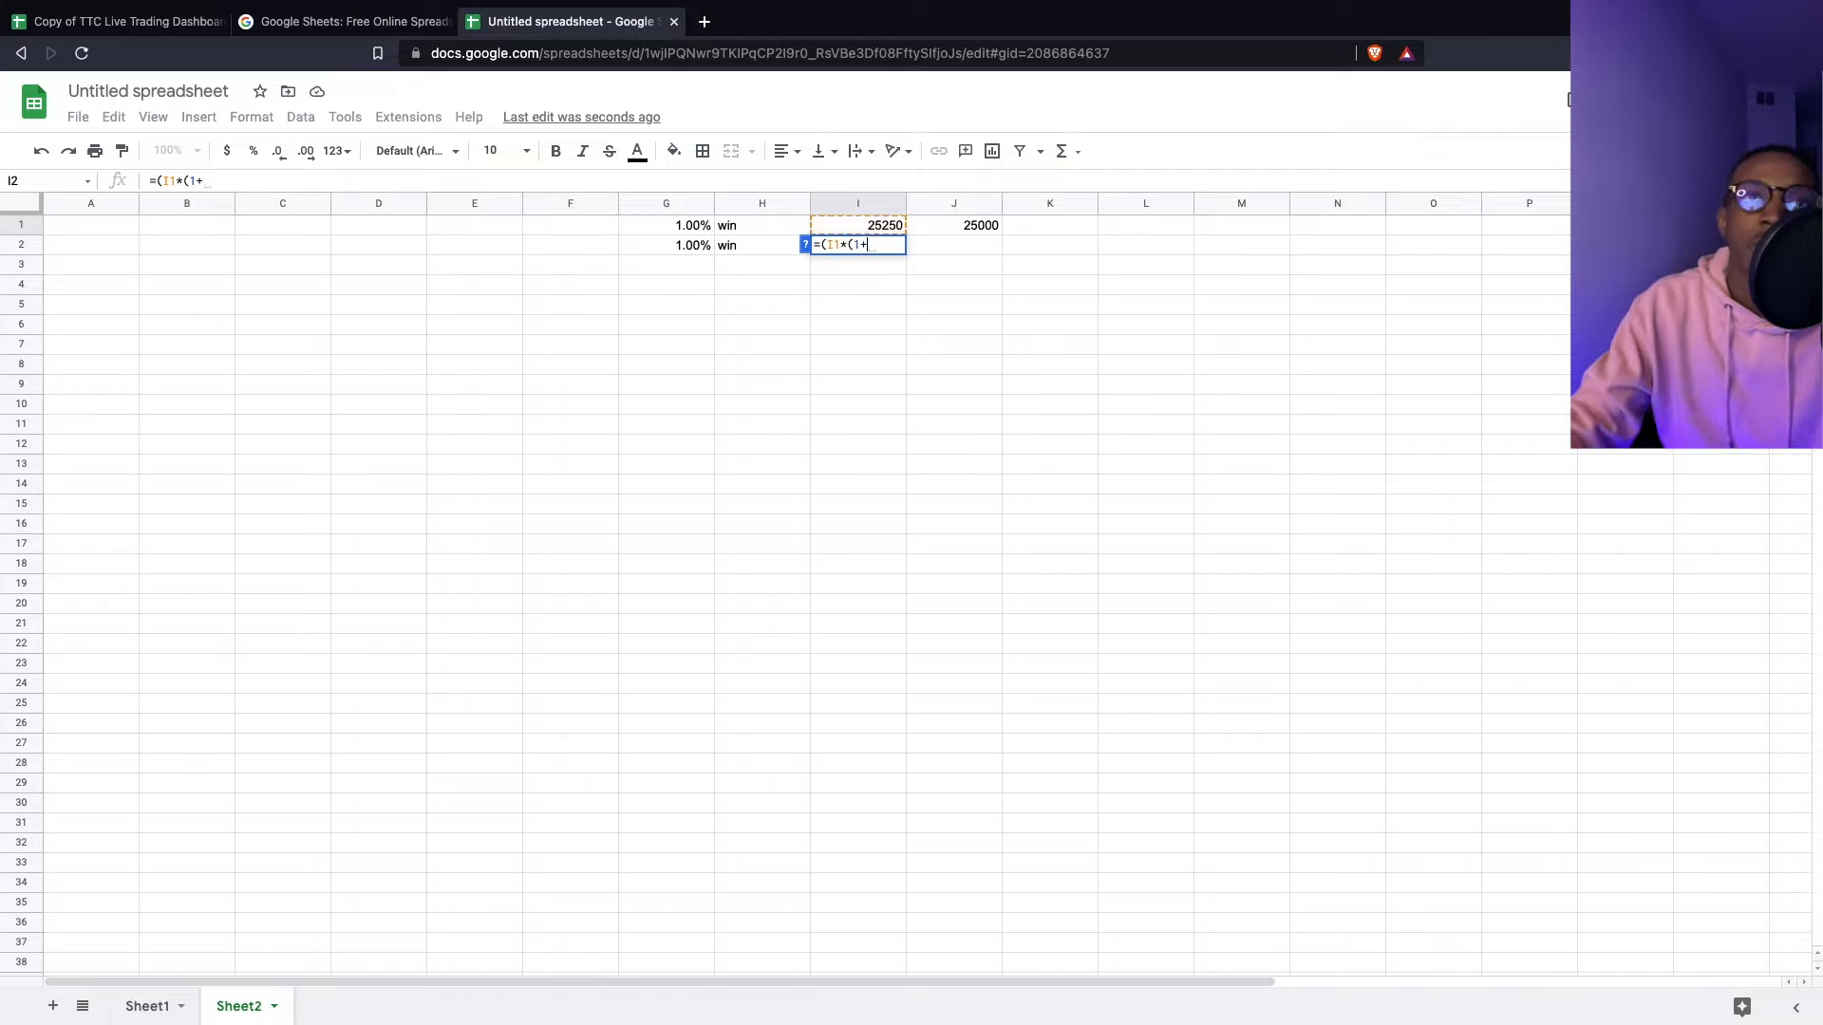
{"action": "left_click", "coordinate": [681, 246]}
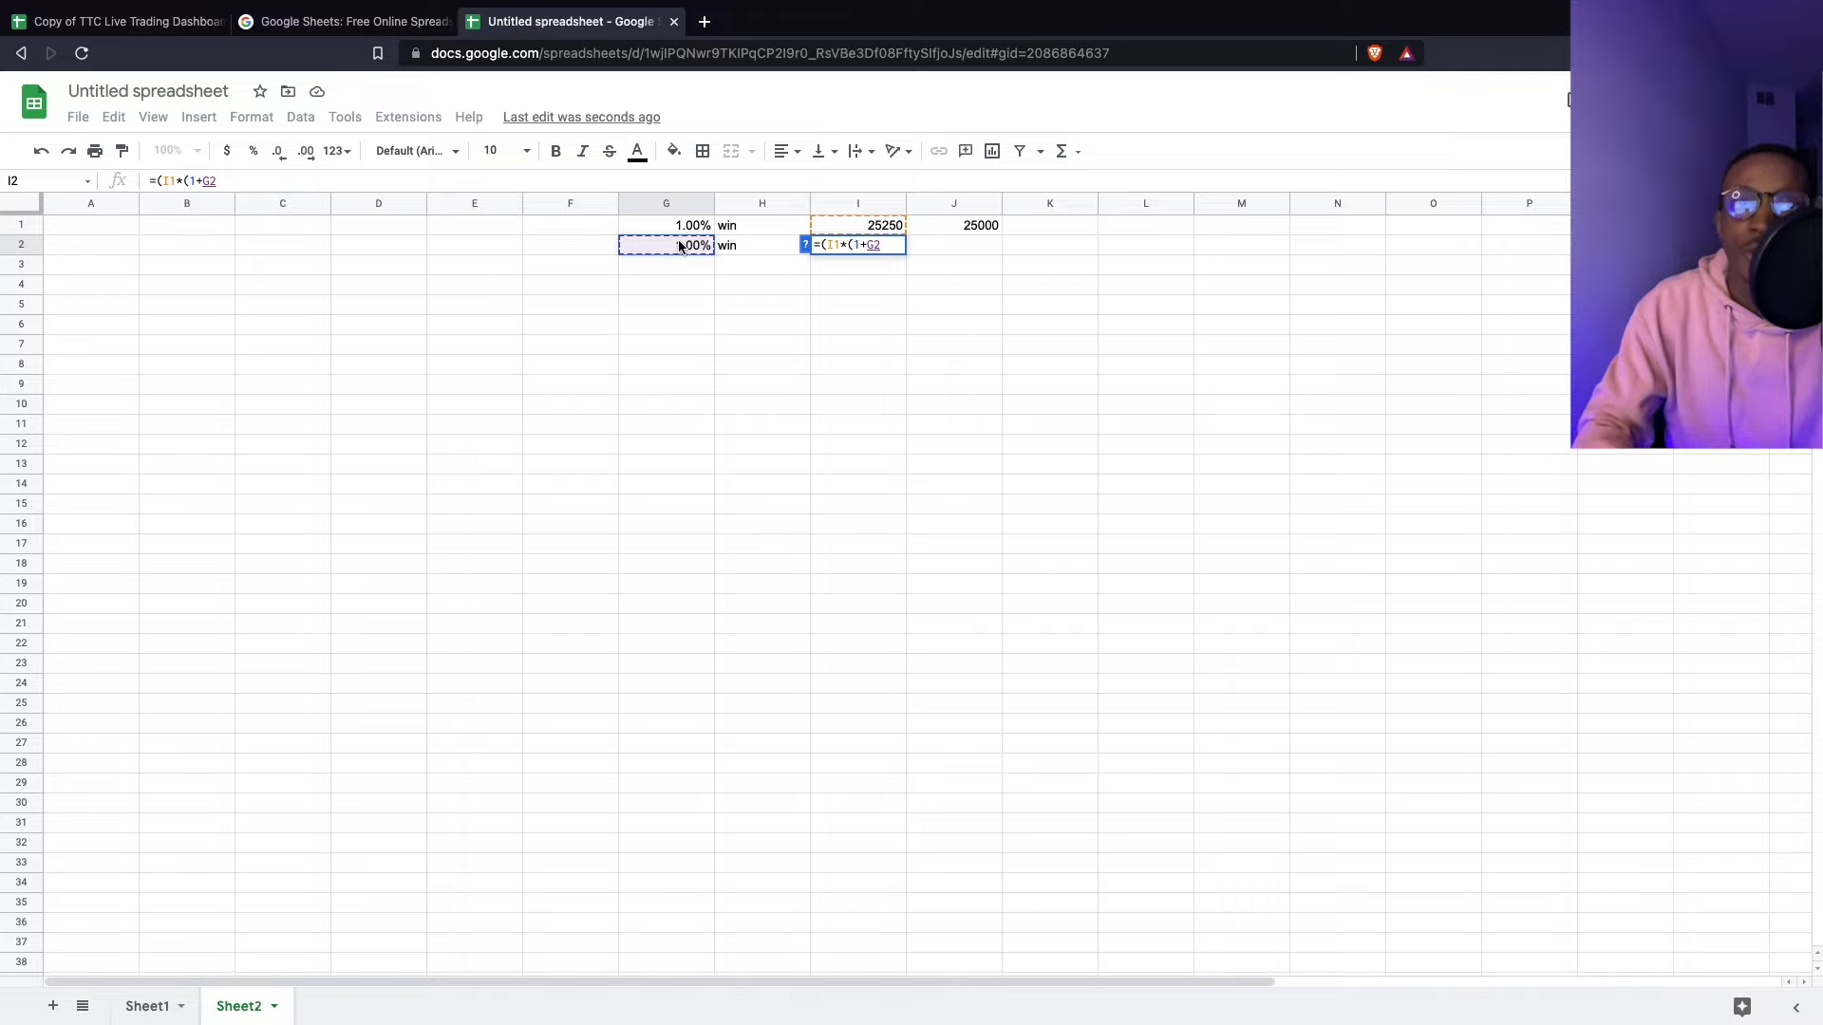
{"action": "key", "text": "Return"}
{"action": "left_click", "coordinate": [850, 245]}
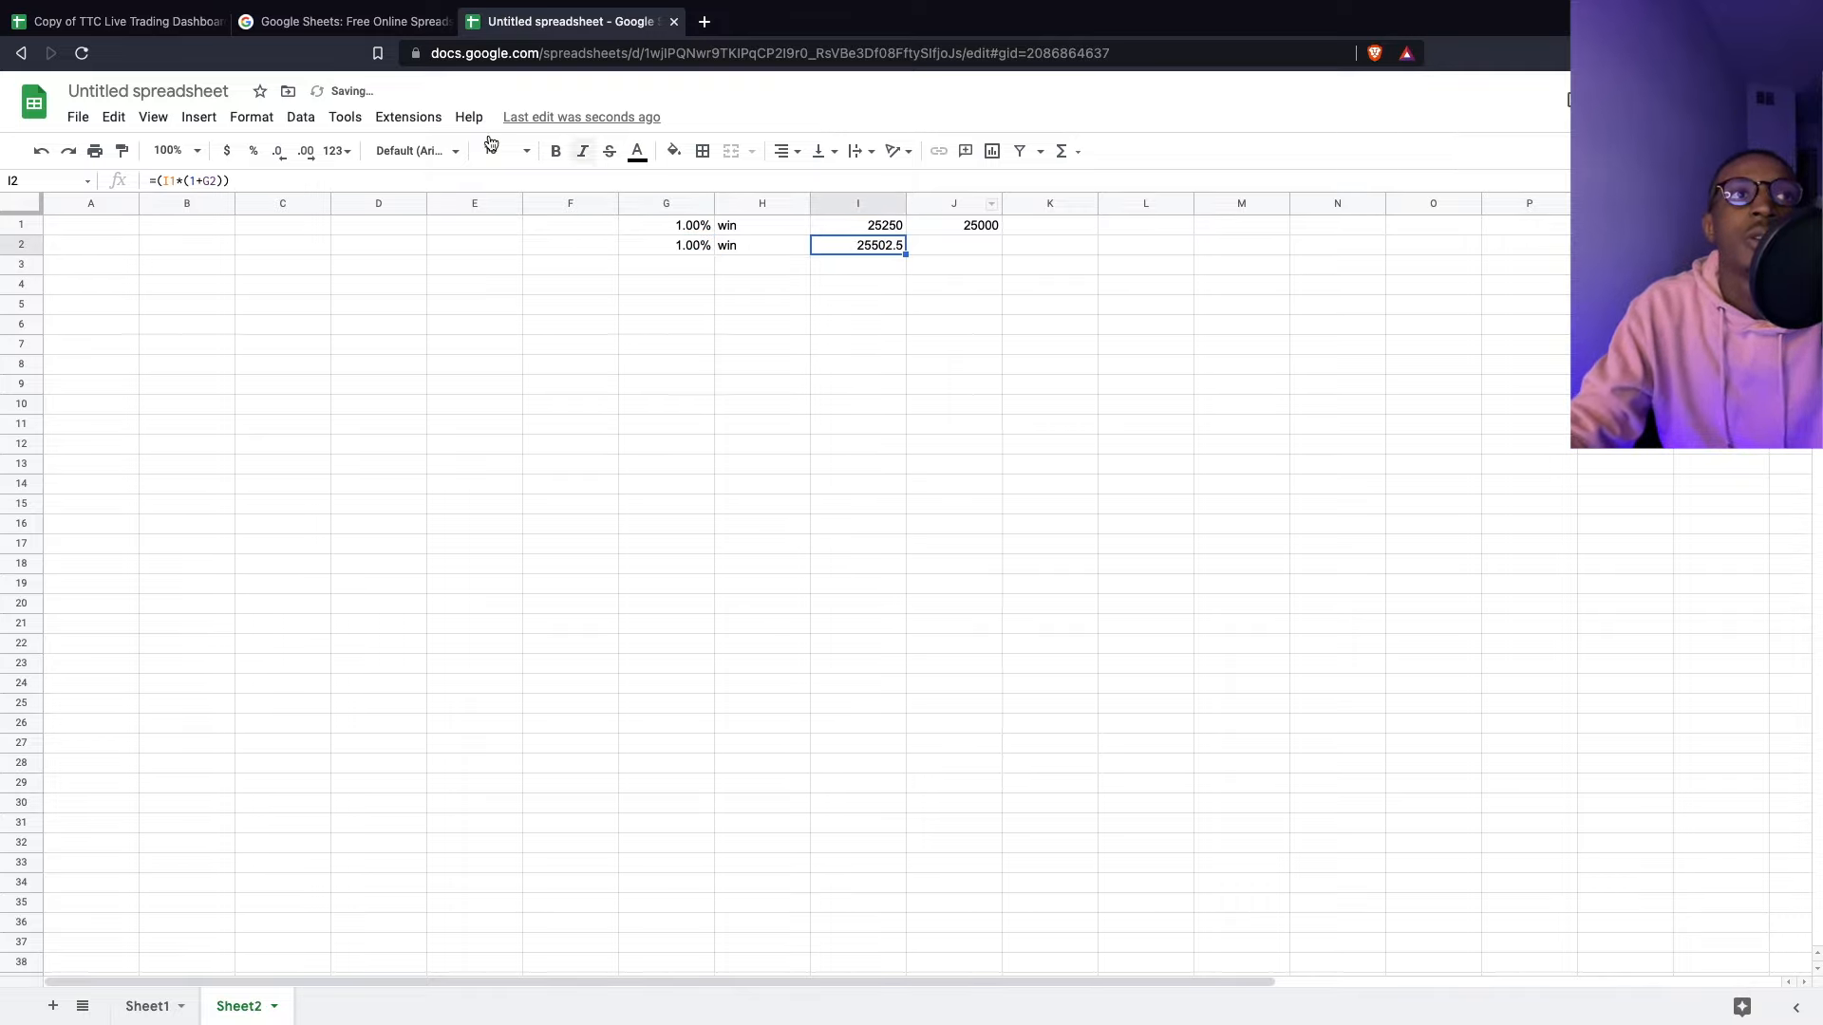
{"action": "left_click", "coordinate": [248, 182]}
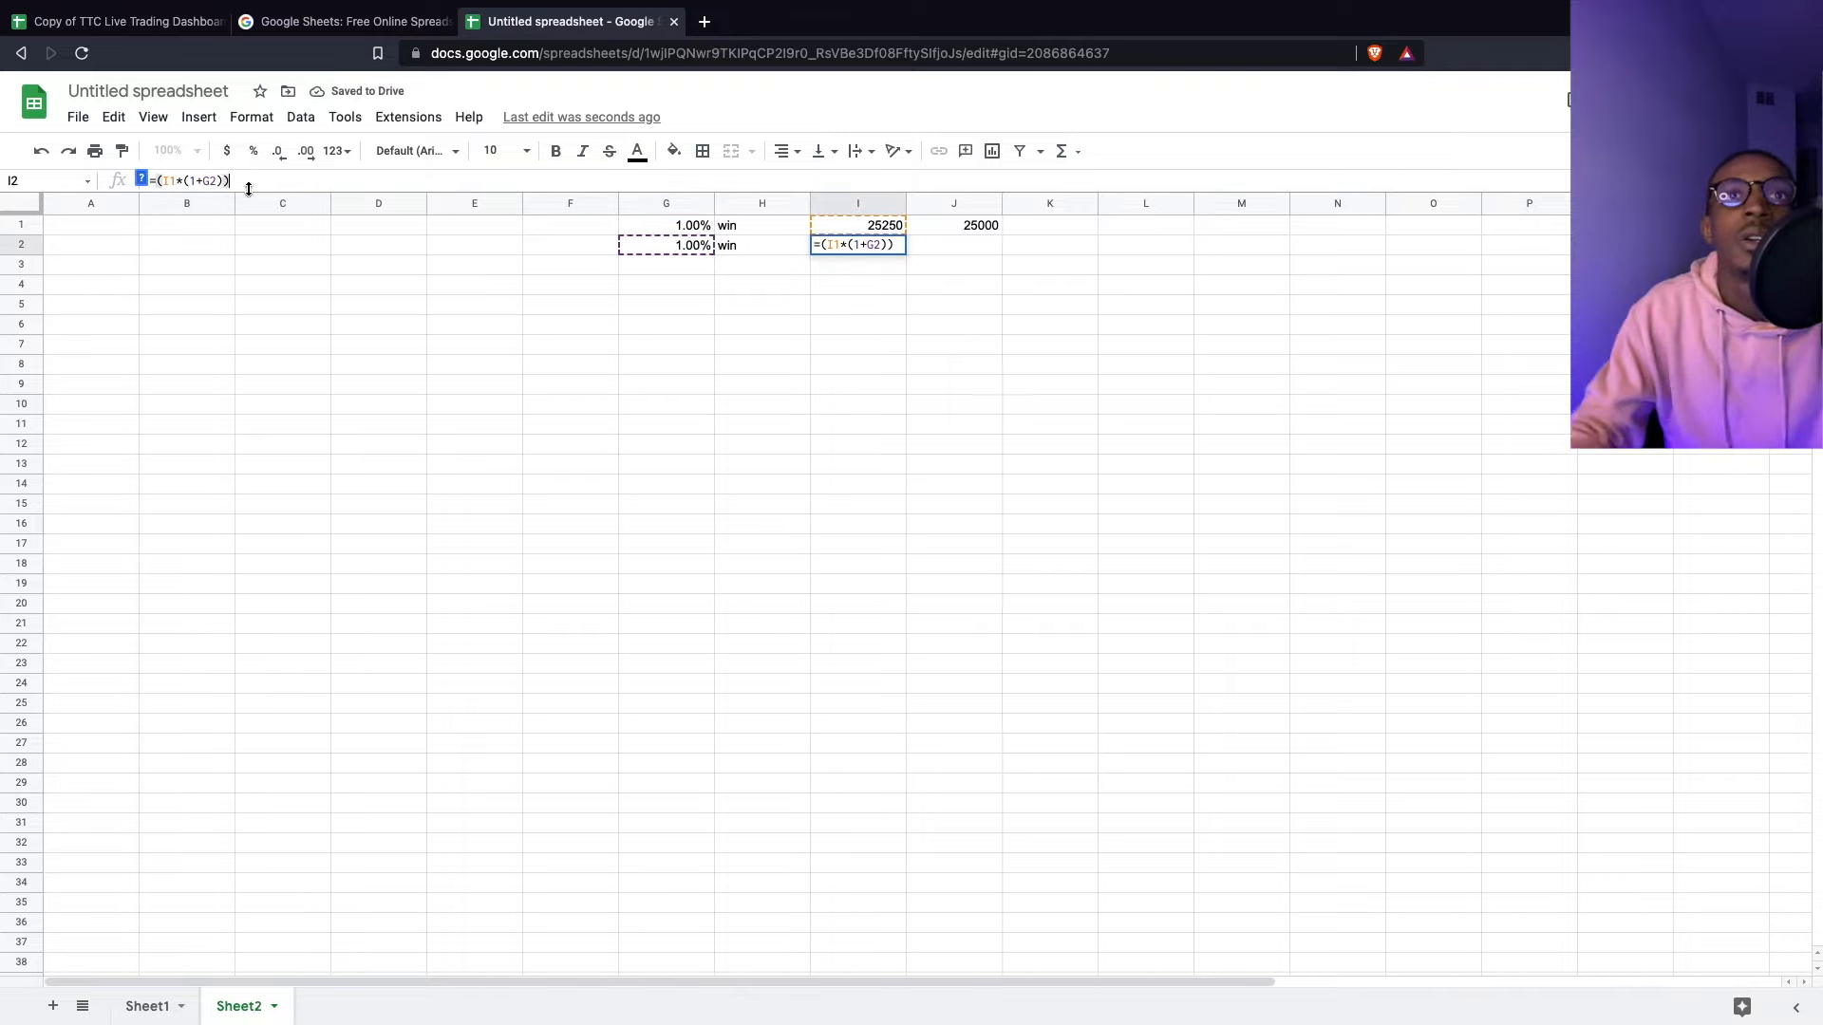
{"action": "left_click", "coordinate": [164, 182]}
{"action": "key", "text": "BackSpace"}
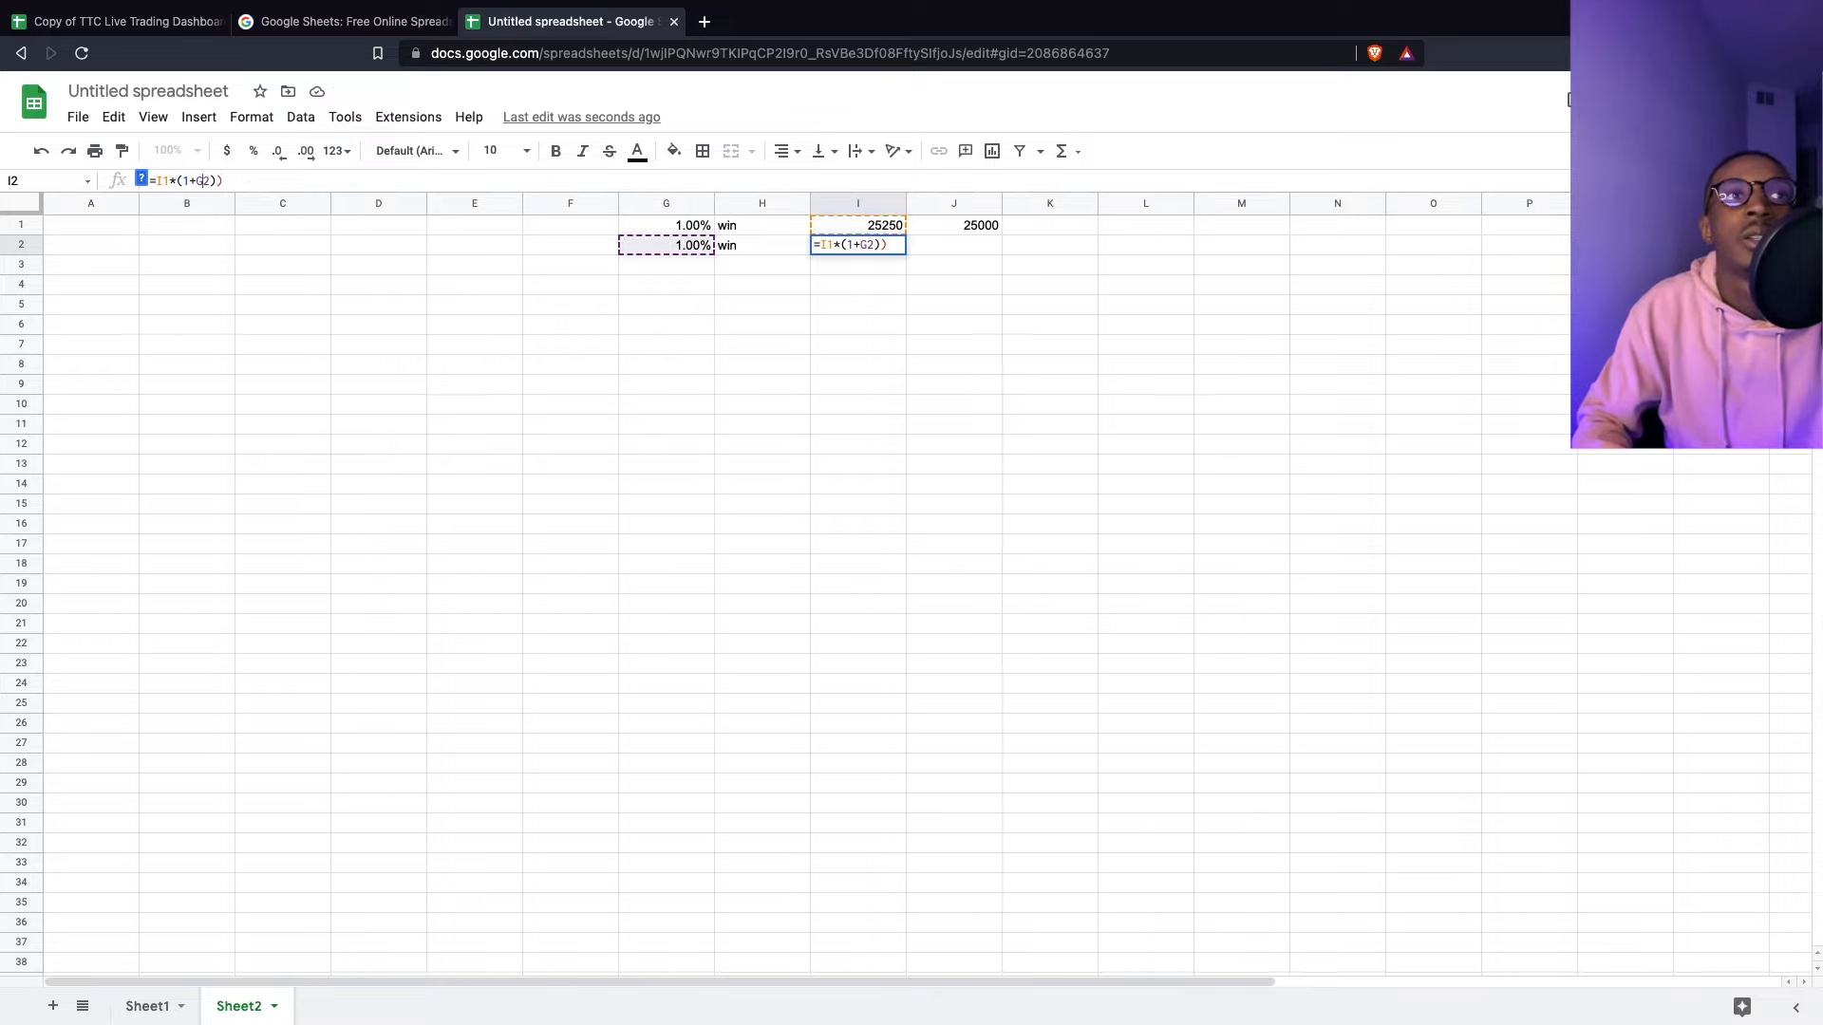
{"action": "key", "text": "Return"}
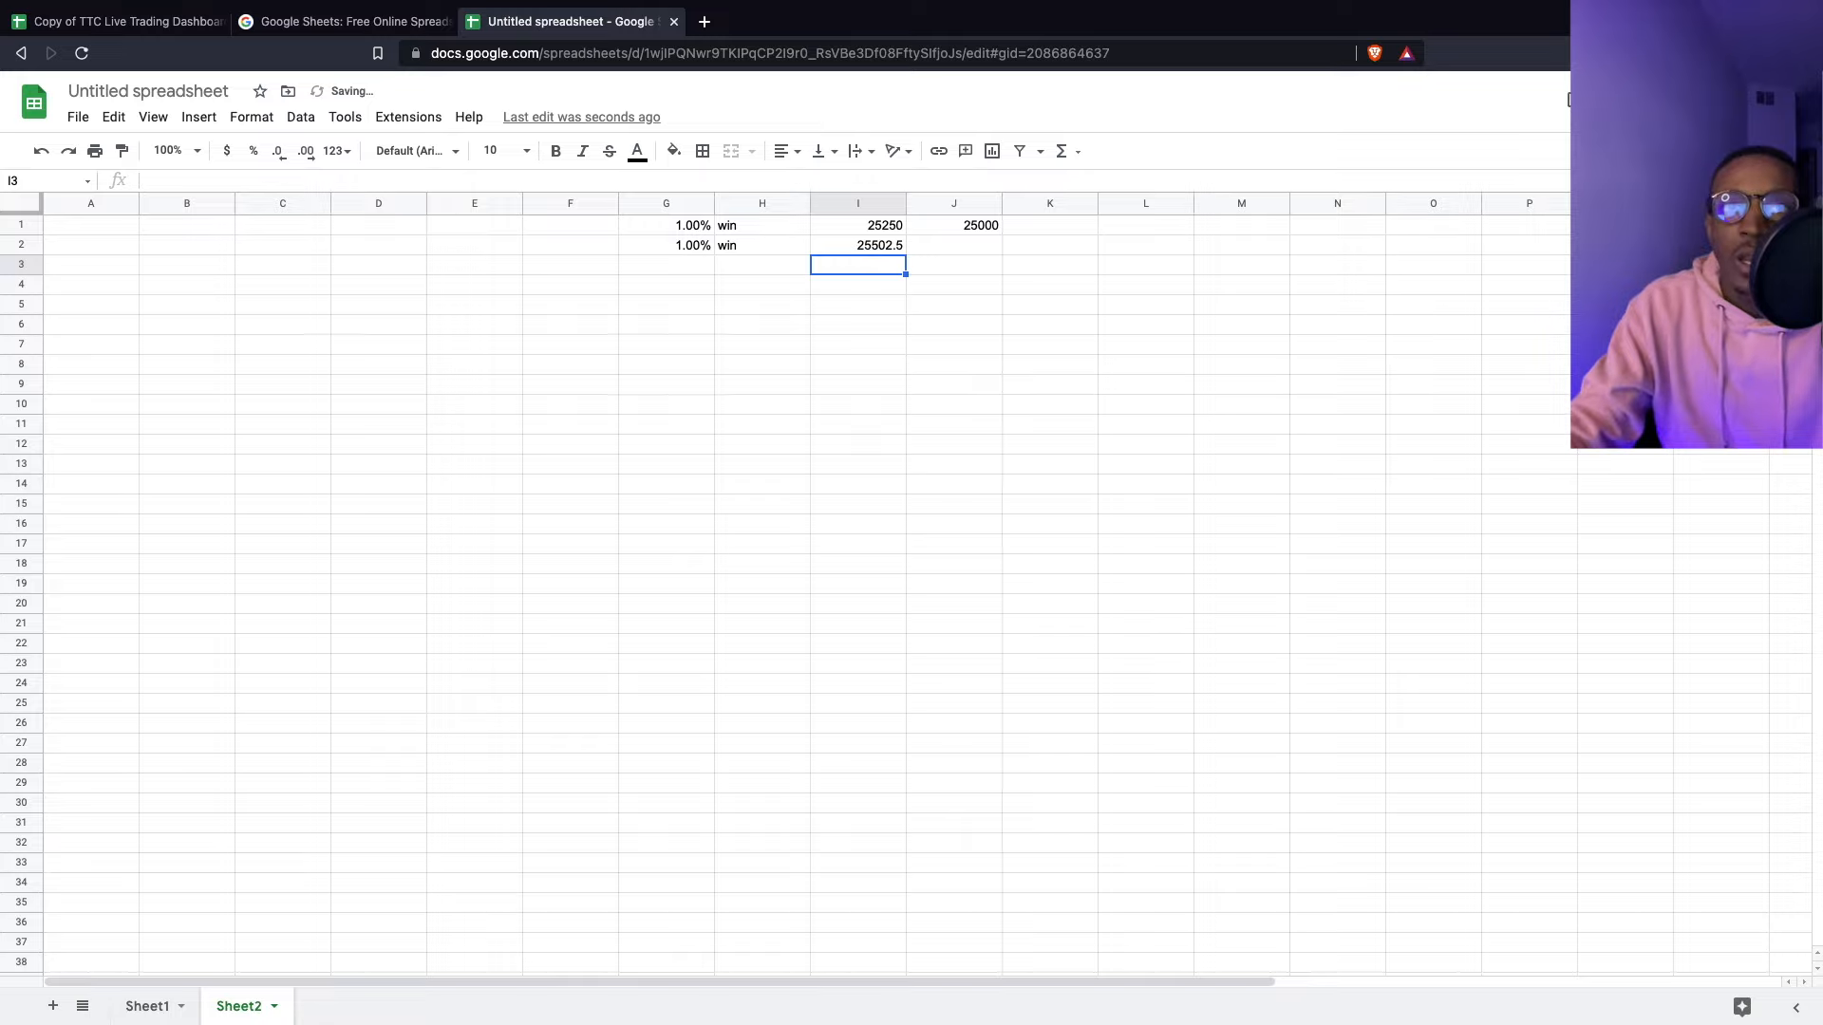
- Fill the I2 balance formula down through I10 and check the copied formulas
{"action": "left_click", "coordinate": [864, 247]}
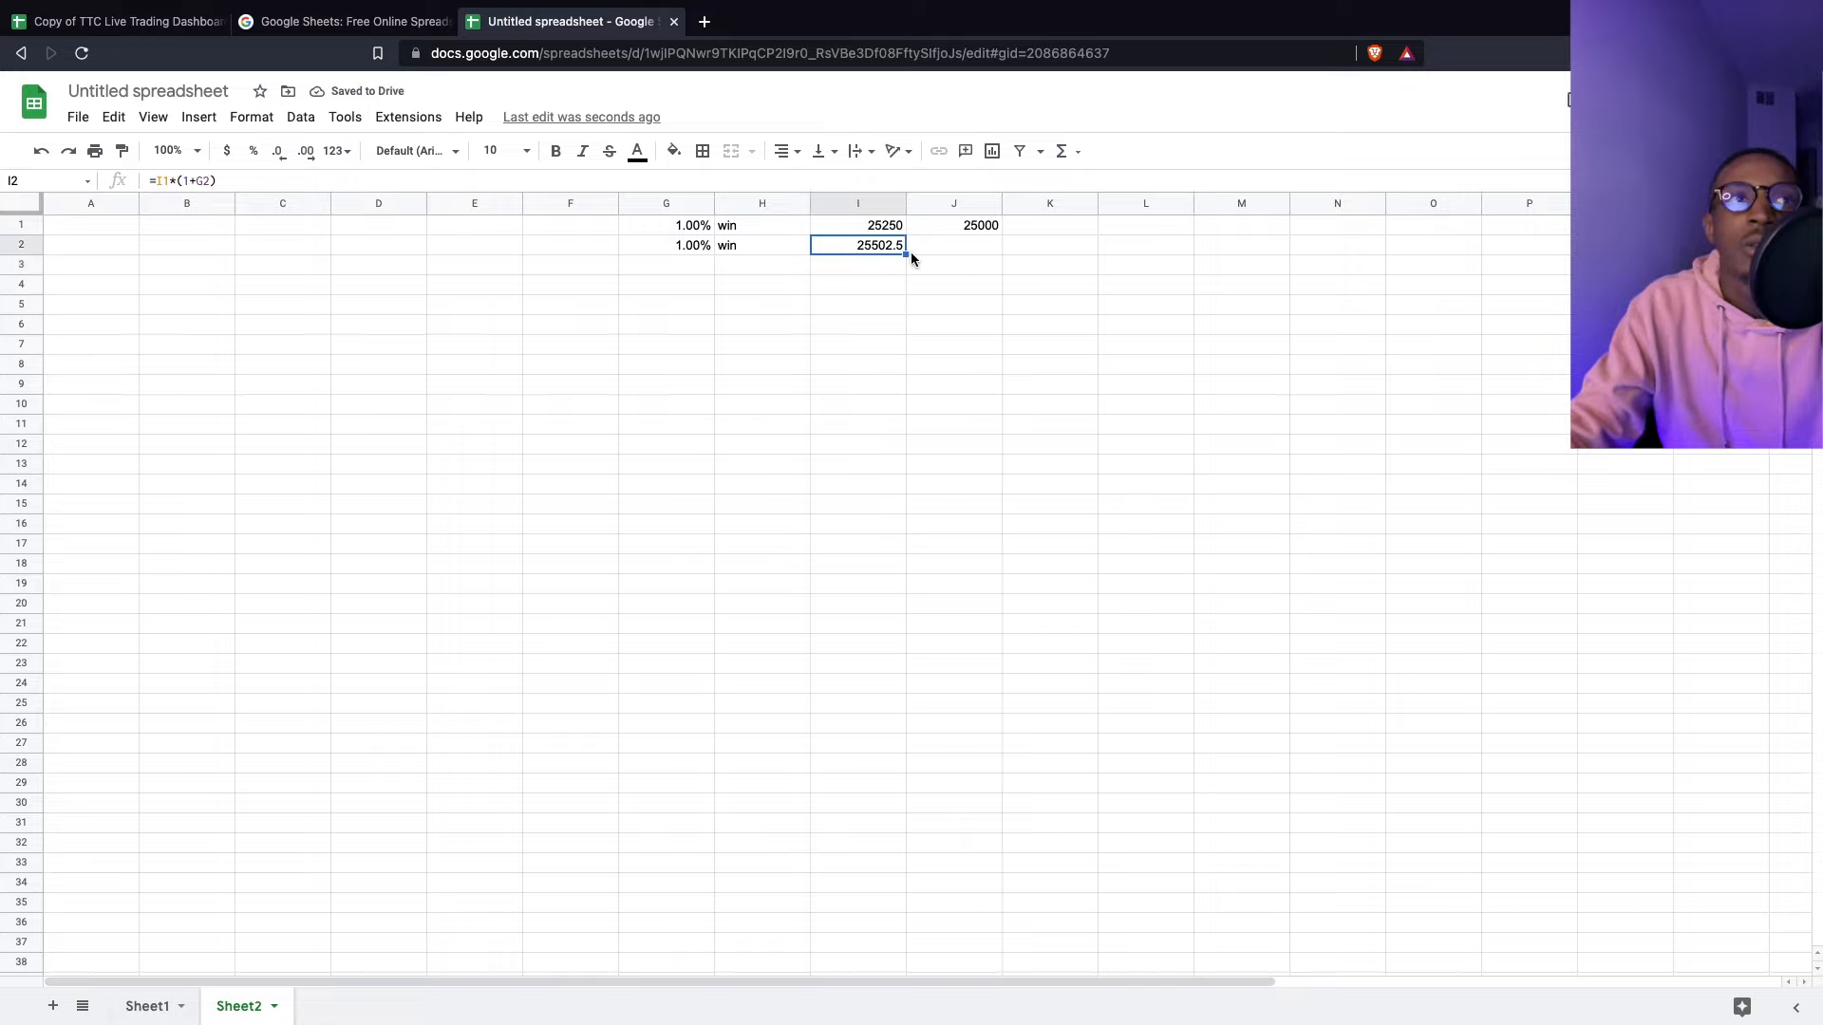
{"action": "left_click_drag", "start_coordinate": [907, 254], "coordinate": [926, 391]}
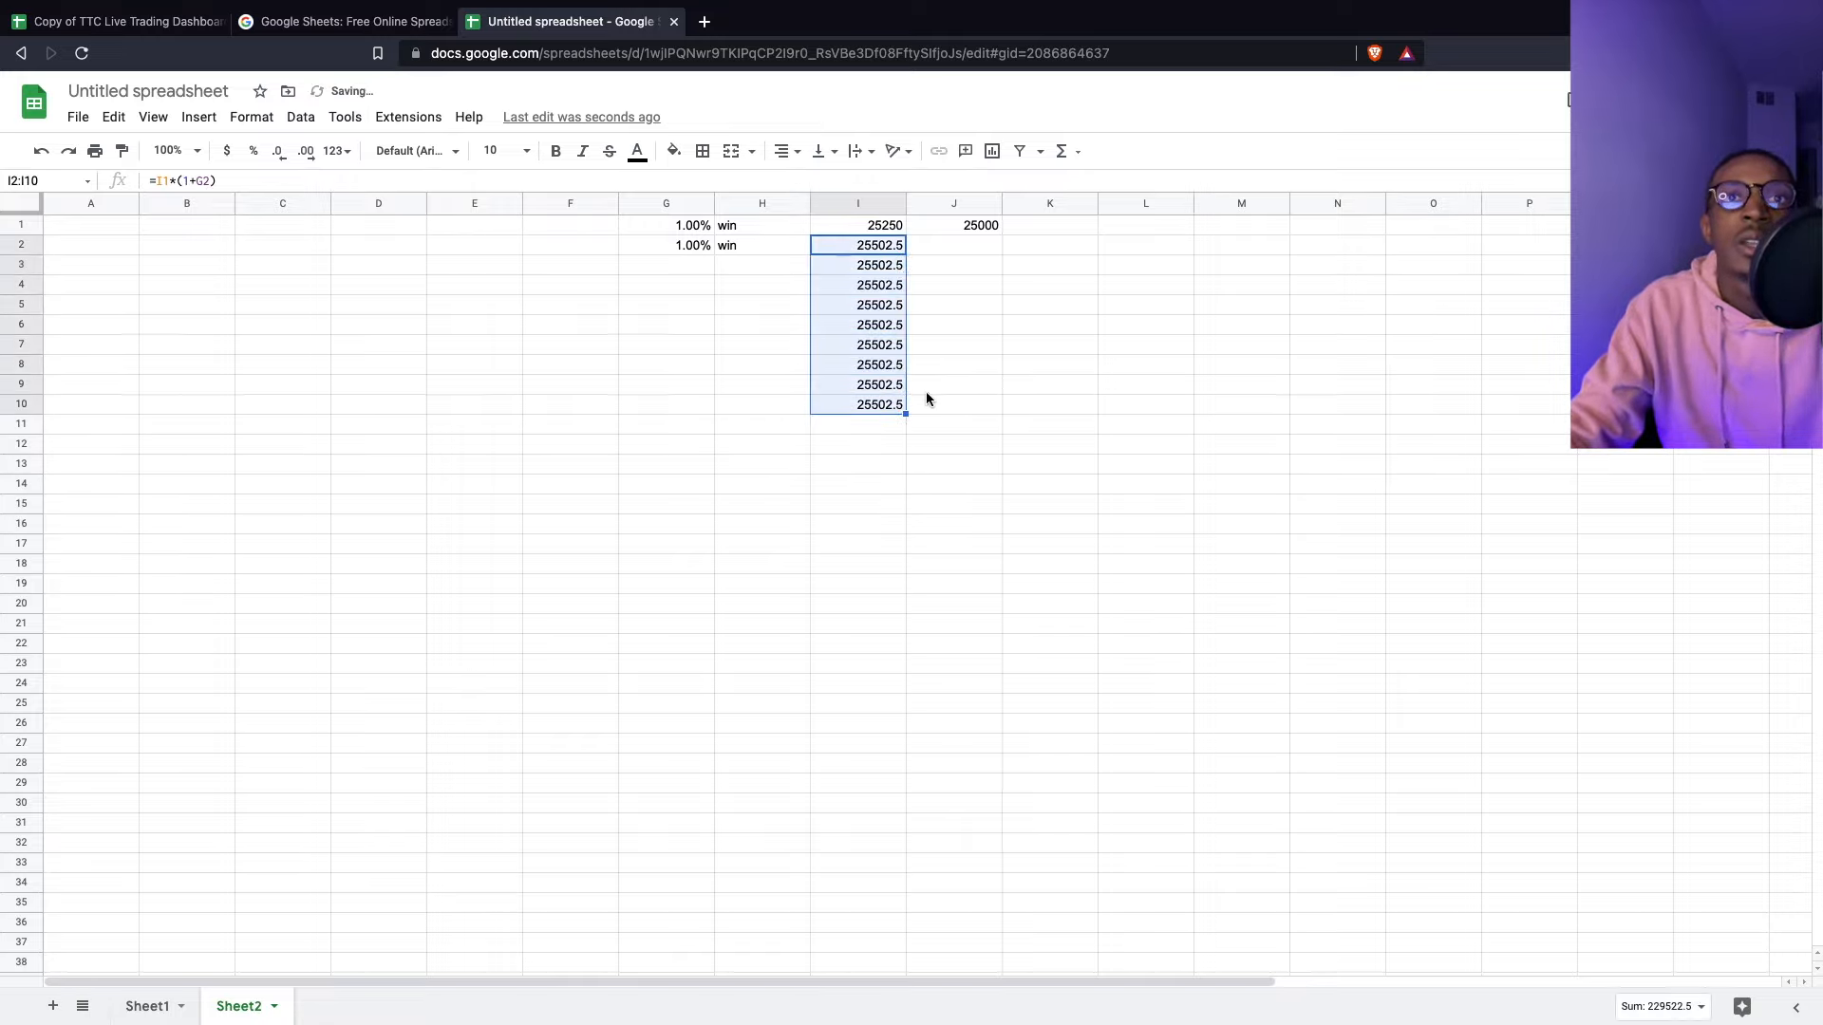
{"action": "left_click", "coordinate": [883, 271]}
{"action": "left_click", "coordinate": [881, 269]}
{"action": "left_click", "coordinate": [879, 243]}
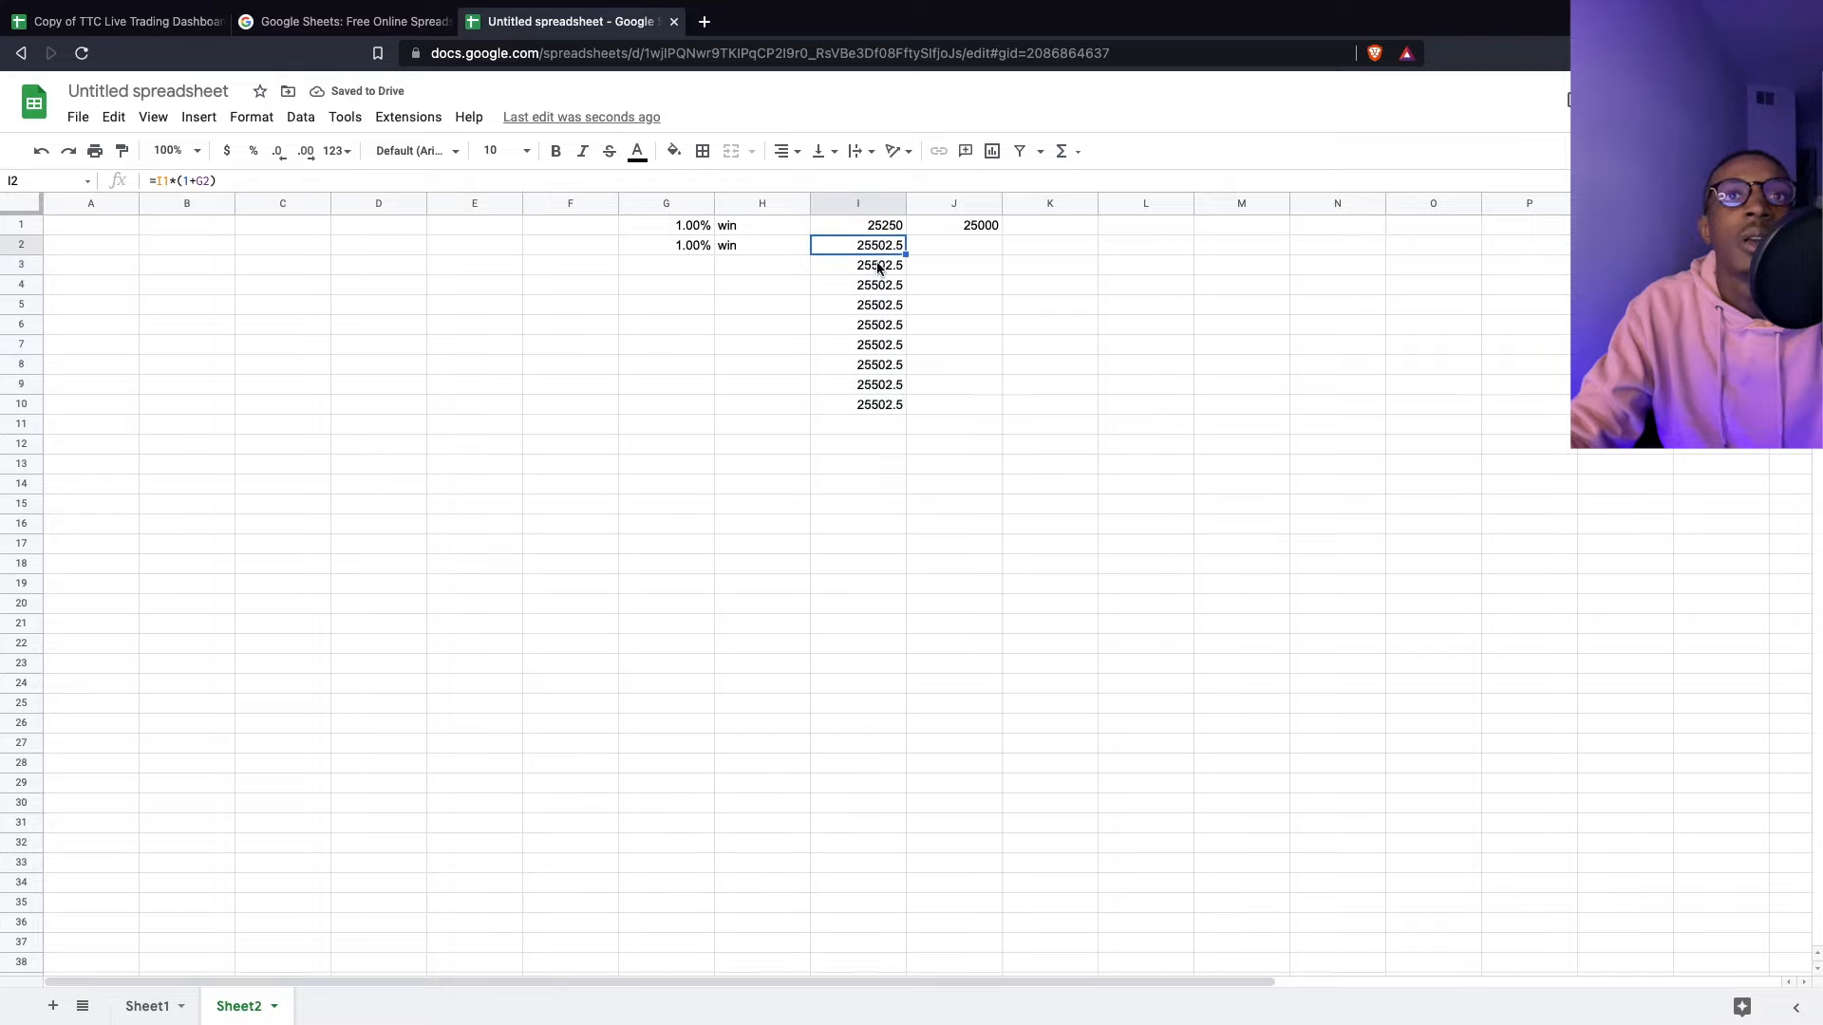
{"action": "left_click", "coordinate": [878, 271]}
{"action": "left_click", "coordinate": [873, 288]}
{"action": "left_click", "coordinate": [870, 309]}
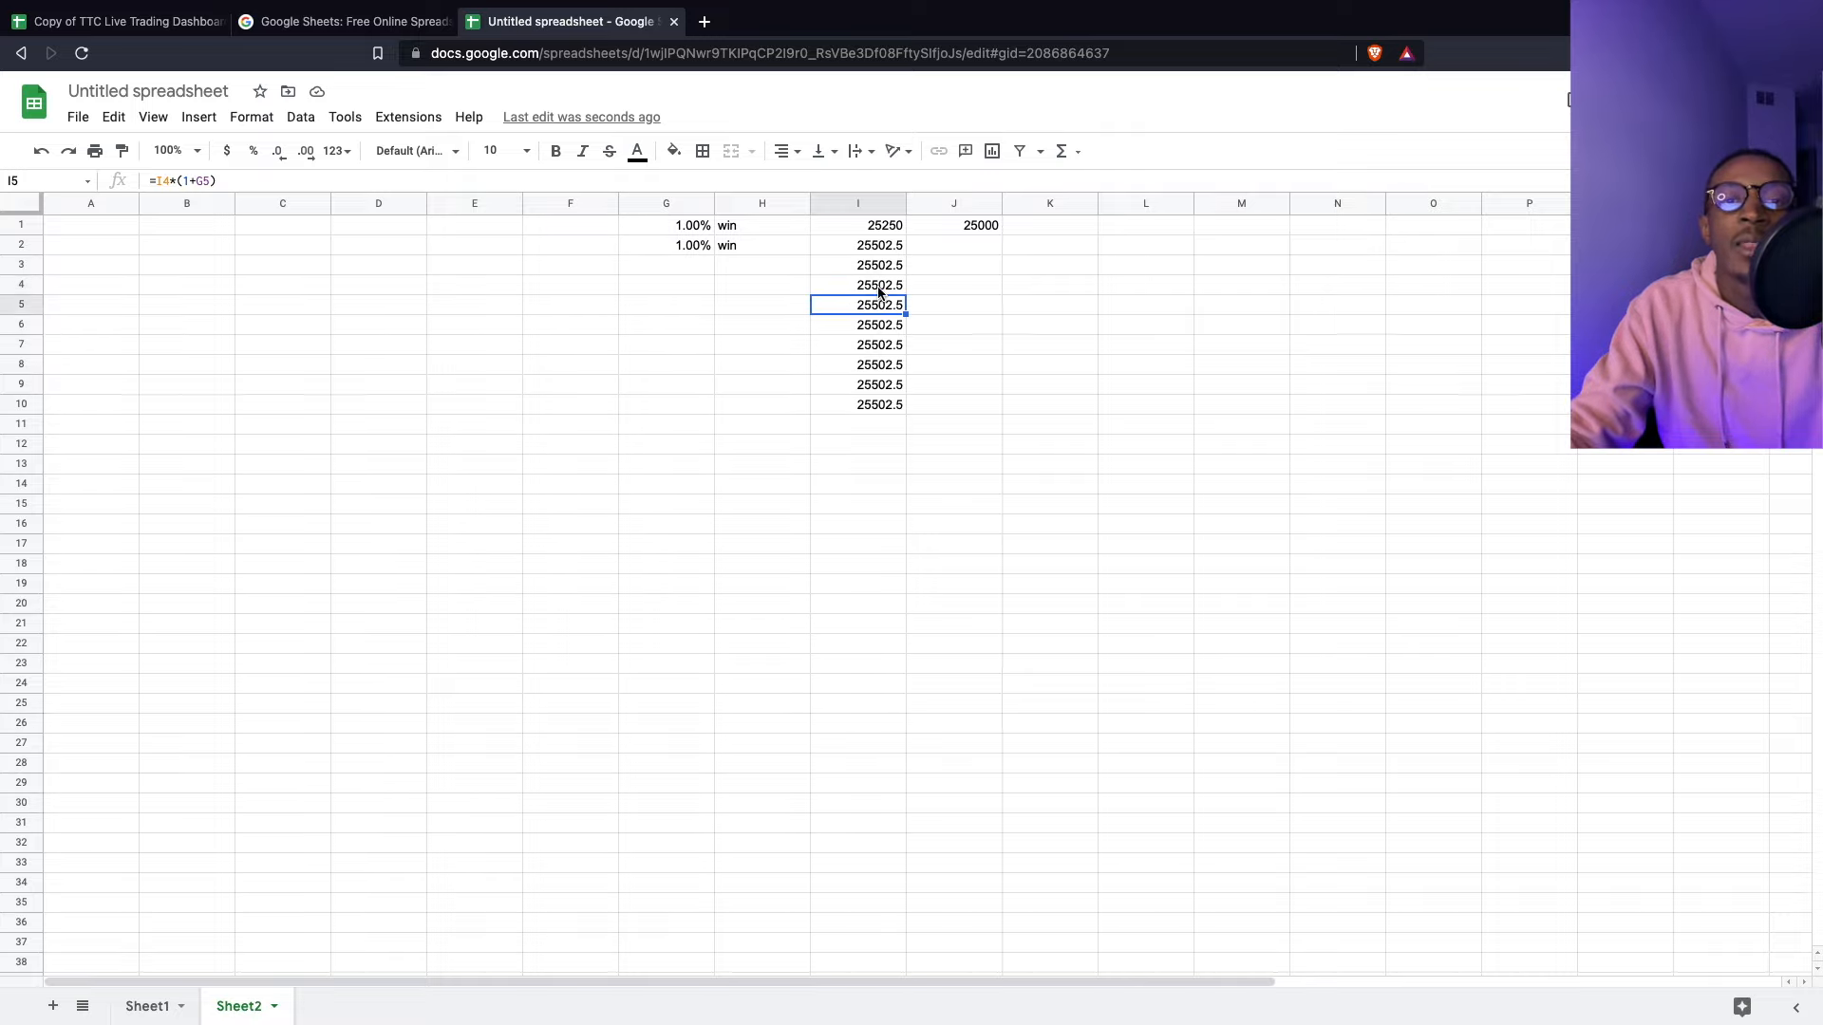
{"action": "left_click", "coordinate": [680, 266]}
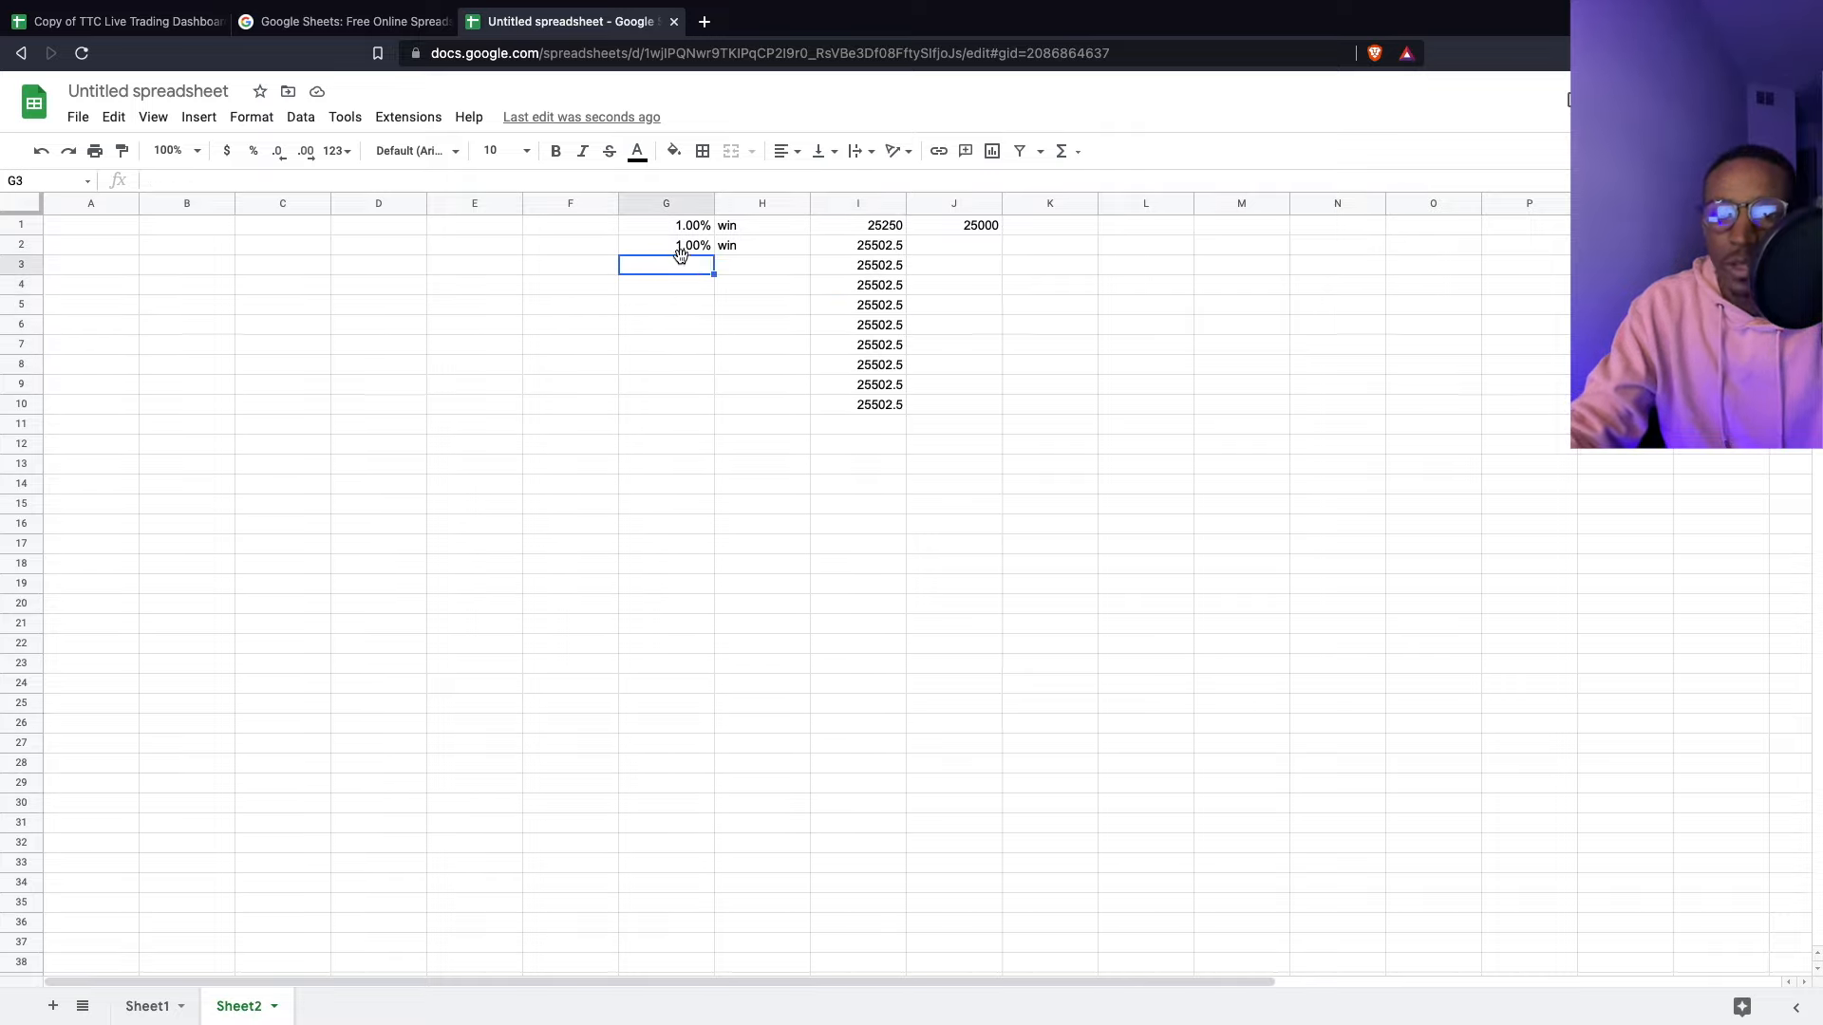
- Copy the H2 outcome formula down to H10
{"action": "left_click", "coordinate": [762, 251]}
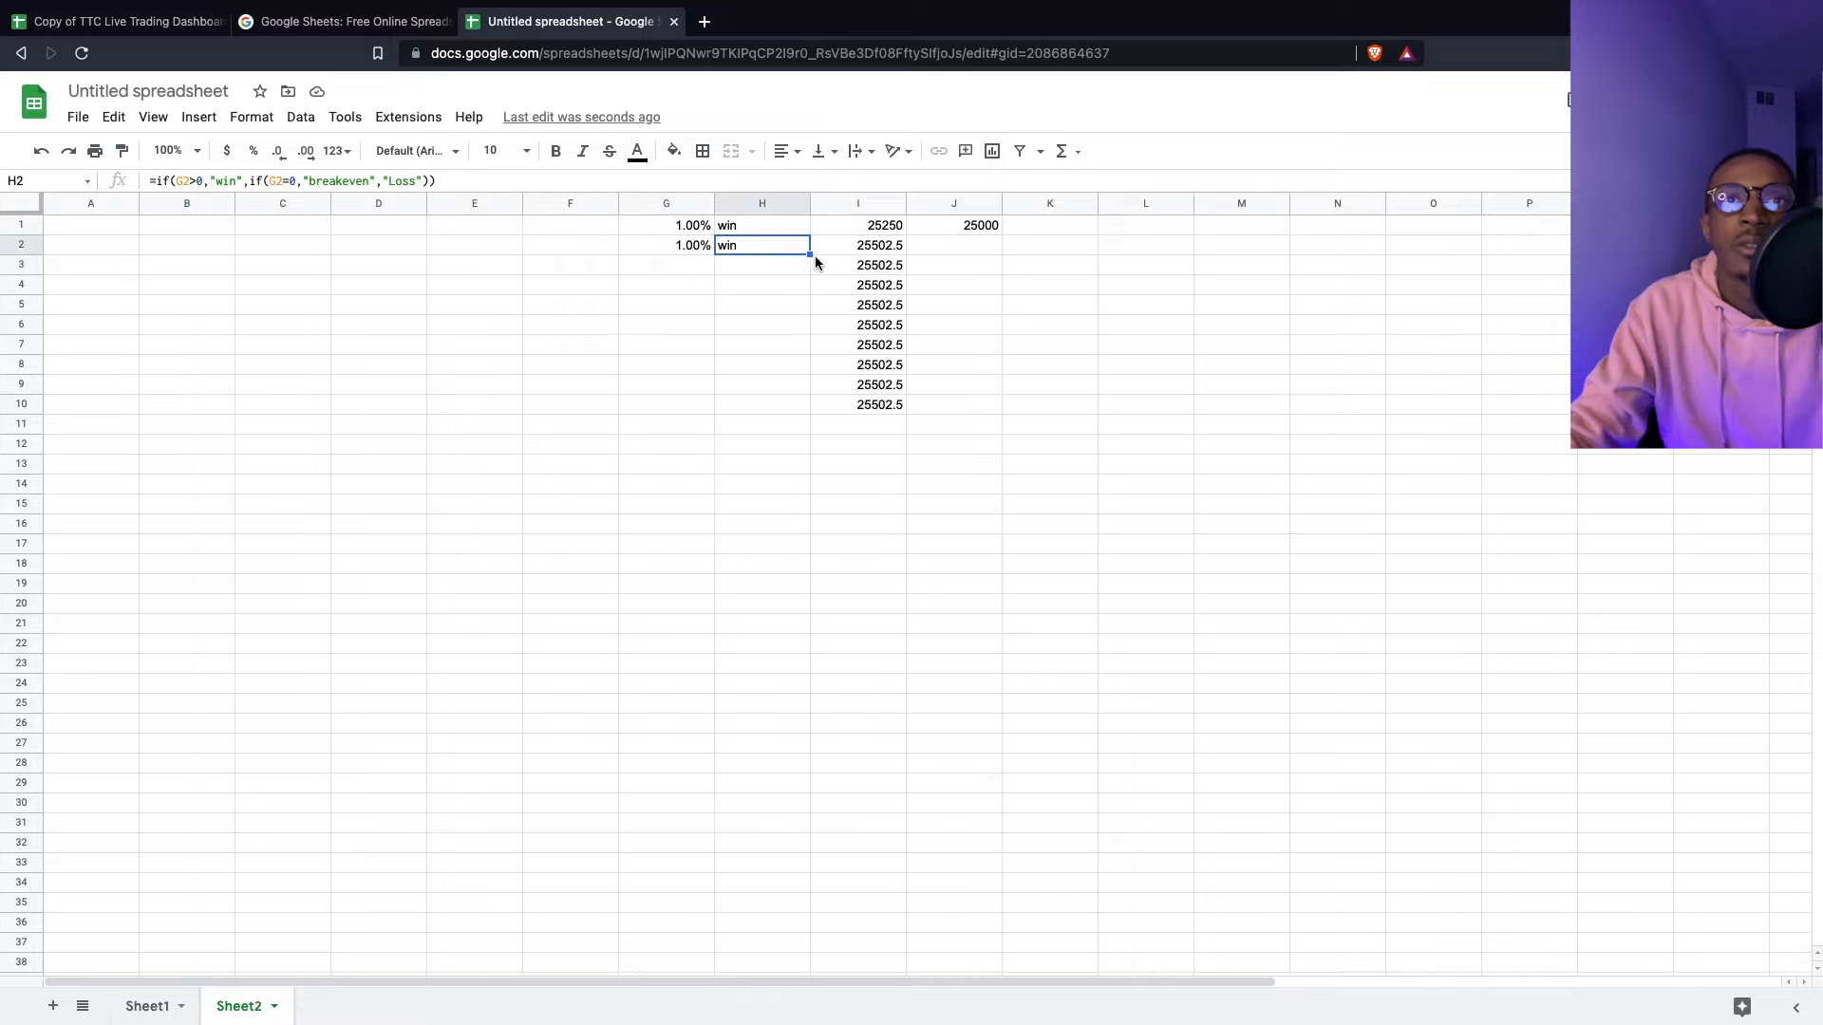
{"action": "left_click", "coordinate": [765, 227]}
{"action": "left_click", "coordinate": [801, 248]}
{"action": "left_click_drag", "start_coordinate": [809, 254], "coordinate": [812, 410]}
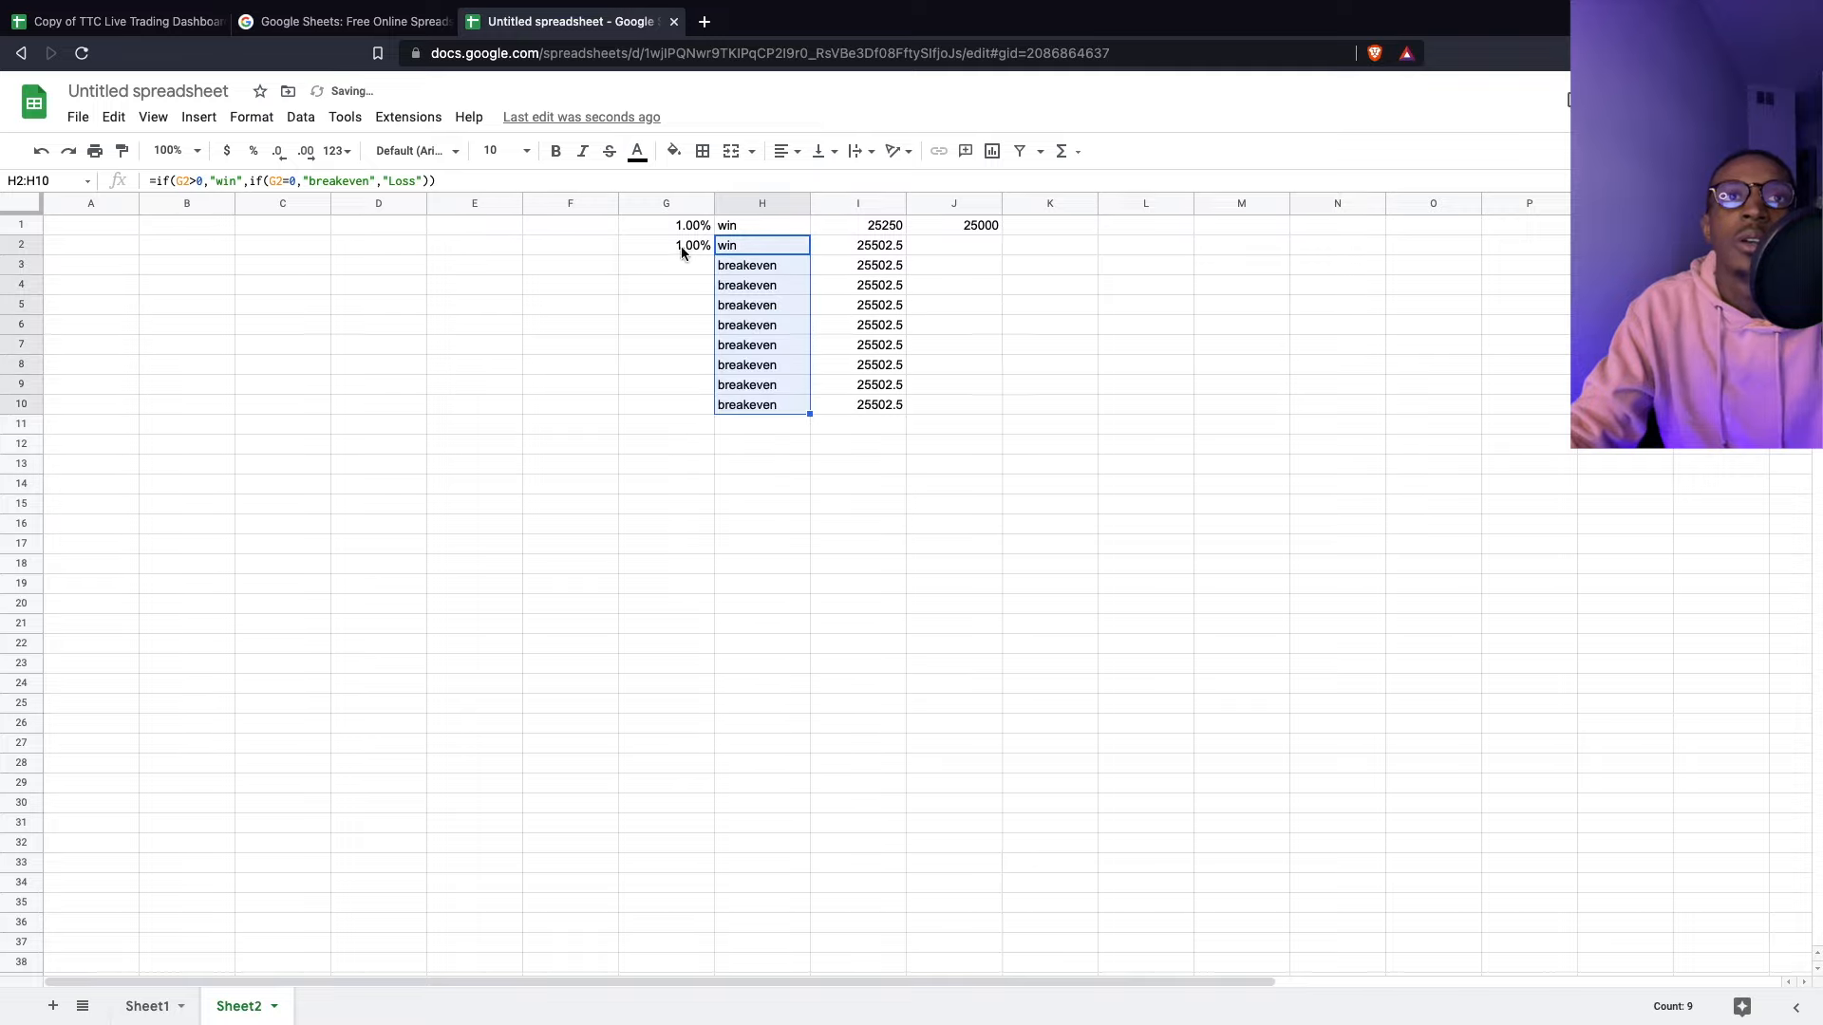
- Enter sample results -1, 2, 1, -1, -1, 2, 0, 0 into G3:G10
{"action": "left_click", "coordinate": [688, 271]}
{"action": "type", "text": "-1"}
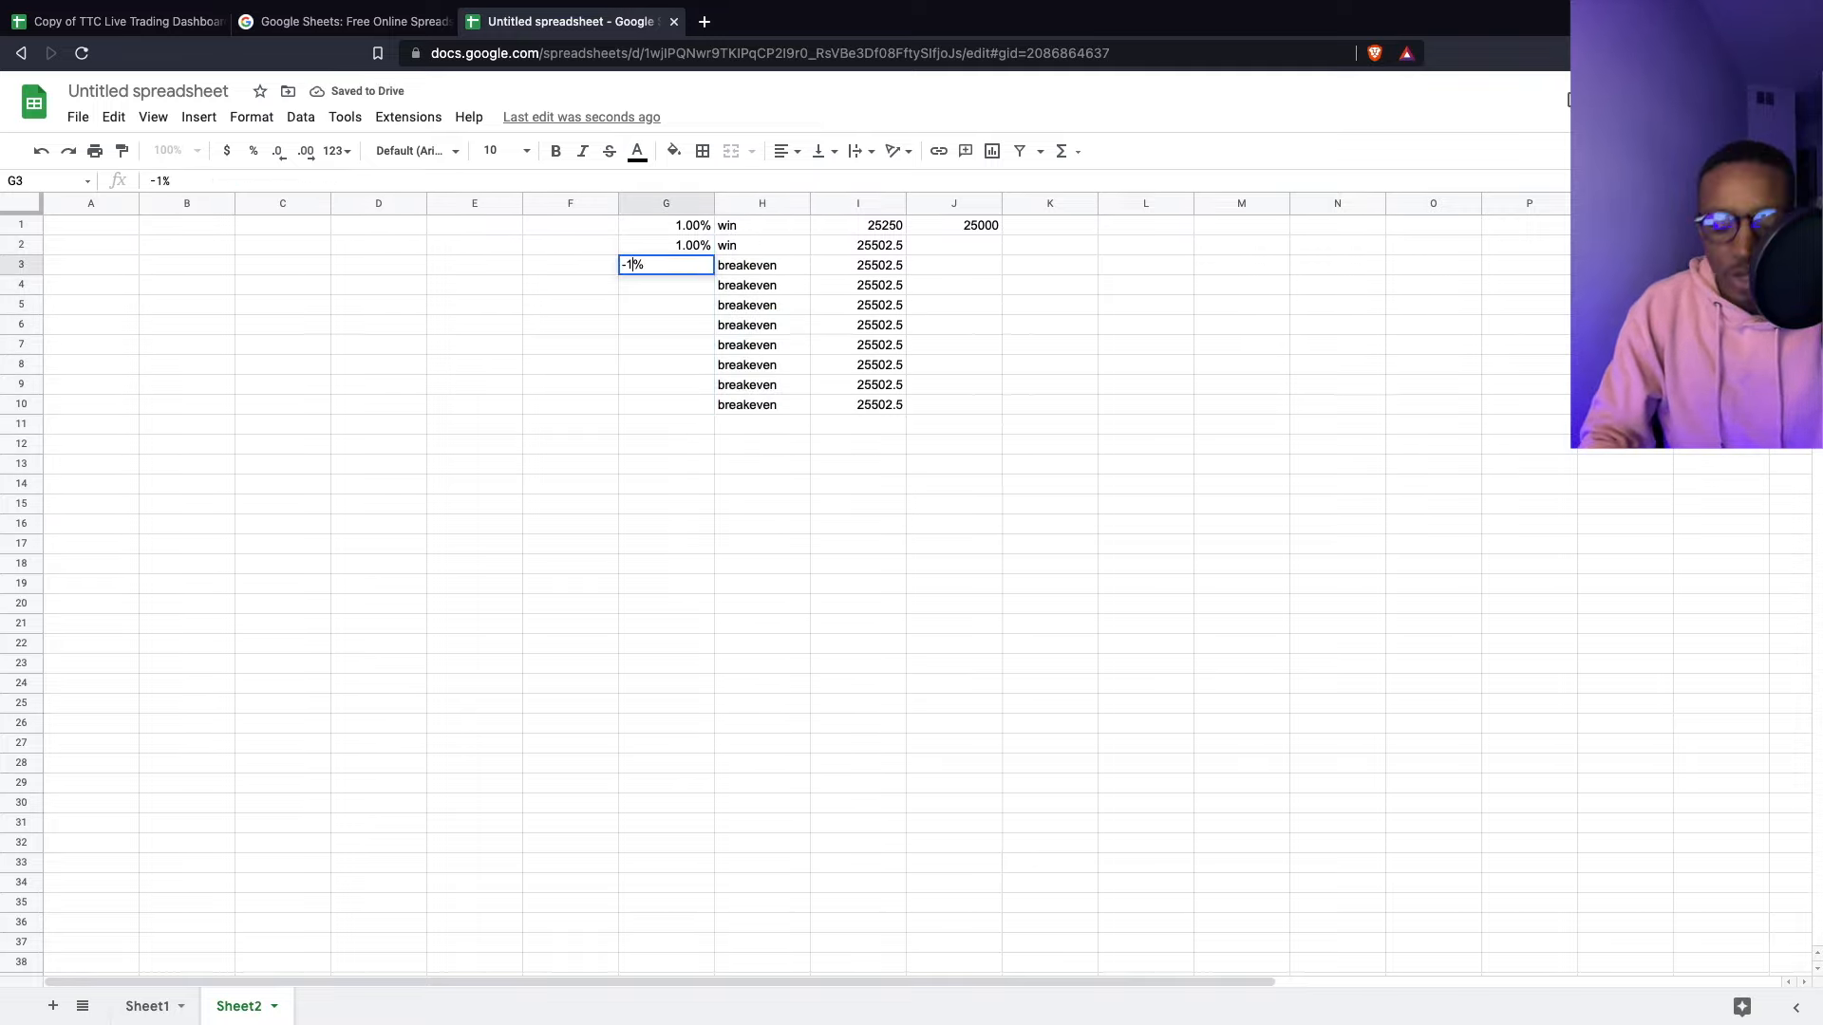
{"action": "key", "text": "Return"}
{"action": "type", "text": "2"}
{"action": "key", "text": "Return"}
{"action": "type", "text": "1"}
{"action": "key", "text": "Return"}
{"action": "type", "text": "-1"}
{"action": "key", "text": "Return"}
{"action": "type", "text": "-1"}
{"action": "key", "text": "Return"}
{"action": "type", "text": "2"}
{"action": "key", "text": "Return"}
{"action": "type", "text": "3"}
{"action": "key", "text": "BackSpace"}
{"action": "type", "text": "0"}
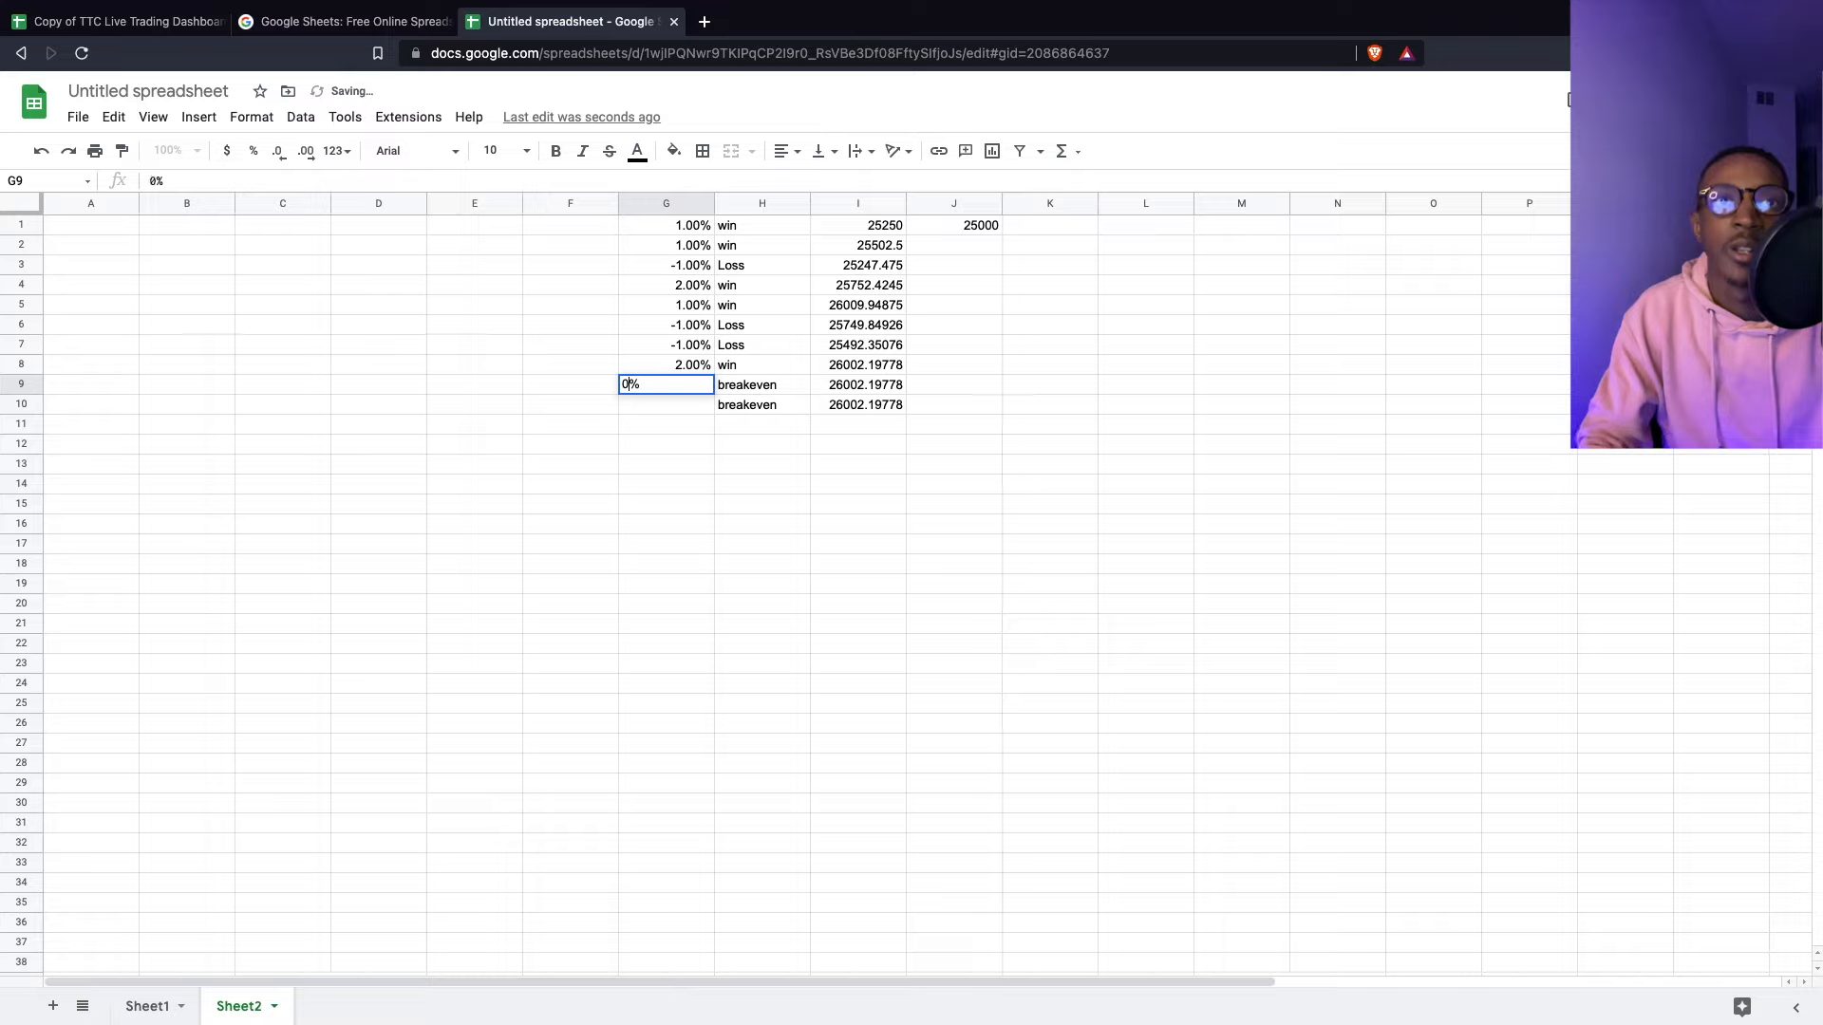
{"action": "key", "text": "Return"}
{"action": "type", "text": "0"}
{"action": "key", "text": "Return"}
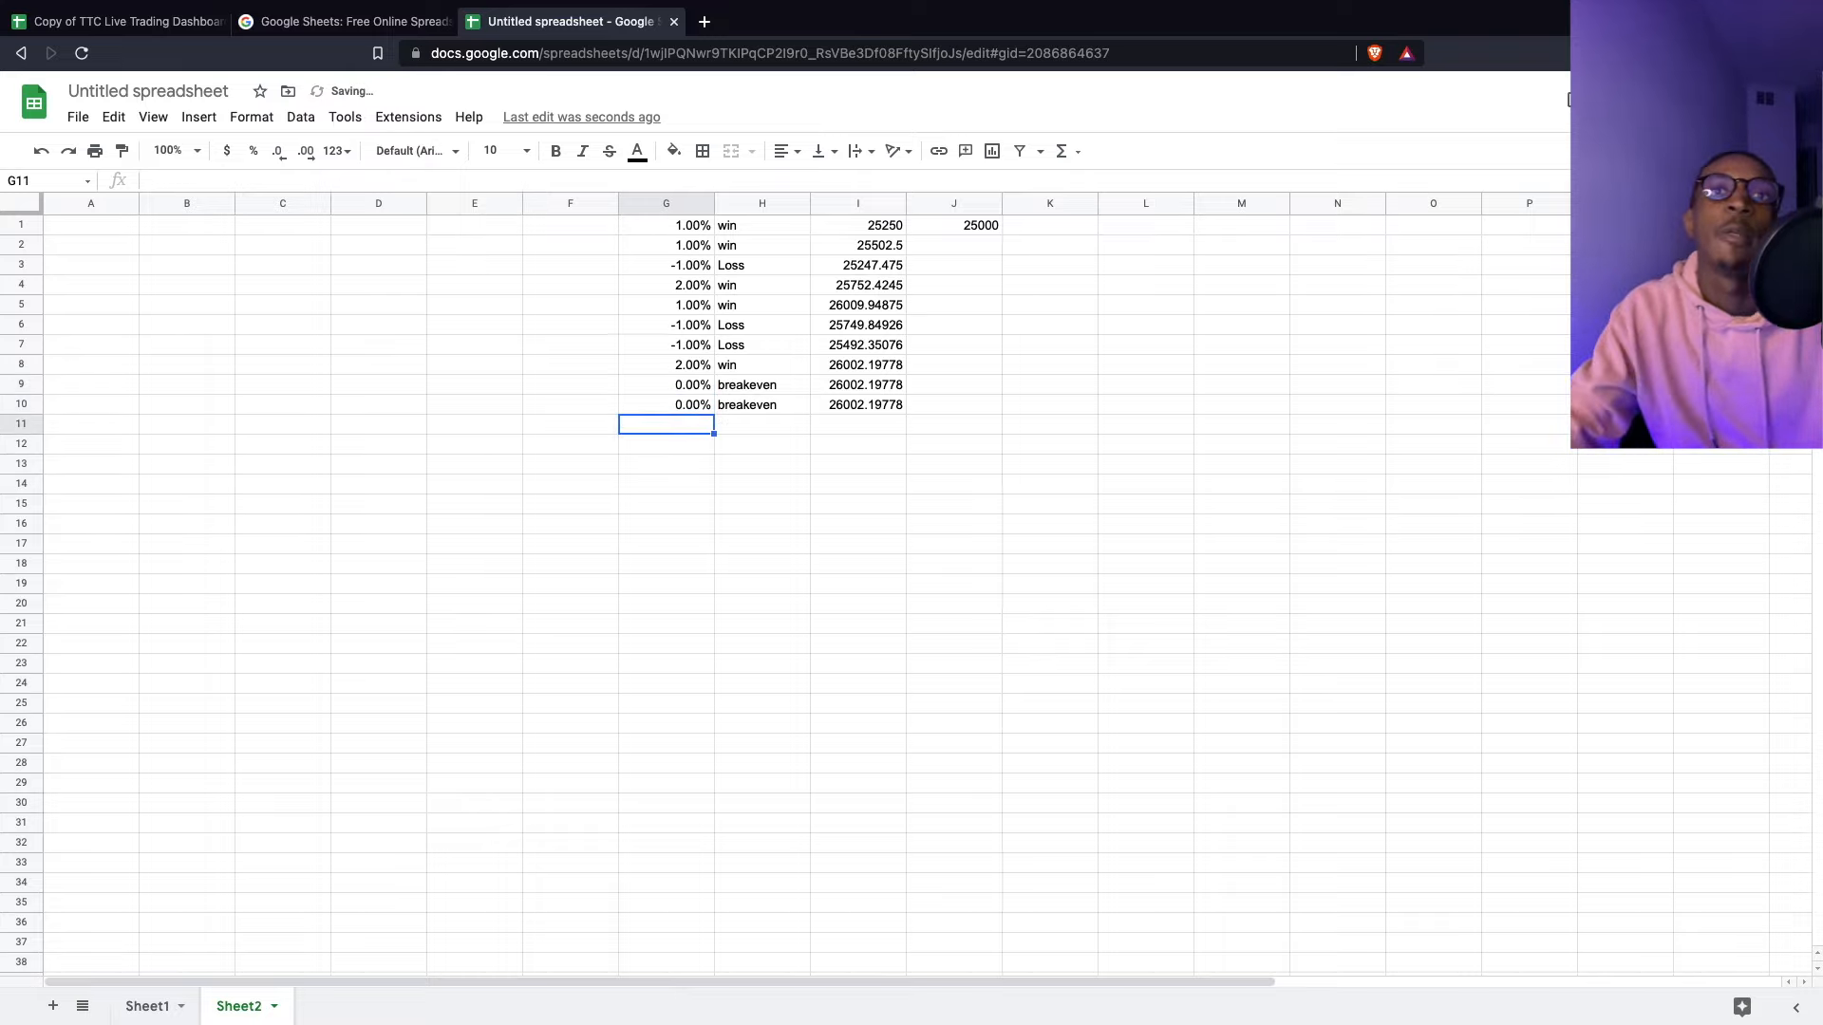
- Review the compounded balances in column I against the results in column G
{"action": "left_click", "coordinate": [877, 385]}
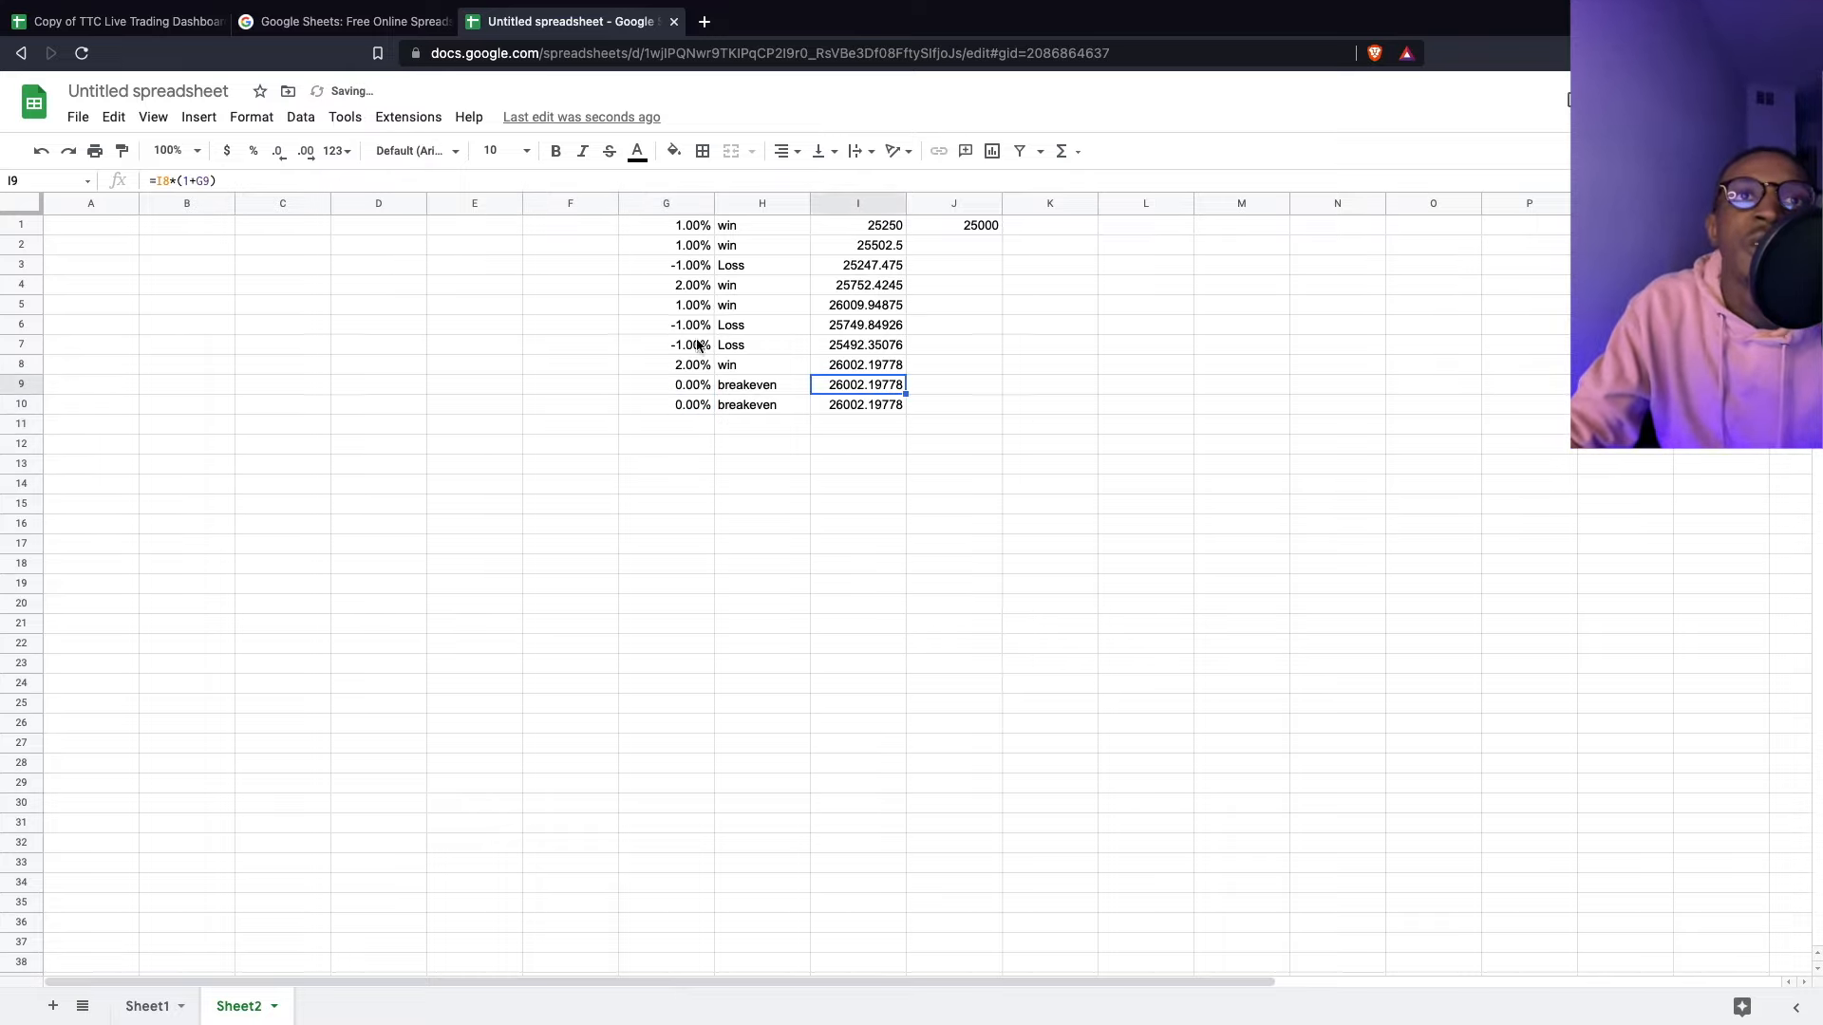
{"action": "left_click_drag", "start_coordinate": [870, 227], "coordinate": [856, 404]}
{"action": "left_click_drag", "start_coordinate": [678, 235], "coordinate": [664, 396]}
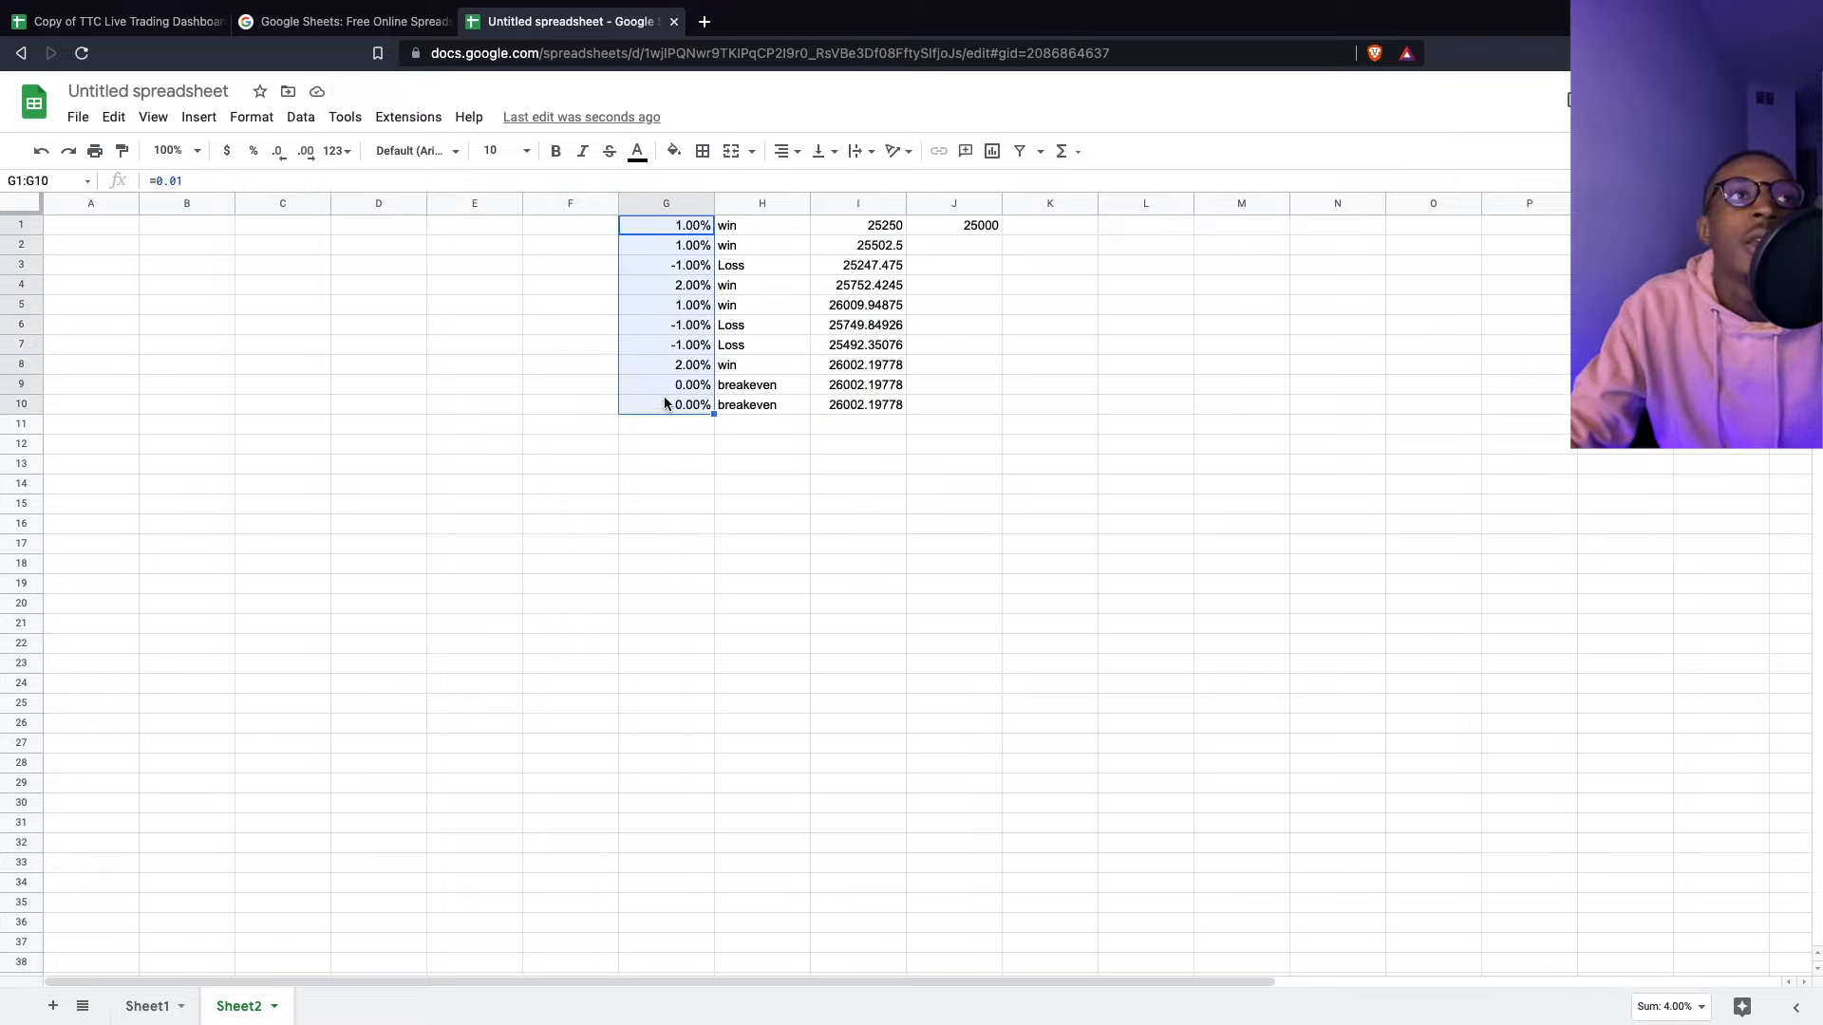
- Insert a blank row above the first trade
{"action": "left_click", "coordinate": [247, 282]}
{"action": "right_click", "coordinate": [241, 287]}
{"action": "left_click", "coordinate": [55, 247]}
{"action": "left_click", "coordinate": [23, 226]}
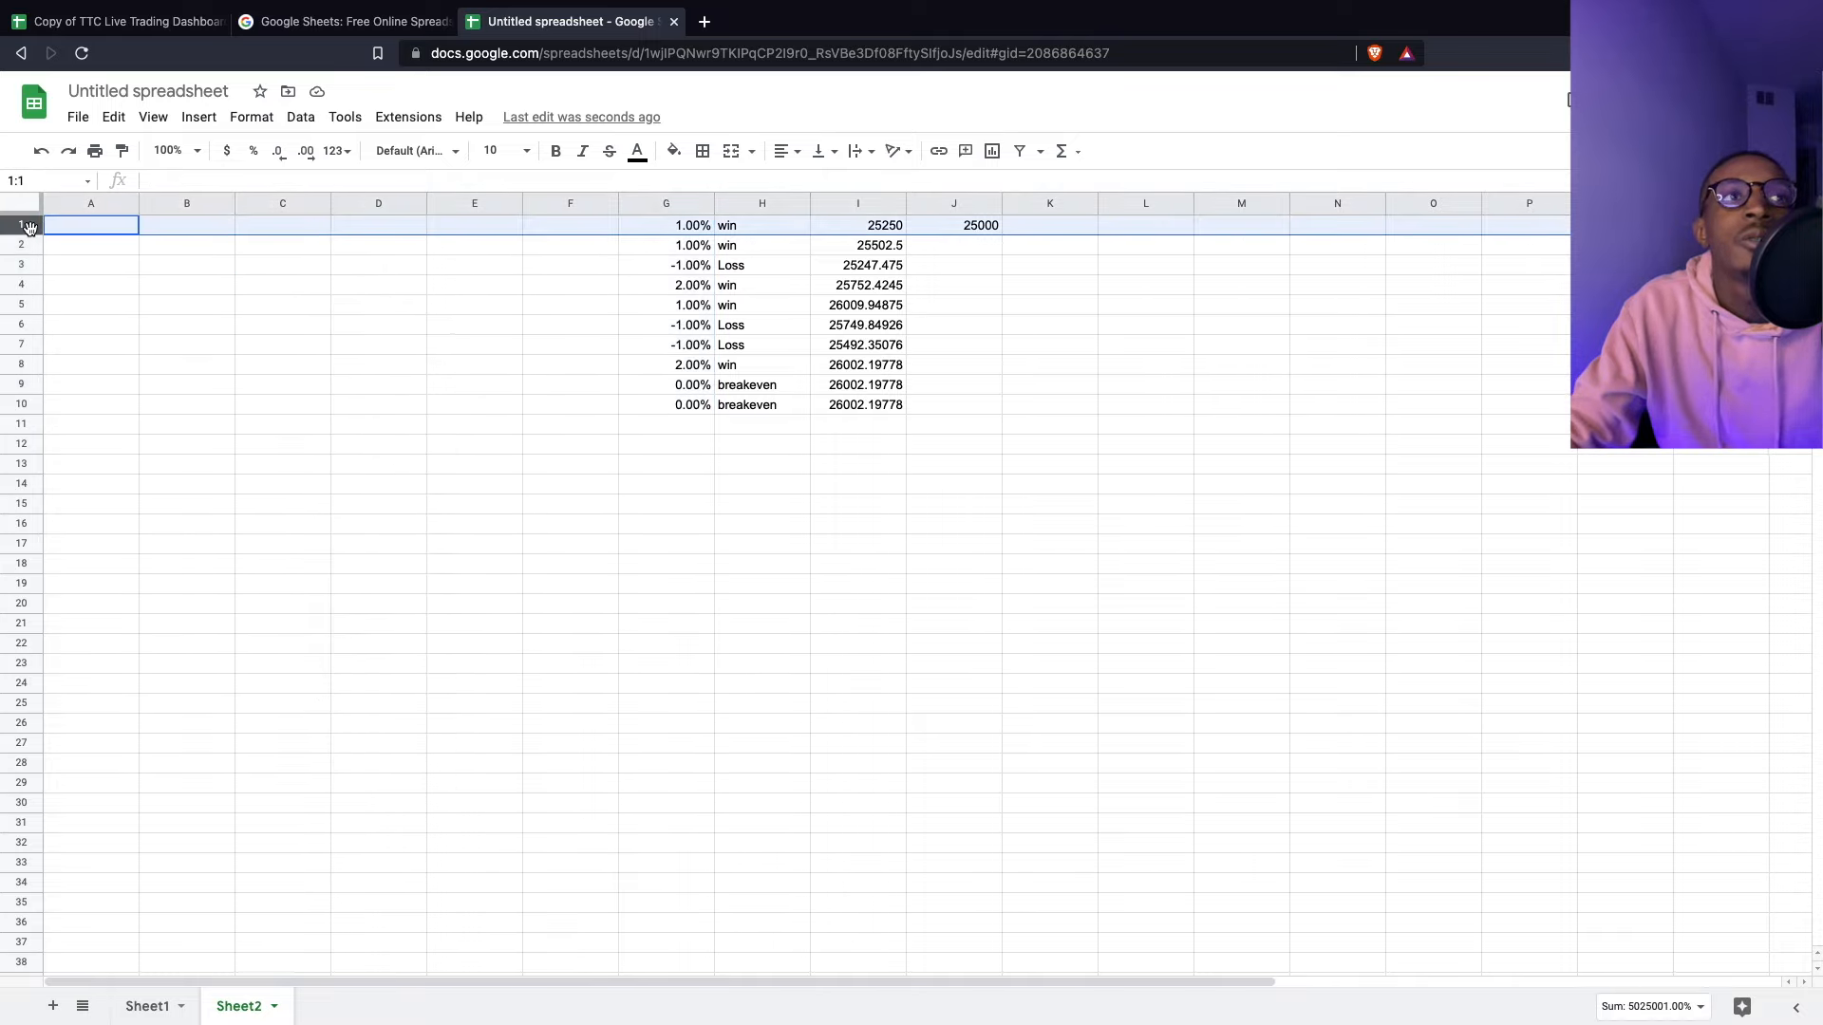
{"action": "right_click", "coordinate": [26, 227]}
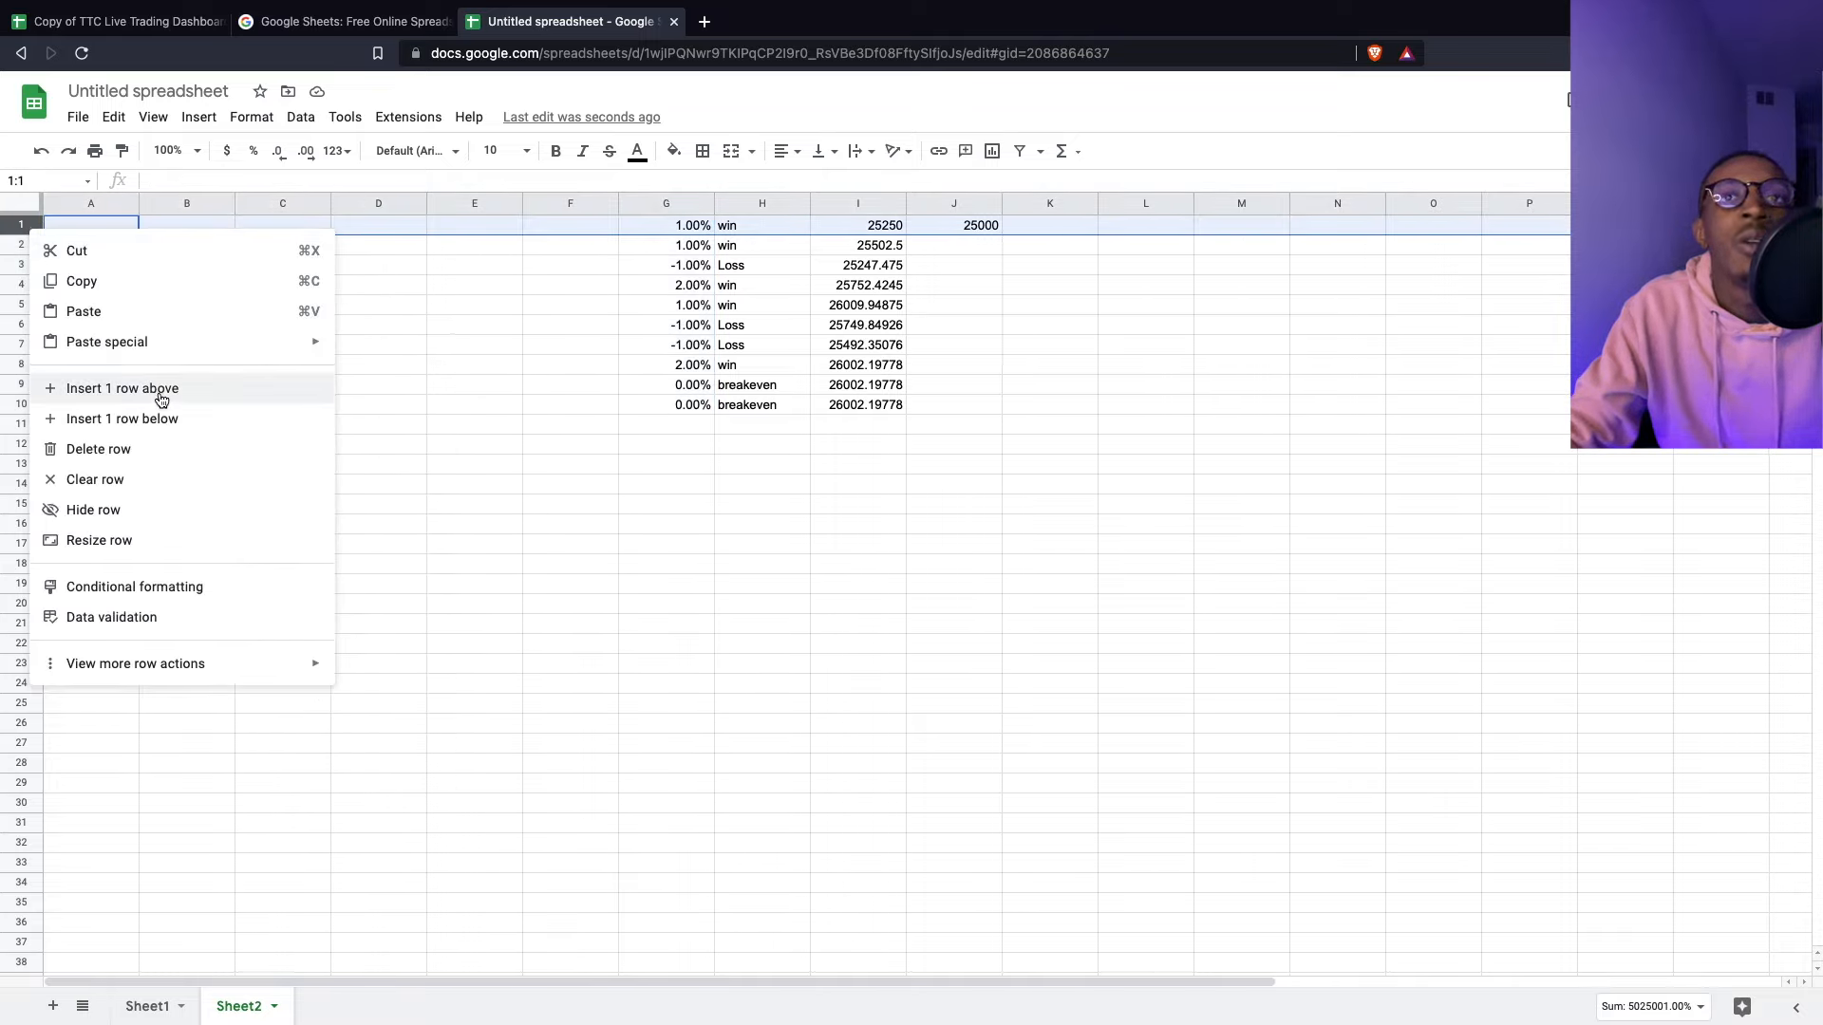
{"action": "left_click", "coordinate": [161, 391]}
{"action": "left_click", "coordinate": [19, 225]}
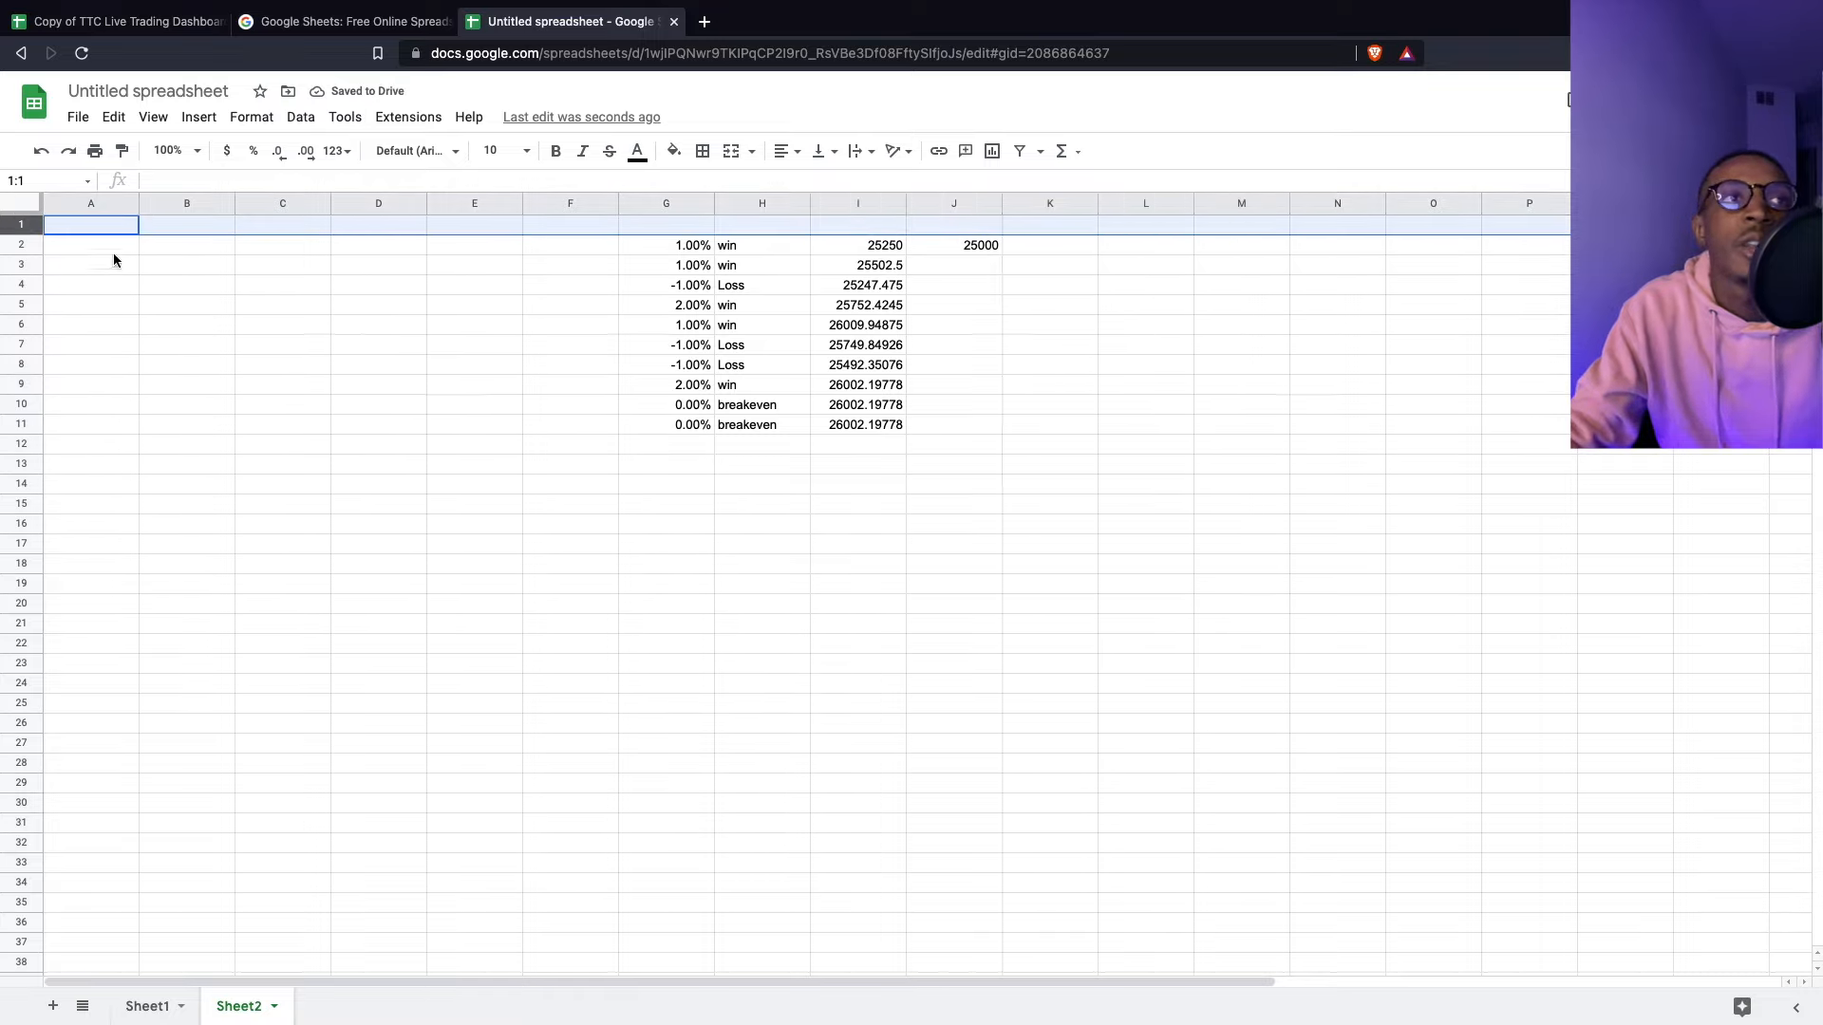
- Type headers Date and Pair in A1:B1, and Result, Outcome, Account Balance in G1:I1
{"action": "left_click", "coordinate": [70, 226]}
{"action": "type", "text": "Dart"}
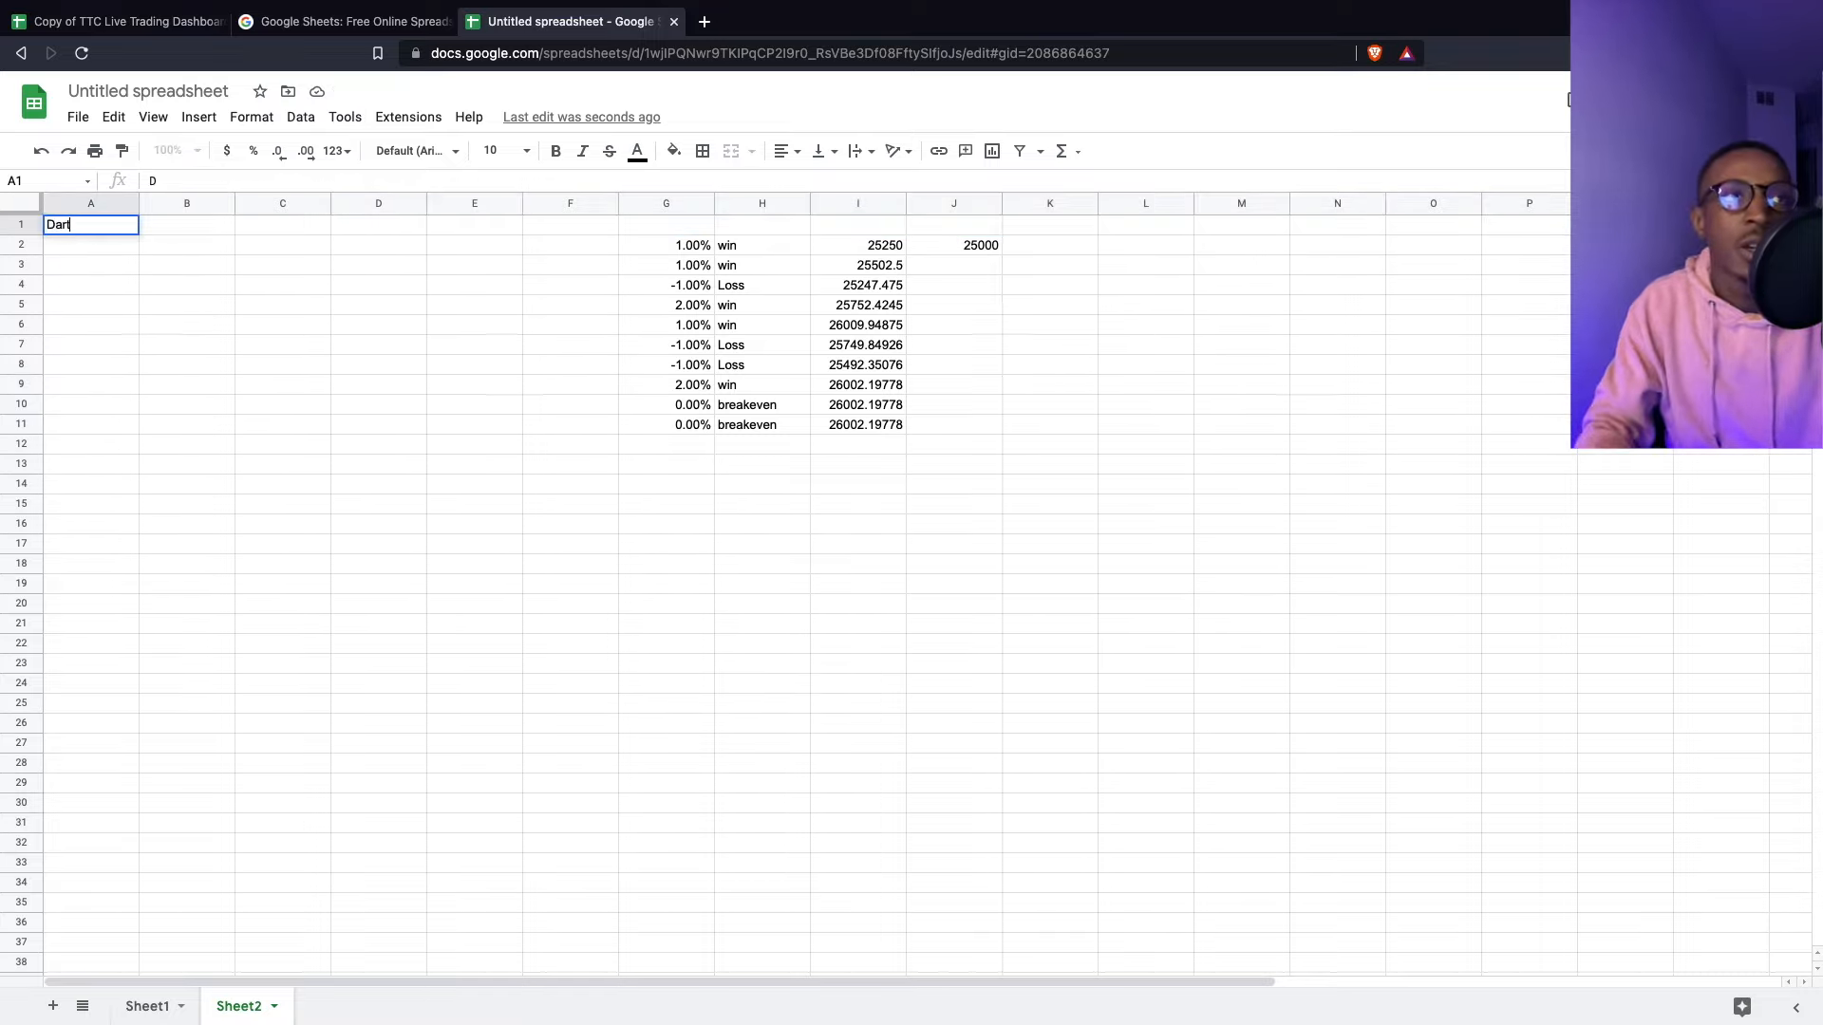
{"action": "type", "text": "e. e"}
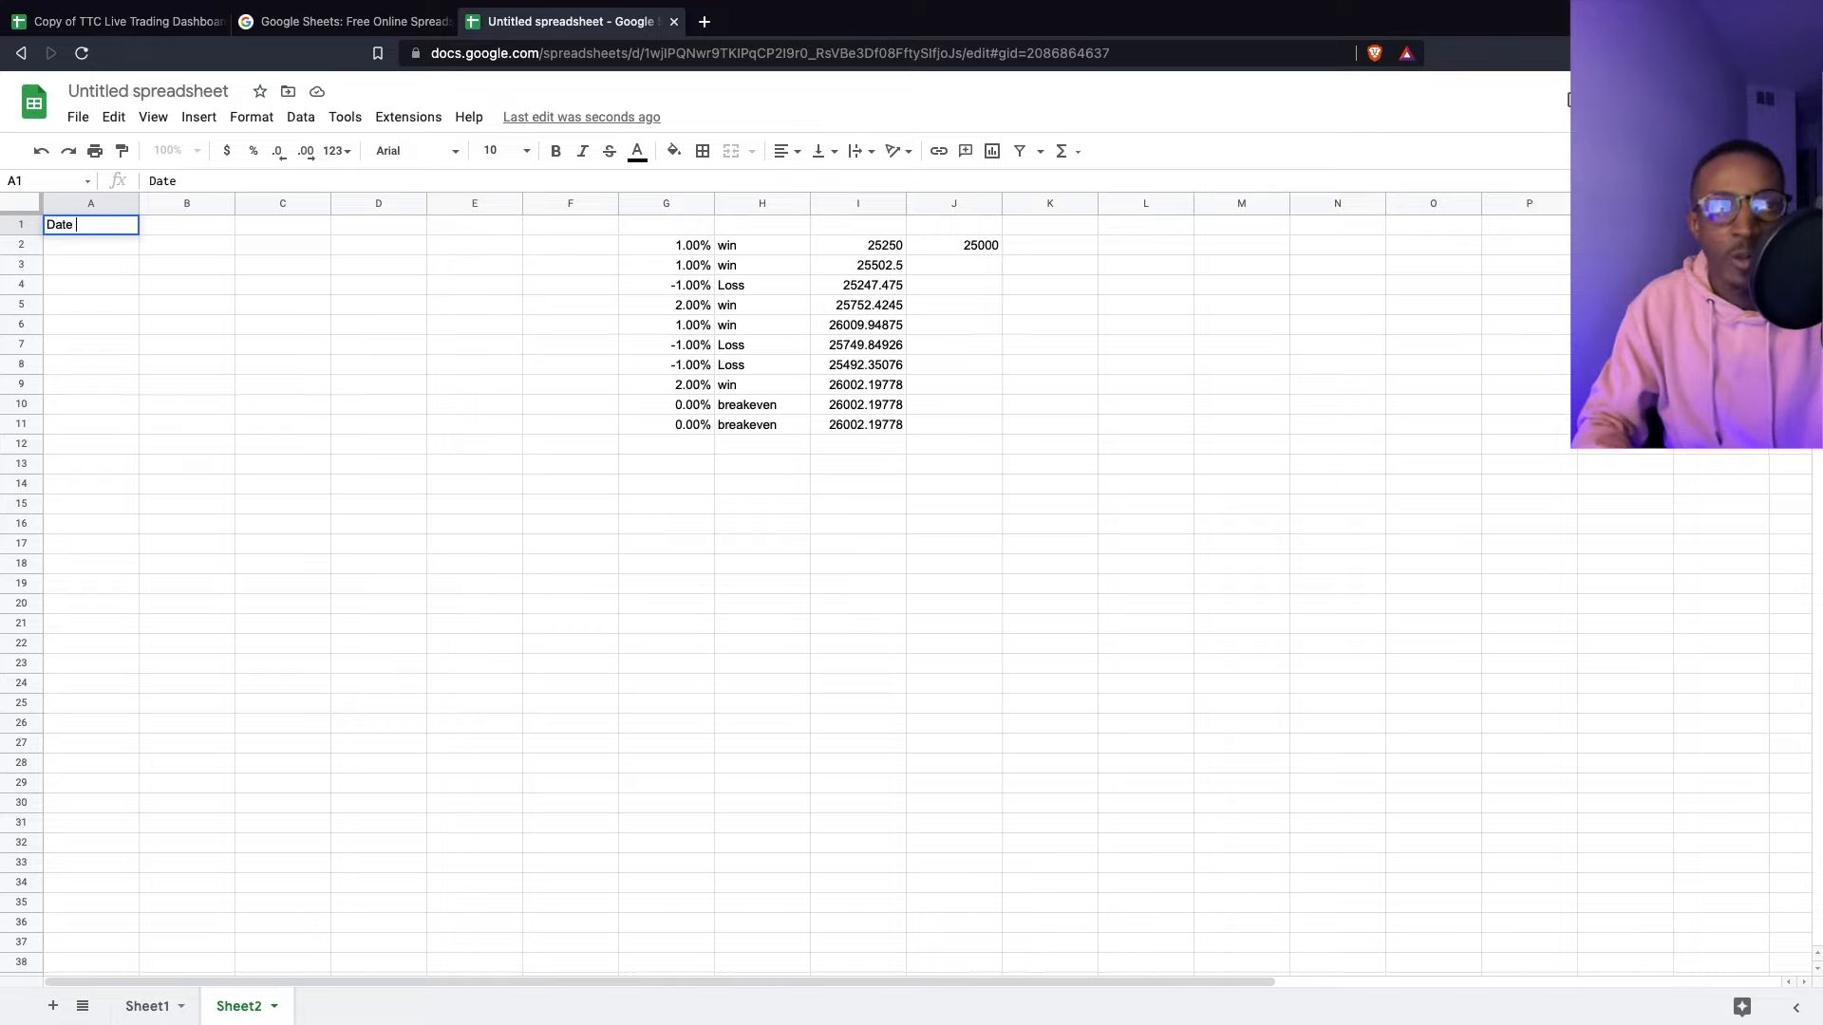
{"action": "key", "text": "Tab"}
{"action": "type", "text": "Pa"}
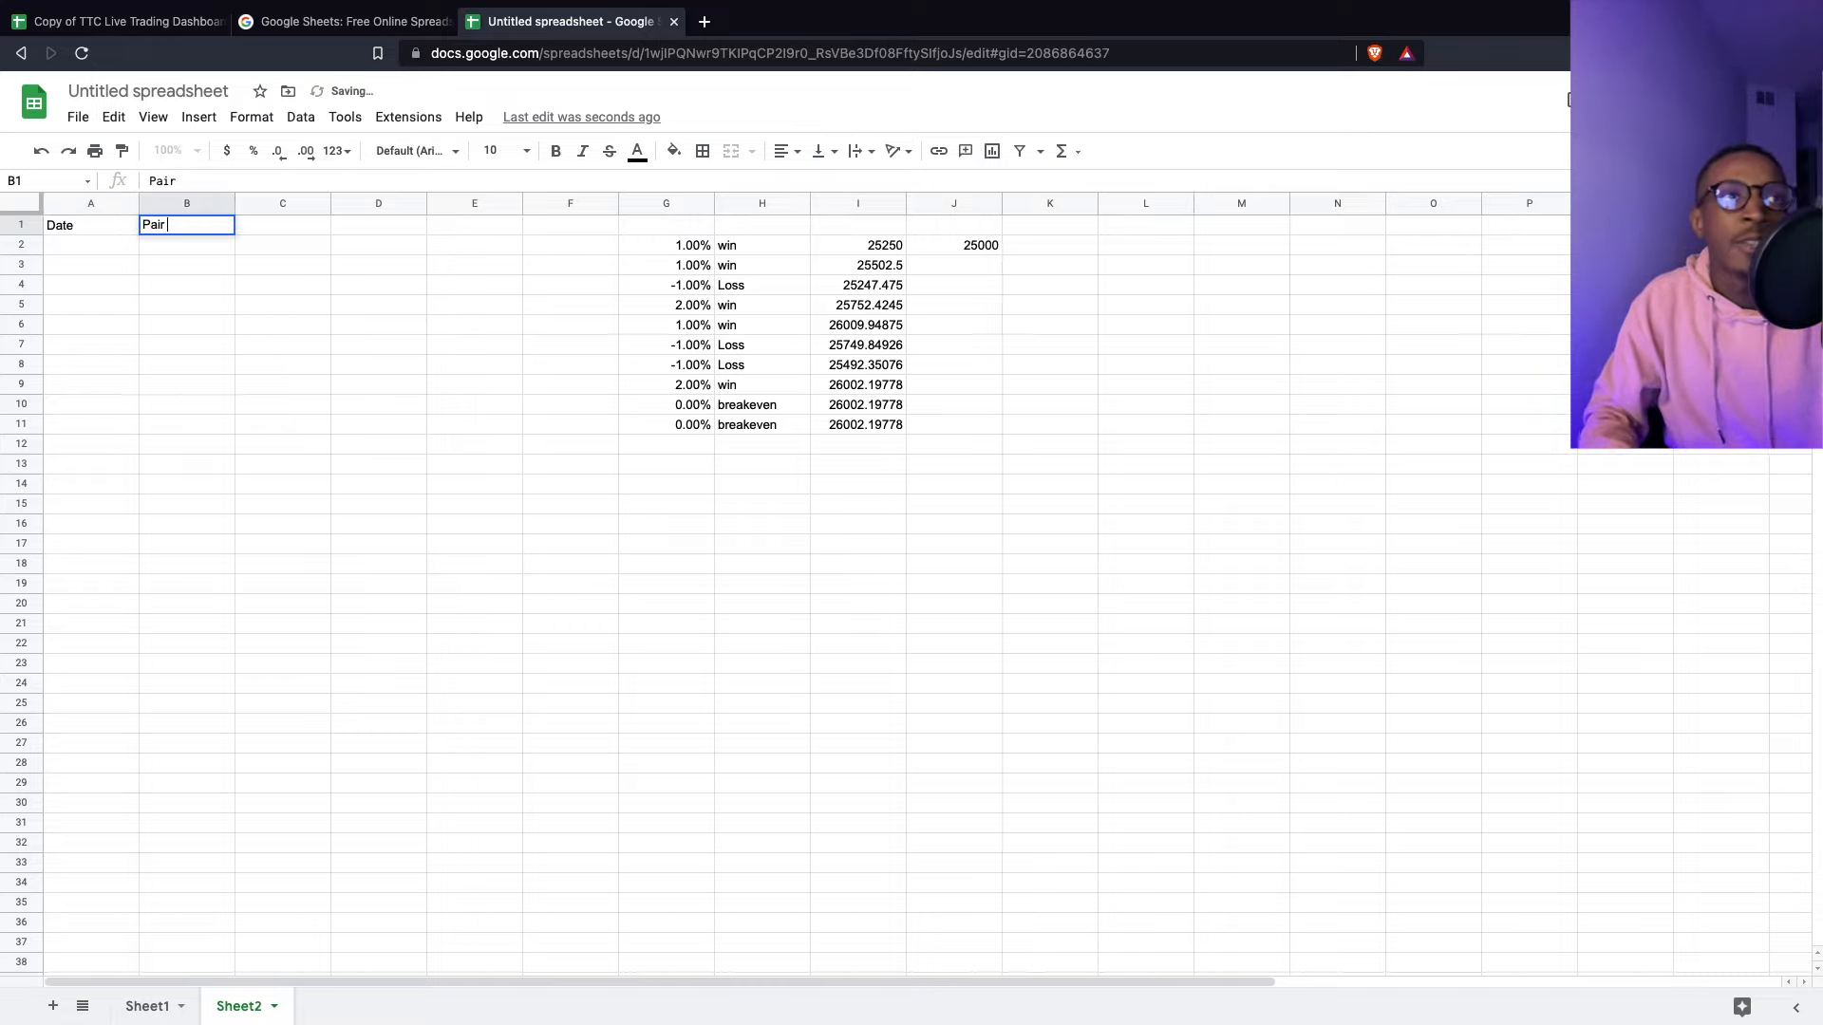
{"action": "type", "text": "ir"}
{"action": "key", "text": "Tab"}
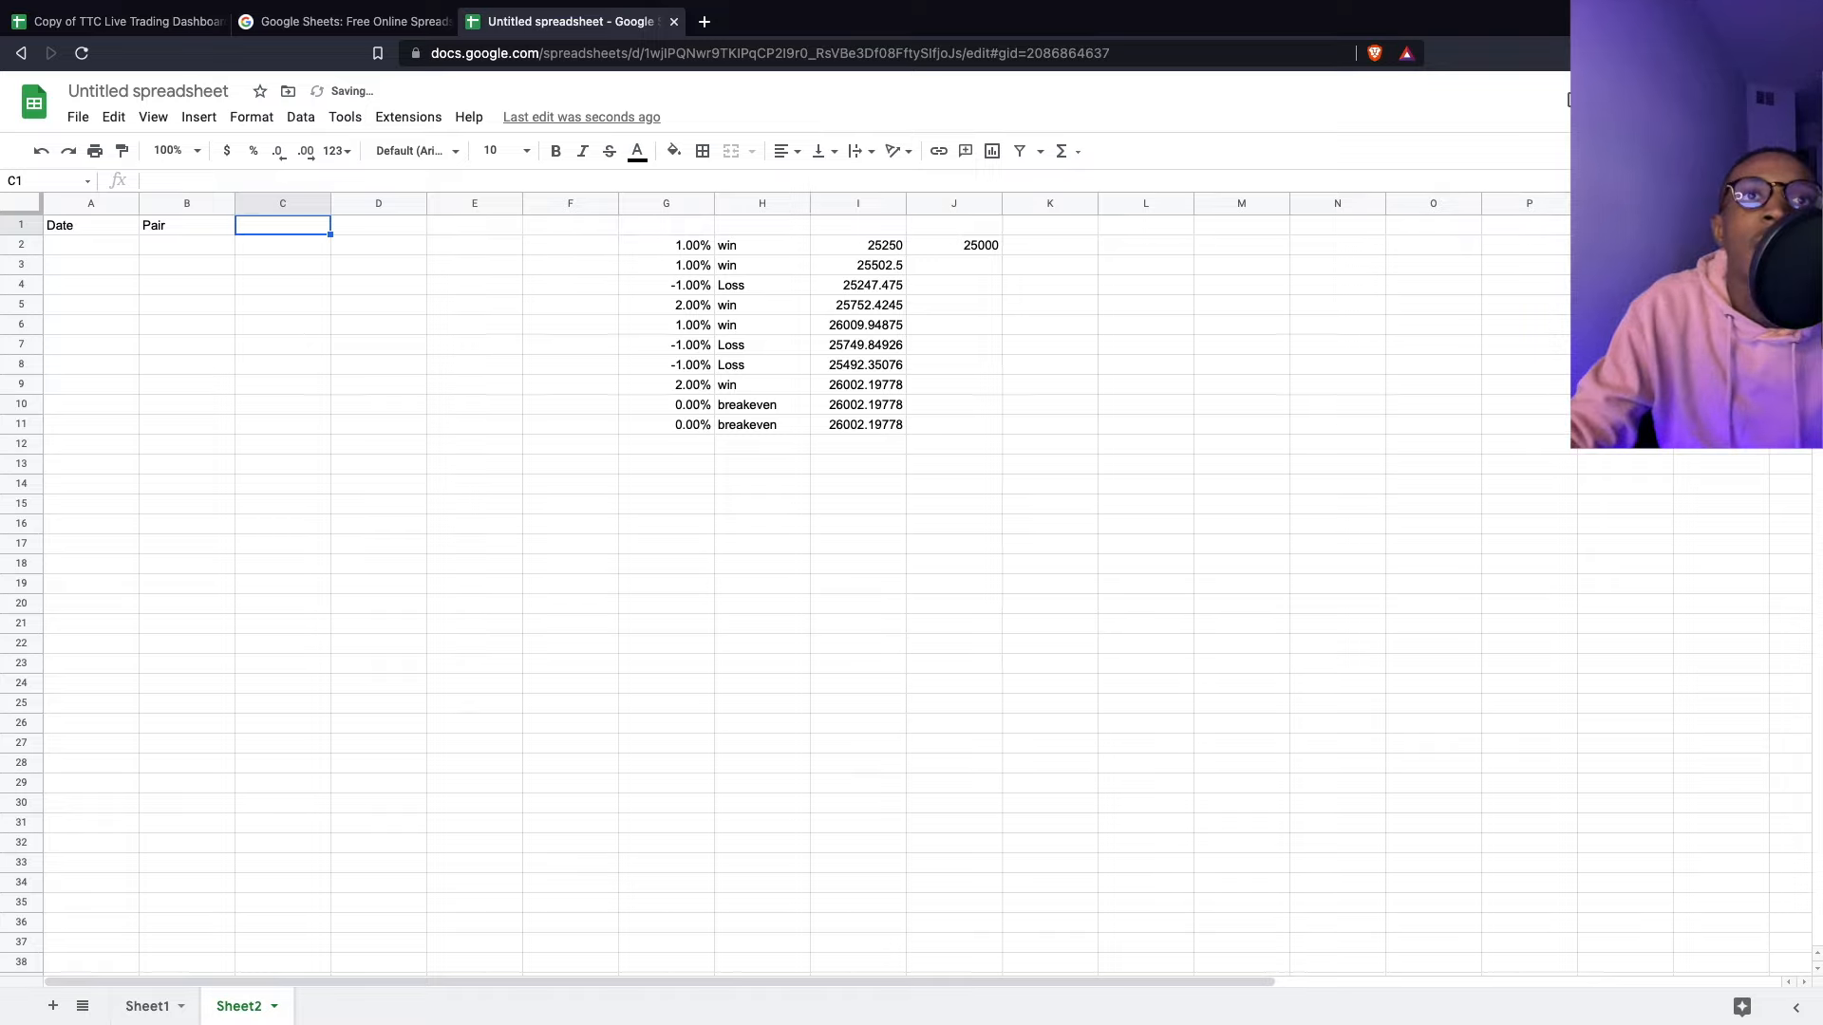
{"action": "left_click", "coordinate": [651, 231]}
{"action": "type", "text": "Resul"}
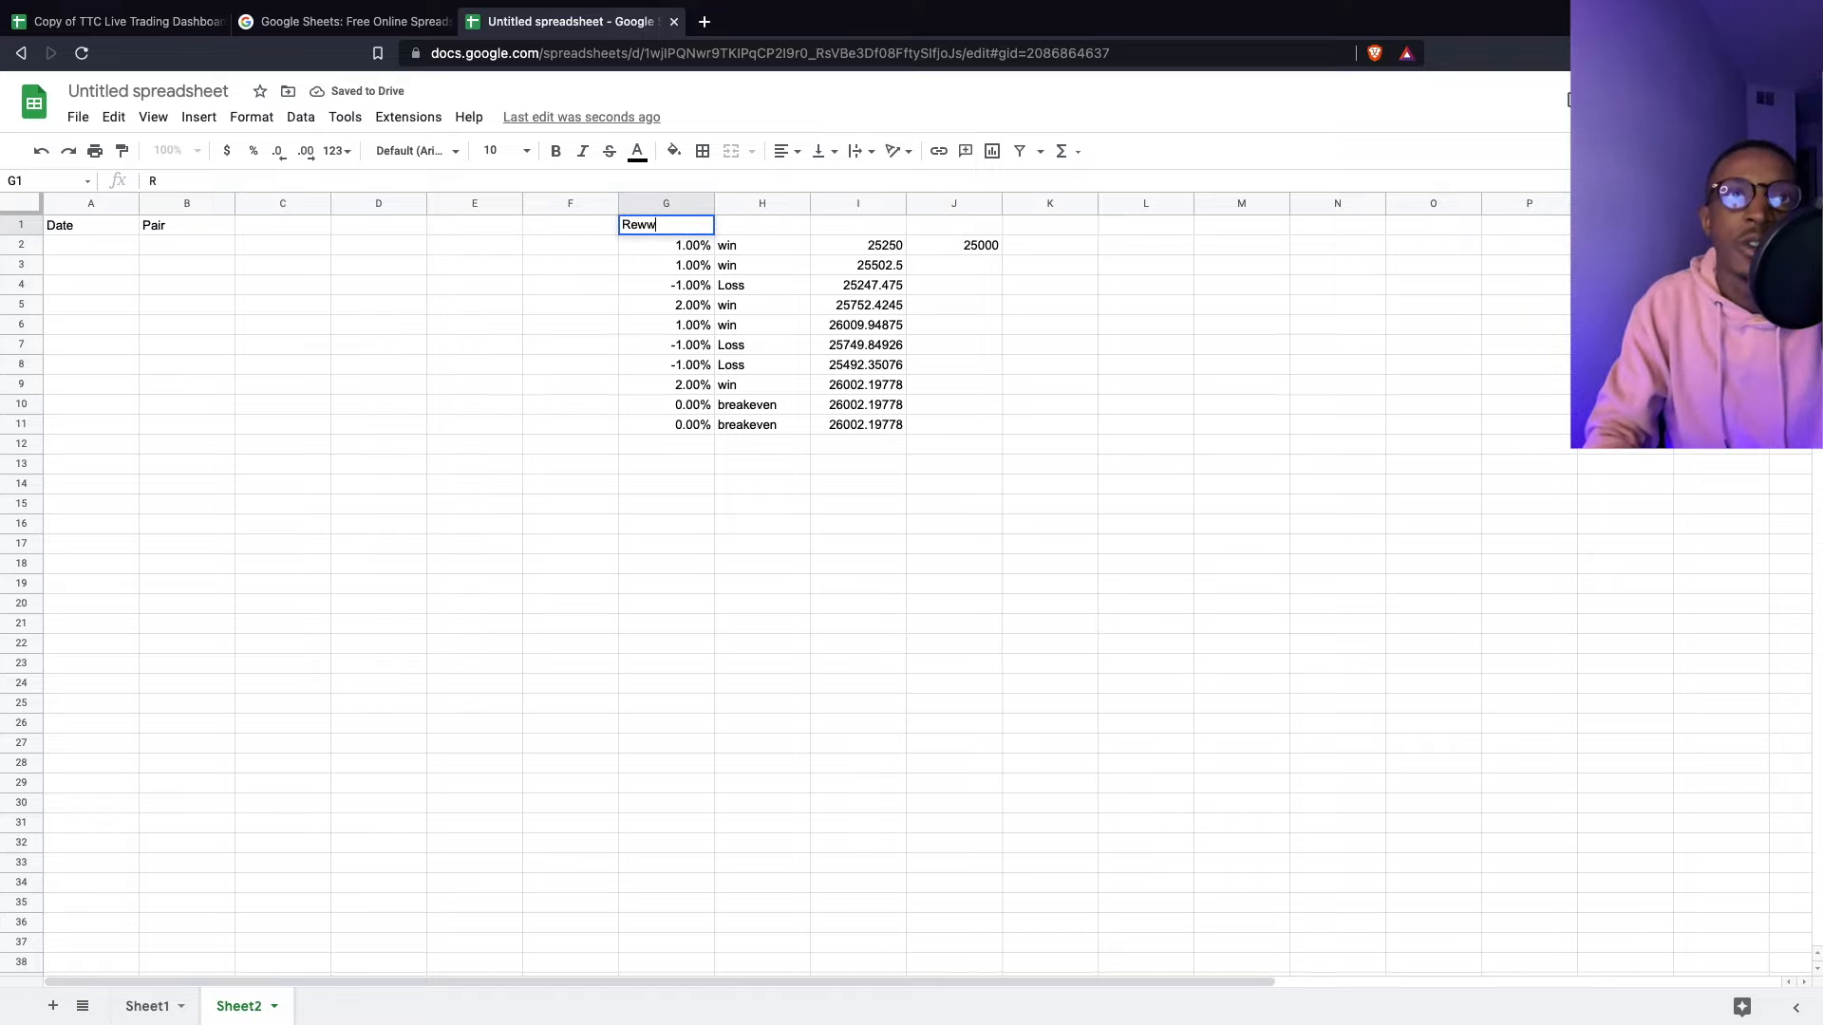
{"action": "type", "text": "t"}
{"action": "key", "text": "Tab"}
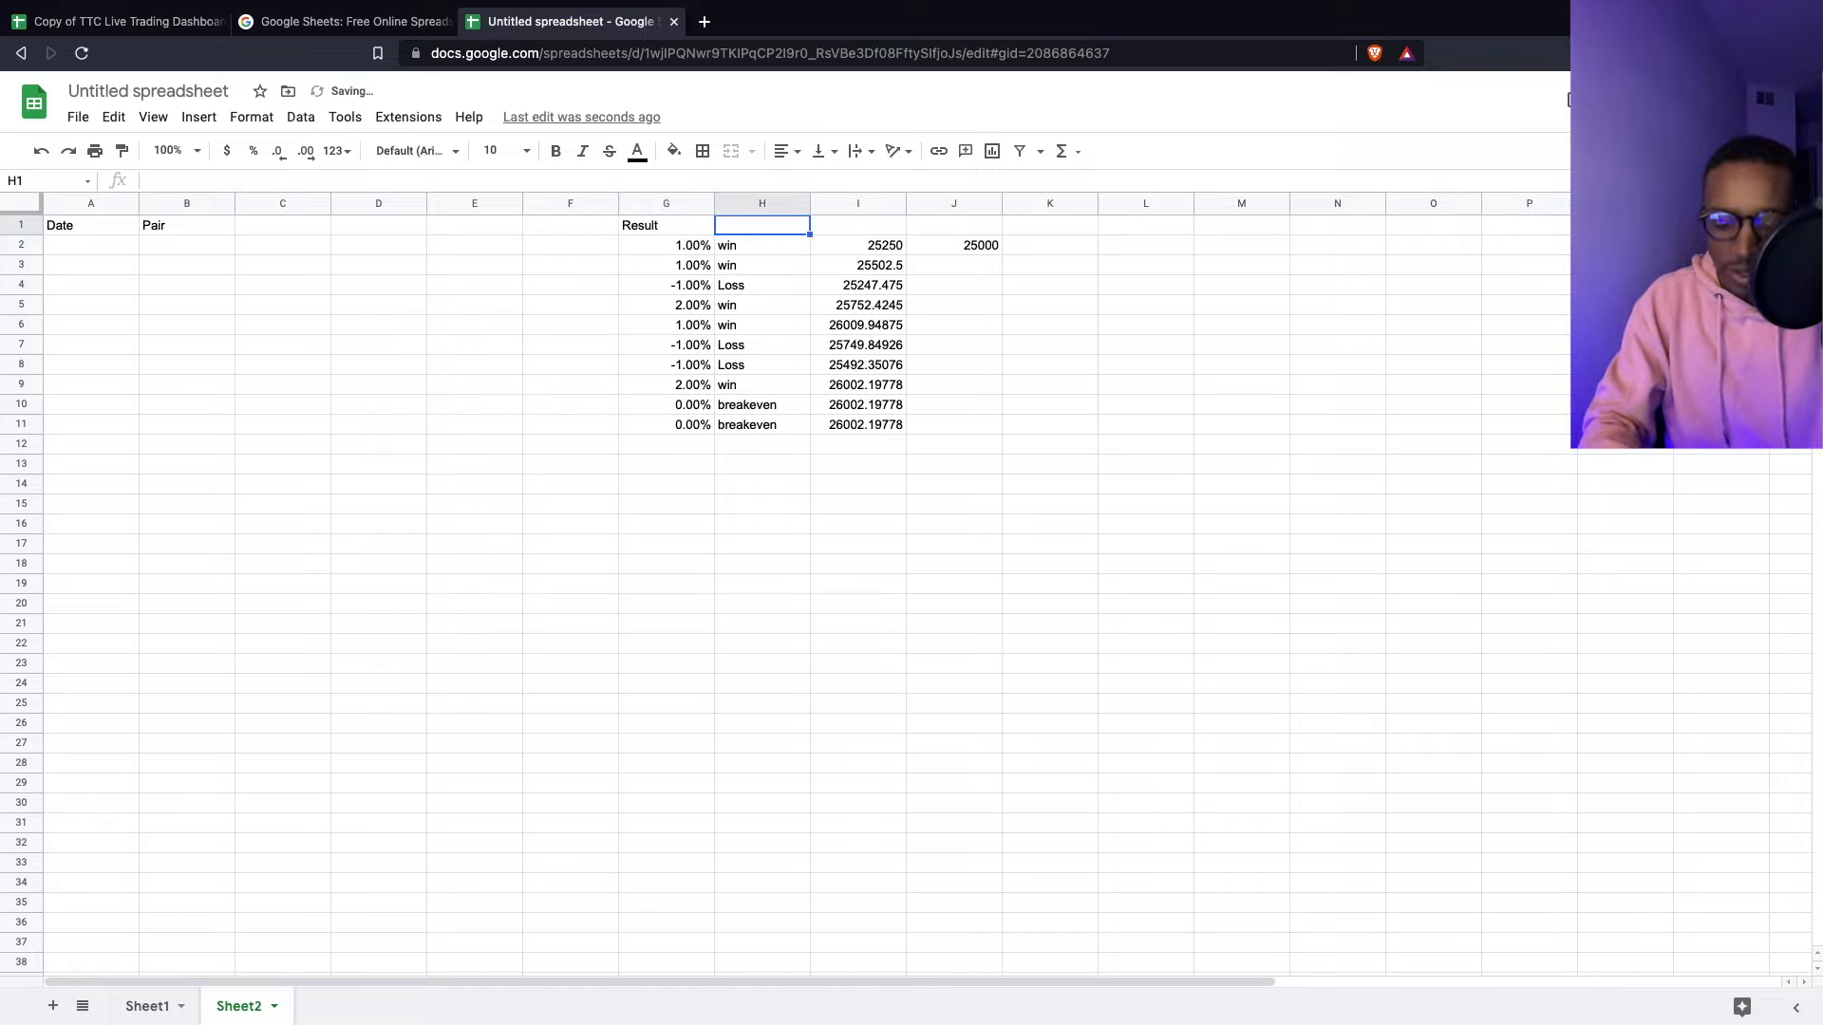
{"action": "type", "text": "Outcome"}
{"action": "key", "text": "Tab"}
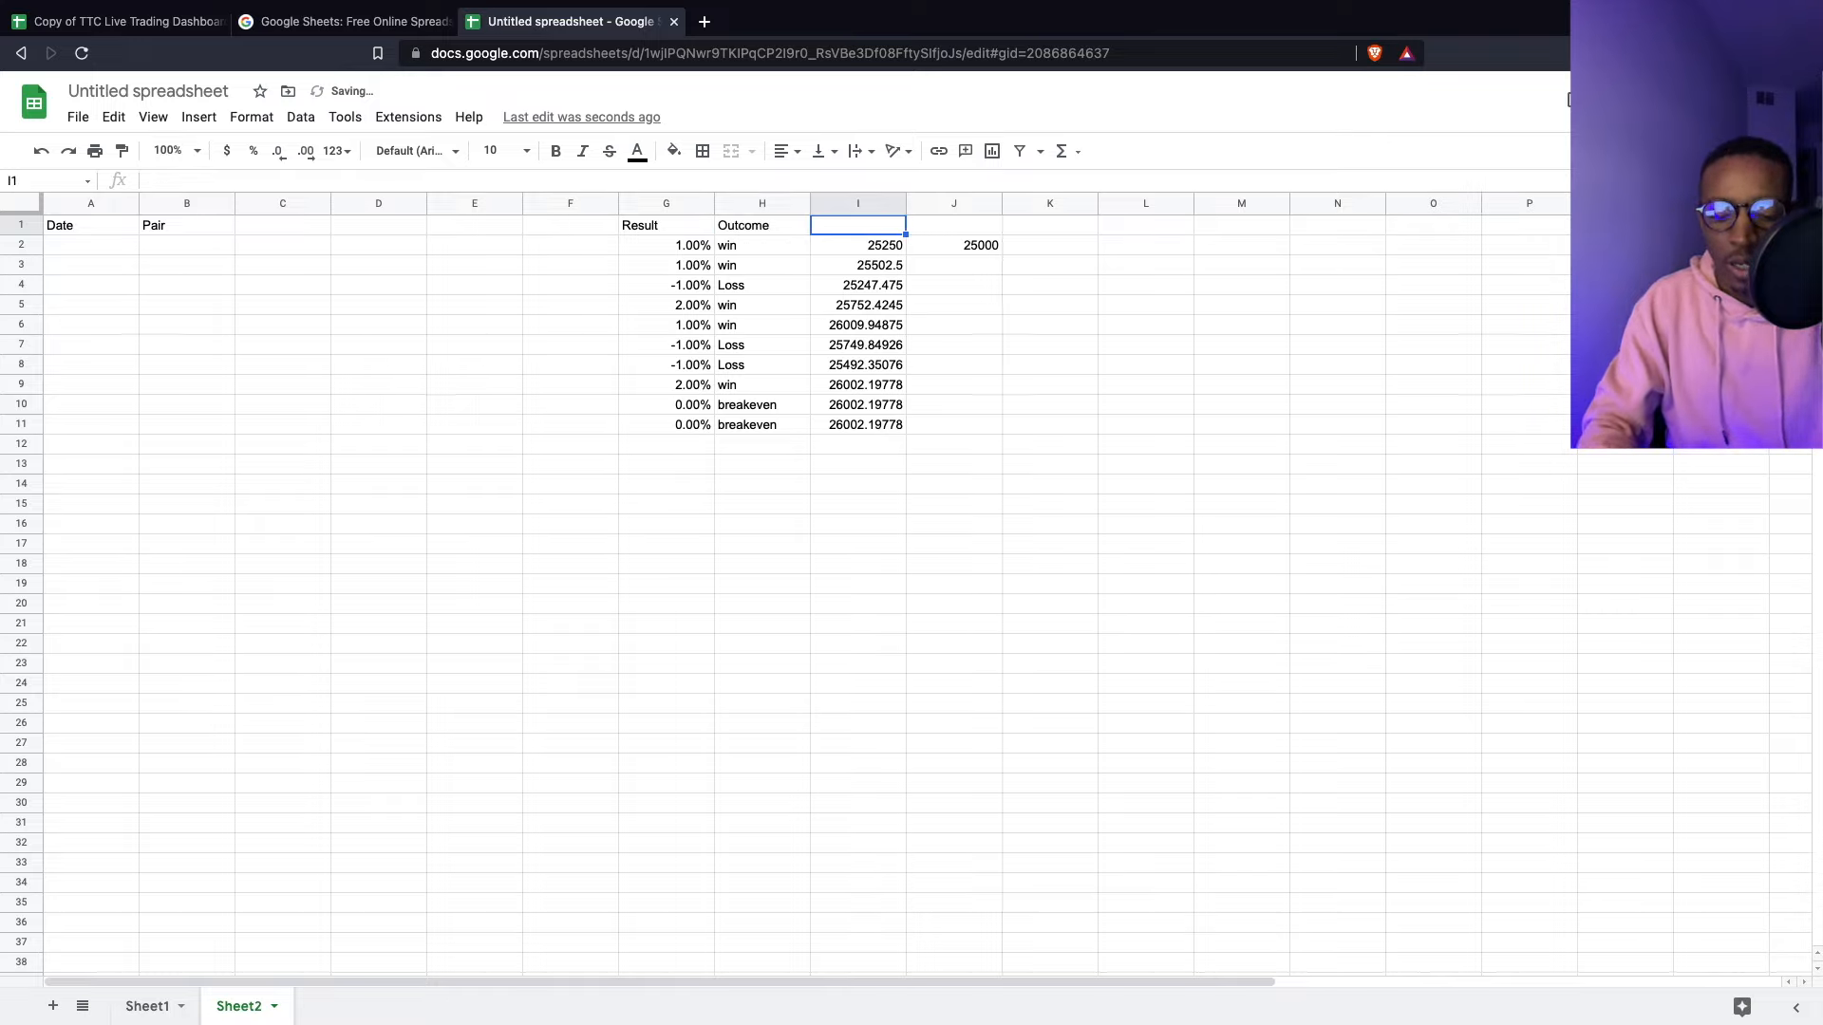
{"action": "type", "text": "Account Balance"}
{"action": "left_click", "coordinate": [1329, 372]}
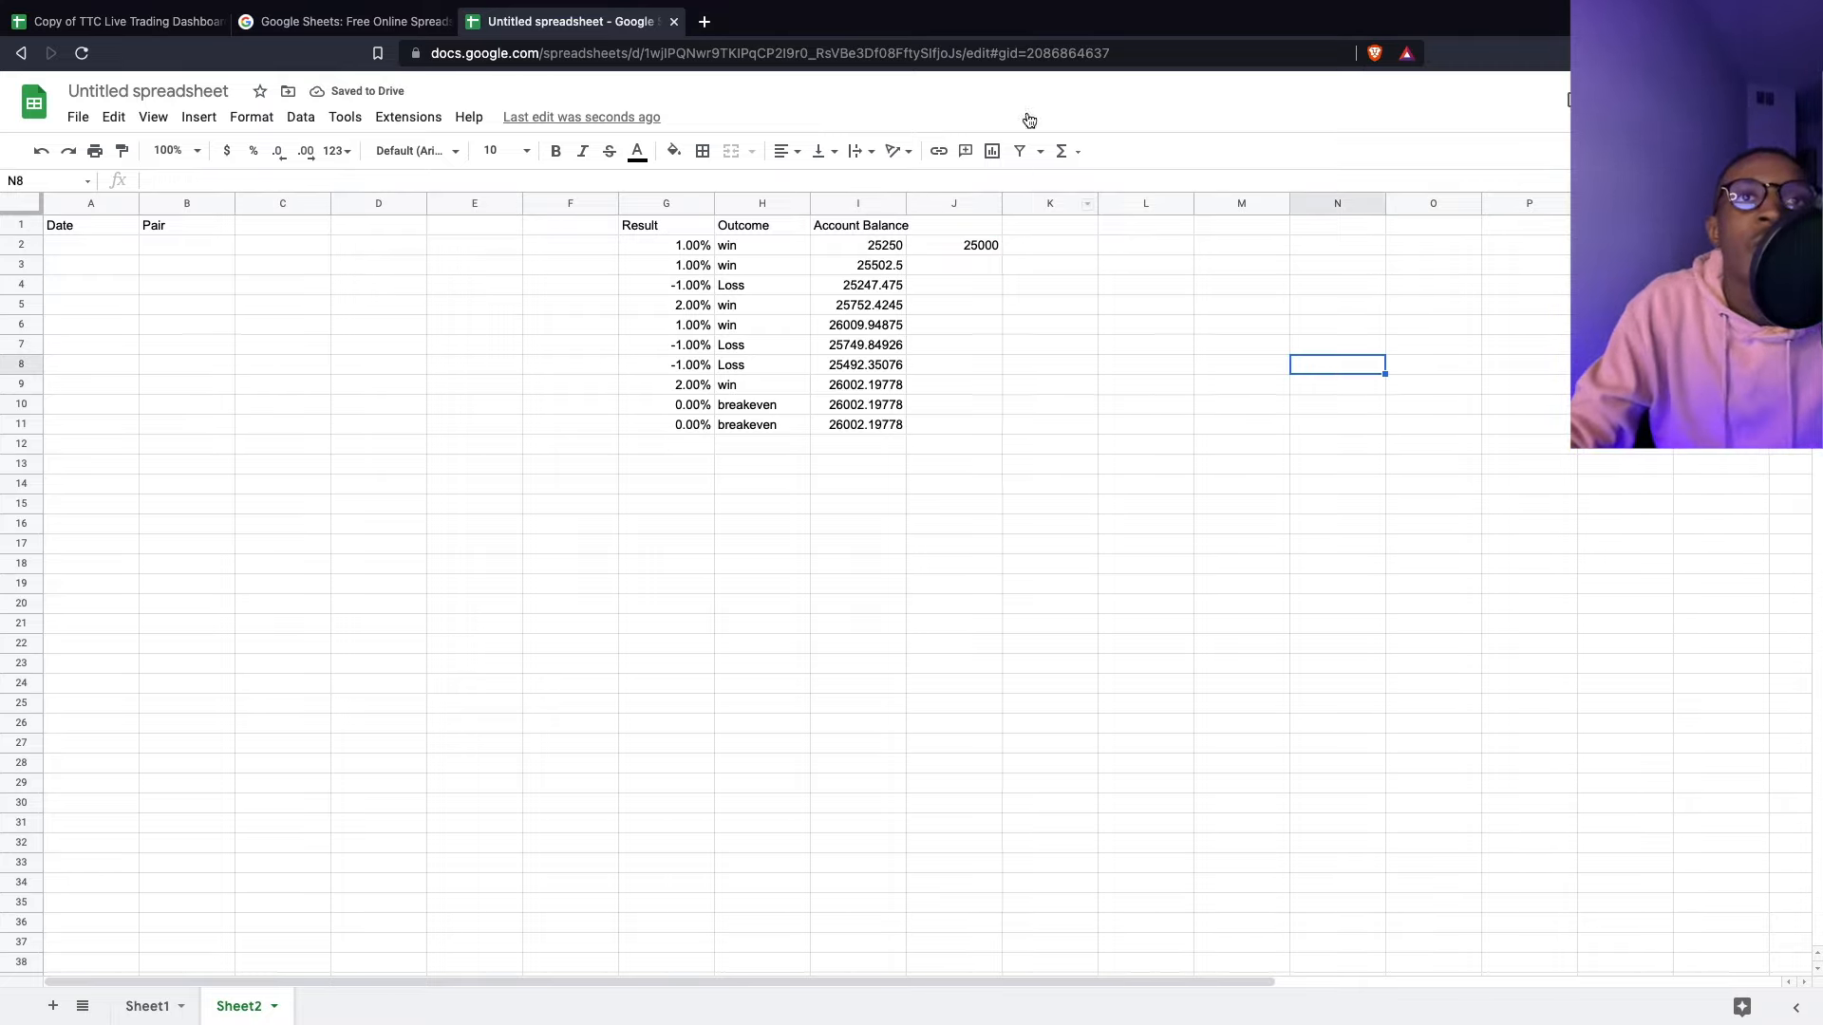
- Freeze row 1 via View > Freeze > 1 row
{"action": "scroll", "coordinate": [817, 361], "scroll_direction": "down", "scroll_amount": 2}
{"action": "scroll", "coordinate": [817, 360], "scroll_direction": "up", "scroll_amount": 2}
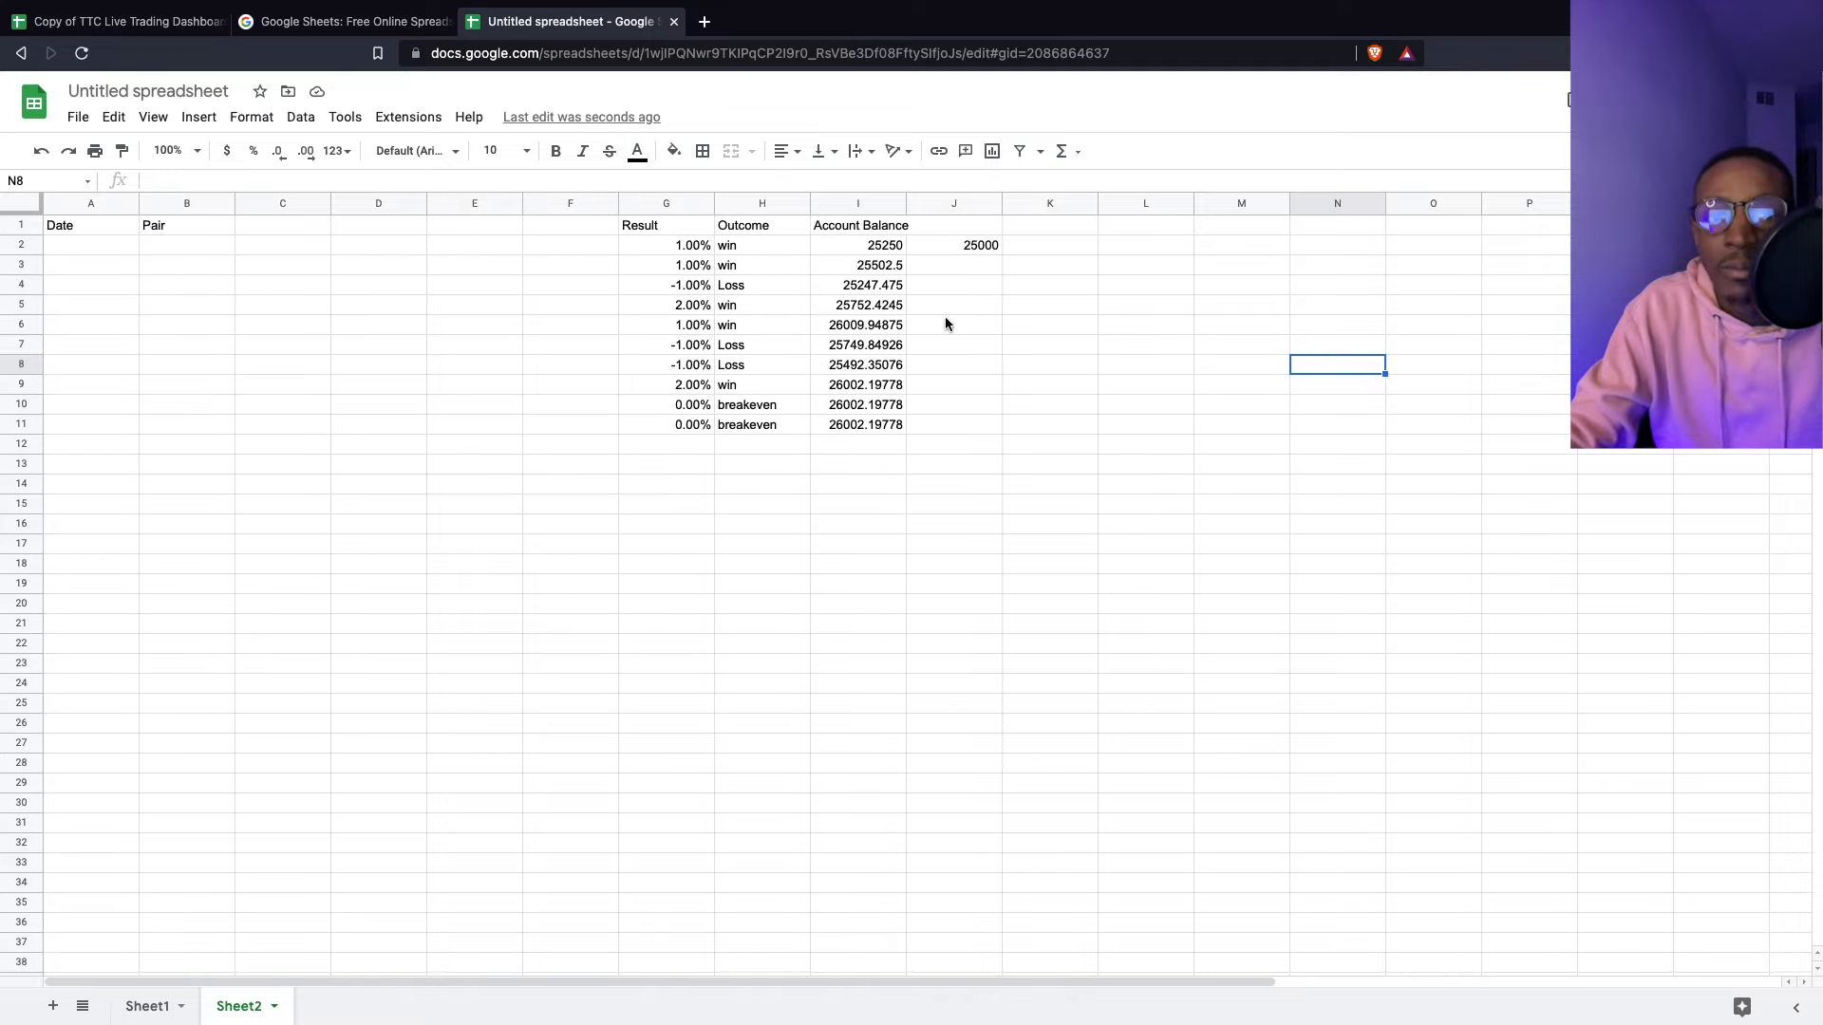
{"action": "left_click", "coordinate": [20, 228]}
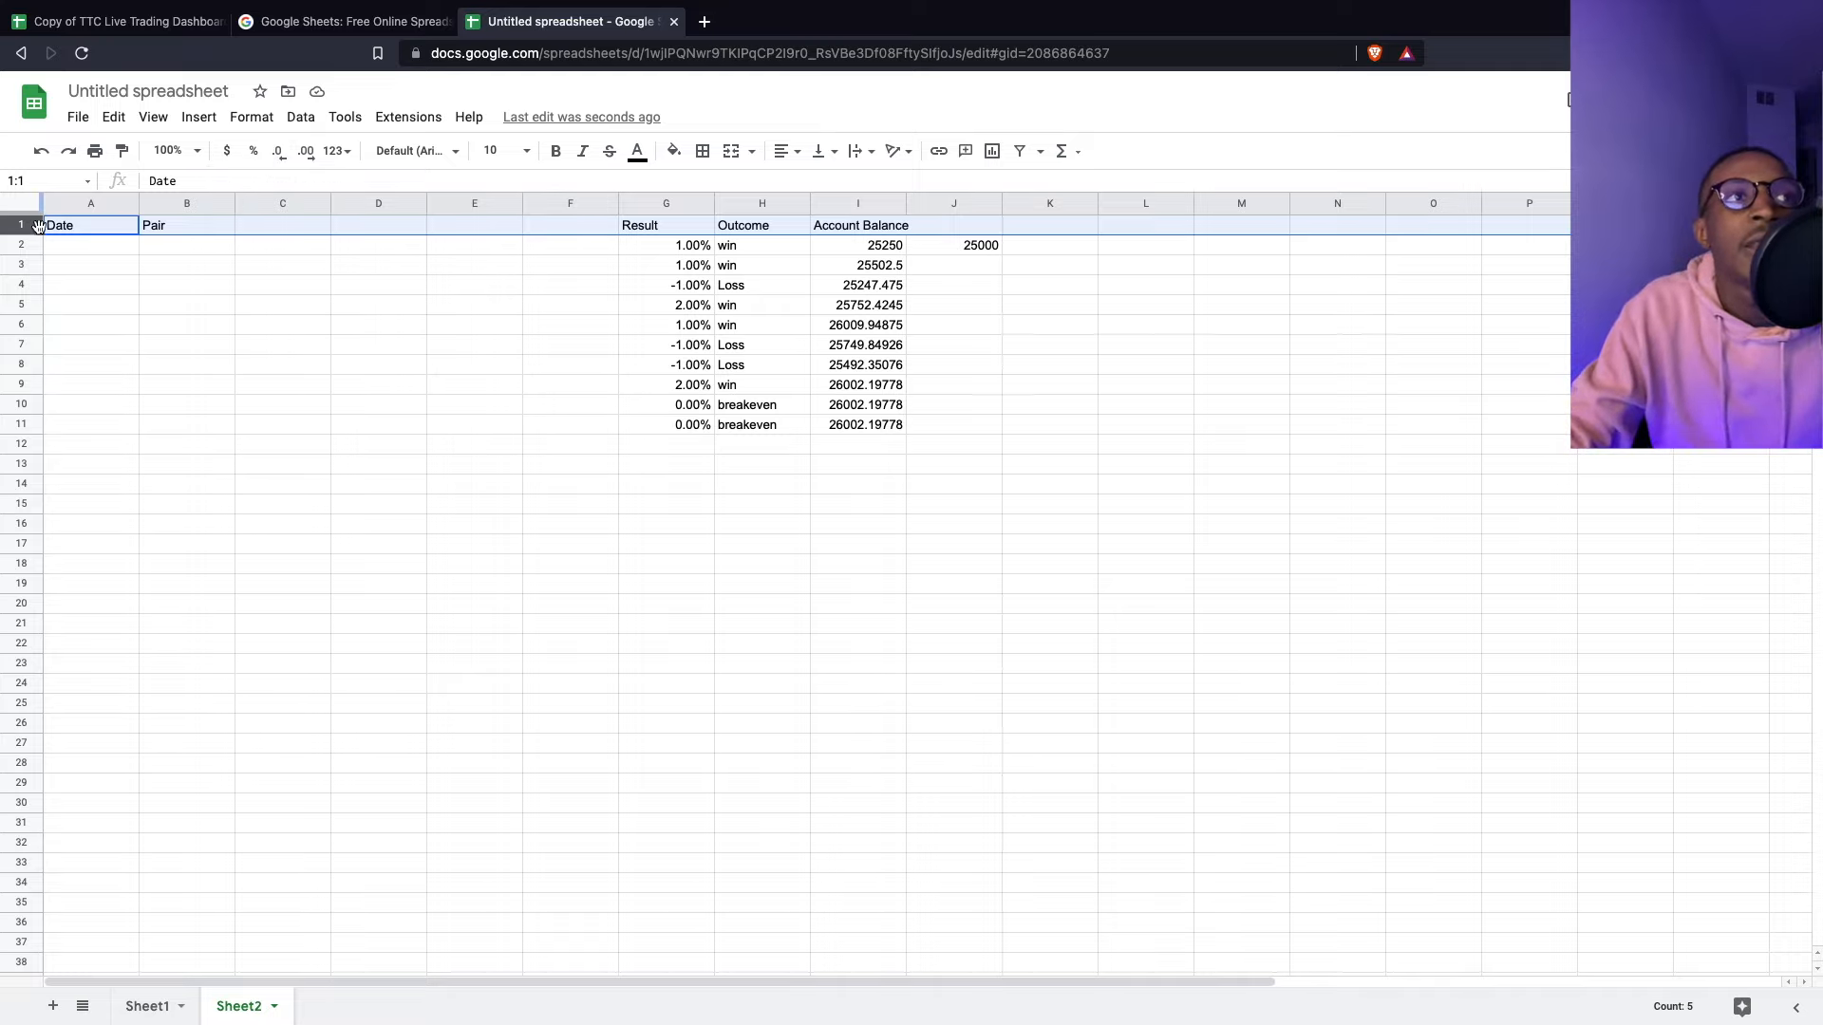
{"action": "left_click", "coordinate": [155, 118]}
{"action": "left_click", "coordinate": [570, 444]}
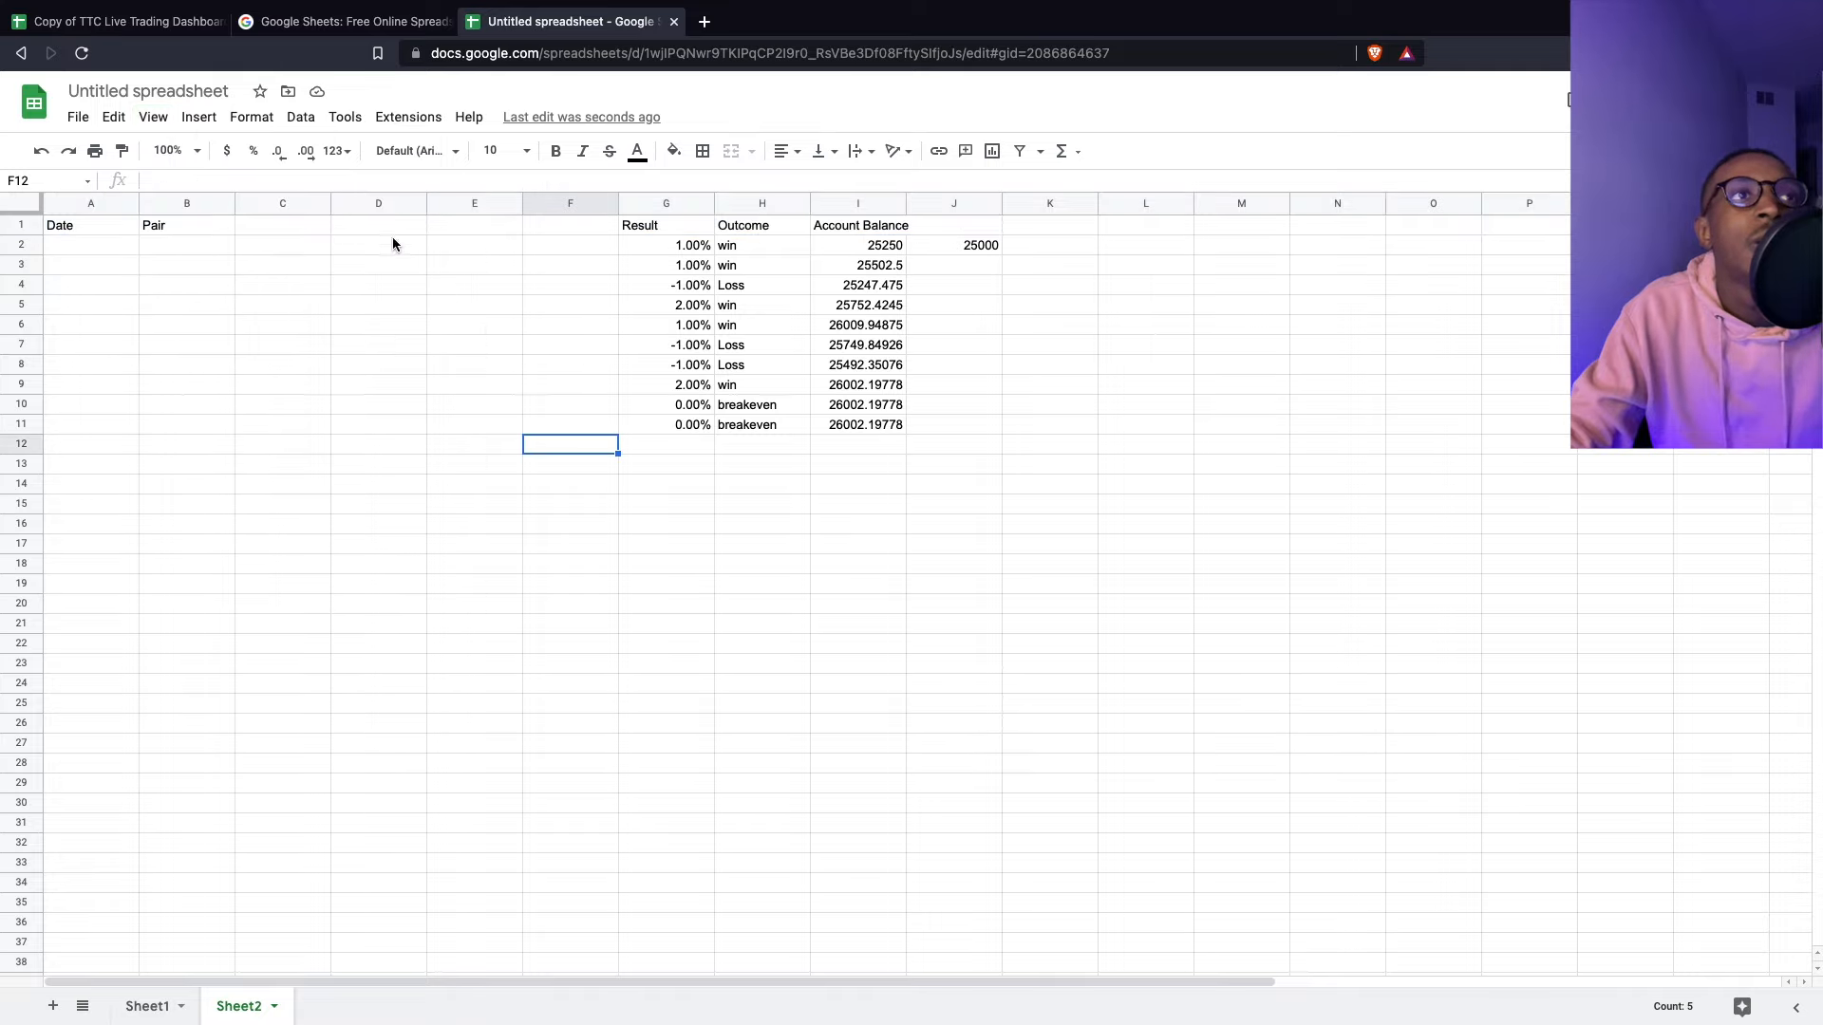
{"action": "left_click", "coordinate": [154, 116]}
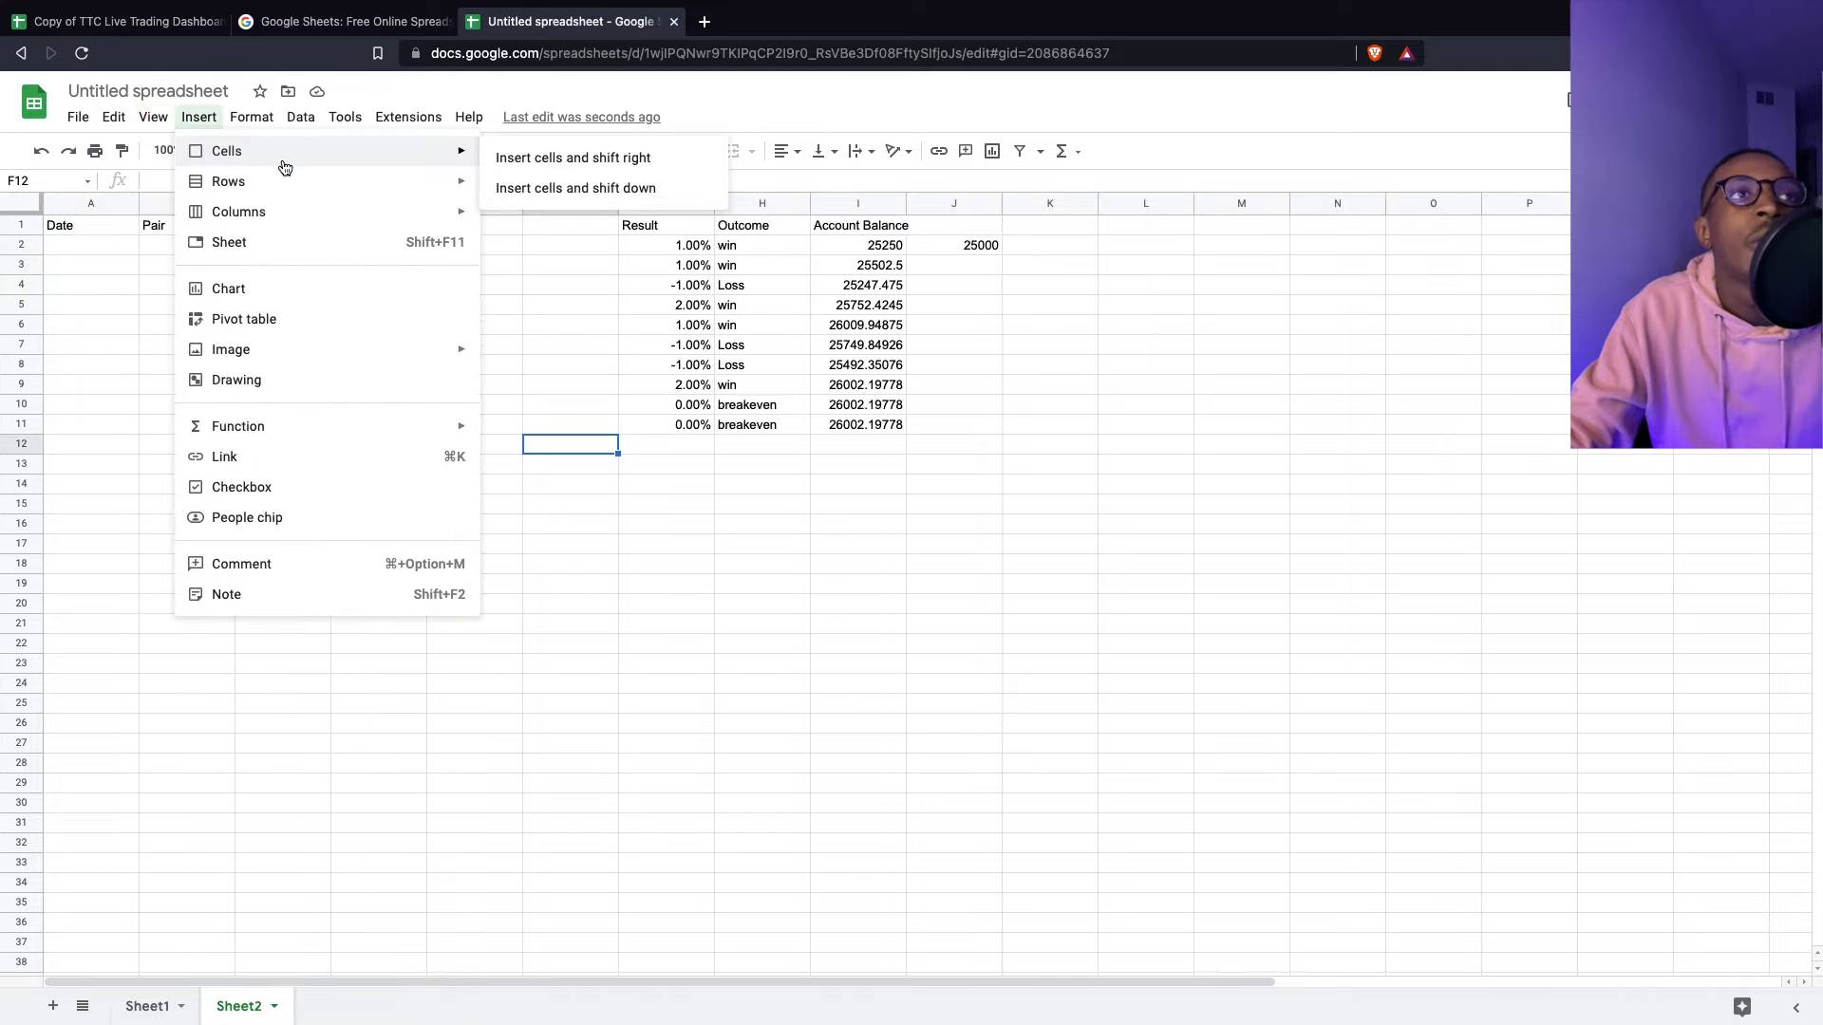
{"action": "mouse_move", "coordinate": [189, 190]}
{"action": "left_click_drag", "start_coordinate": [189, 185], "coordinate": [486, 213]}
- Scroll through the trades to confirm the header row stays frozen
{"action": "left_click", "coordinate": [762, 329]}
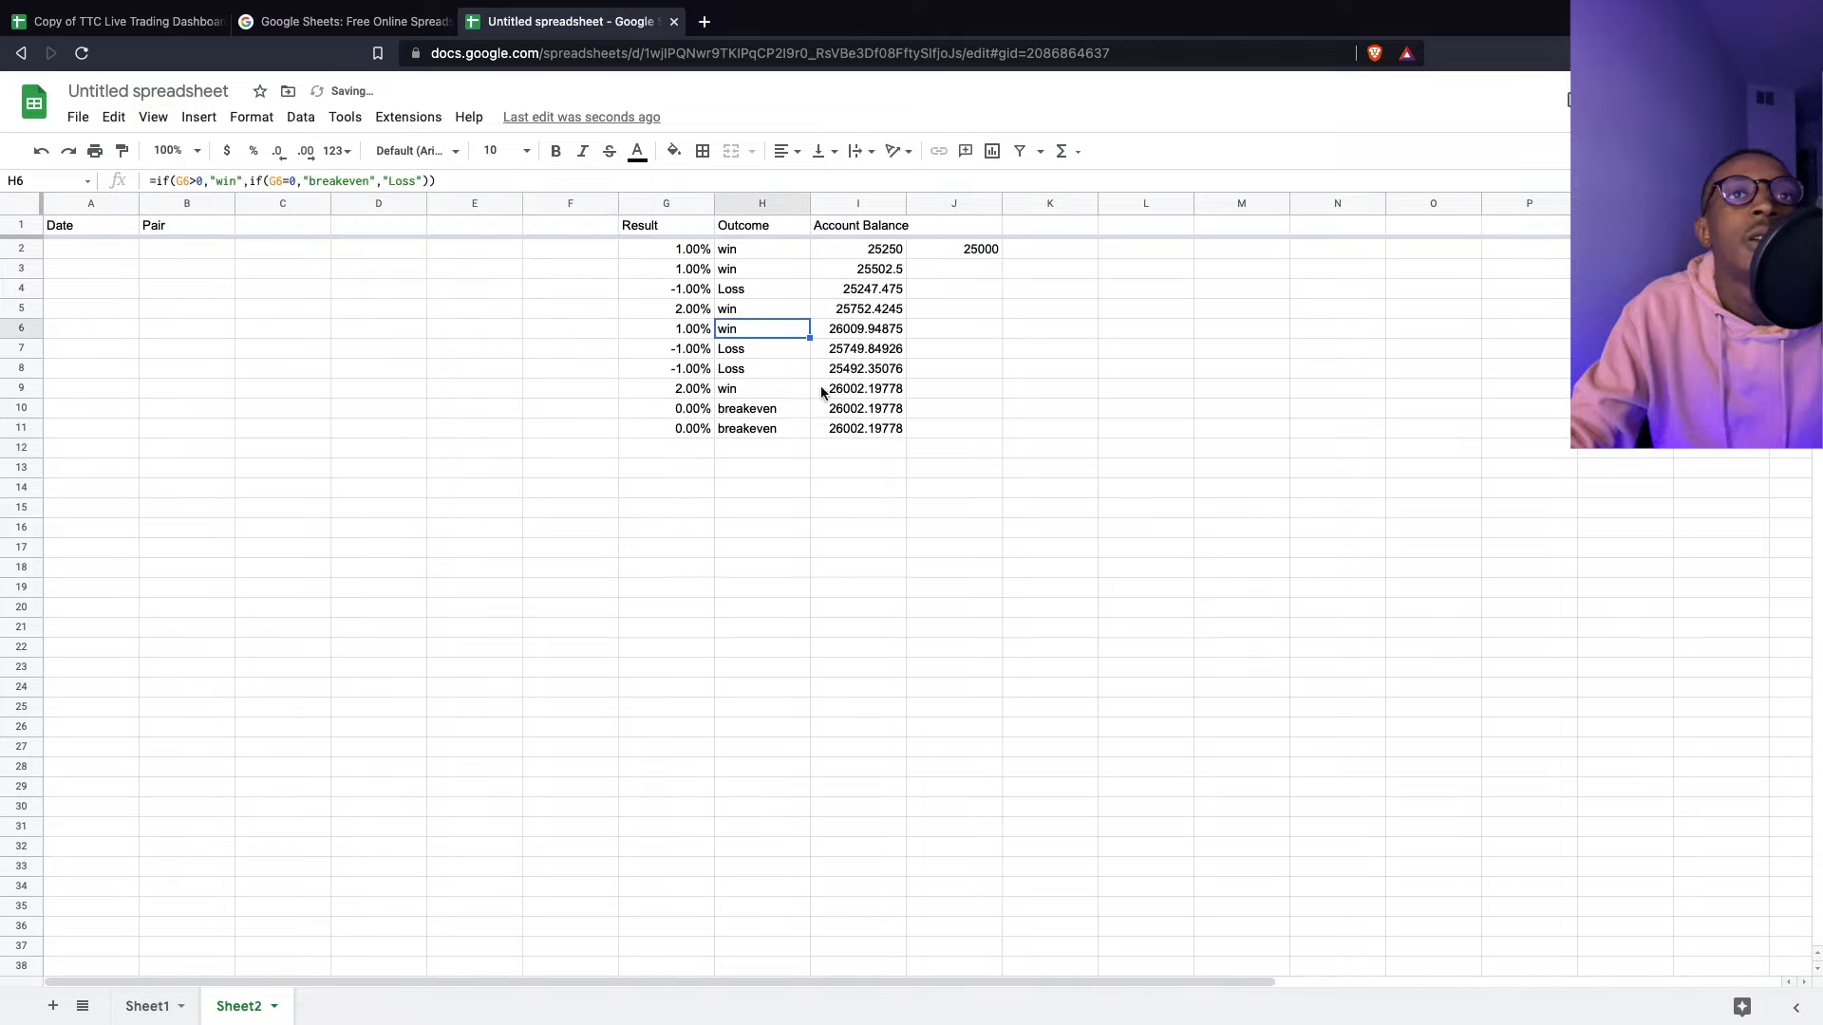
{"action": "scroll", "coordinate": [1126, 486], "scroll_direction": "down", "scroll_amount": 5}
{"action": "scroll", "coordinate": [988, 425], "scroll_direction": "up", "scroll_amount": 5}
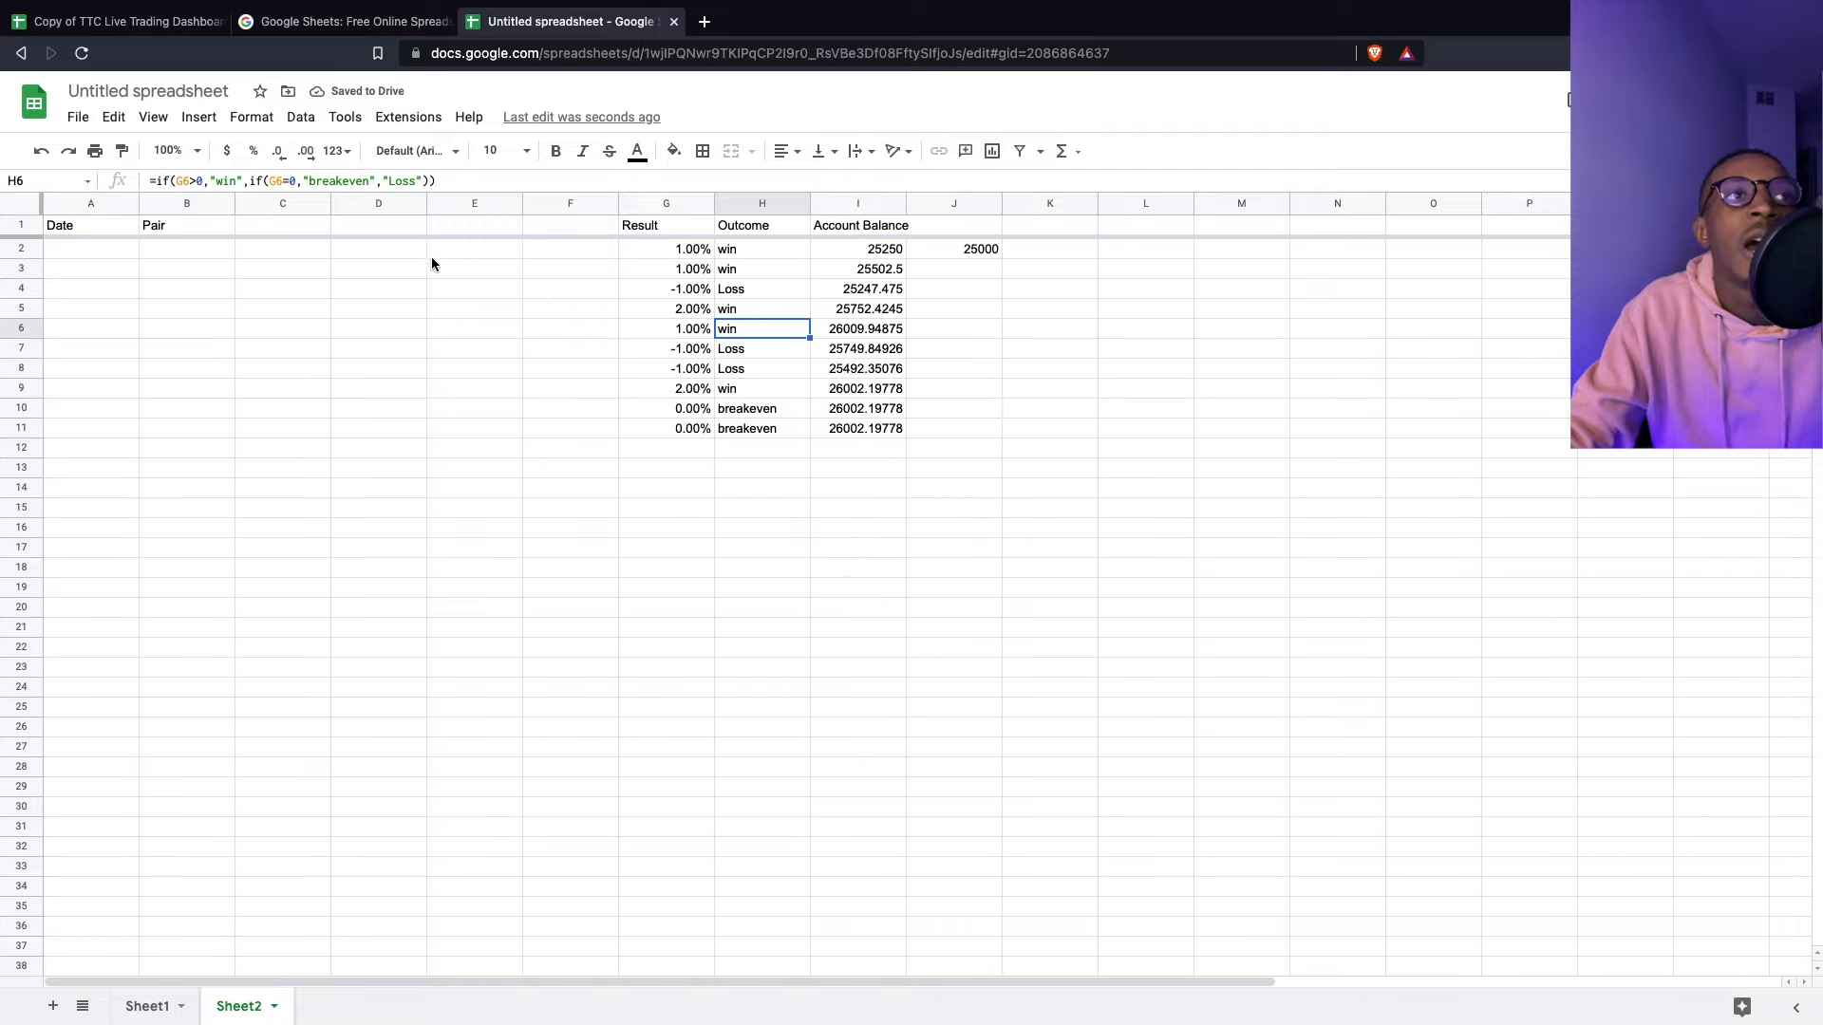
{"action": "left_click", "coordinate": [25, 226]}
{"action": "scroll", "coordinate": [920, 409], "scroll_direction": "down", "scroll_amount": 5}
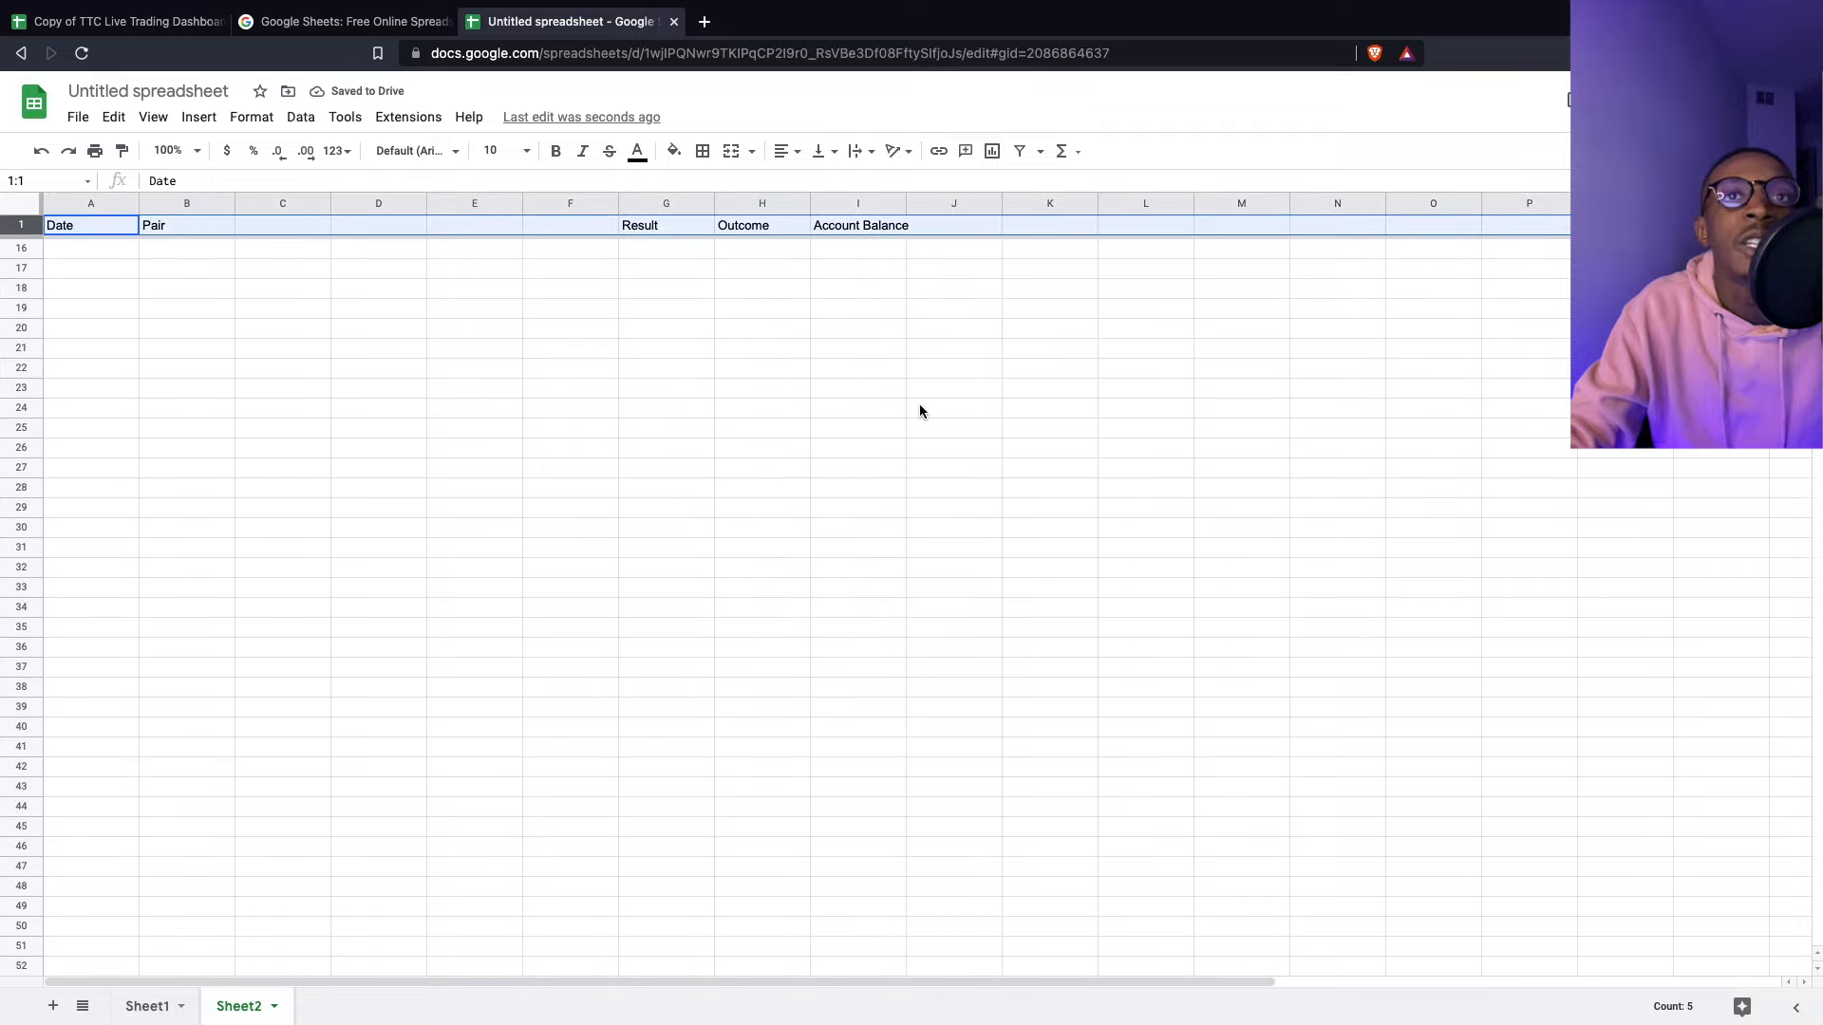
{"action": "scroll", "coordinate": [919, 409], "scroll_direction": "up", "scroll_amount": 5}
{"action": "scroll", "coordinate": [890, 532], "scroll_direction": "down", "scroll_amount": 7}
{"action": "scroll", "coordinate": [890, 536], "scroll_direction": "down", "scroll_amount": 2}
{"action": "scroll", "coordinate": [940, 256], "scroll_direction": "up", "scroll_amount": 9}
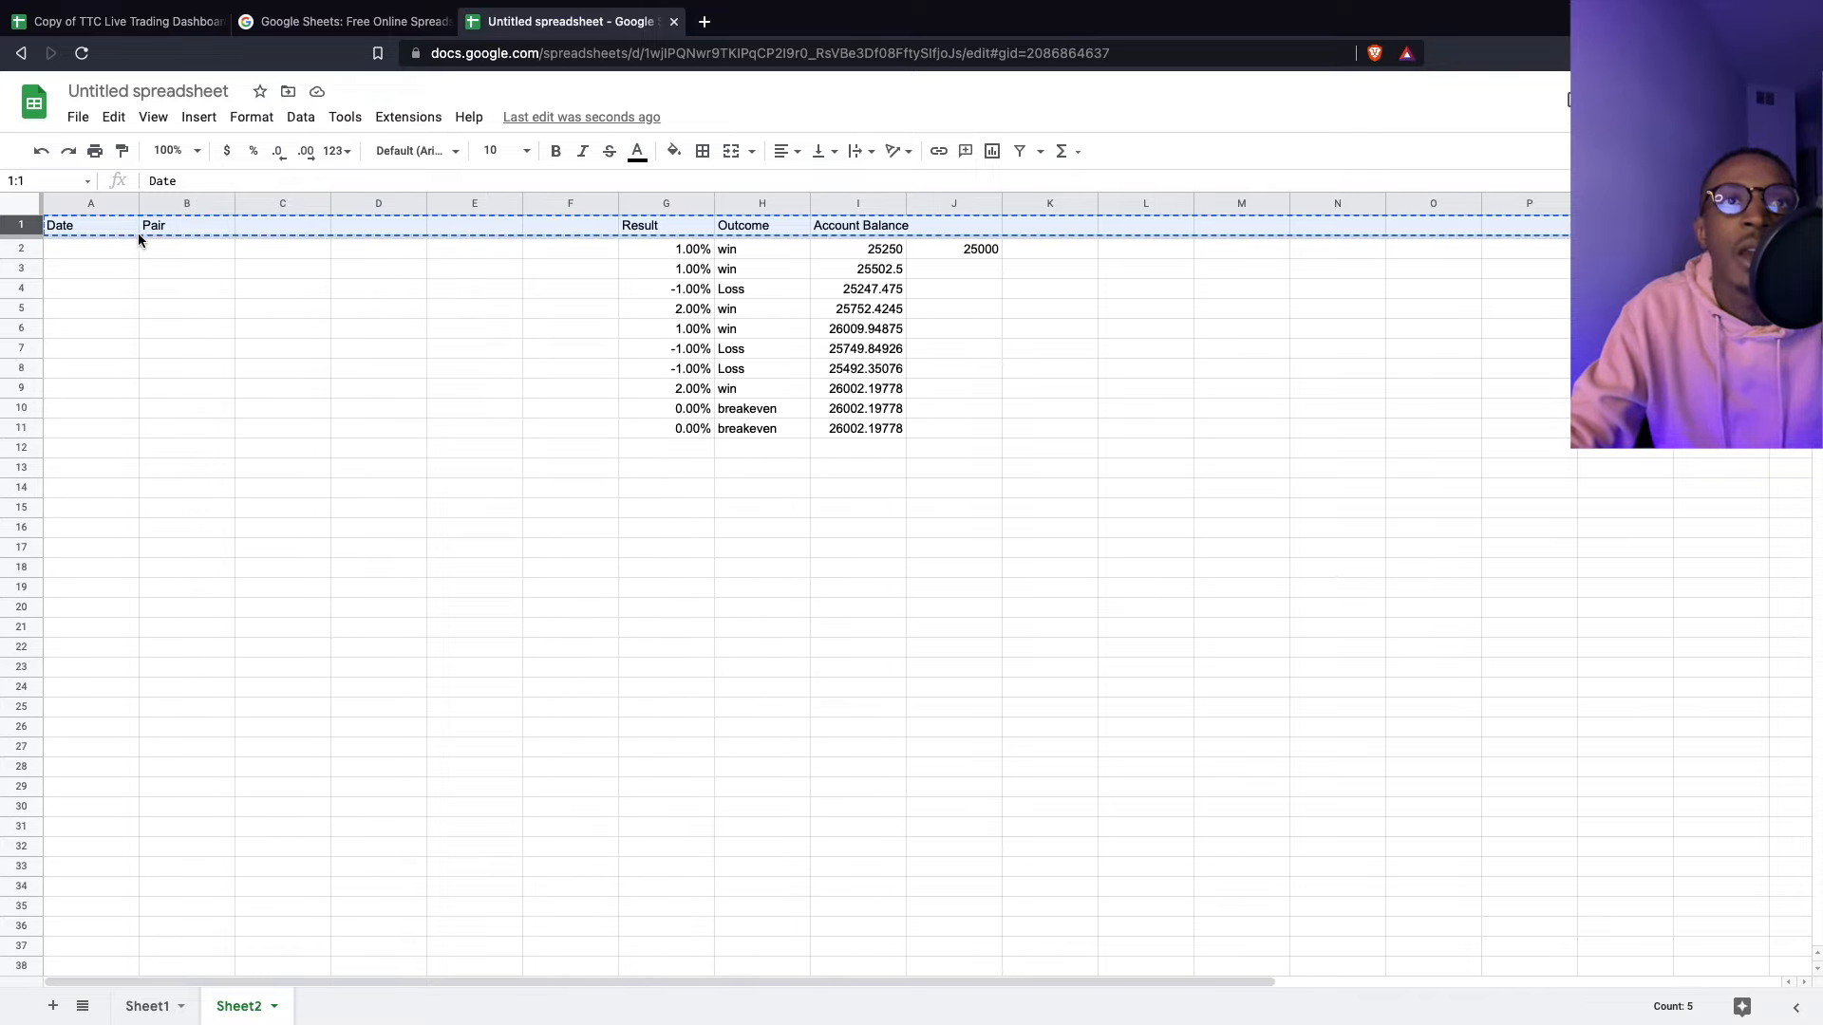
{"action": "left_click", "coordinate": [378, 288]}
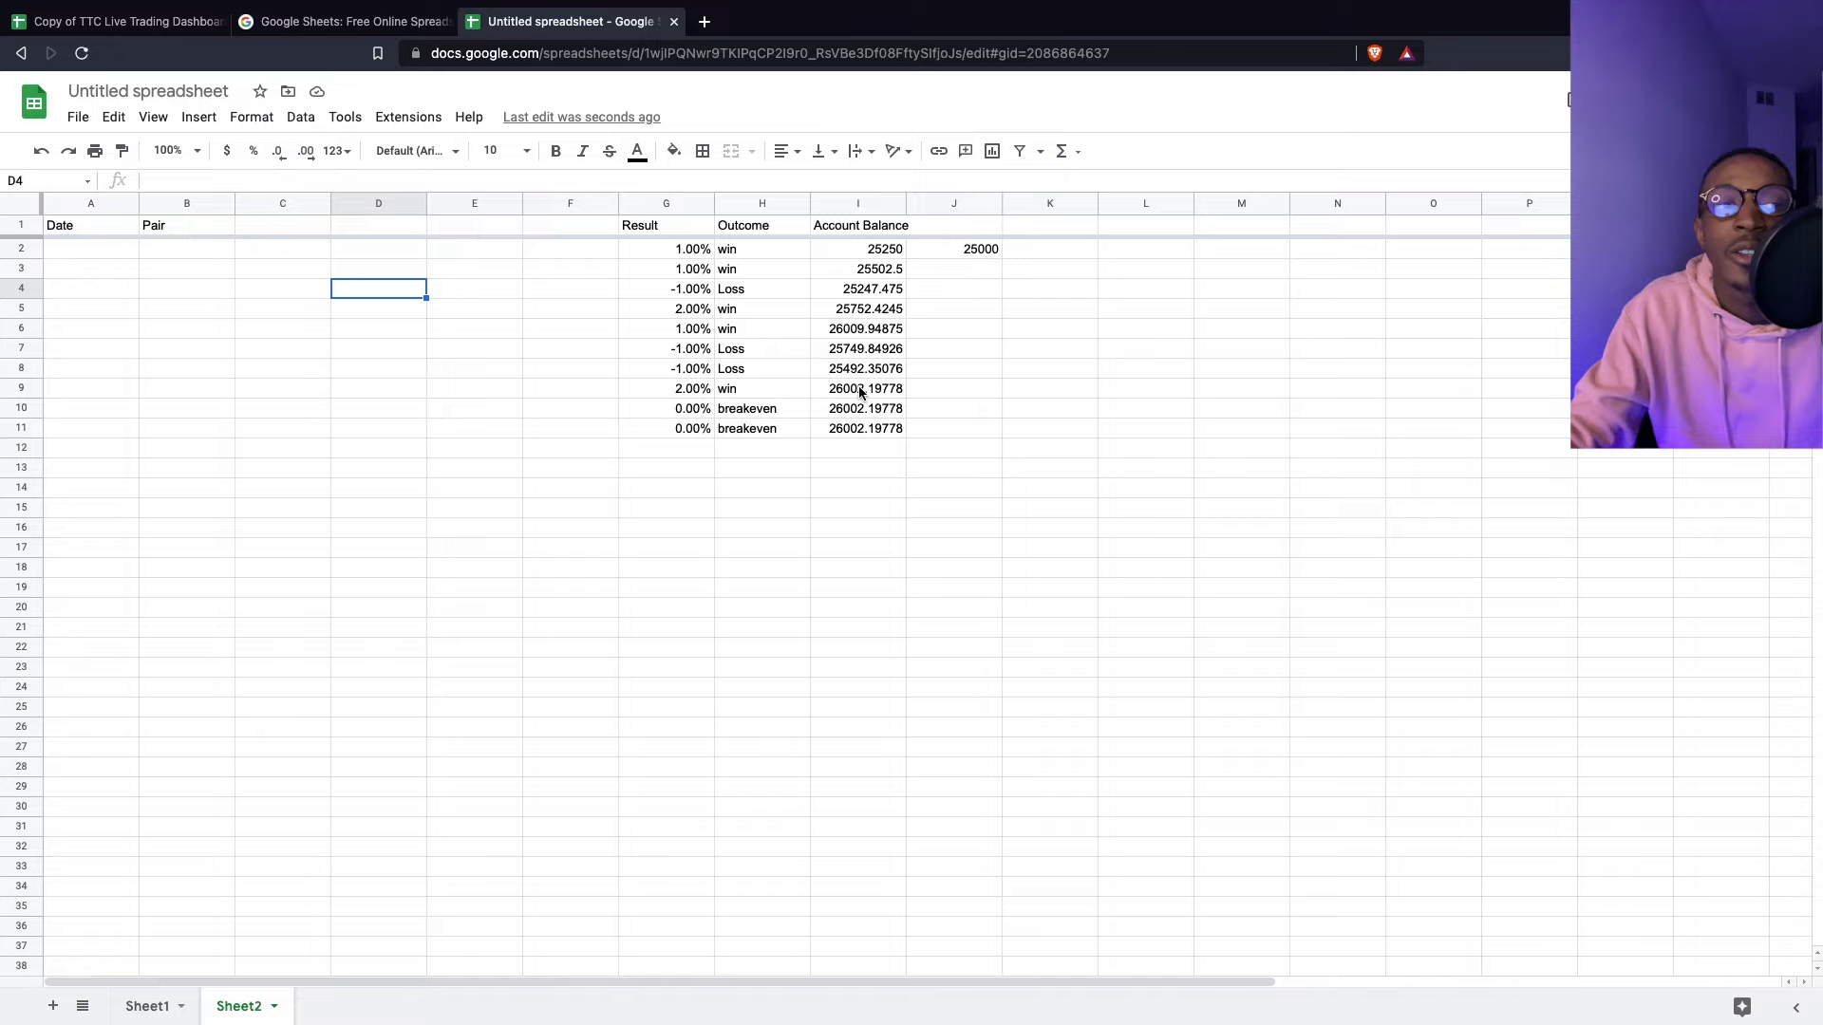
{"action": "left_click", "coordinate": [945, 472]}
{"action": "left_click", "coordinate": [110, 249]}
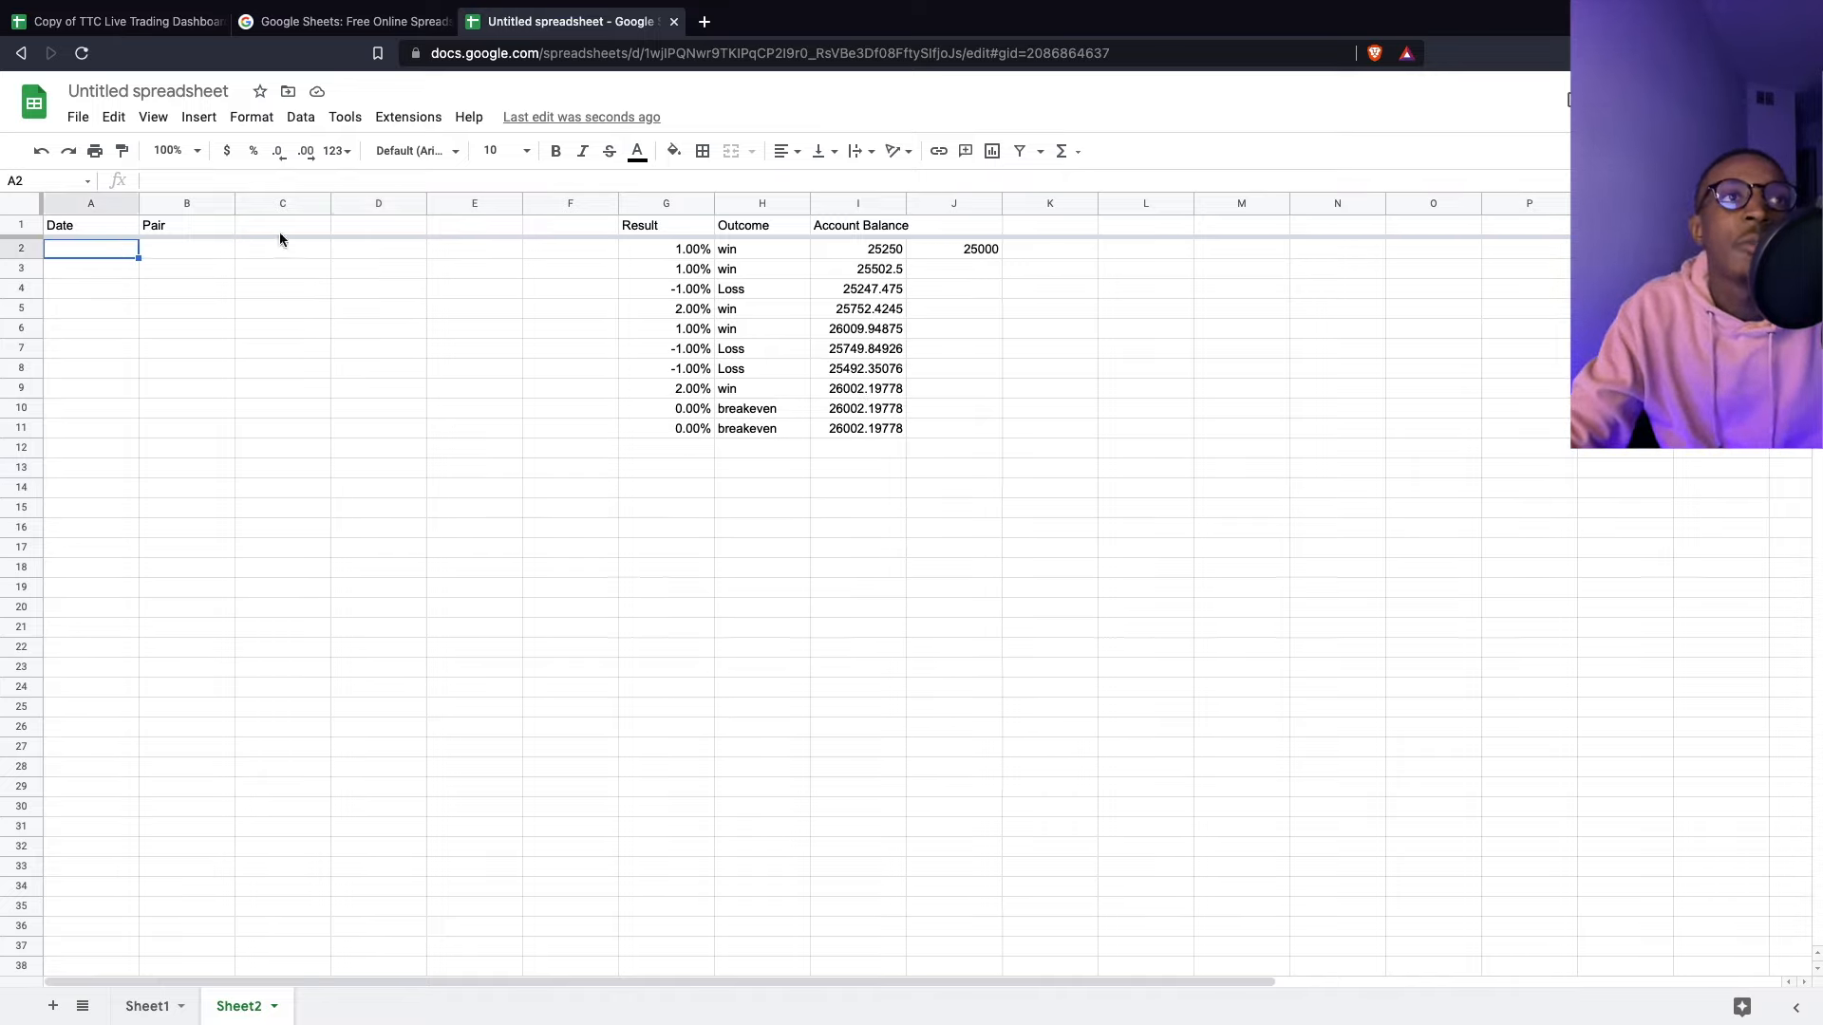
{"action": "left_click", "coordinate": [264, 231]}
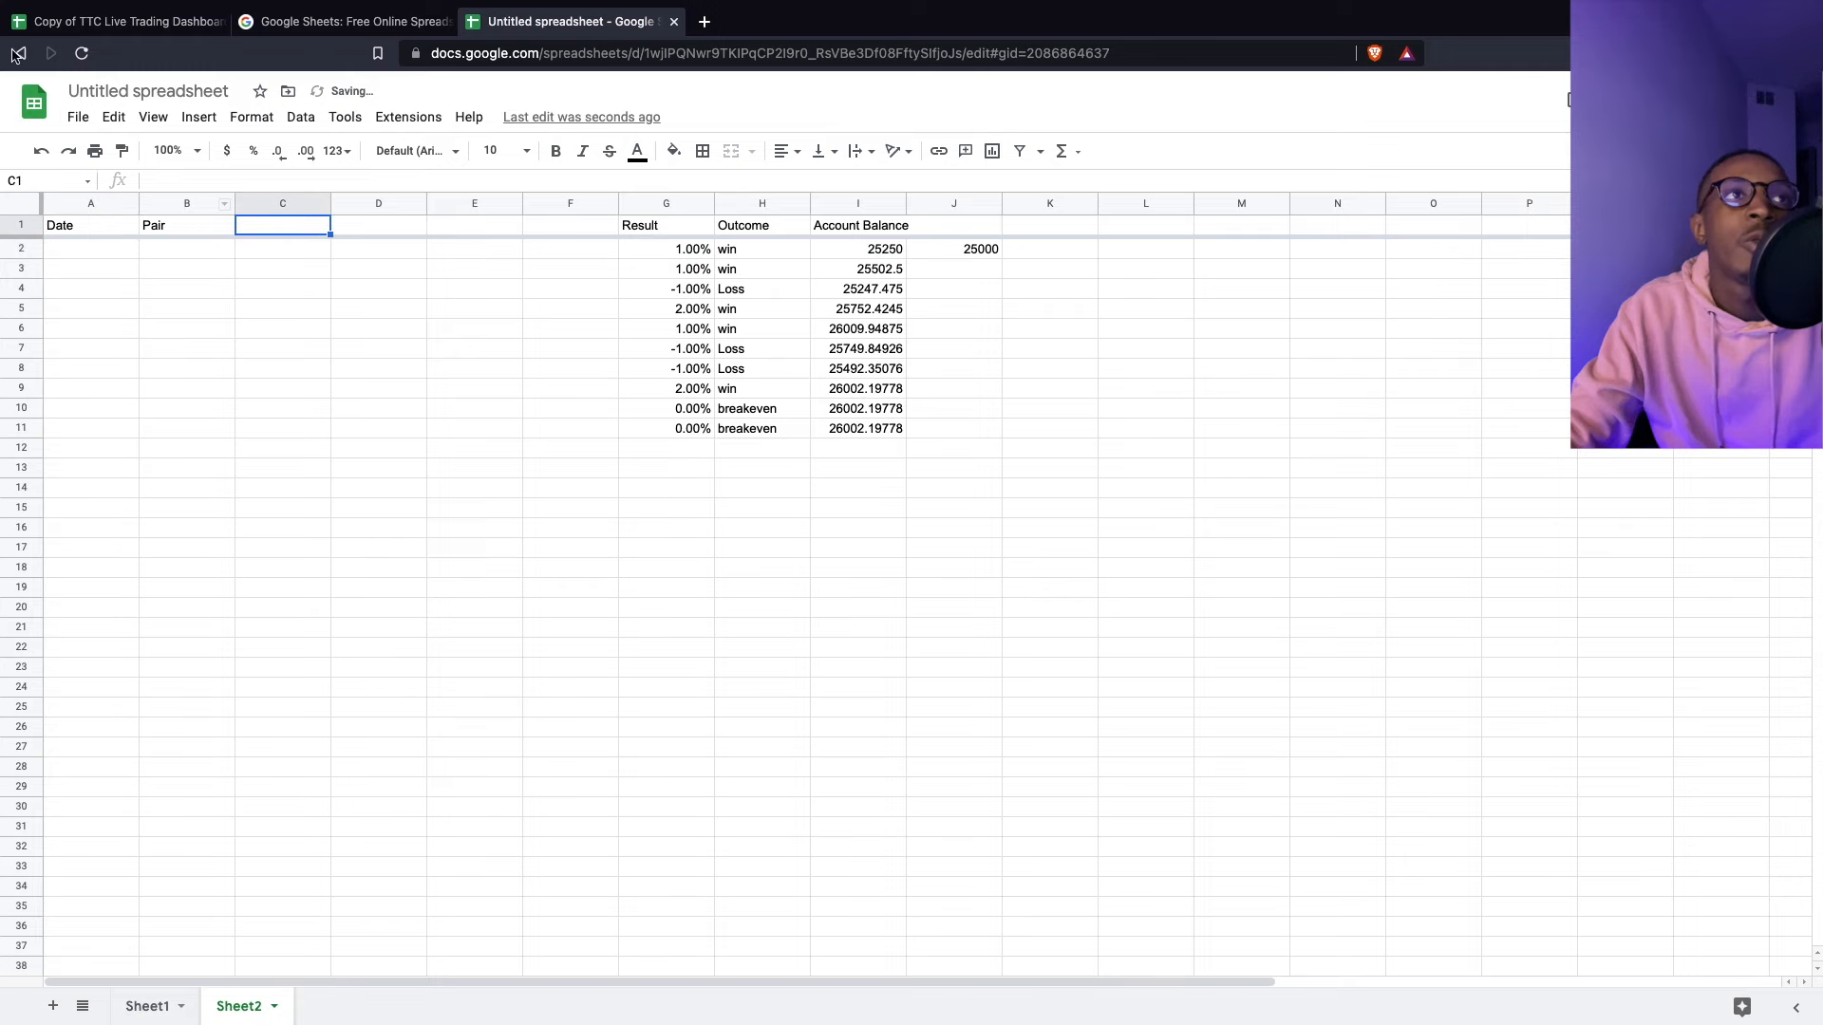
- Paste the reference Journal's Date through Take Profit headers into A1 of the untitled spreadsheet
{"action": "left_click", "coordinate": [86, 21]}
{"action": "left_click_drag", "start_coordinate": [72, 227], "coordinate": [454, 234]}
{"action": "key", "text": "ctrl+c"}
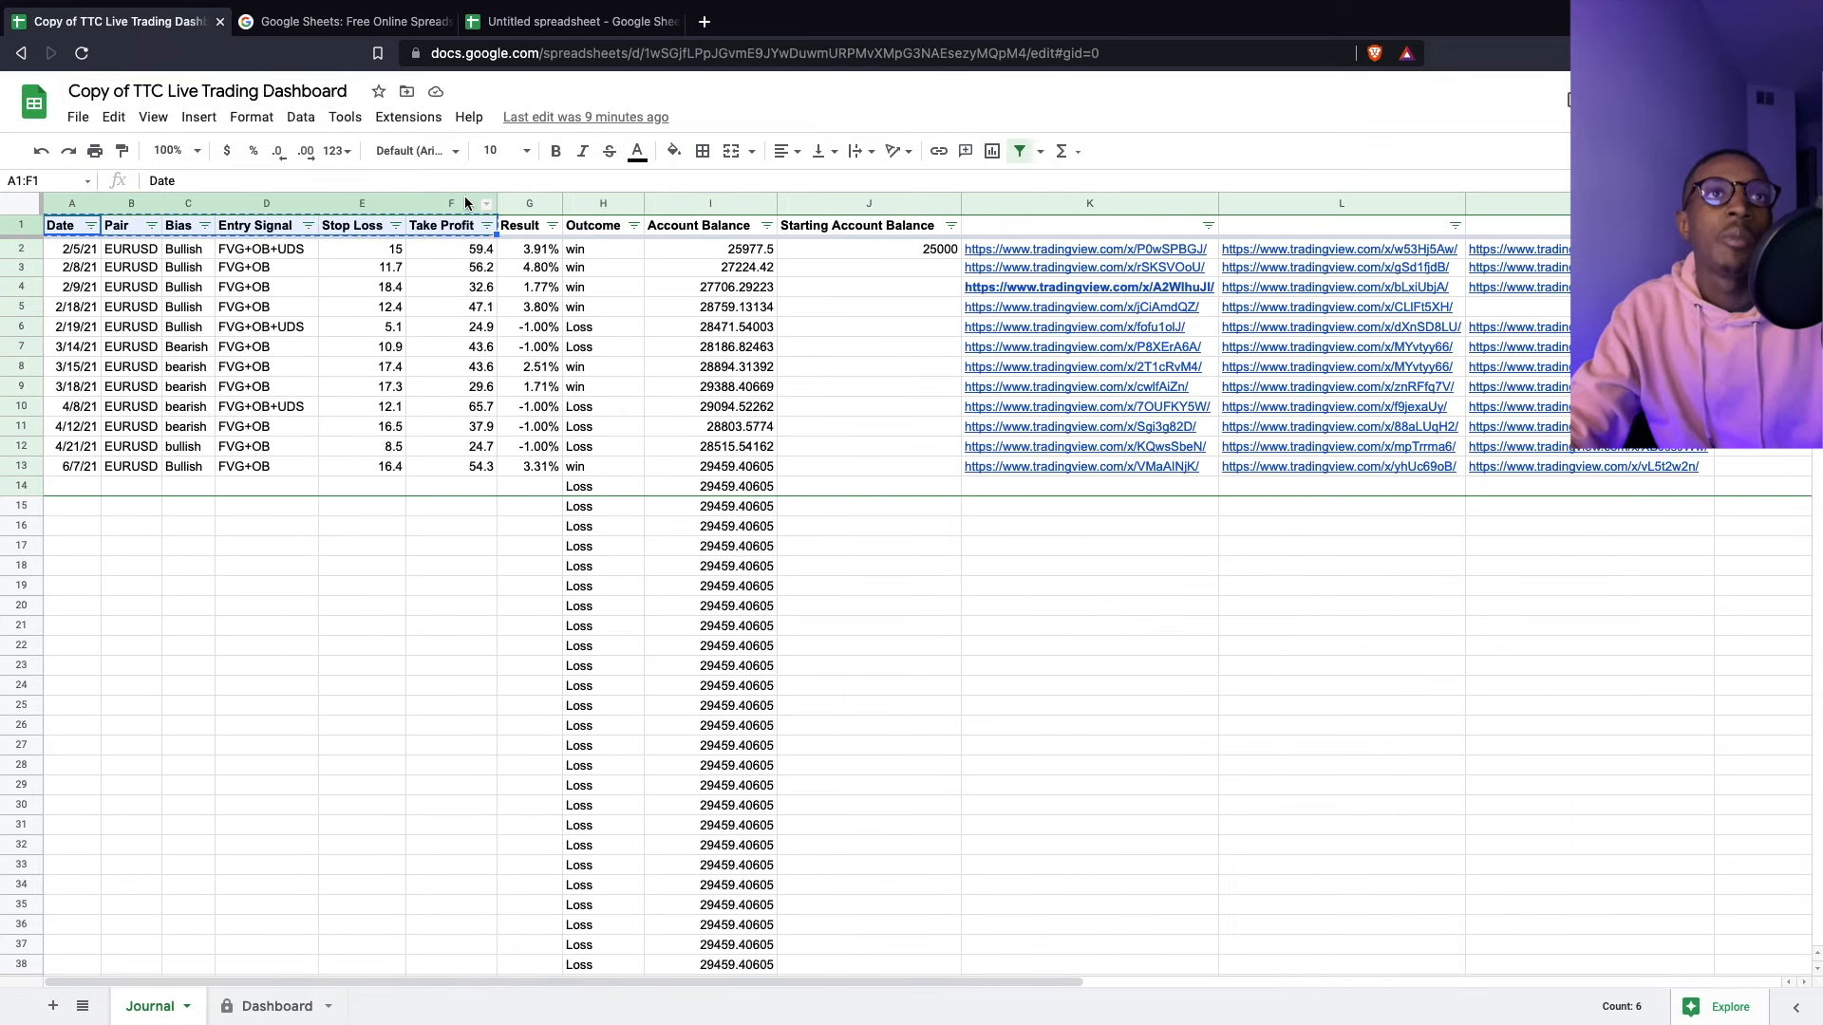
{"action": "left_click", "coordinate": [570, 21]}
{"action": "left_click", "coordinate": [87, 226]}
{"action": "key", "text": "ctrl+v"}
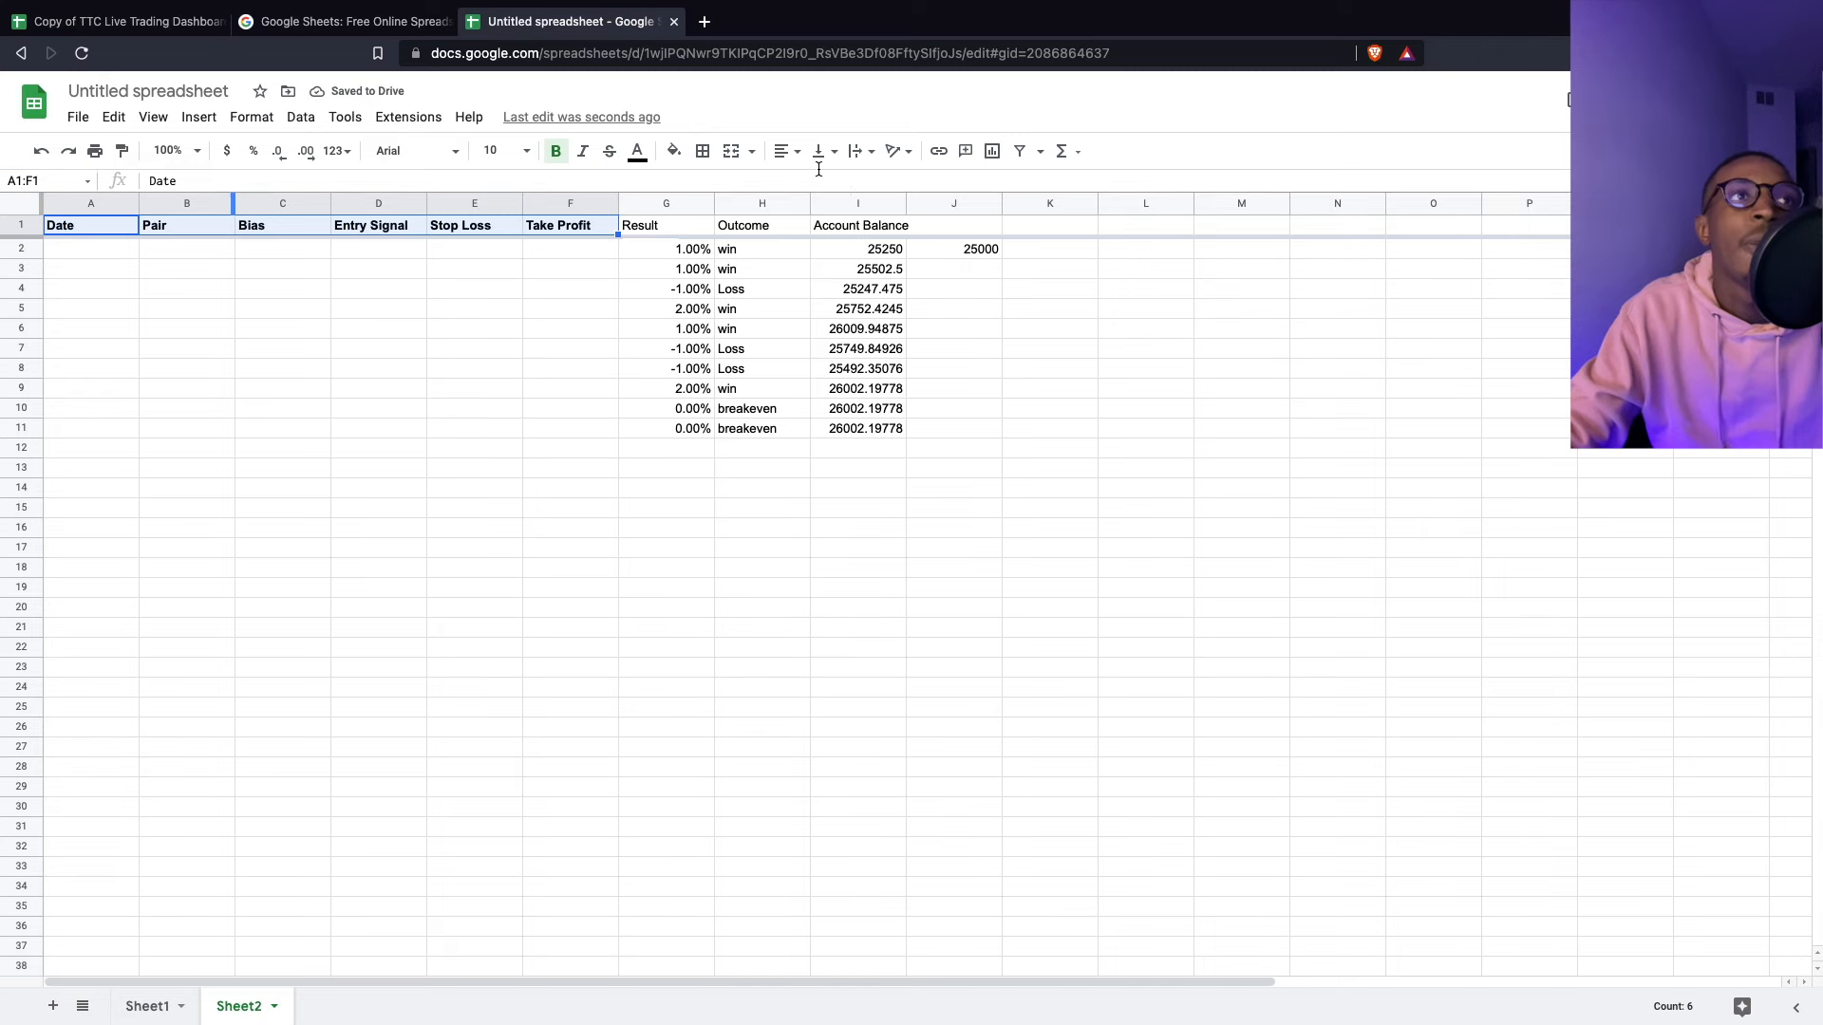
- Count the reference trade rows and select the ten trades from Date to Take Profit
{"action": "left_click", "coordinate": [78, 34]}
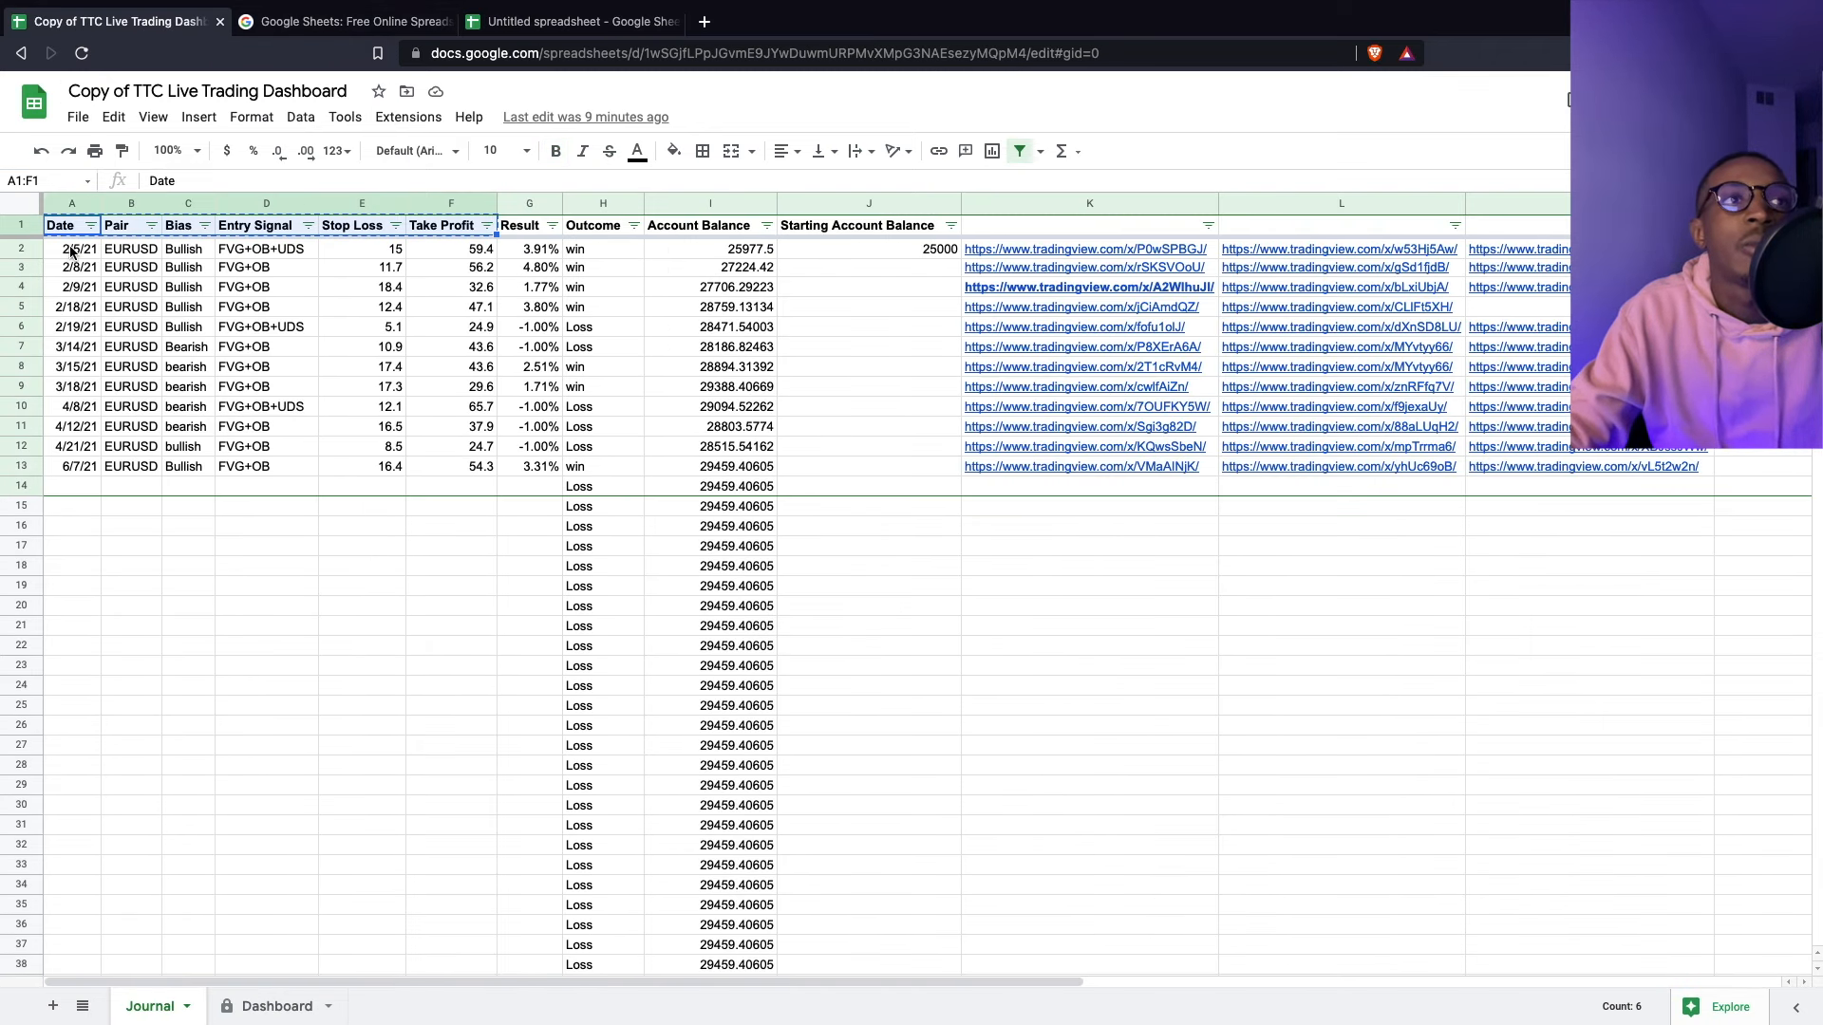
{"action": "left_click_drag", "start_coordinate": [71, 251], "coordinate": [684, 423]}
{"action": "left_click", "coordinate": [555, 23]}
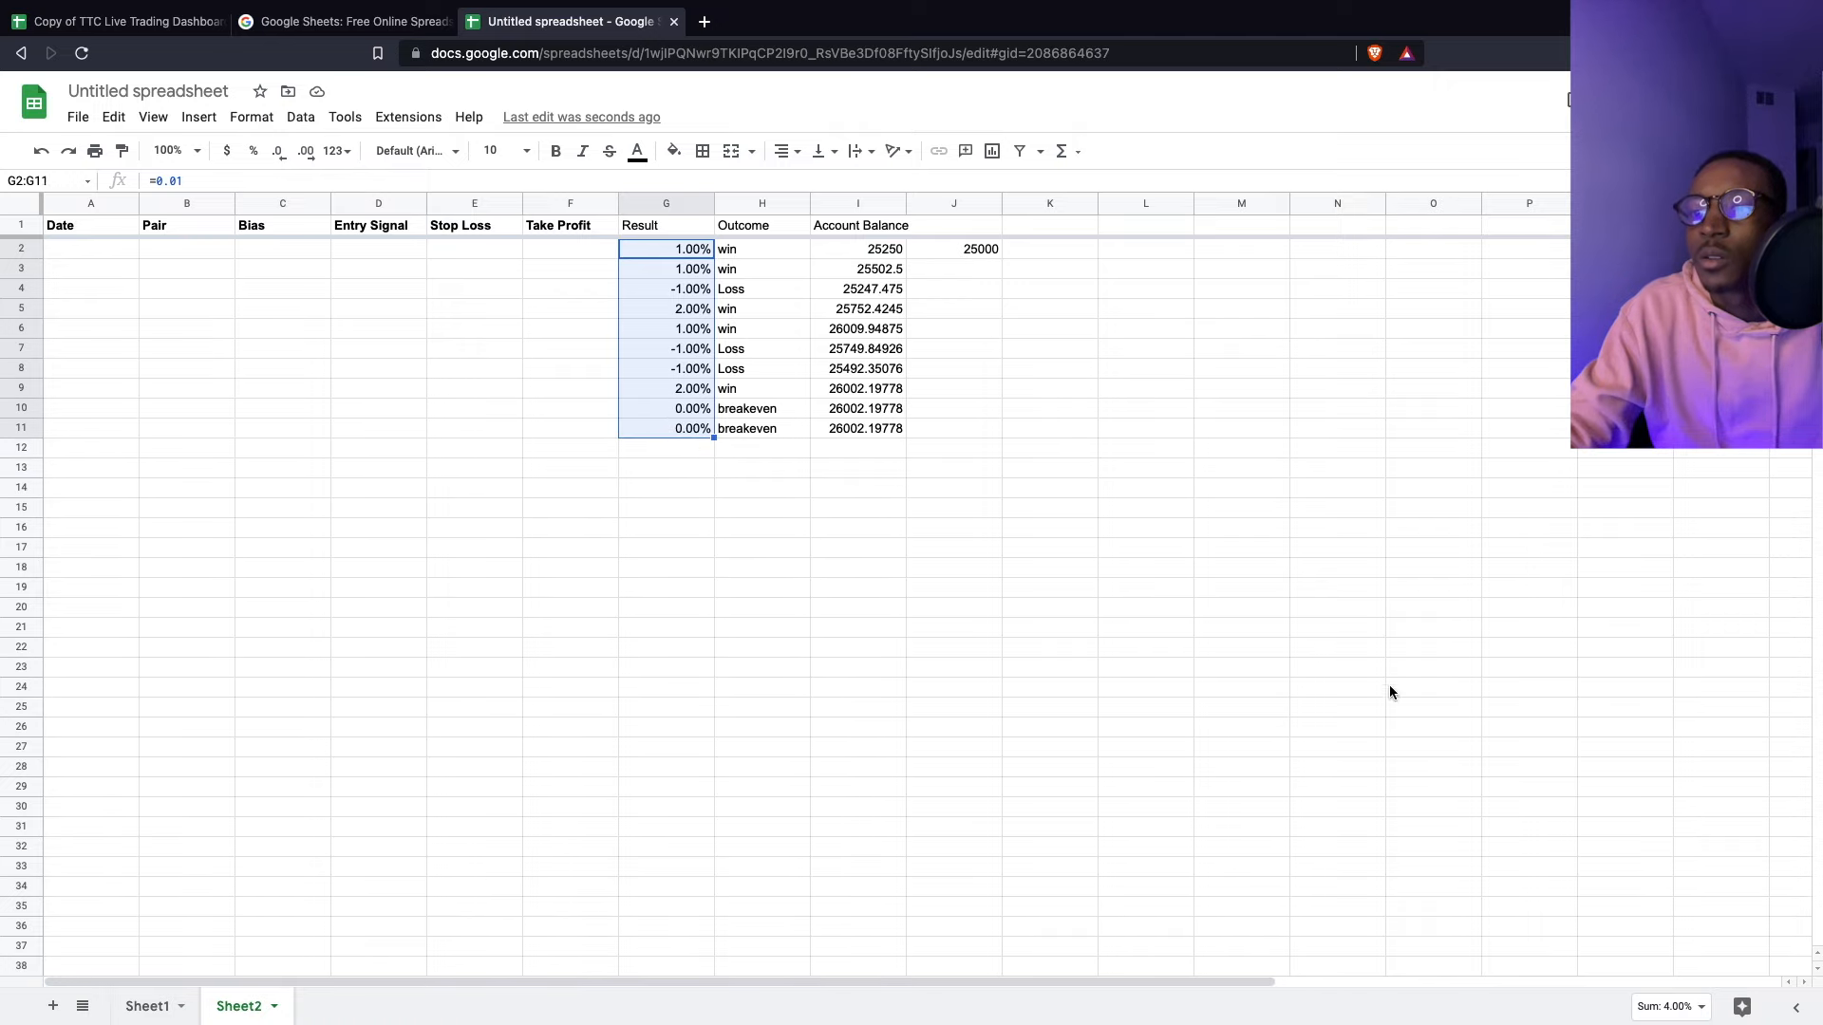
{"action": "left_click", "coordinate": [1671, 1006]}
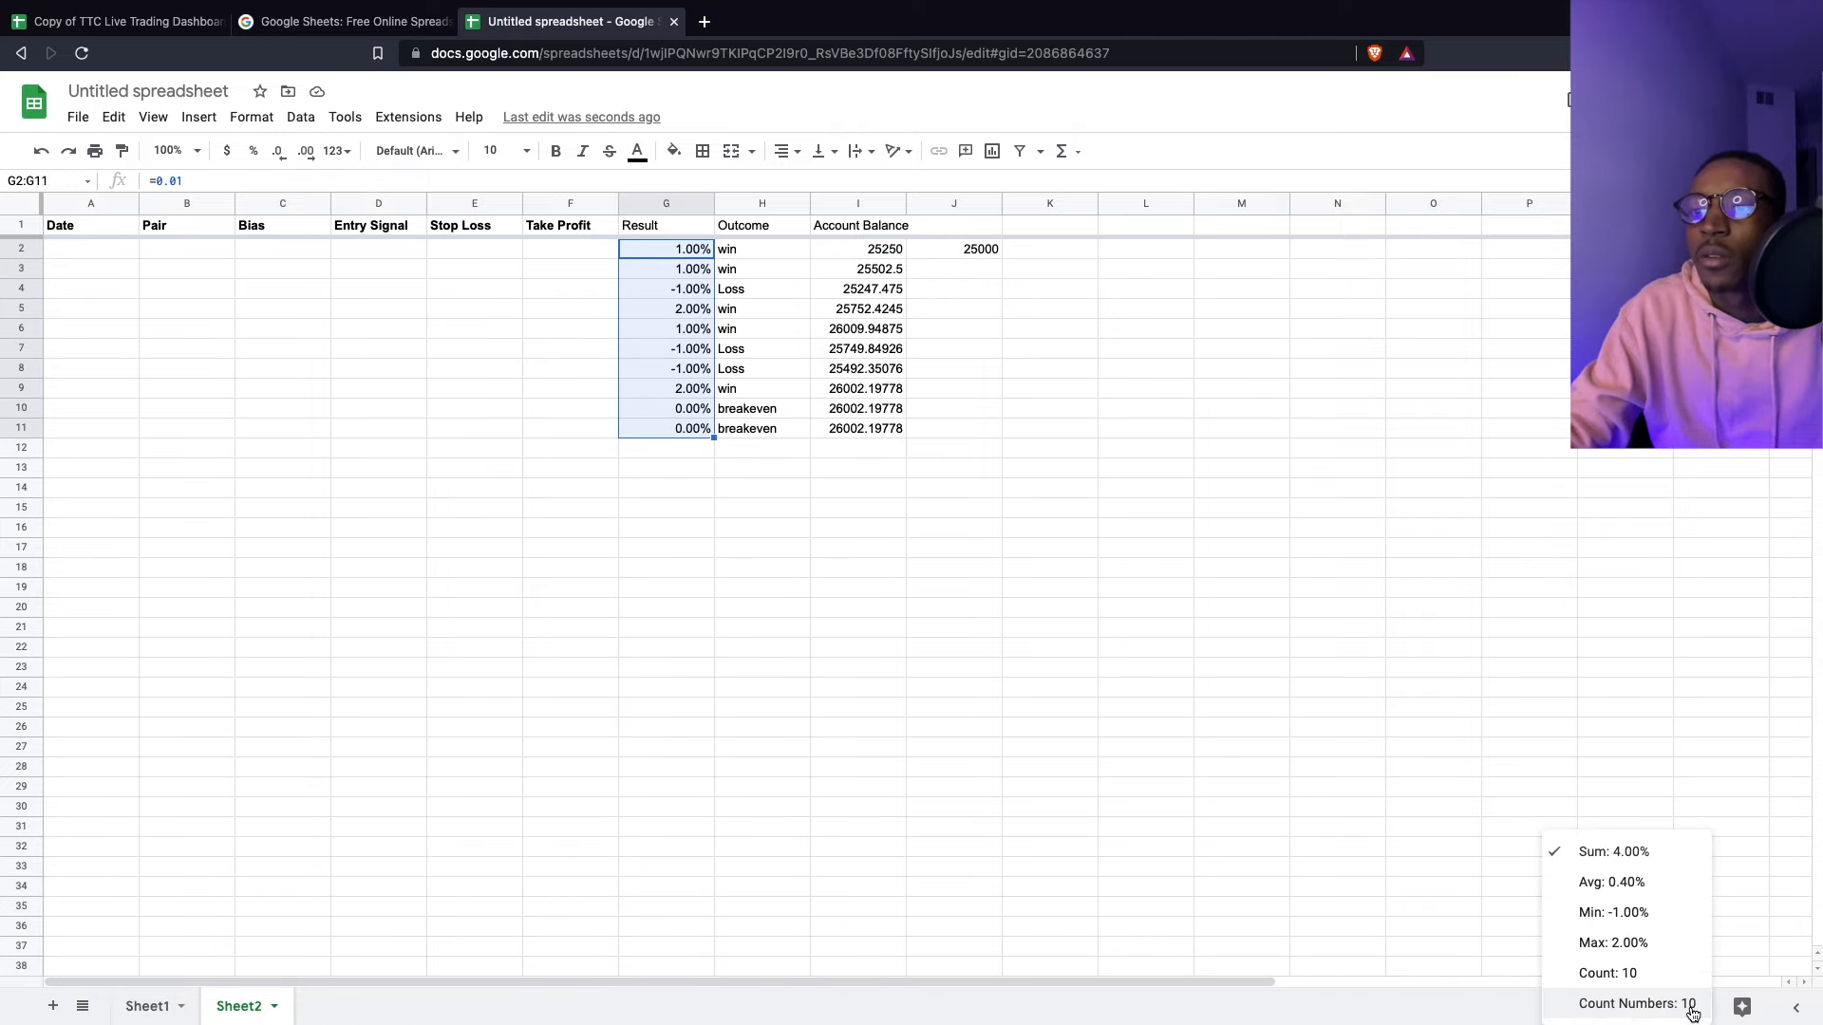
{"action": "left_click", "coordinate": [1611, 974]}
{"action": "left_click", "coordinate": [121, 25]}
{"action": "left_click_drag", "start_coordinate": [77, 252], "coordinate": [81, 432]}
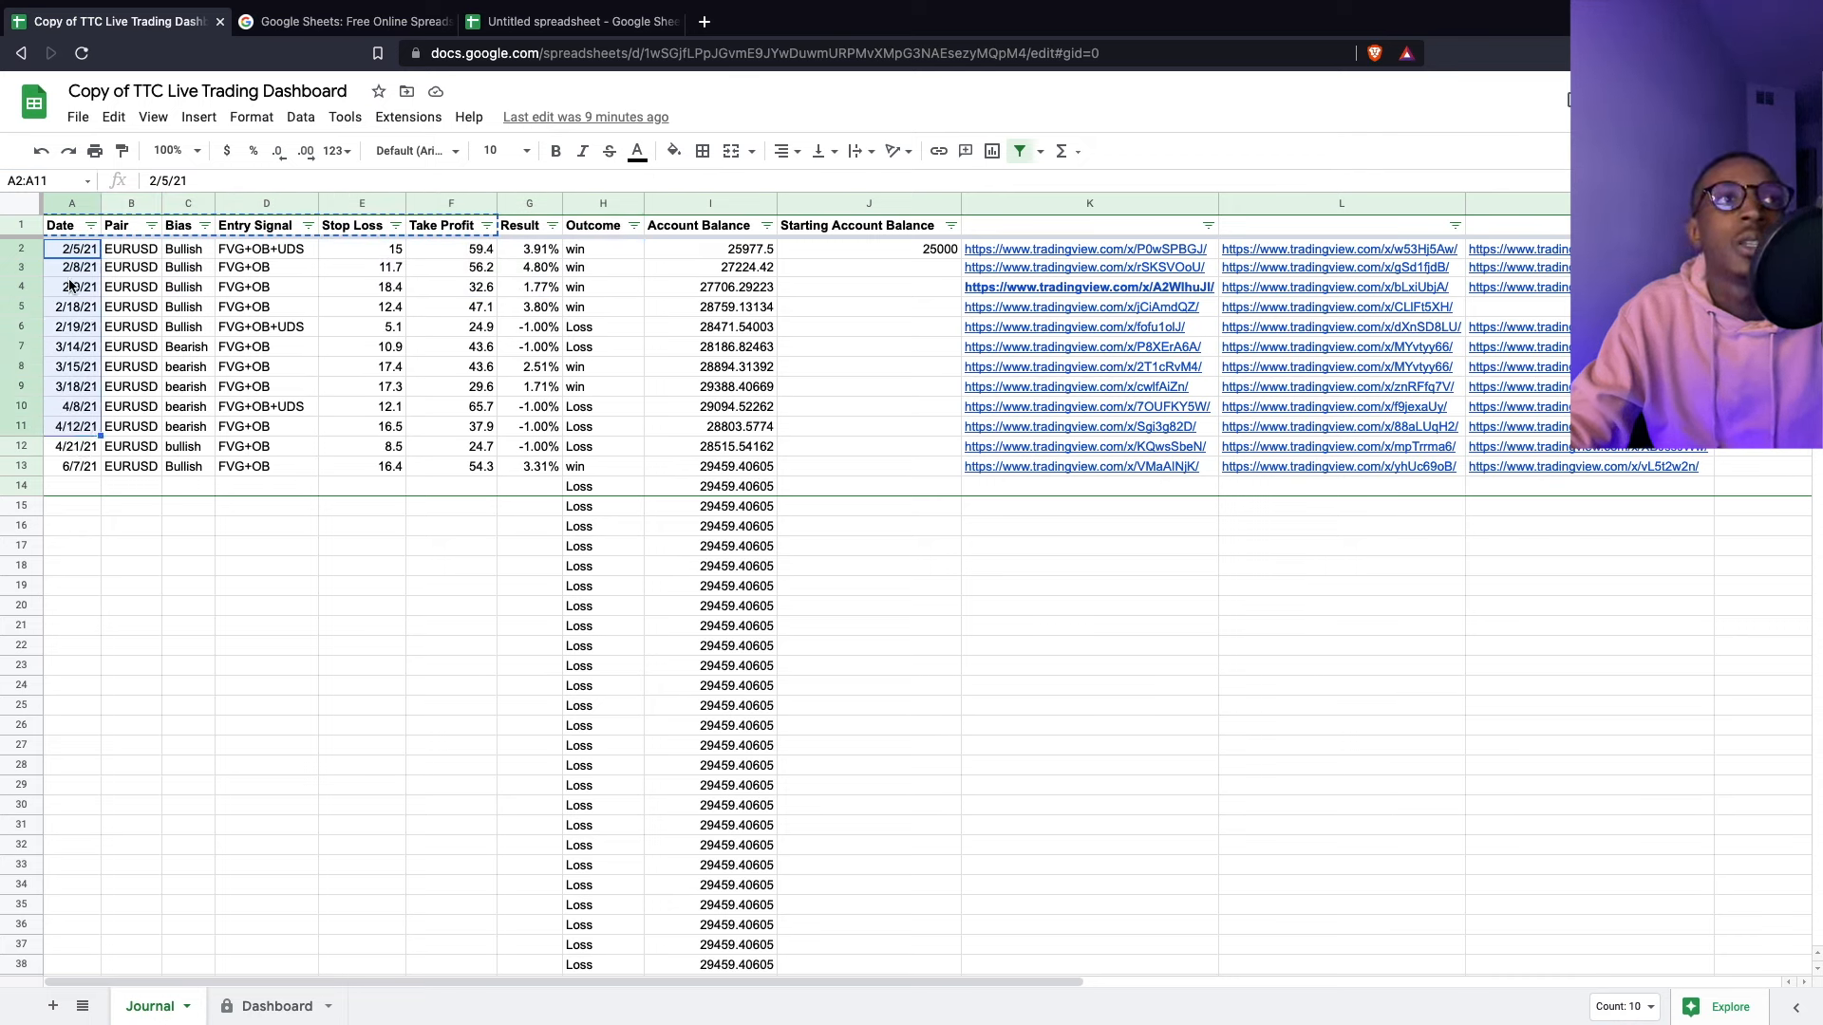
{"action": "left_click_drag", "start_coordinate": [66, 251], "coordinate": [457, 447]}
{"action": "key", "text": "ctrl+c"}
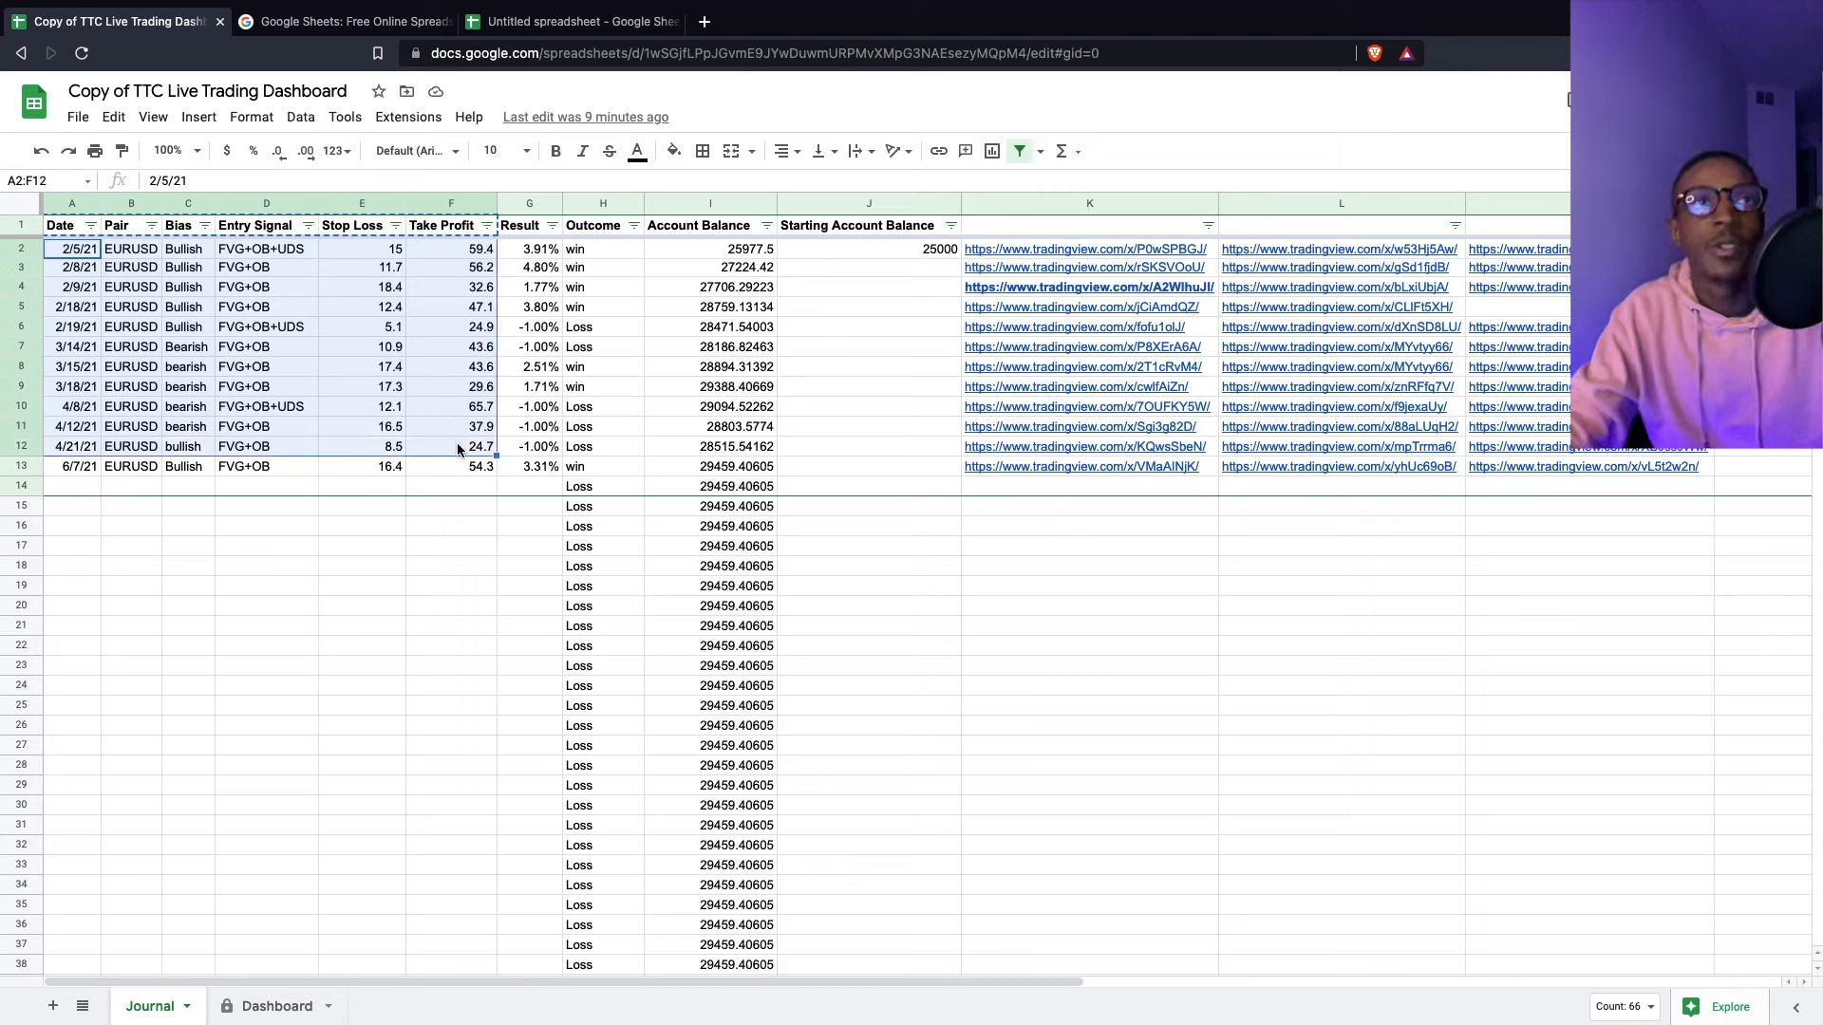
- Paste the ten trades into A2 of Sheet2 and clear the extra 4/21/21 trade in row 12
{"action": "left_click", "coordinate": [569, 21]}
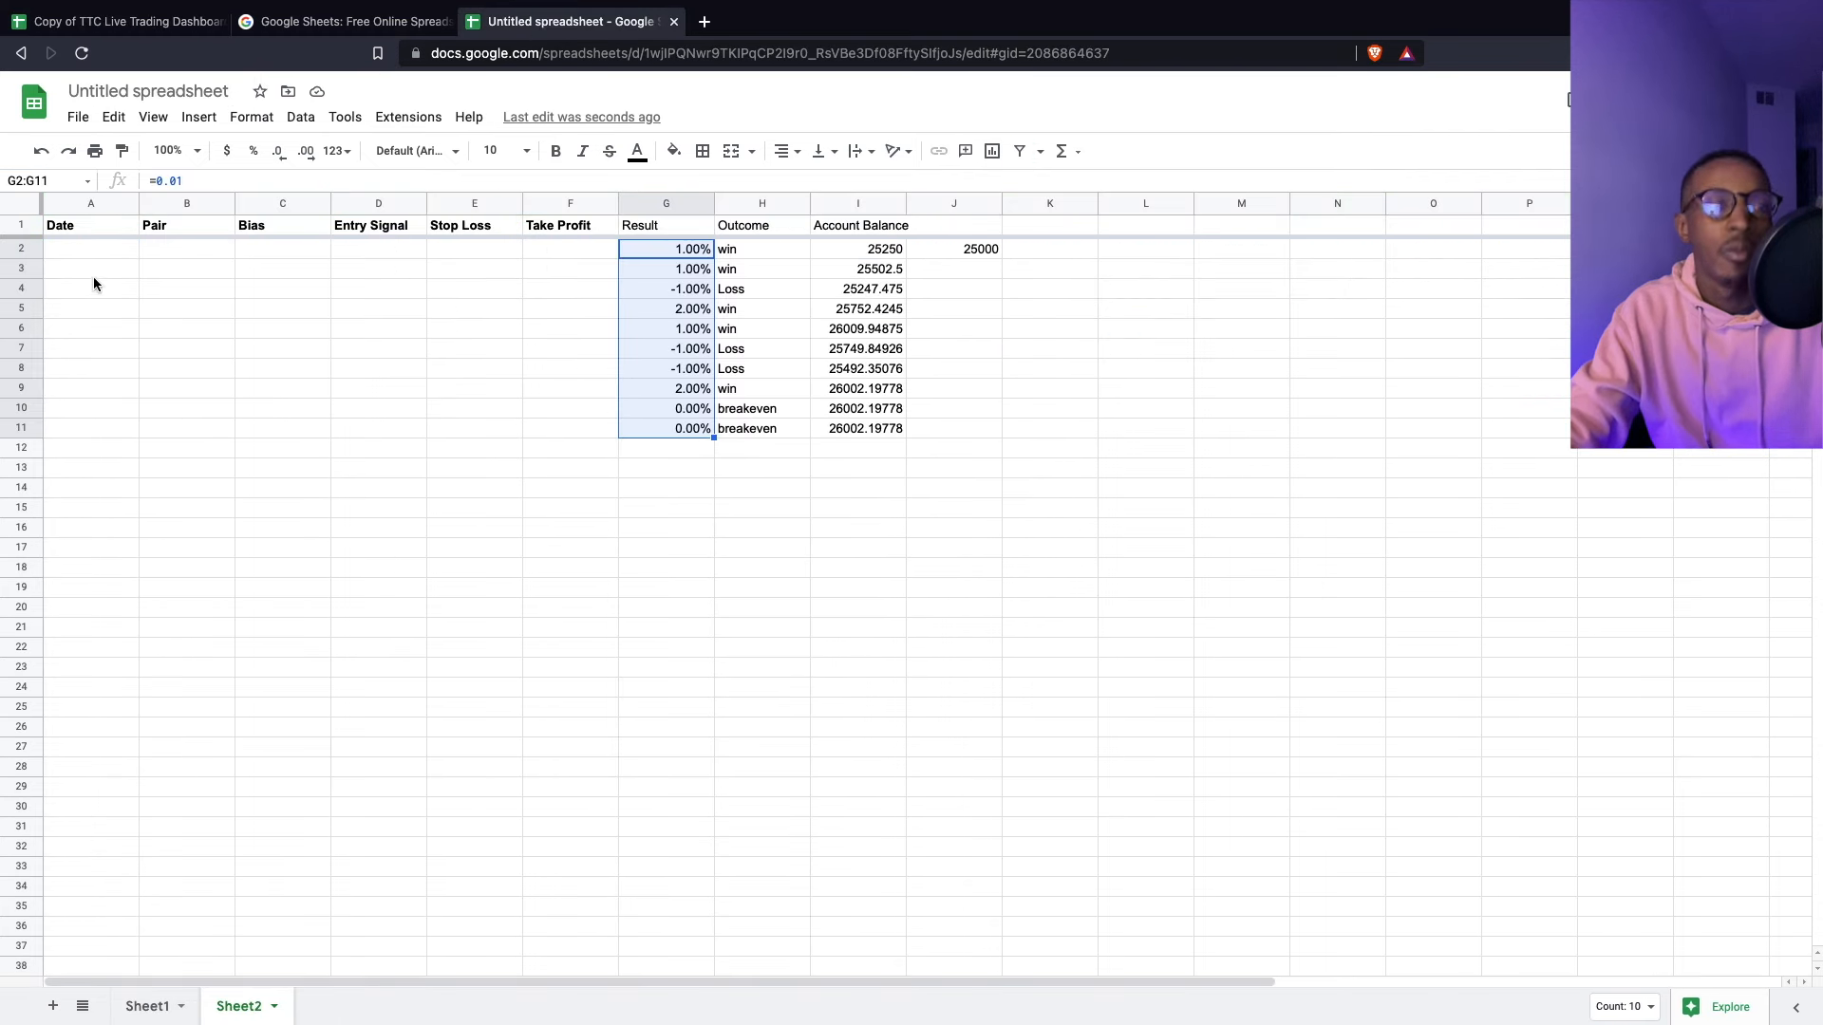
{"action": "left_click", "coordinate": [69, 248]}
{"action": "key", "text": "ctrl+v"}
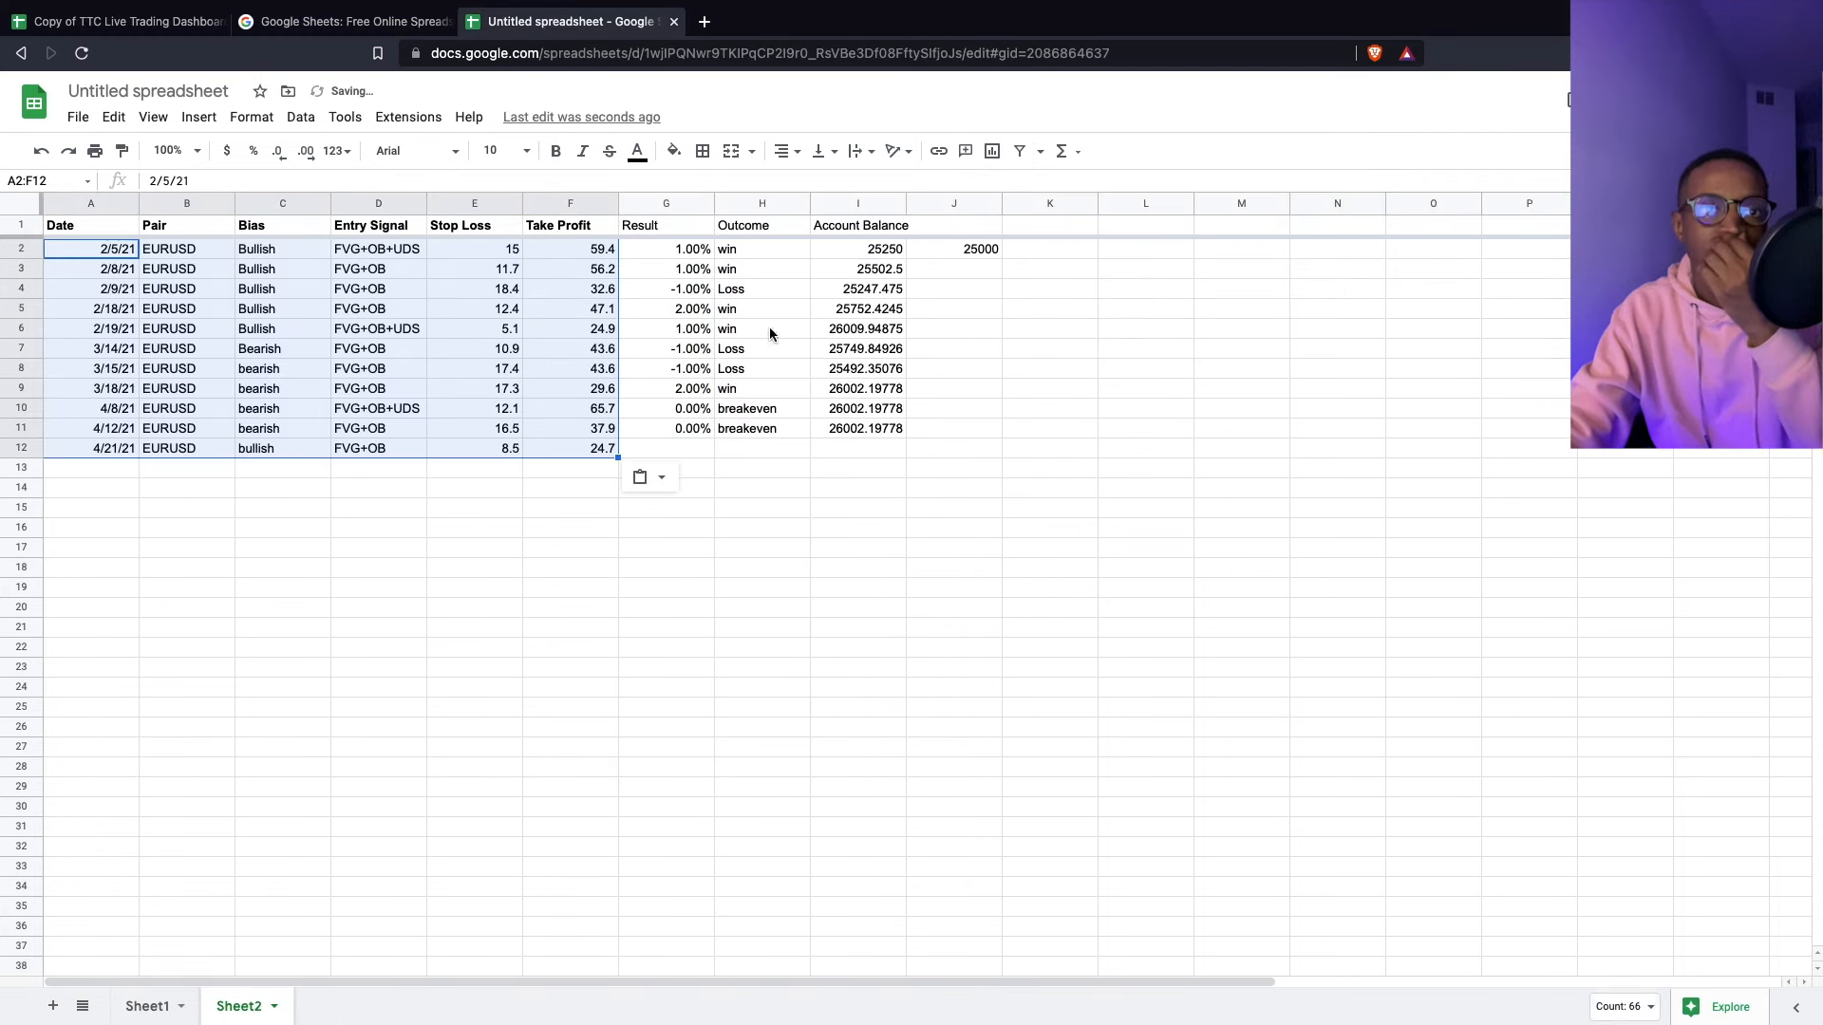
{"action": "left_click", "coordinate": [706, 449]}
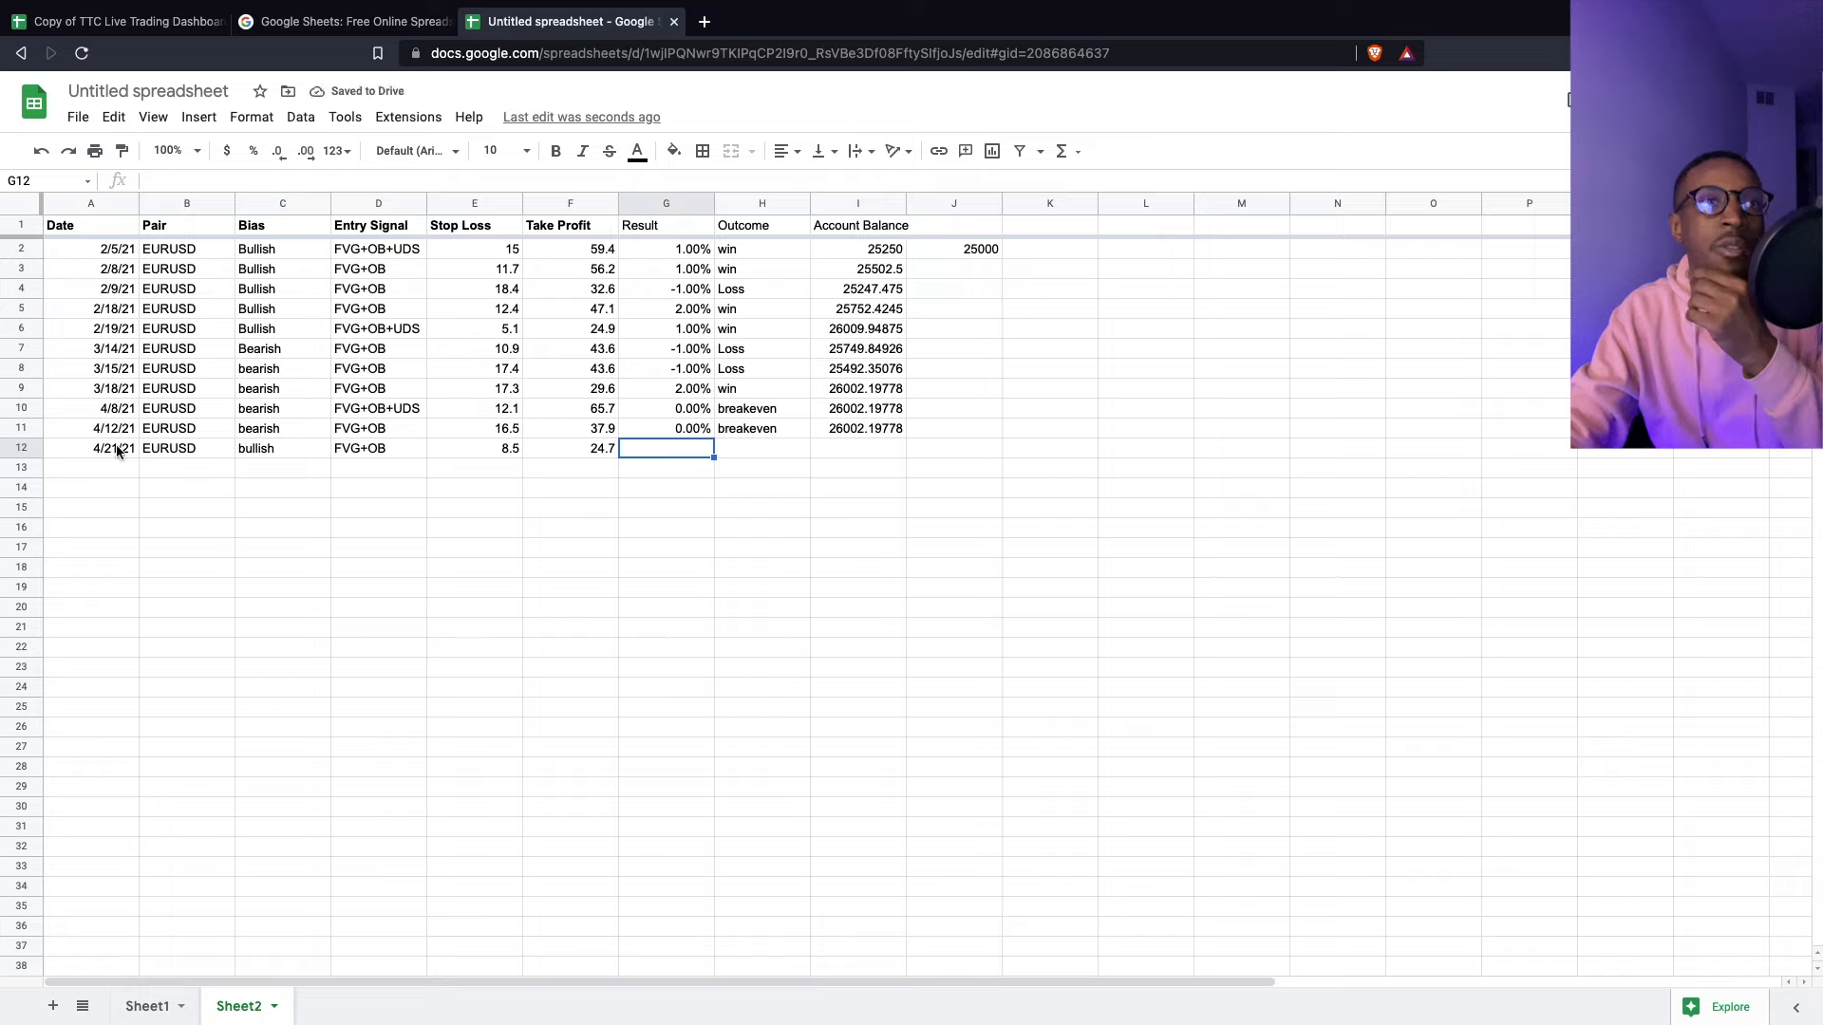
{"action": "left_click_drag", "start_coordinate": [104, 465], "coordinate": [378, 476]}
{"action": "left_click_drag", "start_coordinate": [61, 454], "coordinate": [555, 448]}
{"action": "key", "text": "Delete"}
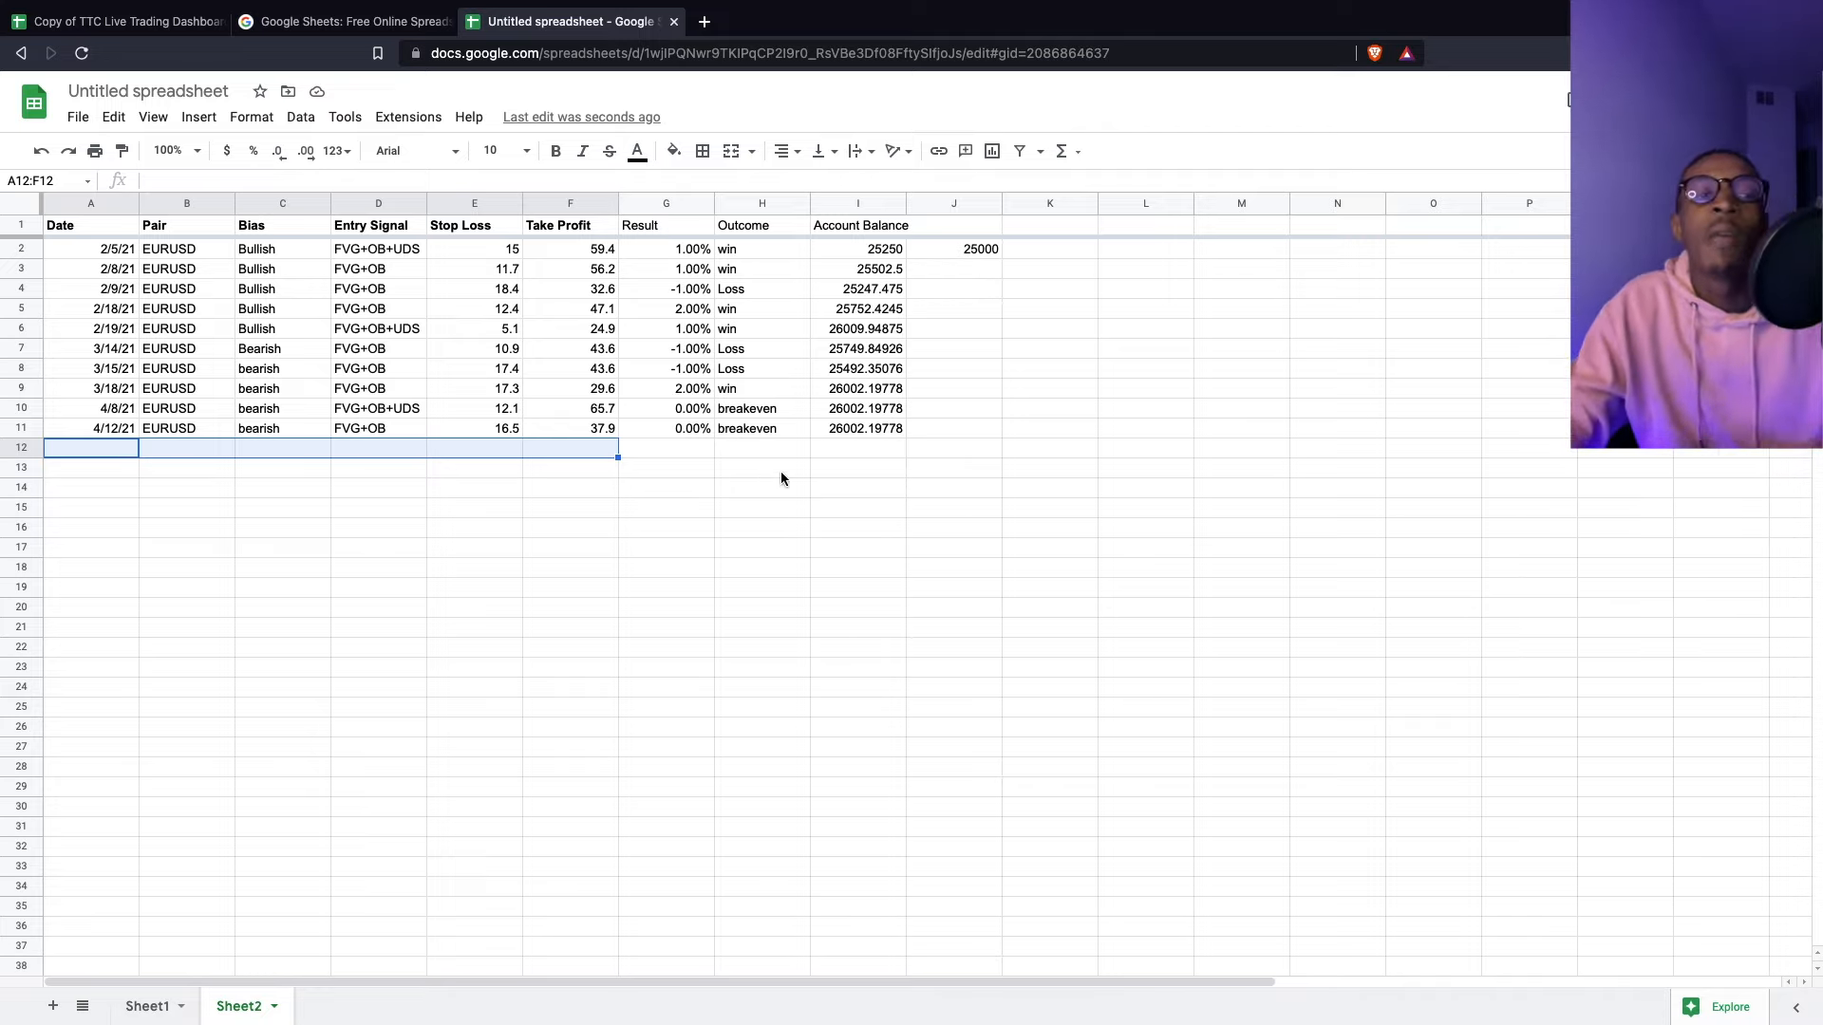
- Rename the Sheet2 tab to Journal
{"action": "double_click", "coordinate": [237, 1007]}
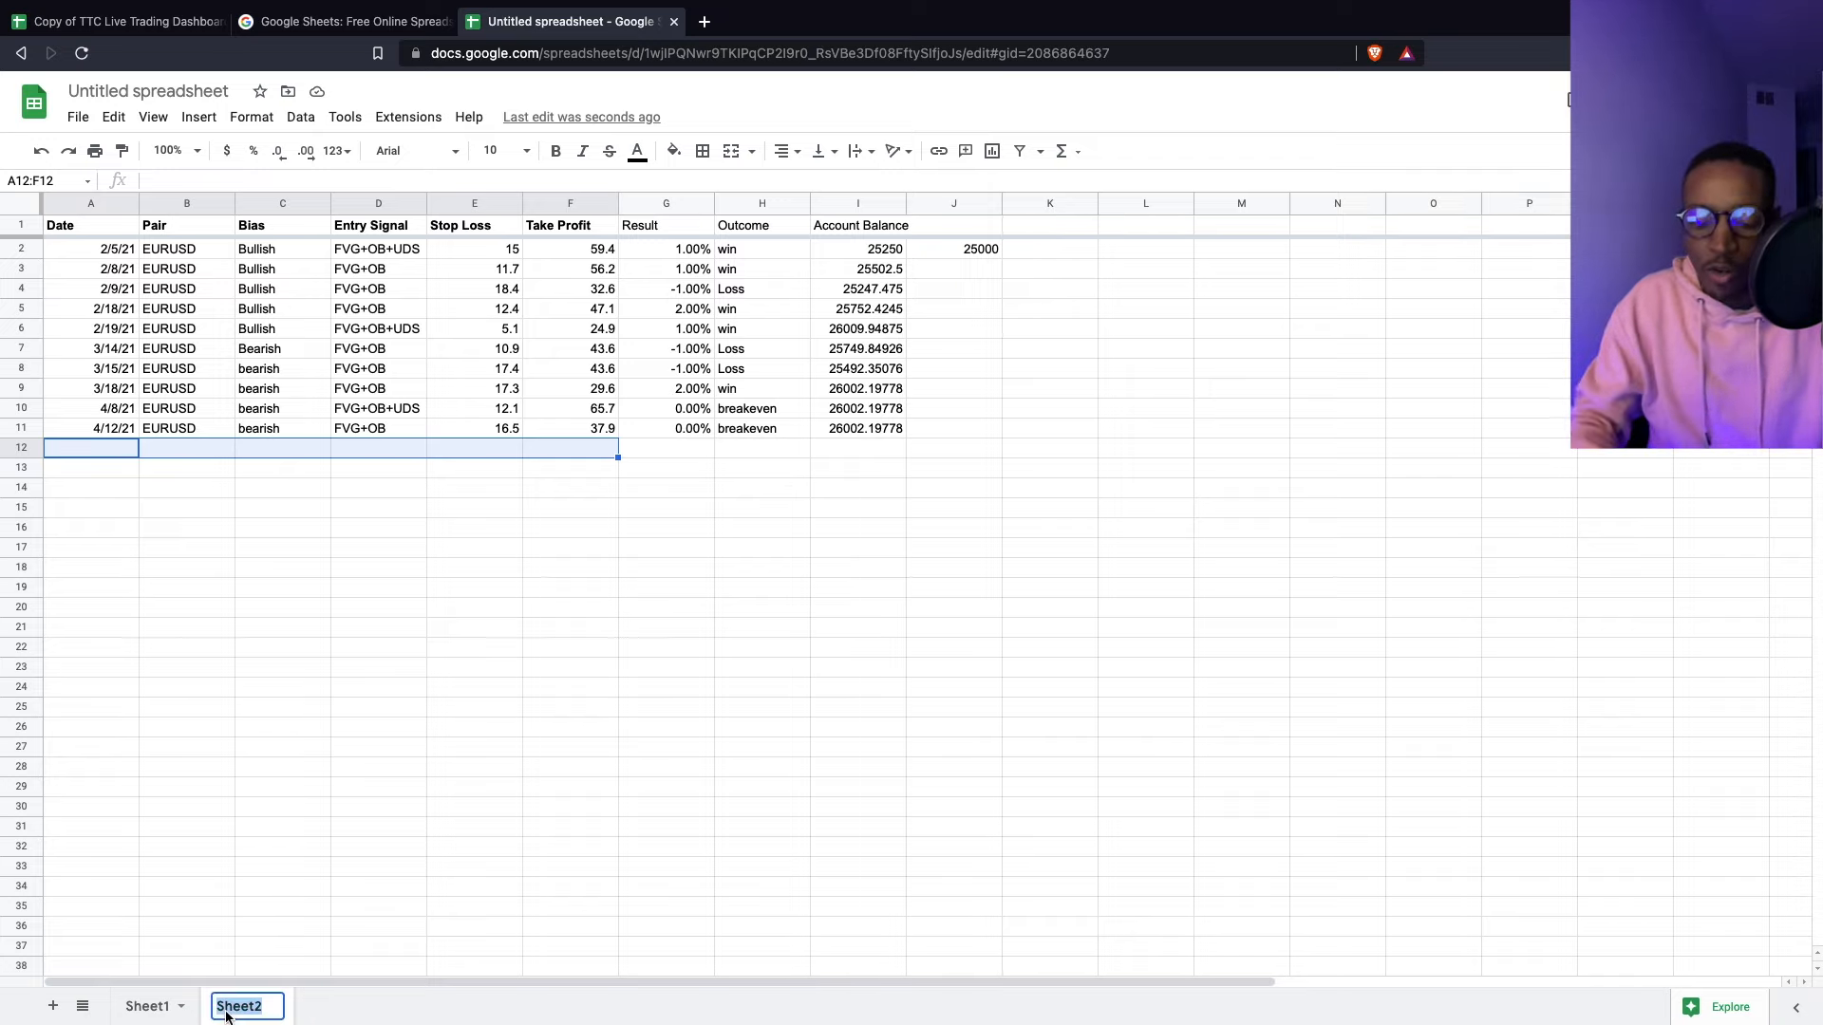
{"action": "type", "text": "Journal"}
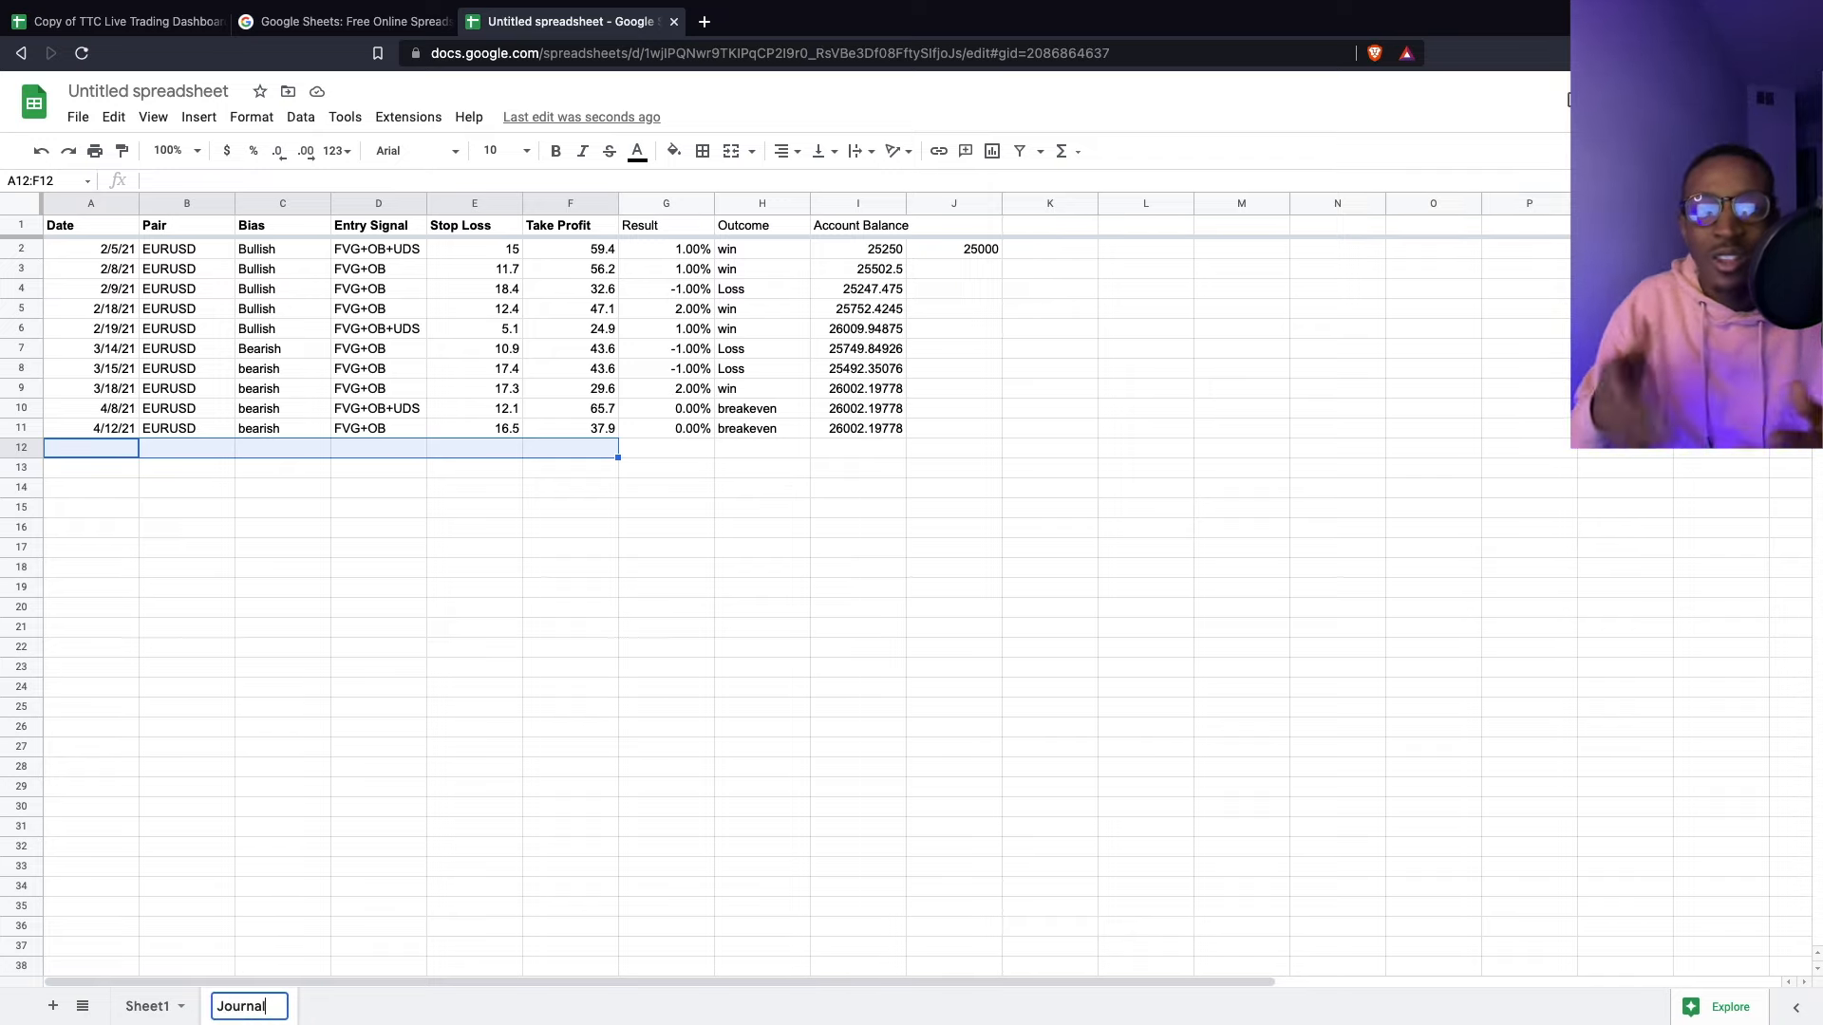
{"action": "left_click", "coordinate": [349, 886]}
- Rename Sheet1 to Dashboard, then select the entire Journal sheet
{"action": "left_click", "coordinate": [148, 1010]}
{"action": "double_click", "coordinate": [145, 1010]}
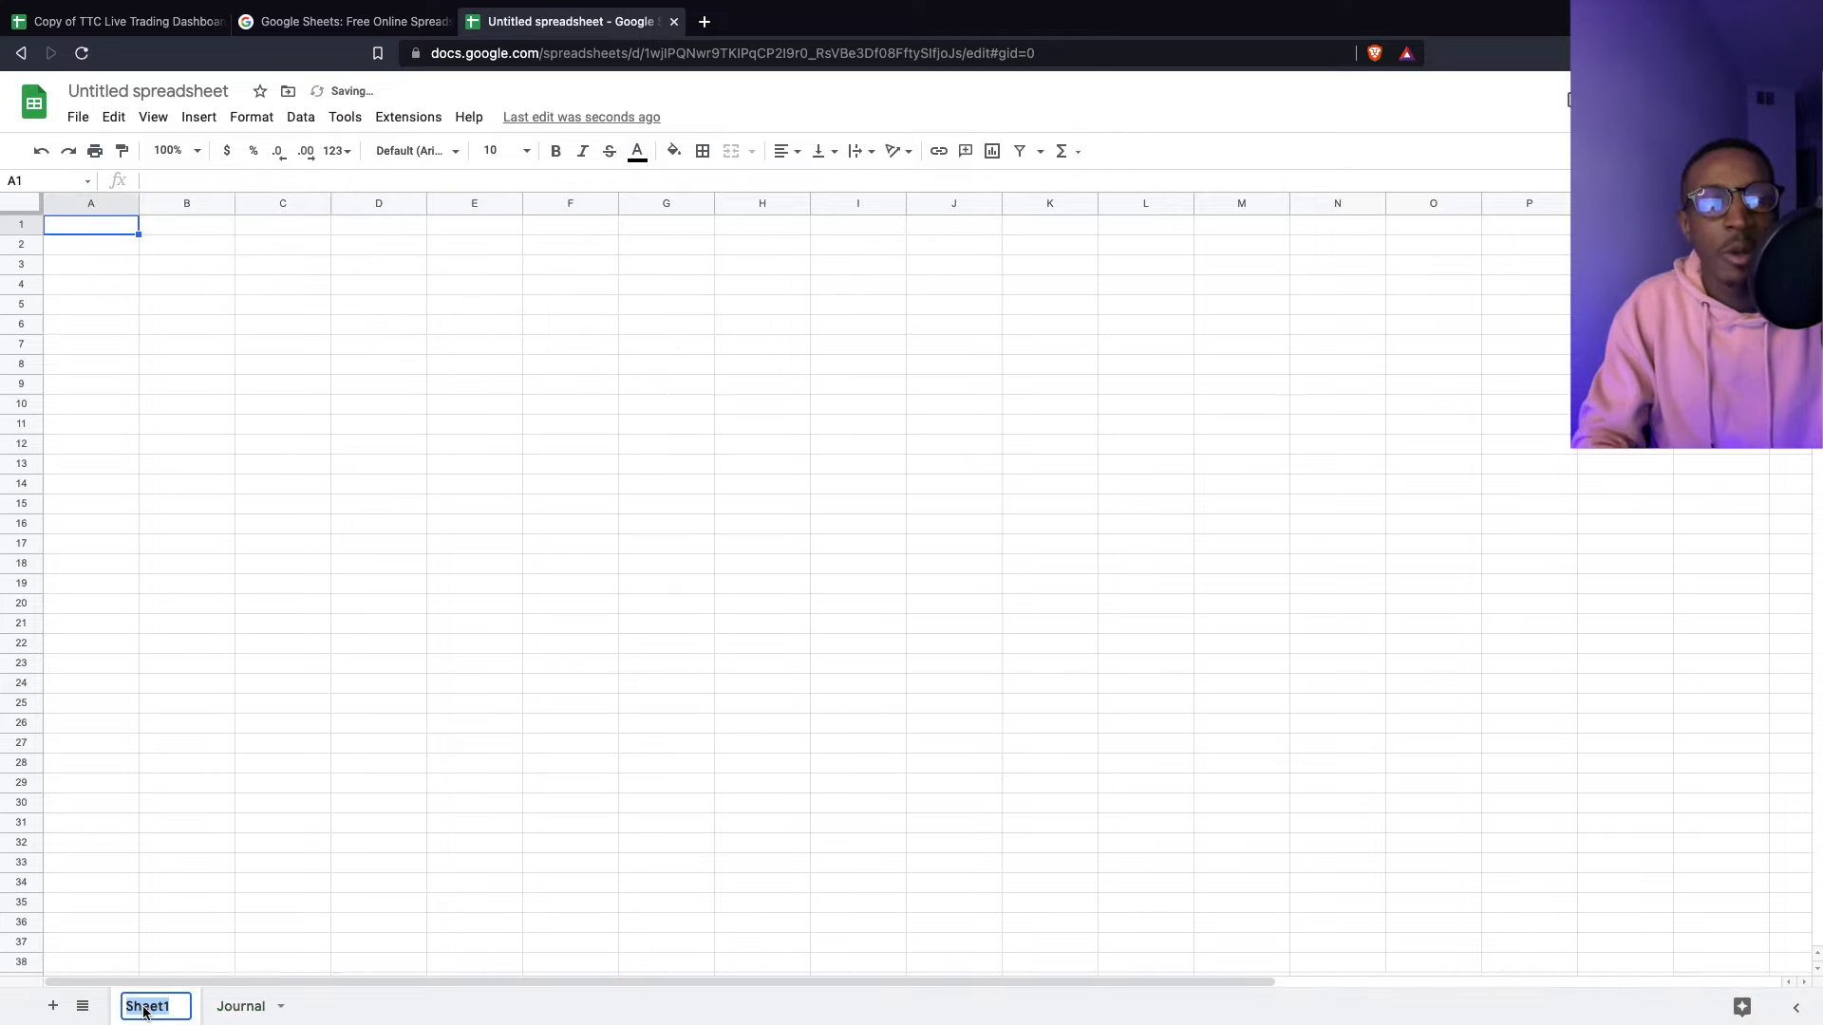
{"action": "type", "text": "Dashbpa"}
{"action": "key", "text": "BackSpace"}
{"action": "key", "text": "BackSpace"}
{"action": "type", "text": "oard"}
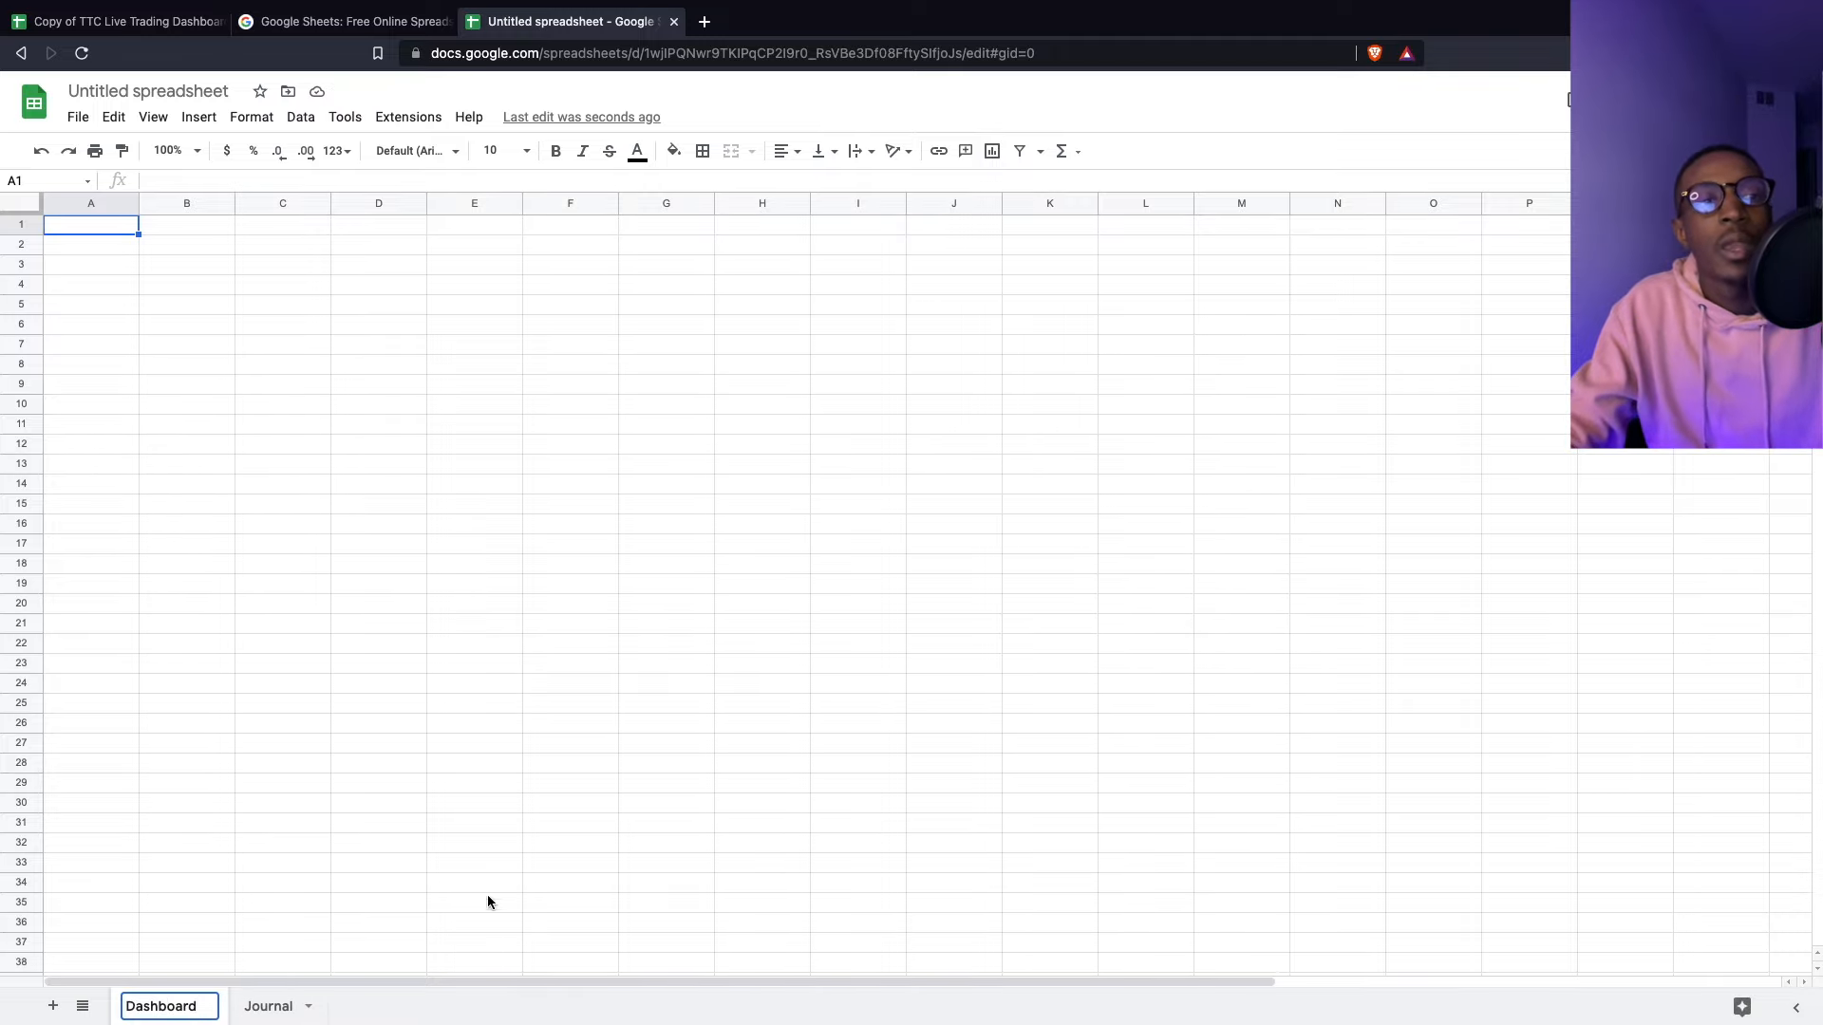
{"action": "left_click", "coordinate": [482, 905]}
{"action": "left_click", "coordinate": [283, 1005]}
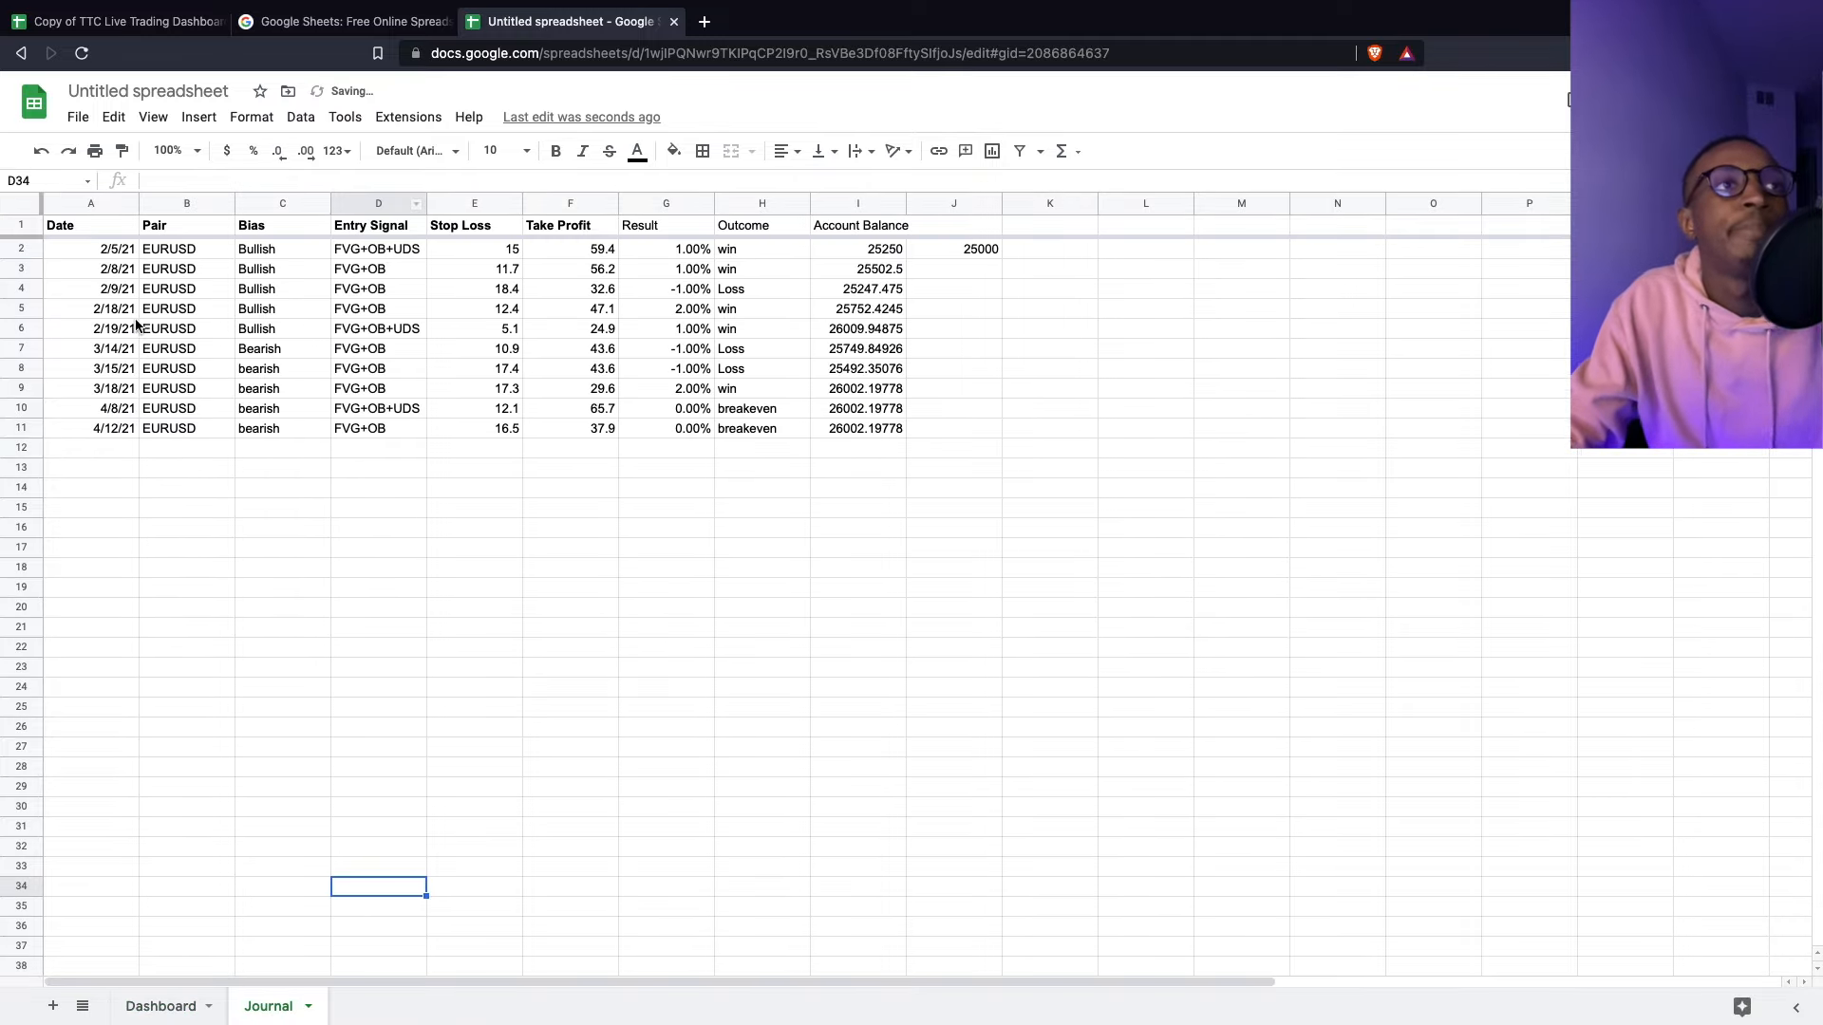
{"action": "left_click", "coordinate": [130, 288]}
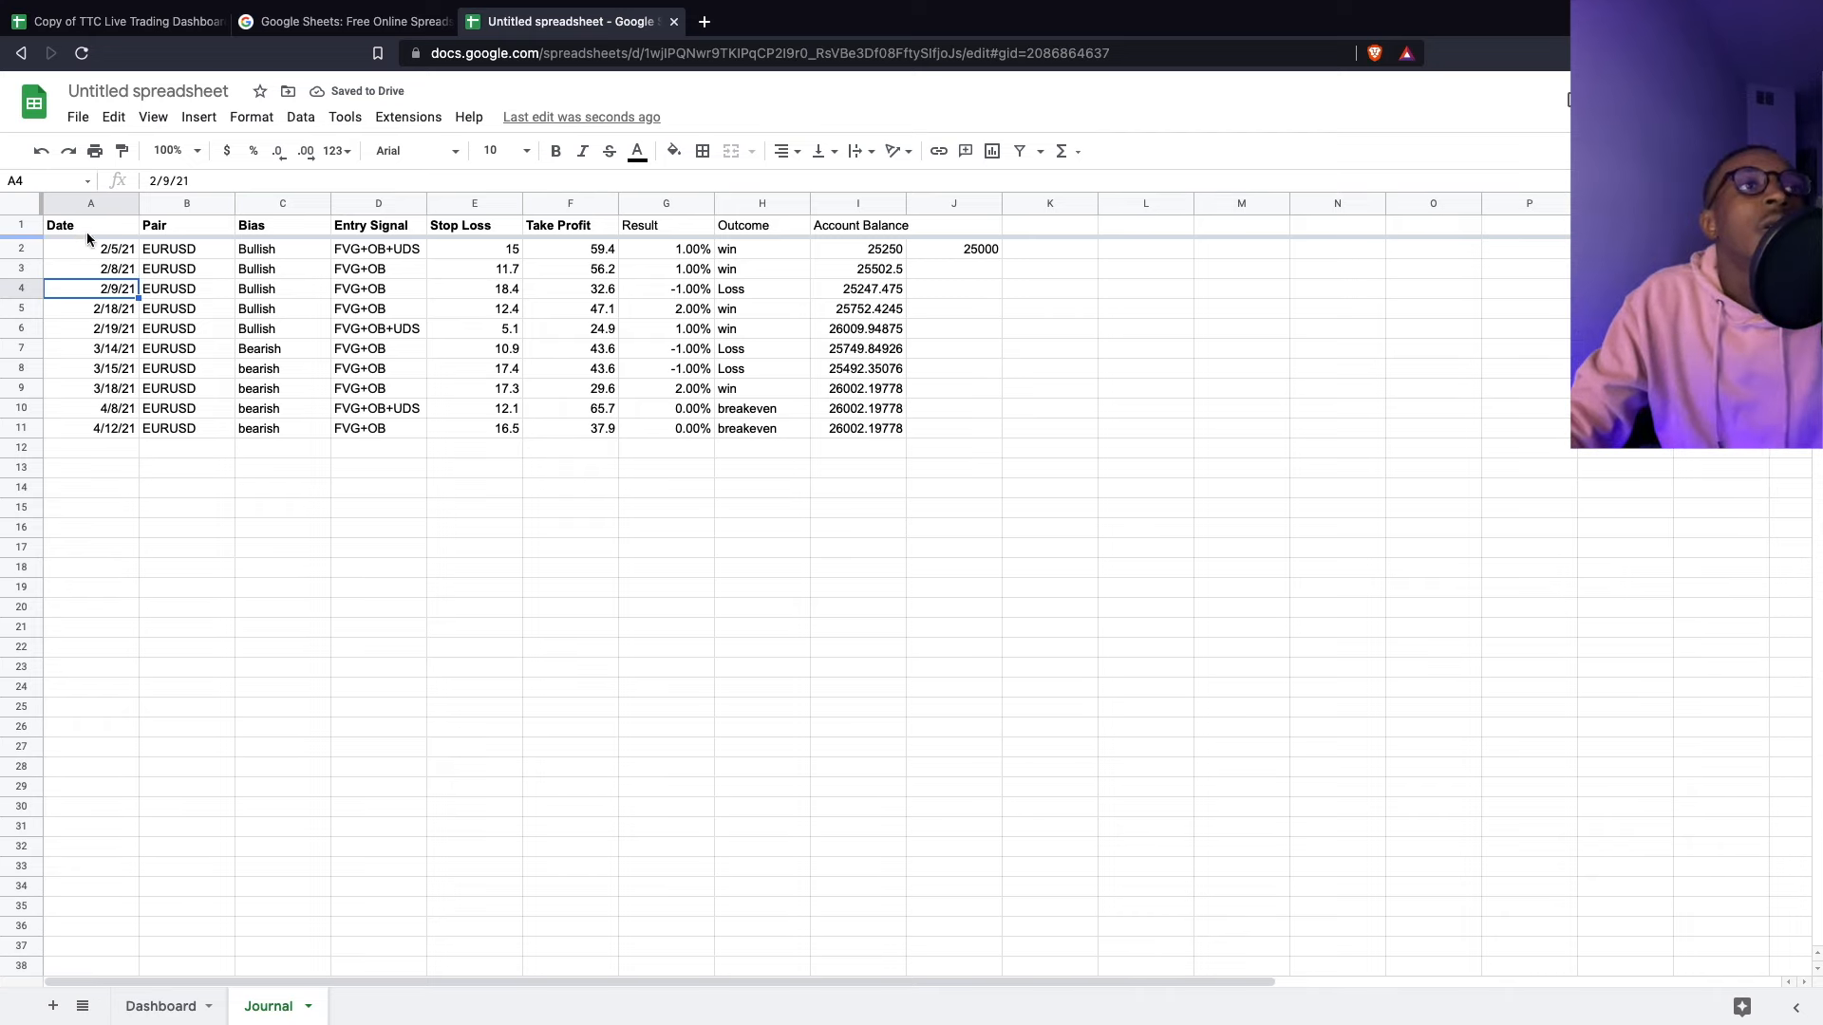
{"action": "left_click", "coordinate": [15, 209]}
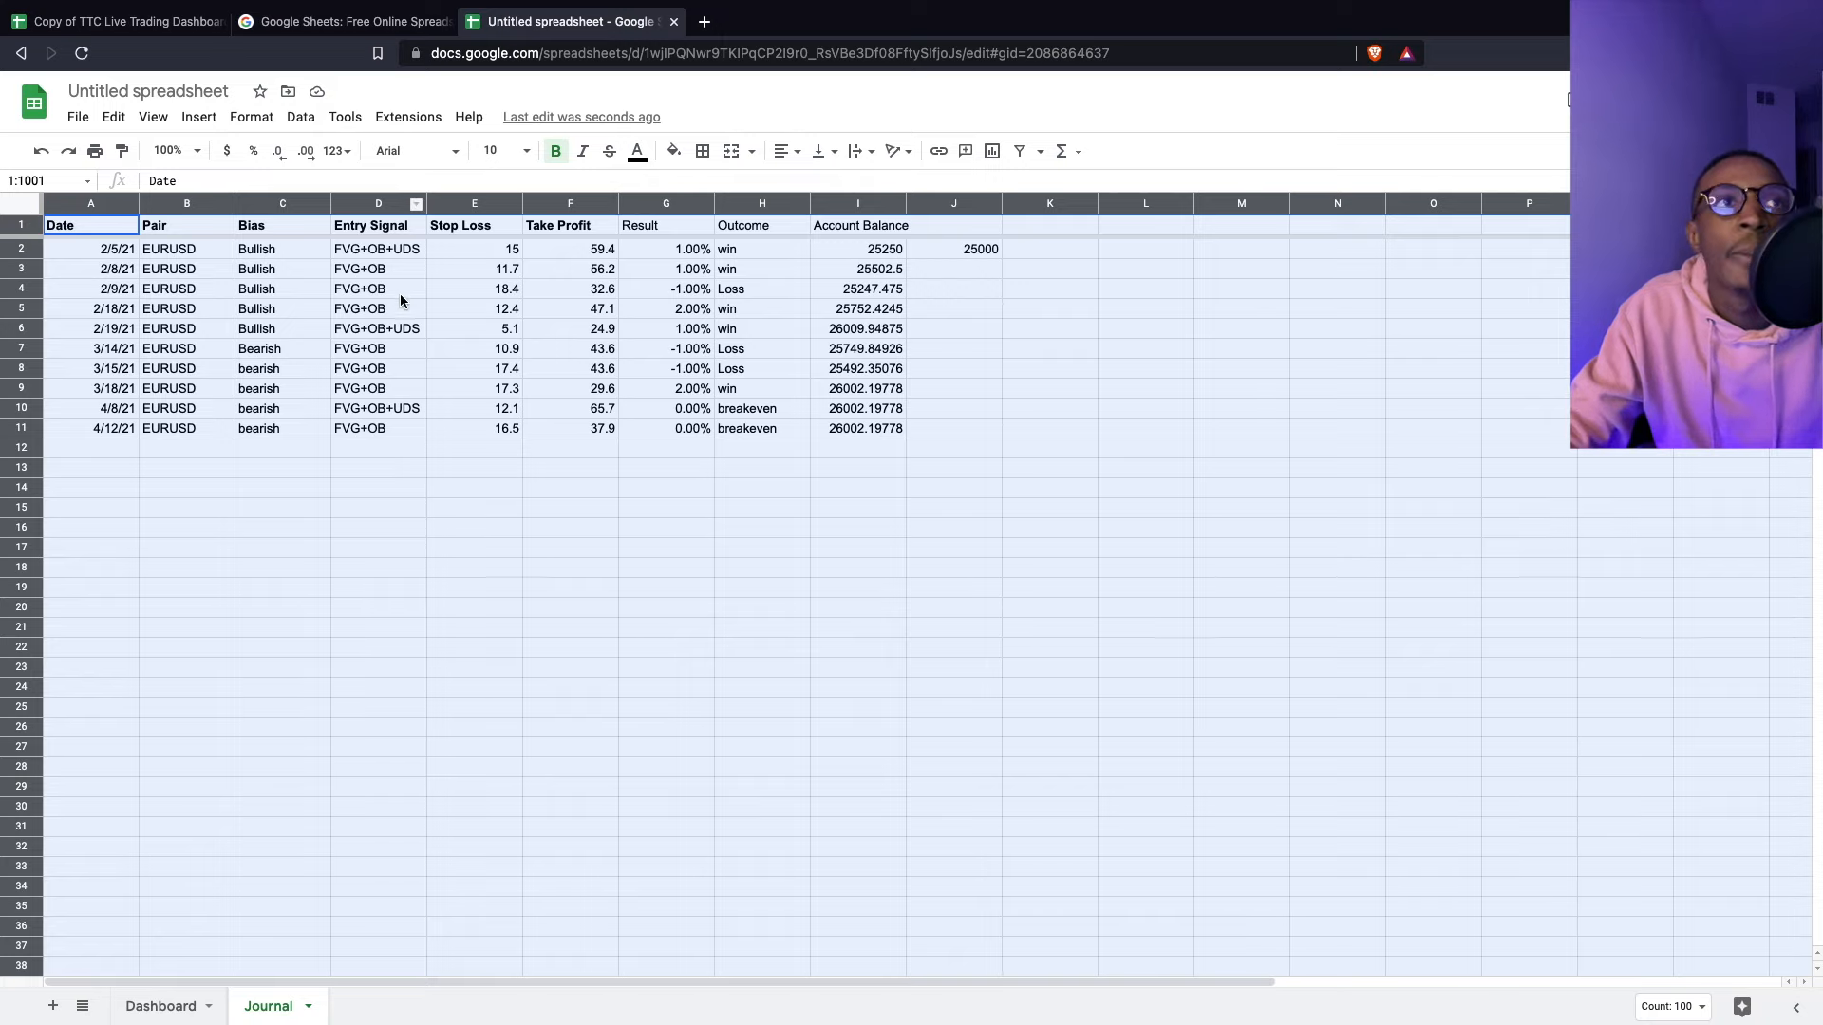
- Insert a pivot table from Journal!1:1001 on a new sheet
{"action": "left_click", "coordinate": [198, 116]}
{"action": "left_click", "coordinate": [281, 320]}
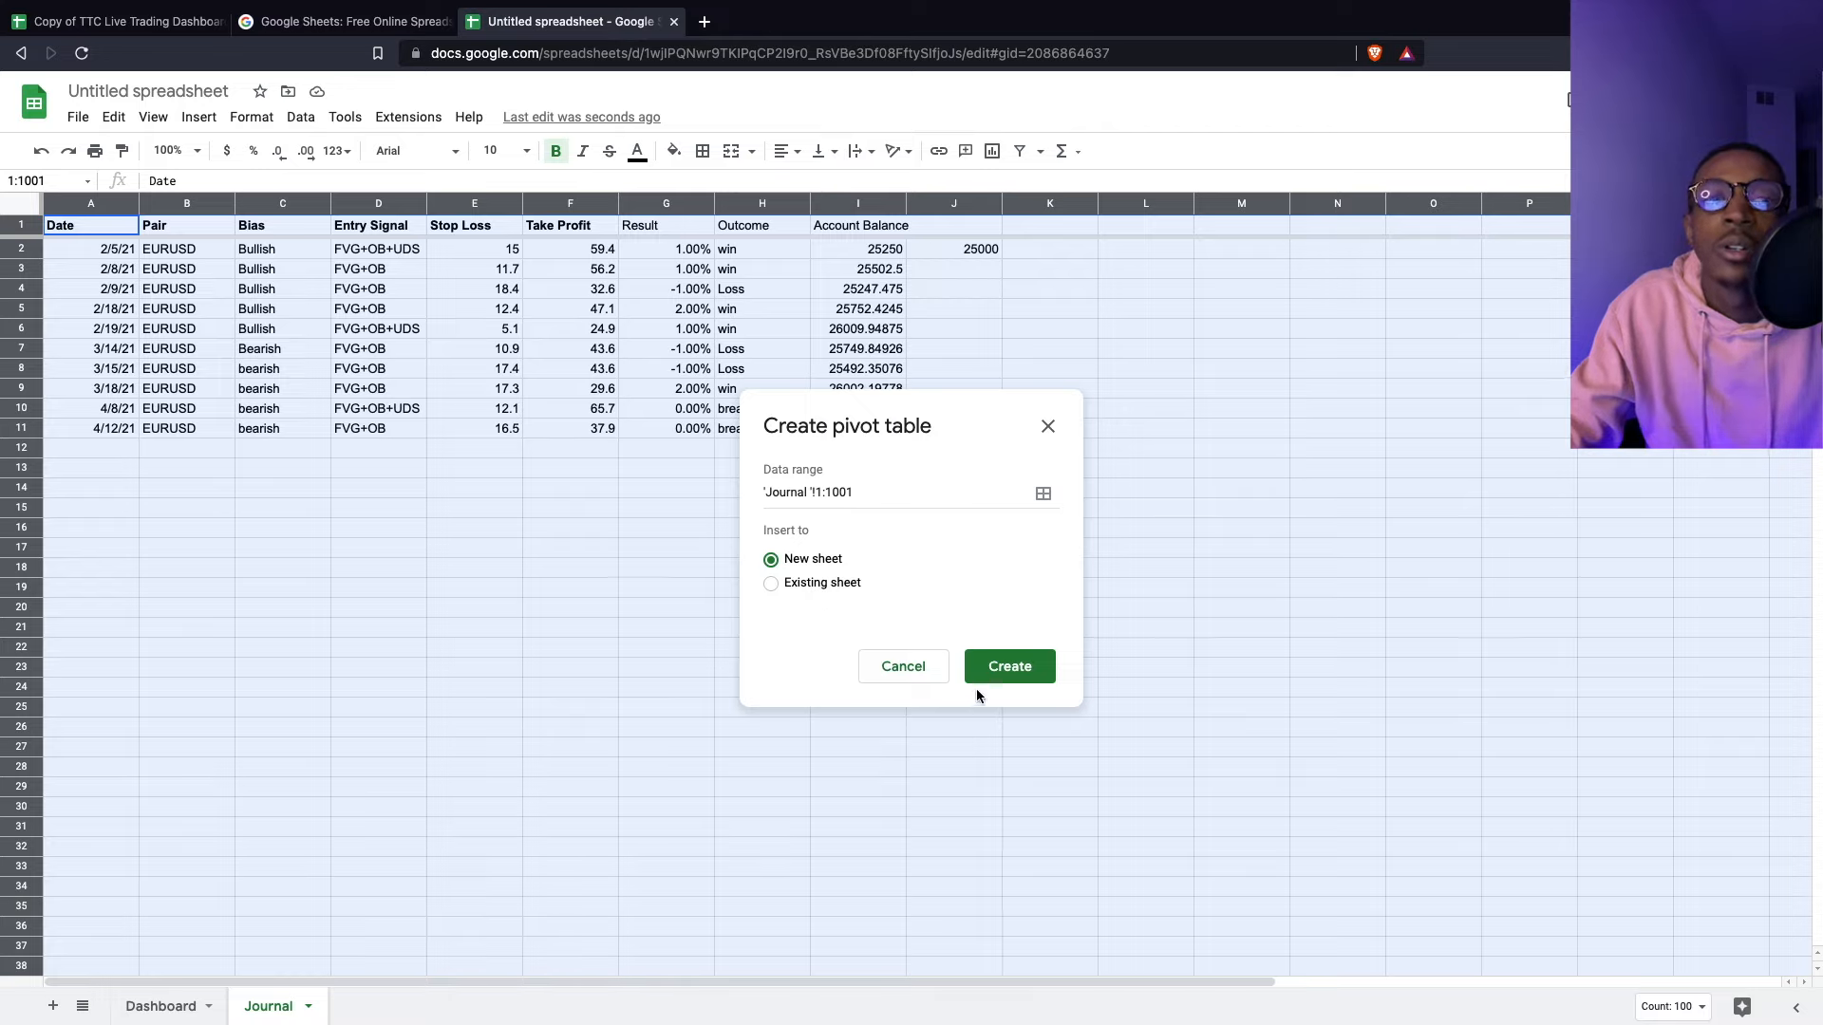
{"action": "left_click", "coordinate": [1018, 670]}
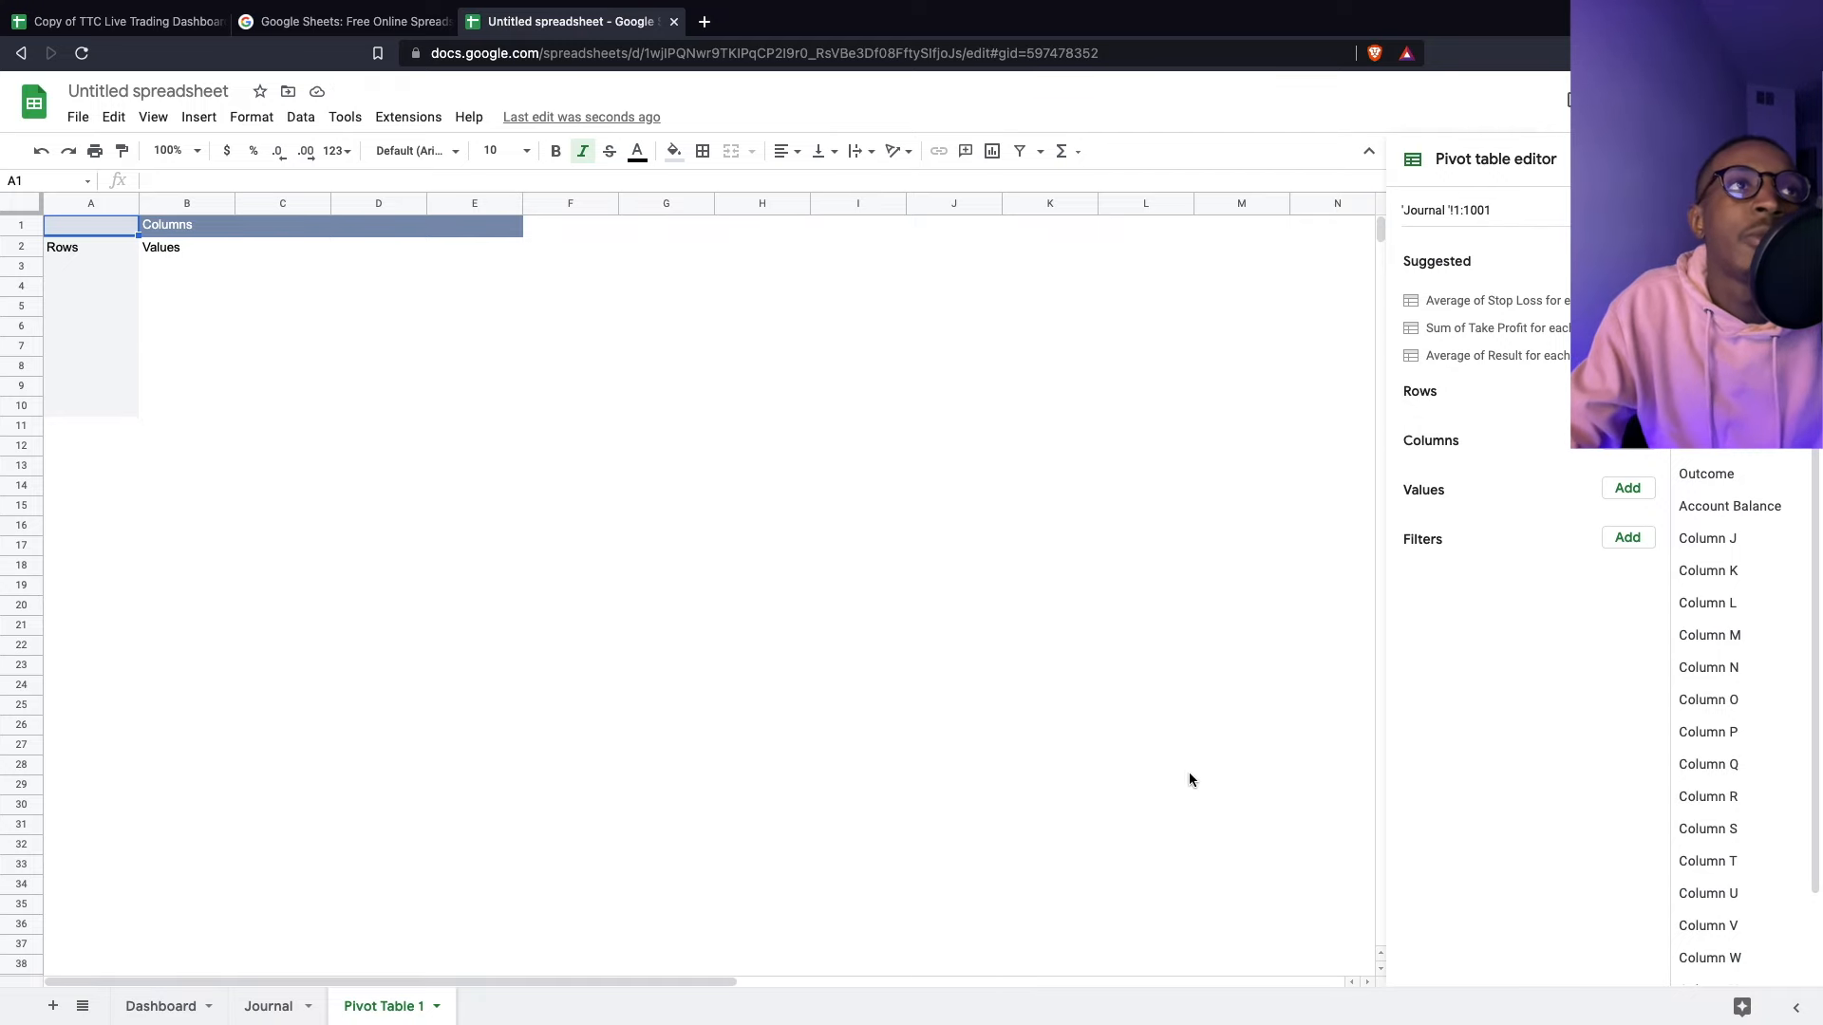
{"action": "left_click", "coordinate": [87, 21]}
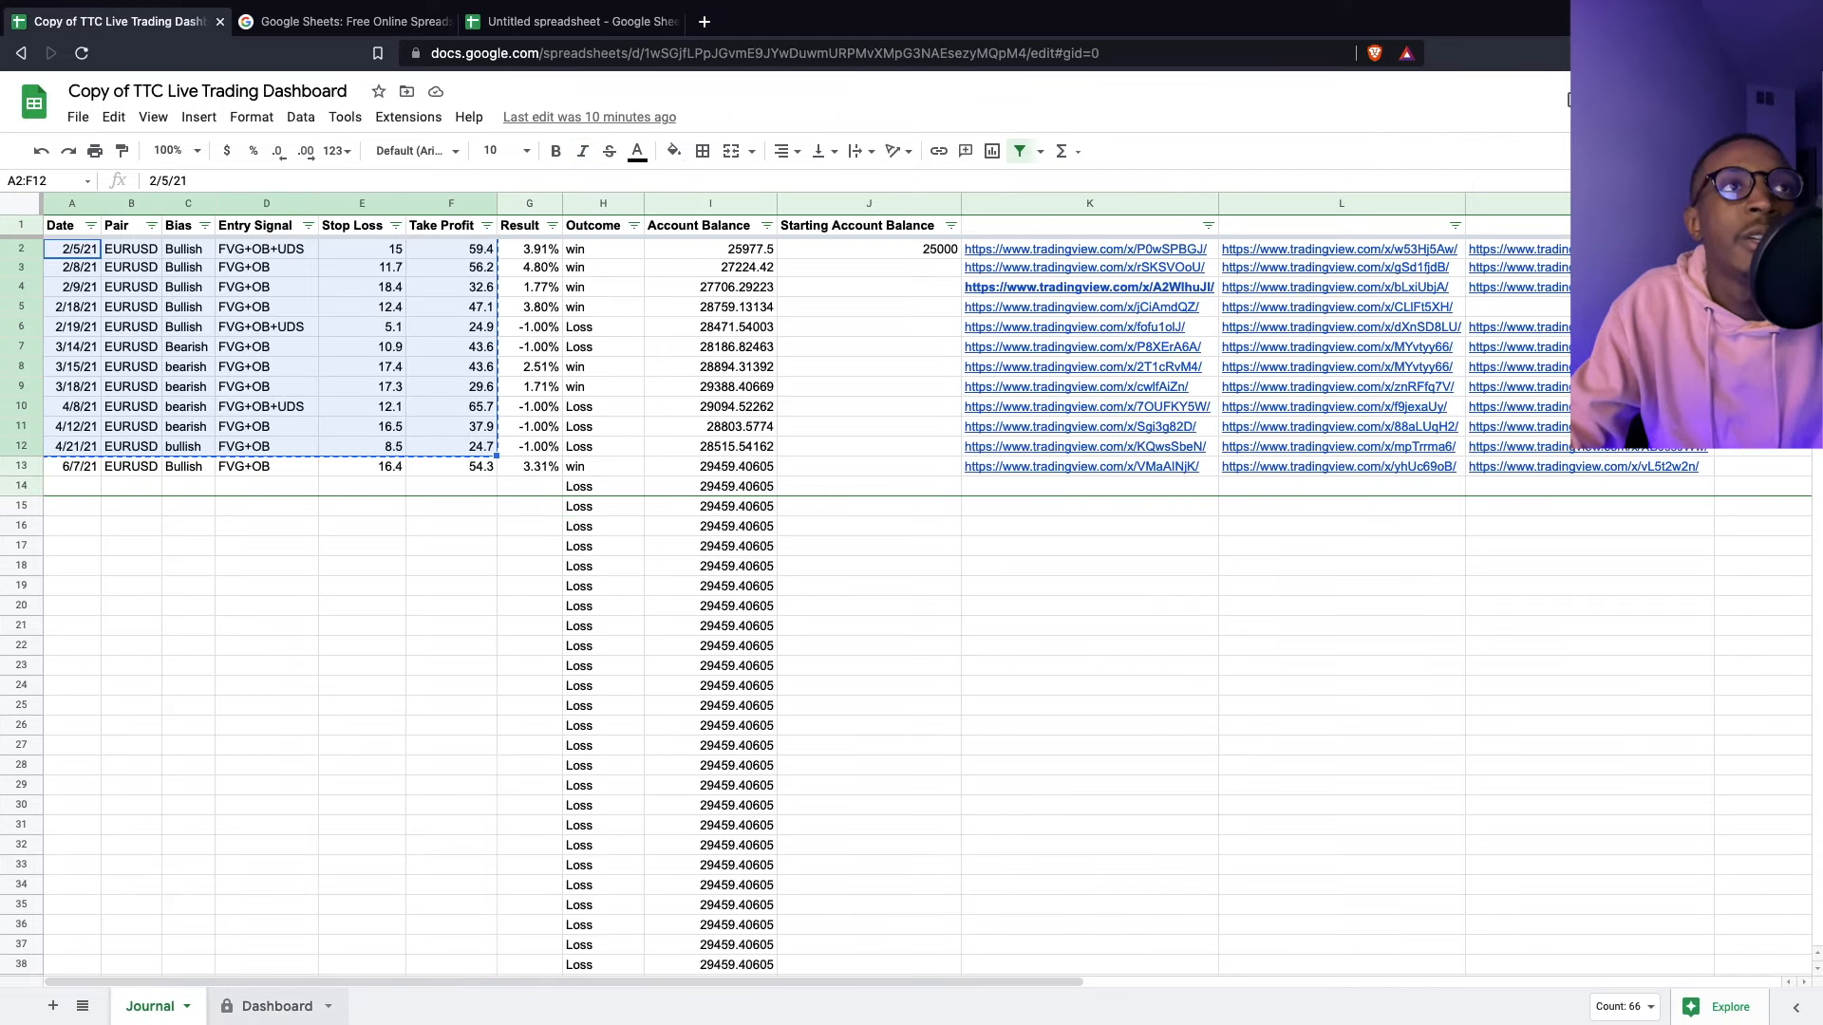
- Scroll the reference Dashboard to its Account Balance line chart, then go back to Pivot Table 1
{"action": "left_click", "coordinate": [265, 1006]}
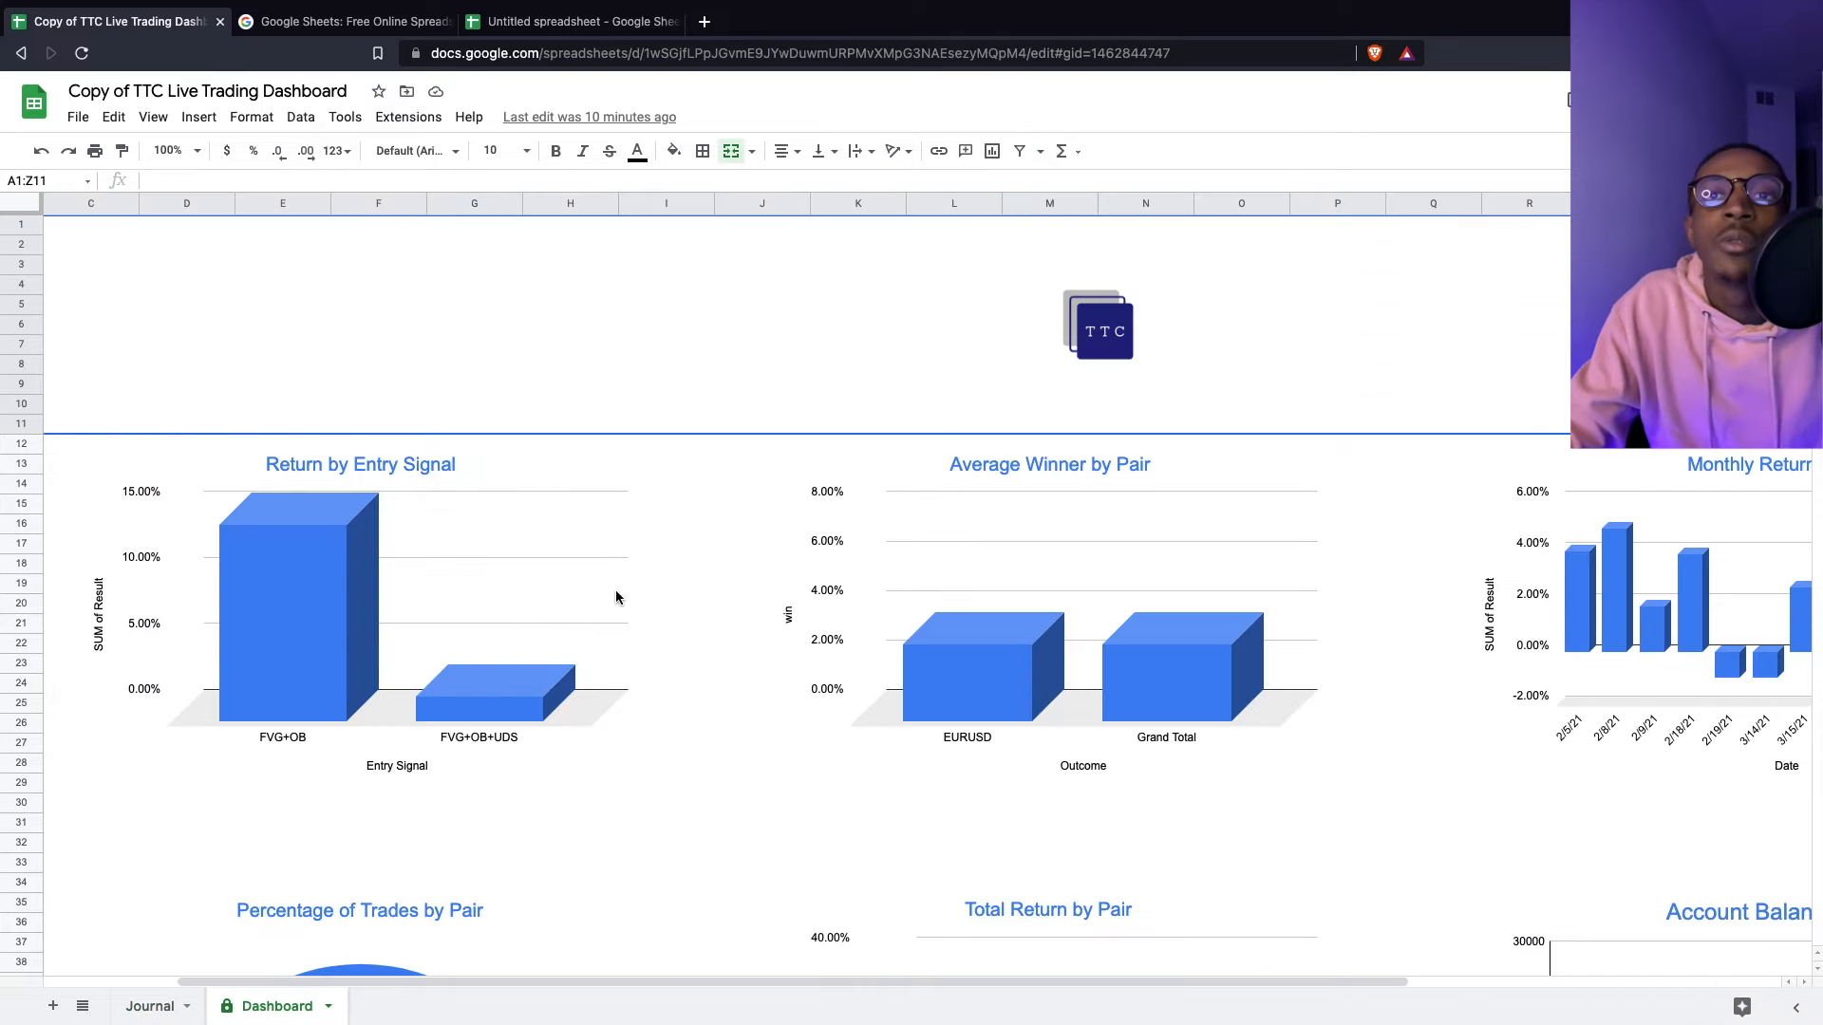
{"action": "scroll", "coordinate": [1220, 709], "scroll_direction": "down", "scroll_amount": 5}
{"action": "left_click_drag", "start_coordinate": [1315, 986], "coordinate": [1555, 987]}
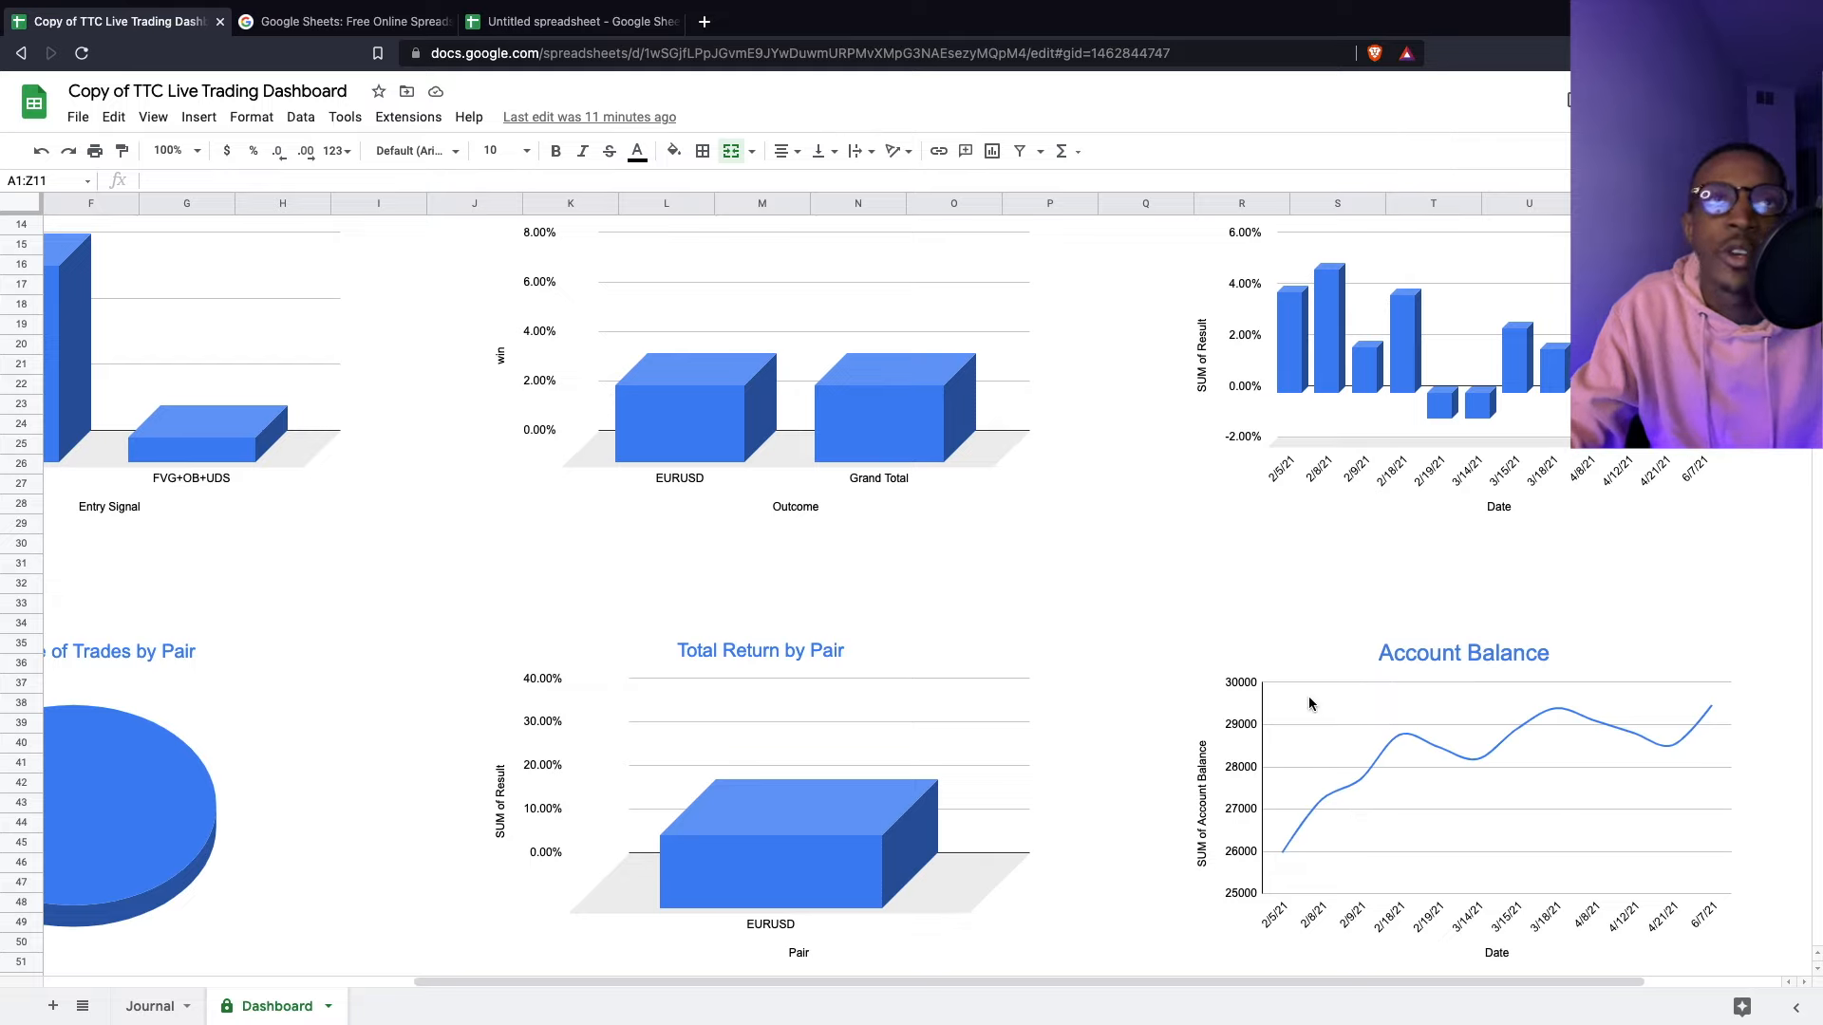
{"action": "left_click", "coordinate": [572, 23]}
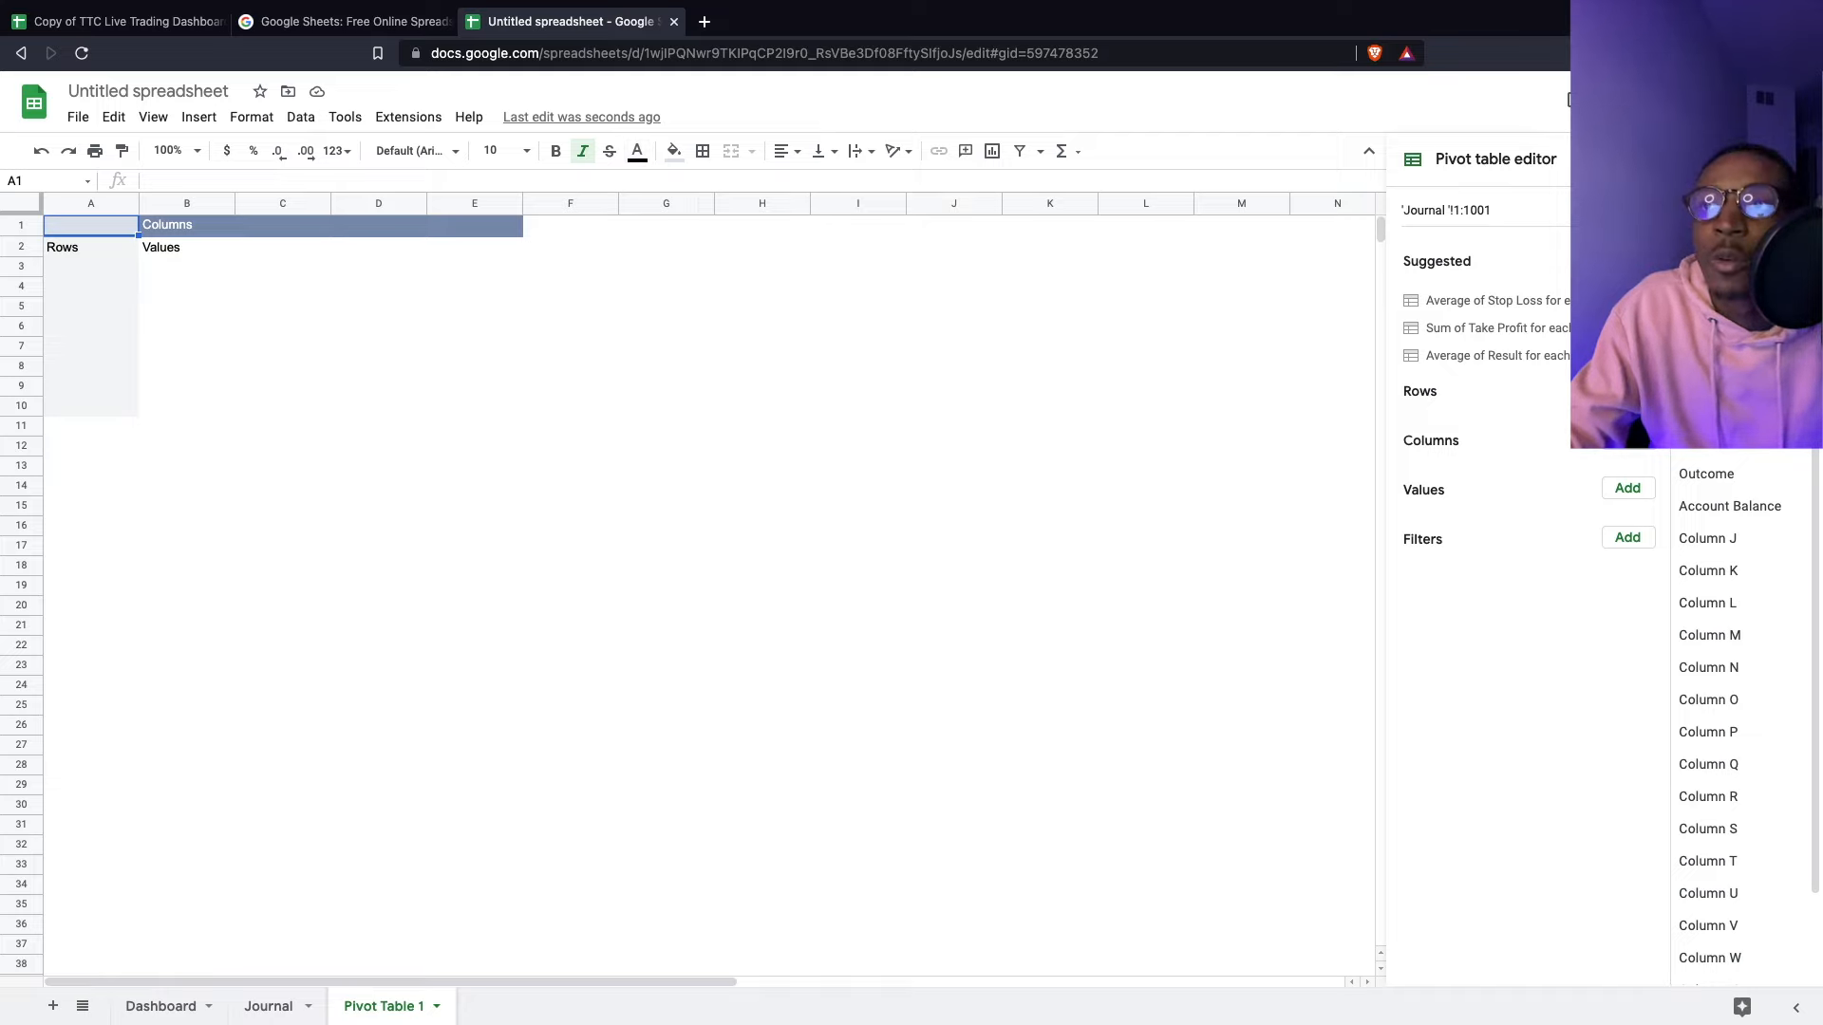
- Group Pivot Table 1 rows by Date with summed Account Balance values, then view the Journal sheet
{"action": "left_click", "coordinate": [1627, 391]}
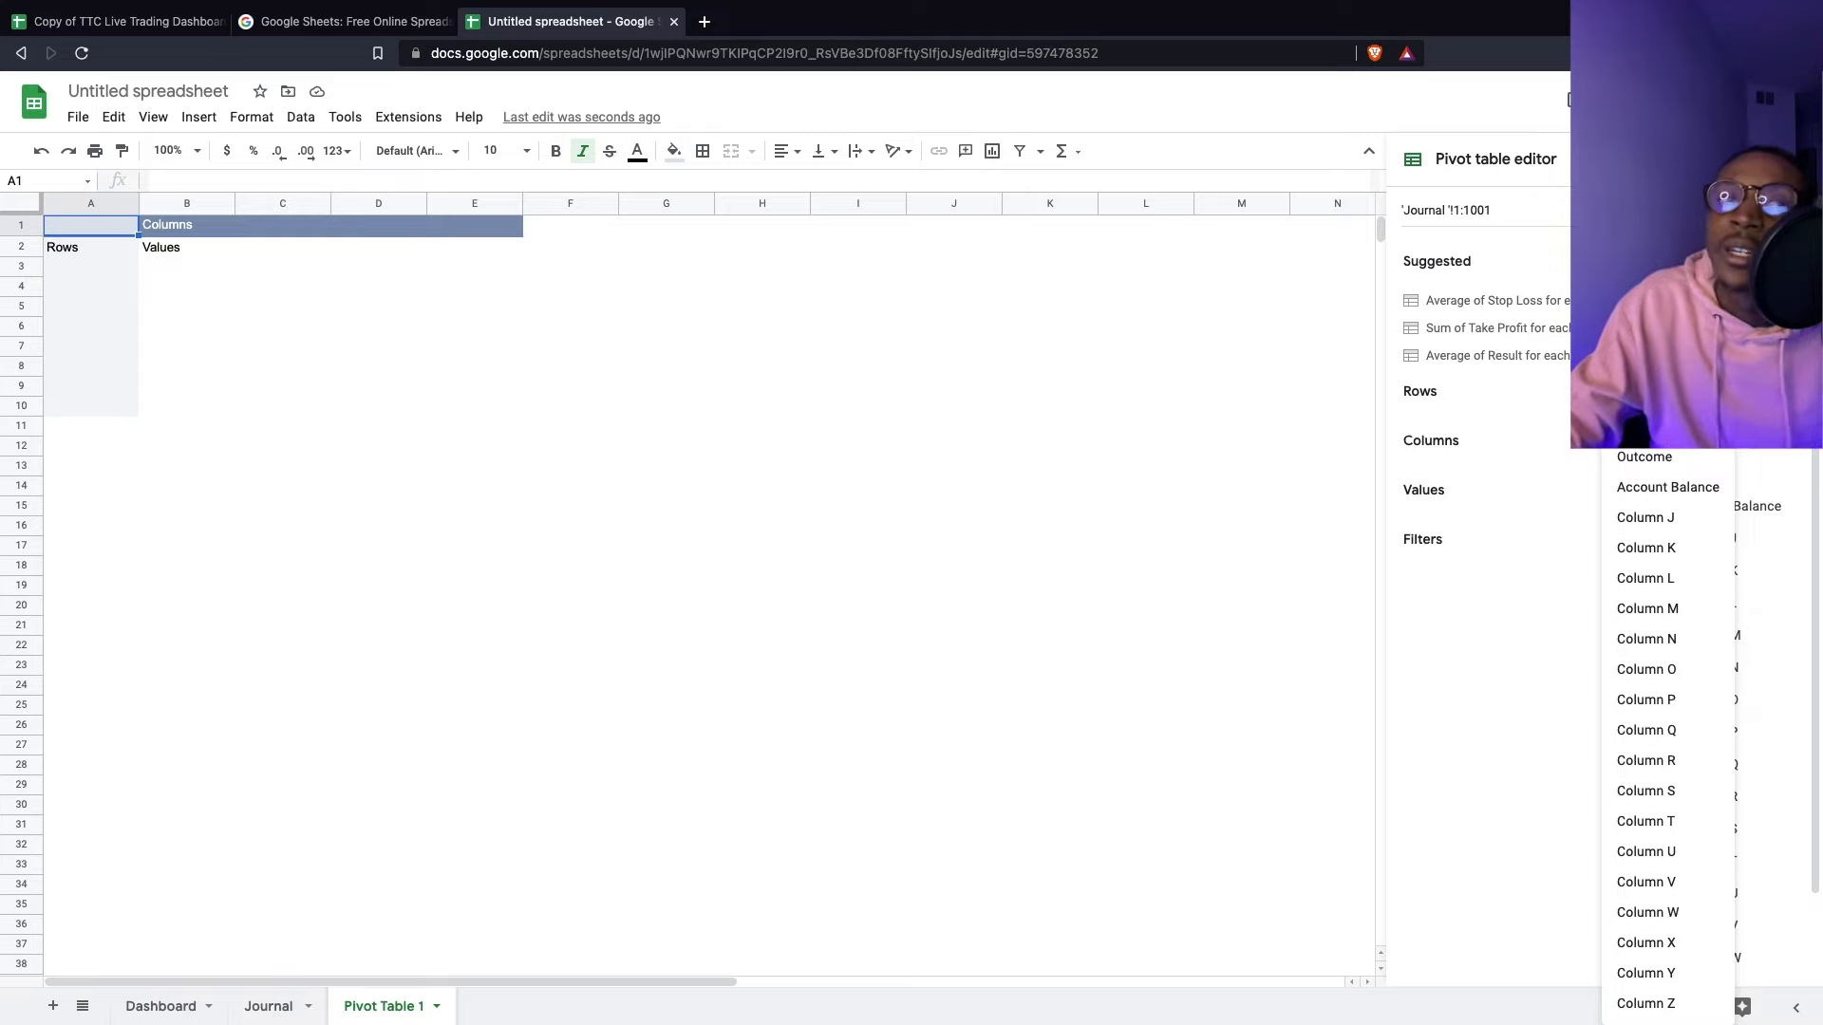
{"action": "left_click", "coordinate": [1633, 244]}
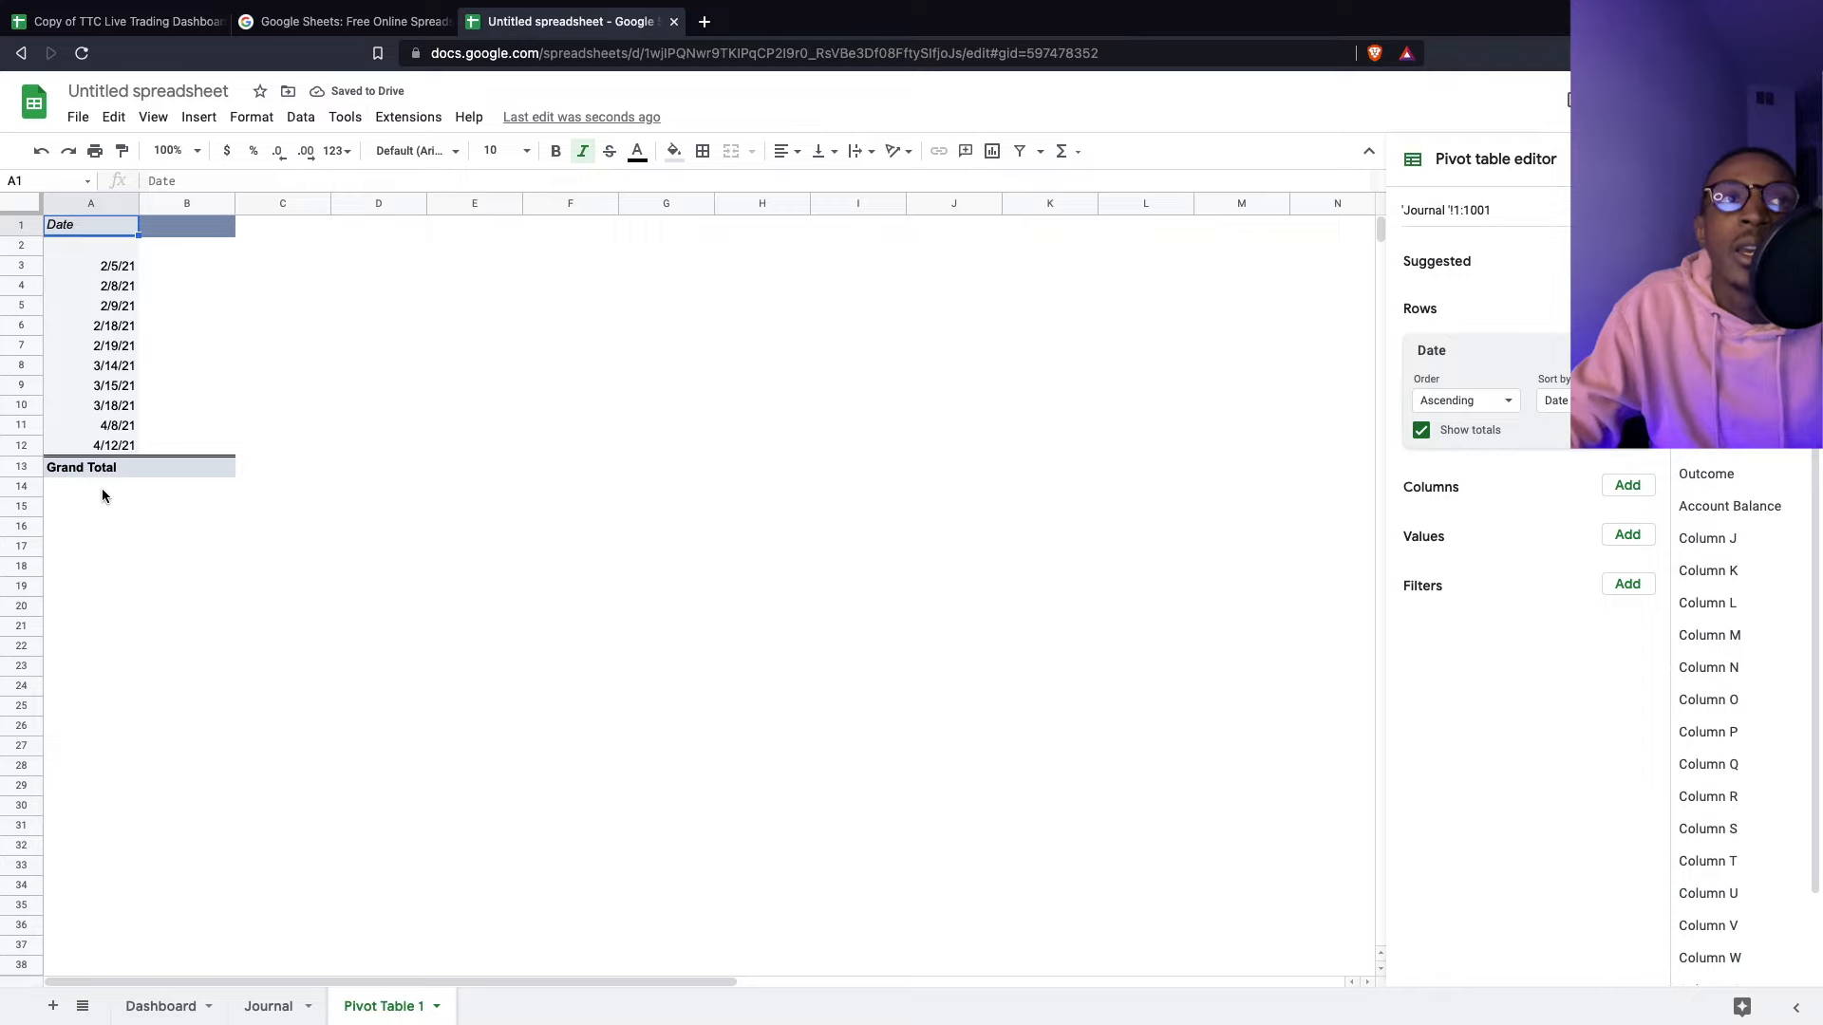
{"action": "left_click", "coordinate": [1628, 535]}
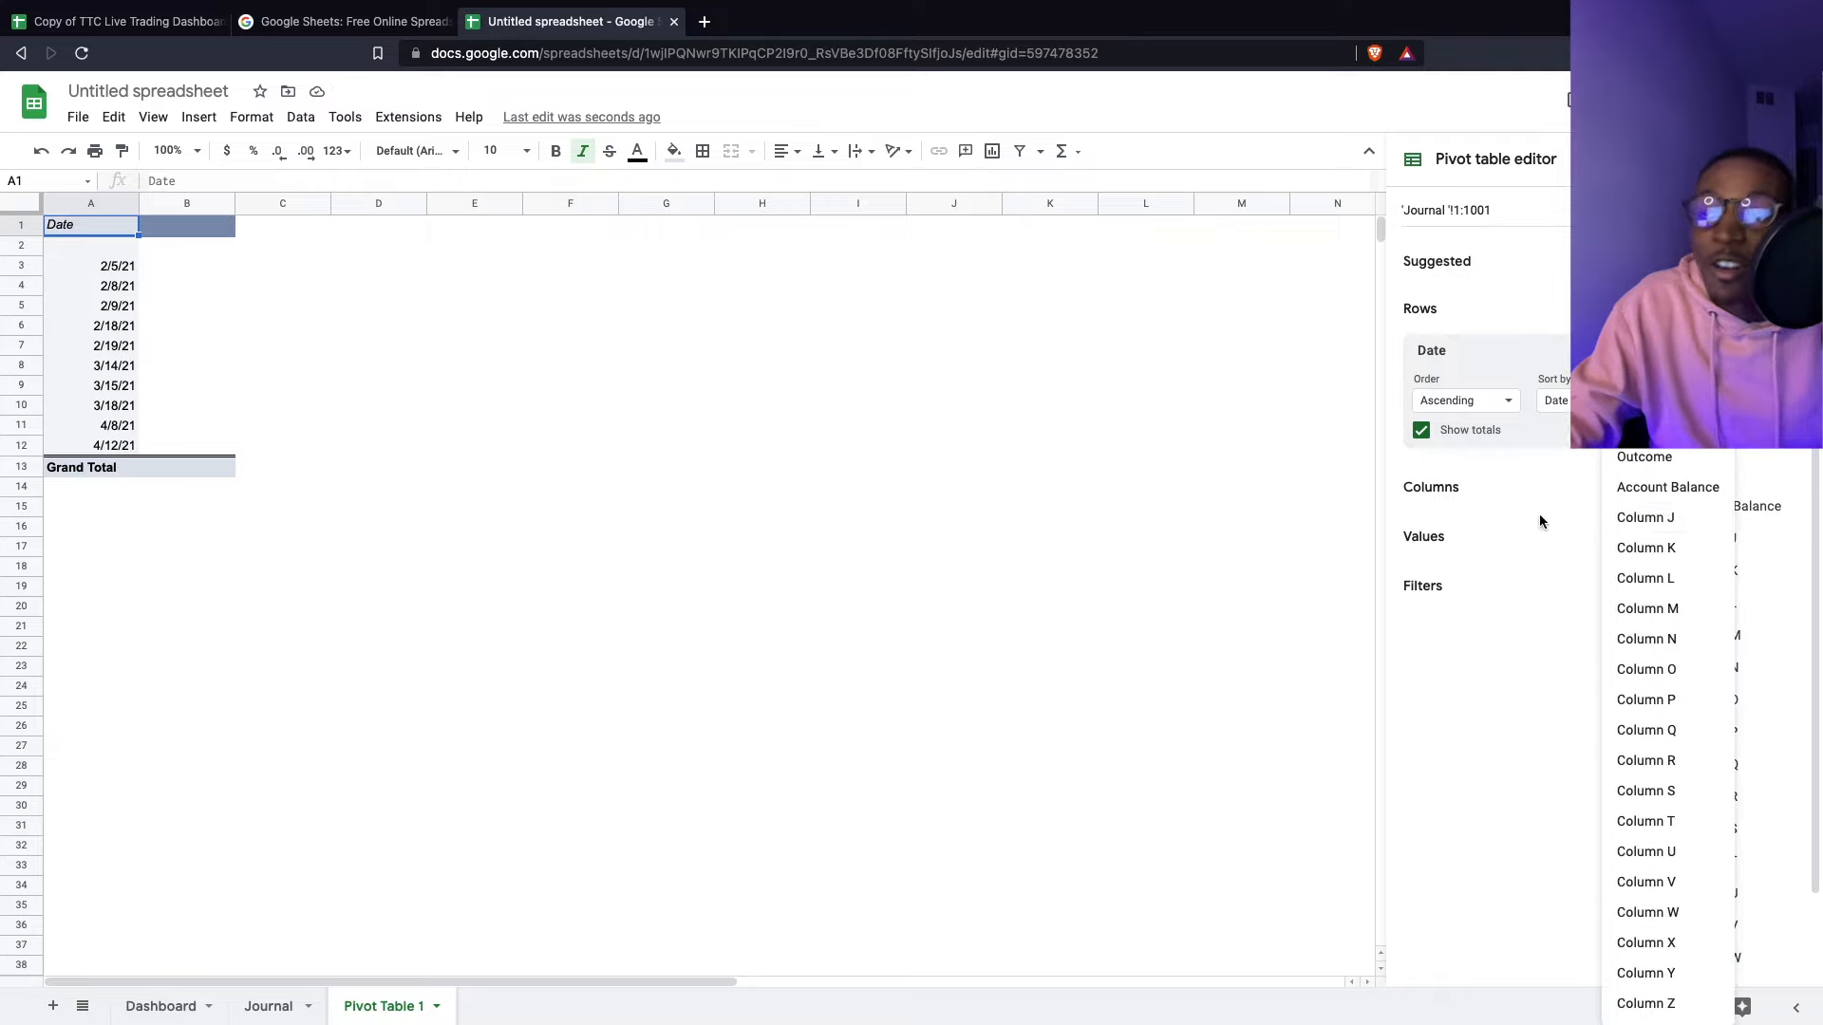
{"action": "left_click", "coordinate": [1677, 503]}
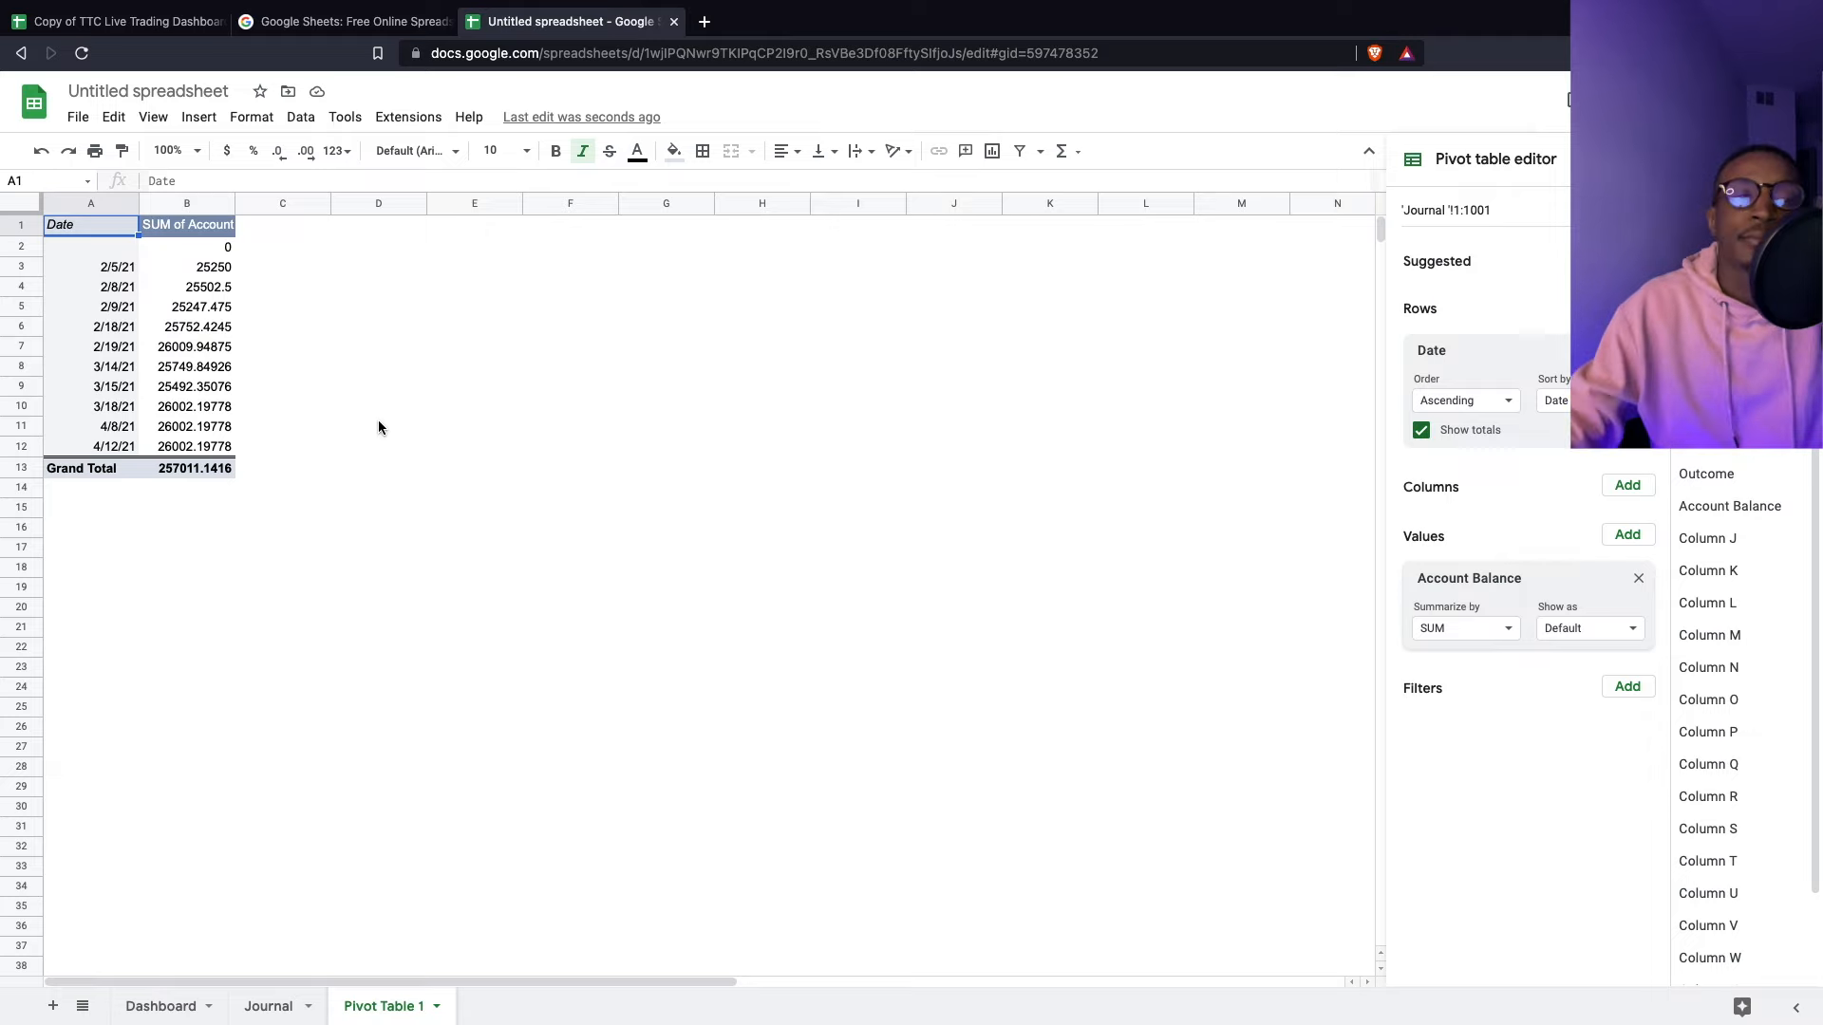
{"action": "left_click", "coordinate": [294, 1005]}
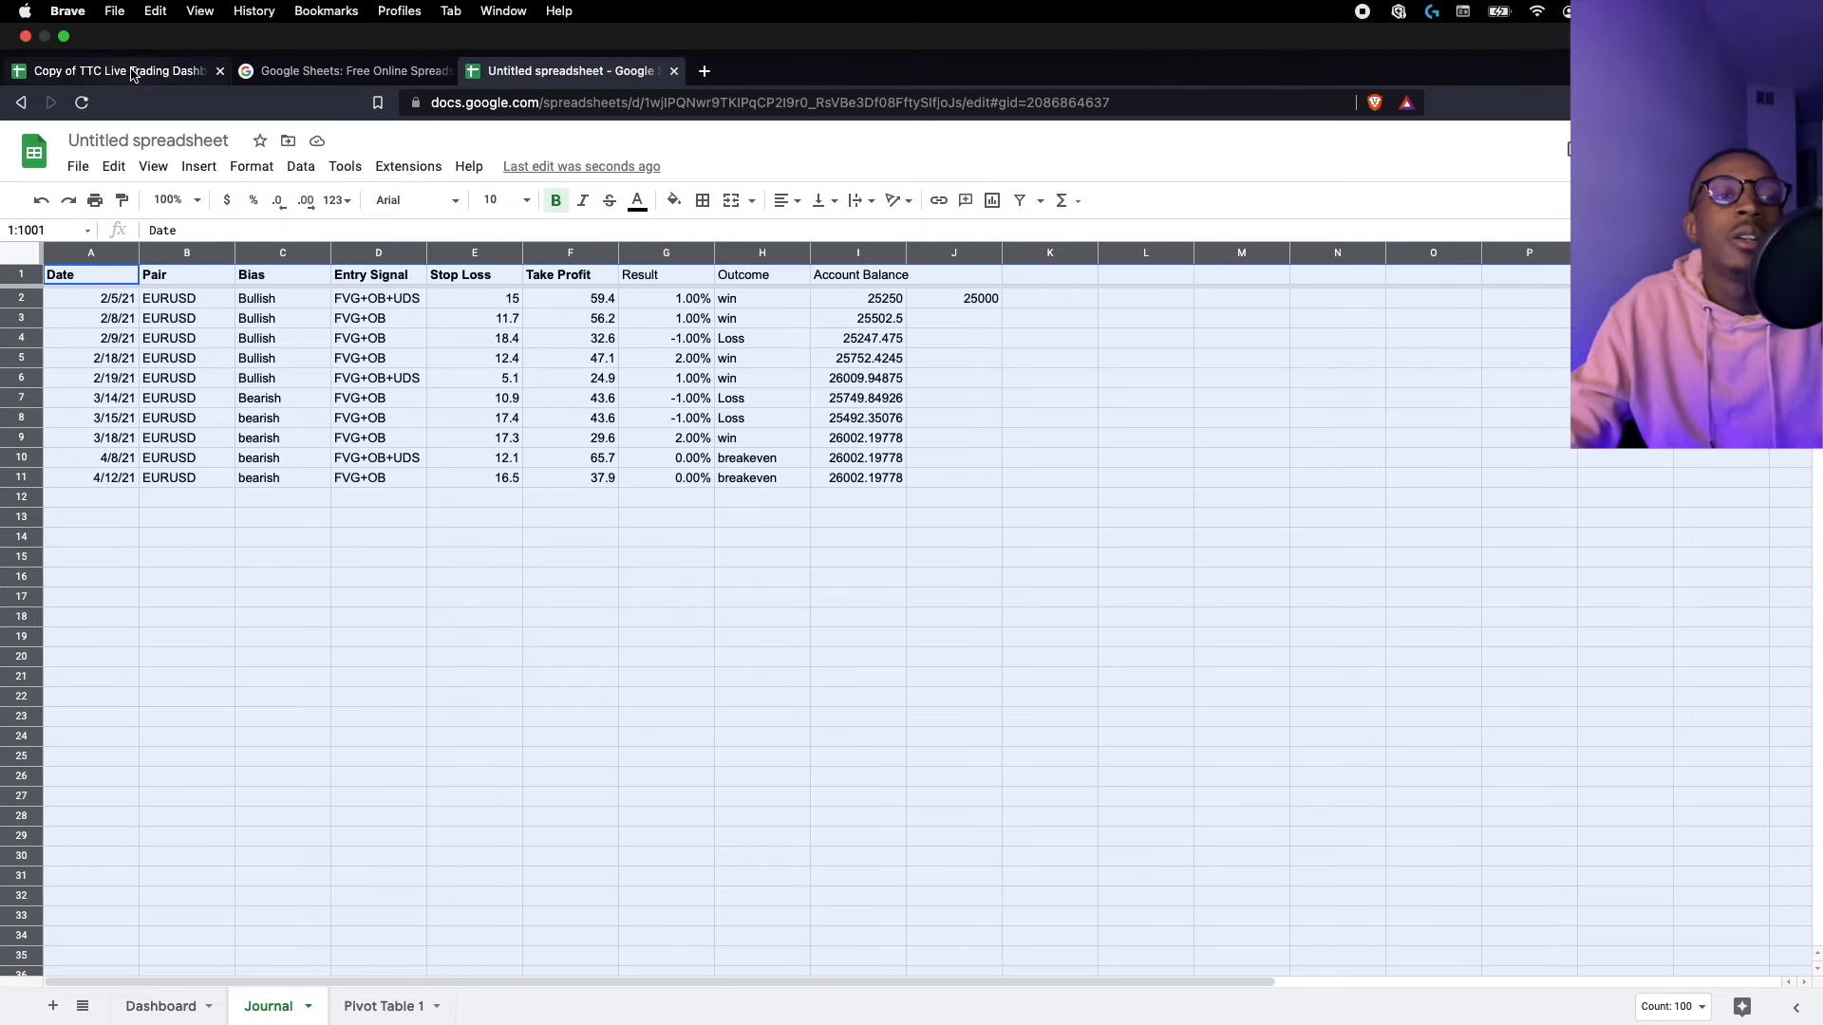
{"action": "left_click", "coordinate": [143, 72]}
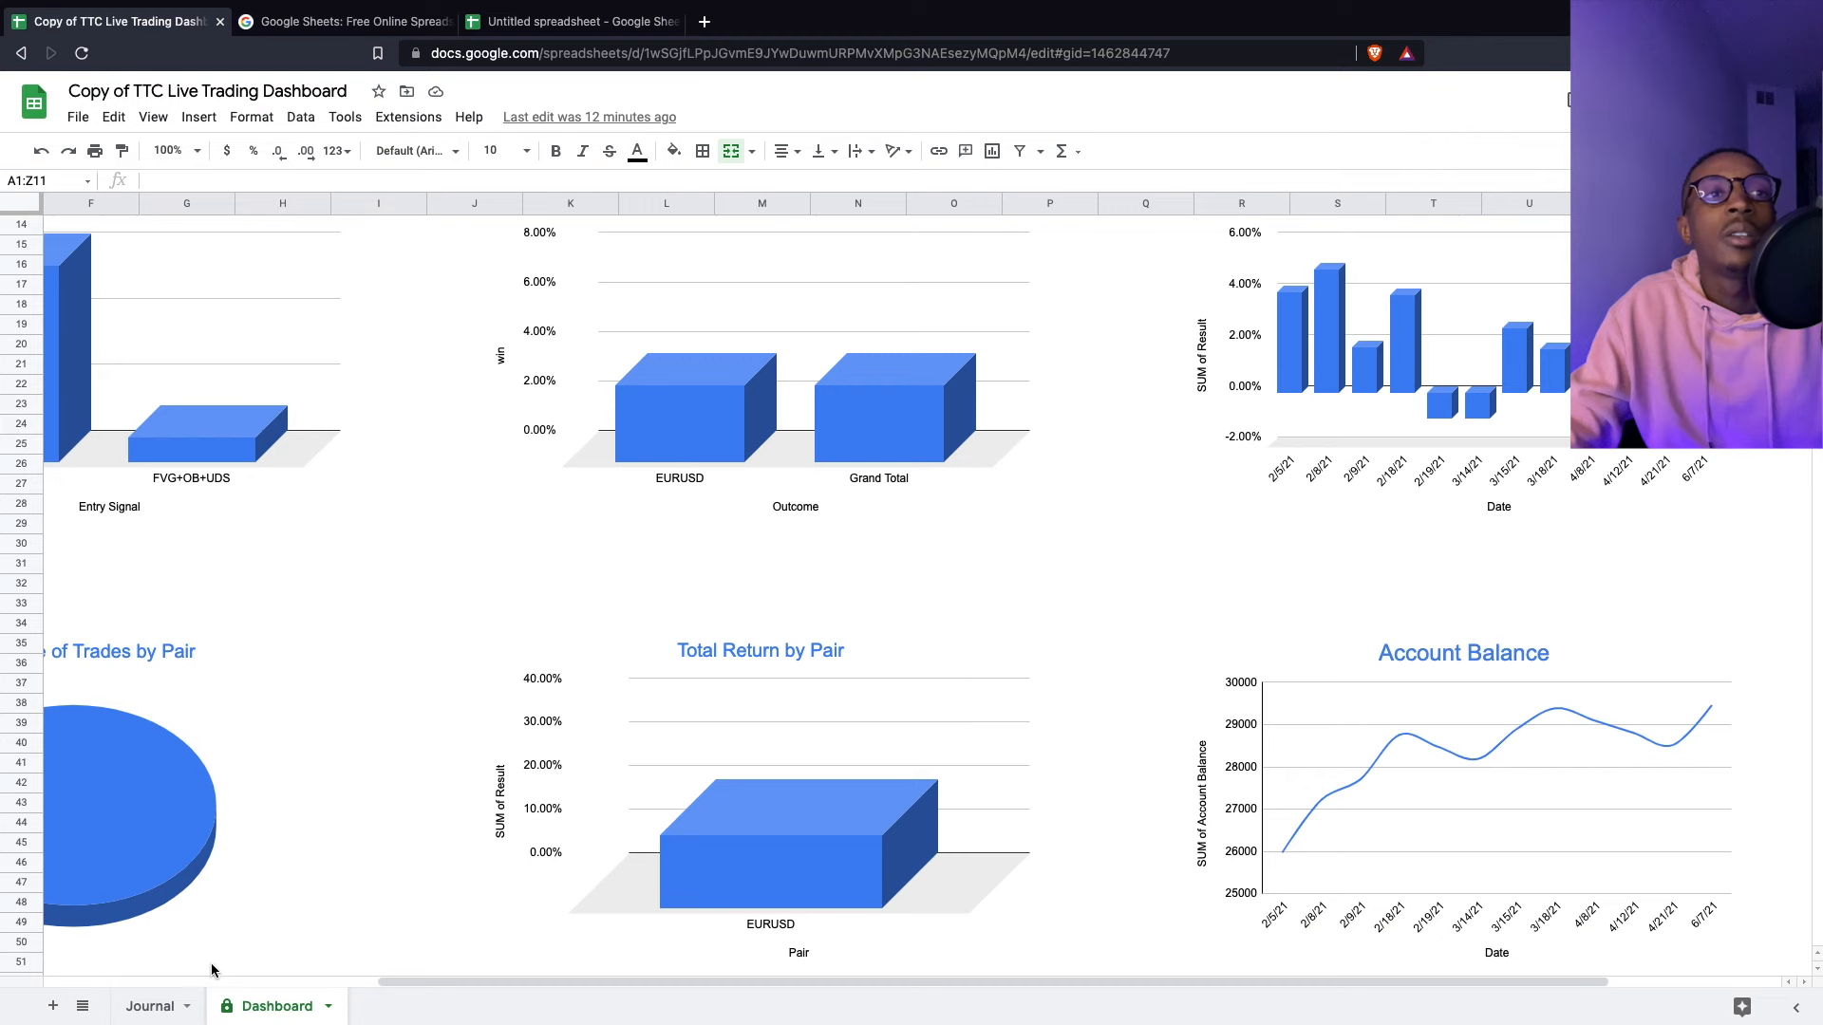
{"action": "left_click", "coordinate": [180, 1006]}
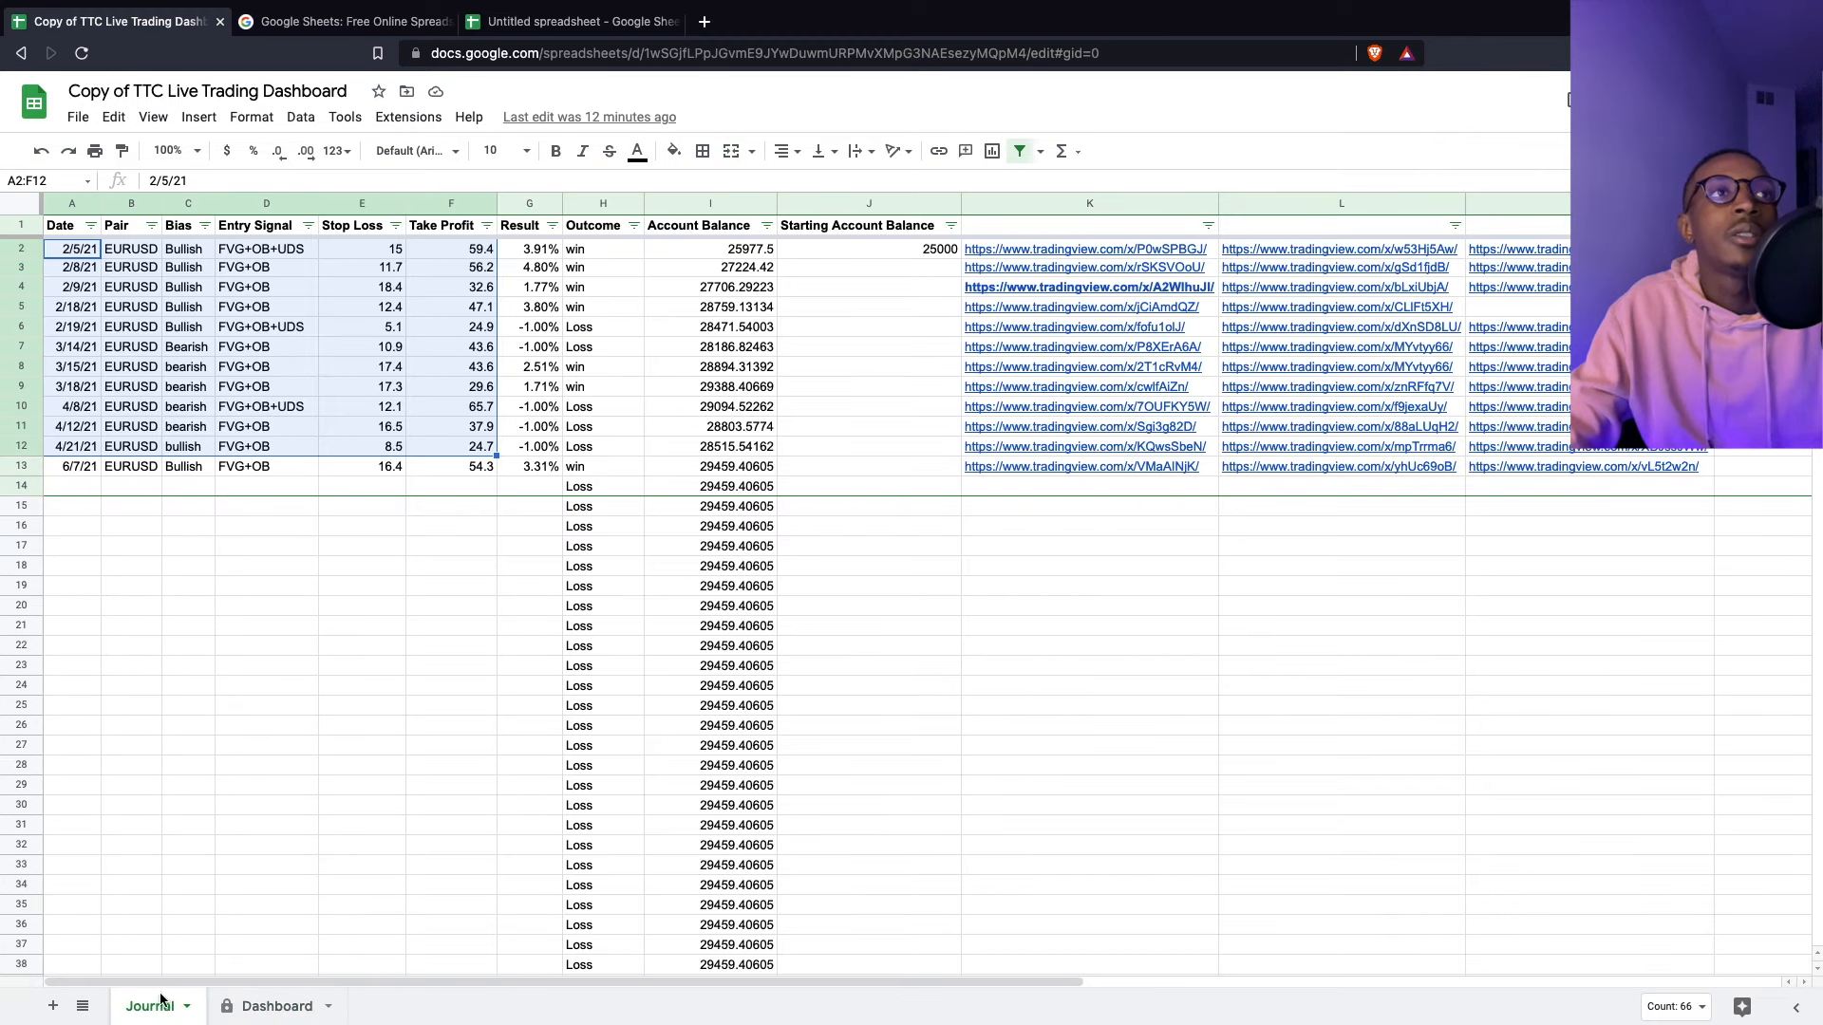
{"action": "left_click", "coordinate": [38, 124]}
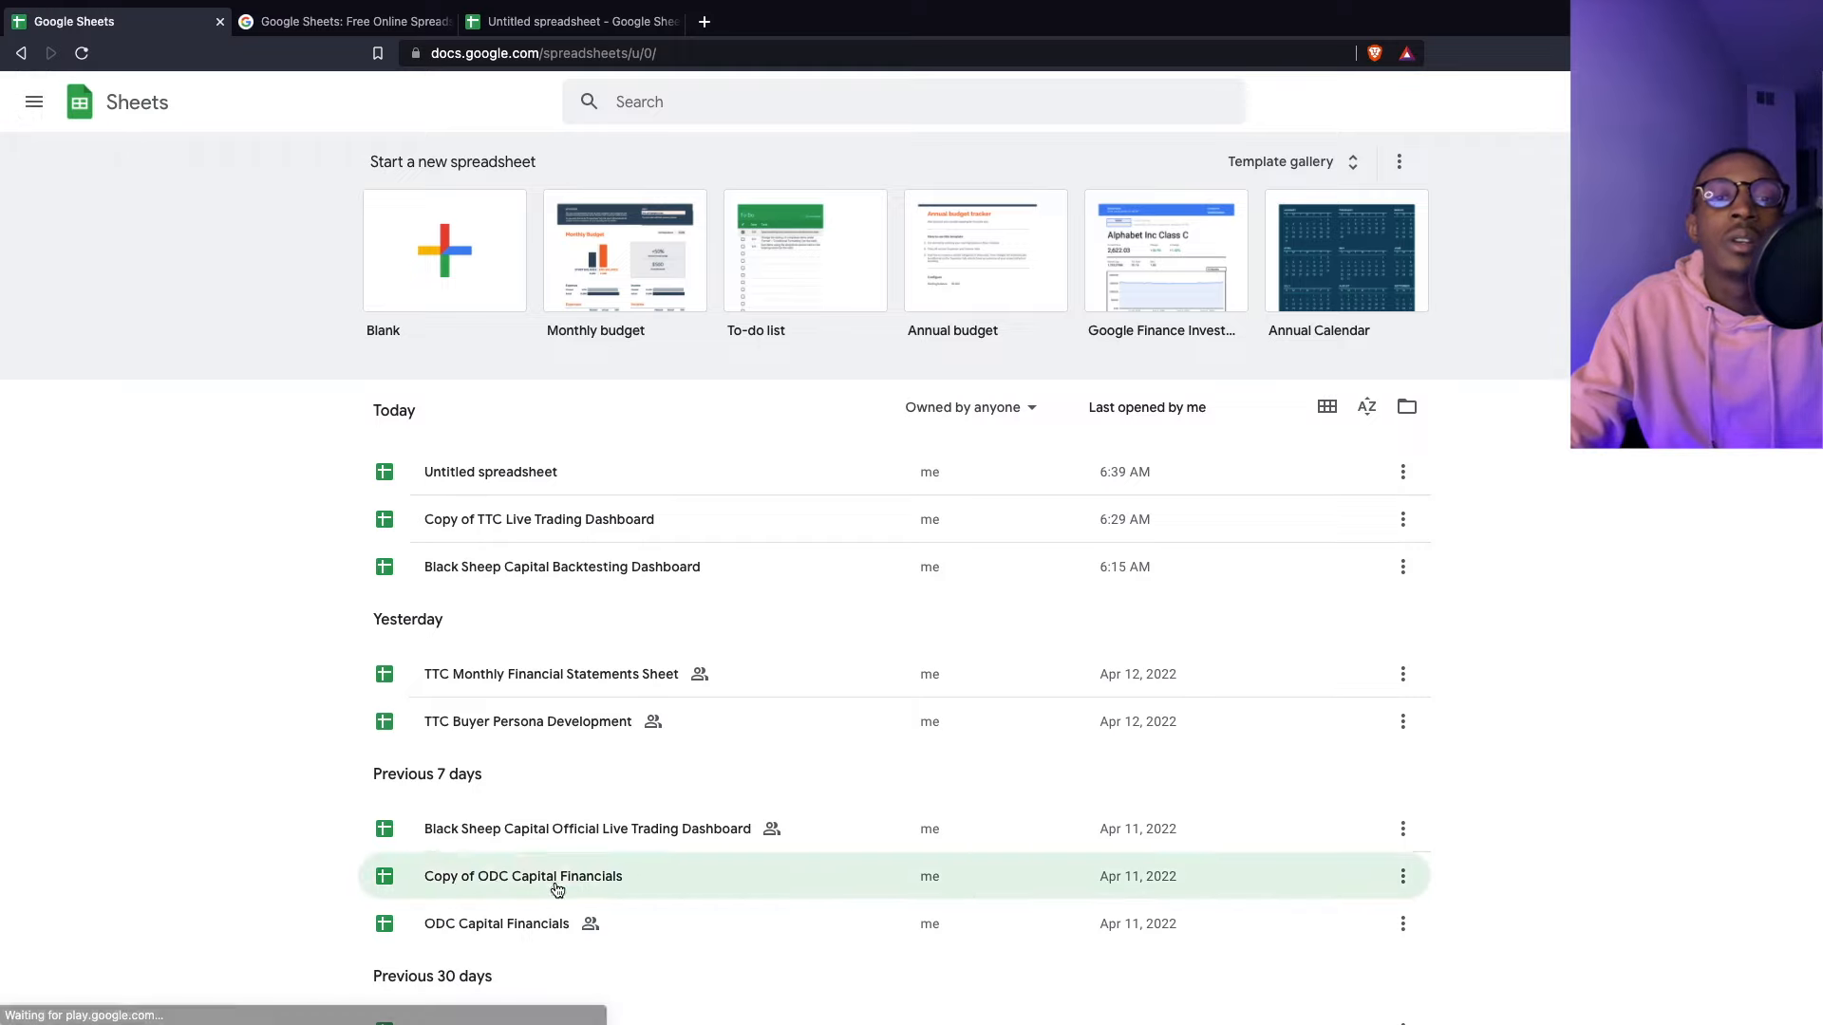
{"action": "left_click", "coordinate": [558, 828]}
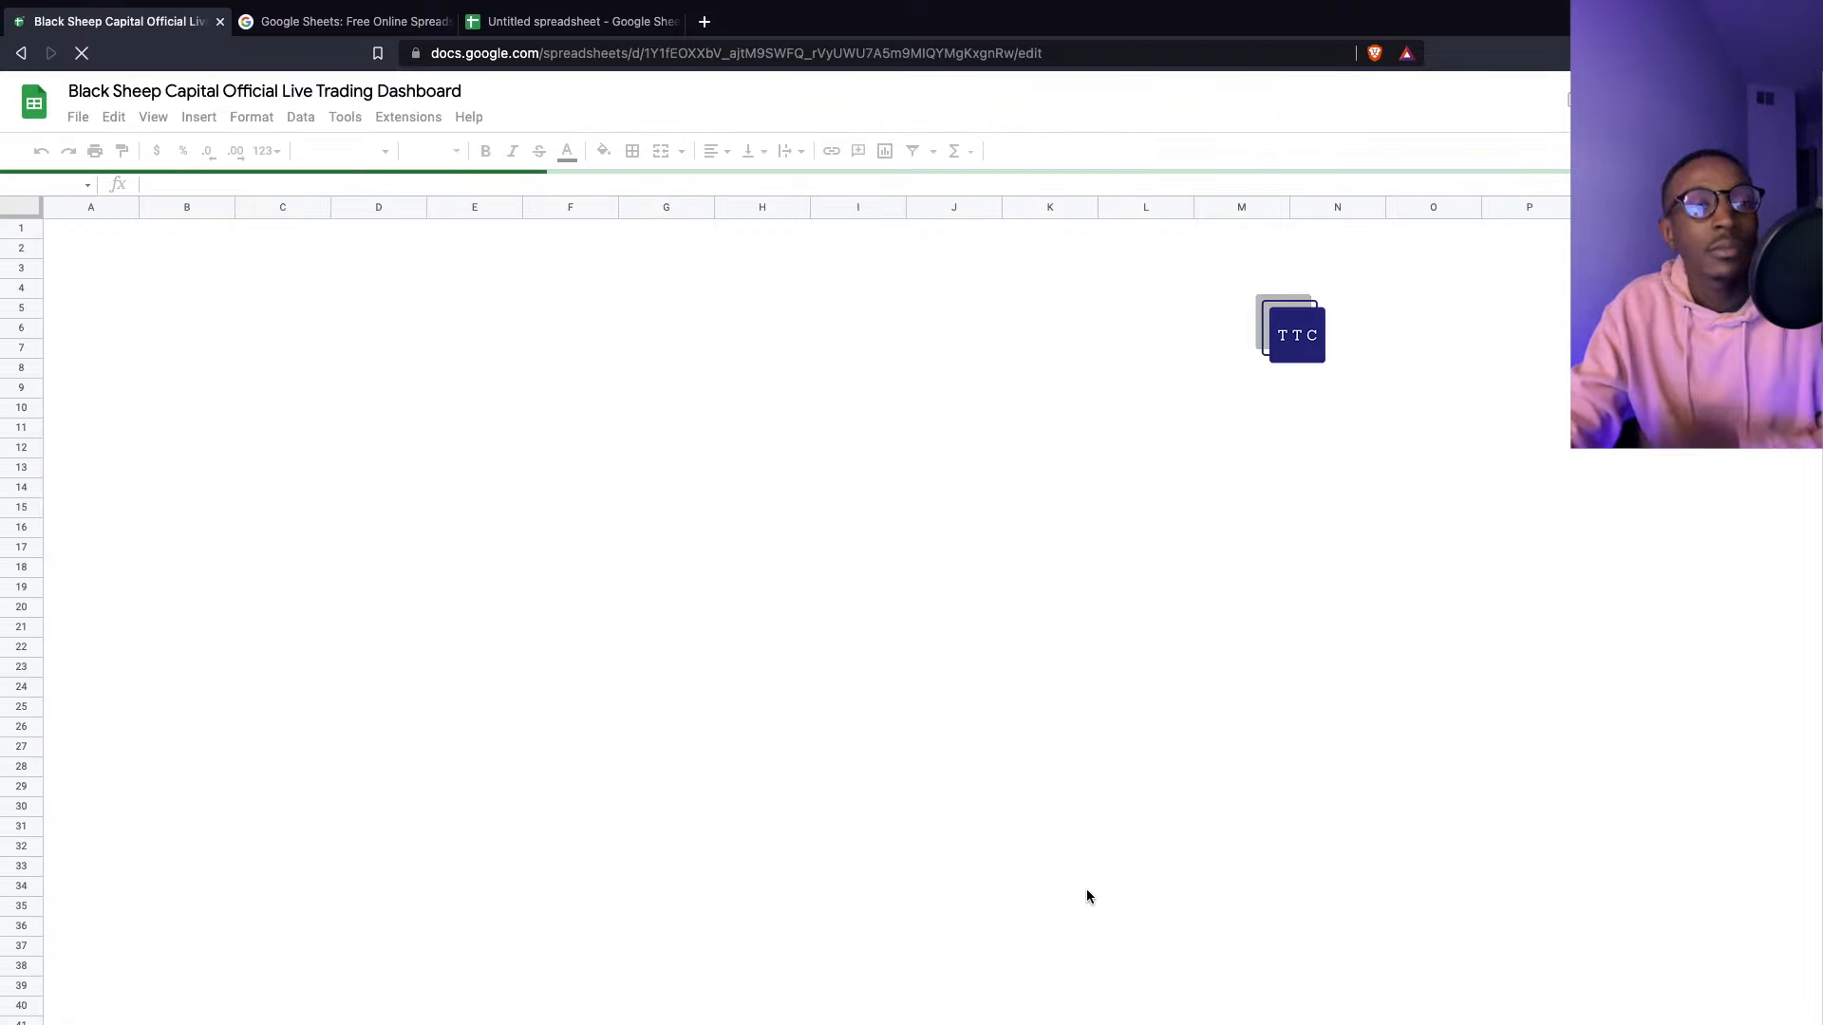
{"action": "left_click", "coordinate": [270, 1006]}
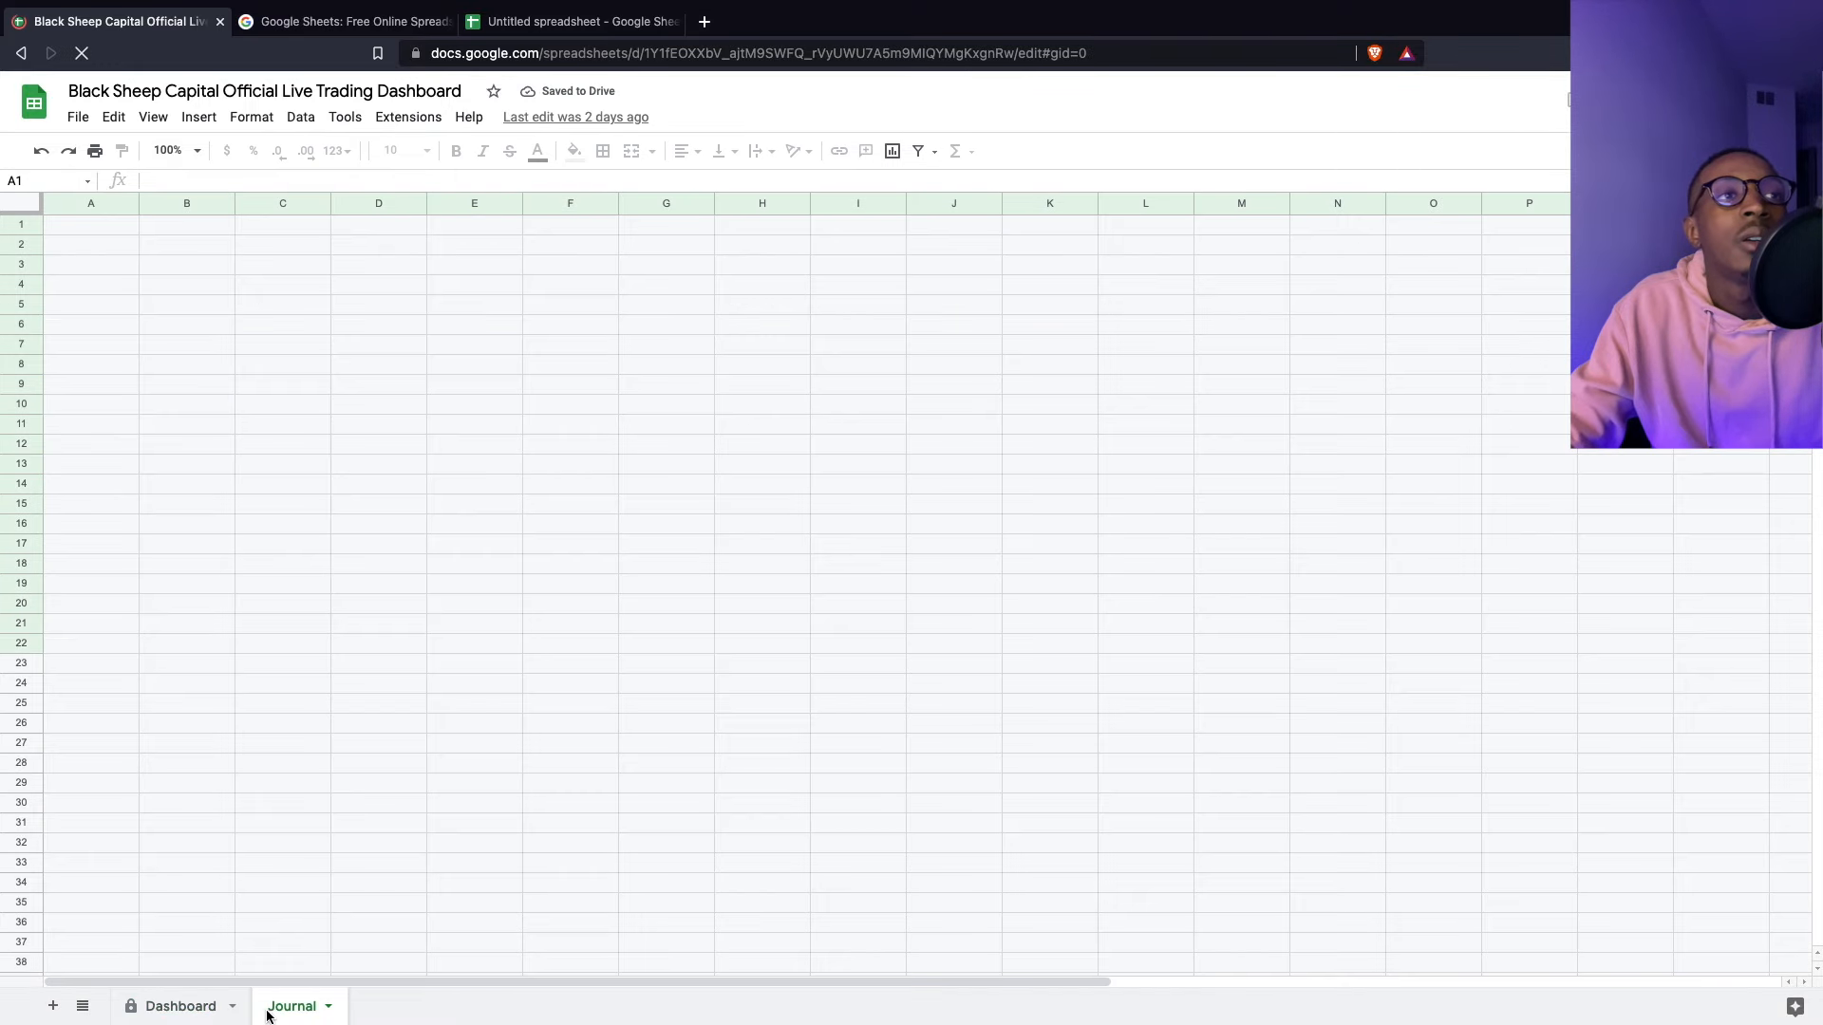
{"action": "left_click", "coordinate": [78, 254]}
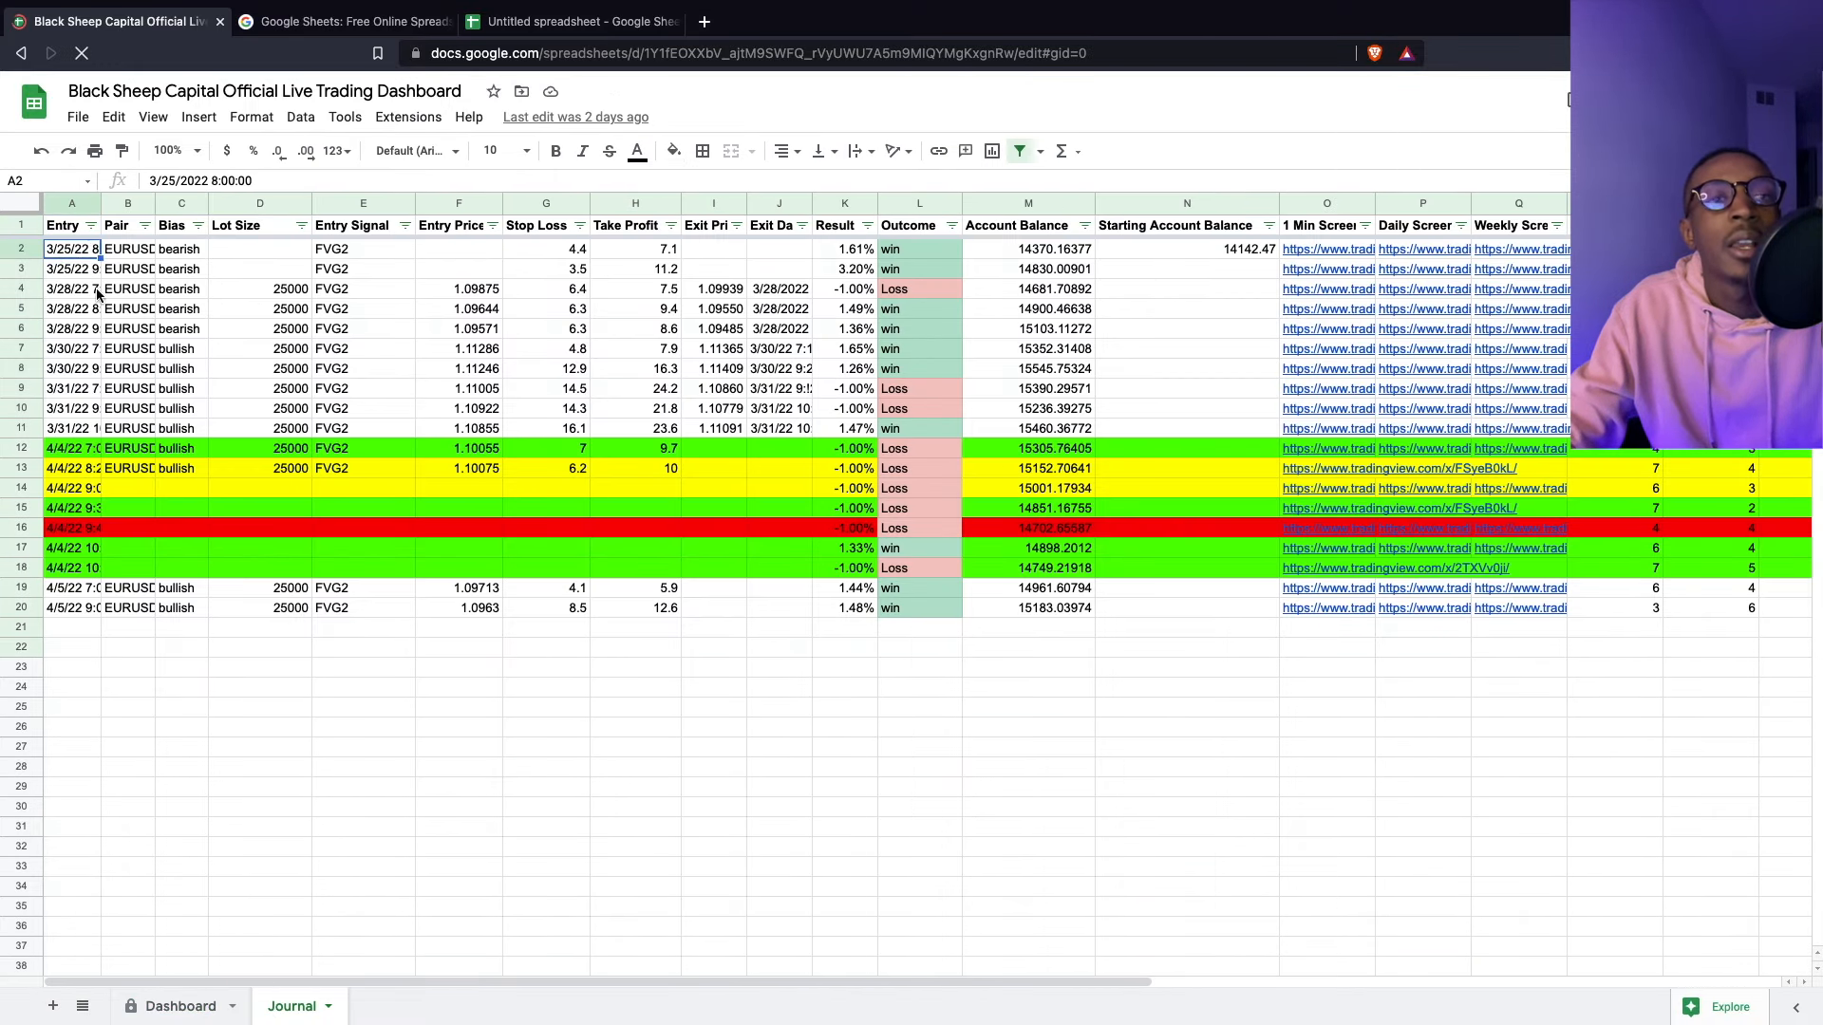
{"action": "left_click", "coordinate": [174, 1001]}
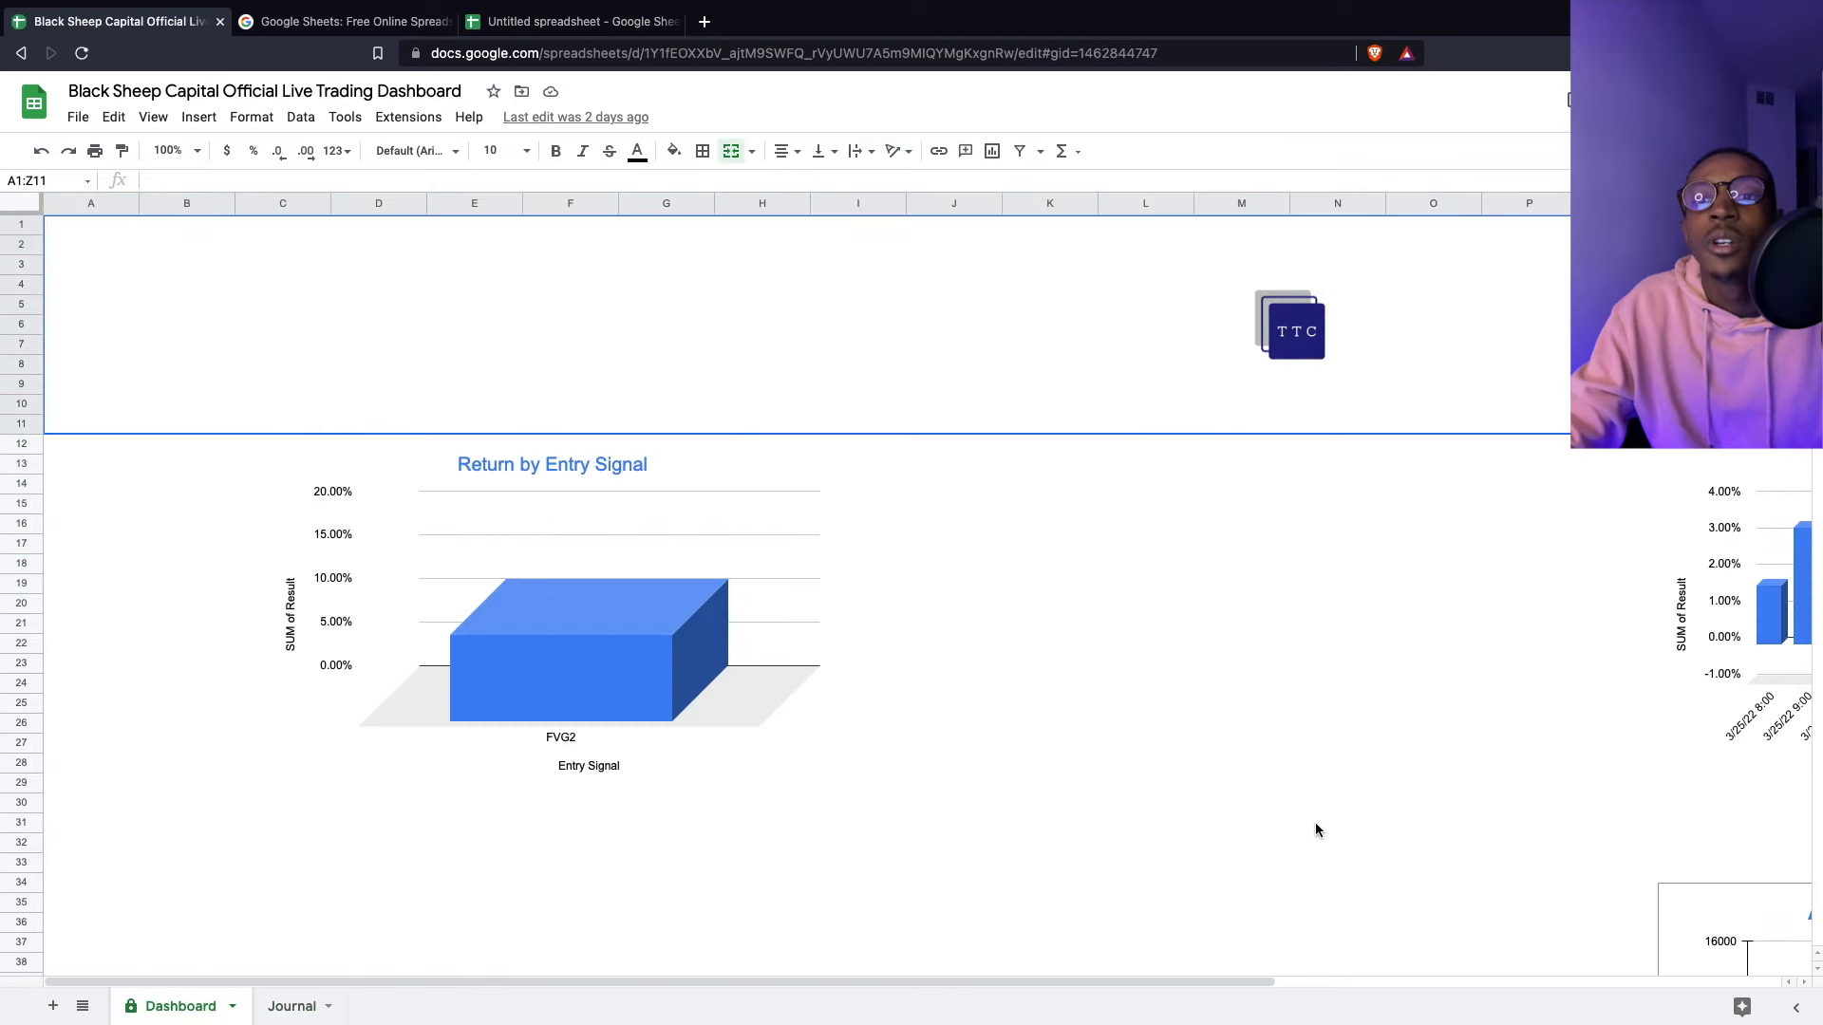
{"action": "left_click_drag", "start_coordinate": [1125, 981], "coordinate": [1560, 911]}
{"action": "scroll", "coordinate": [1339, 788], "scroll_direction": "down", "scroll_amount": 5}
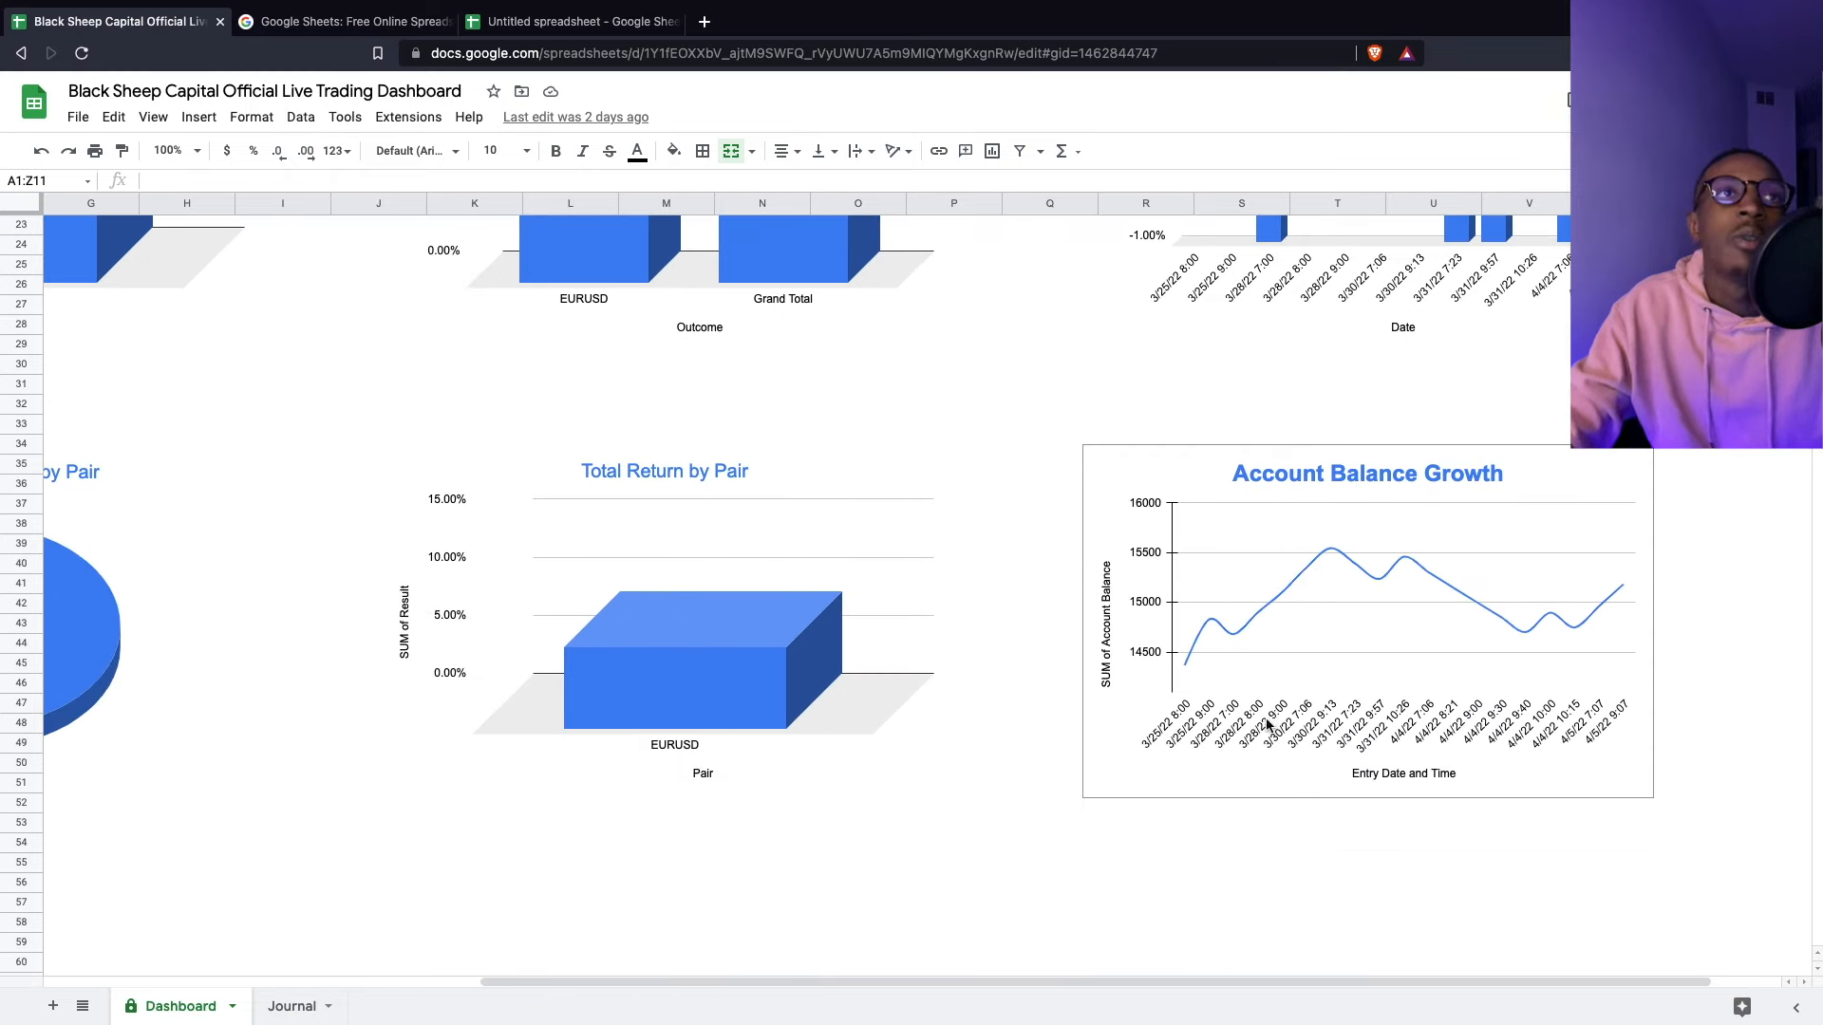
{"action": "left_click", "coordinate": [569, 20]}
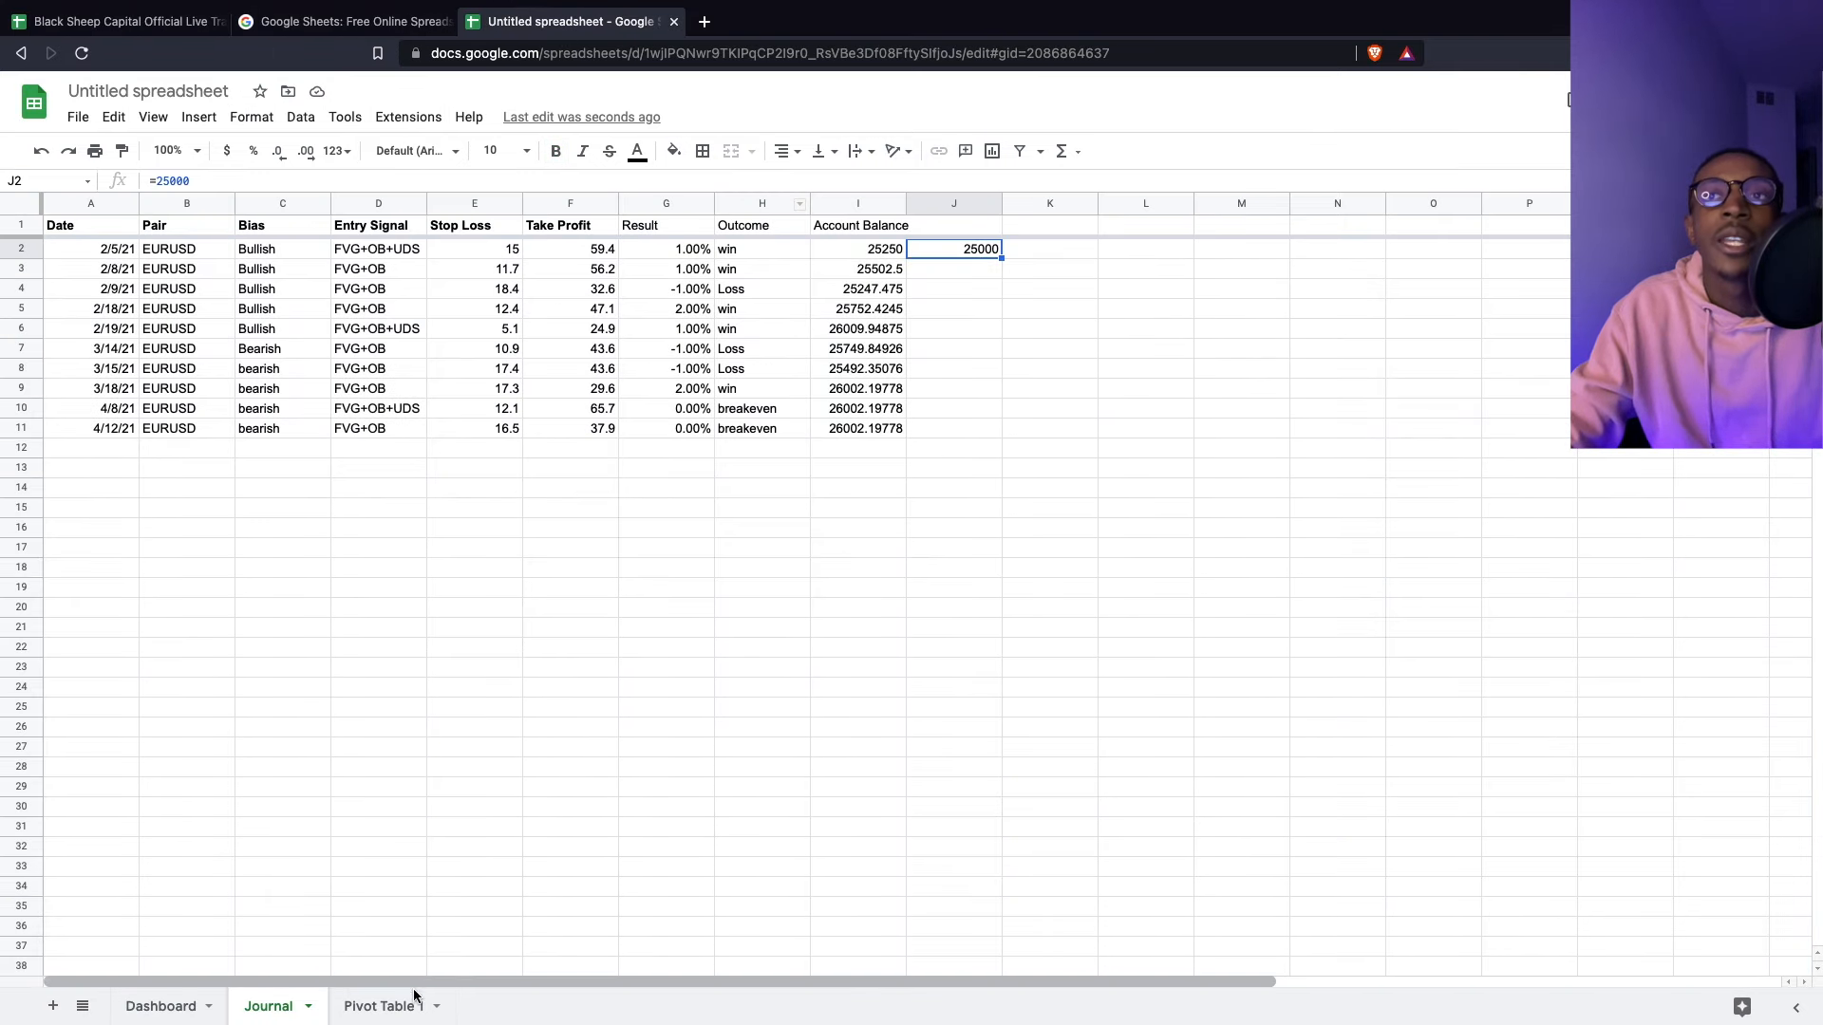
- On Pivot Table 1, turn off Show totals to hide the Grand Total row
{"action": "left_click", "coordinate": [385, 1004]}
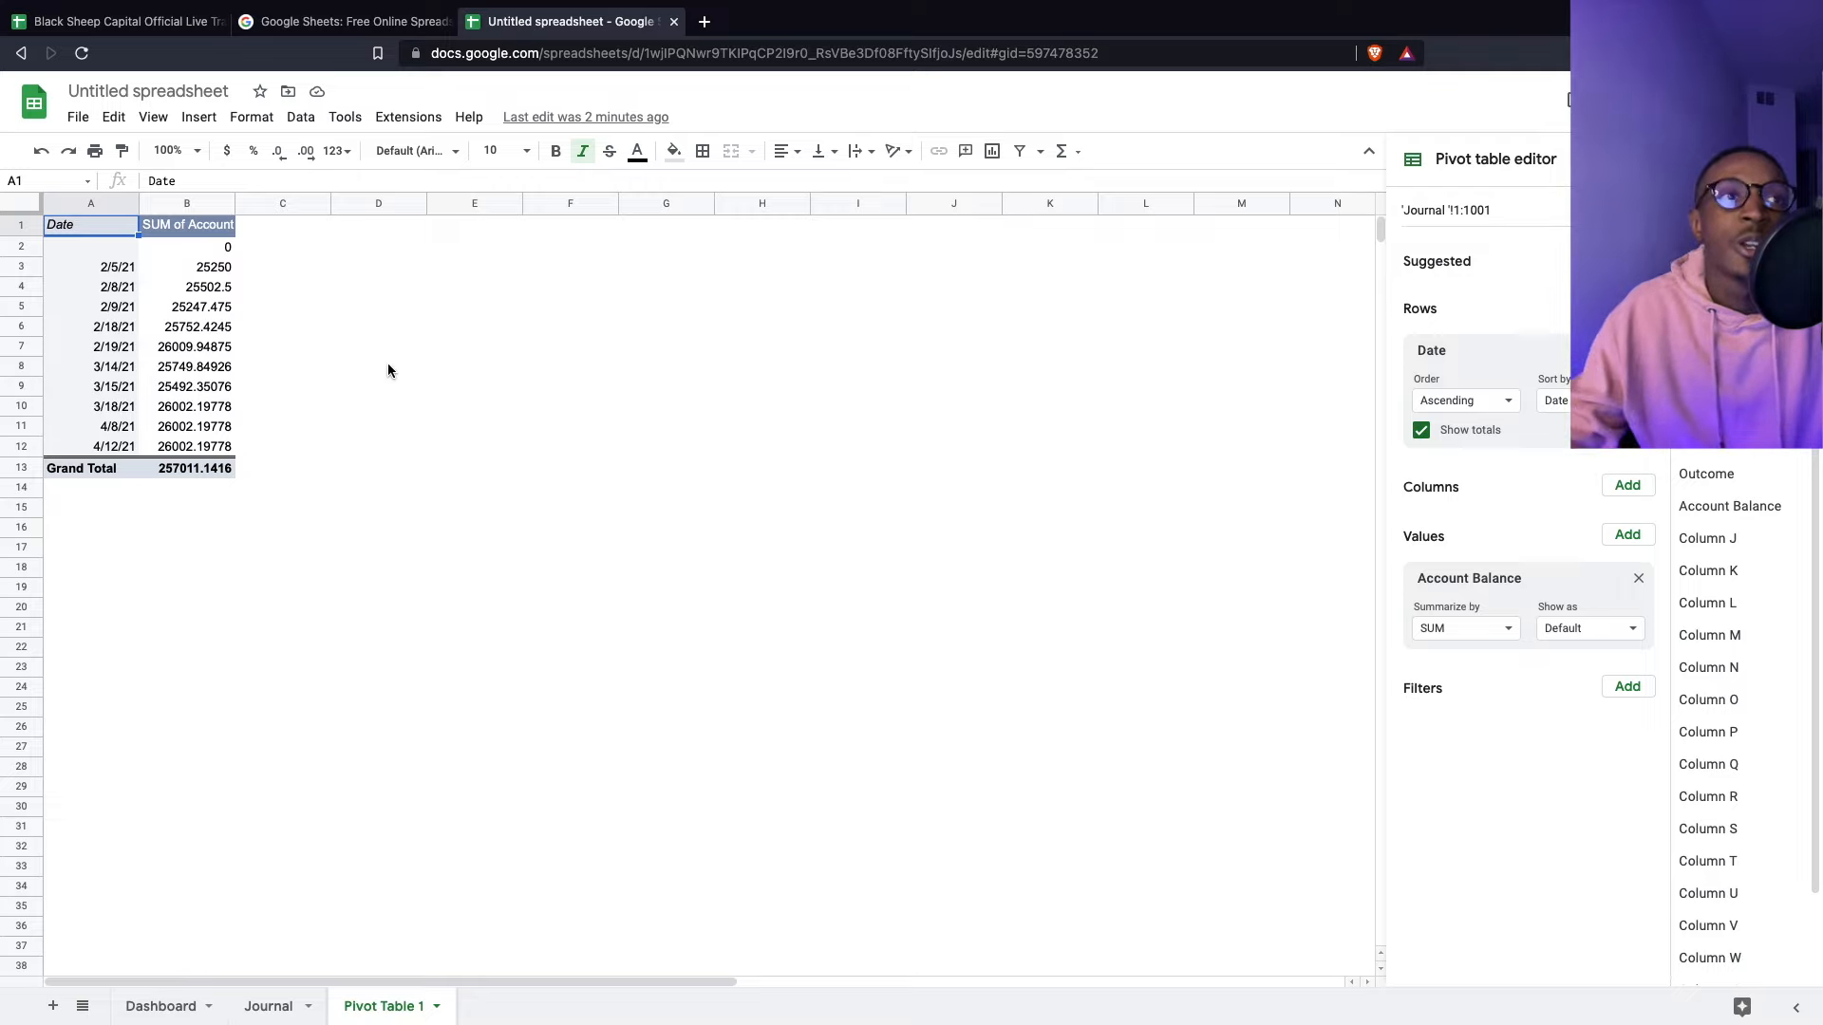
{"action": "left_click", "coordinate": [111, 267]}
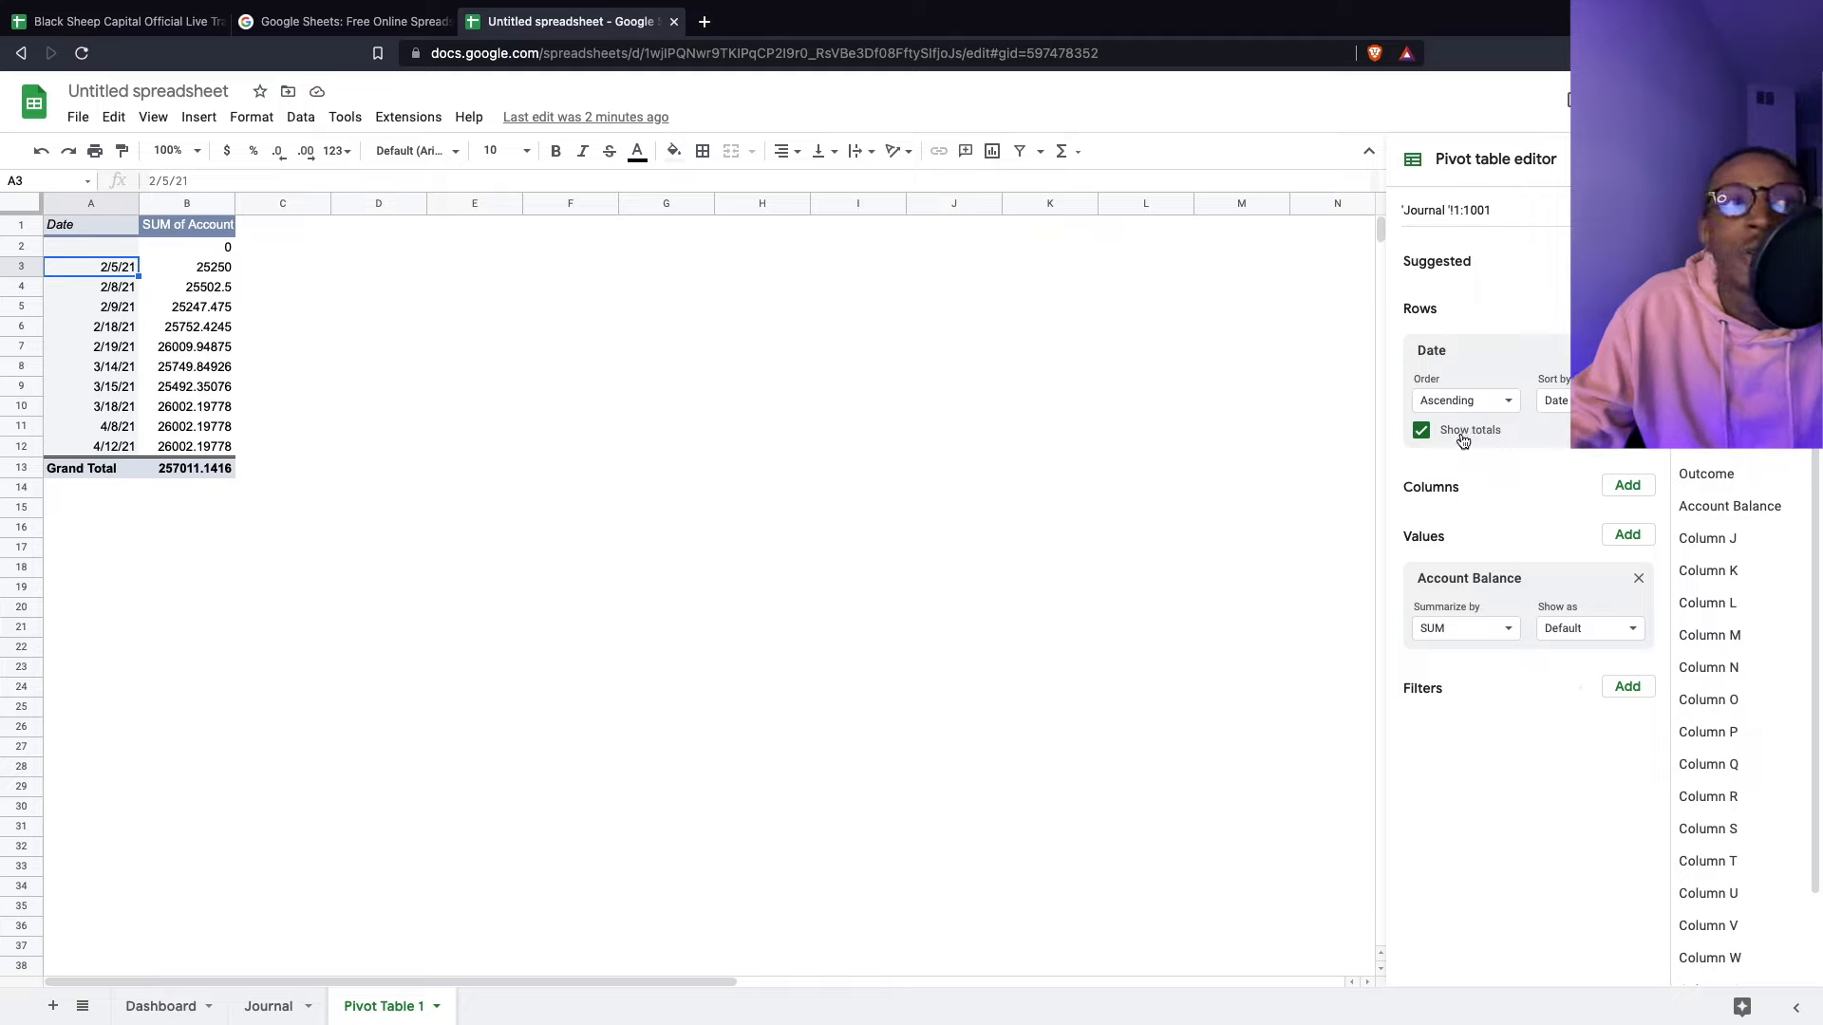
{"action": "left_click", "coordinate": [1422, 431]}
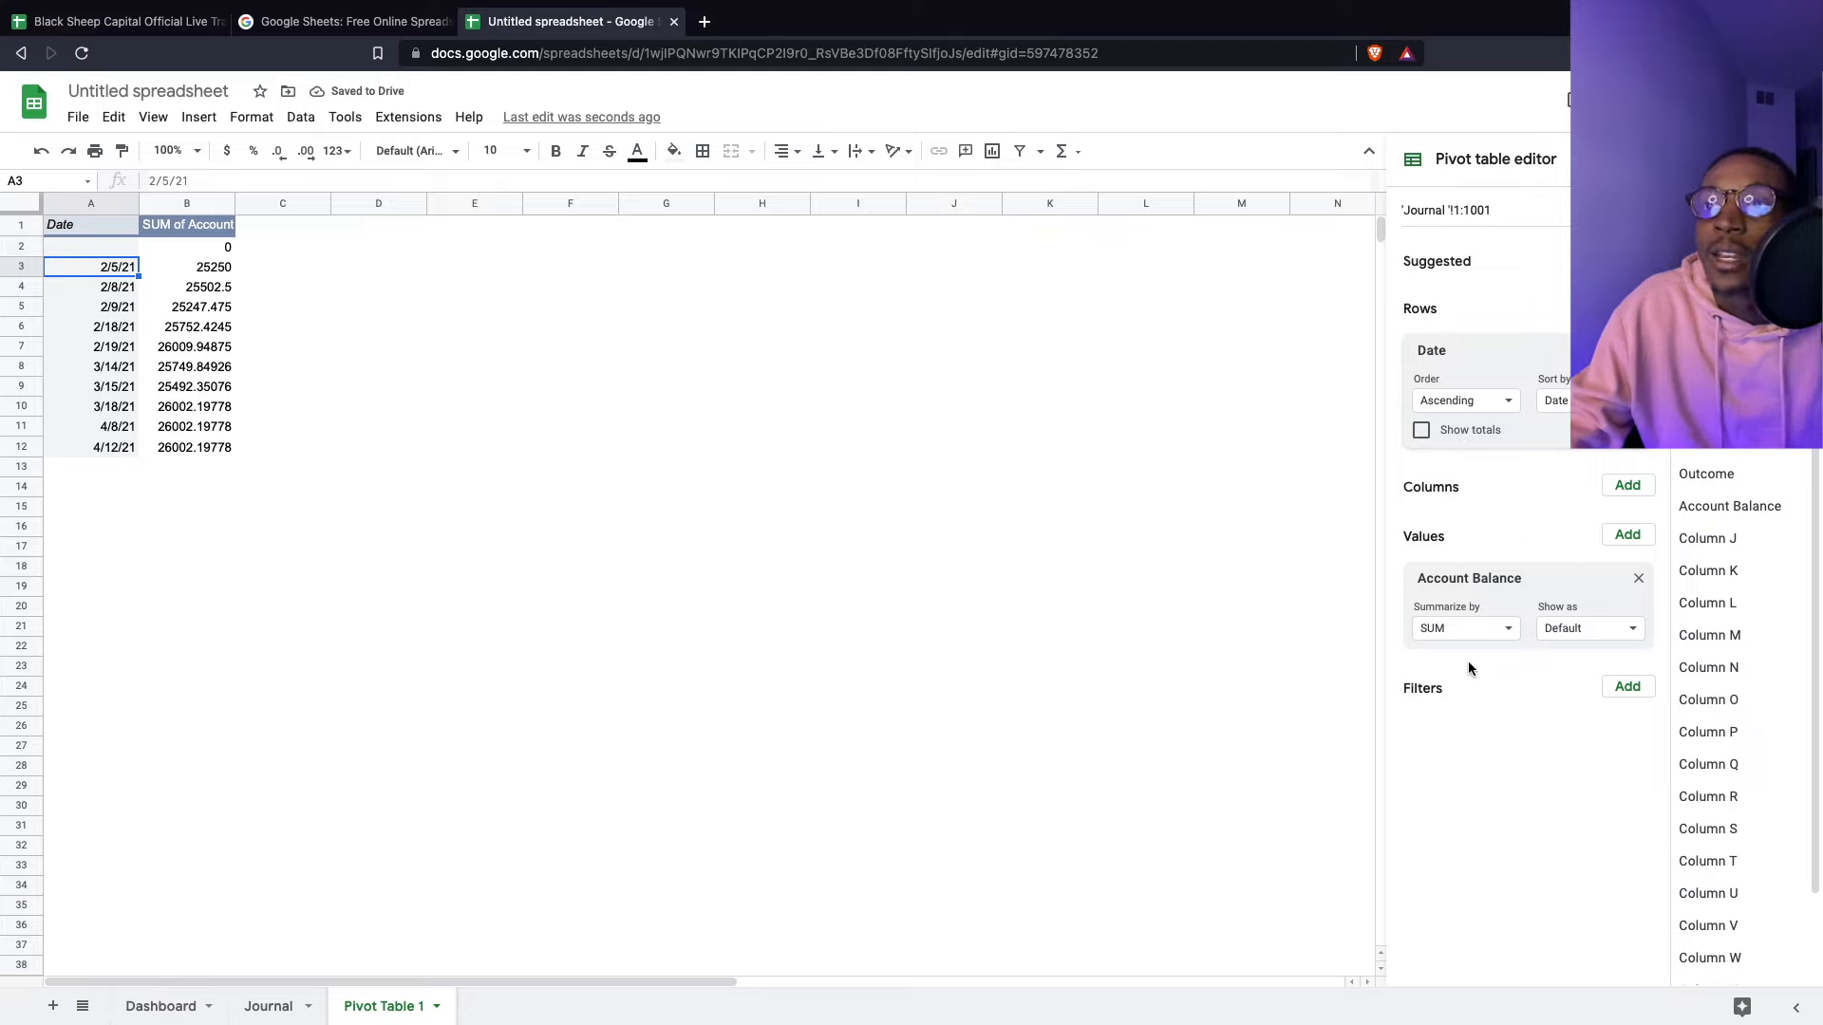
- Keep SUM as the Account Balance summary and select the pivot data A1:B12
{"action": "left_click", "coordinate": [1579, 636]}
{"action": "left_click", "coordinate": [1572, 630]}
{"action": "left_click", "coordinate": [1497, 626]}
{"action": "left_click", "coordinate": [1483, 743]}
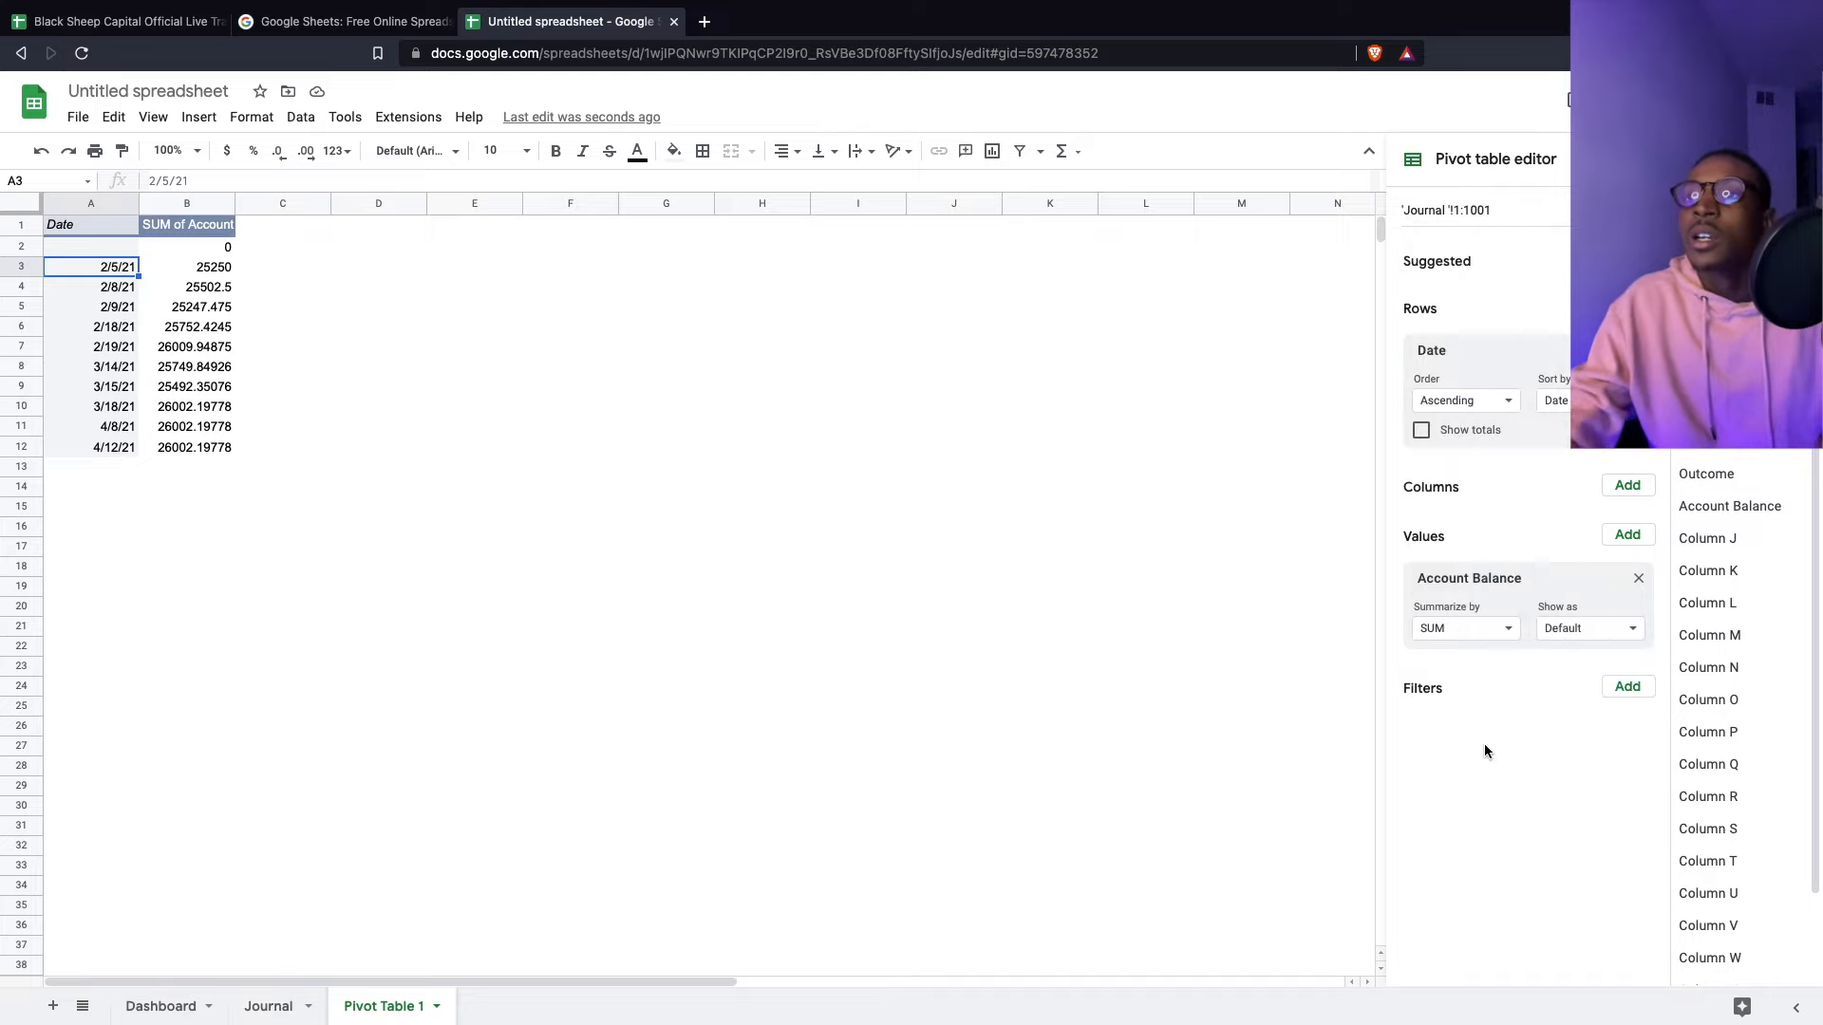
{"action": "left_click", "coordinate": [1104, 549]}
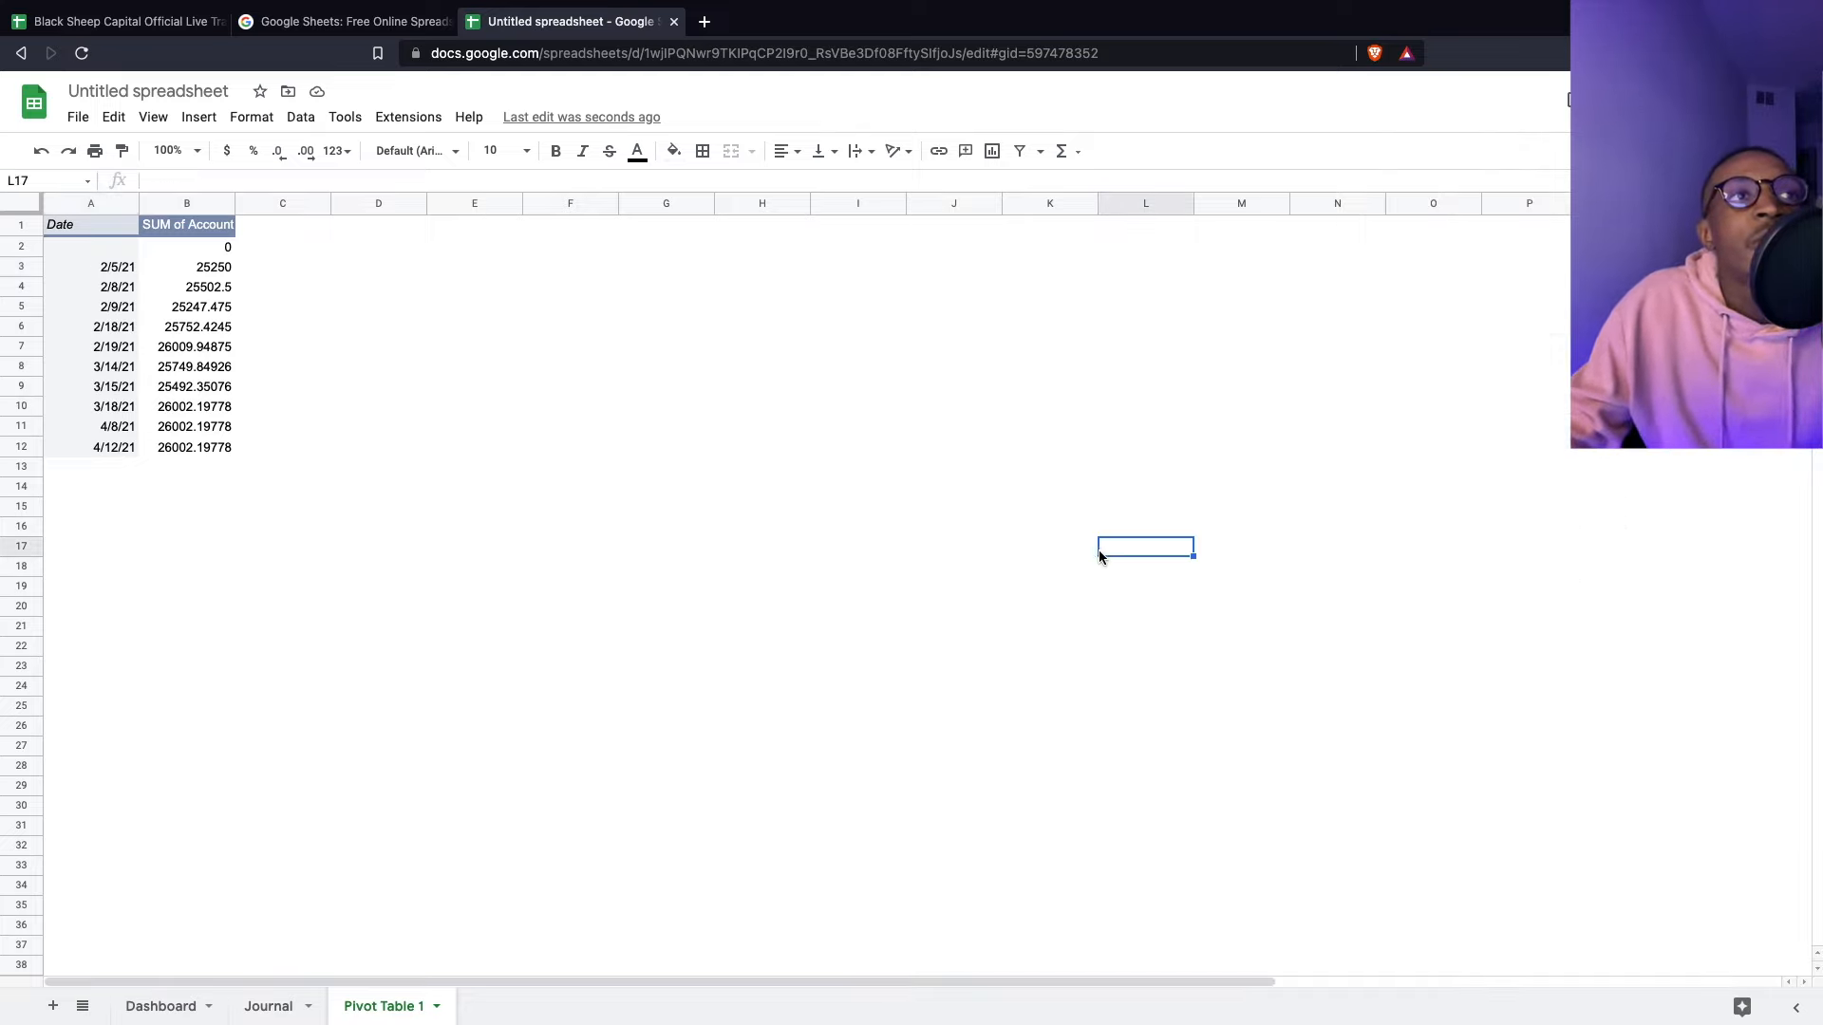
{"action": "left_click_drag", "start_coordinate": [47, 231], "coordinate": [191, 446]}
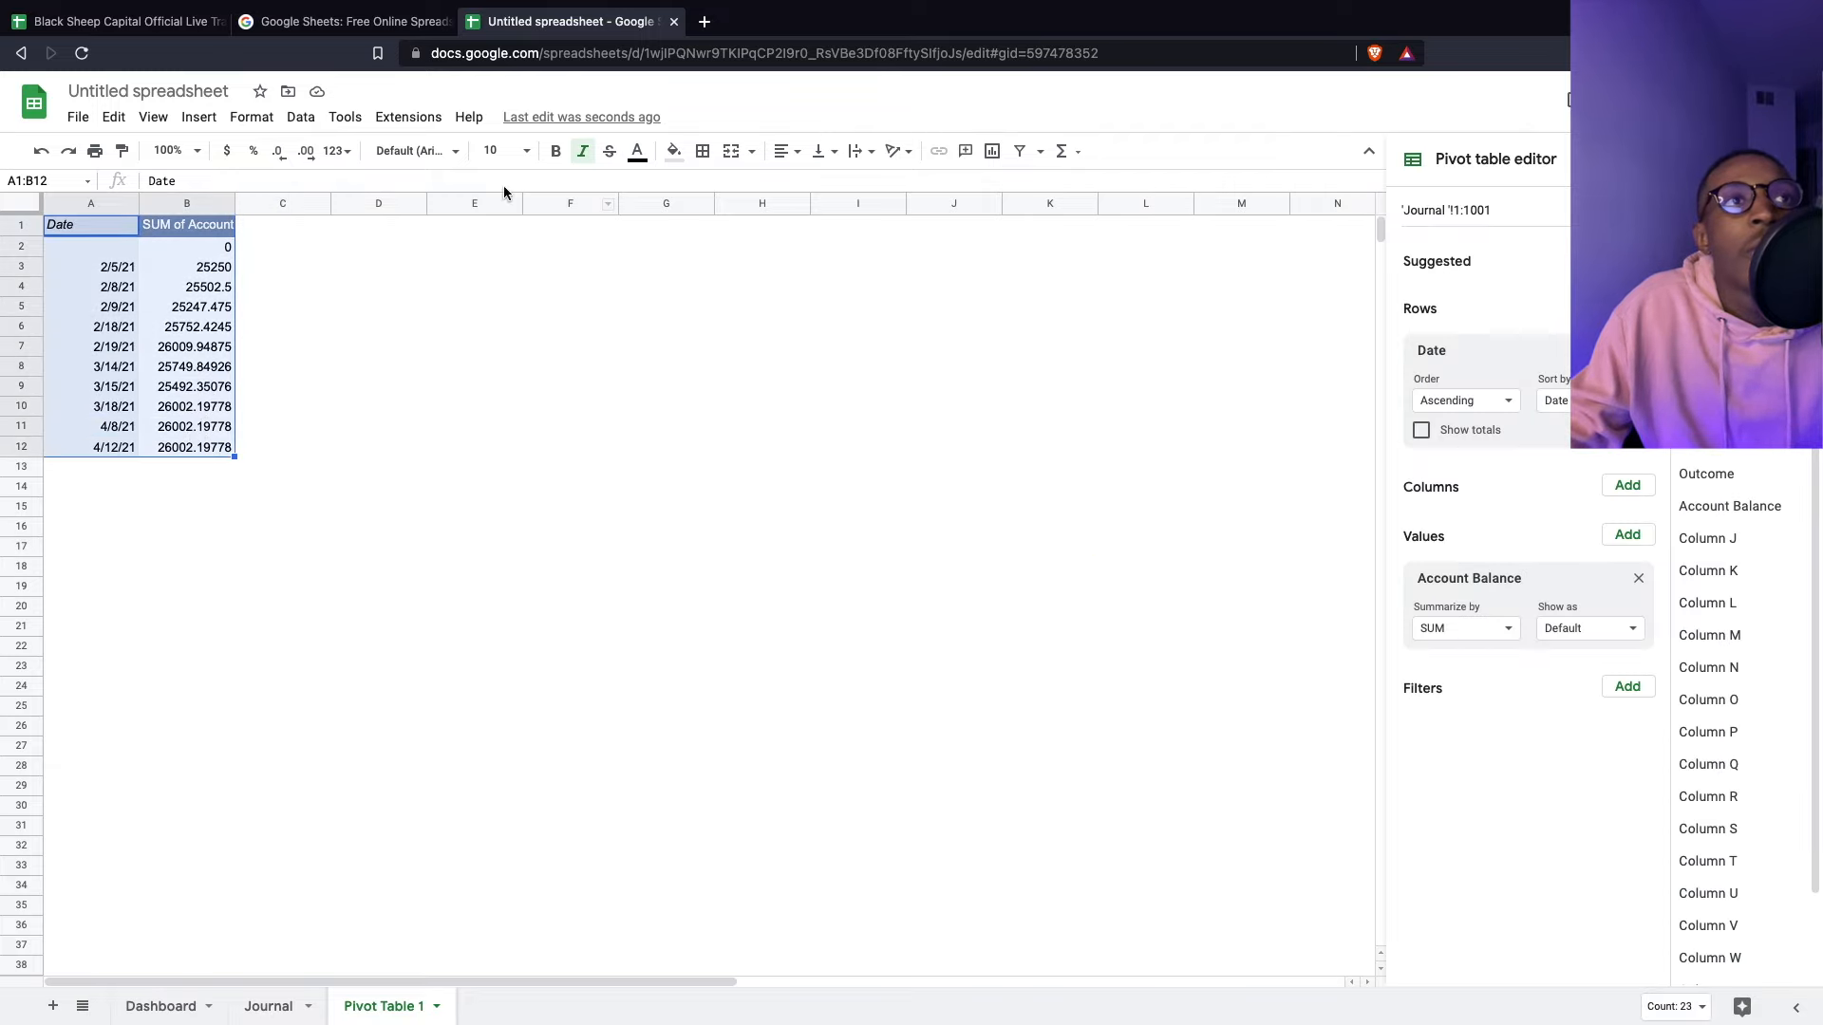
{"action": "left_click", "coordinate": [190, 118]}
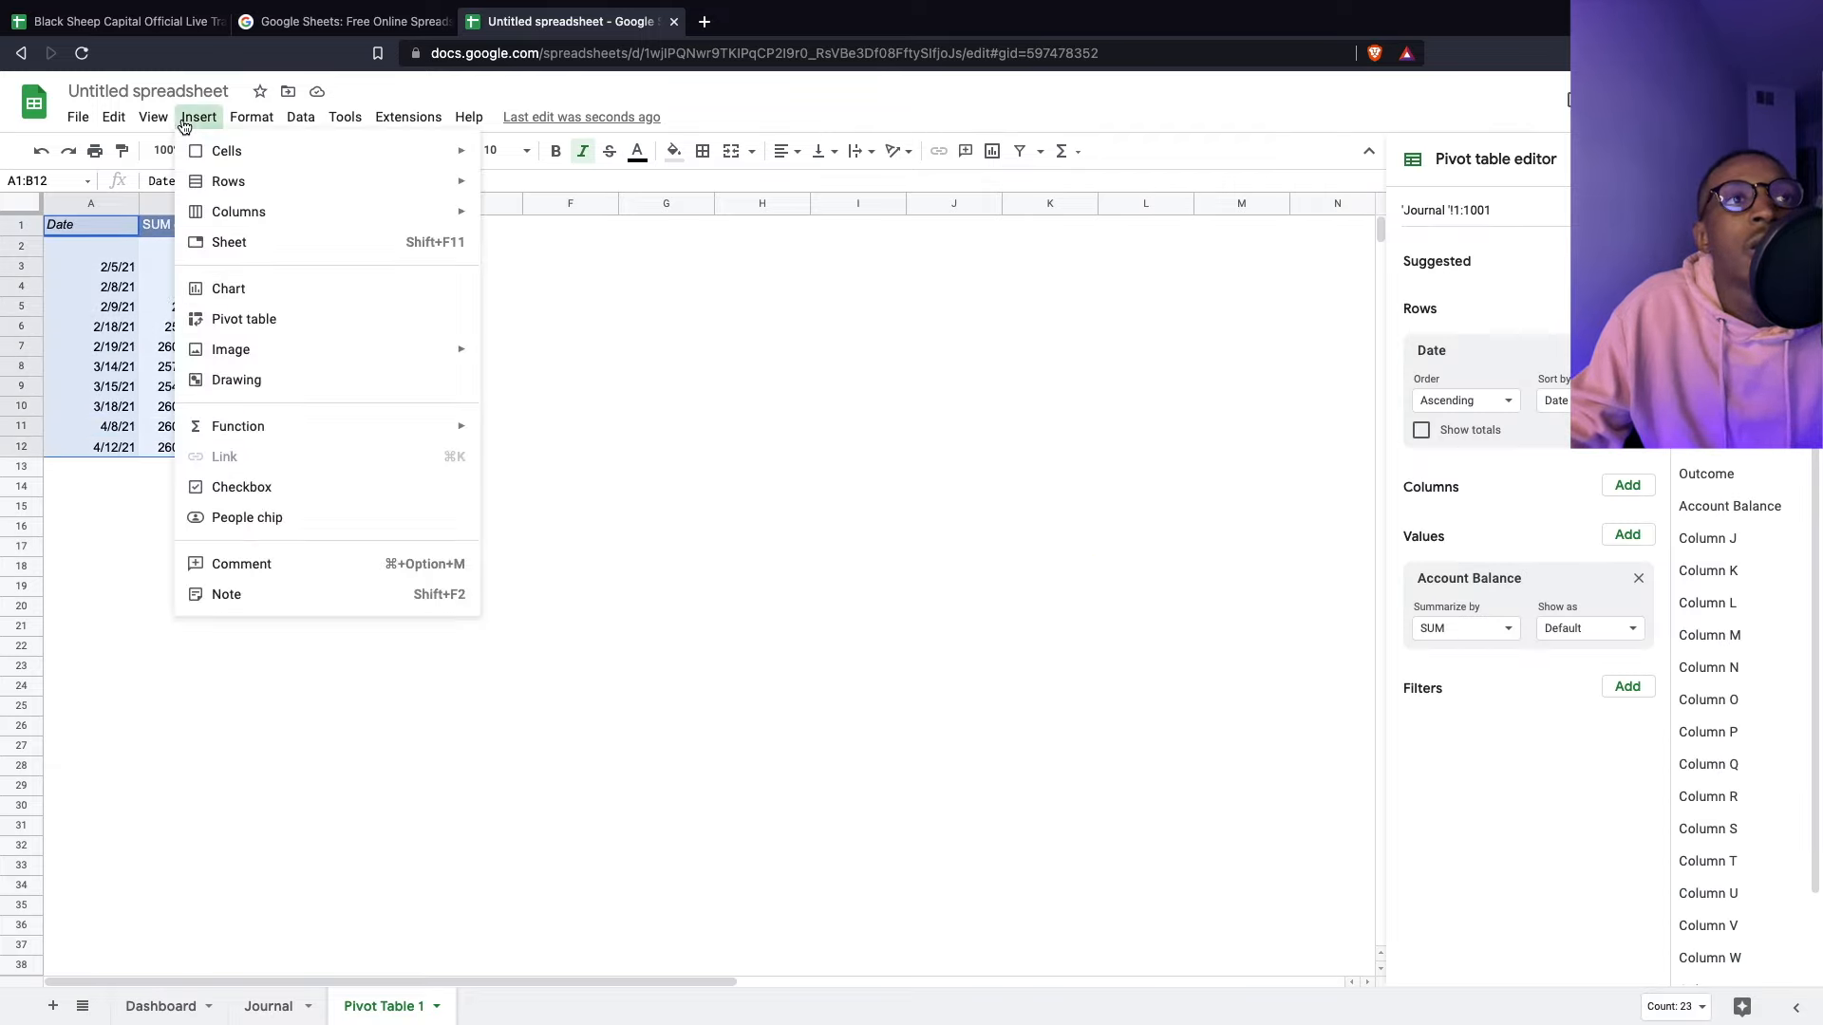
- Insert a Line chart of SUM of Account Balance vs. Date from the pivot data
{"action": "left_click", "coordinate": [272, 298]}
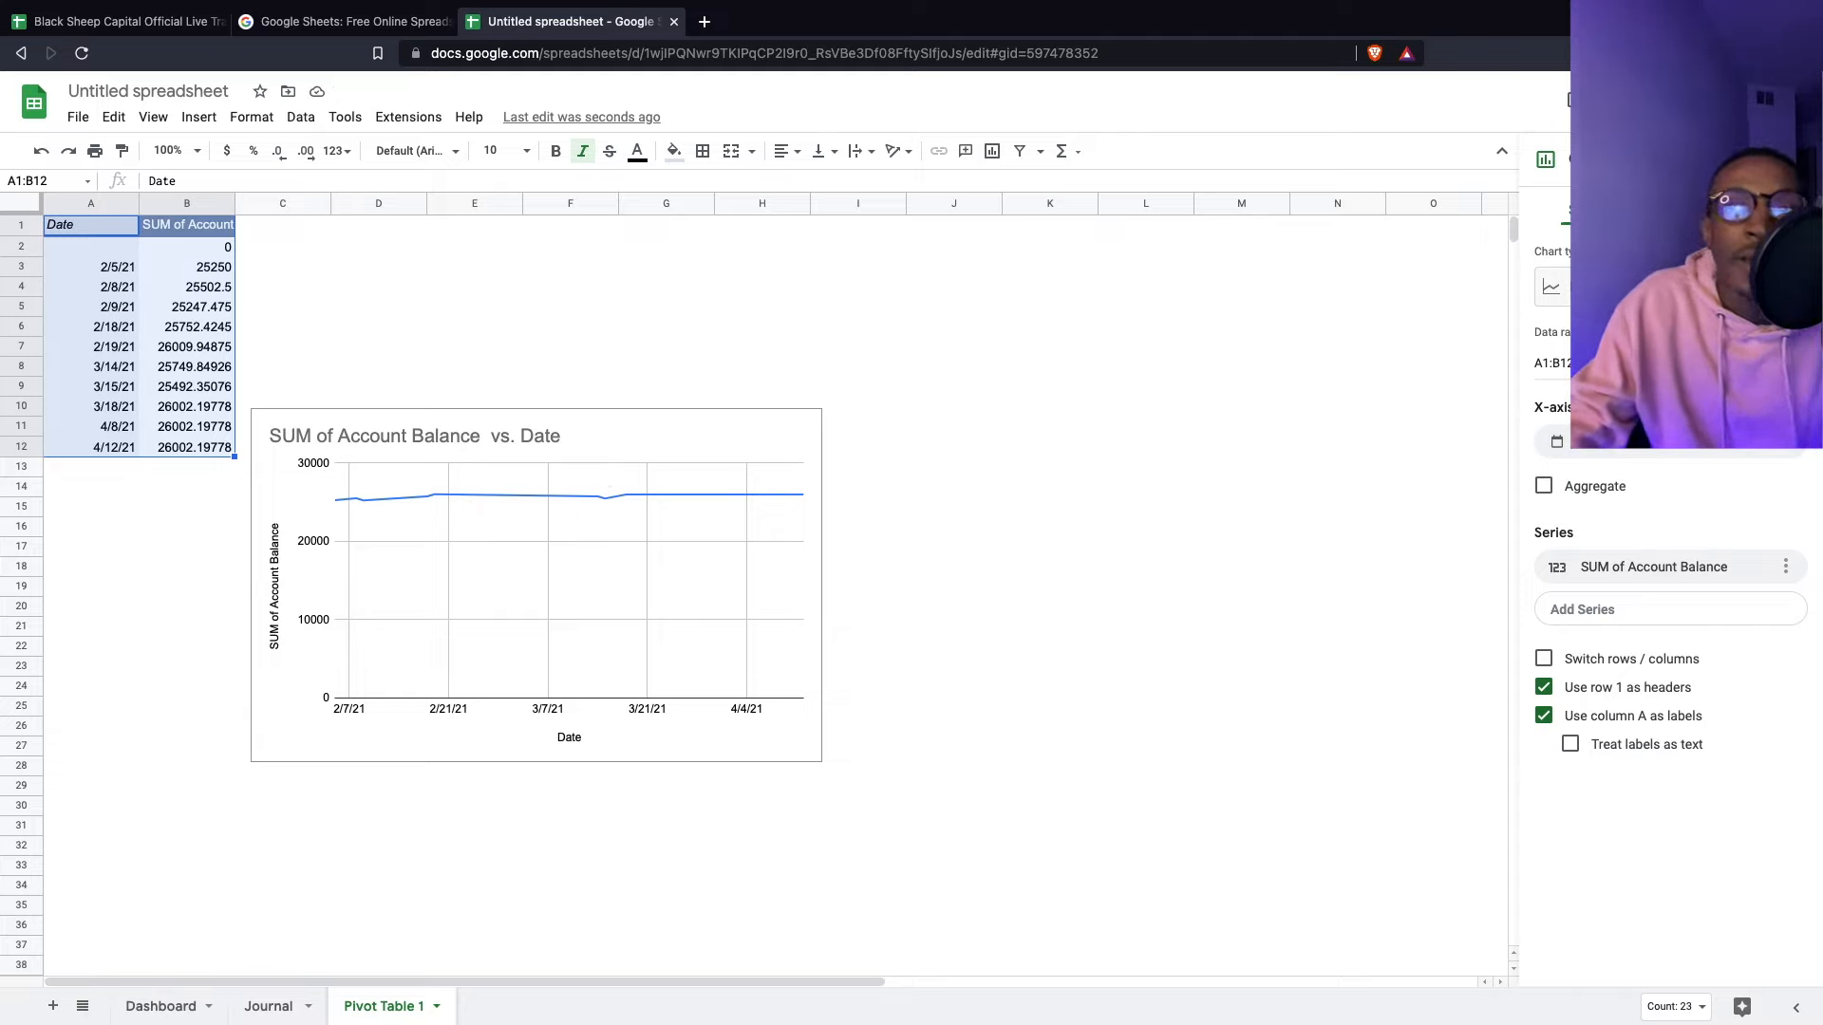
{"action": "left_click", "coordinate": [1650, 287]}
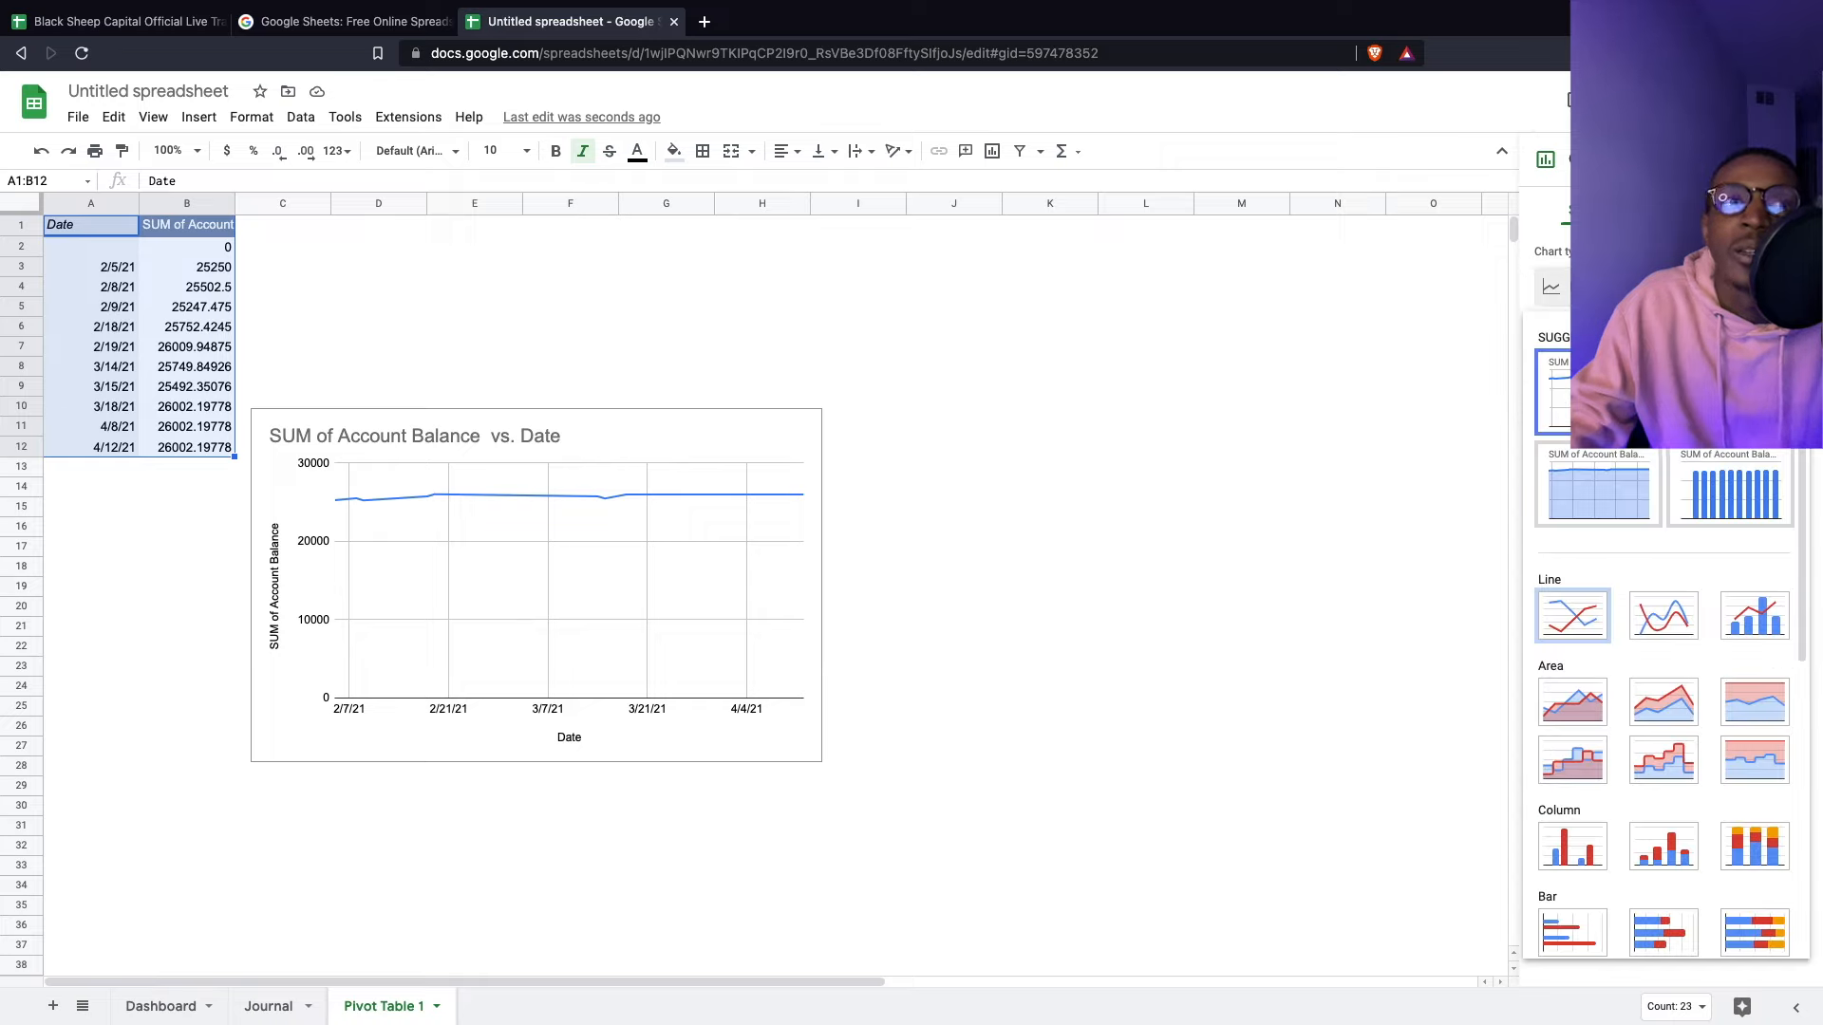
{"action": "left_click", "coordinate": [1651, 287]}
{"action": "left_click", "coordinate": [1078, 488]}
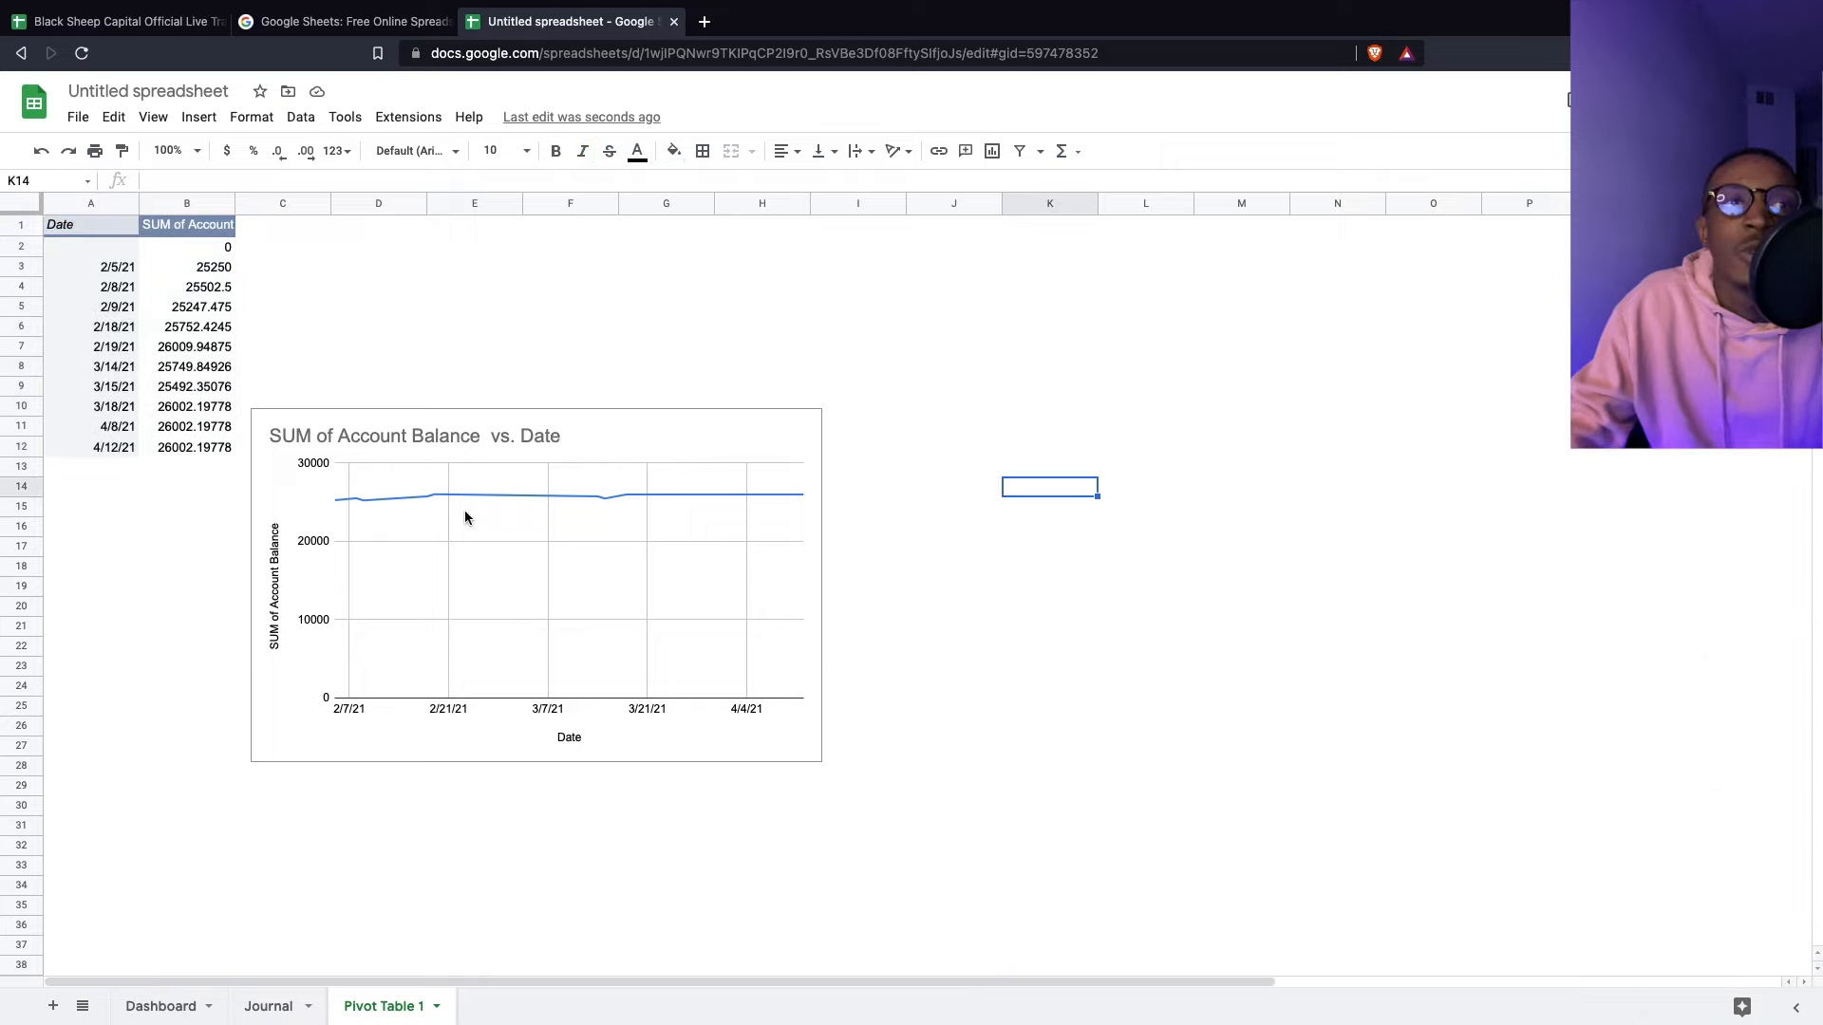
{"action": "left_click", "coordinate": [365, 501]}
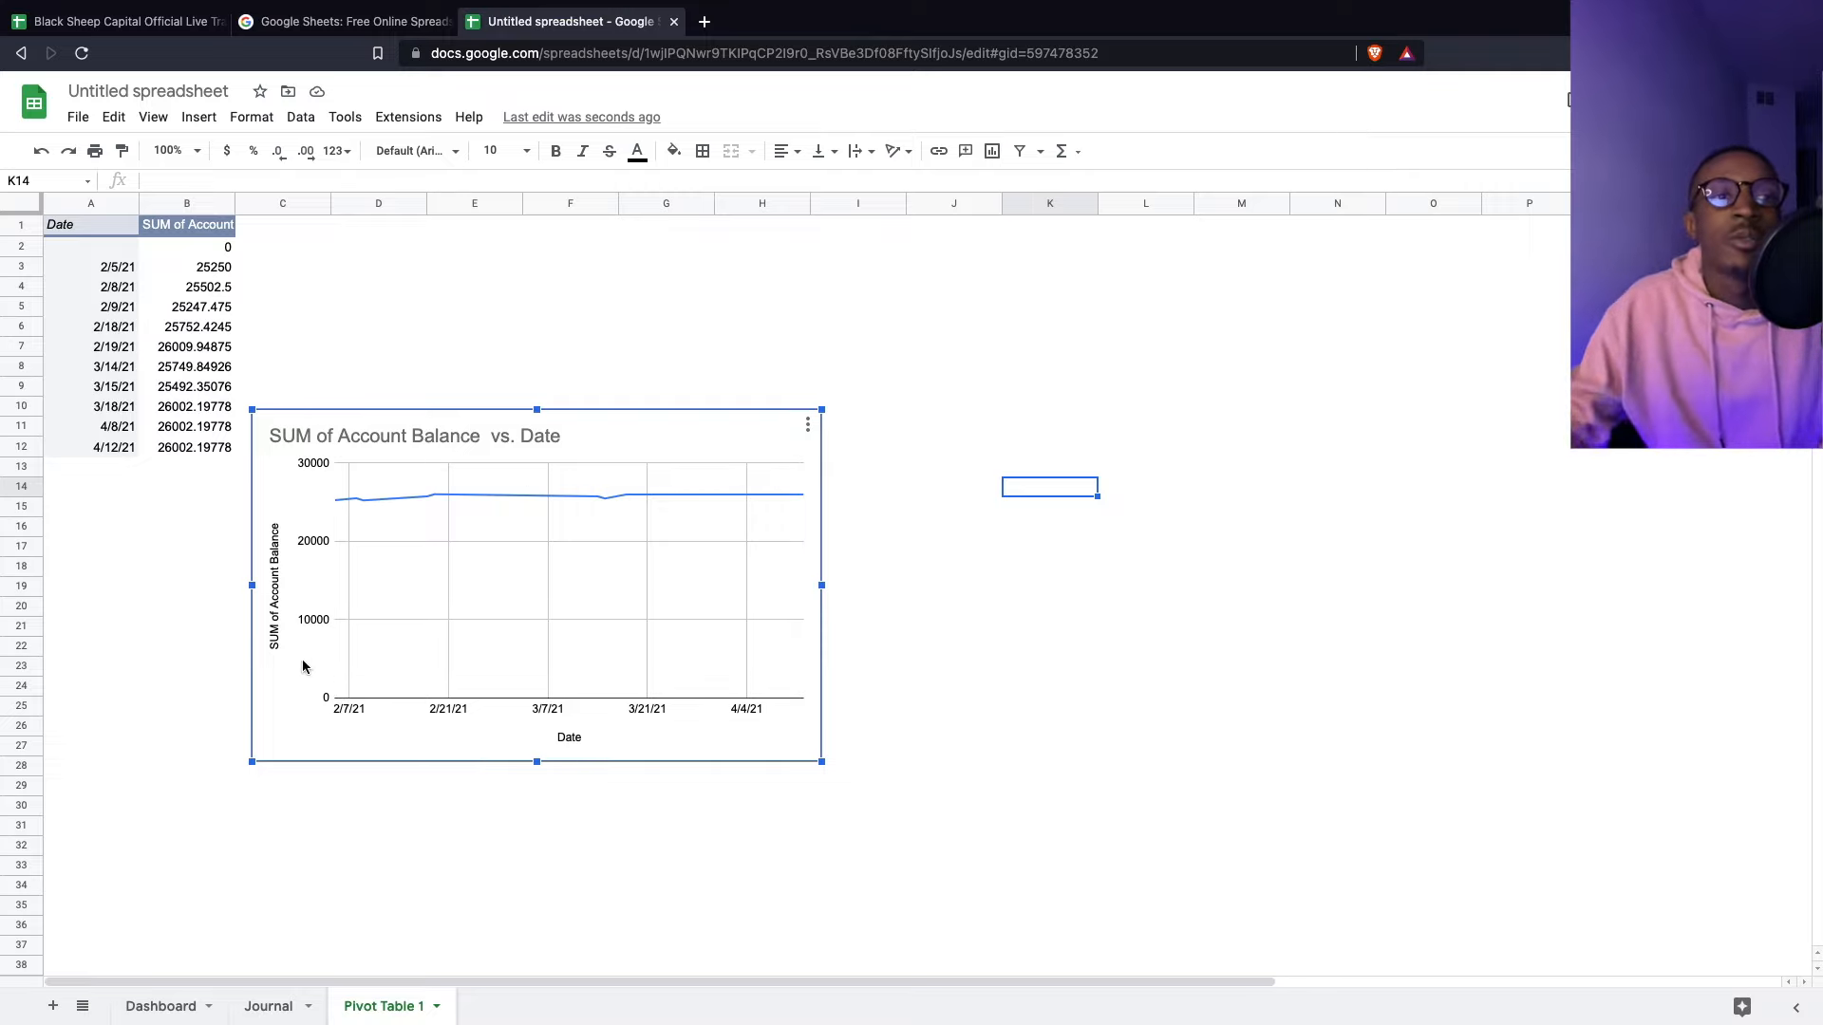
- Cross-check the source data on the Journal sheet, then return to the pivot chart
{"action": "left_click", "coordinate": [270, 1005]}
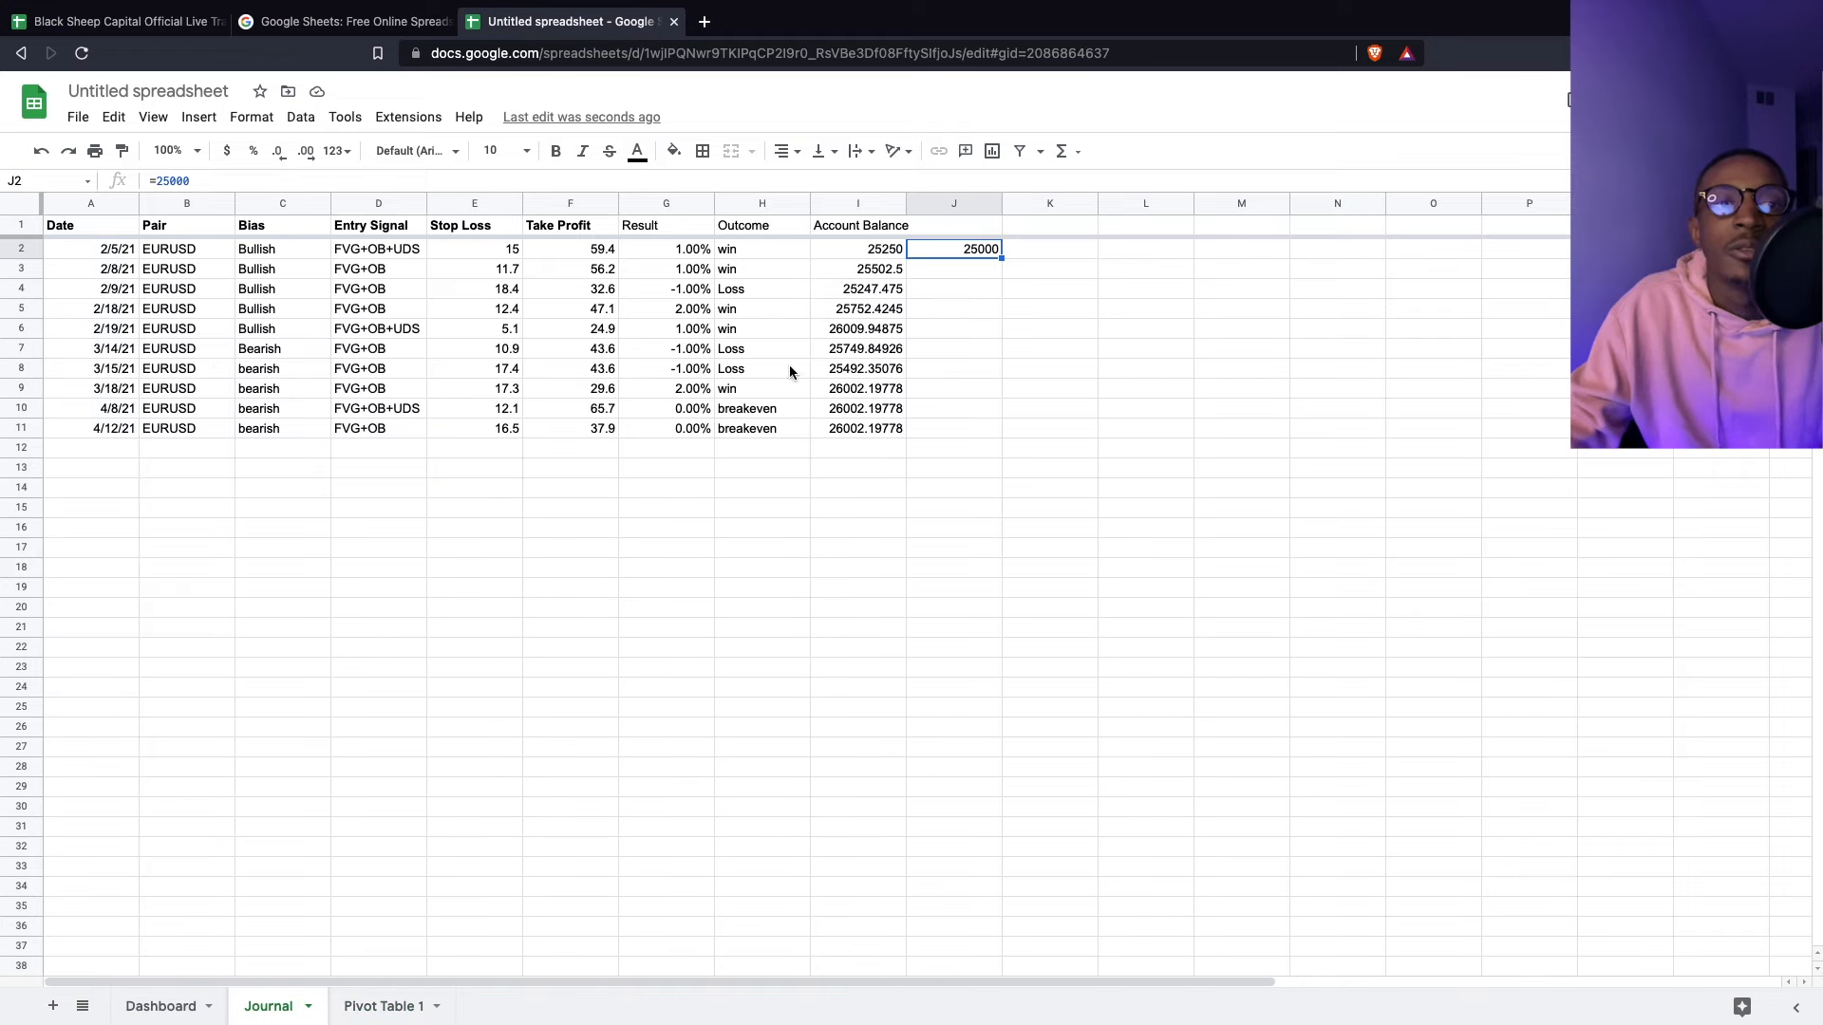
{"action": "left_click", "coordinate": [403, 1004]}
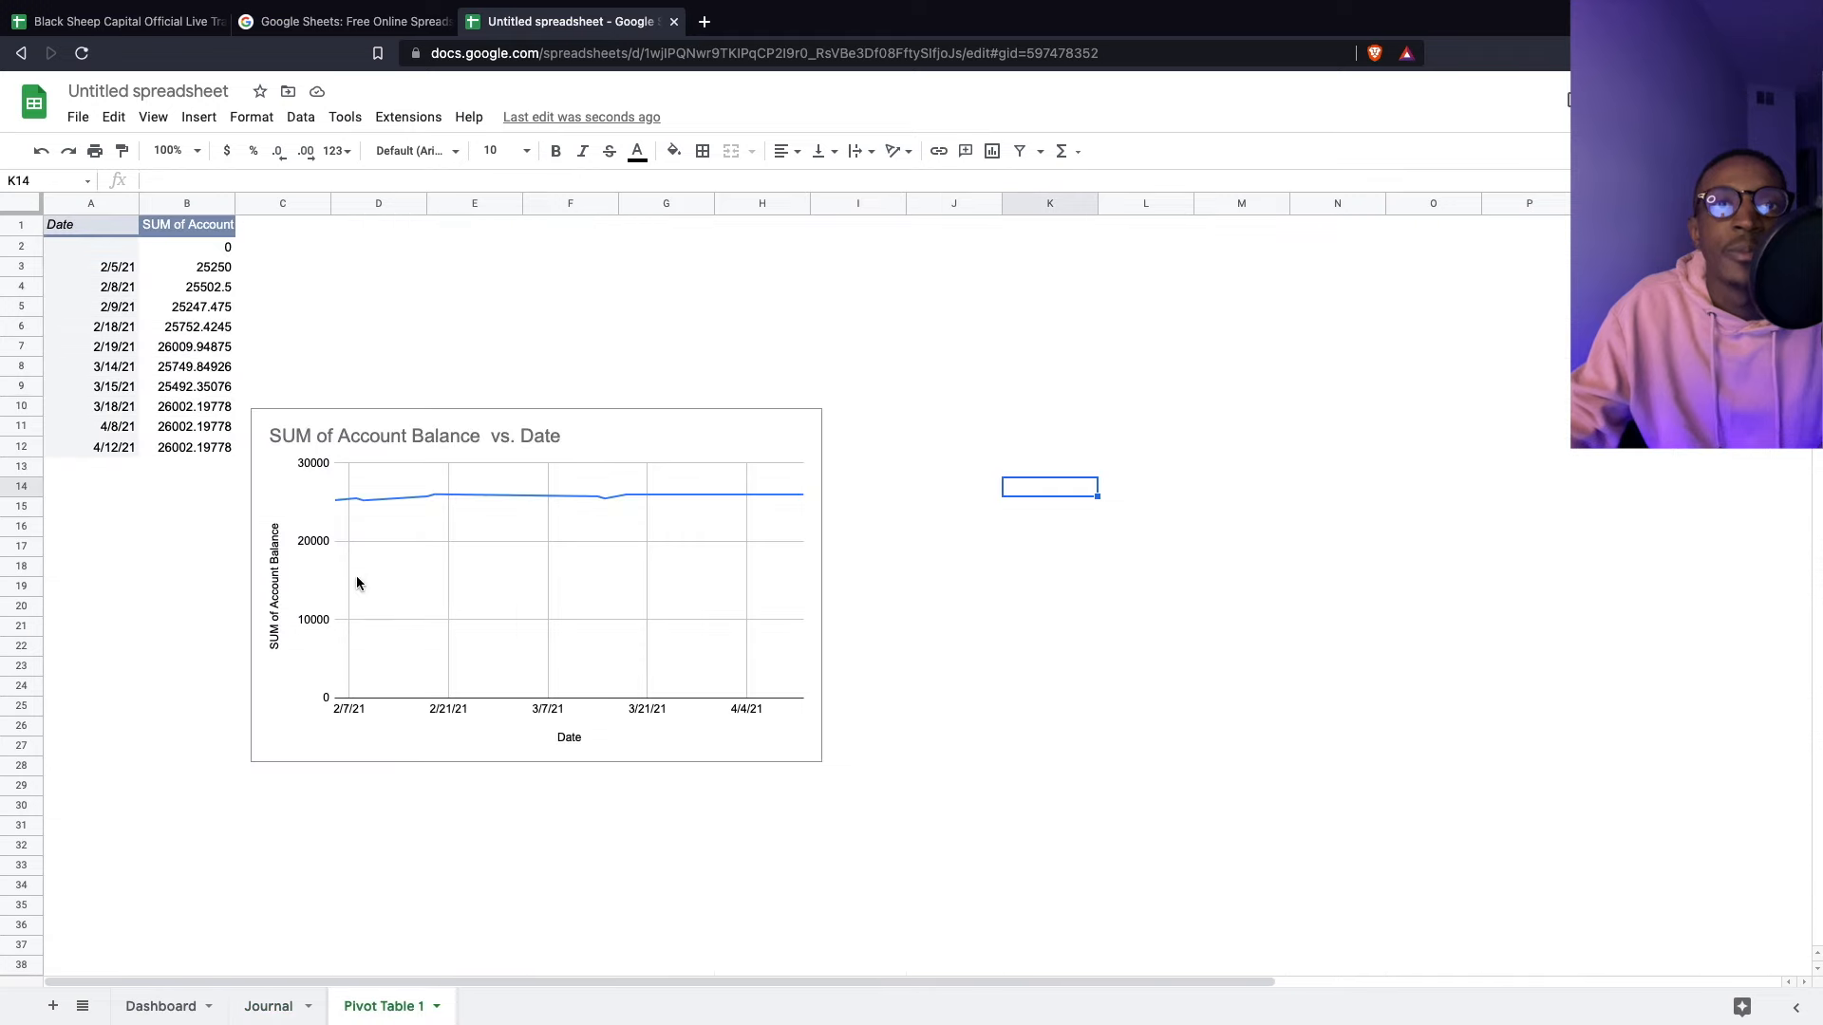
{"action": "left_click", "coordinate": [807, 427]}
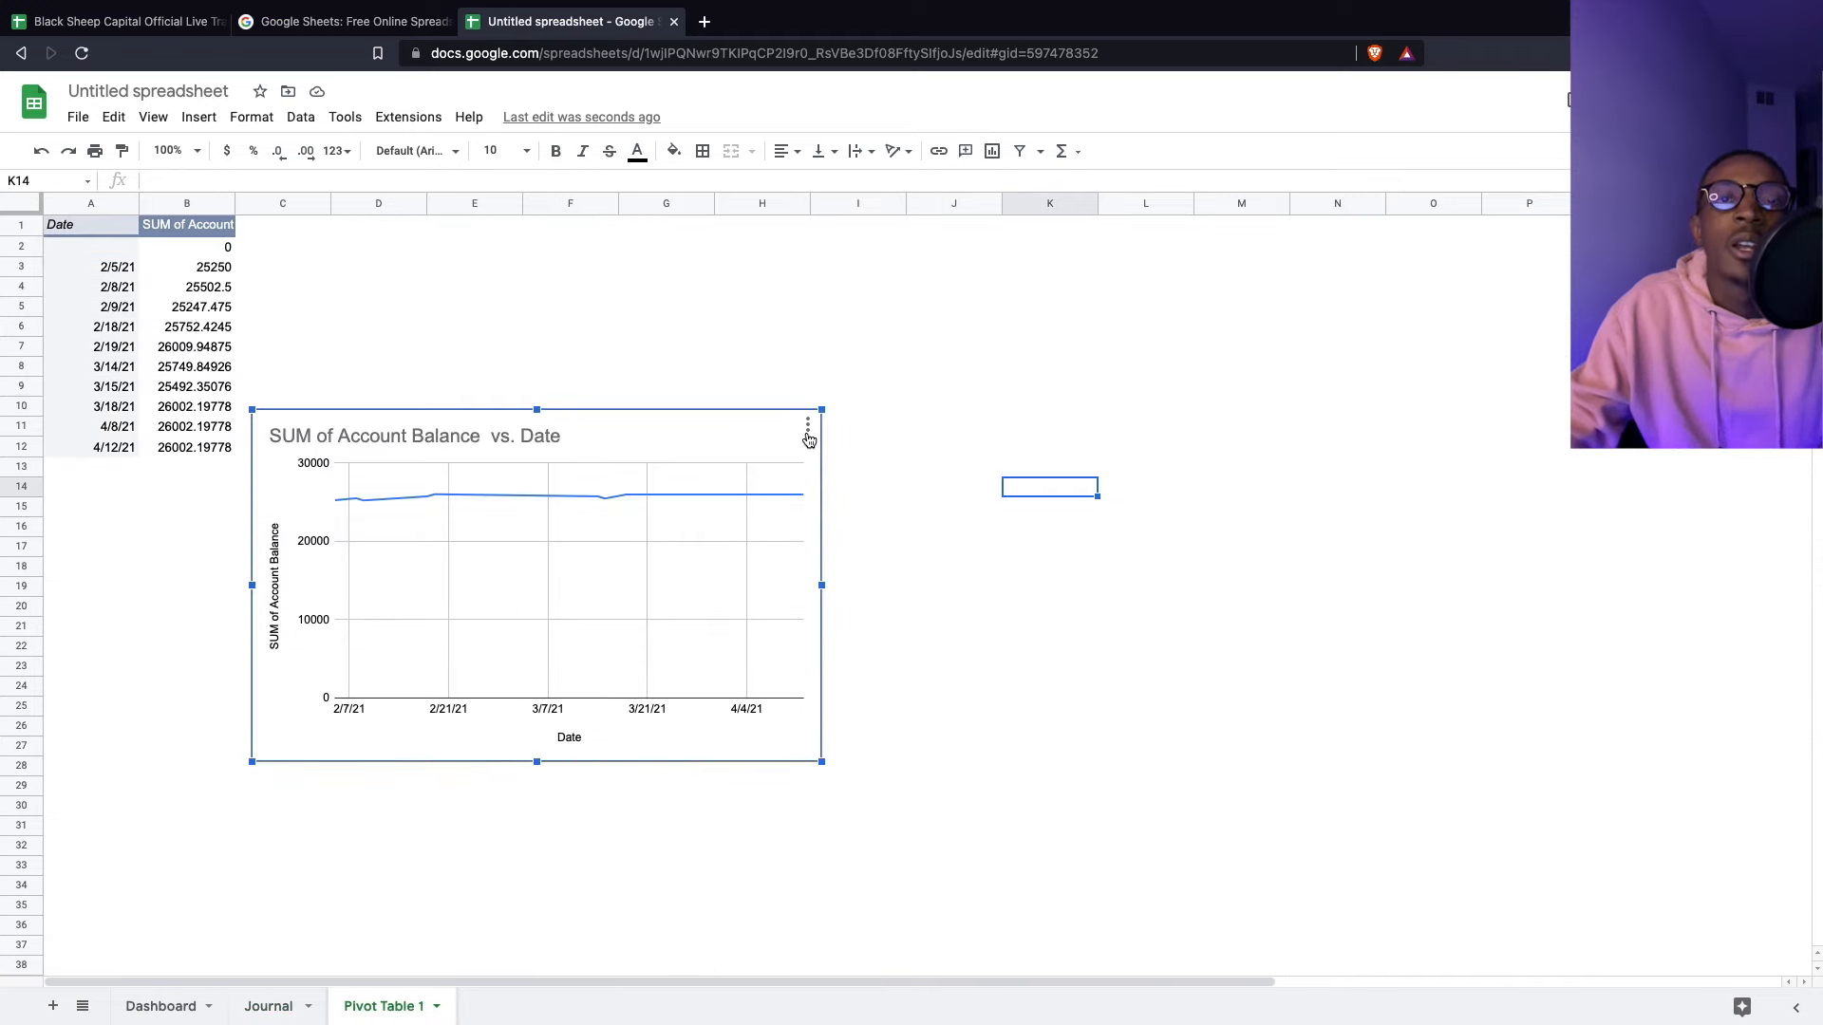
- Via Edit chart, tick Aggregate in Setup so each trade date labels the Date axis
{"action": "left_click", "coordinate": [789, 428]}
{"action": "left_click", "coordinate": [804, 425]}
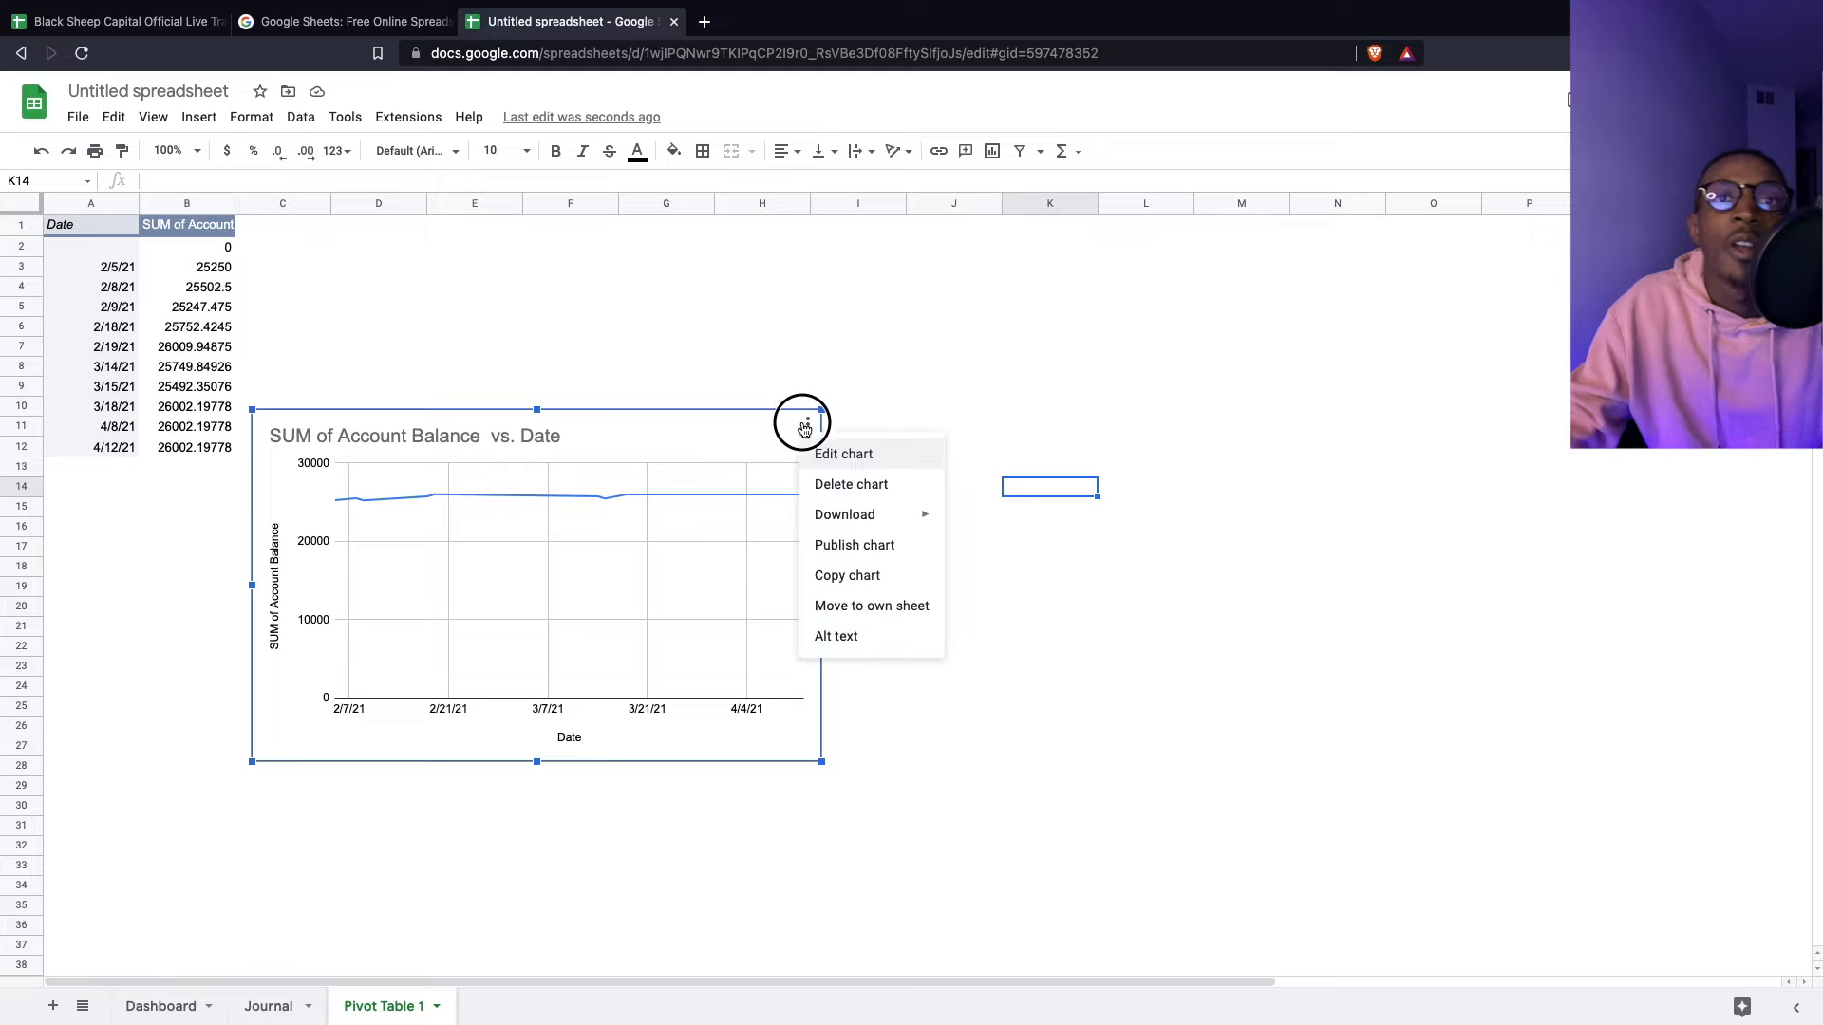
{"action": "left_click", "coordinate": [830, 453]}
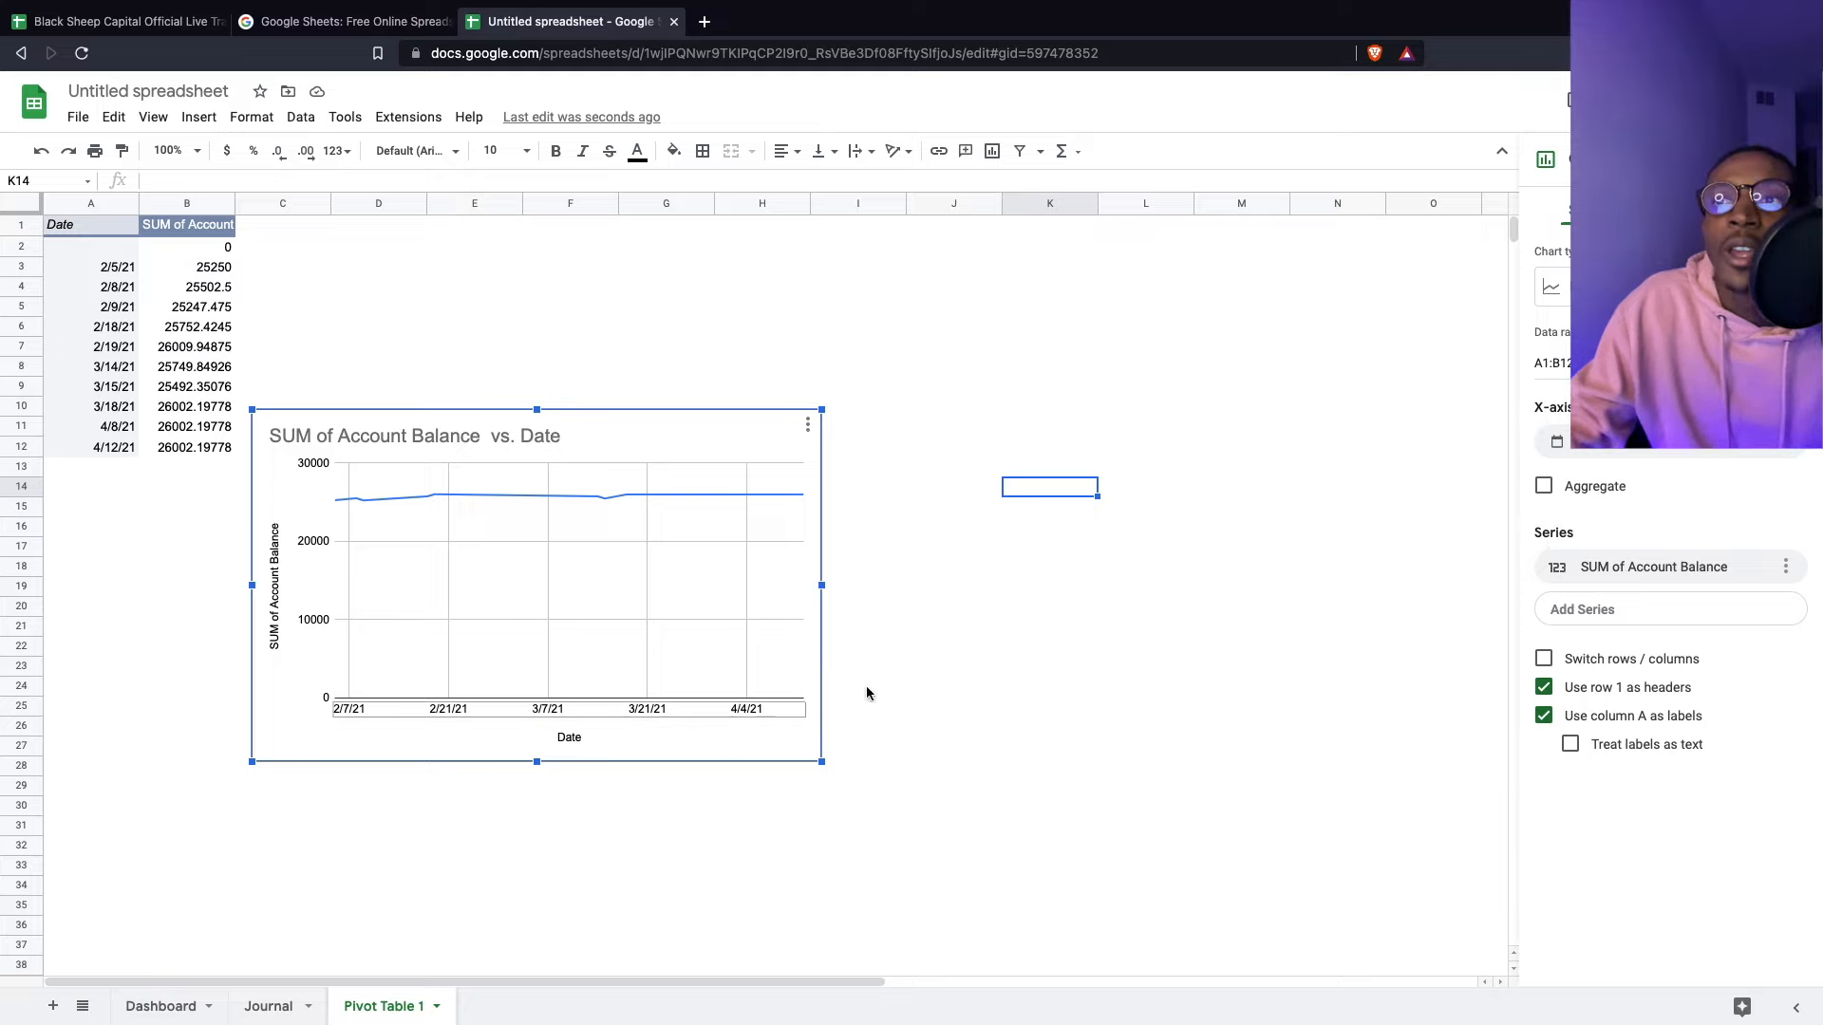
{"action": "left_click", "coordinate": [1545, 489]}
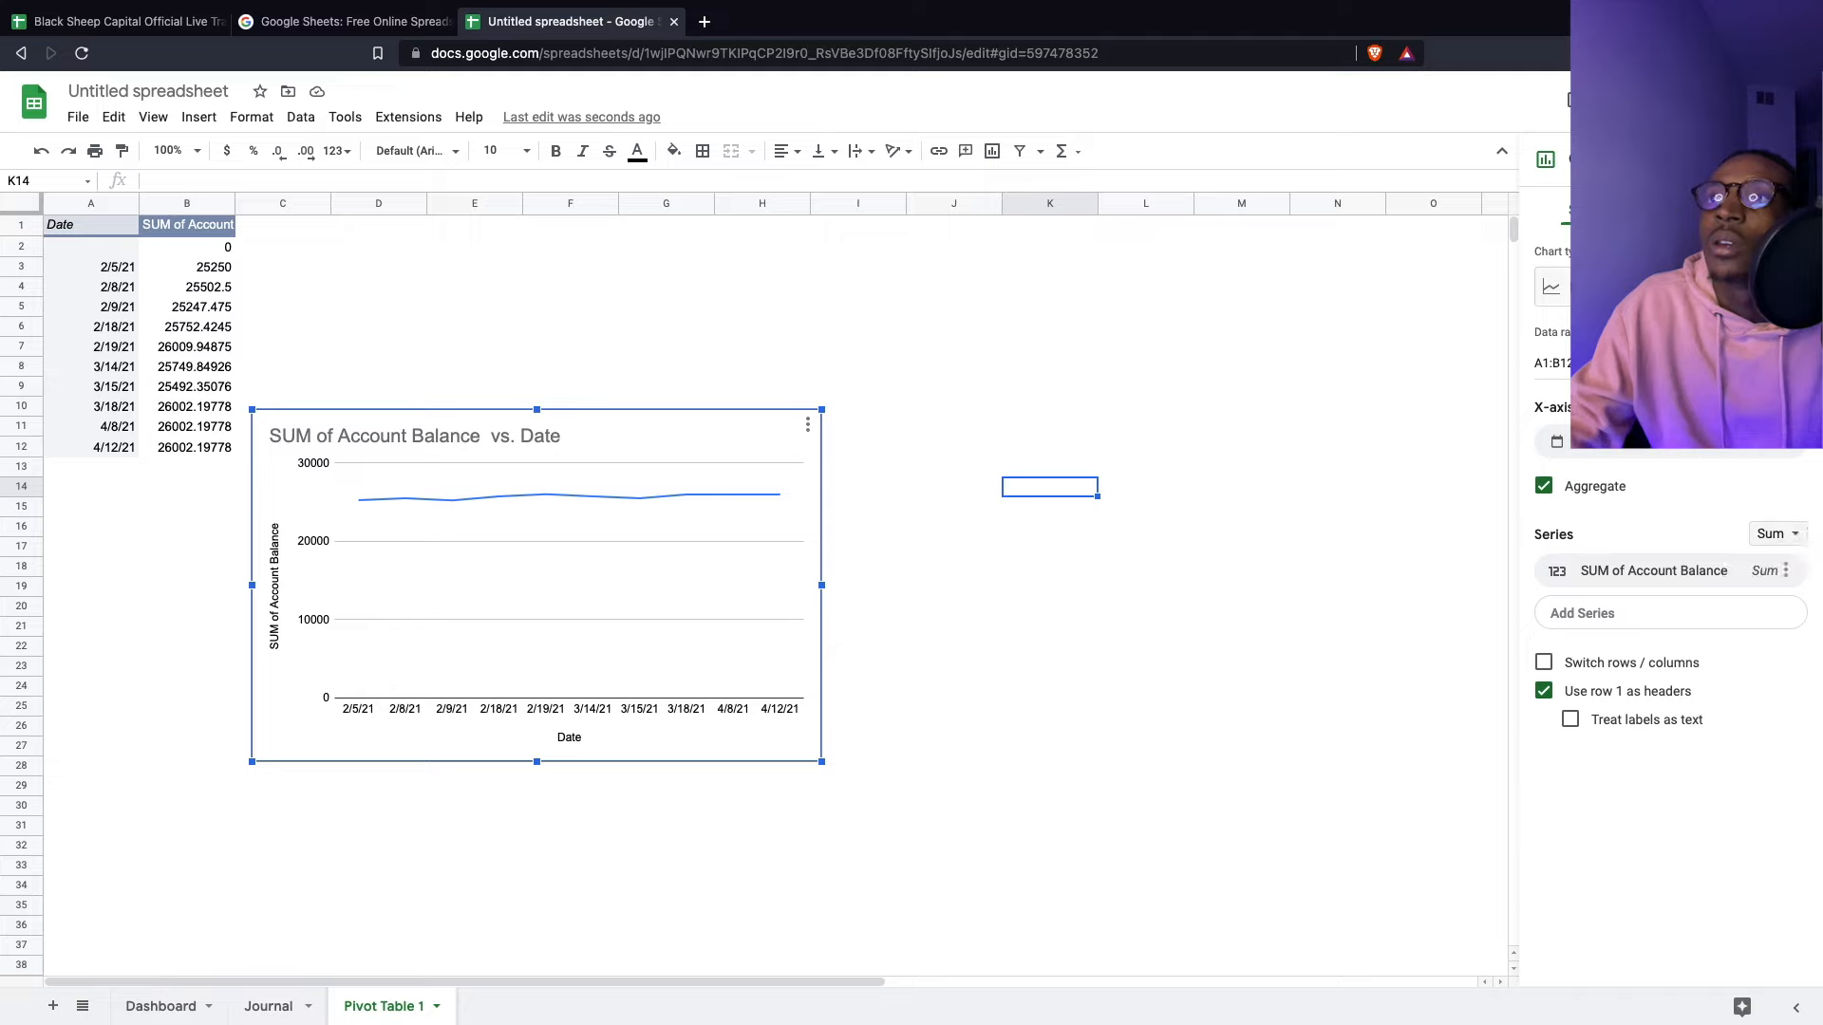
- Set the chart's vertical axis Min 25000 and Max 27000 with the axis line shown
{"action": "left_click", "coordinate": [1739, 210]}
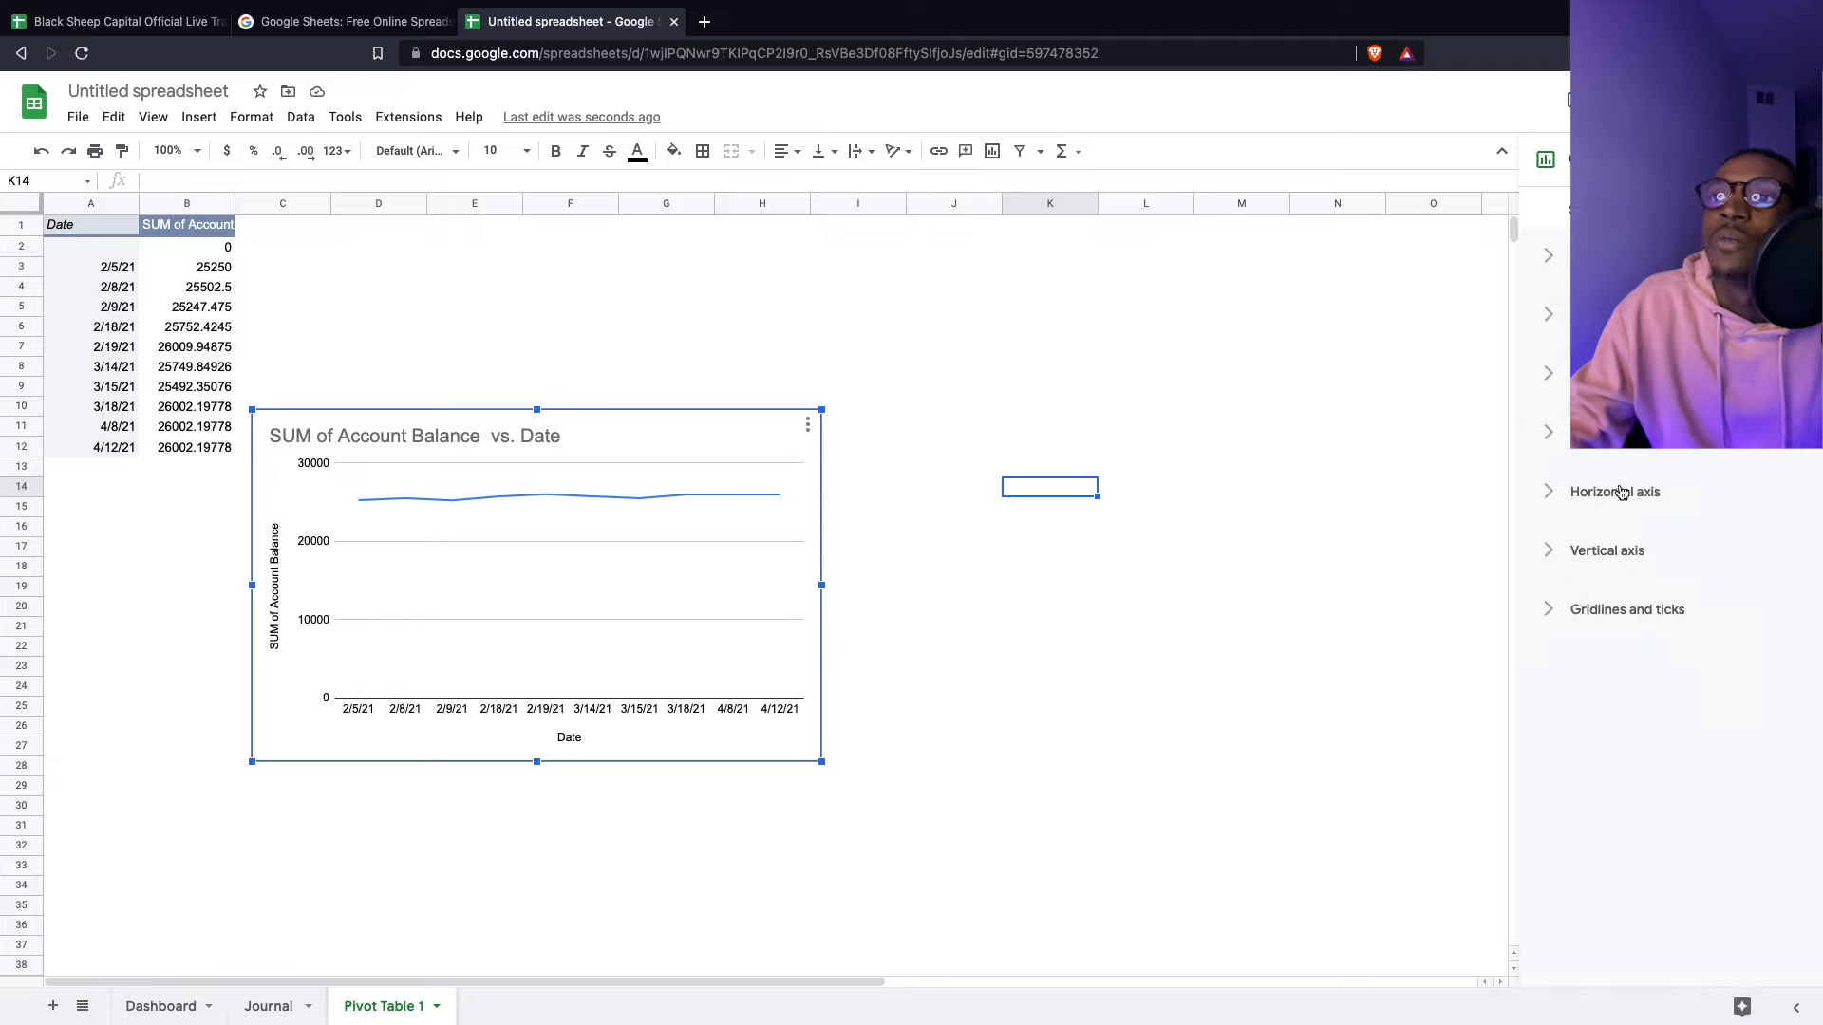
{"action": "left_click", "coordinate": [1597, 562]}
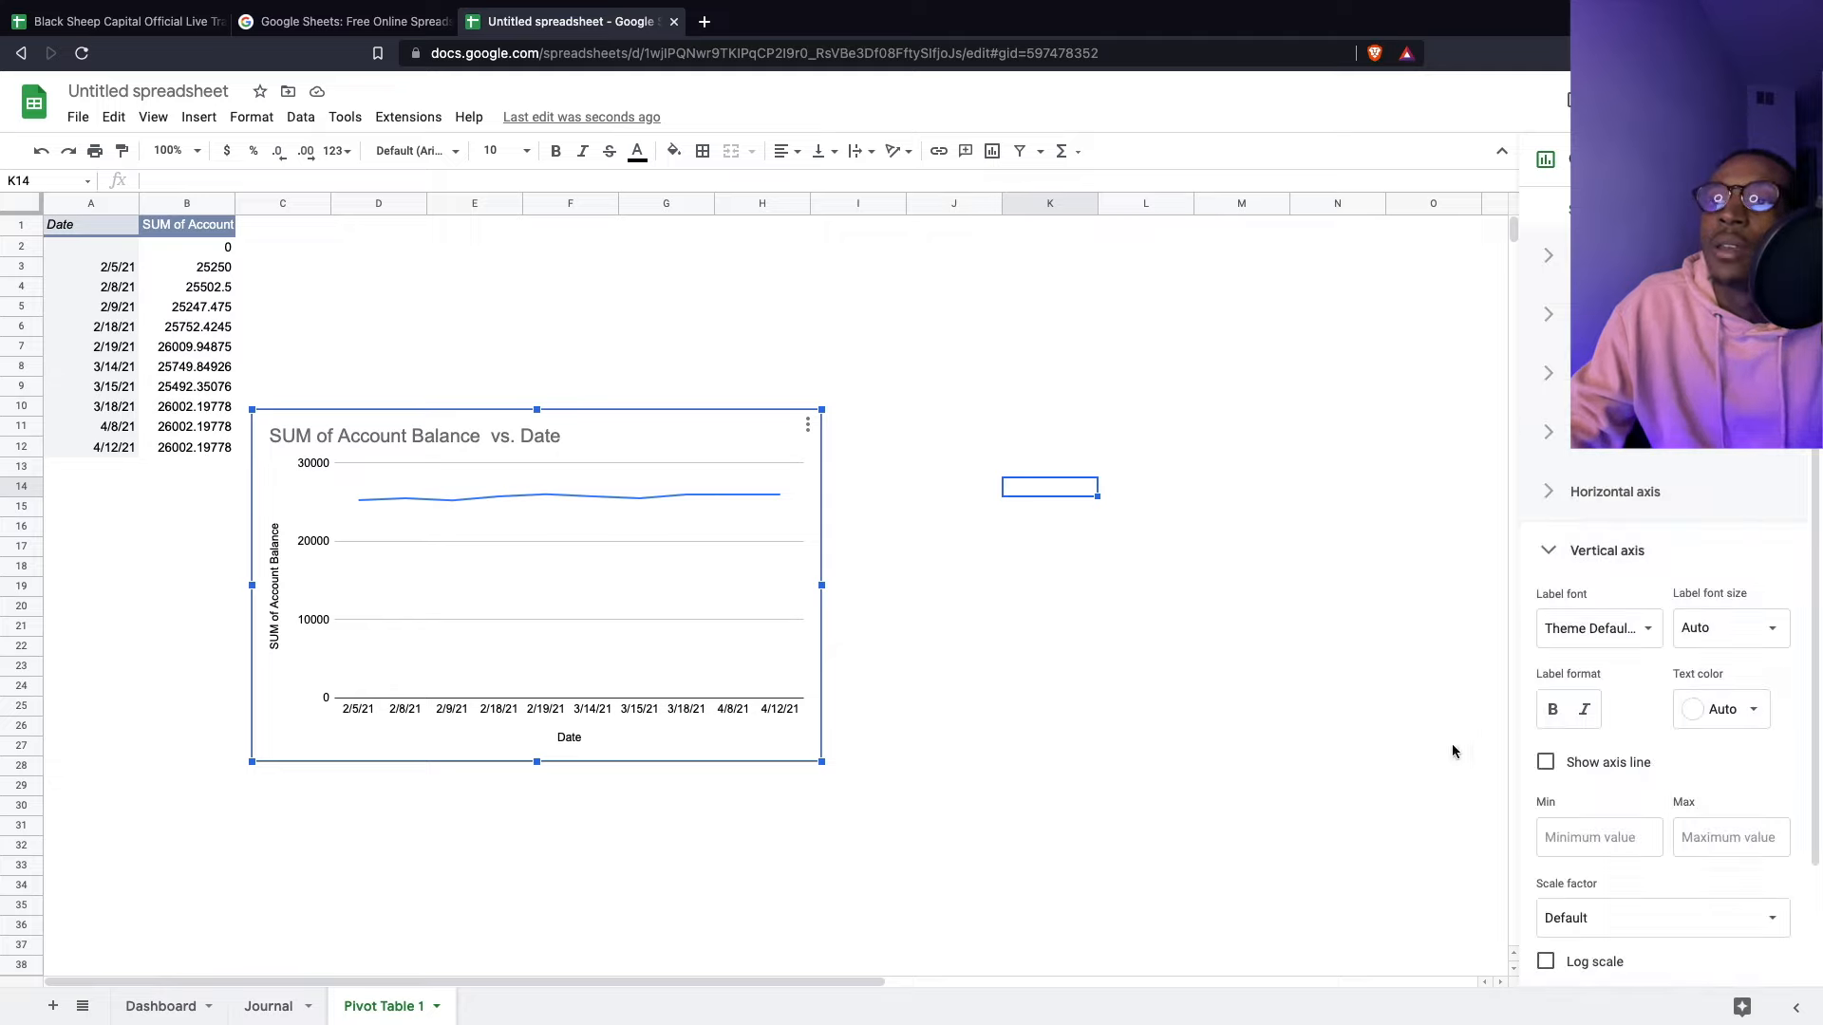
{"action": "scroll", "coordinate": [1639, 754], "scroll_direction": "down", "scroll_amount": 2}
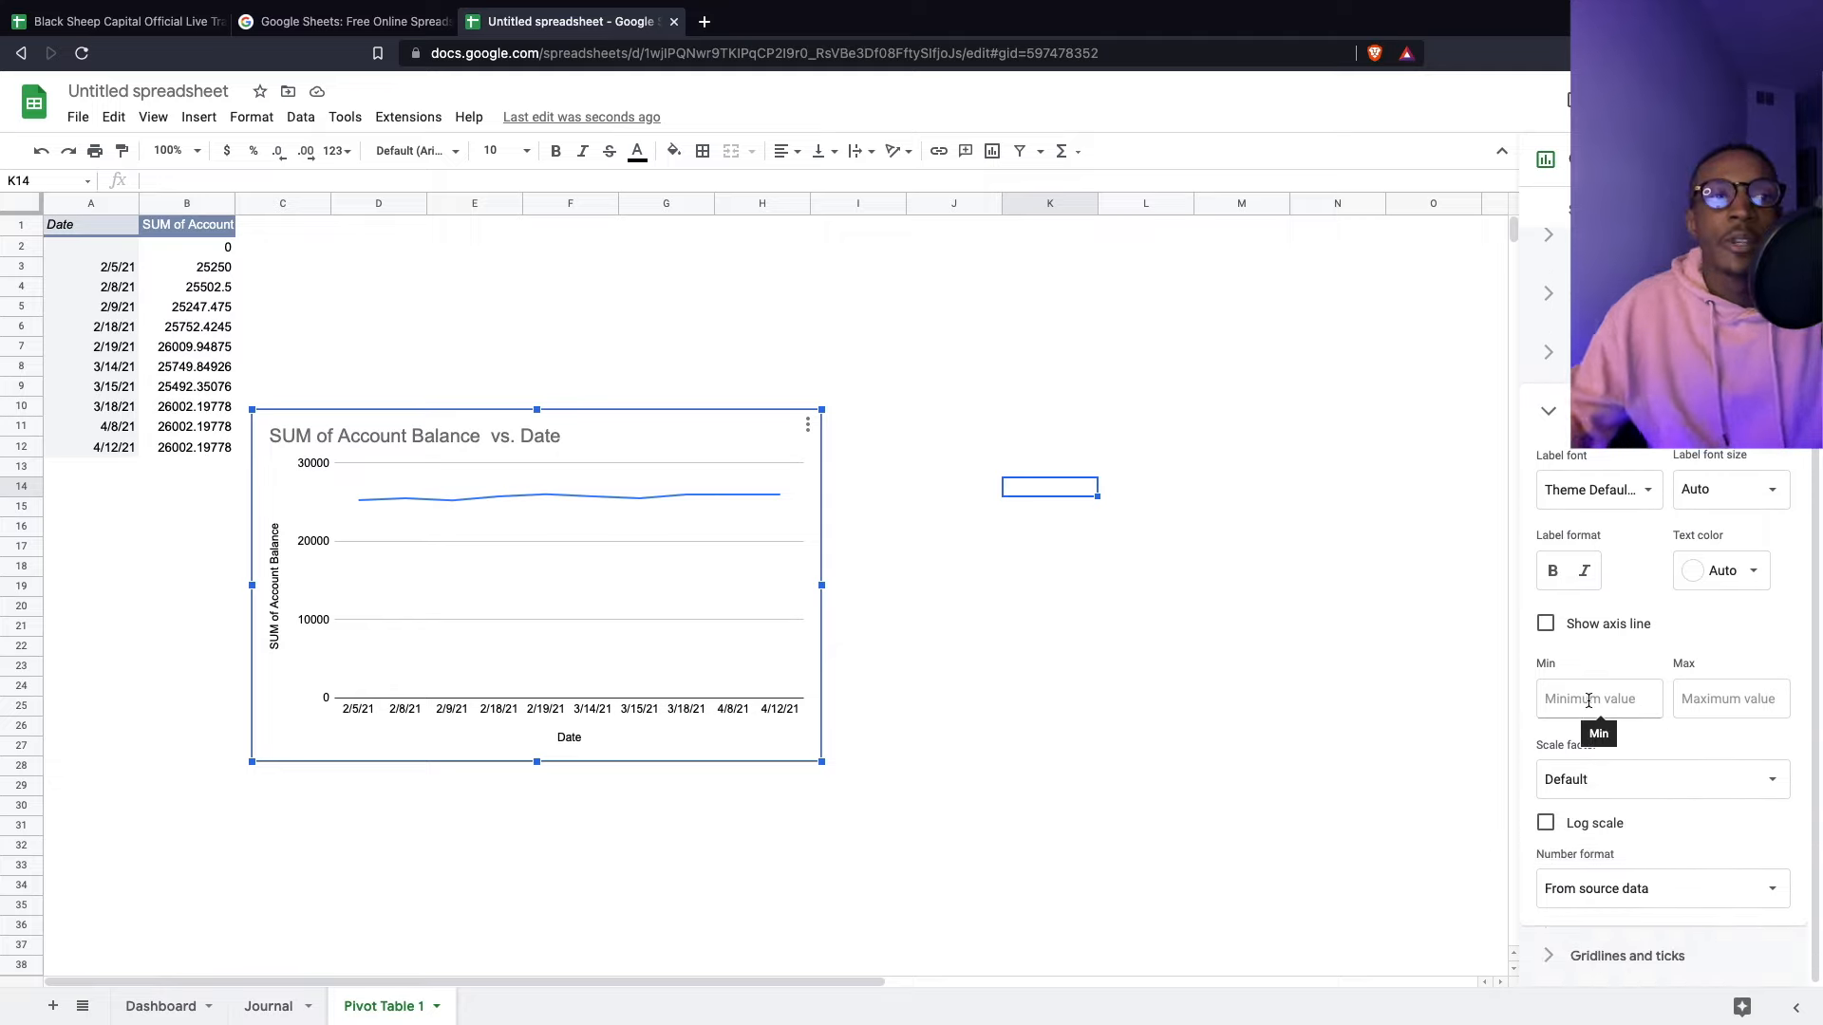
{"action": "left_click", "coordinate": [1589, 701]}
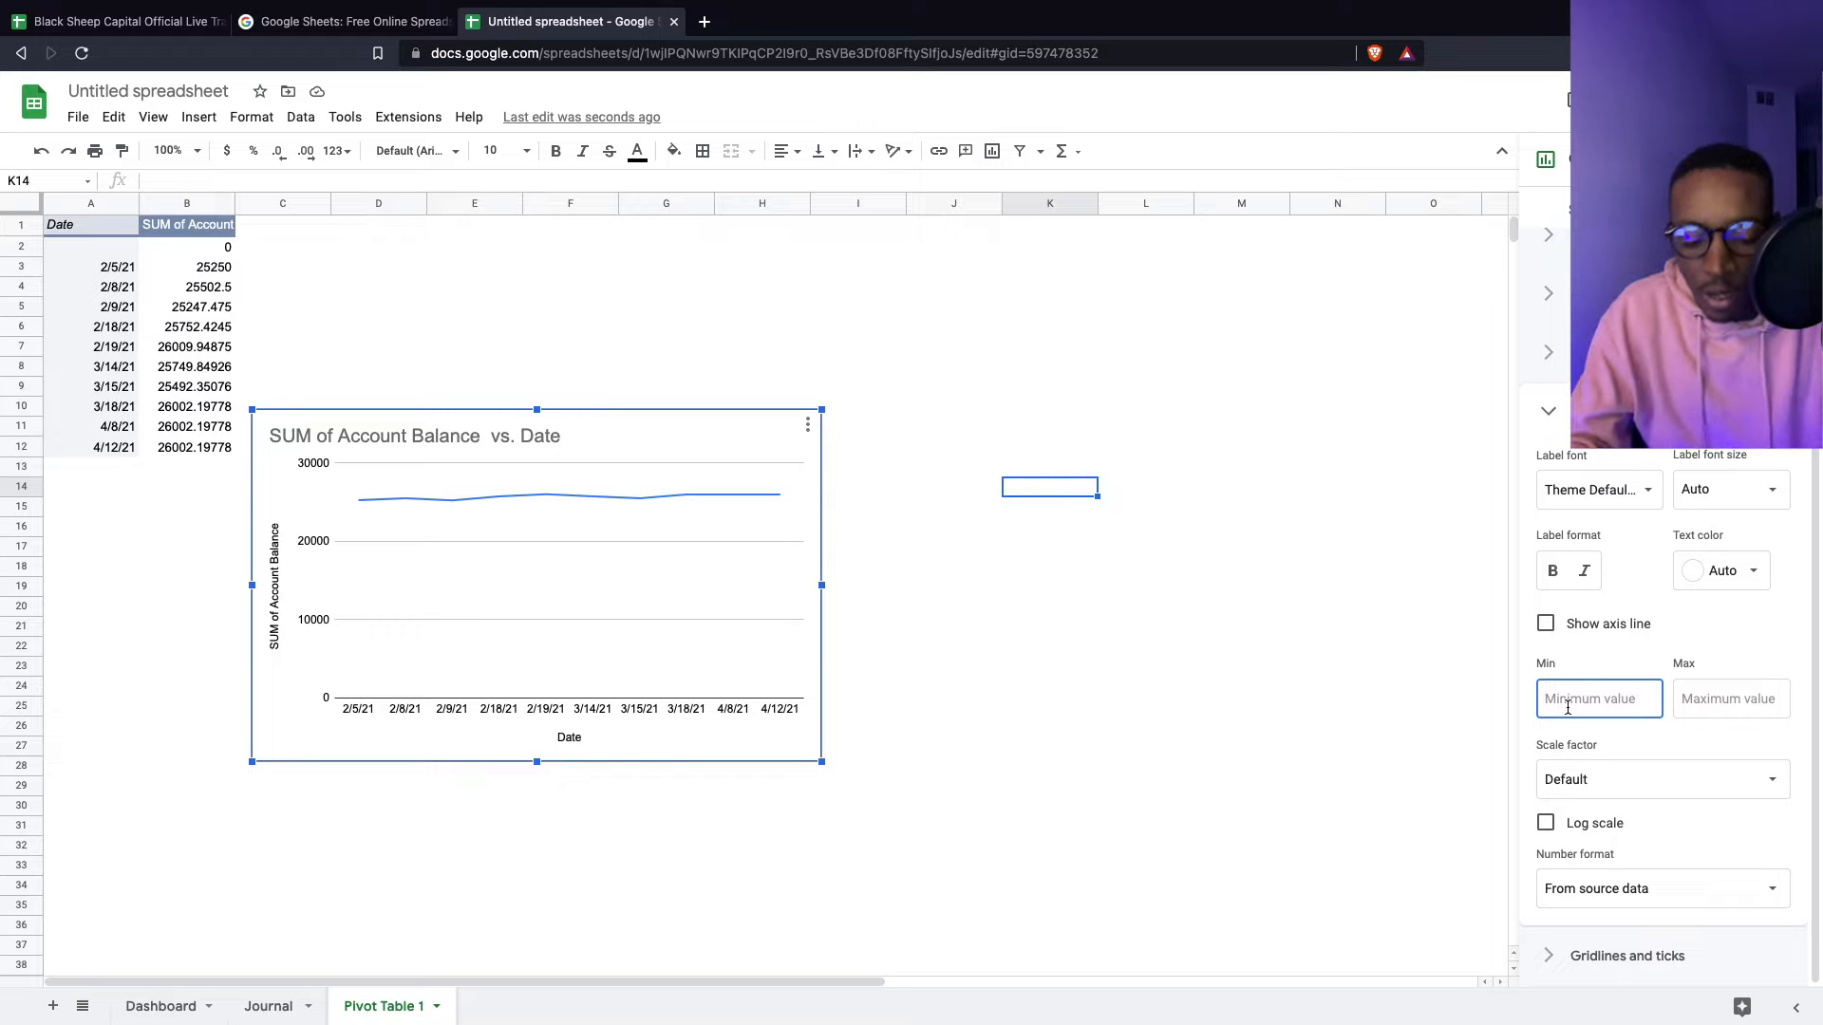
{"action": "type", "text": "25000"}
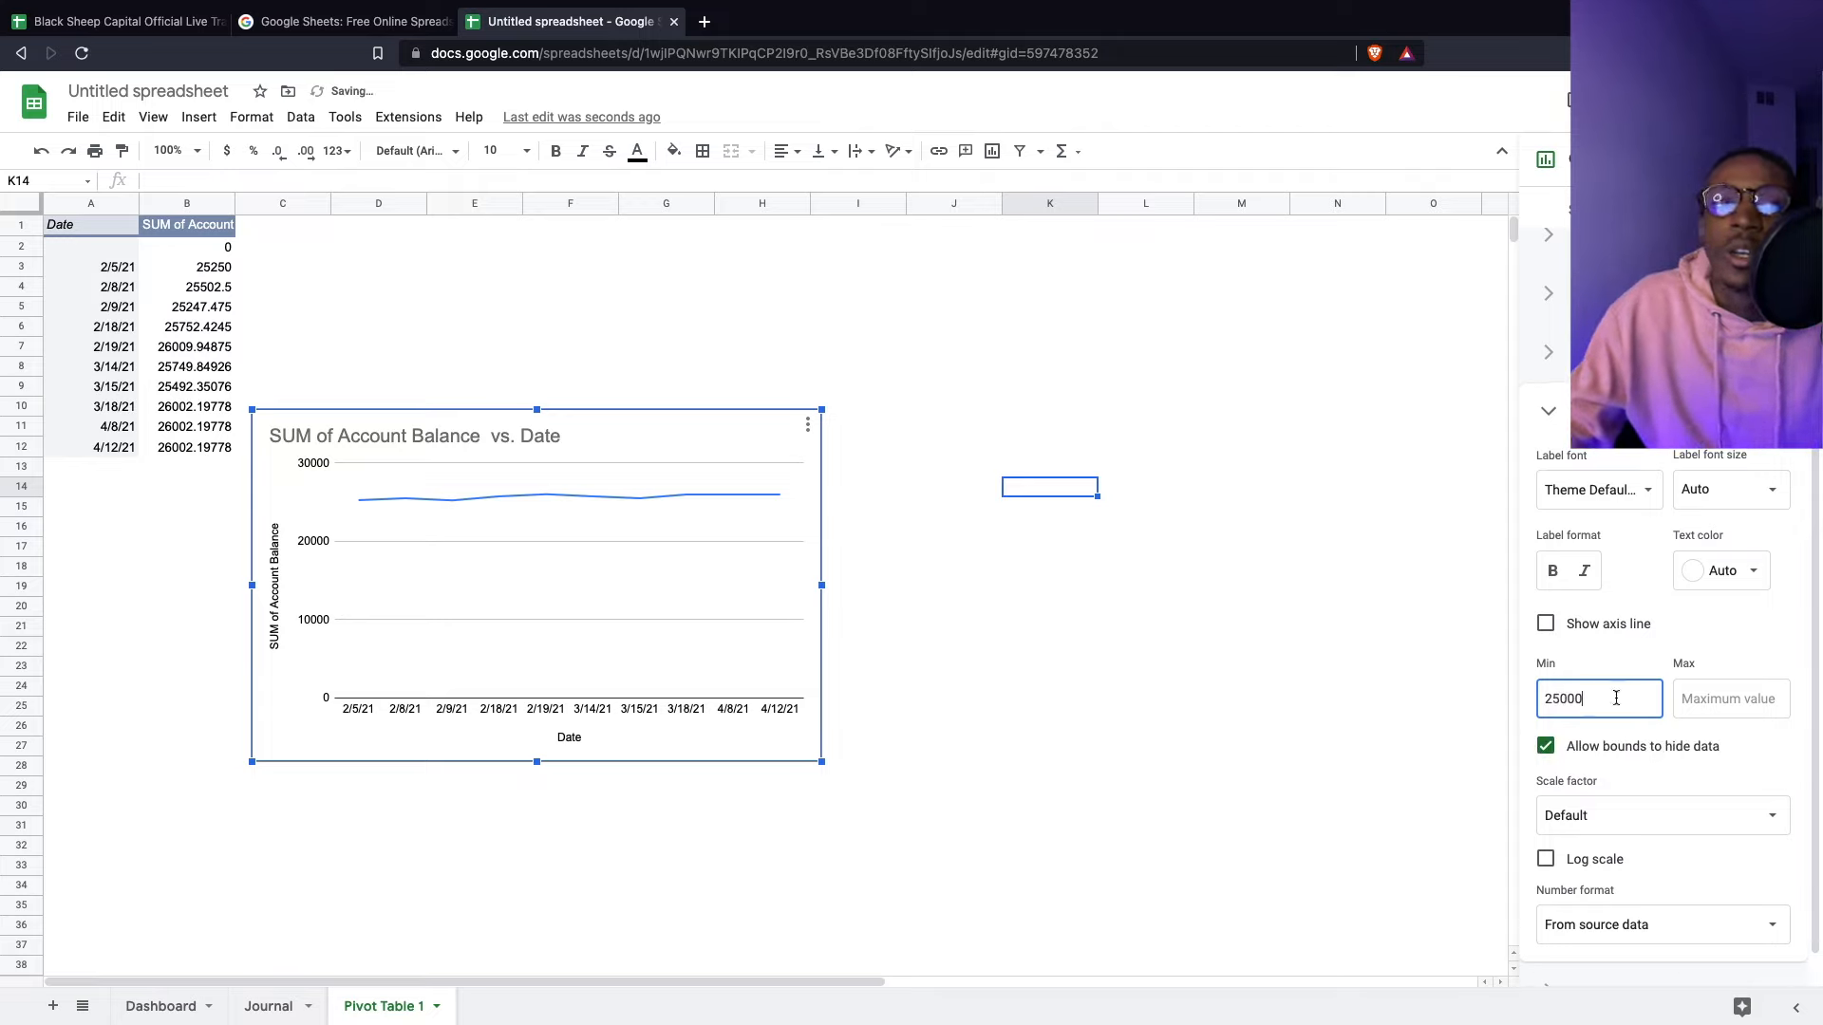
{"action": "left_click", "coordinate": [1708, 697]}
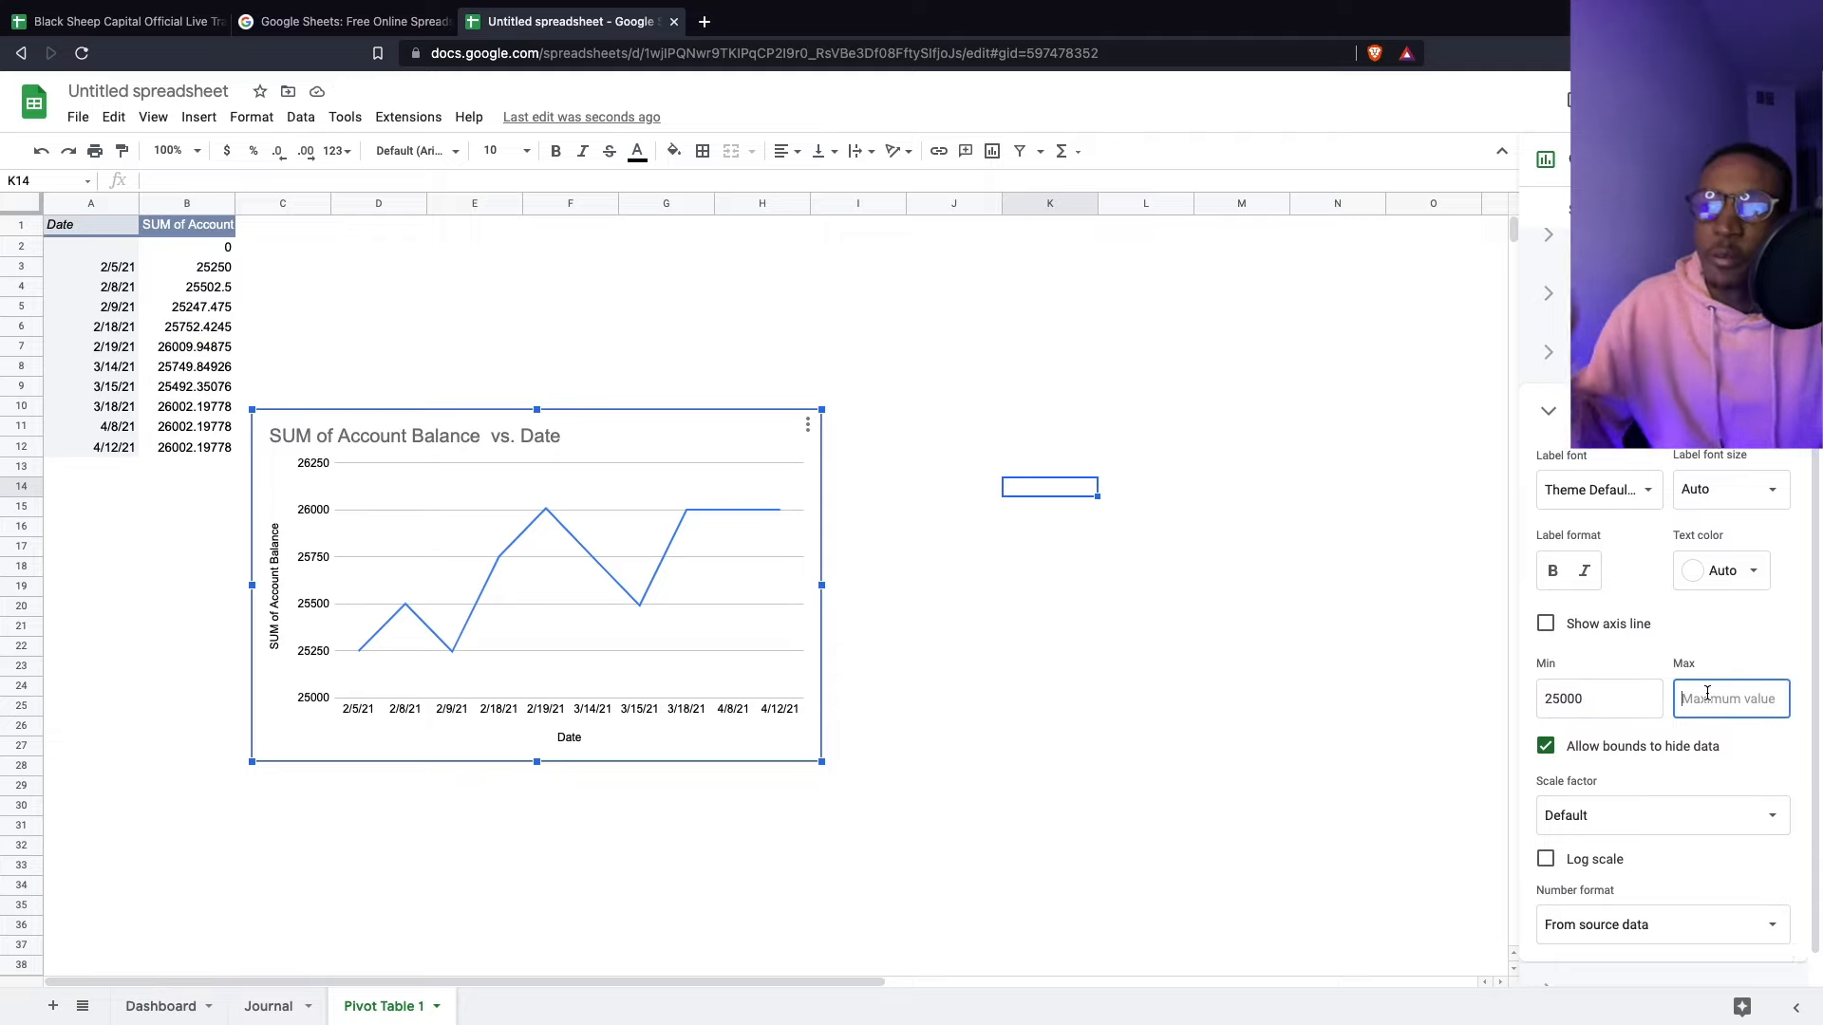
{"action": "type", "text": "27000"}
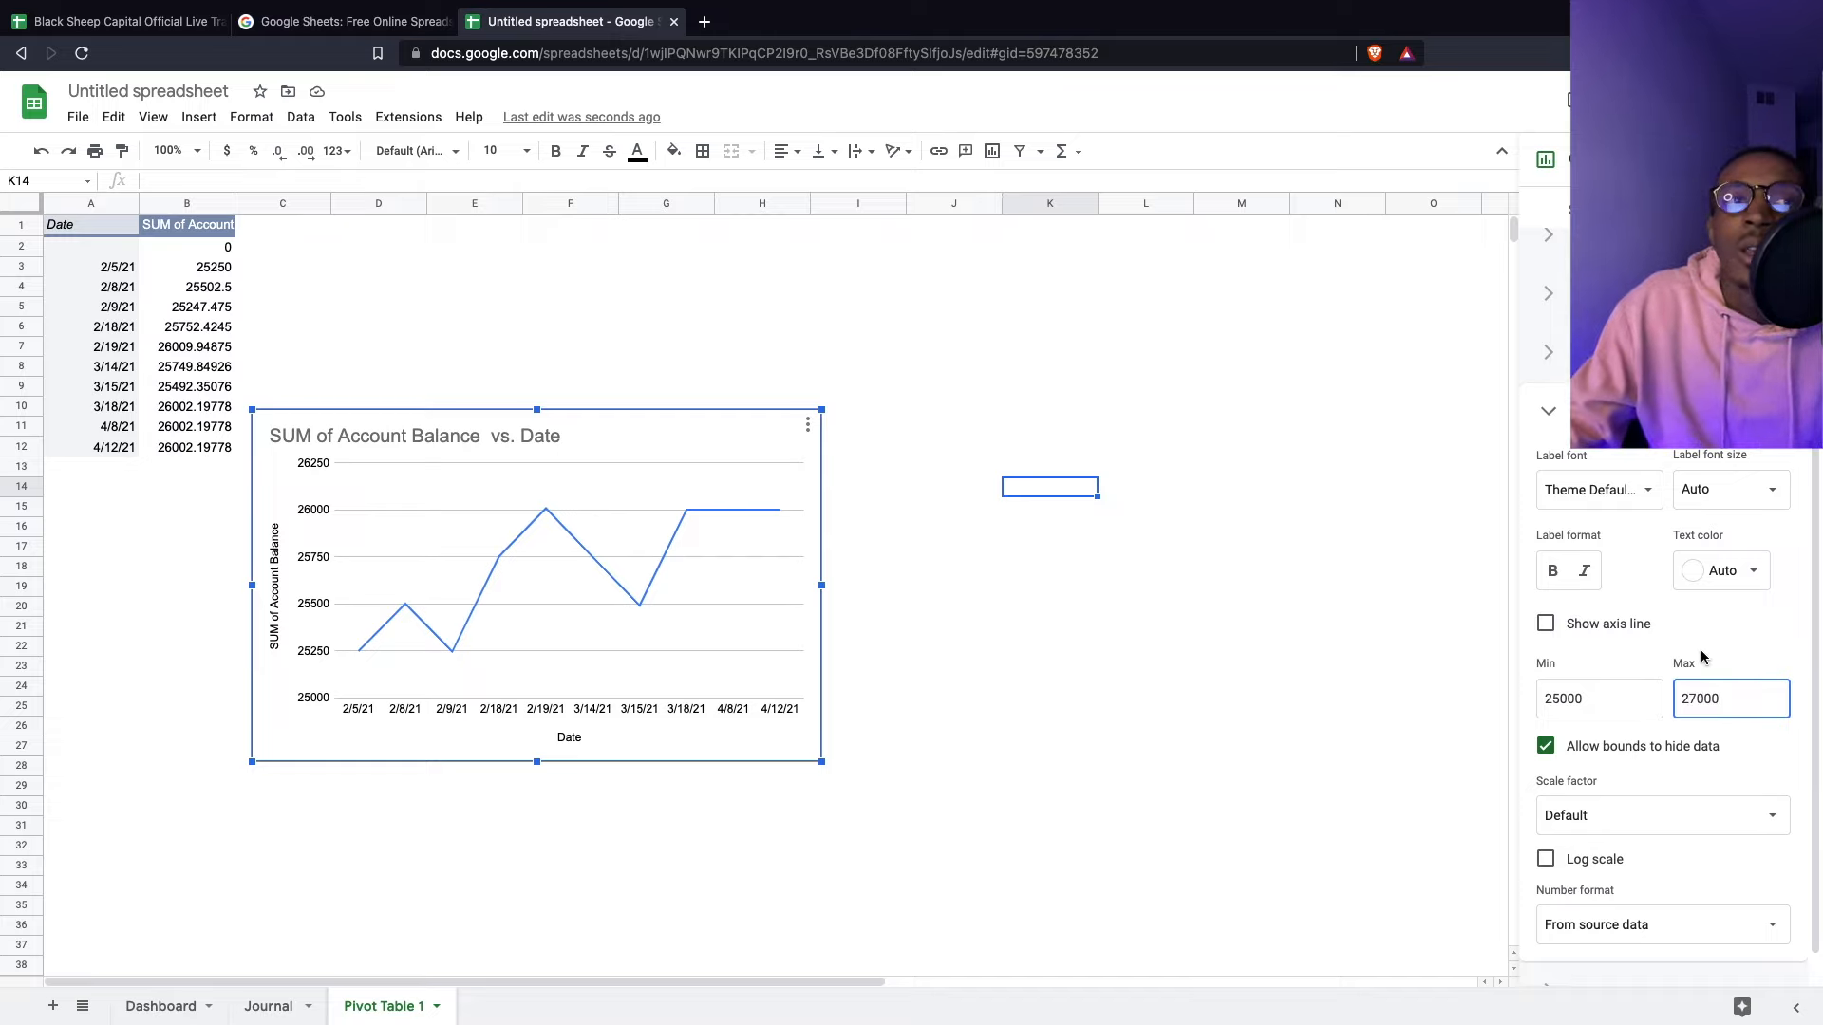
{"action": "left_click", "coordinate": [1686, 630]}
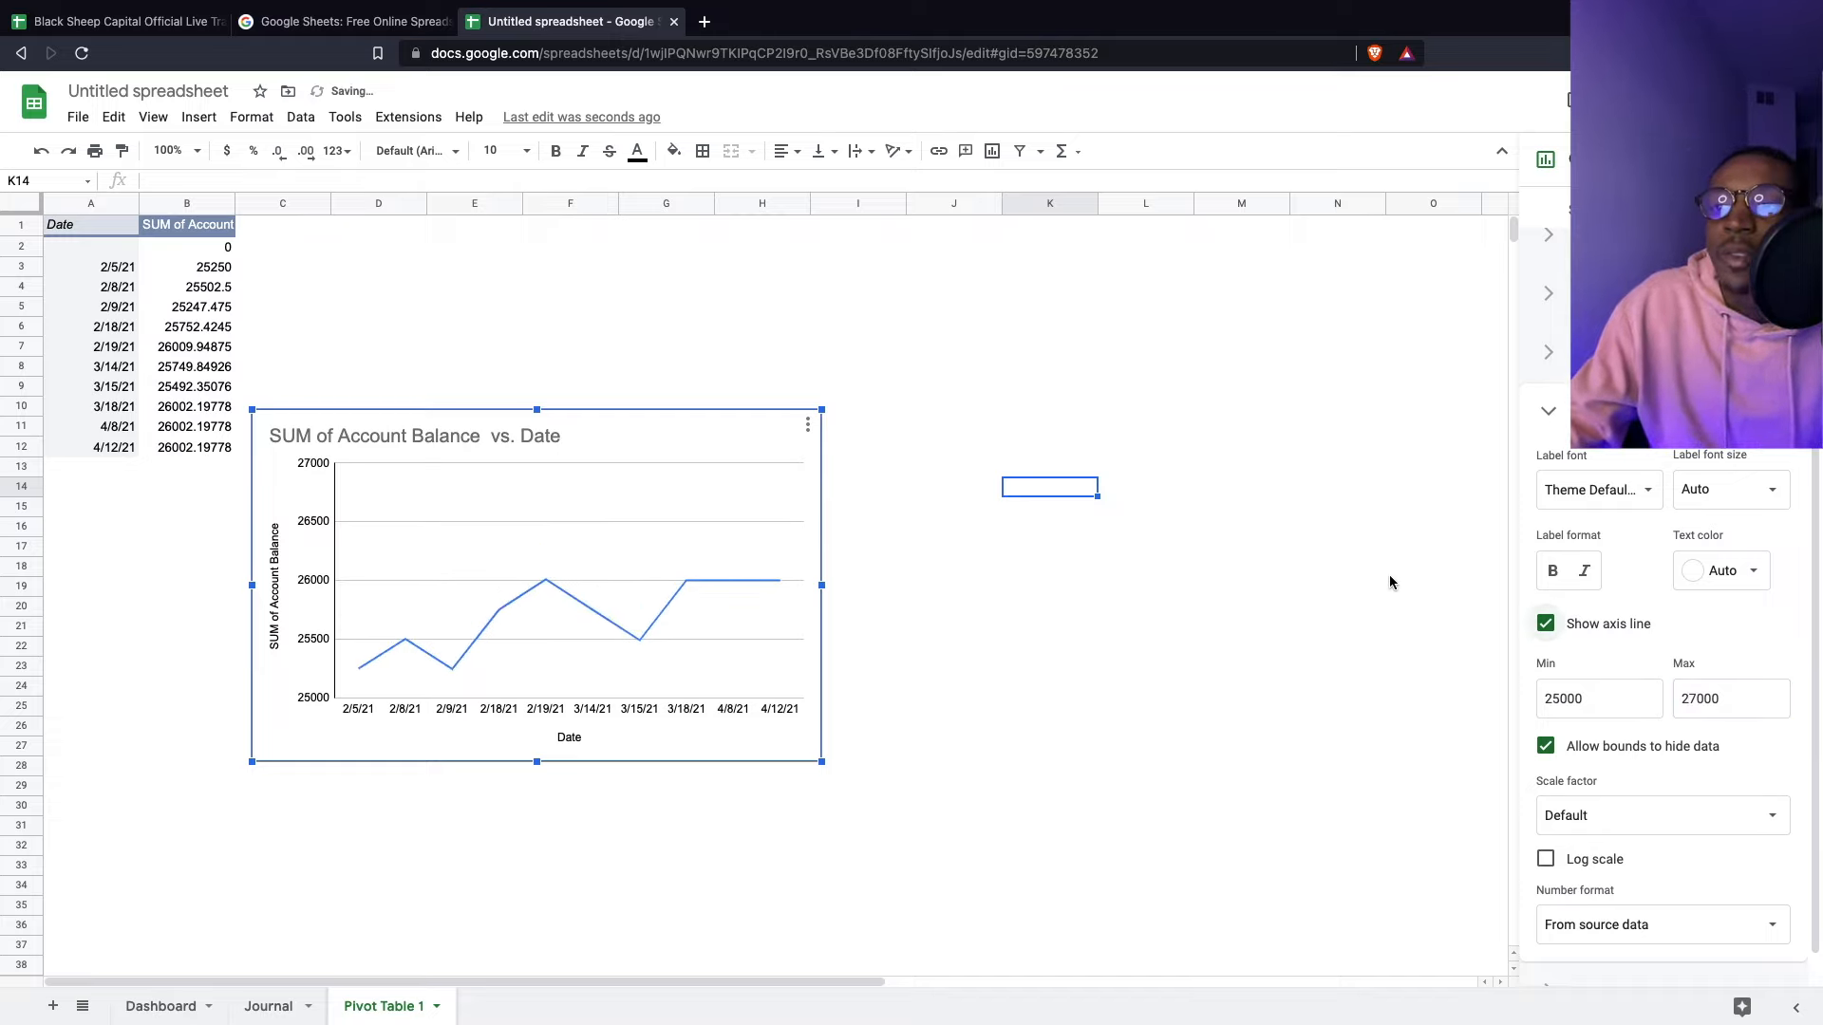
{"action": "scroll", "coordinate": [1614, 788], "scroll_direction": "down", "scroll_amount": 1}
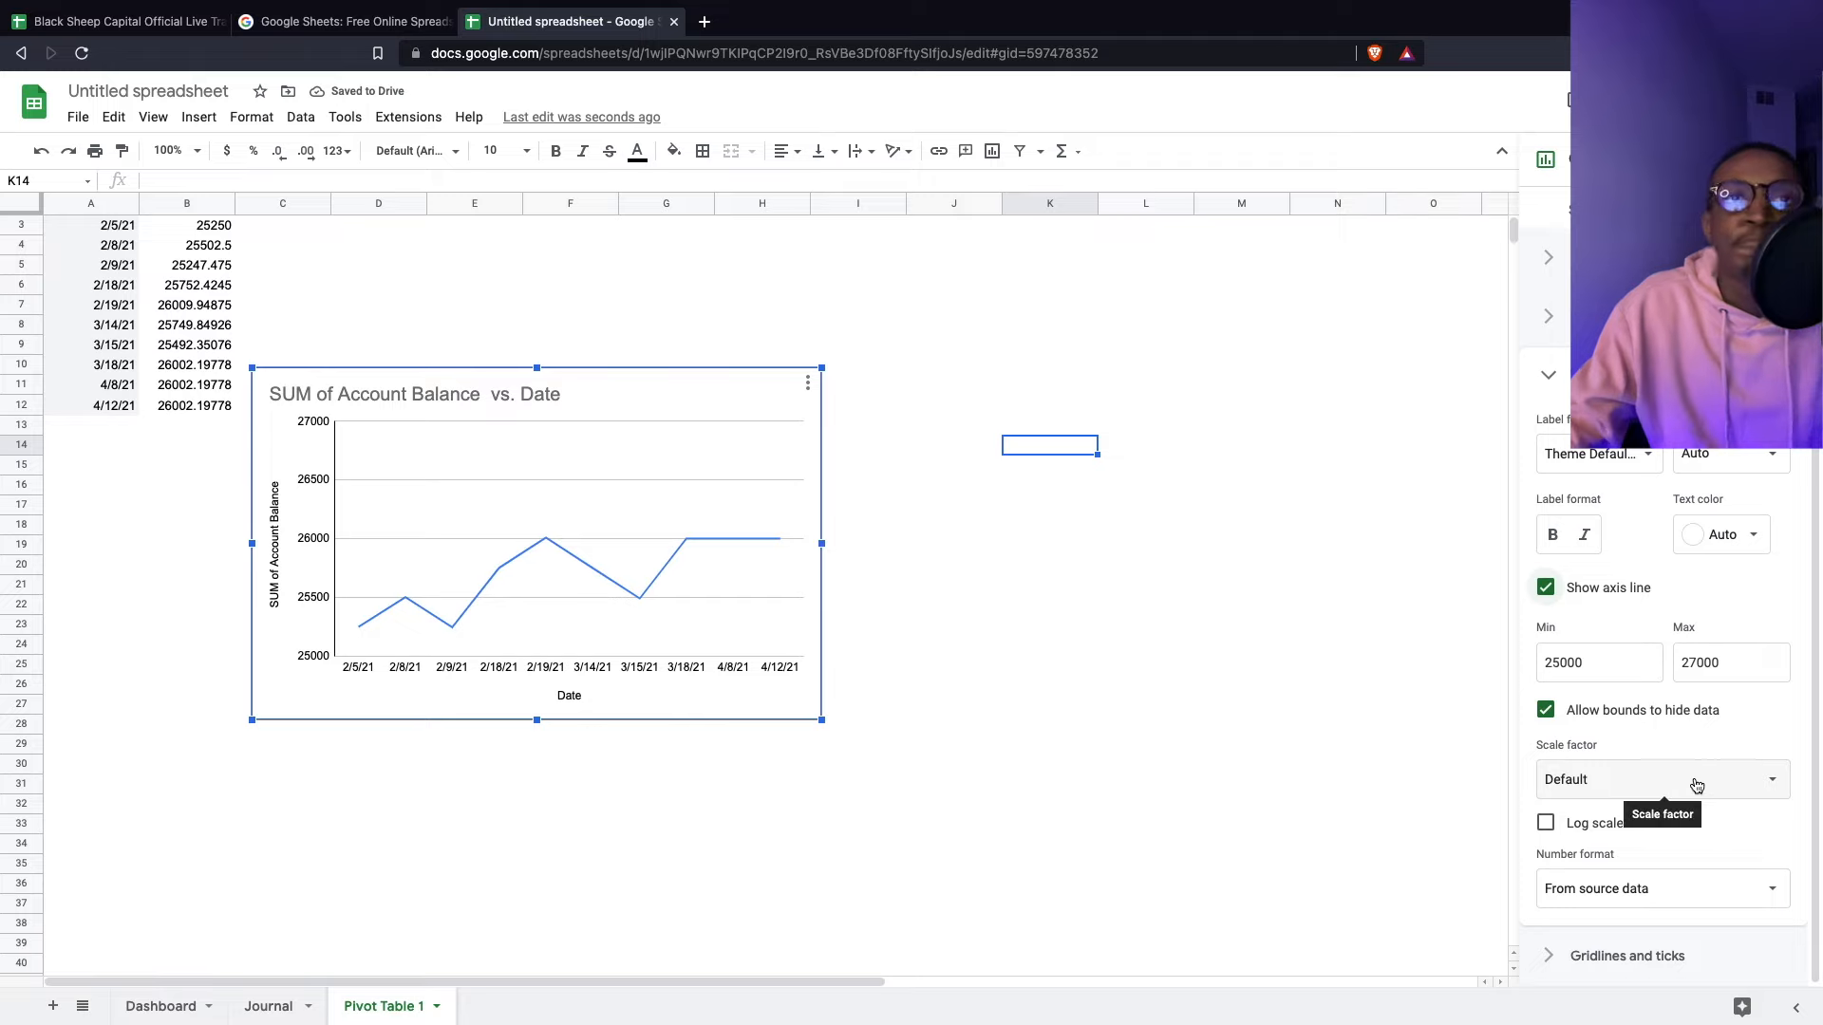
{"action": "scroll", "coordinate": [1695, 531], "scroll_direction": "up", "scroll_amount": 3}
{"action": "scroll", "coordinate": [1042, 477], "scroll_direction": "up", "scroll_amount": 1}
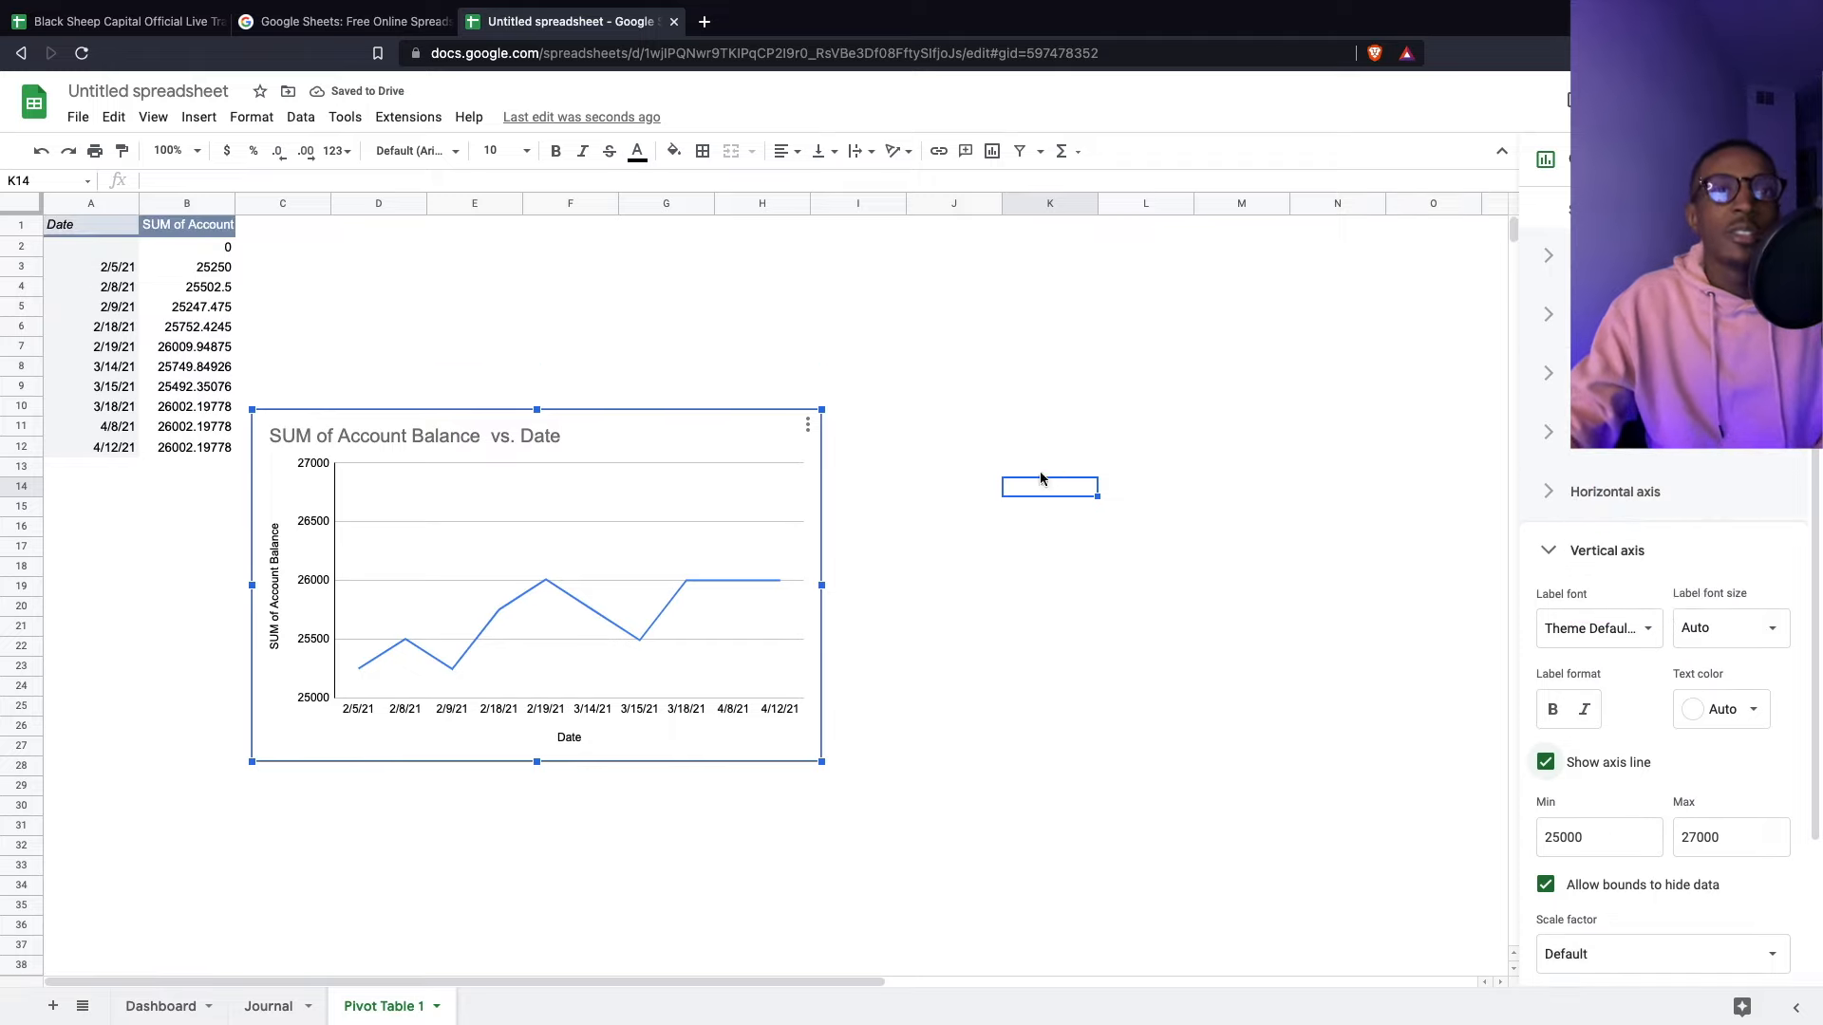
{"action": "left_click", "coordinate": [669, 326]}
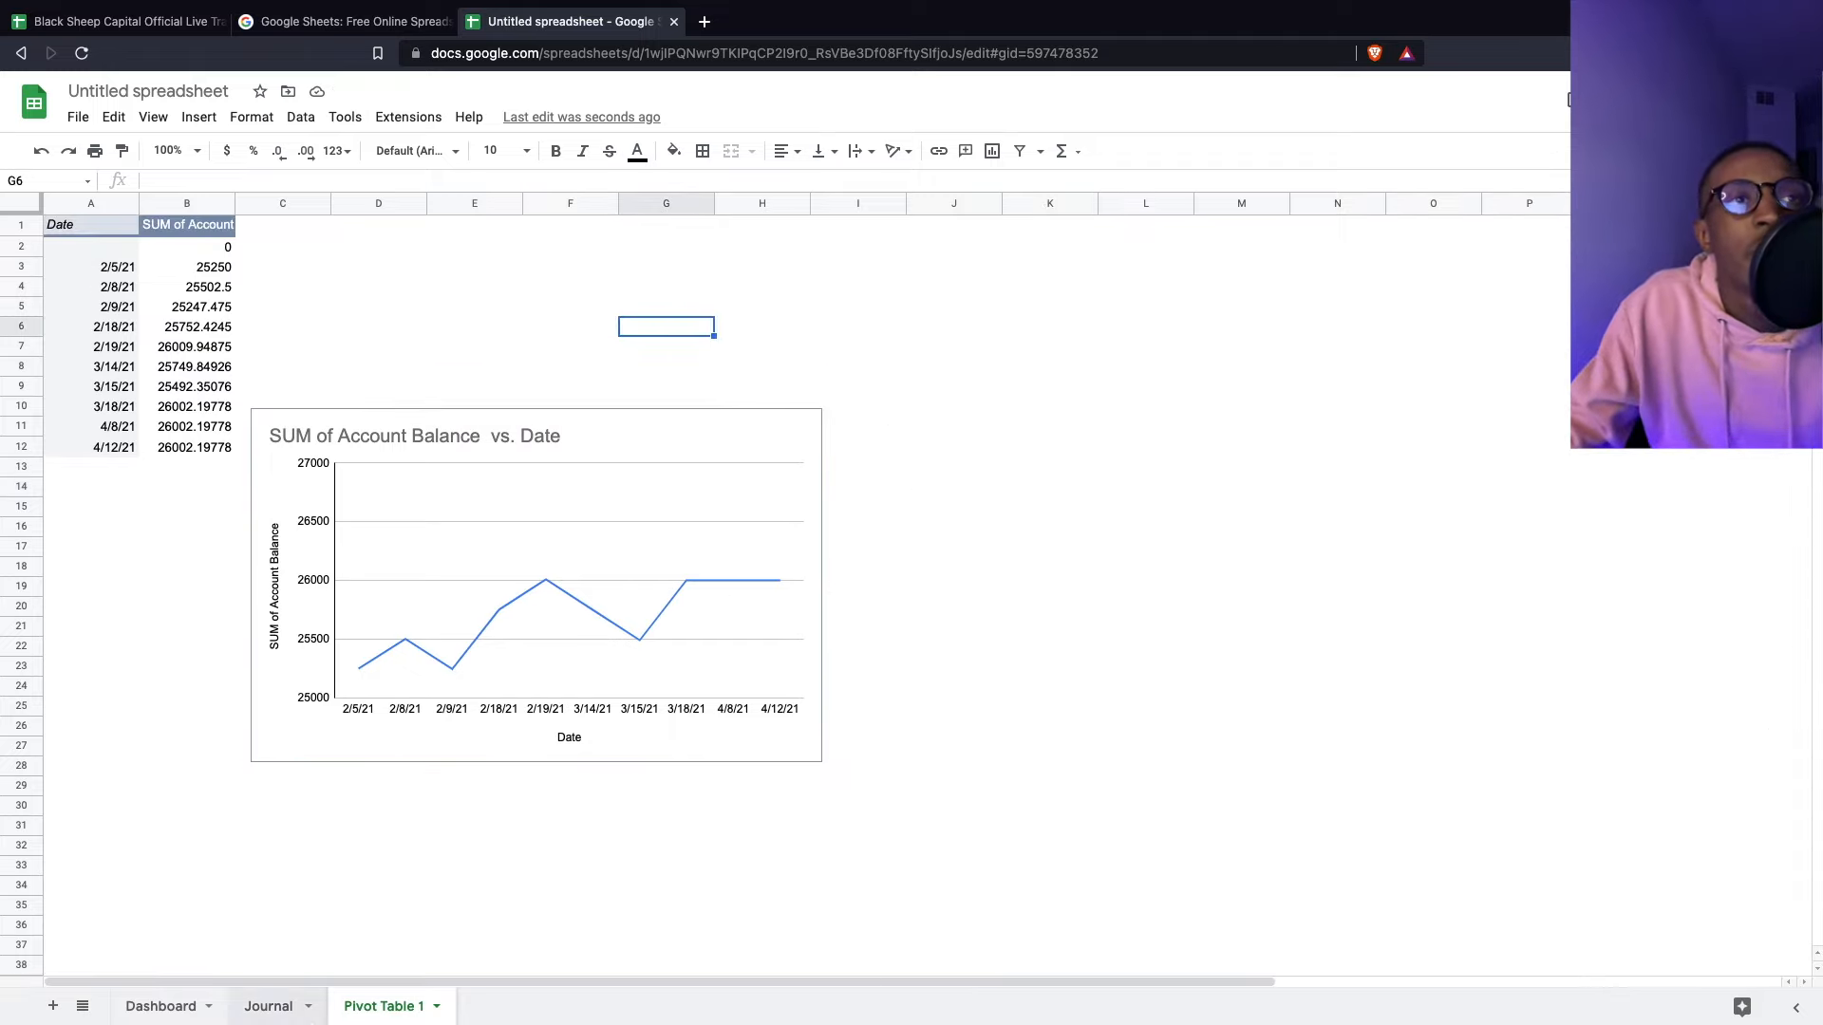
- Select the whole Journal sheet and create a pivot table on a new sheet, deleting a mistaken chart
{"action": "left_click", "coordinate": [266, 1006]}
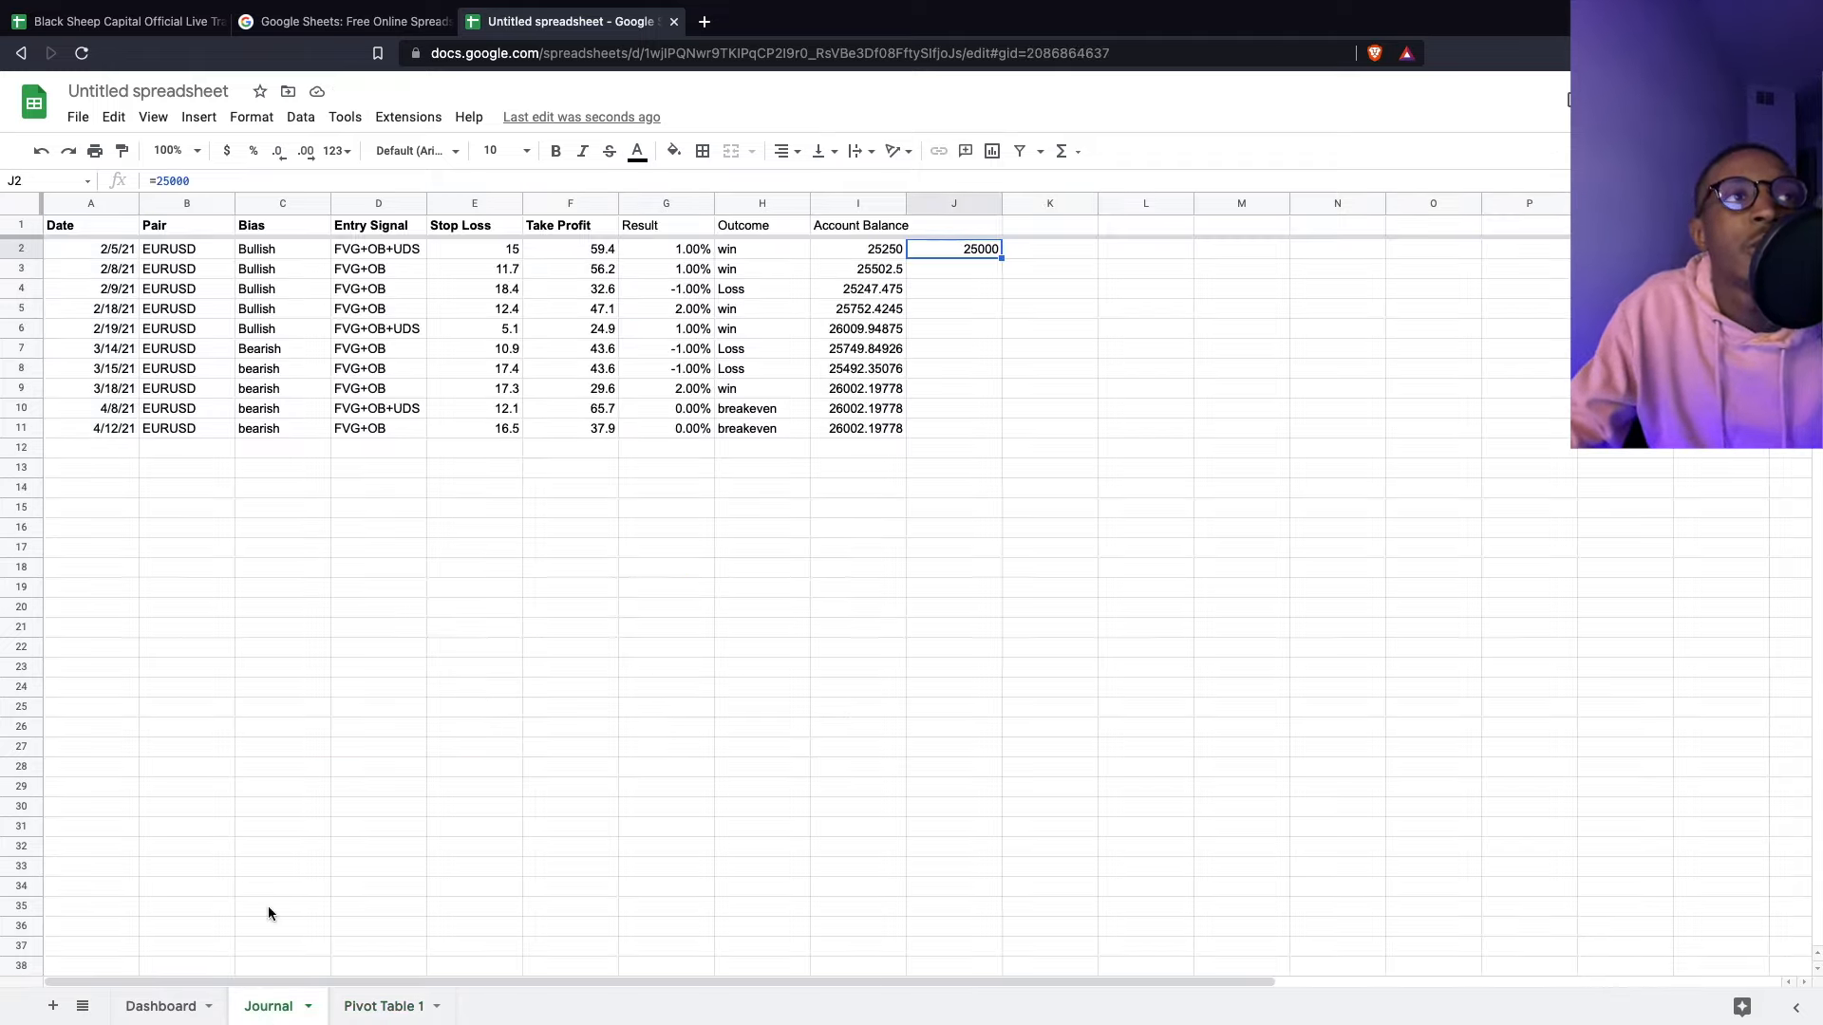
{"action": "left_click", "coordinate": [31, 209]}
{"action": "left_click", "coordinate": [199, 117]}
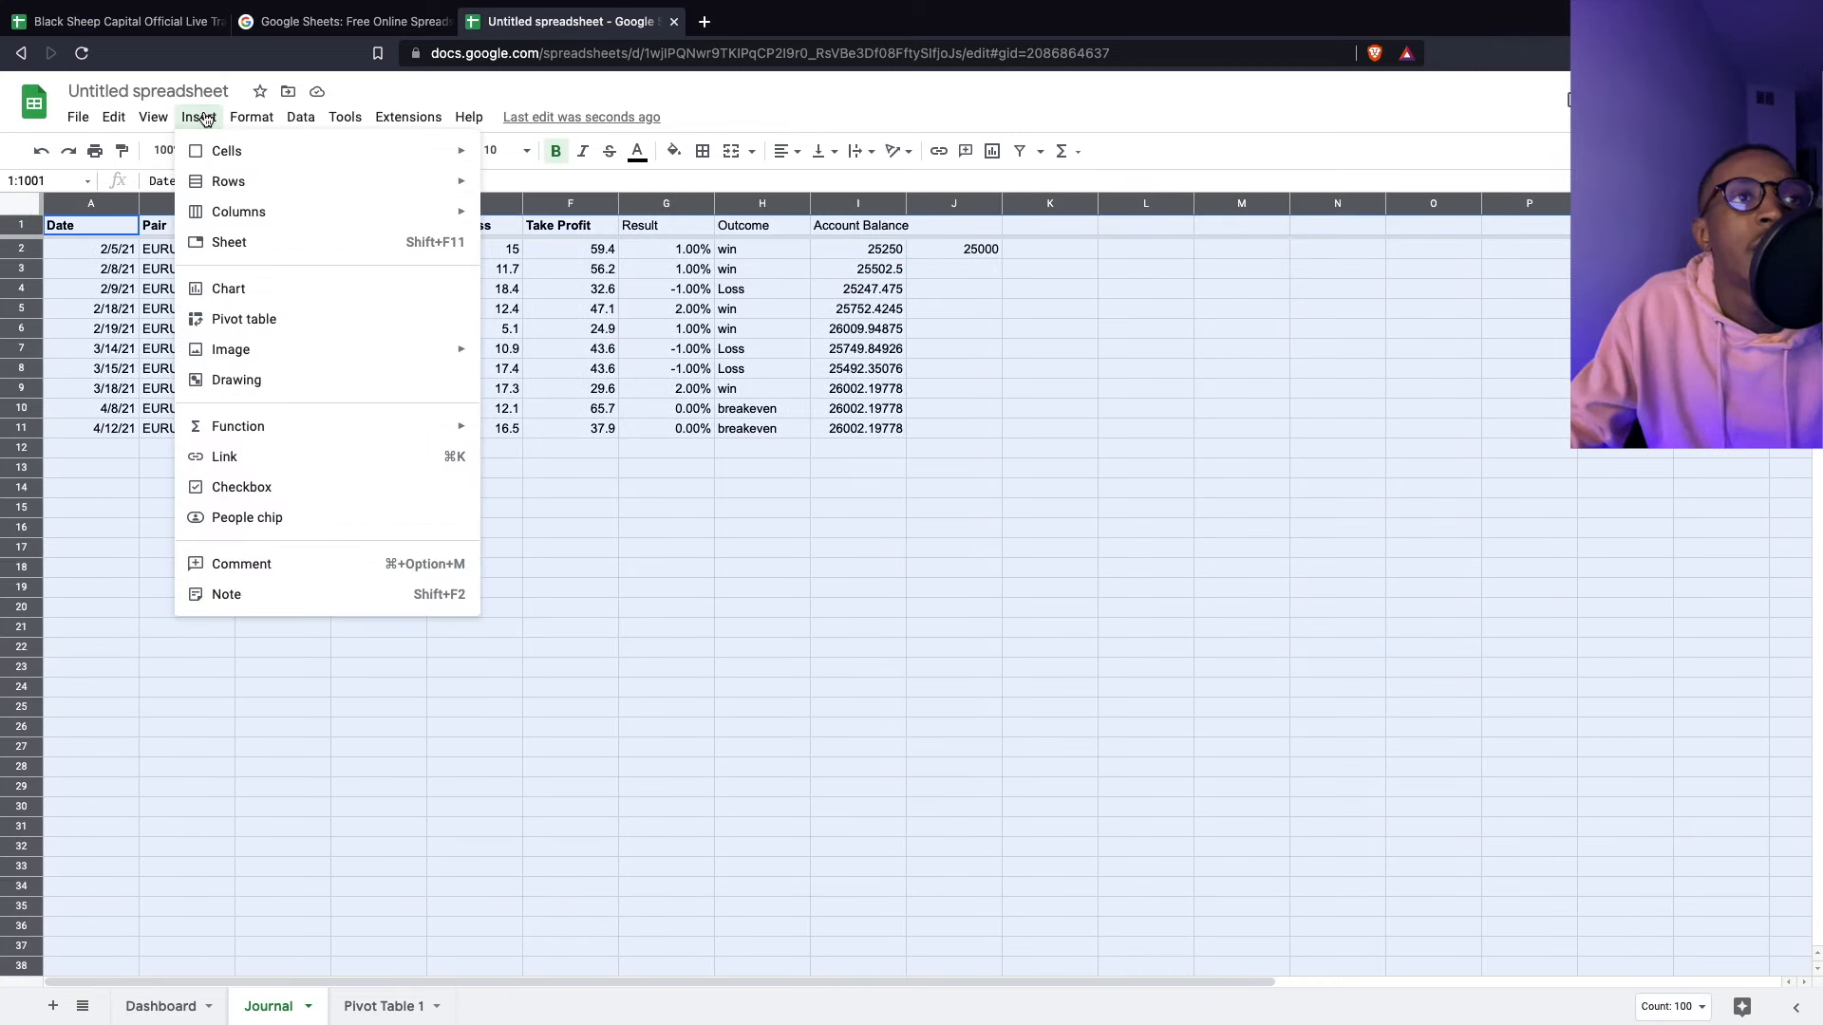
{"action": "left_click", "coordinate": [285, 298]}
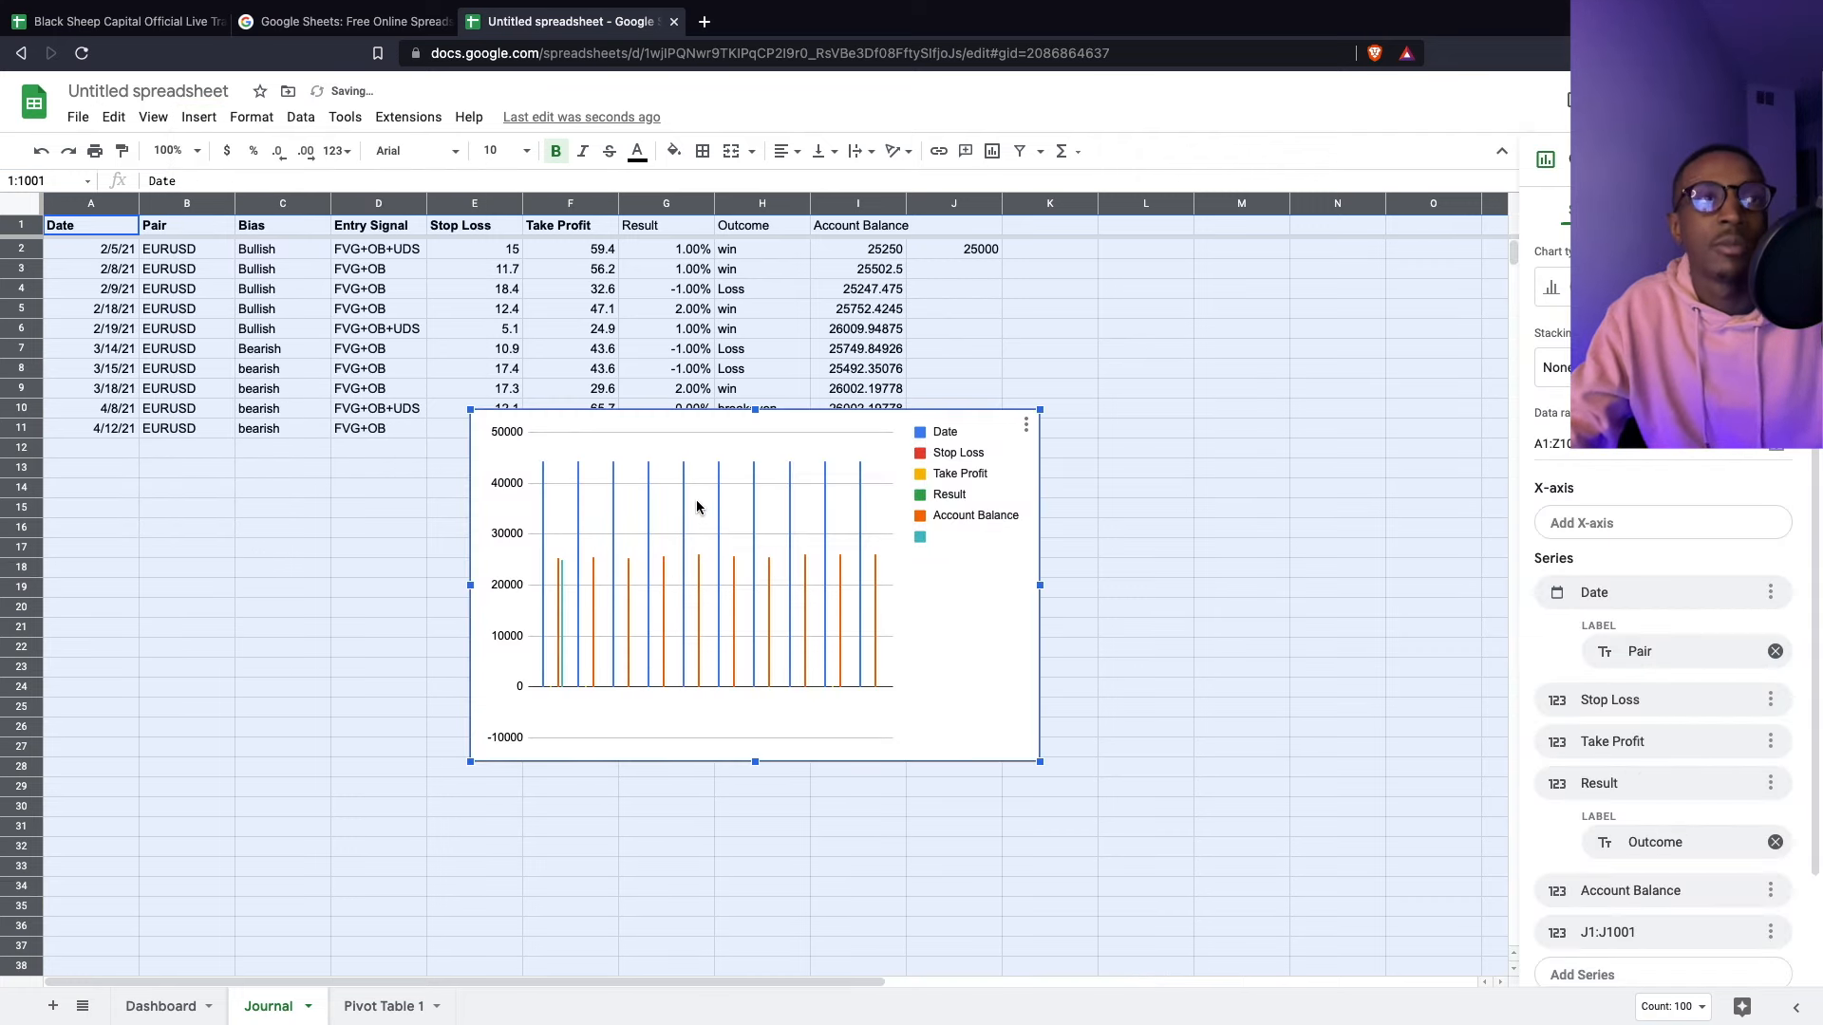
{"action": "key", "text": "Delete"}
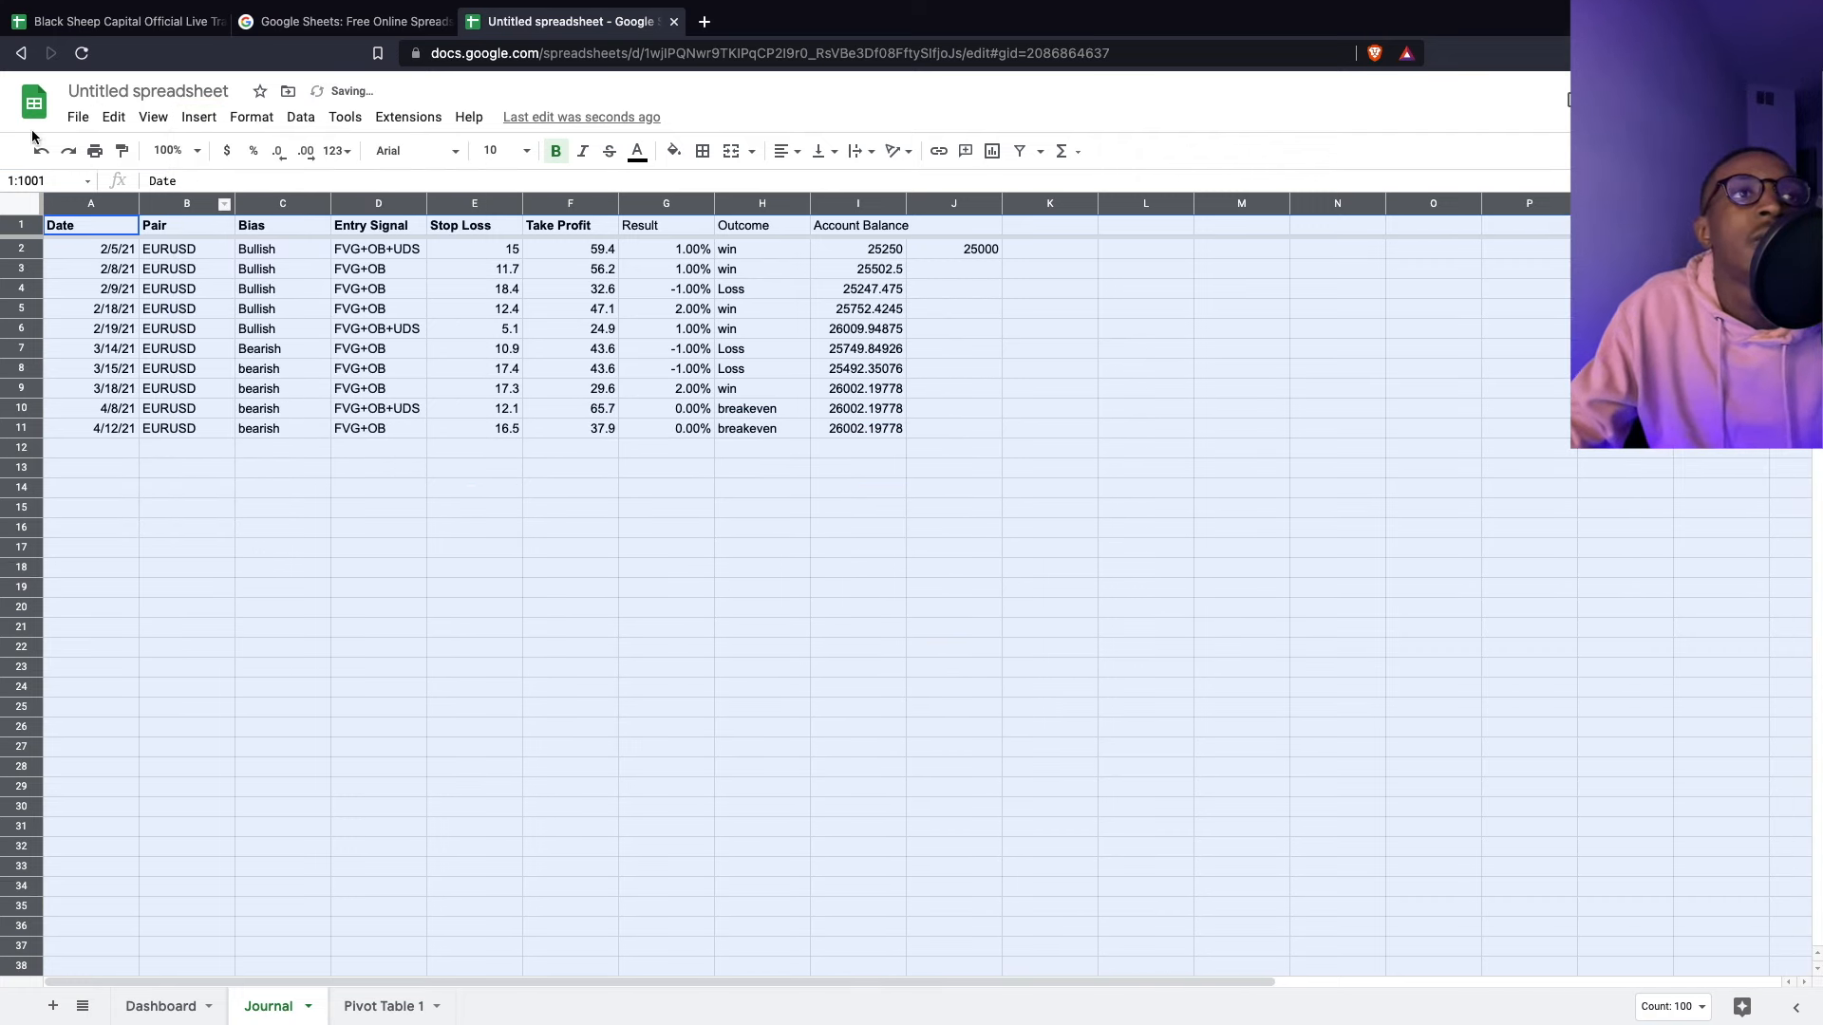
{"action": "left_click", "coordinate": [199, 117]}
{"action": "left_click", "coordinate": [280, 319]}
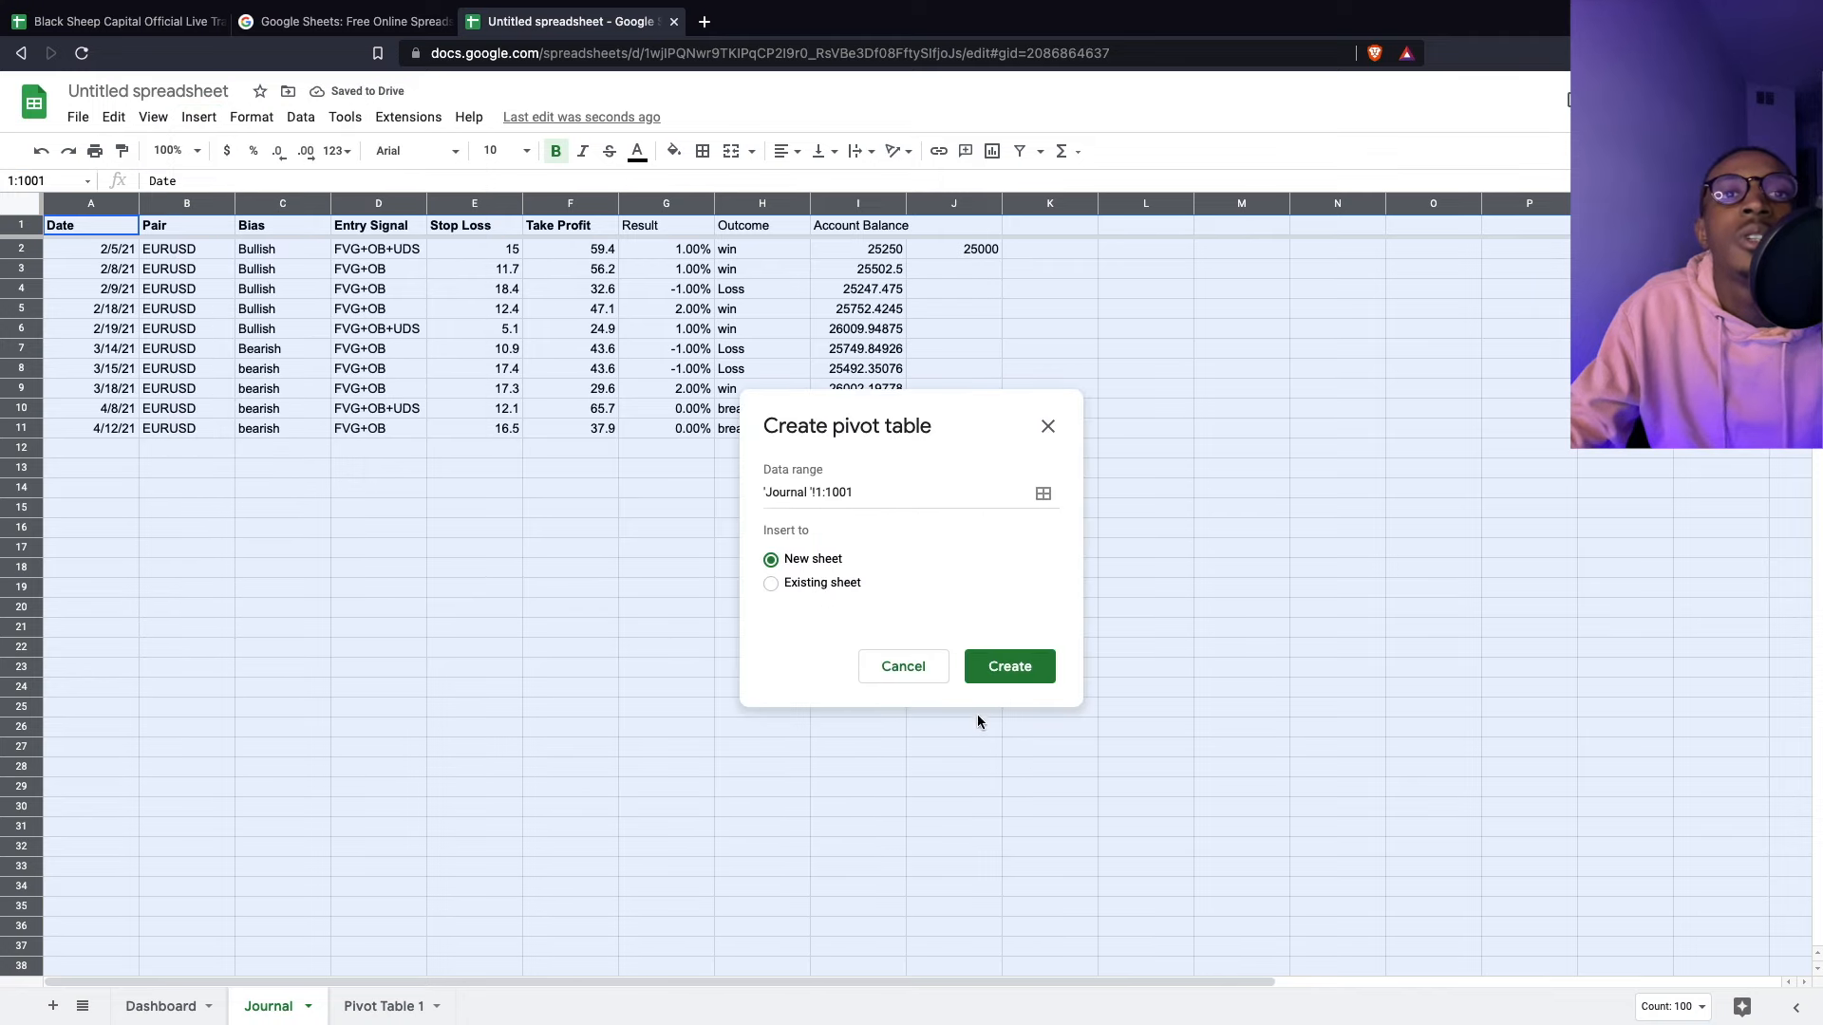
{"action": "left_click", "coordinate": [1012, 667]}
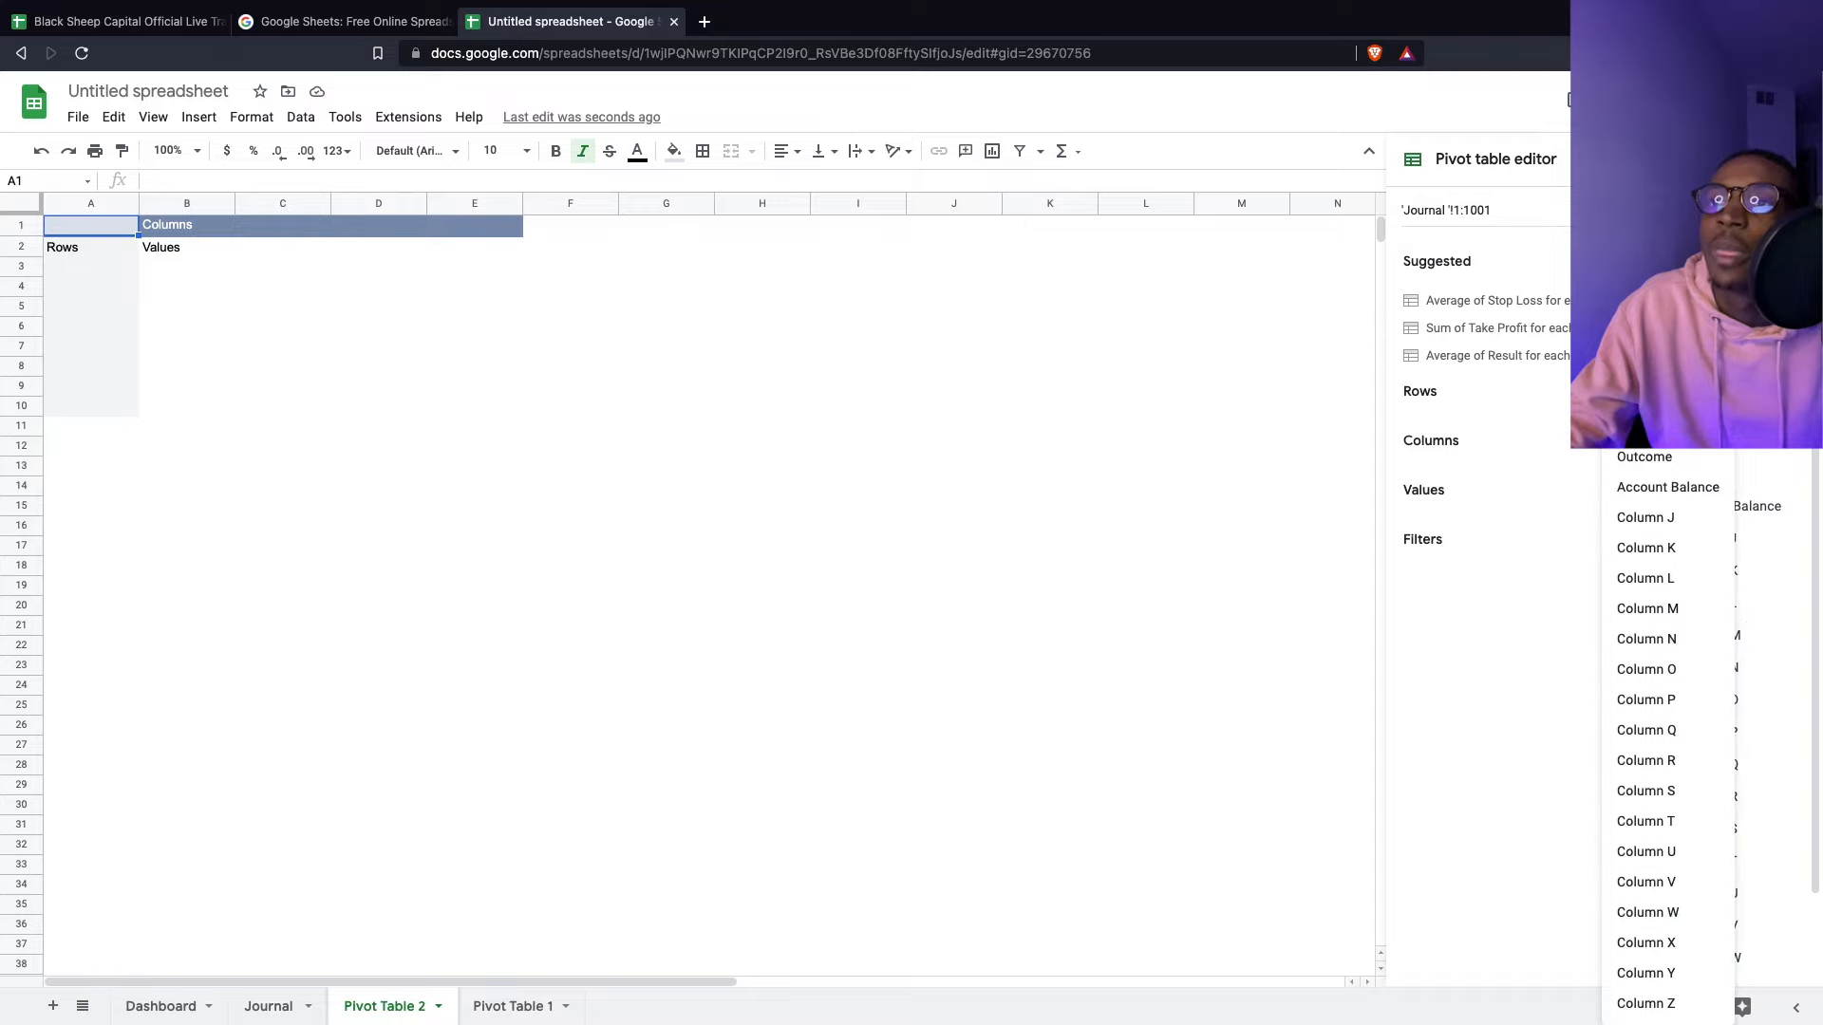
- Set Entry Signal as pivot rows and summed Account Balance as values, removing Column K
{"action": "left_click", "coordinate": [1653, 336]}
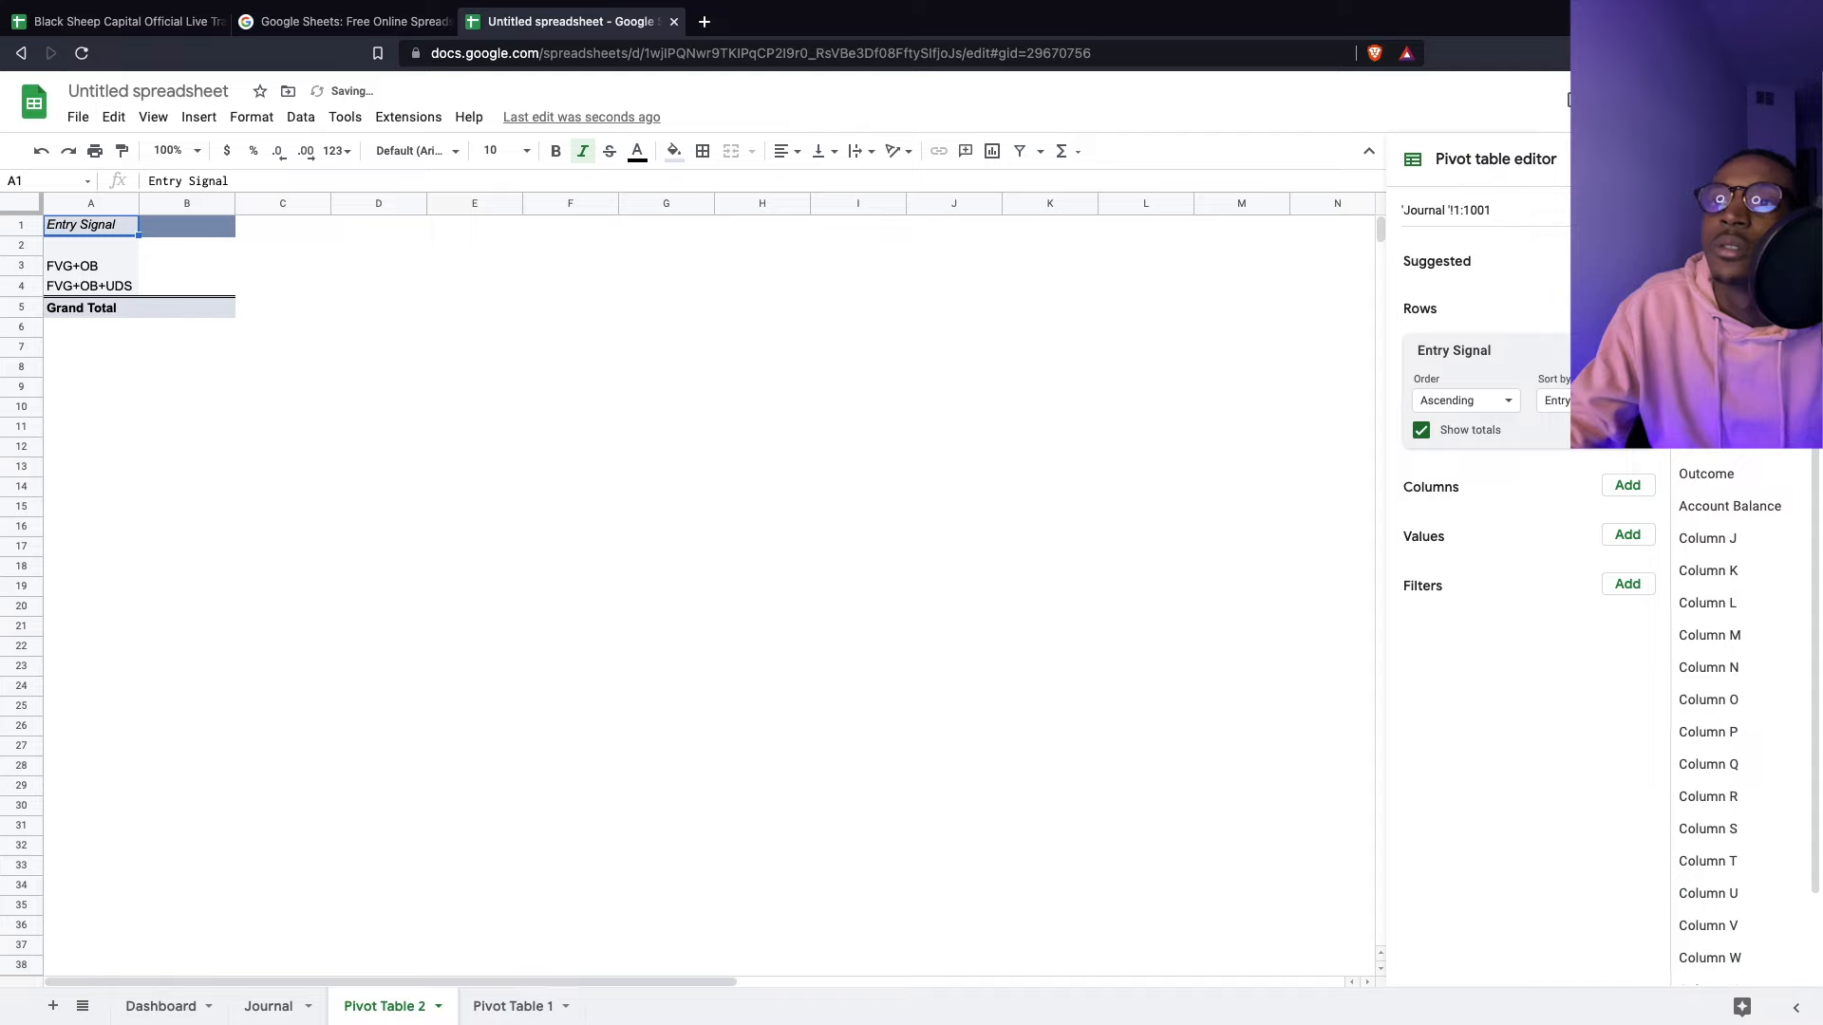
{"action": "left_click", "coordinate": [1618, 541]}
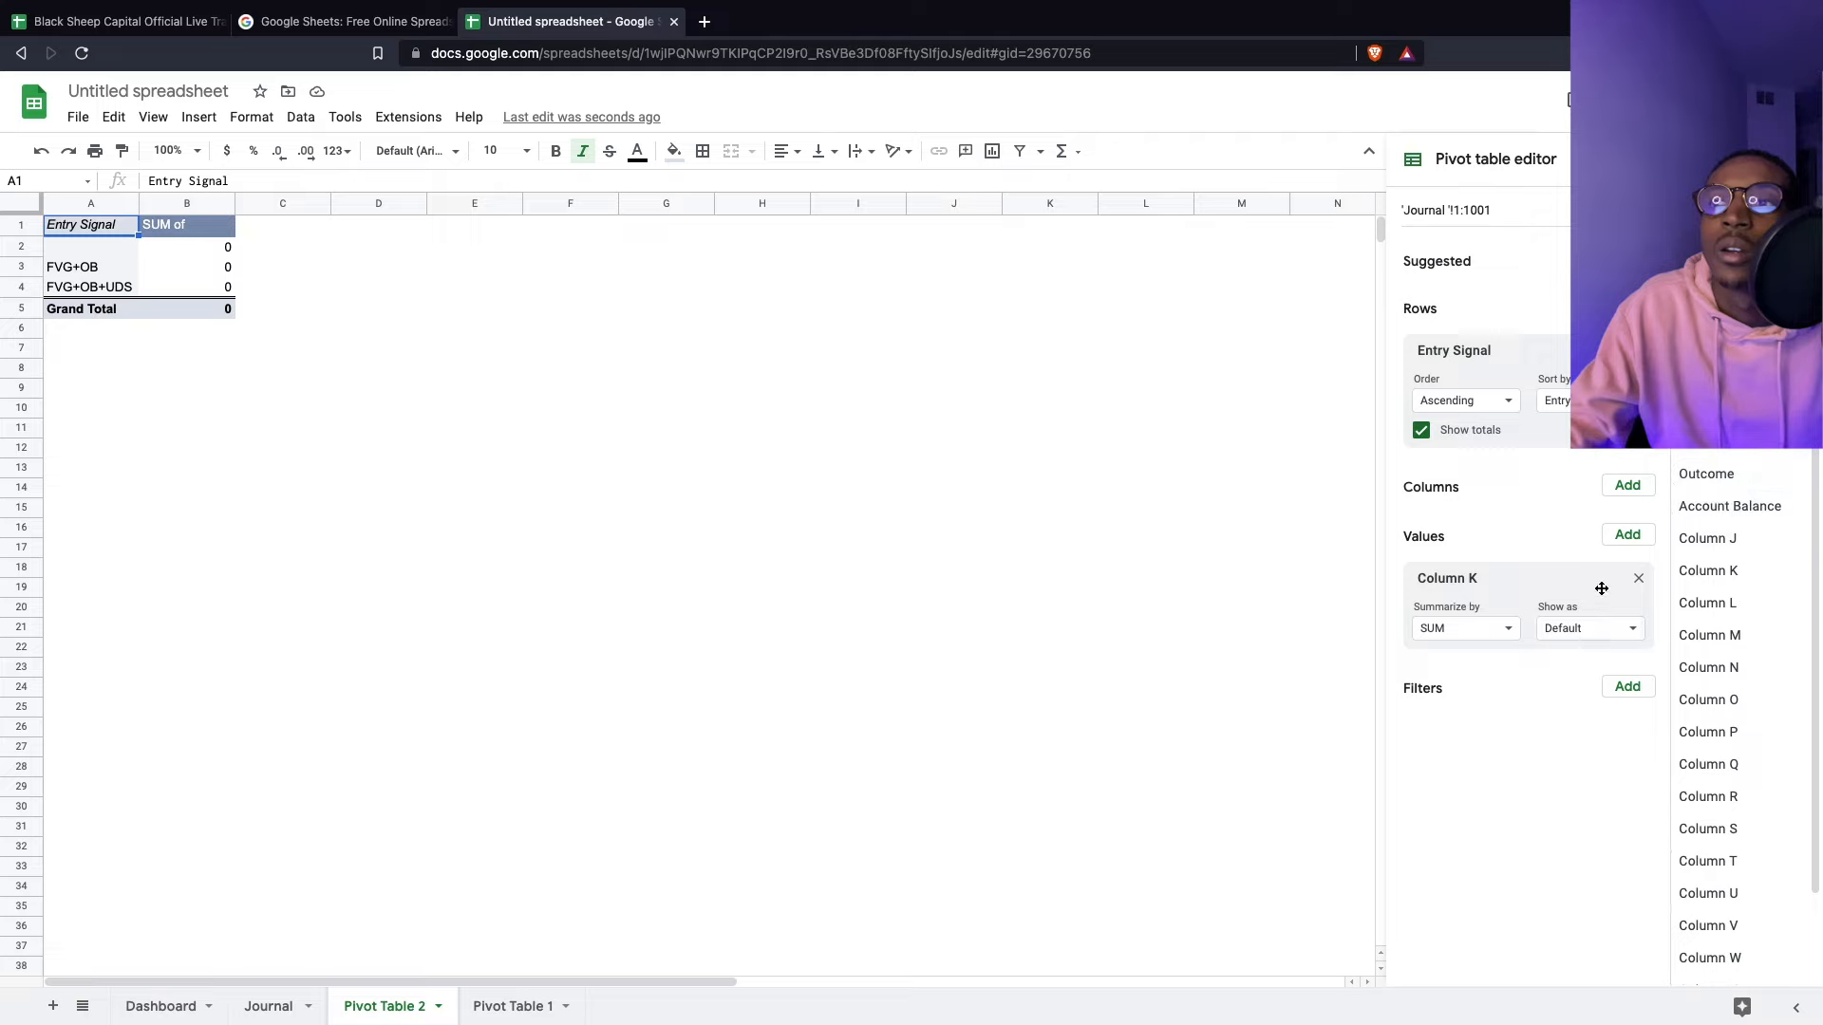
{"action": "left_click", "coordinate": [1623, 535]}
{"action": "left_click", "coordinate": [1648, 488]}
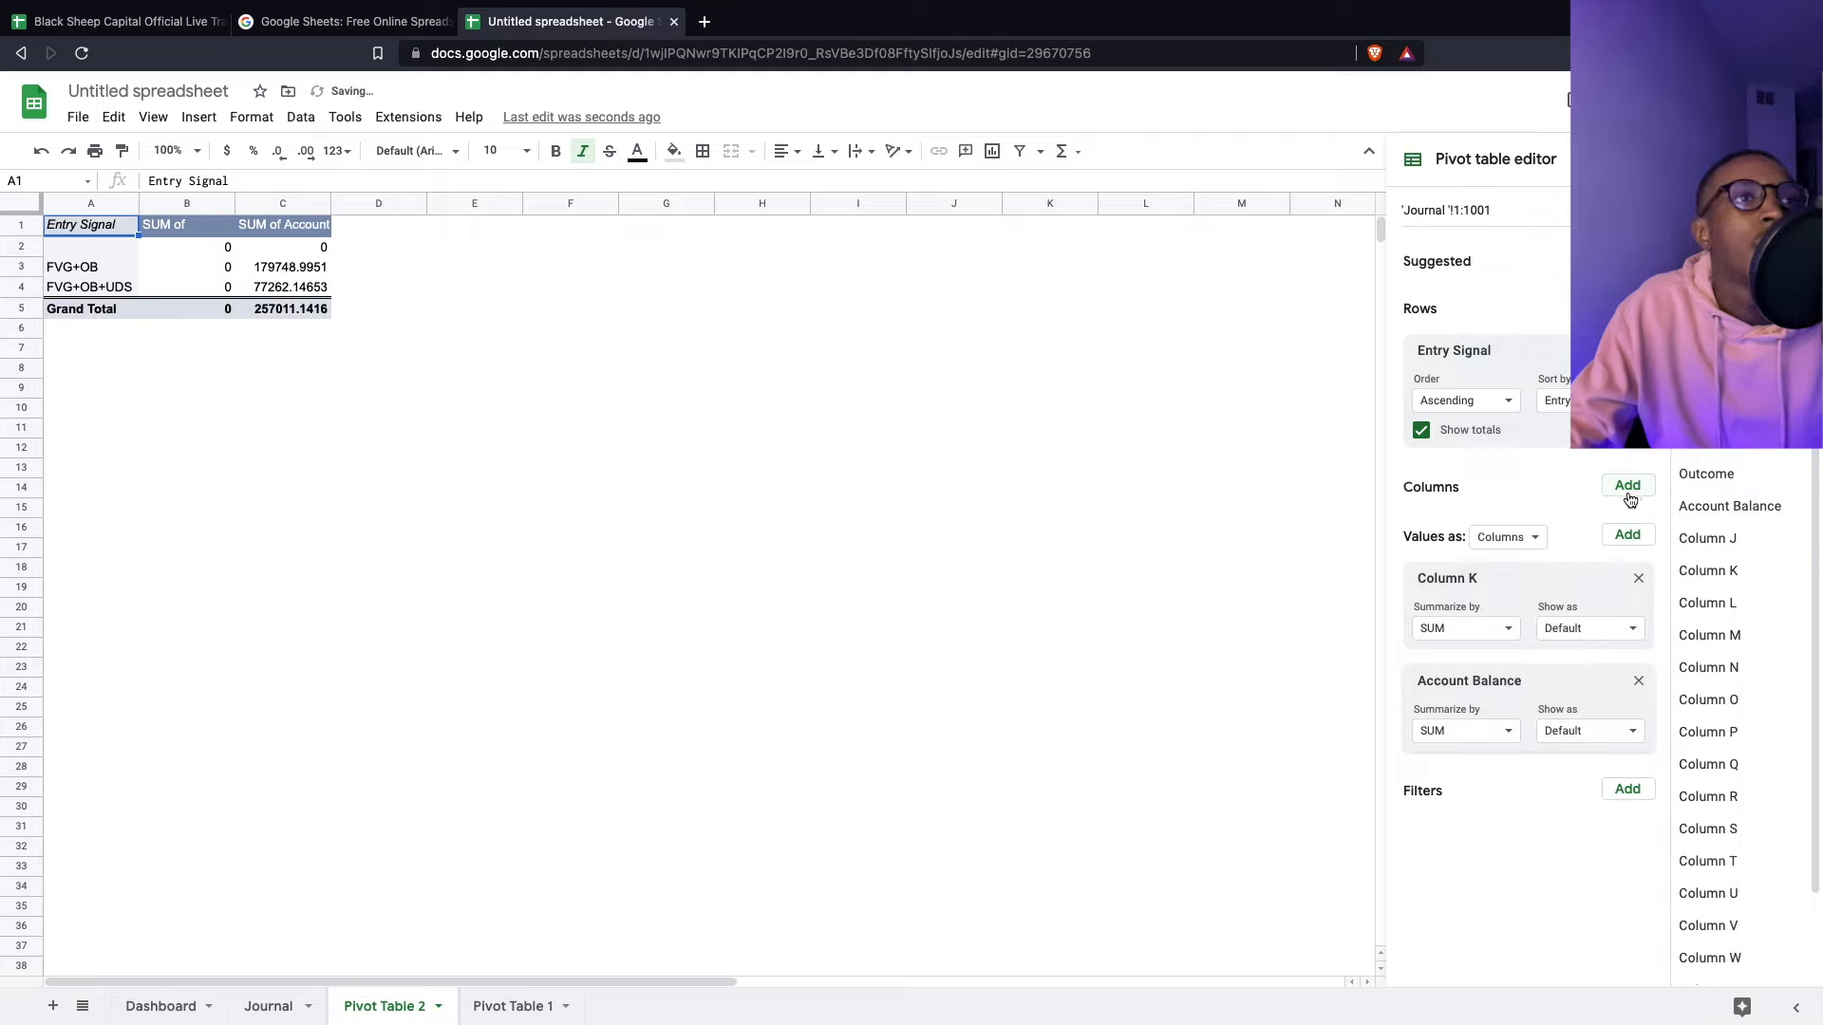
{"action": "left_click", "coordinate": [196, 230]}
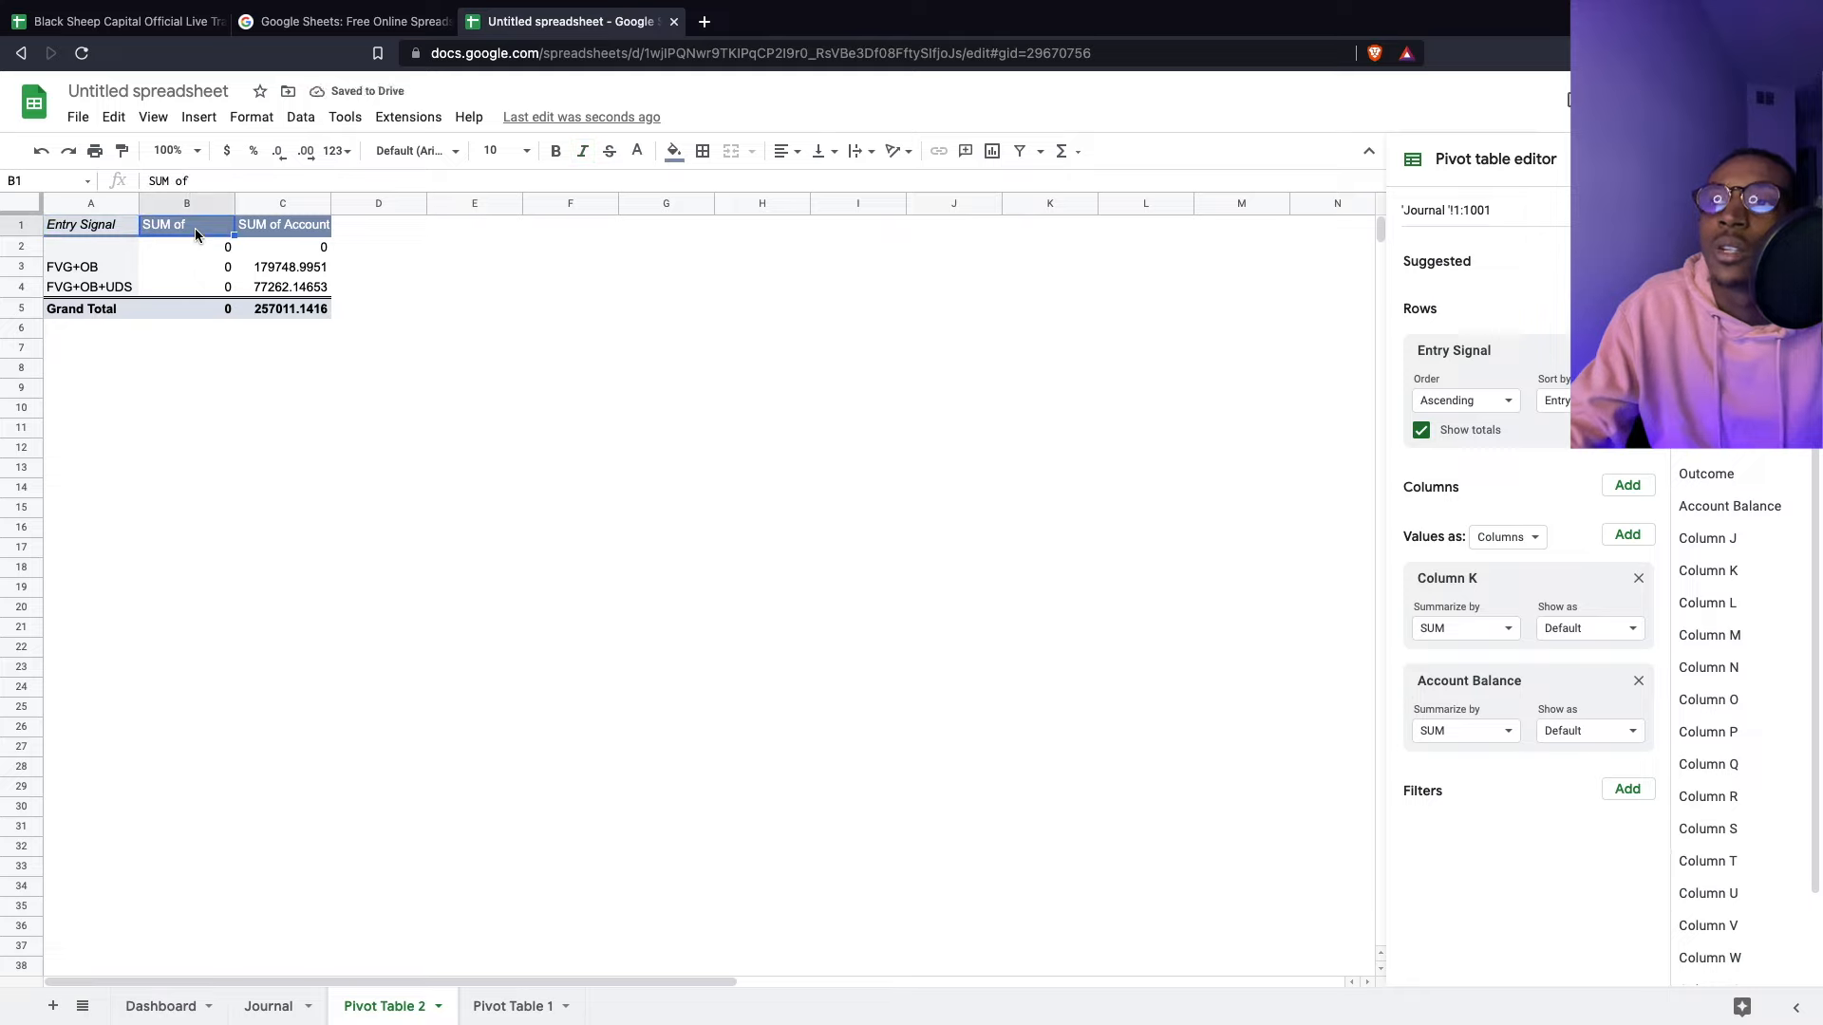
{"action": "left_click", "coordinate": [1639, 578]}
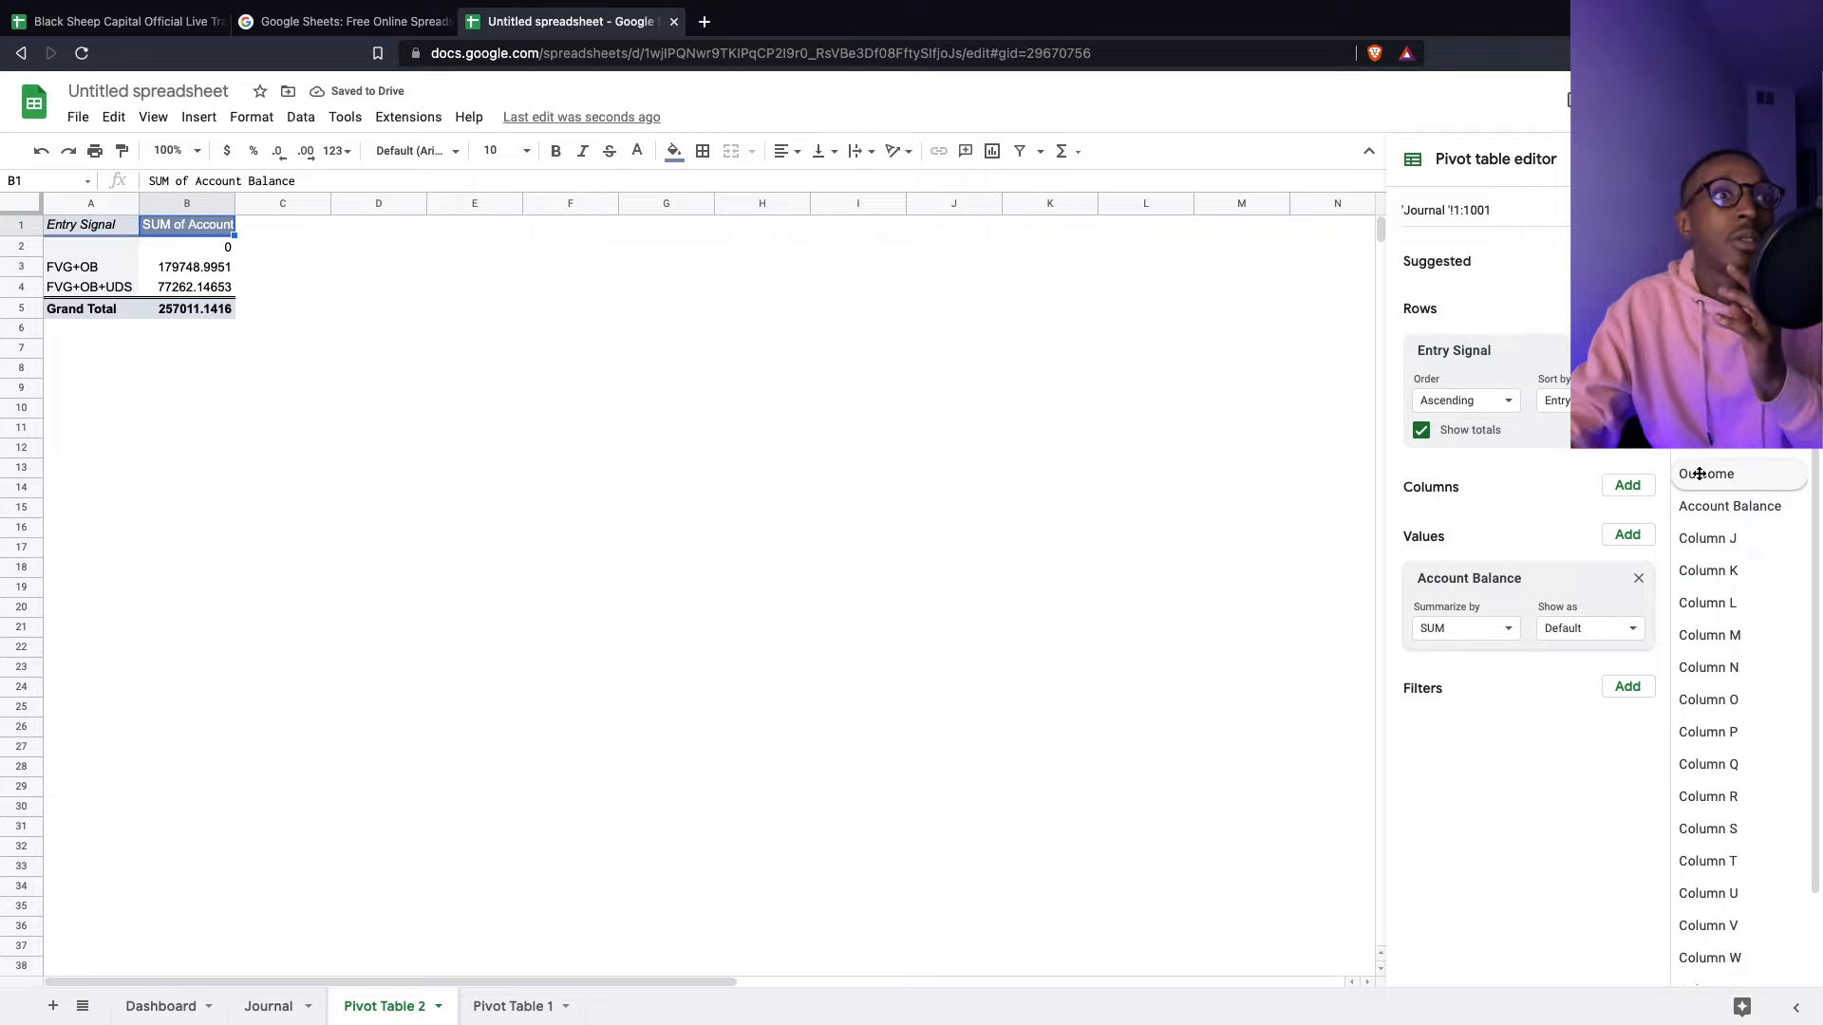
- Review the Account Balance value's summary and show-as options, cross-checking the Journal data
{"action": "left_click", "coordinate": [1511, 634]}
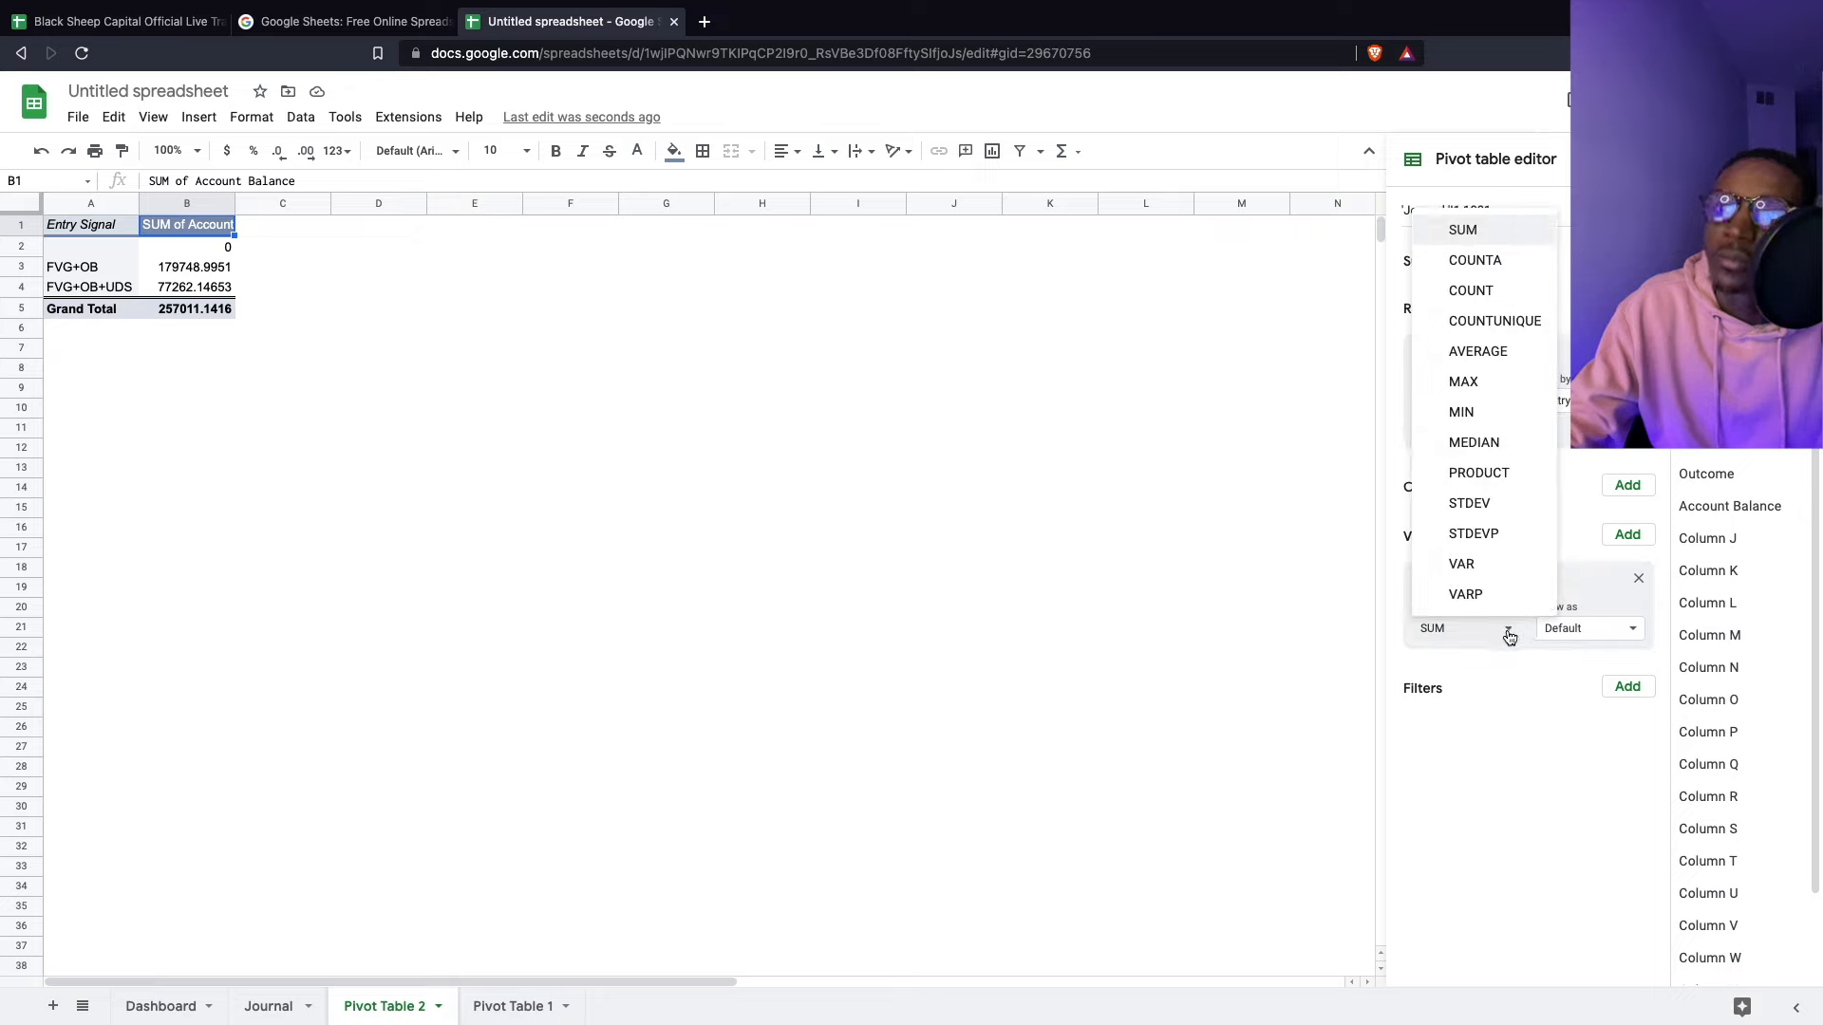
{"action": "left_click", "coordinate": [1555, 626]}
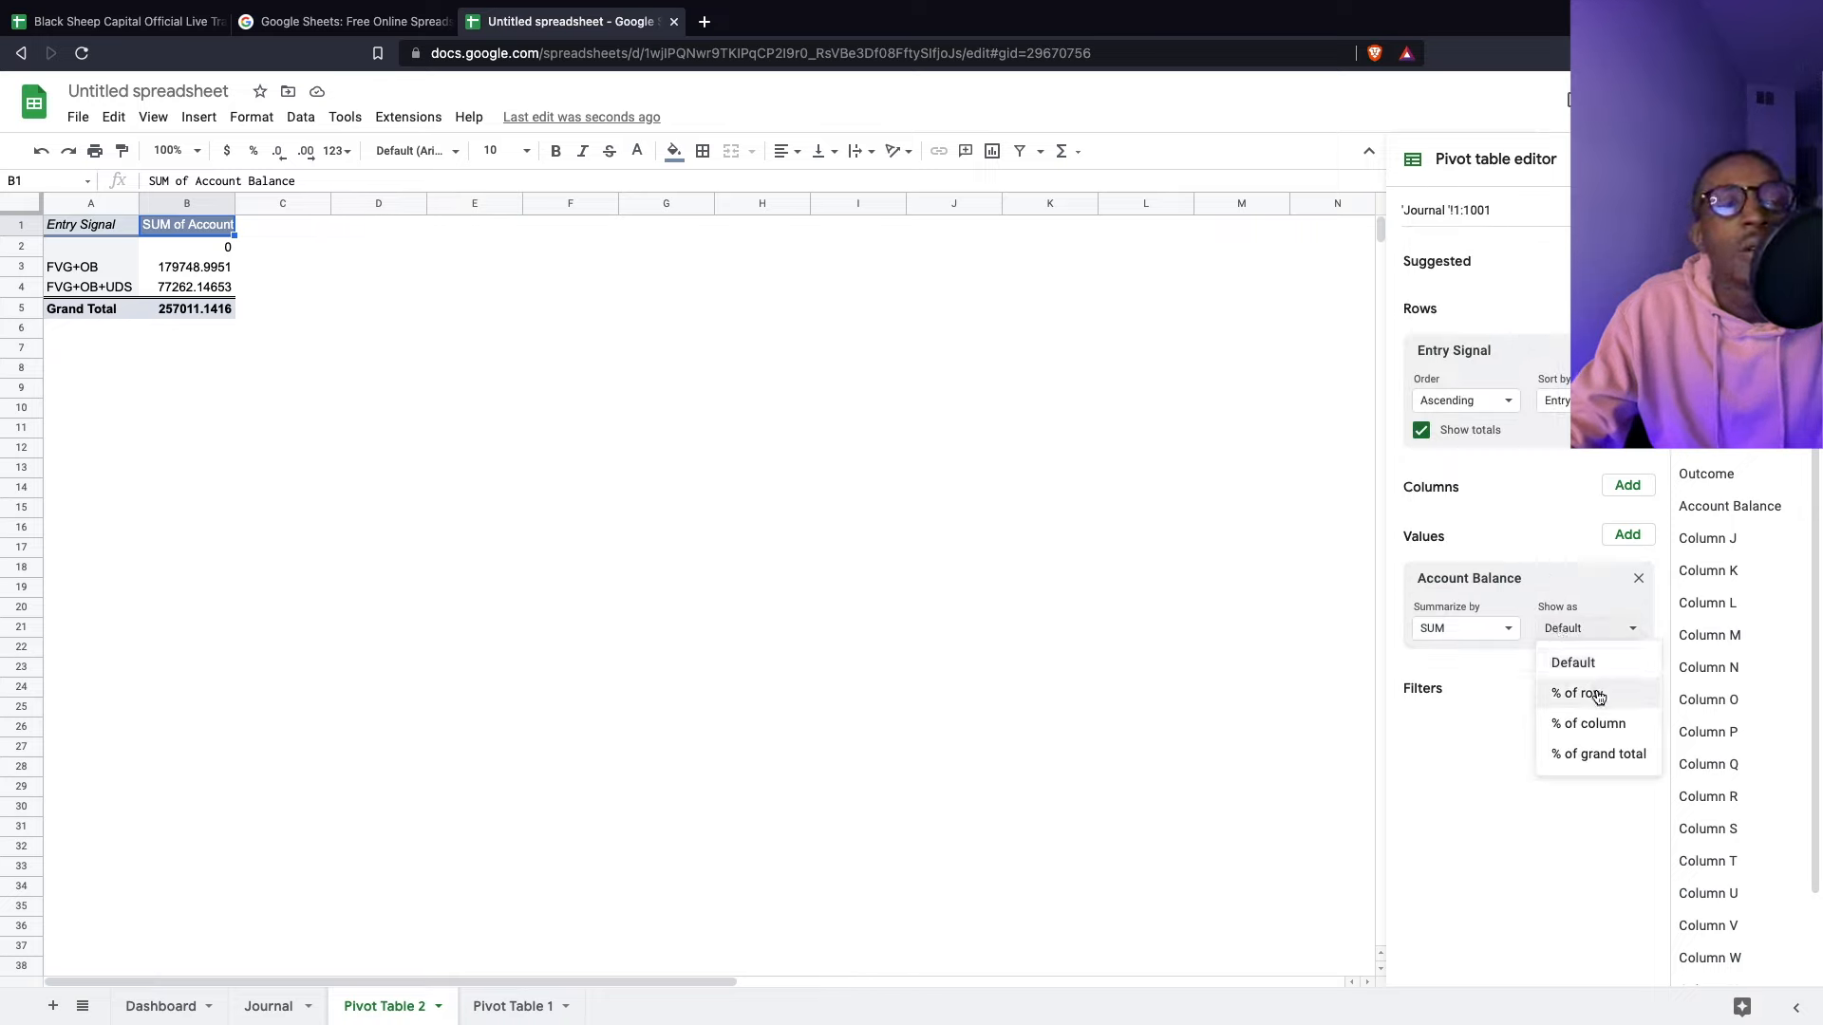
{"action": "left_click", "coordinate": [269, 1009]}
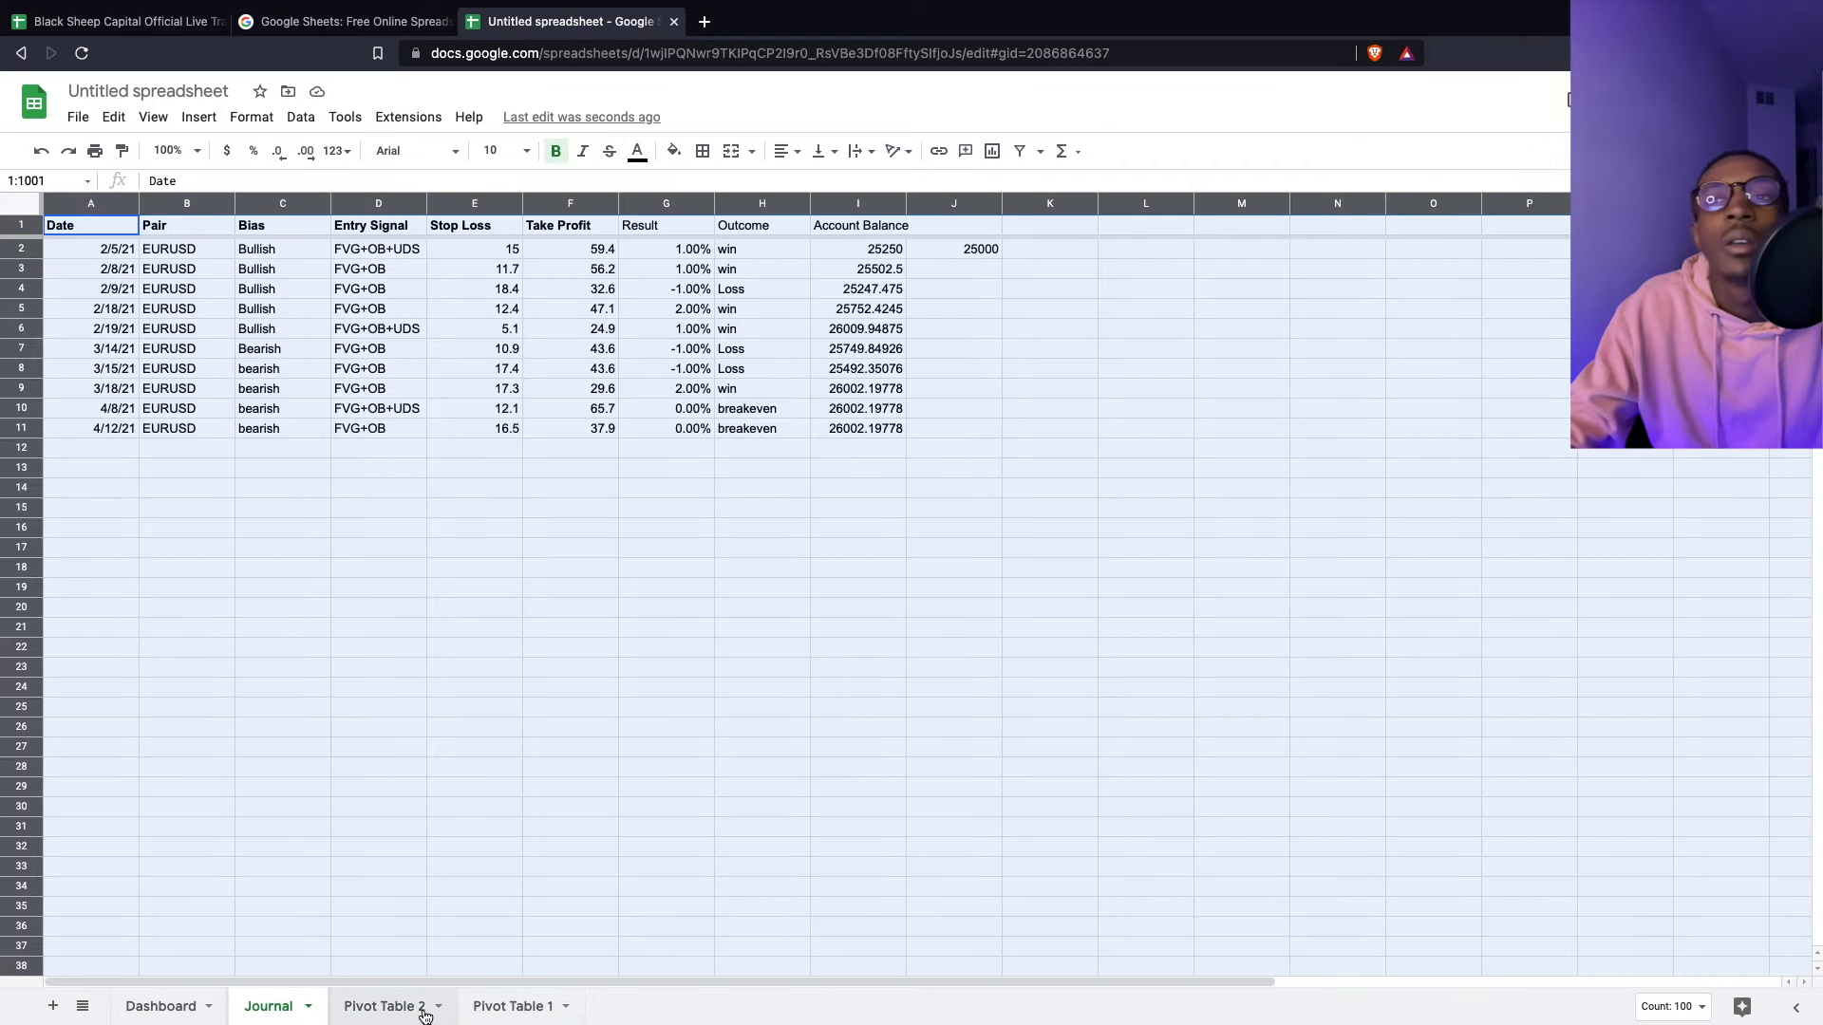
{"action": "left_click", "coordinate": [390, 1006]}
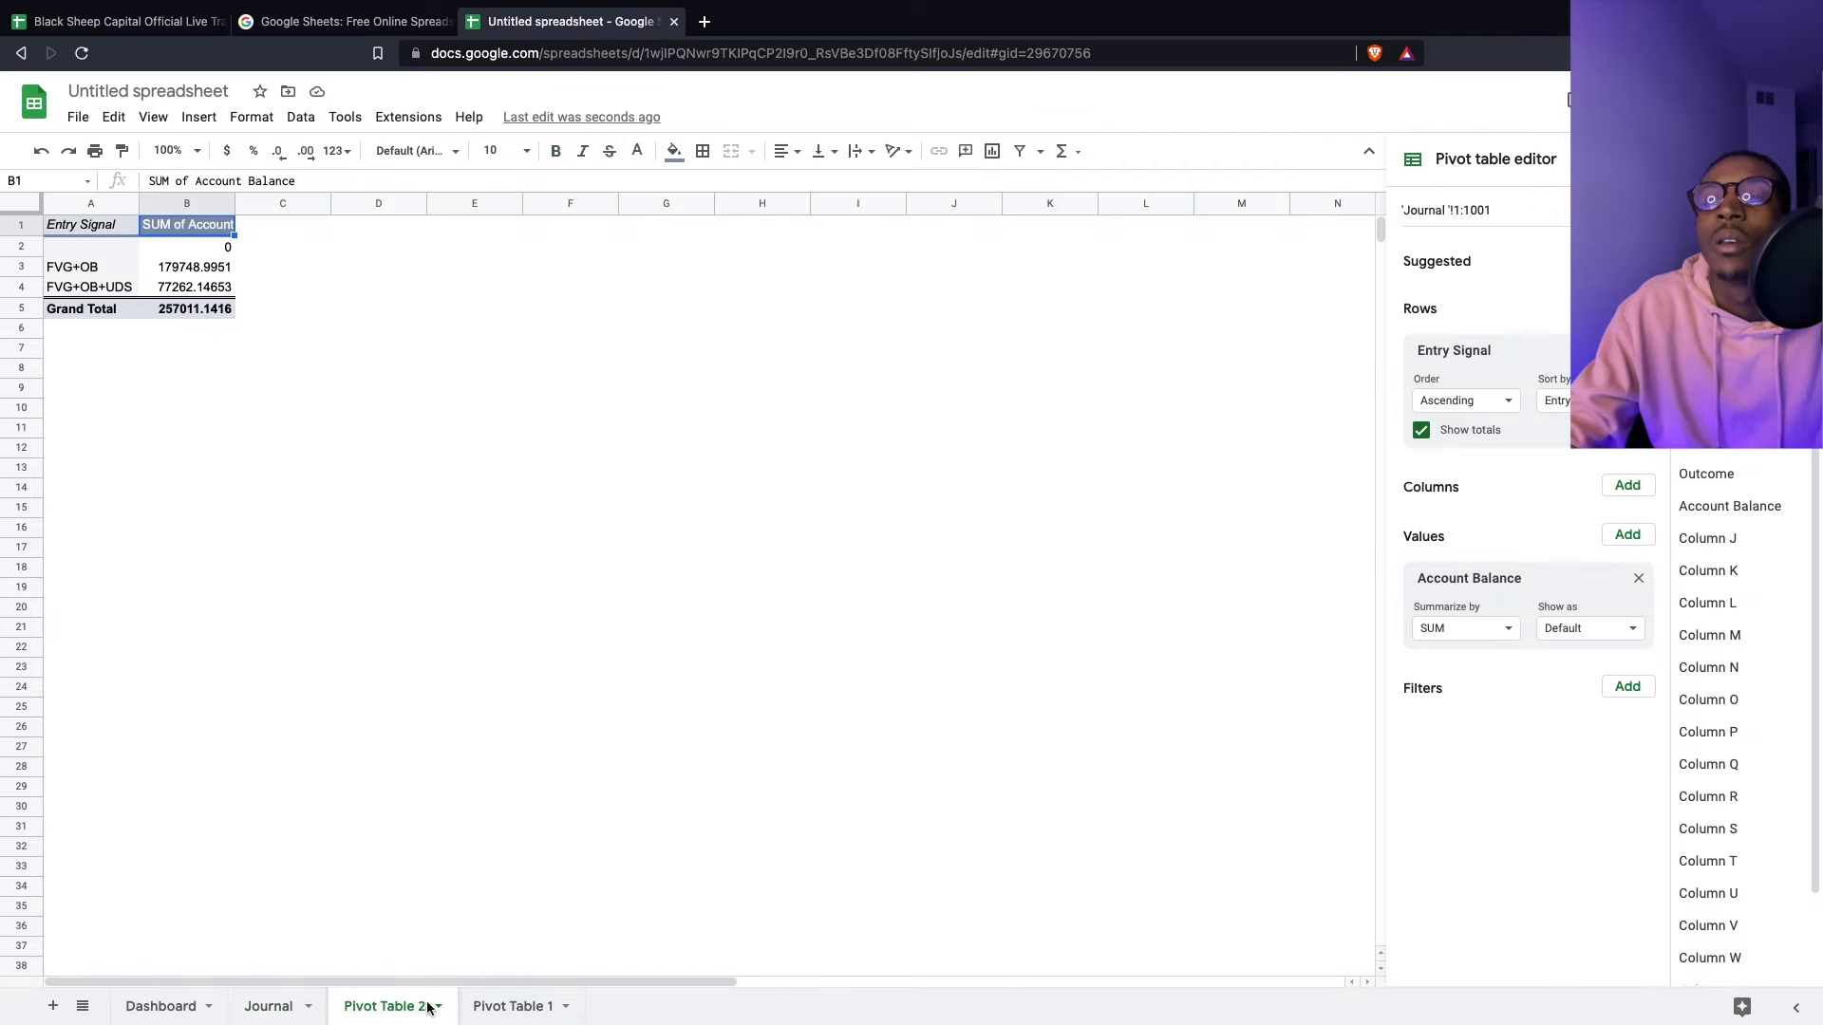
{"action": "left_click", "coordinate": [1453, 629]}
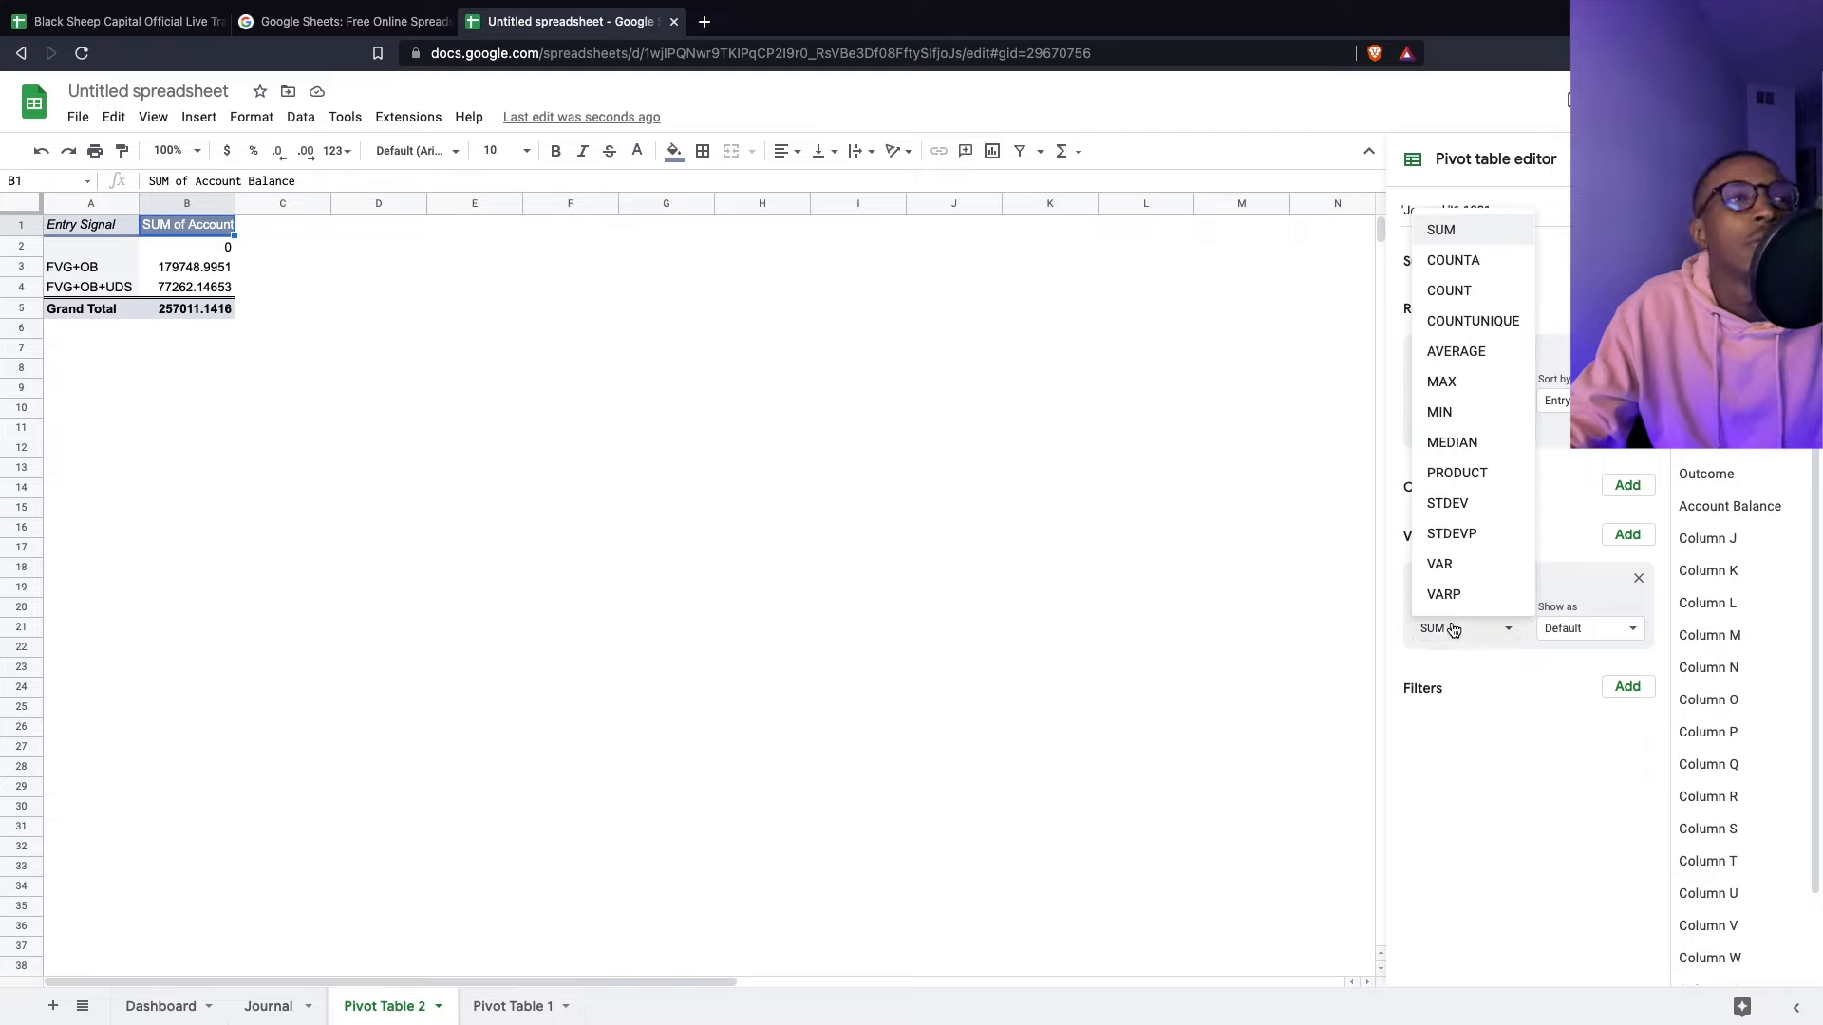
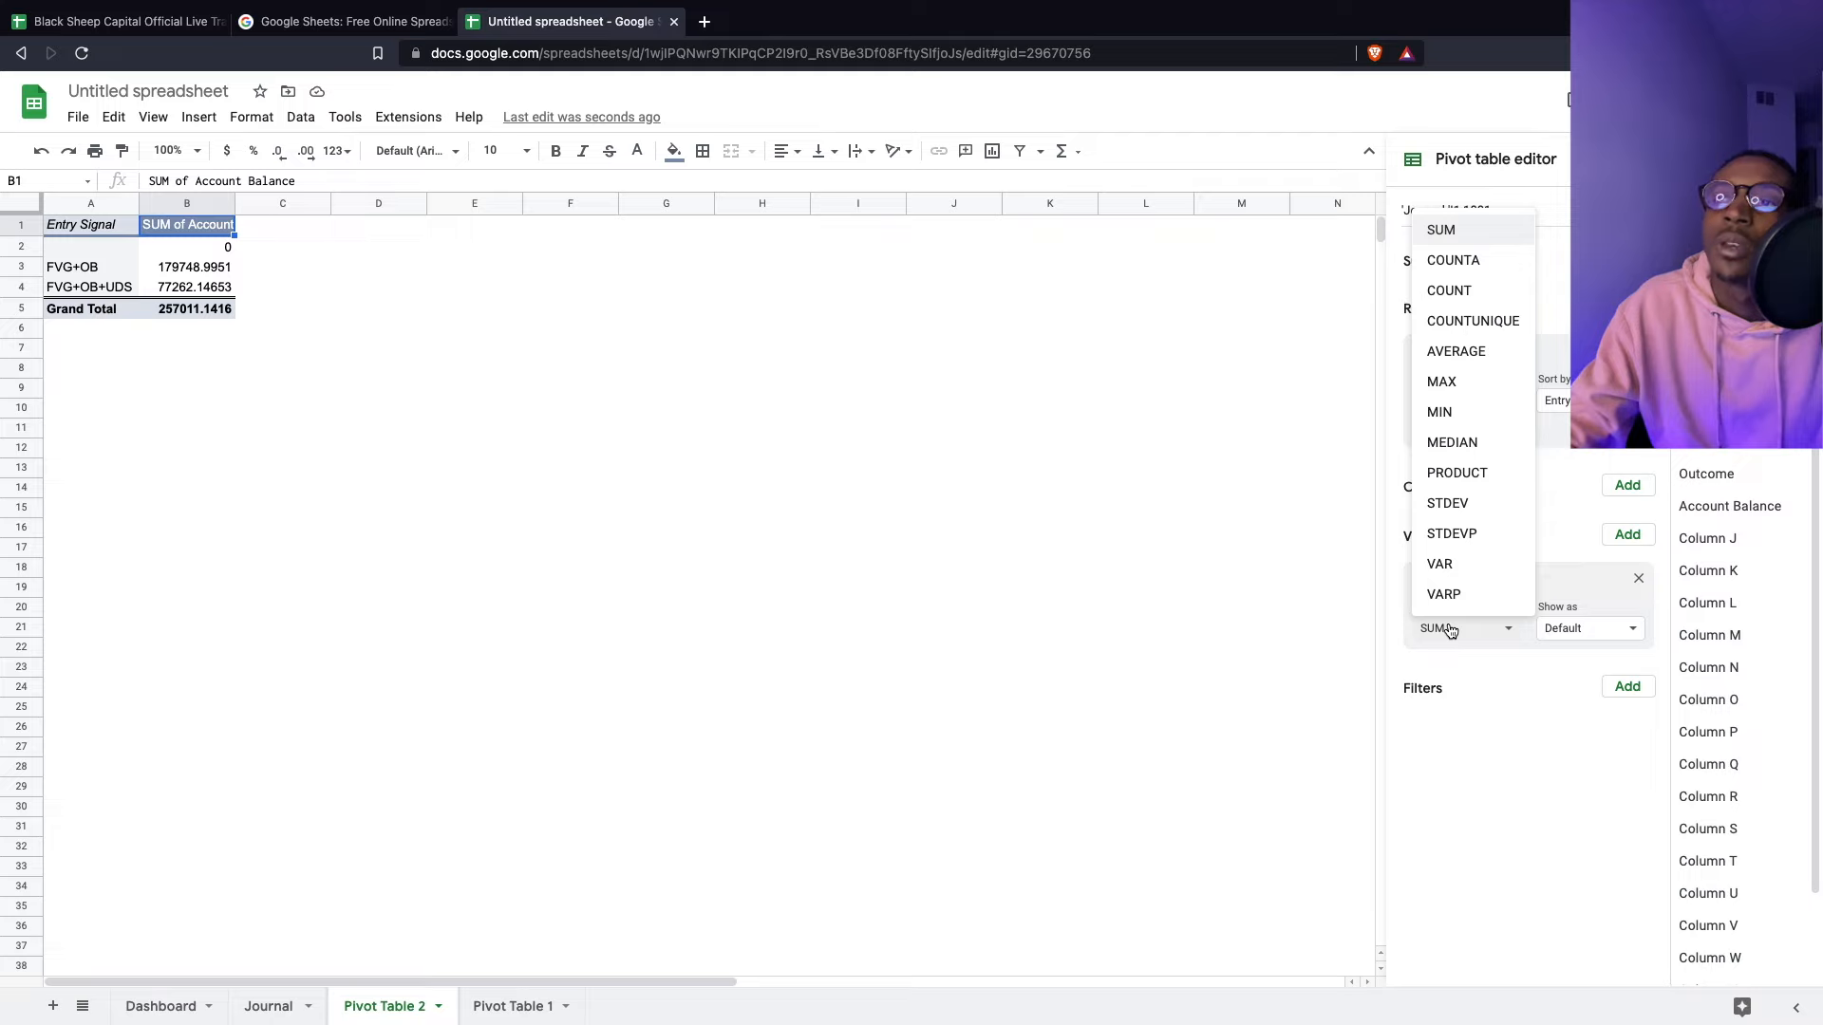
- Try % of row and % of column, then show Account Balance as % of grand total
{"action": "left_click", "coordinate": [1450, 630]}
{"action": "left_click", "coordinate": [1580, 630]}
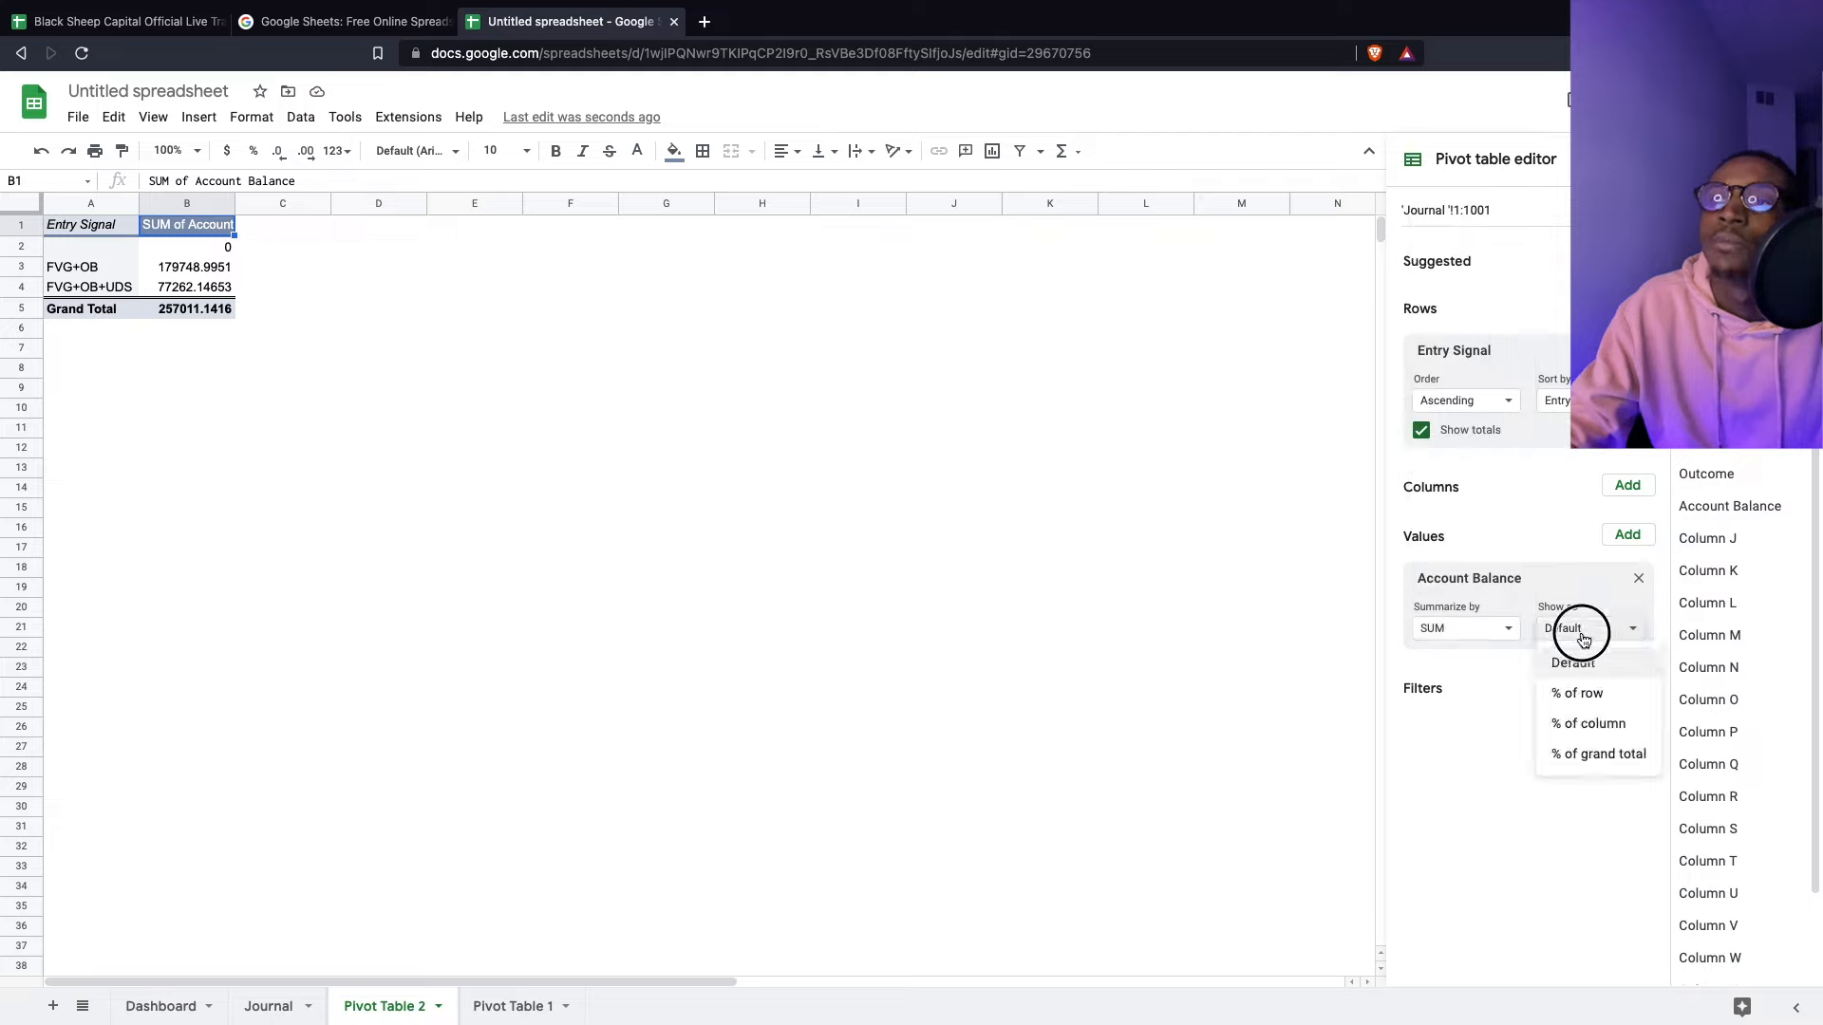
{"action": "left_click", "coordinate": [1584, 692]}
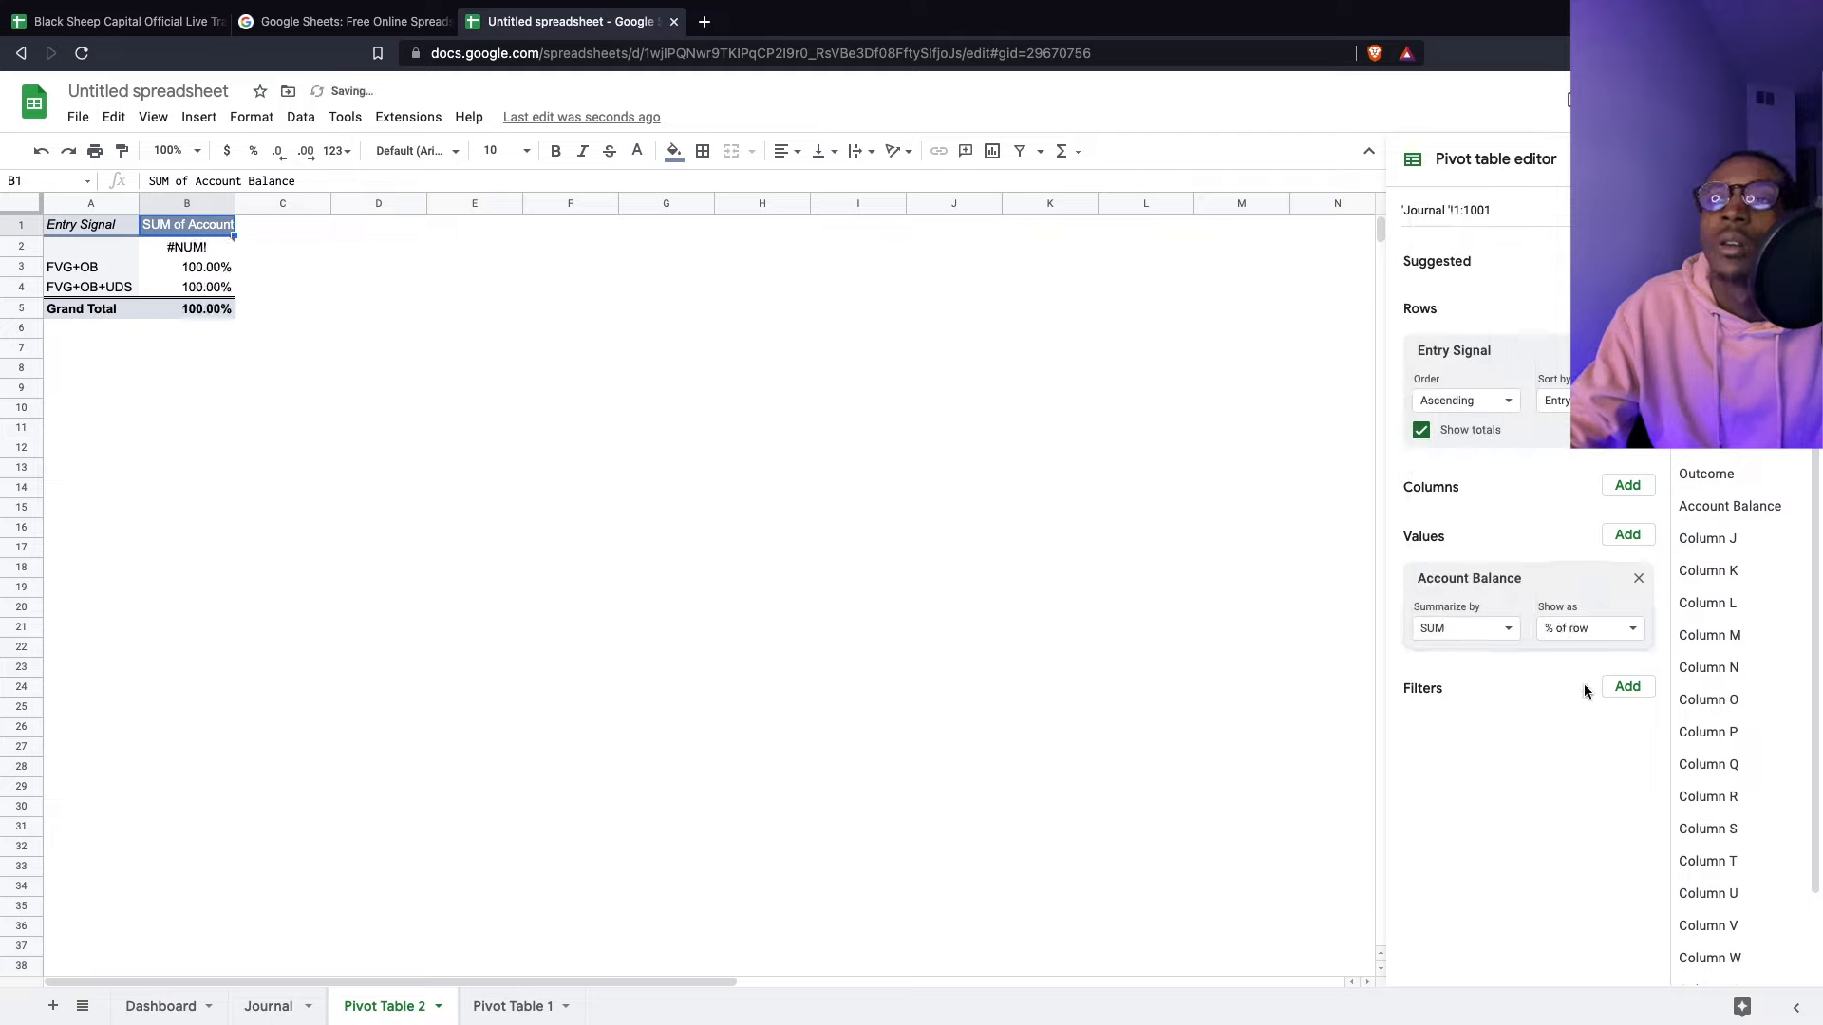
{"action": "left_click", "coordinate": [1563, 630]}
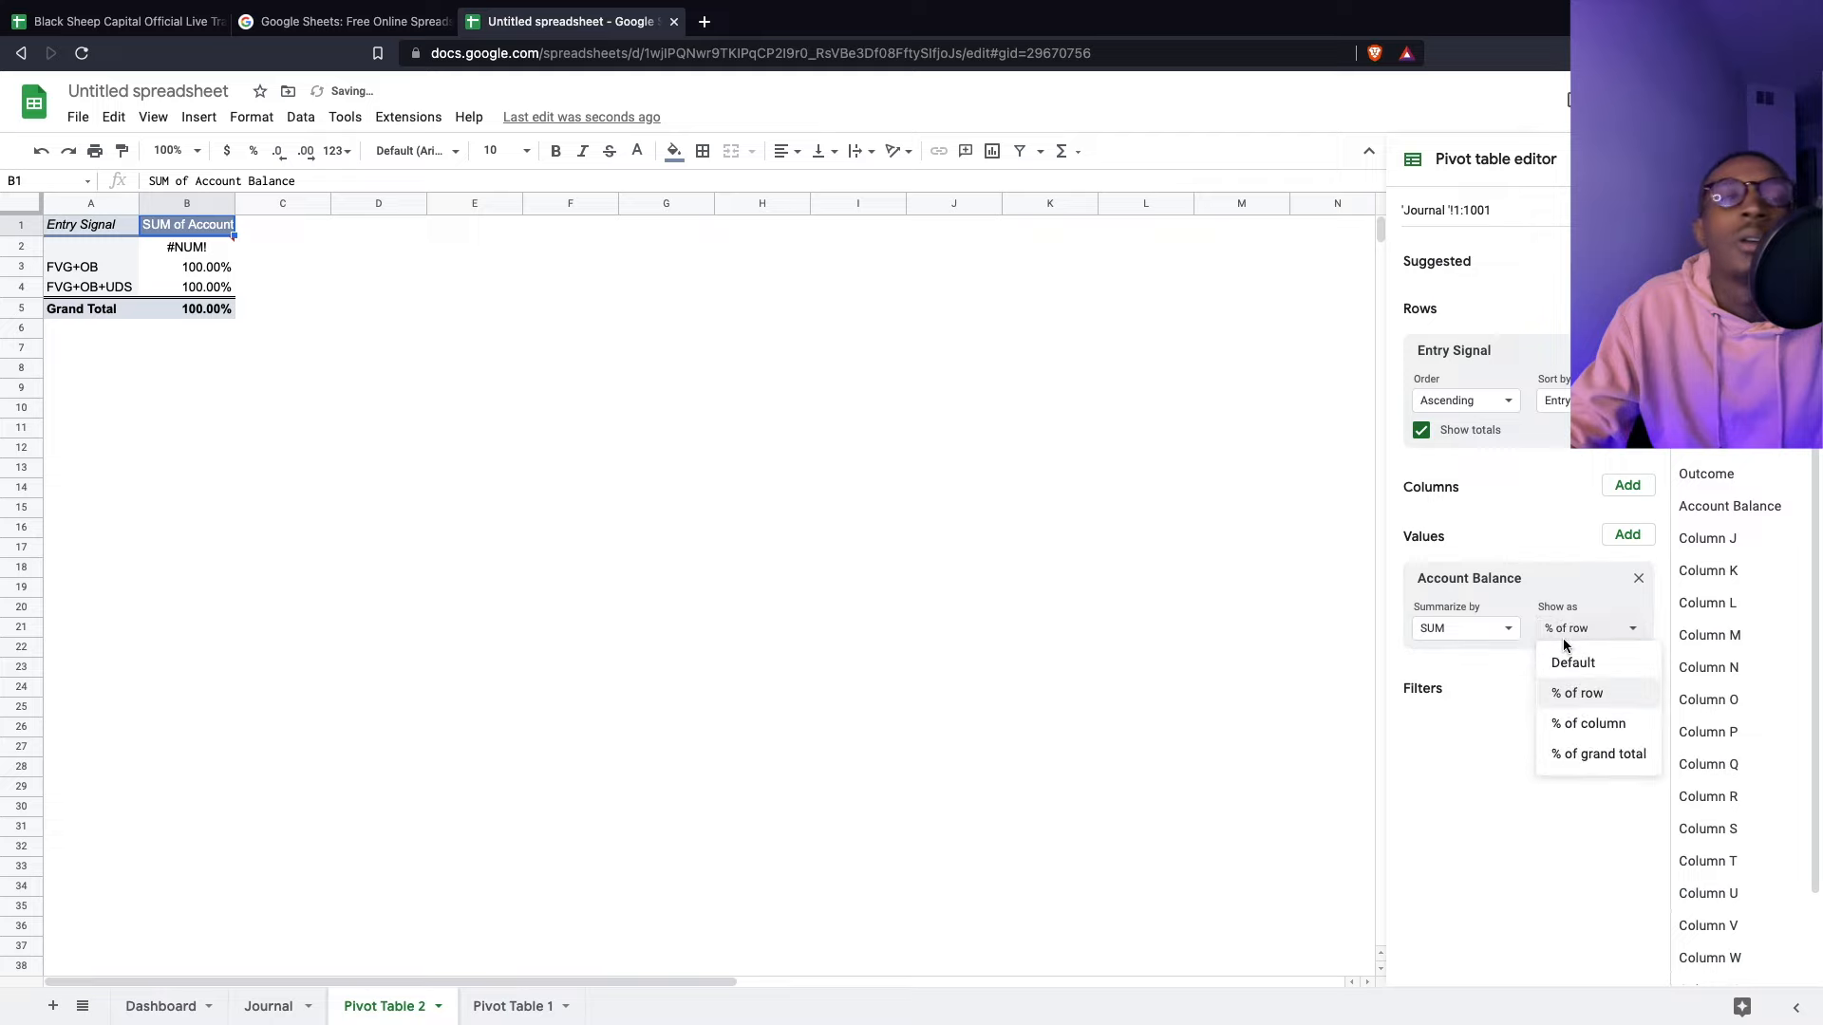
{"action": "left_click", "coordinate": [1583, 729]}
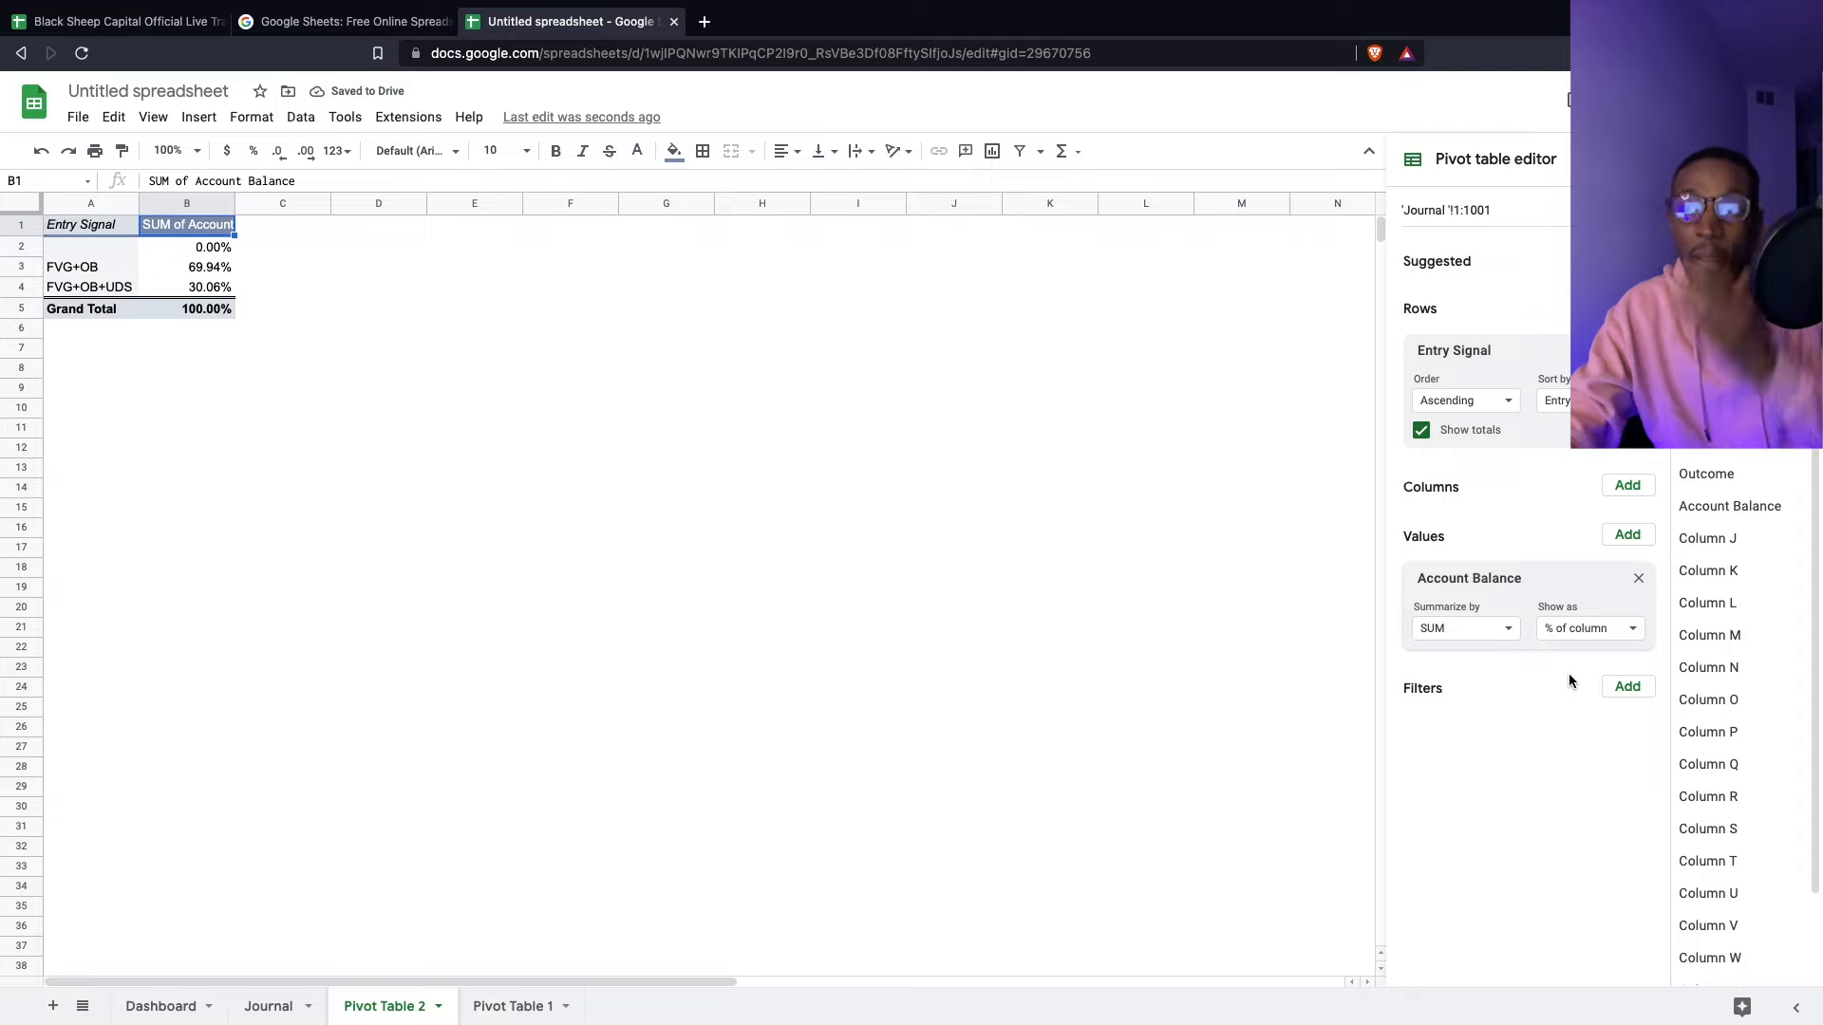
{"action": "left_click", "coordinate": [1577, 631]}
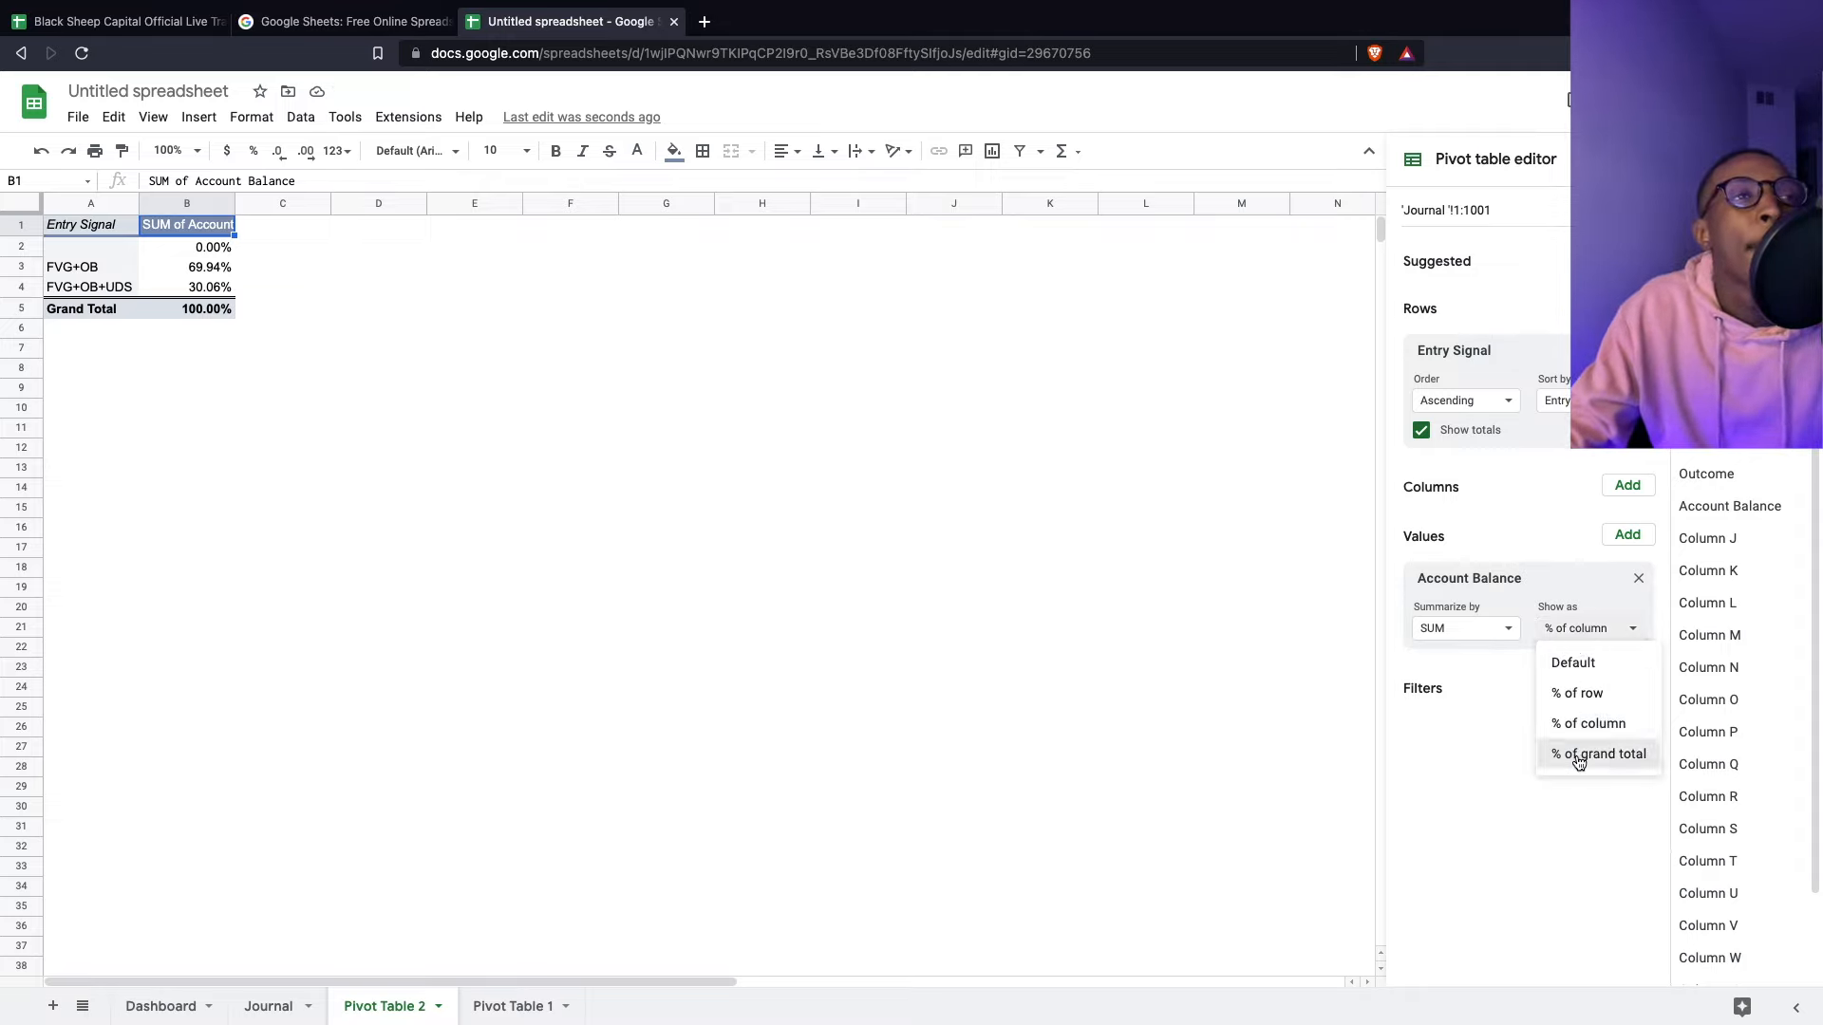
{"action": "left_click", "coordinate": [1579, 754]}
{"action": "left_click", "coordinate": [1578, 628]}
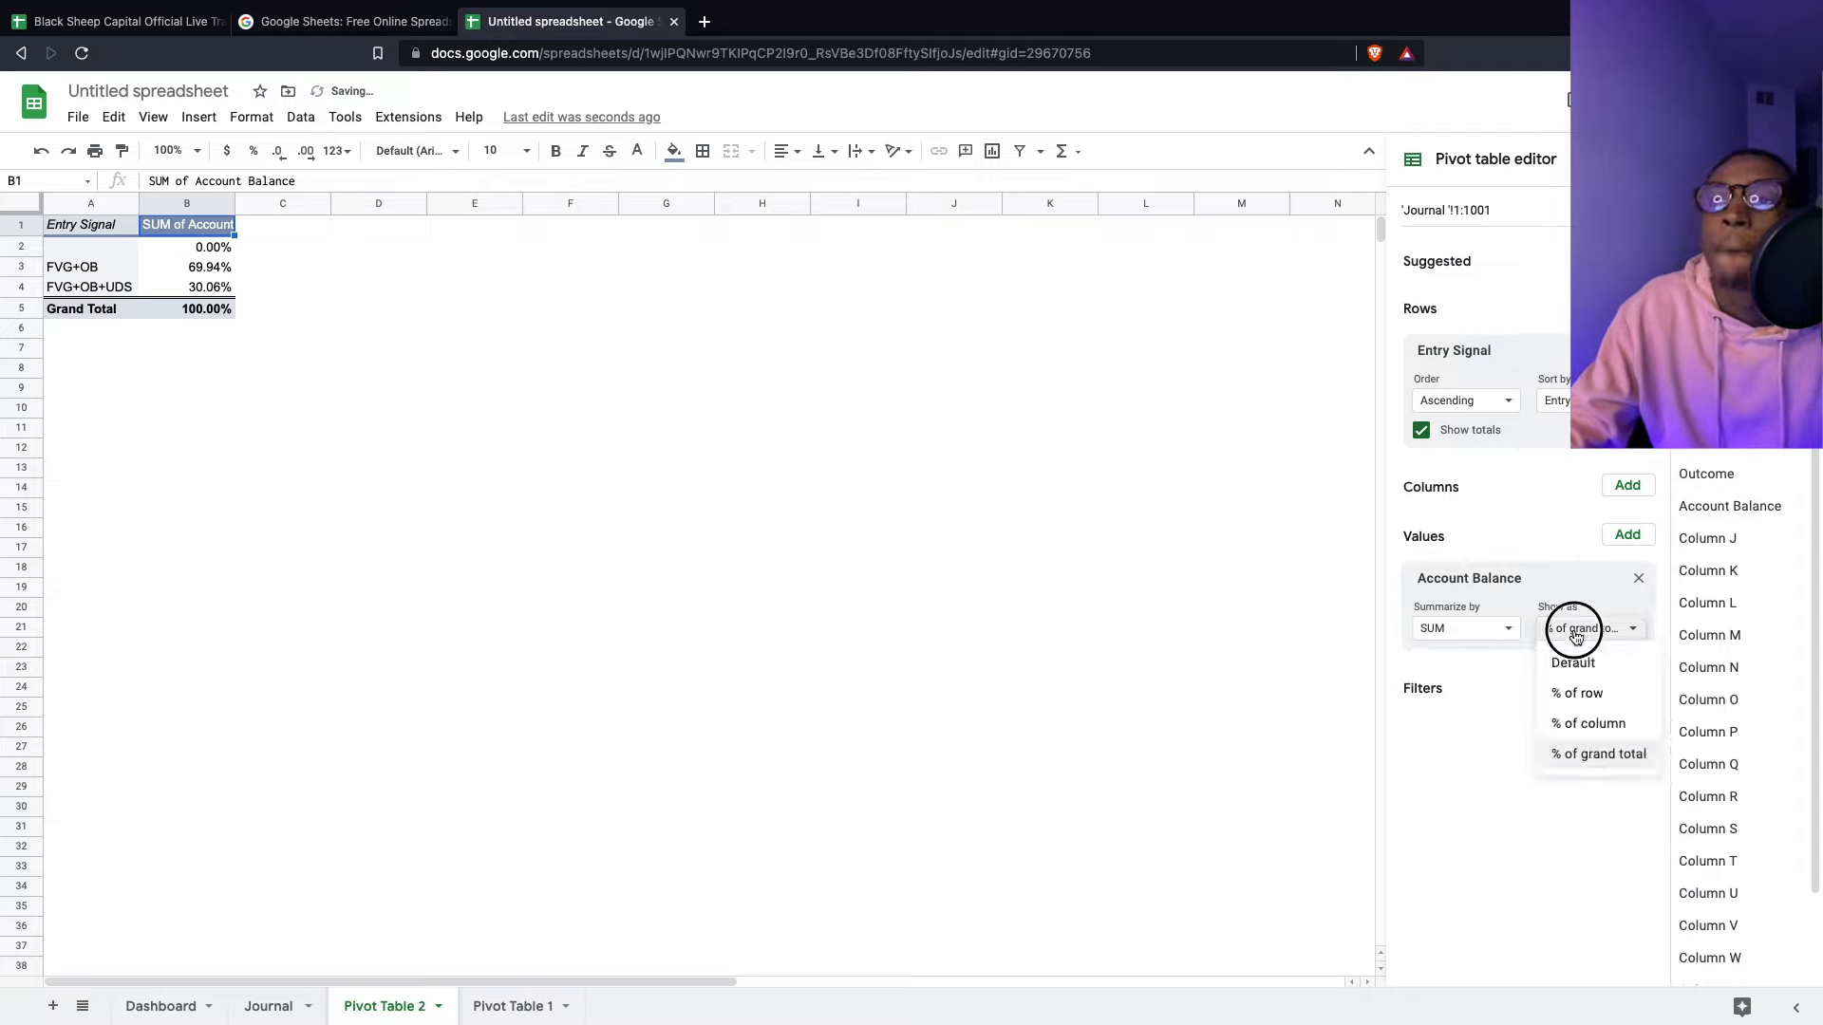
- Summarize Account Balance by AVERAGE and compare against the Journal sheet
{"action": "left_click", "coordinate": [1469, 634]}
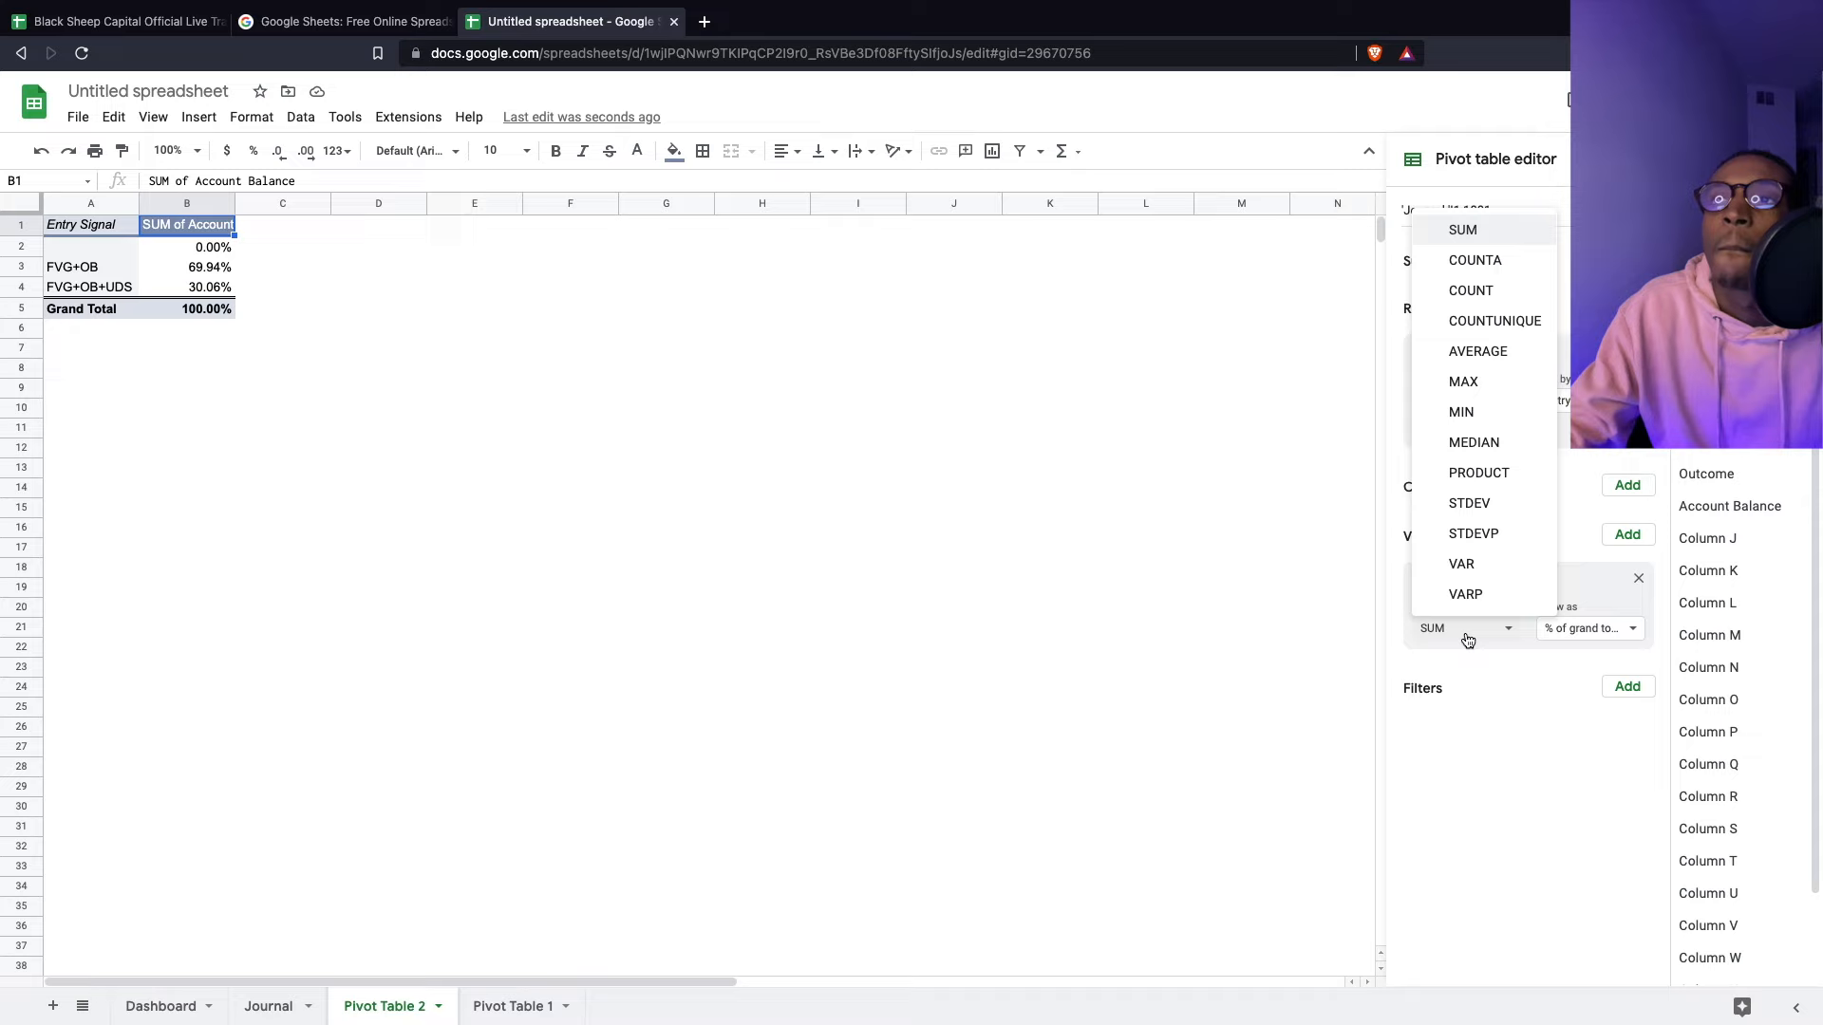
{"action": "left_click", "coordinate": [1471, 352]}
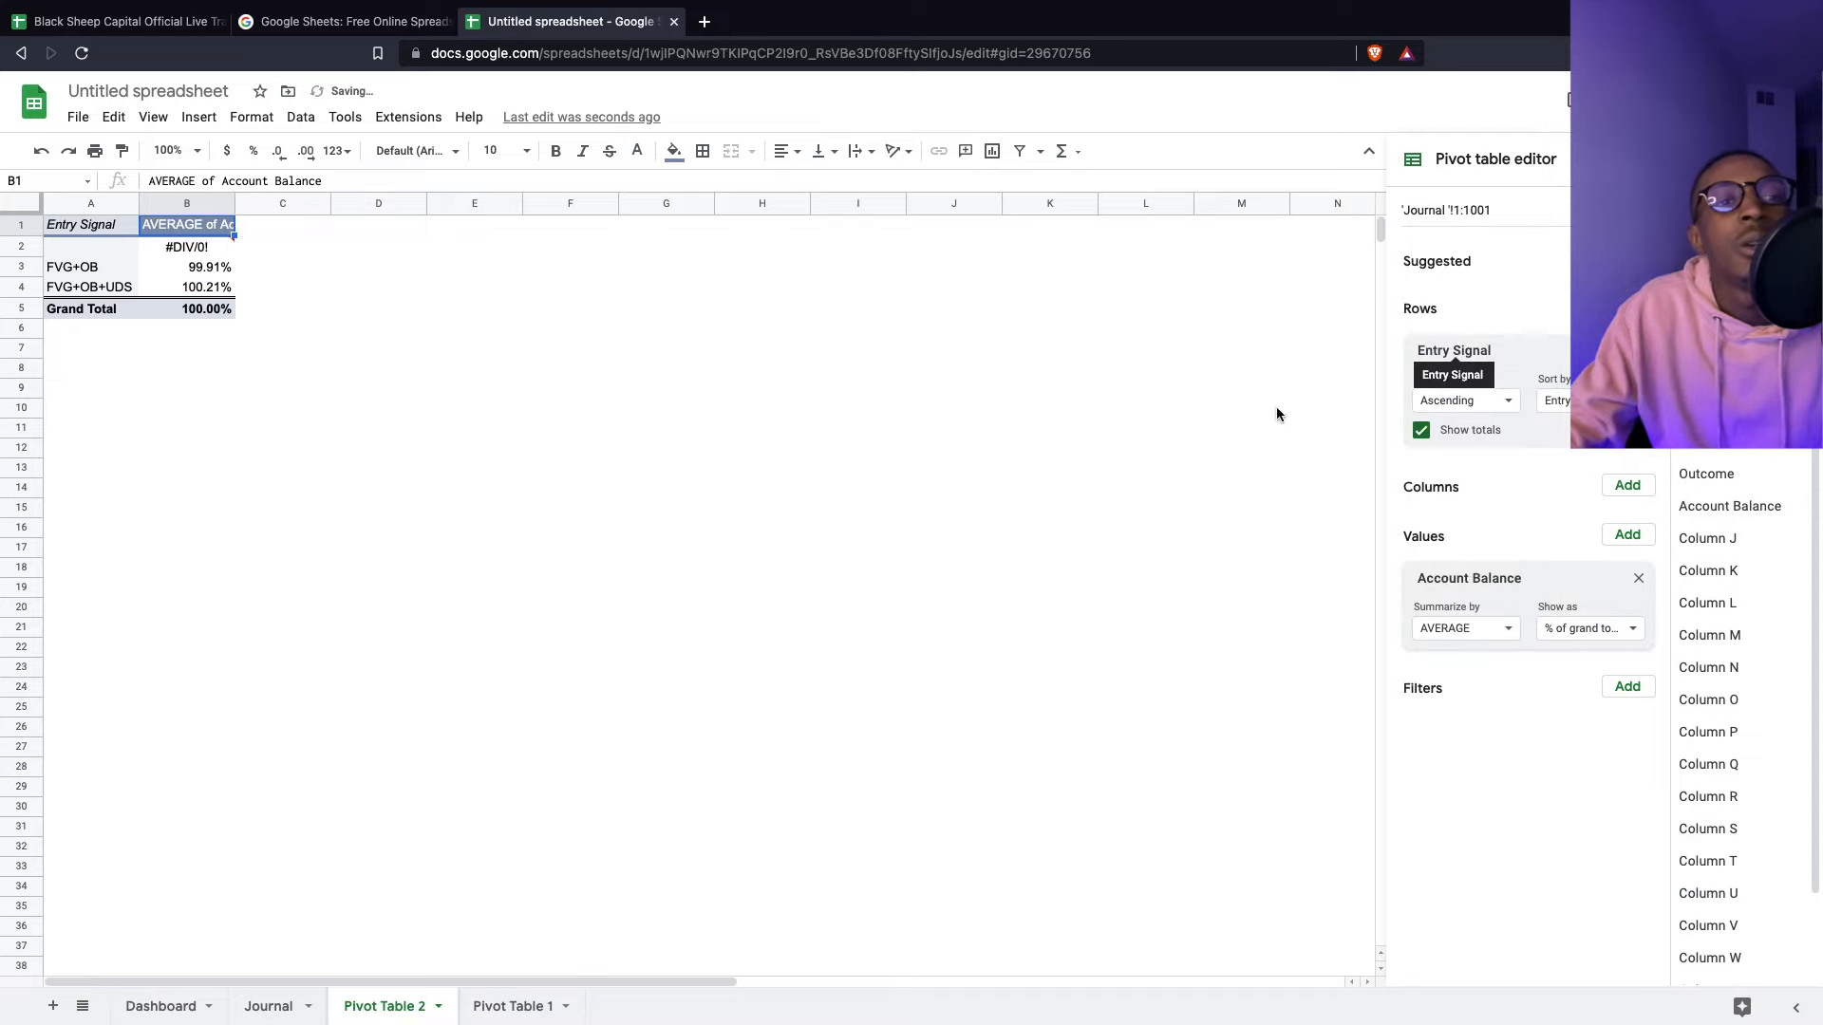
{"action": "left_click", "coordinate": [257, 1006]}
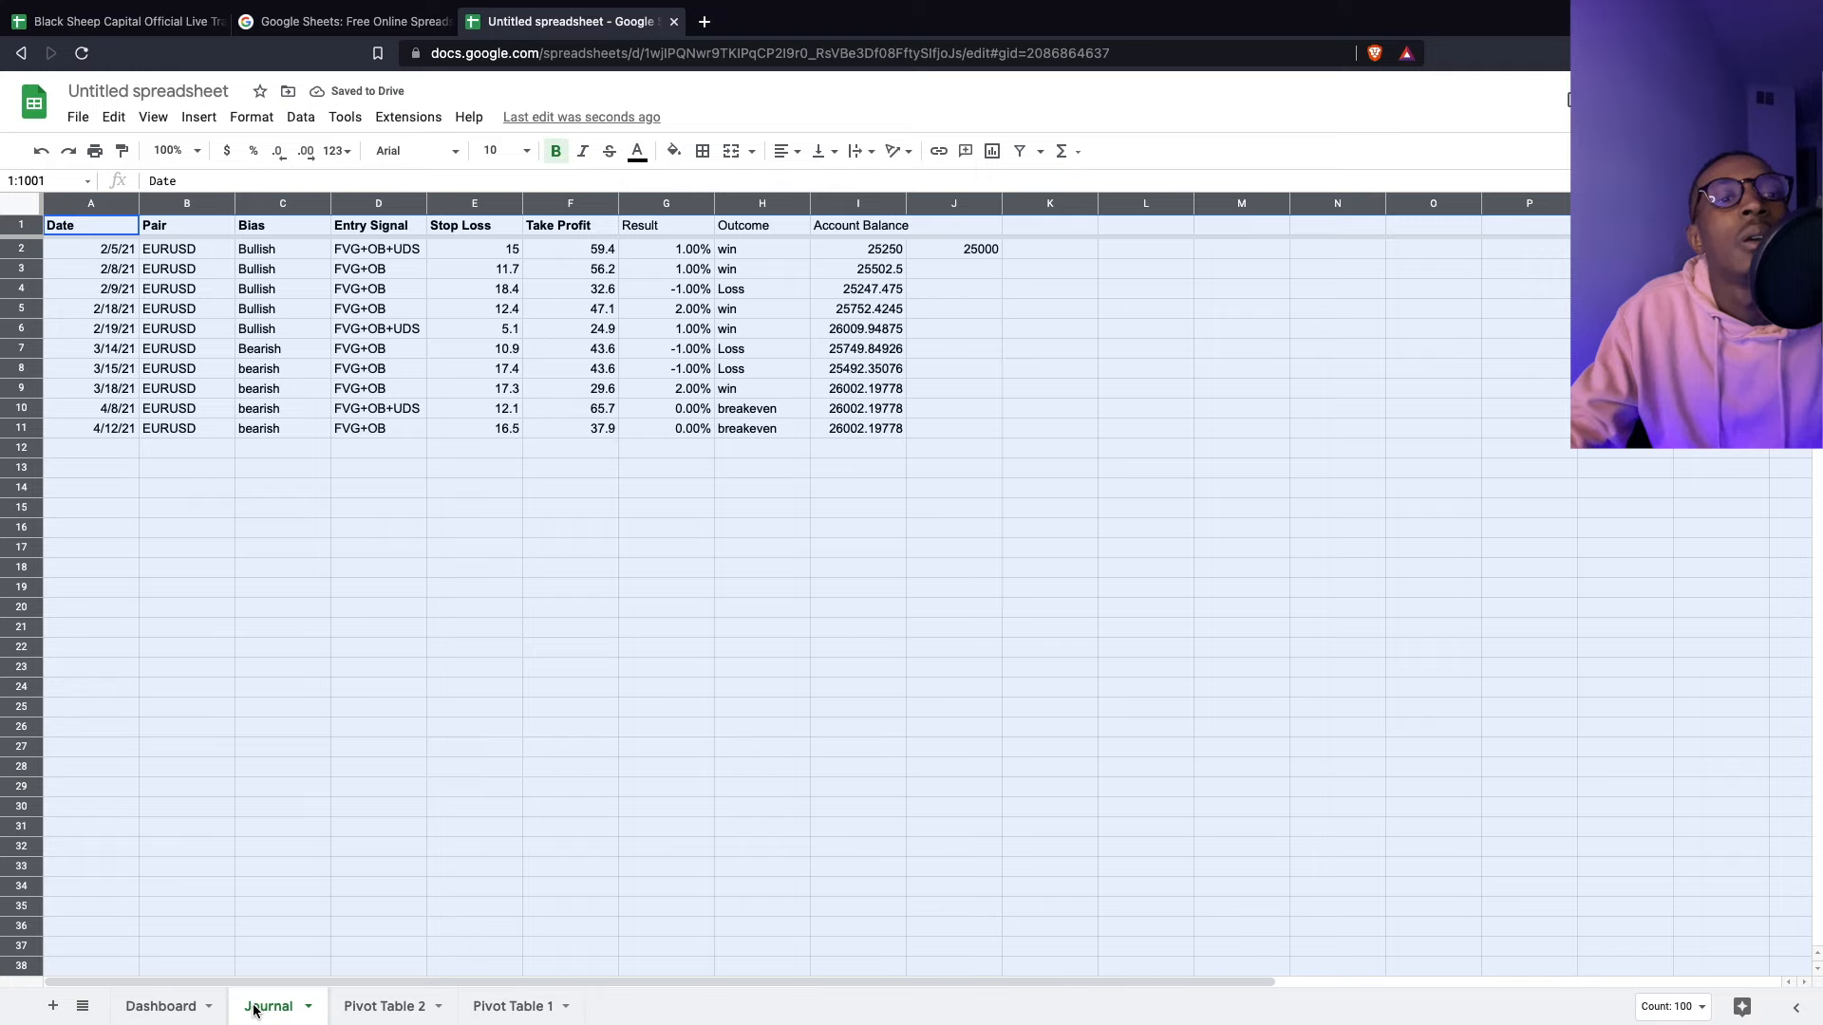
{"action": "left_click", "coordinate": [423, 1009]}
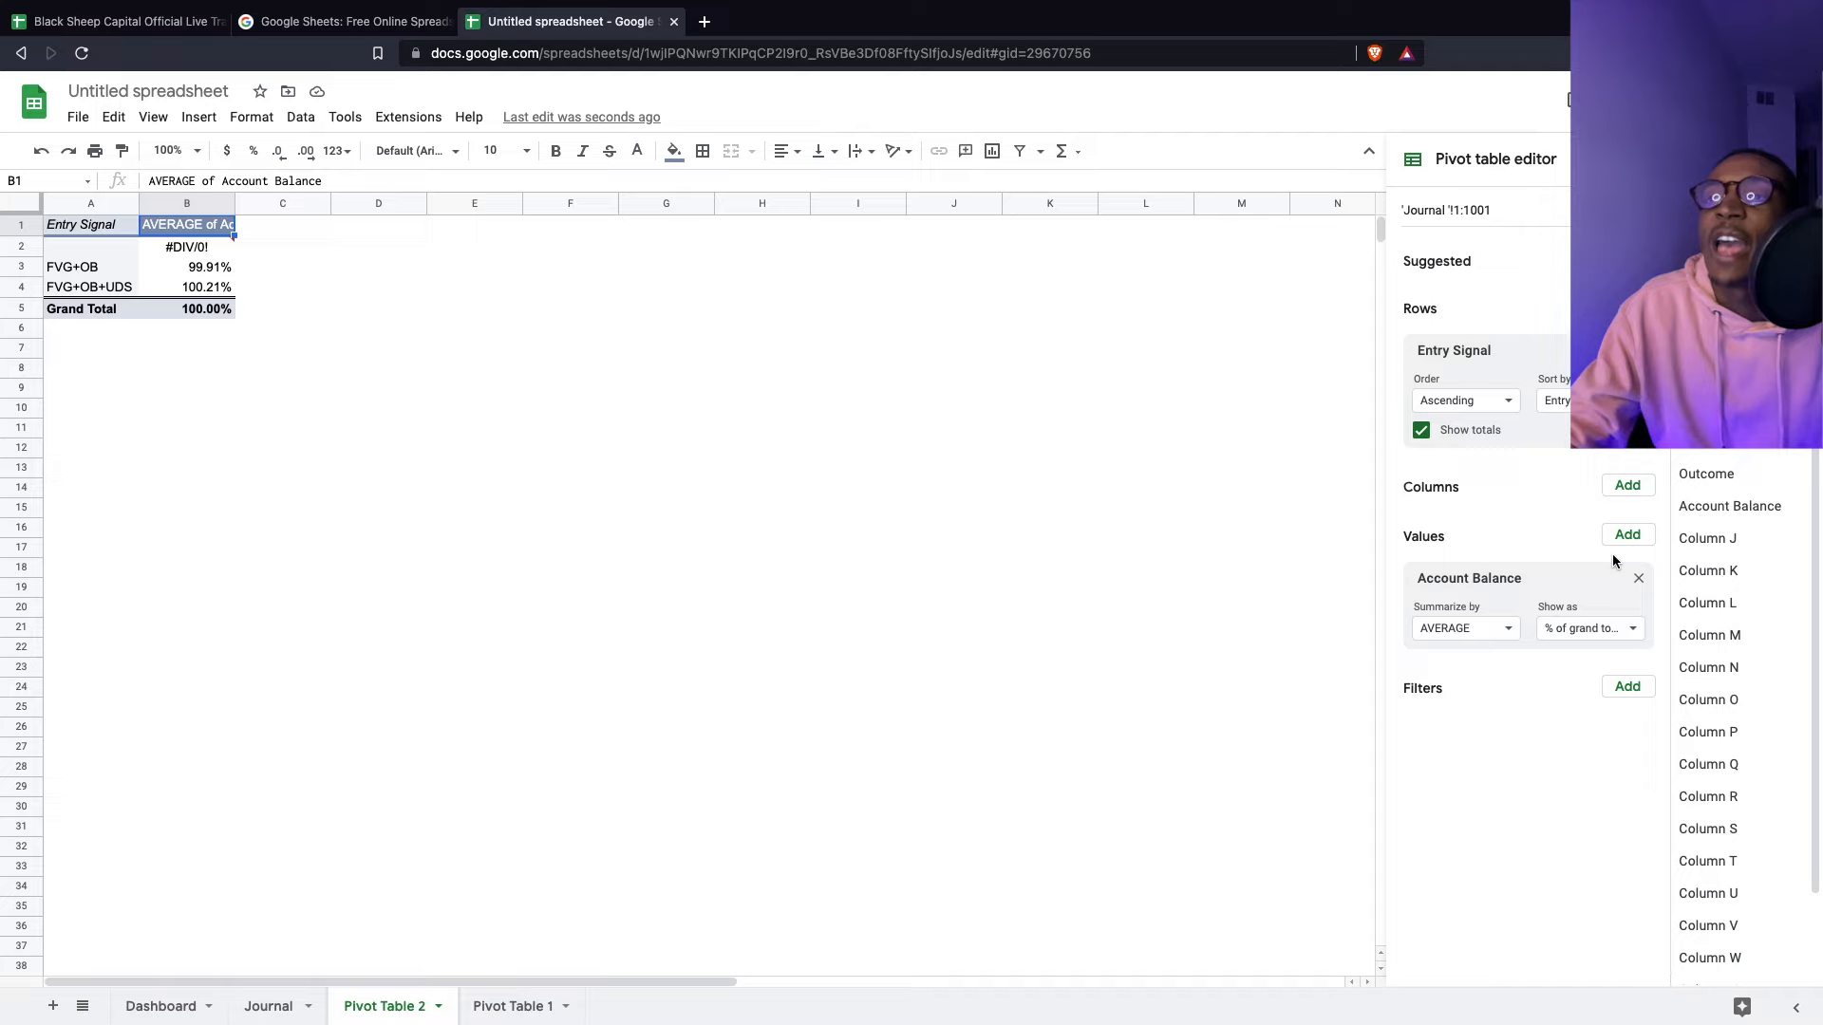
- Swap the pivot values from Account Balance to SUM of Result with Default display, then view Journal
{"action": "left_click", "coordinate": [1639, 580]}
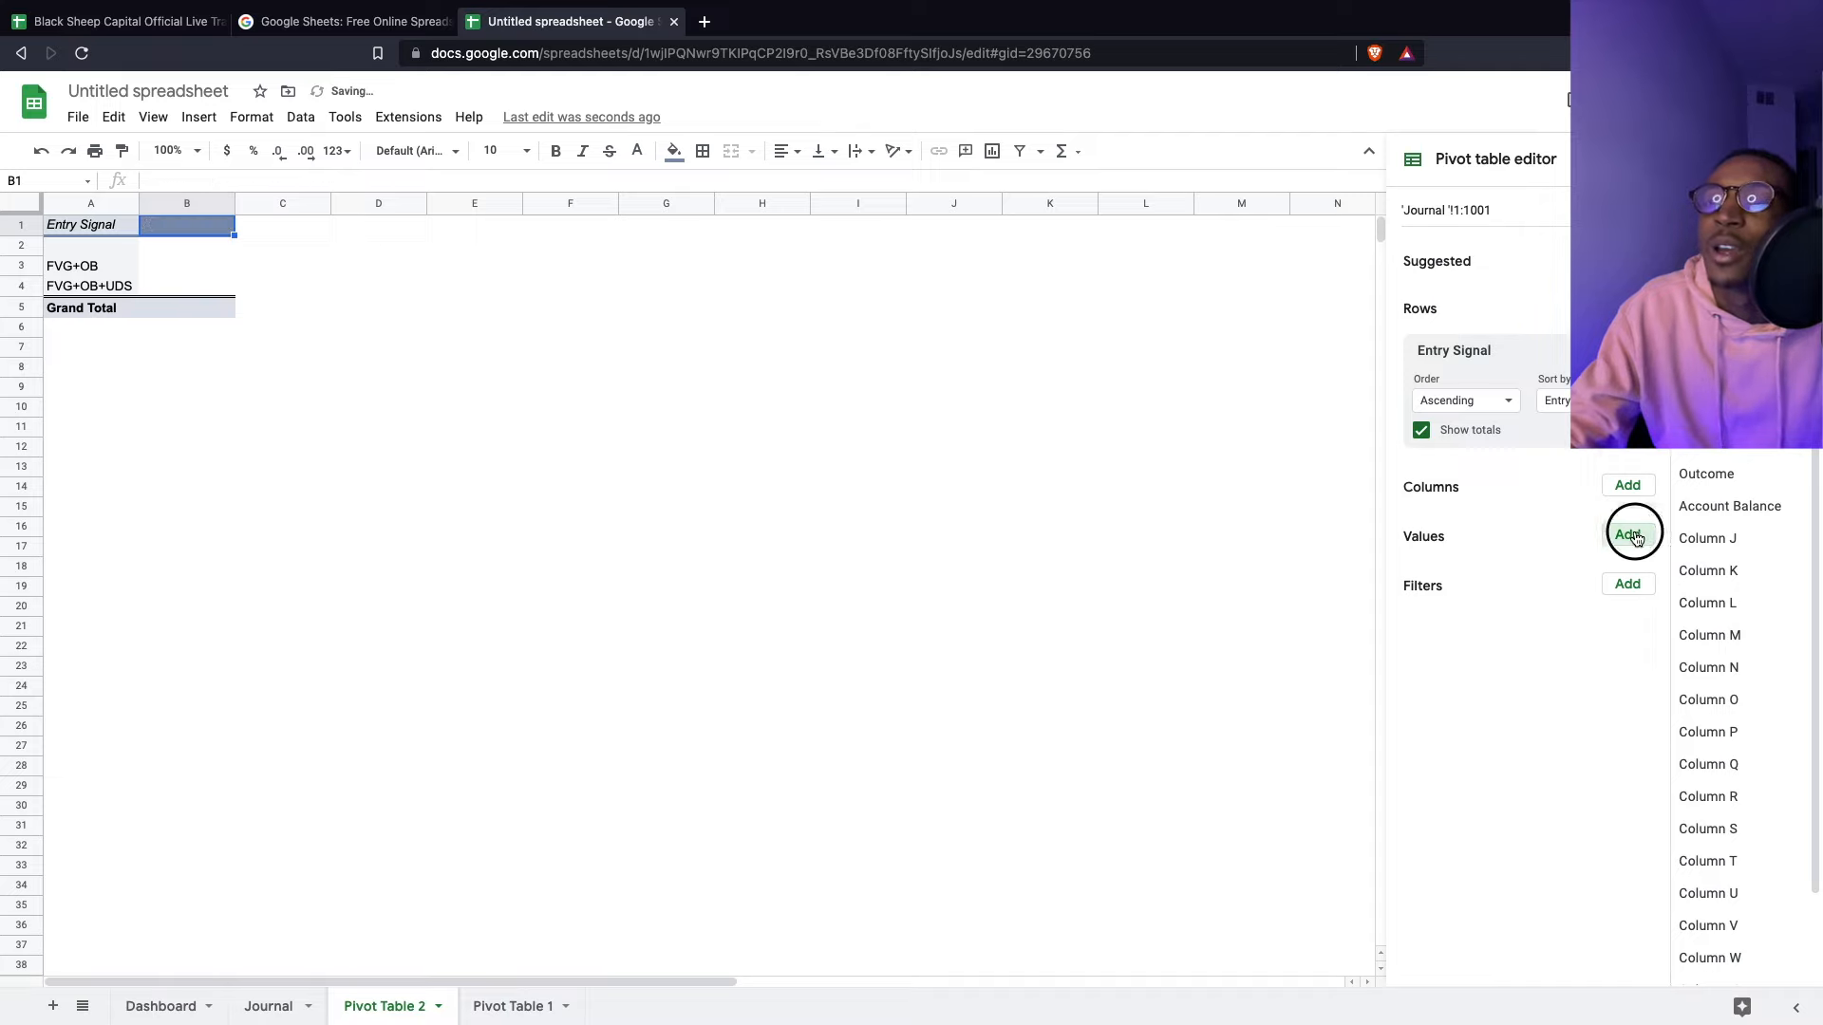
{"action": "left_click", "coordinate": [1628, 534]}
{"action": "left_click", "coordinate": [1640, 426]}
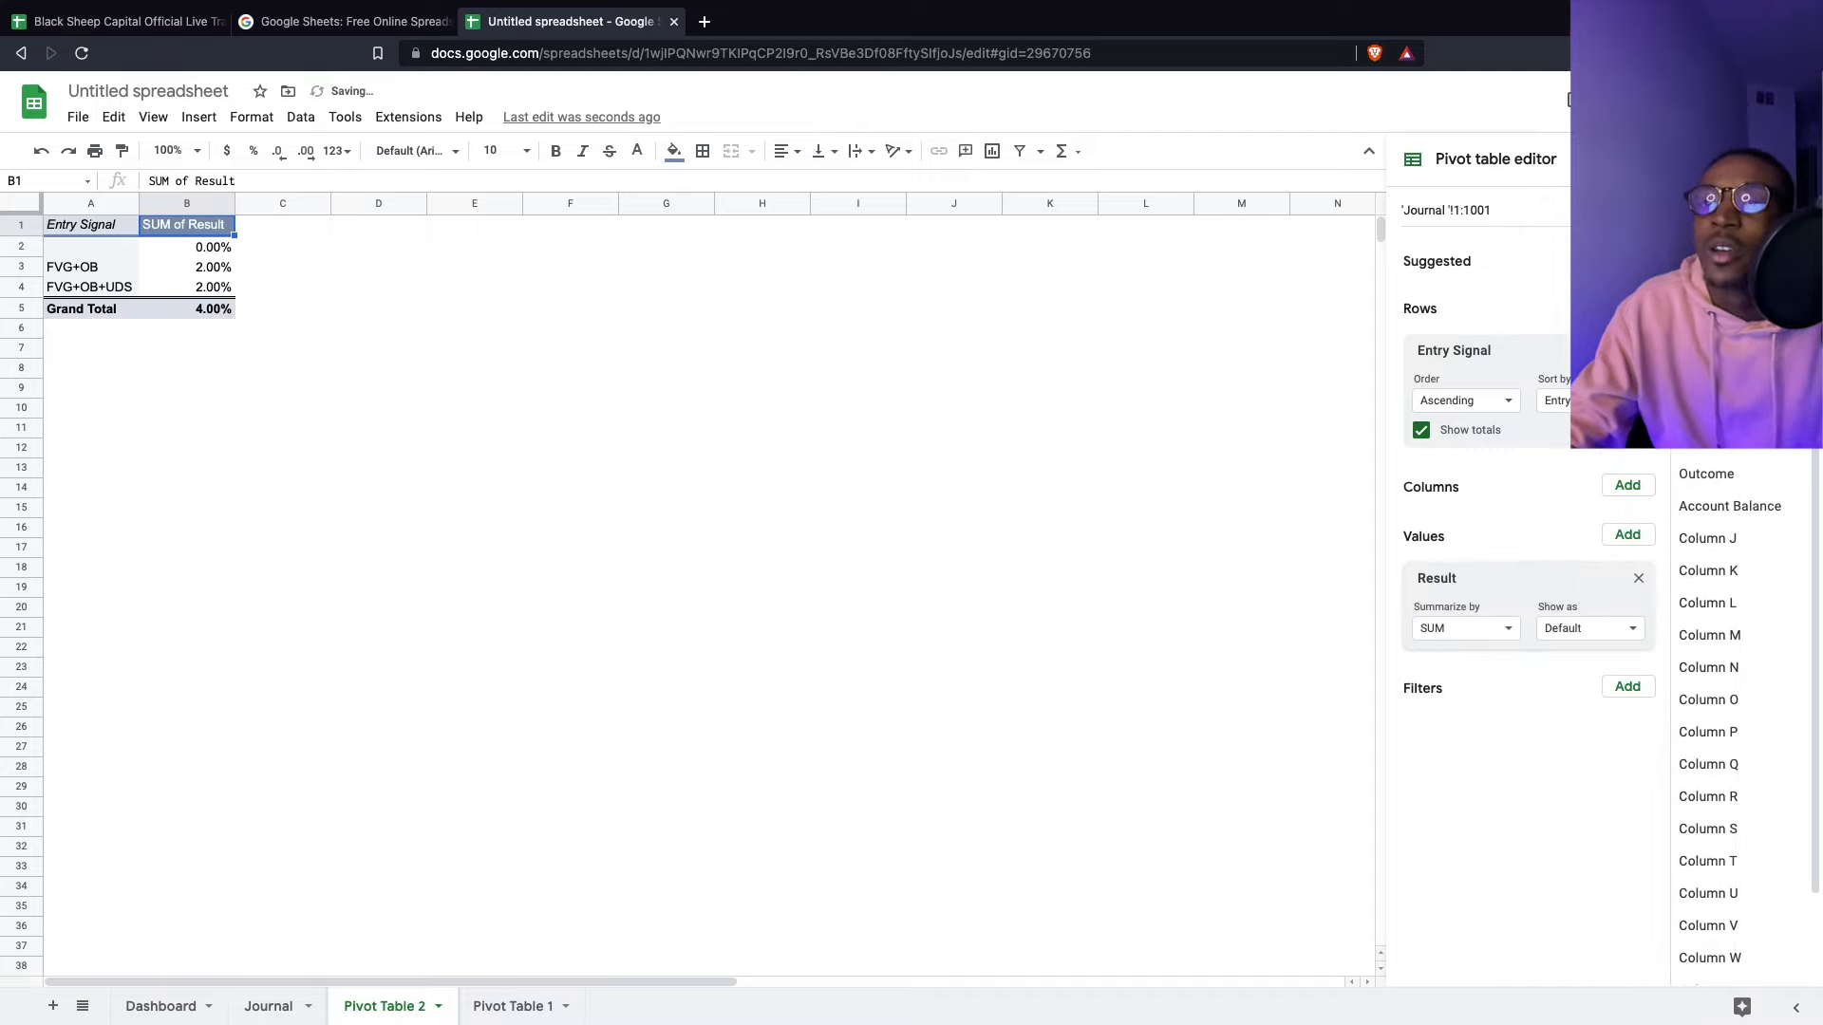
{"action": "left_click", "coordinate": [1595, 632]}
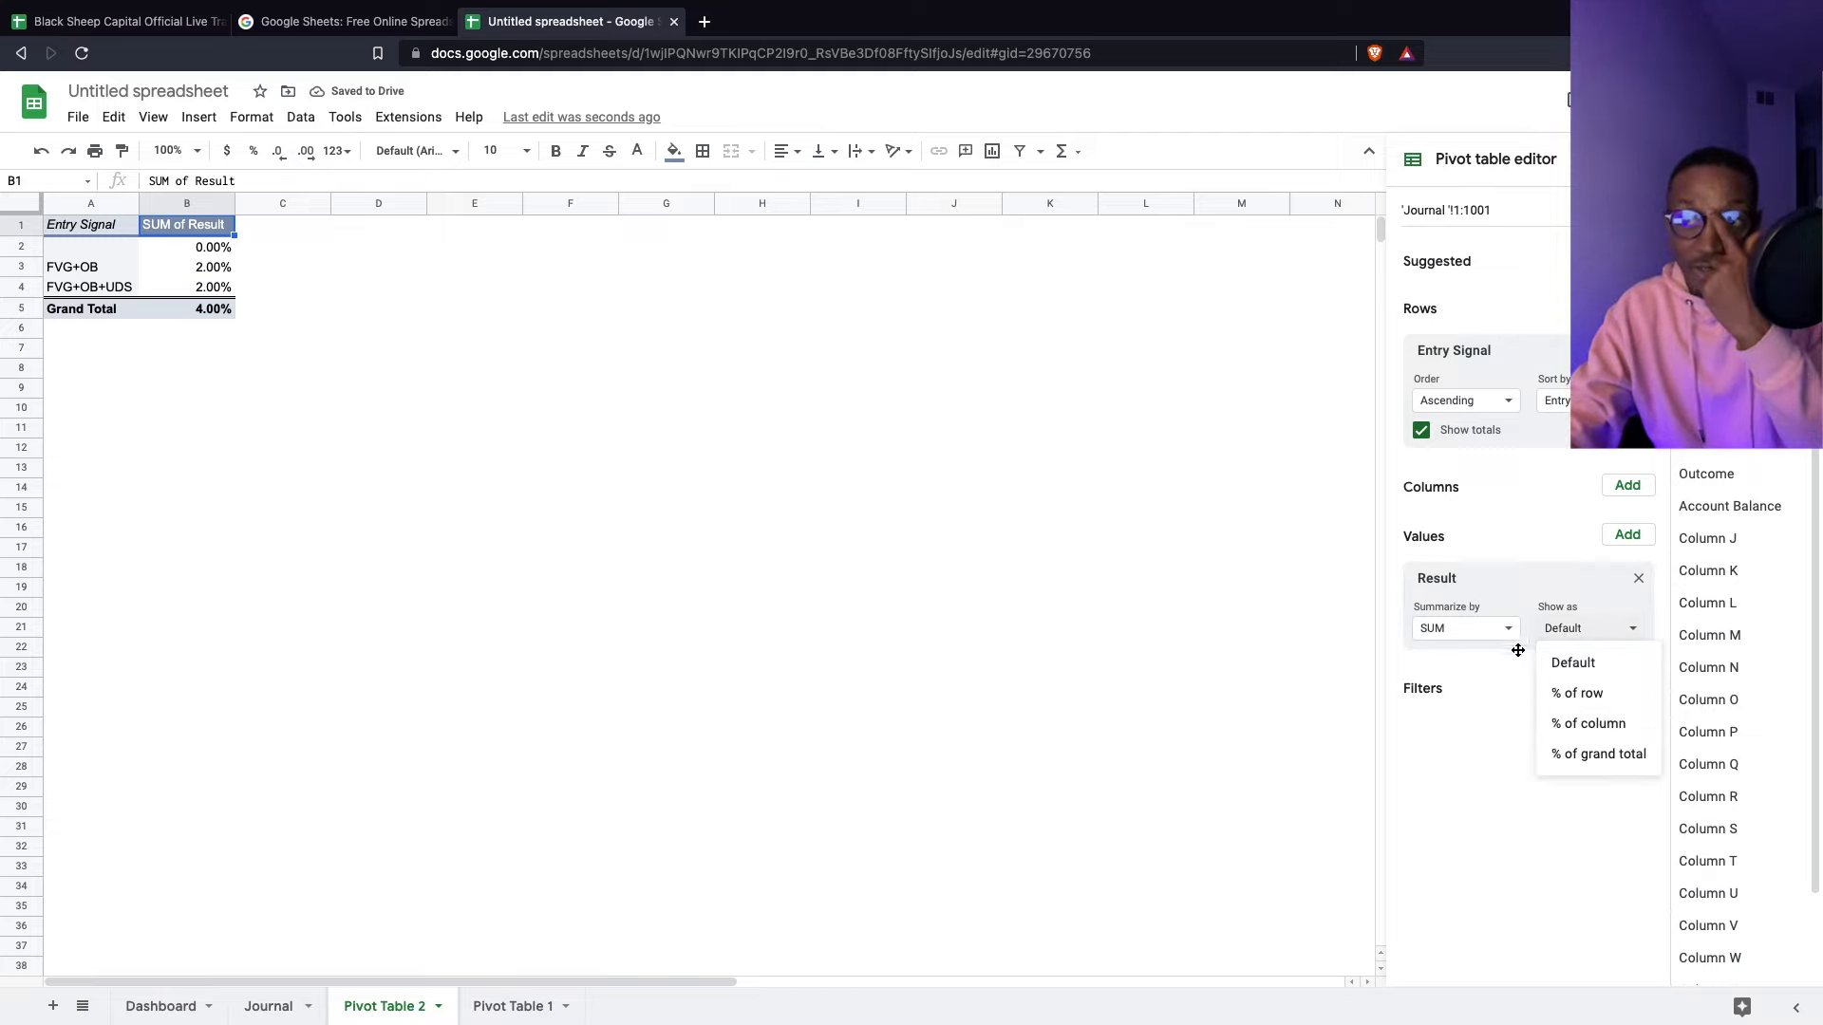
{"action": "left_click", "coordinate": [1528, 546]}
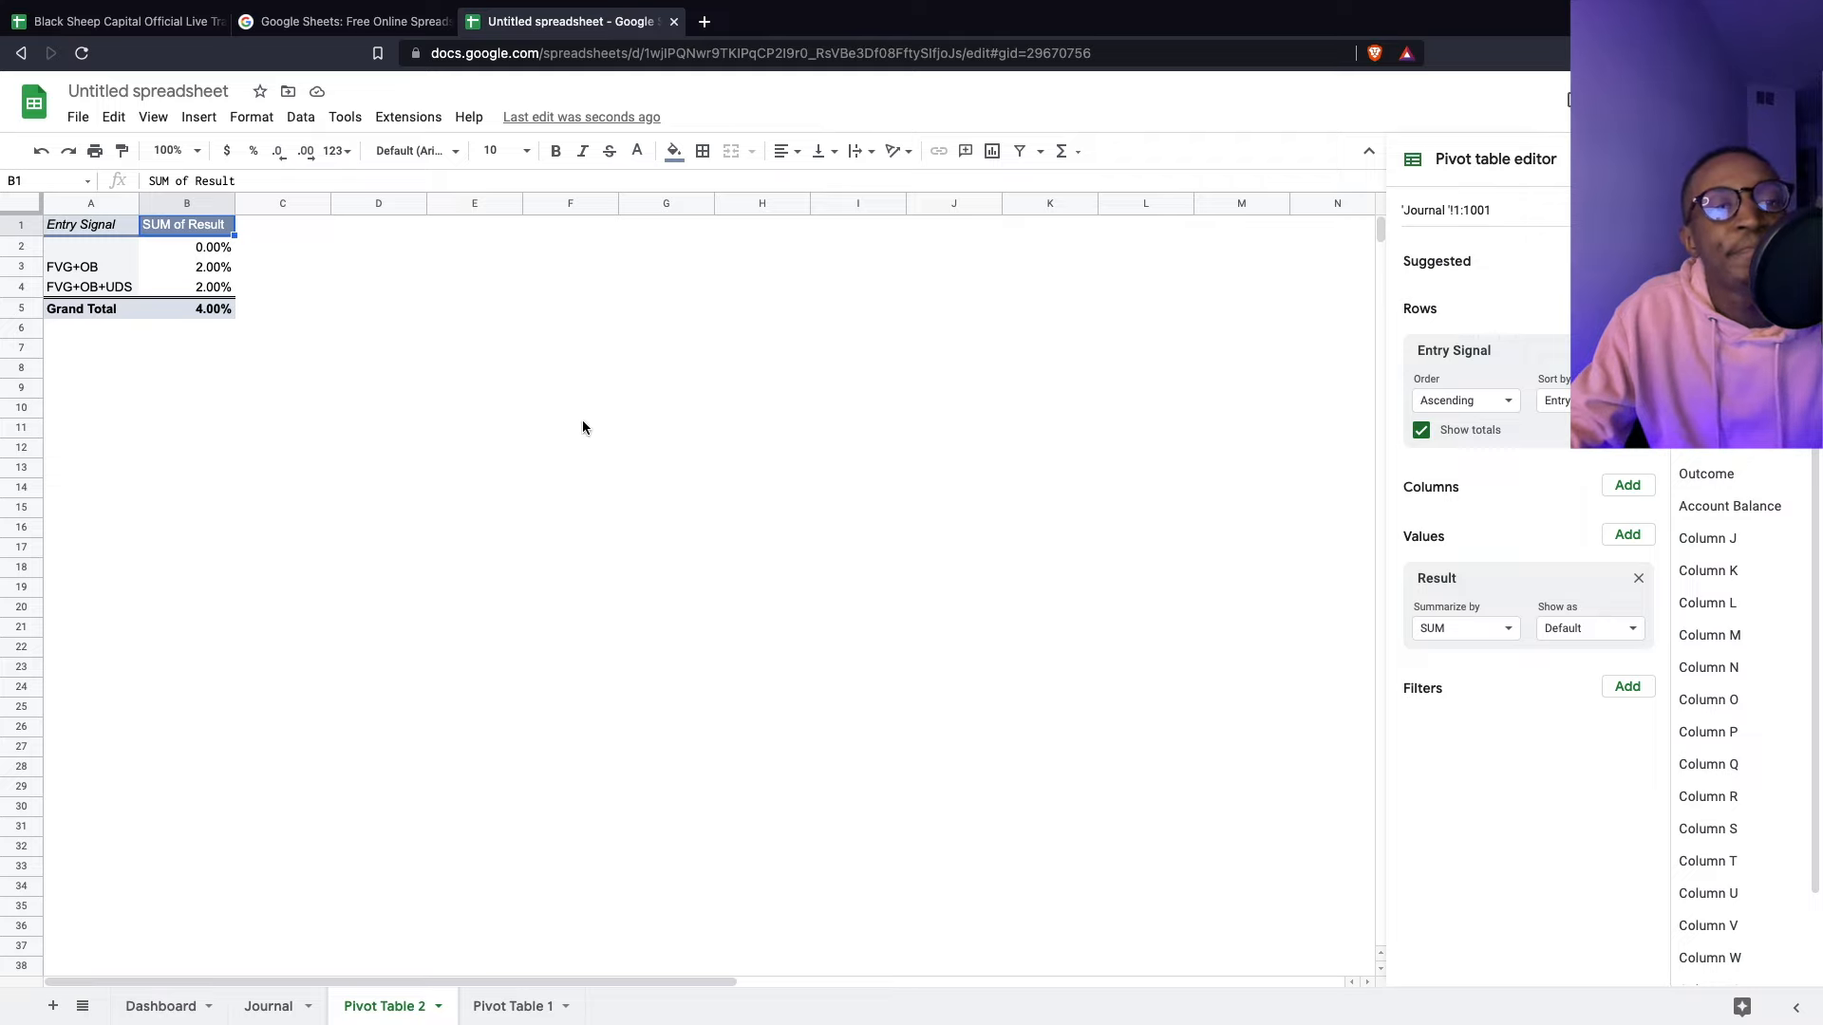
{"action": "left_click", "coordinate": [261, 1006]}
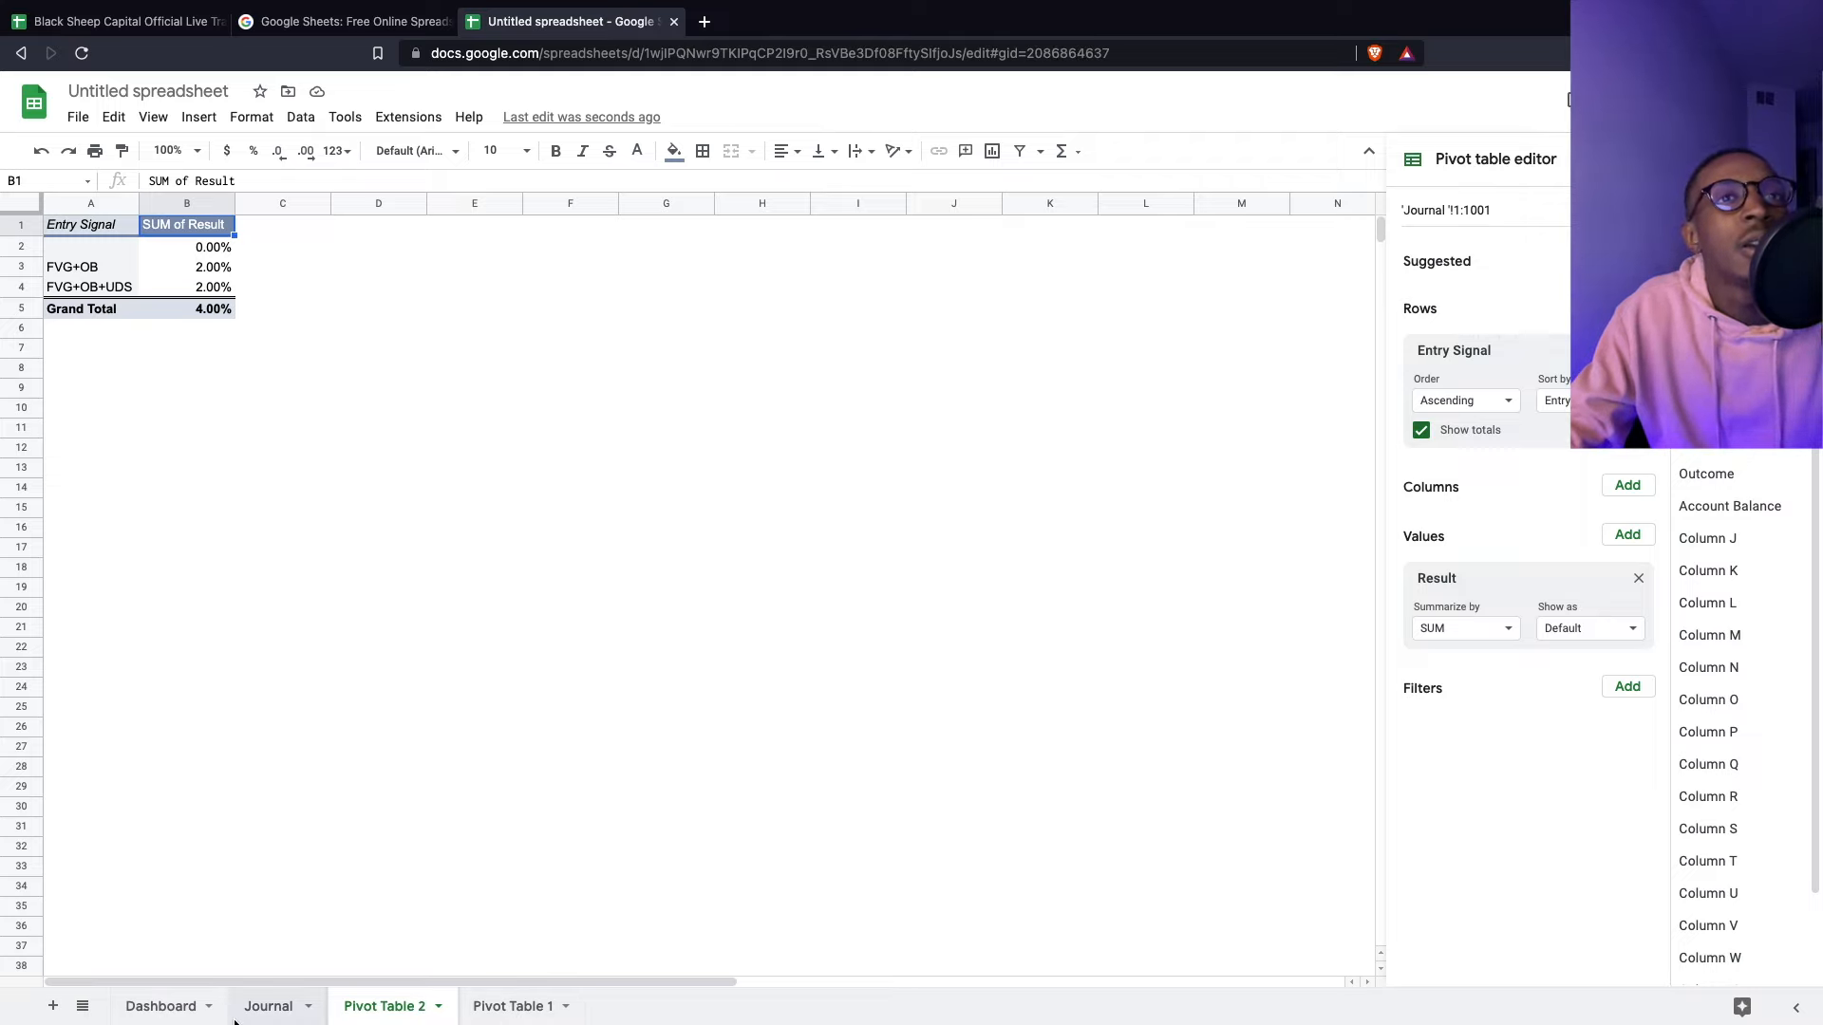
{"action": "left_click", "coordinate": [612, 296]}
- Enter =sum(G2:G11) in Journal cell G12 for a 4.00% total and check the FVG+OB+UDS signals
{"action": "left_click_drag", "start_coordinate": [691, 249], "coordinate": [690, 432]}
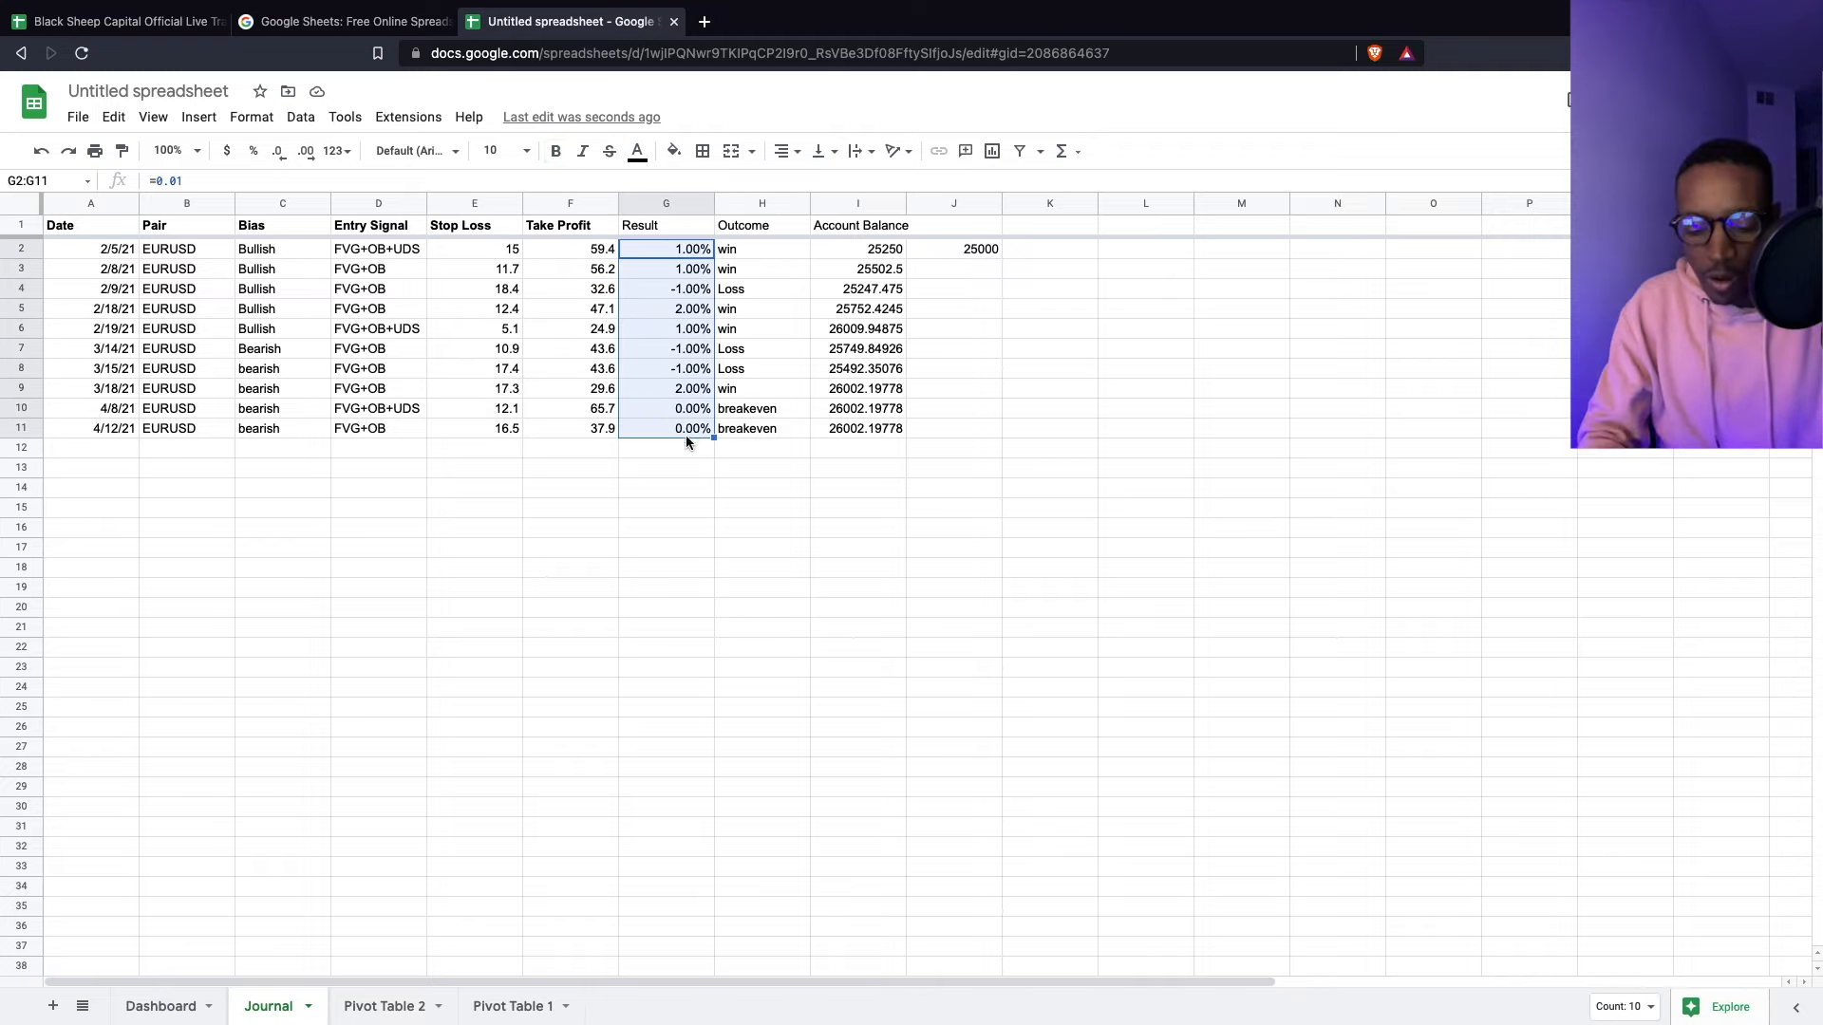
{"action": "left_click", "coordinate": [674, 448]}
{"action": "type", "text": "=sum("}
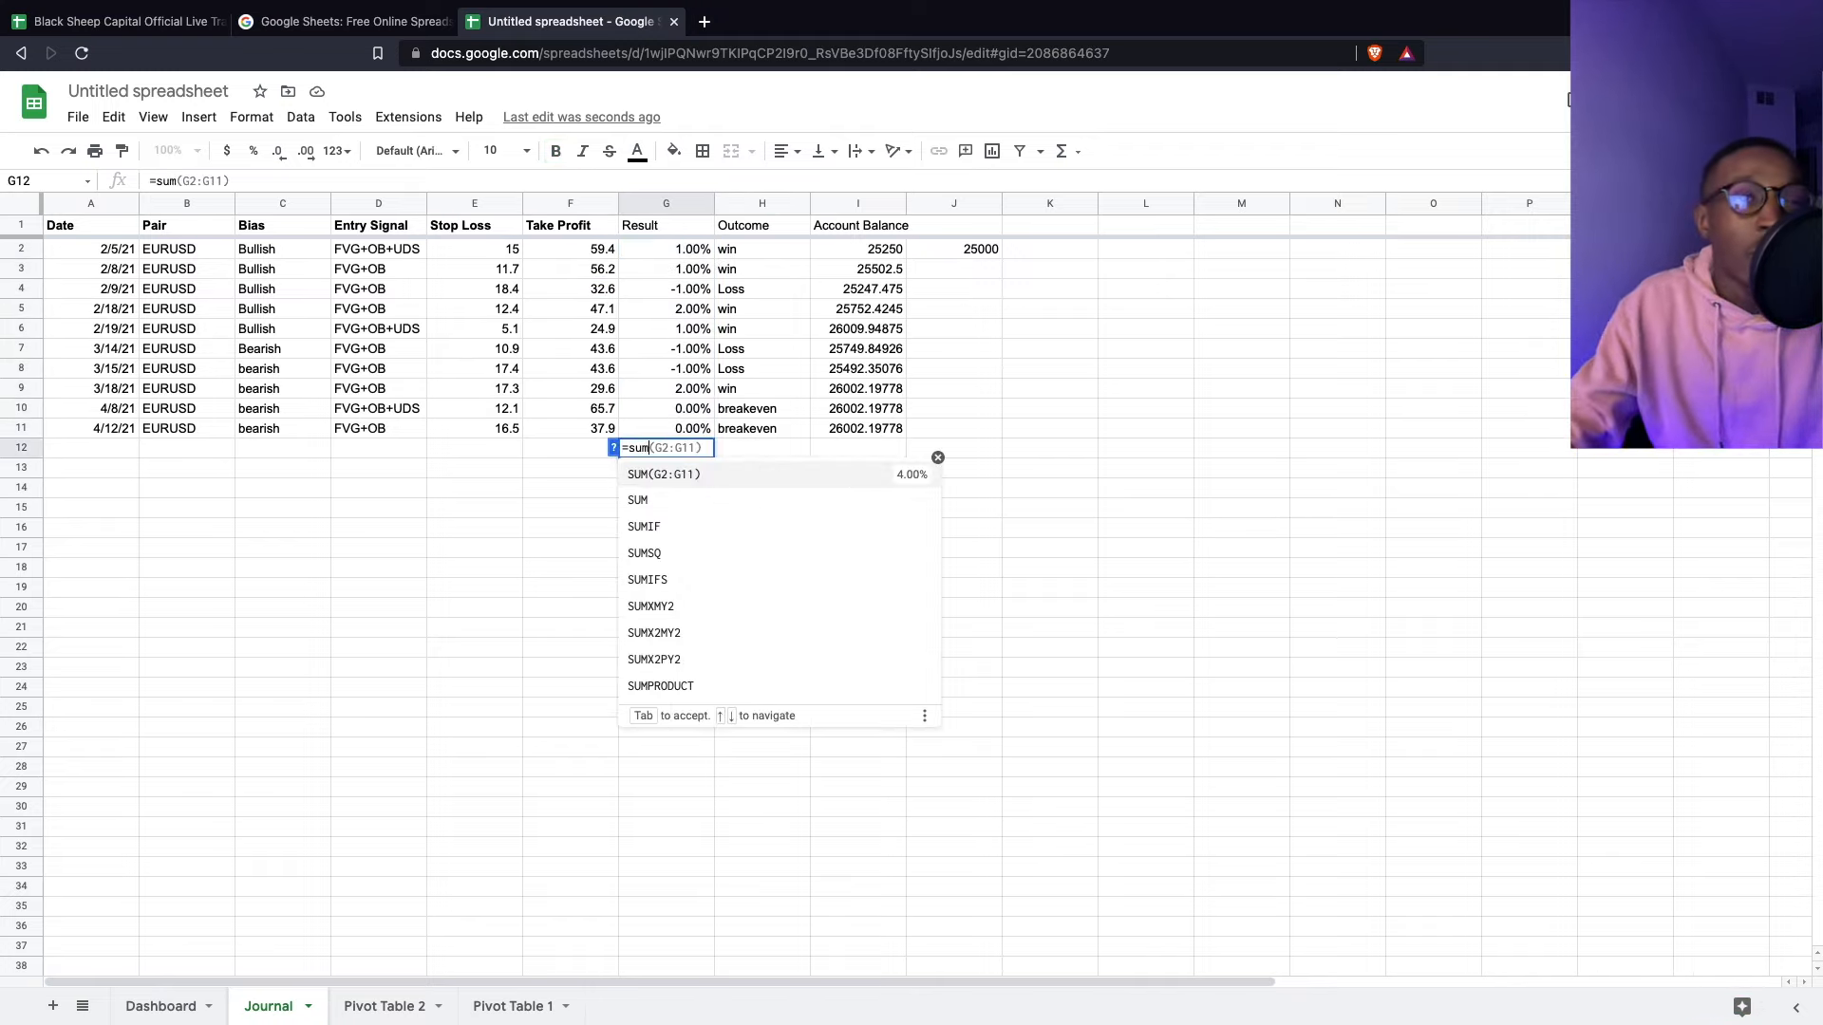
{"action": "left_click_drag", "start_coordinate": [678, 249], "coordinate": [671, 430]}
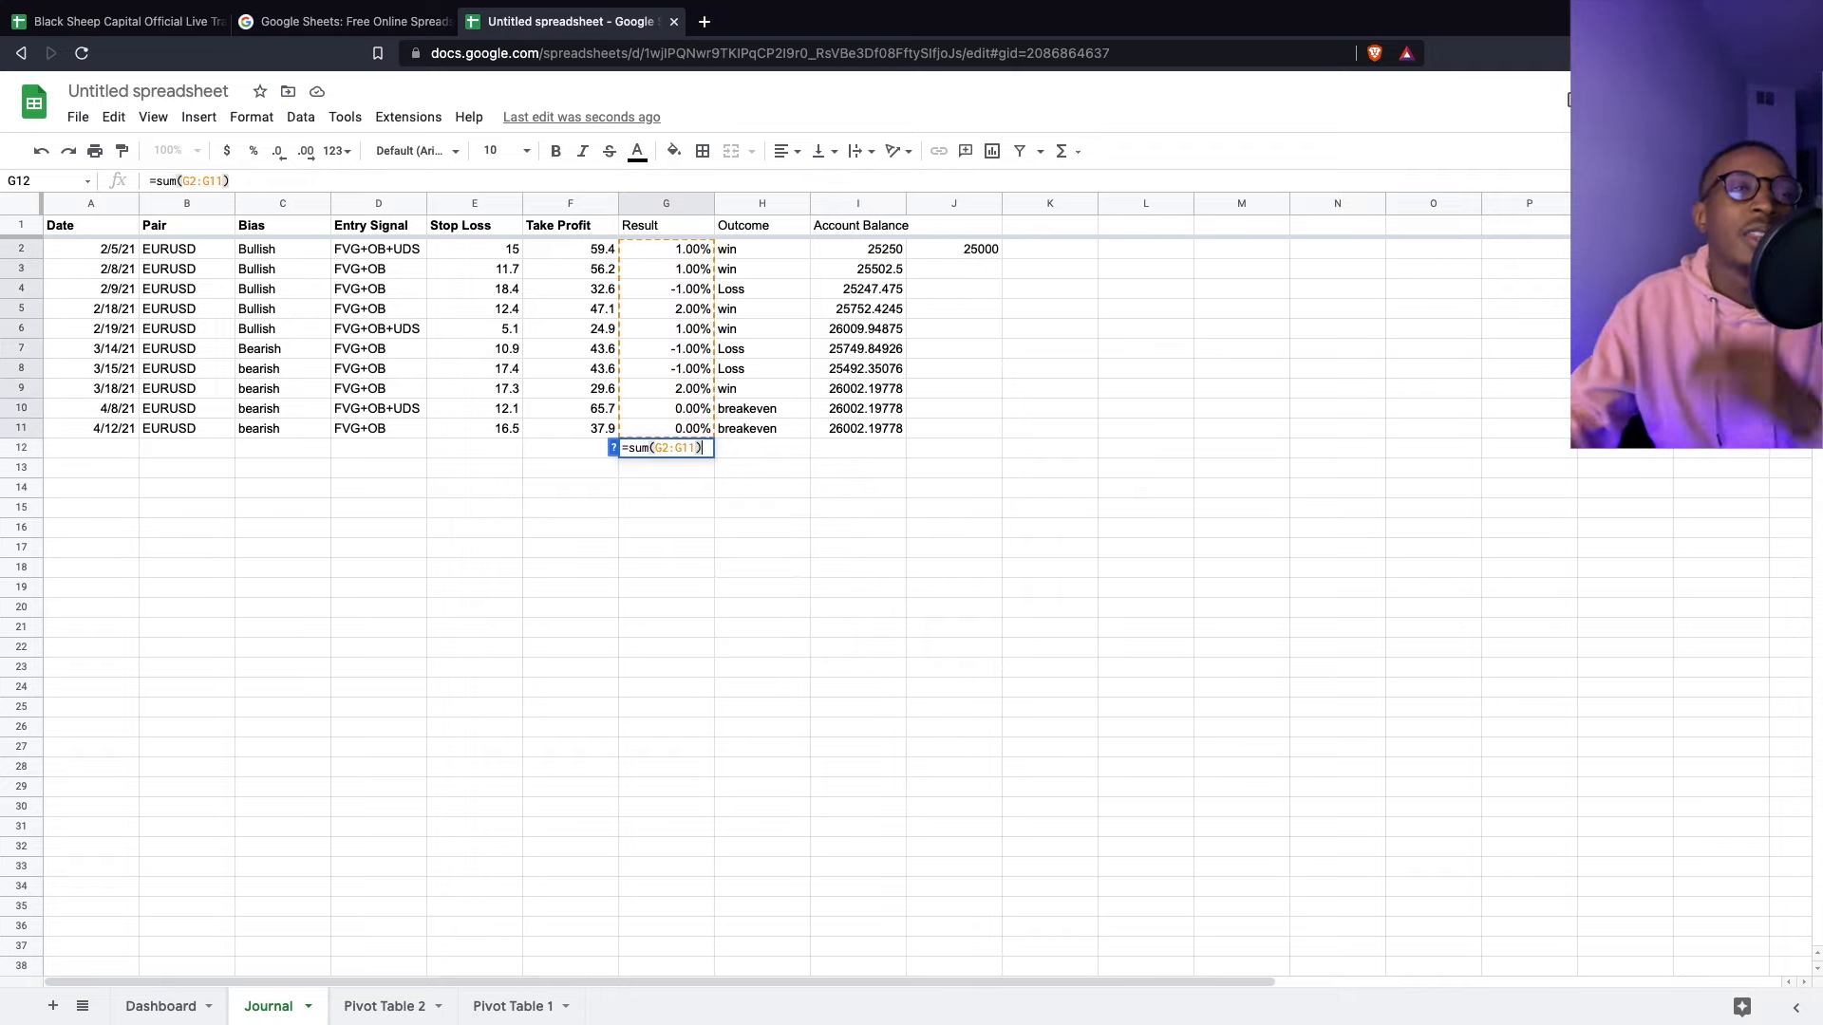
{"action": "key", "text": "Return"}
{"action": "key", "text": "Up"}
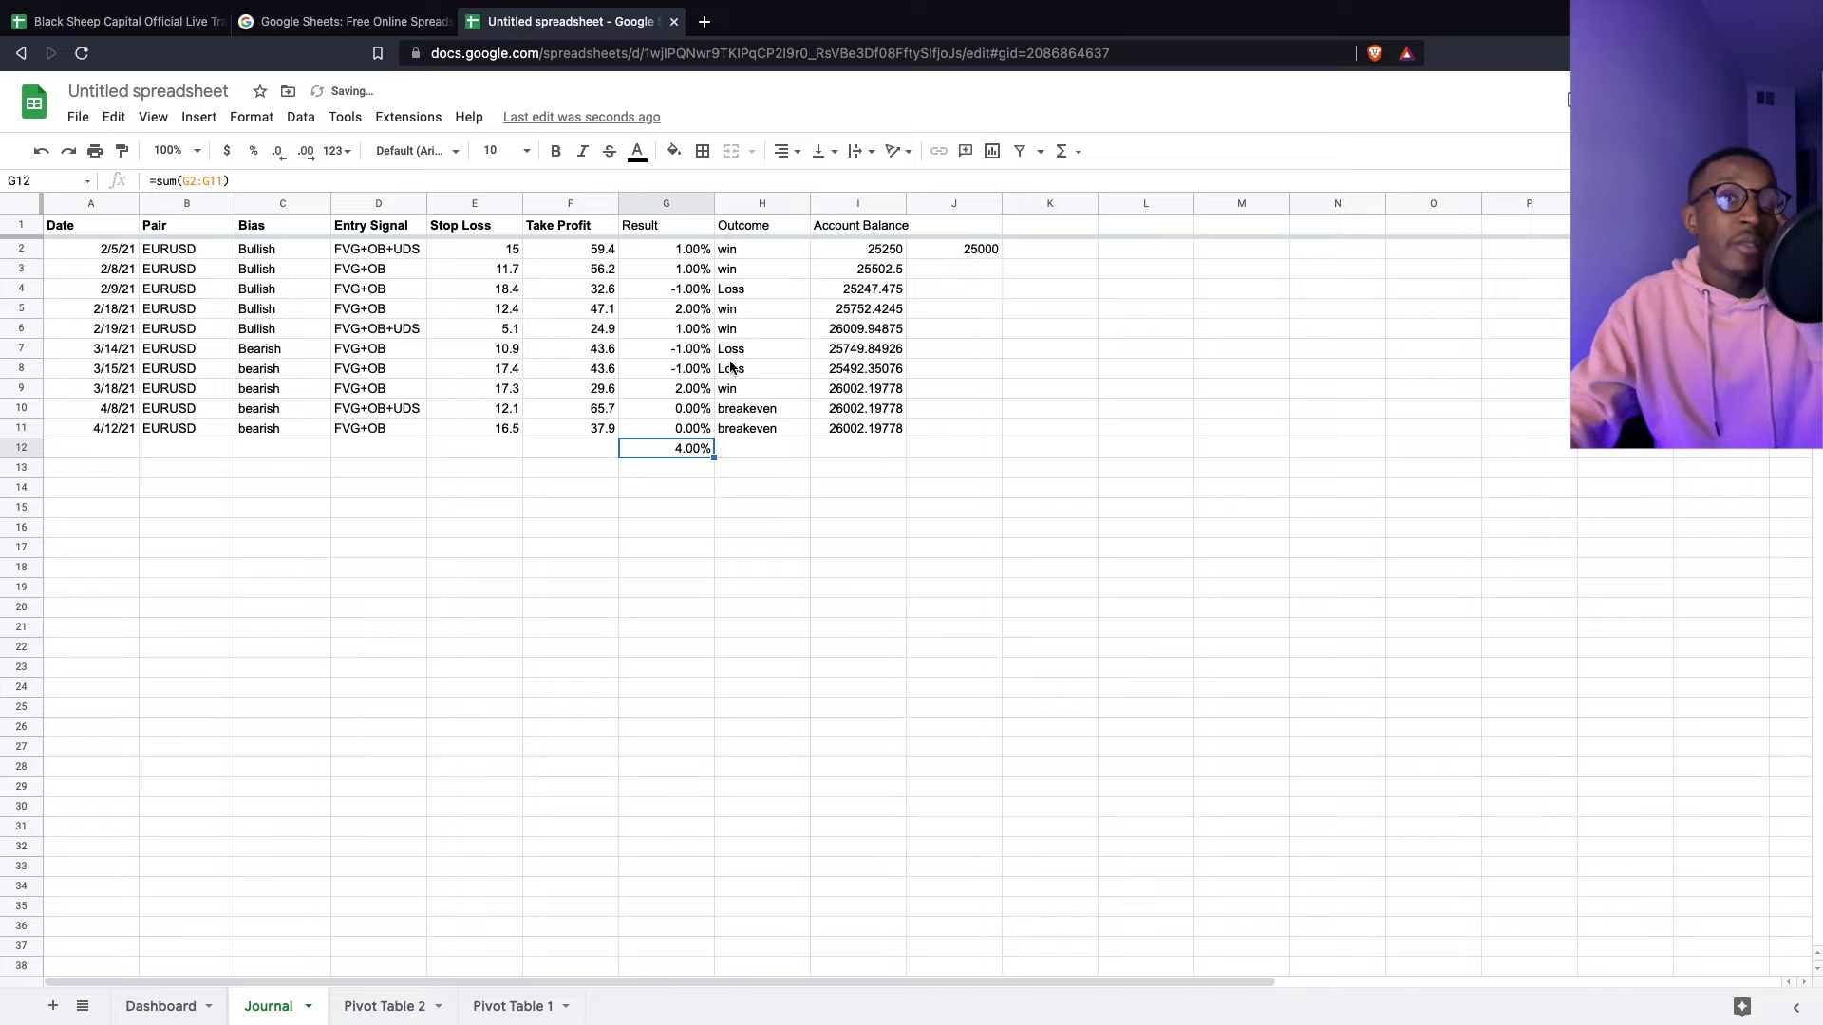
{"action": "left_click", "coordinate": [393, 252]}
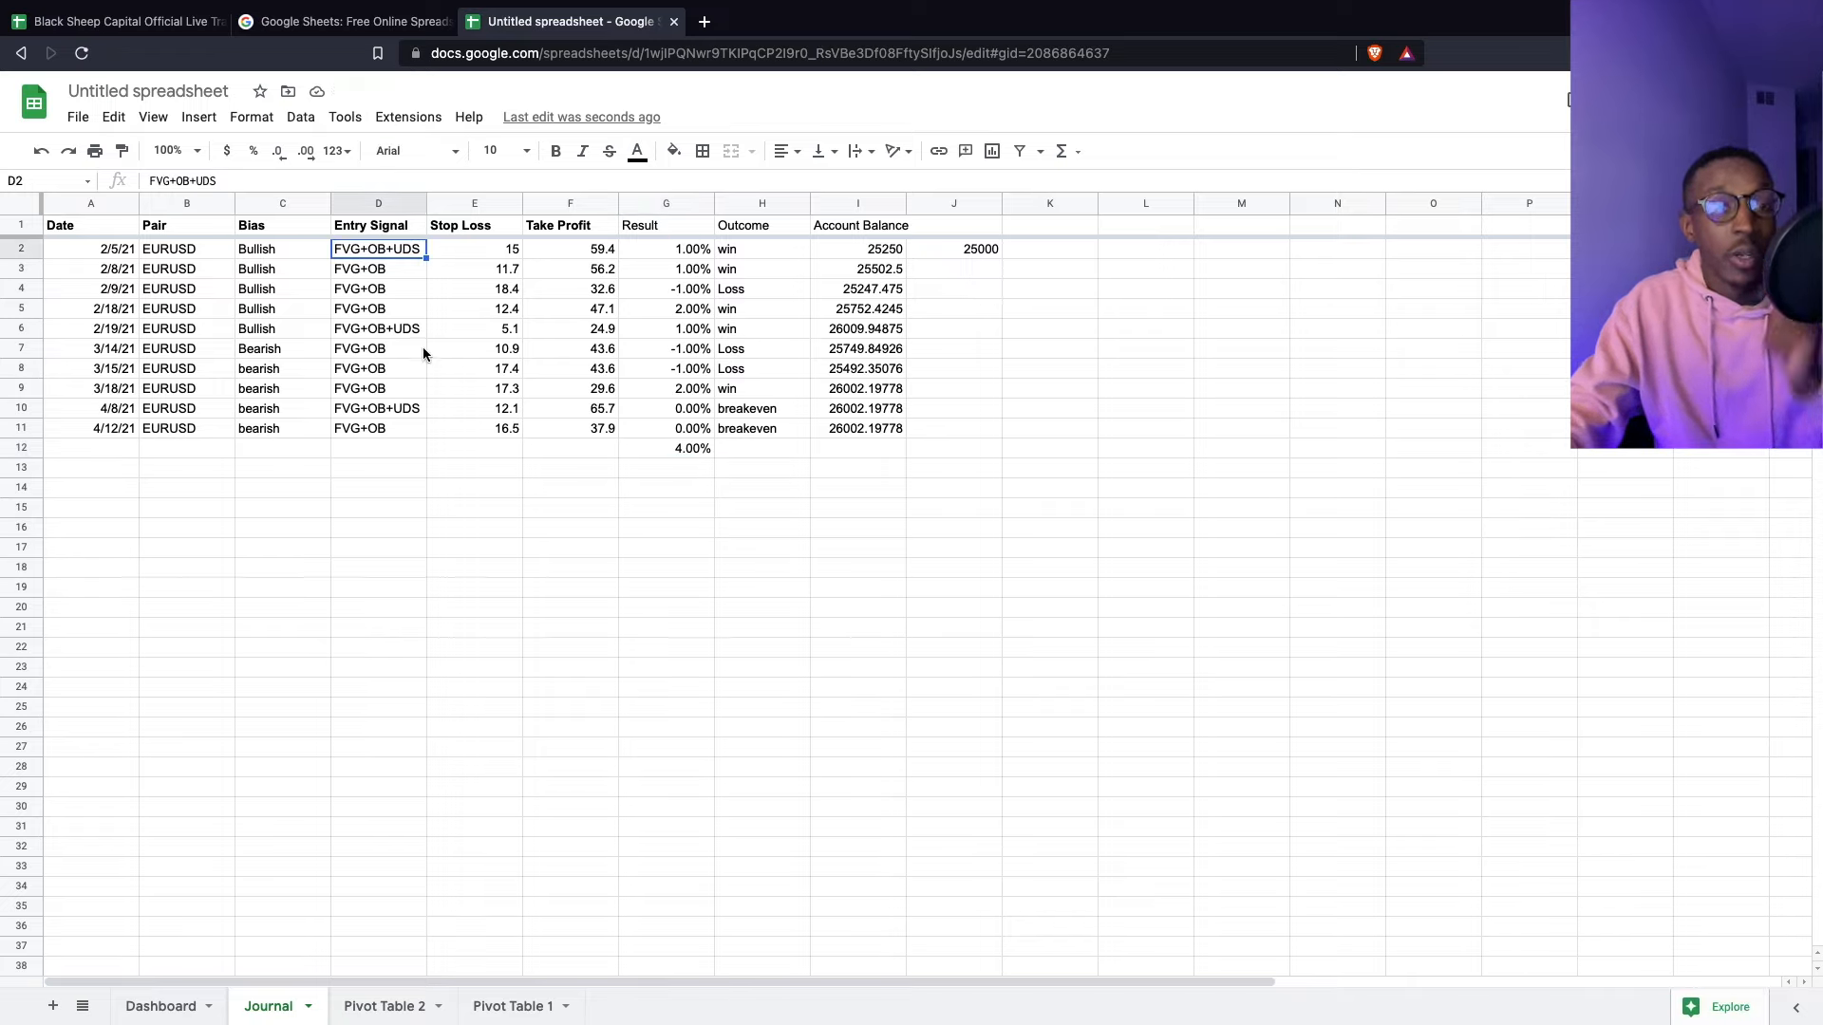
{"action": "left_click", "coordinate": [399, 328]}
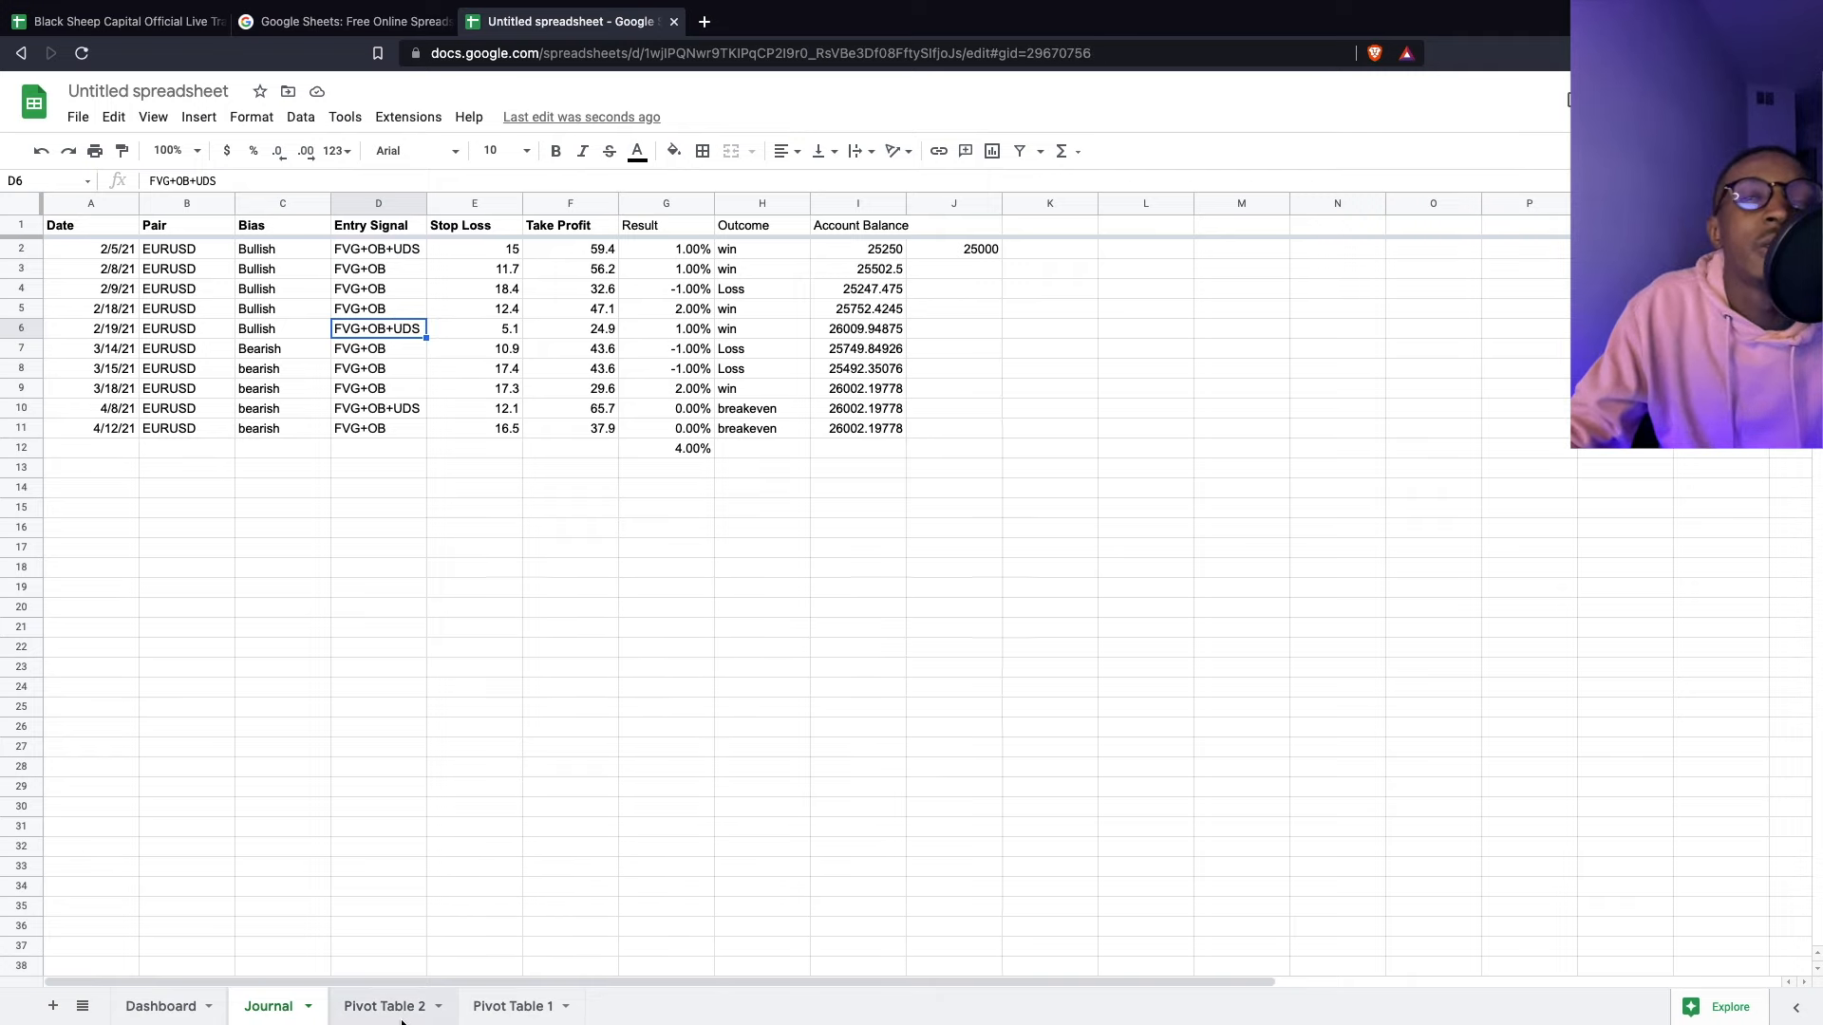
{"action": "left_click", "coordinate": [392, 1006]}
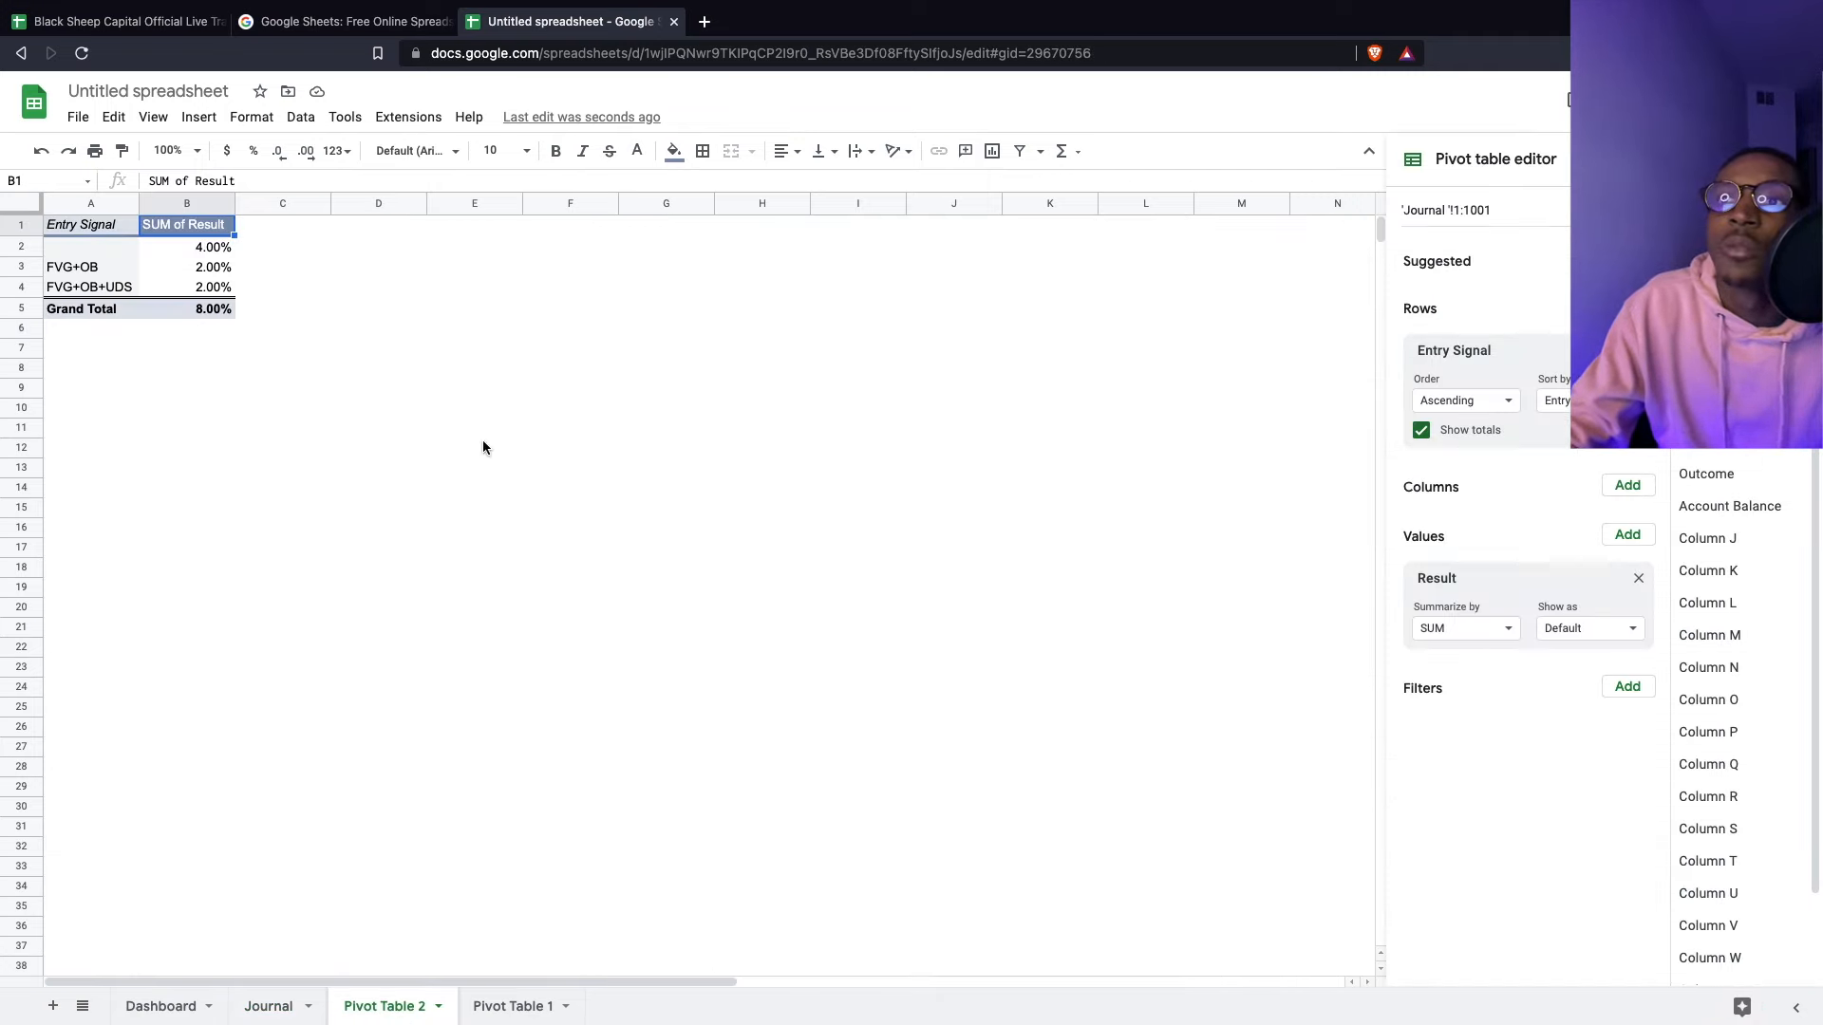
- Hide the pivot's grand total and insert a column chart of A1:B4, Result by Entry Signal
{"action": "left_click", "coordinate": [1455, 440]}
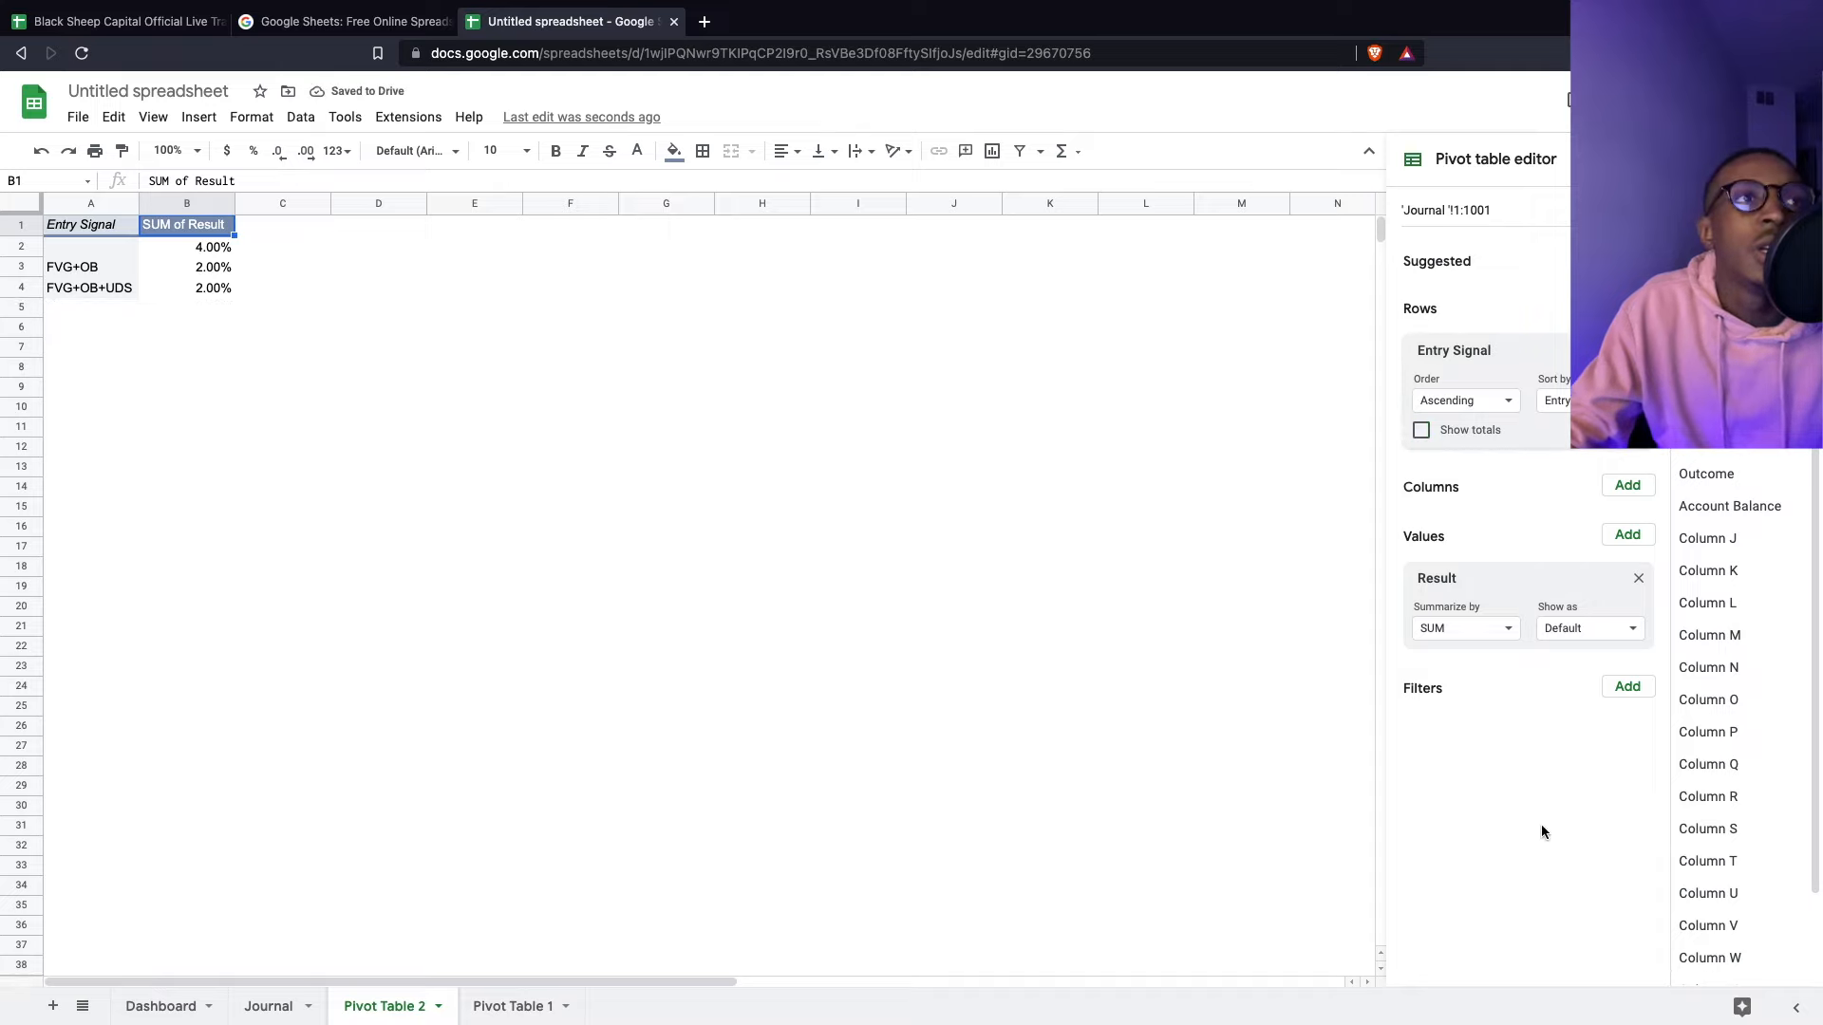
{"action": "left_click", "coordinate": [797, 411]}
{"action": "left_click_drag", "start_coordinate": [65, 226], "coordinate": [228, 289]}
{"action": "left_click", "coordinate": [199, 121]}
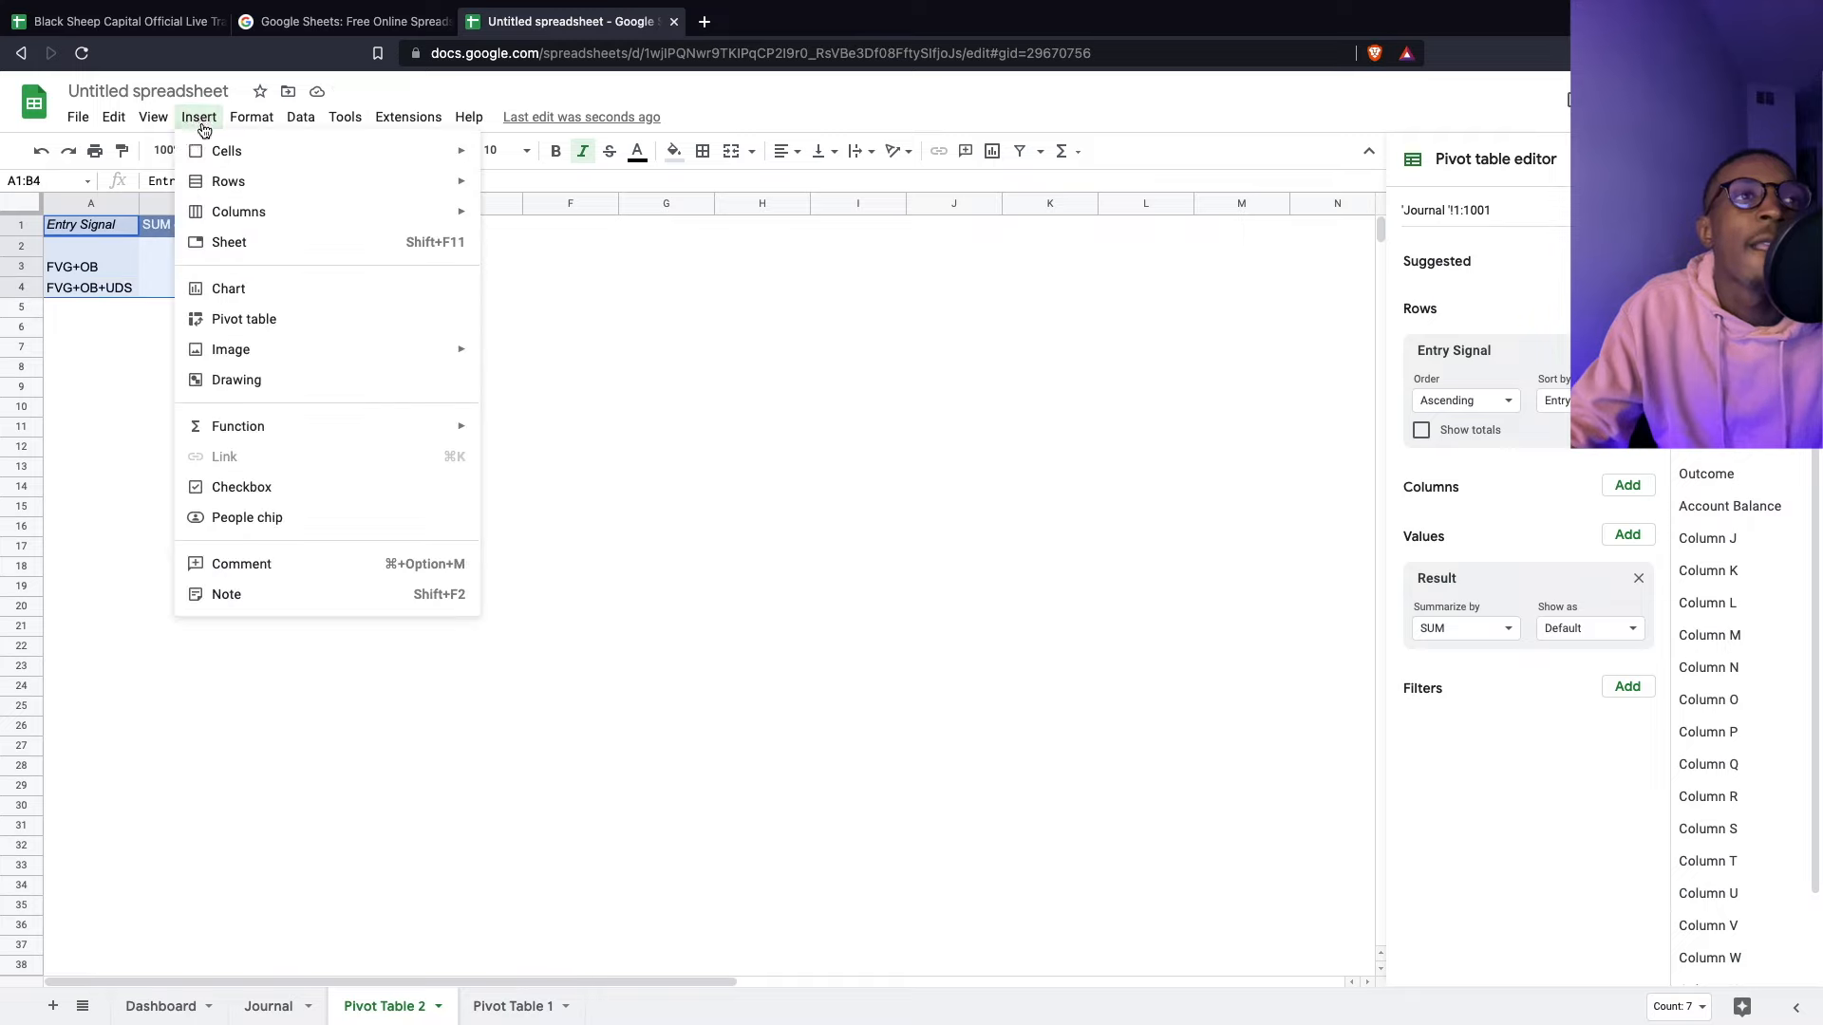
{"action": "left_click", "coordinate": [327, 294]}
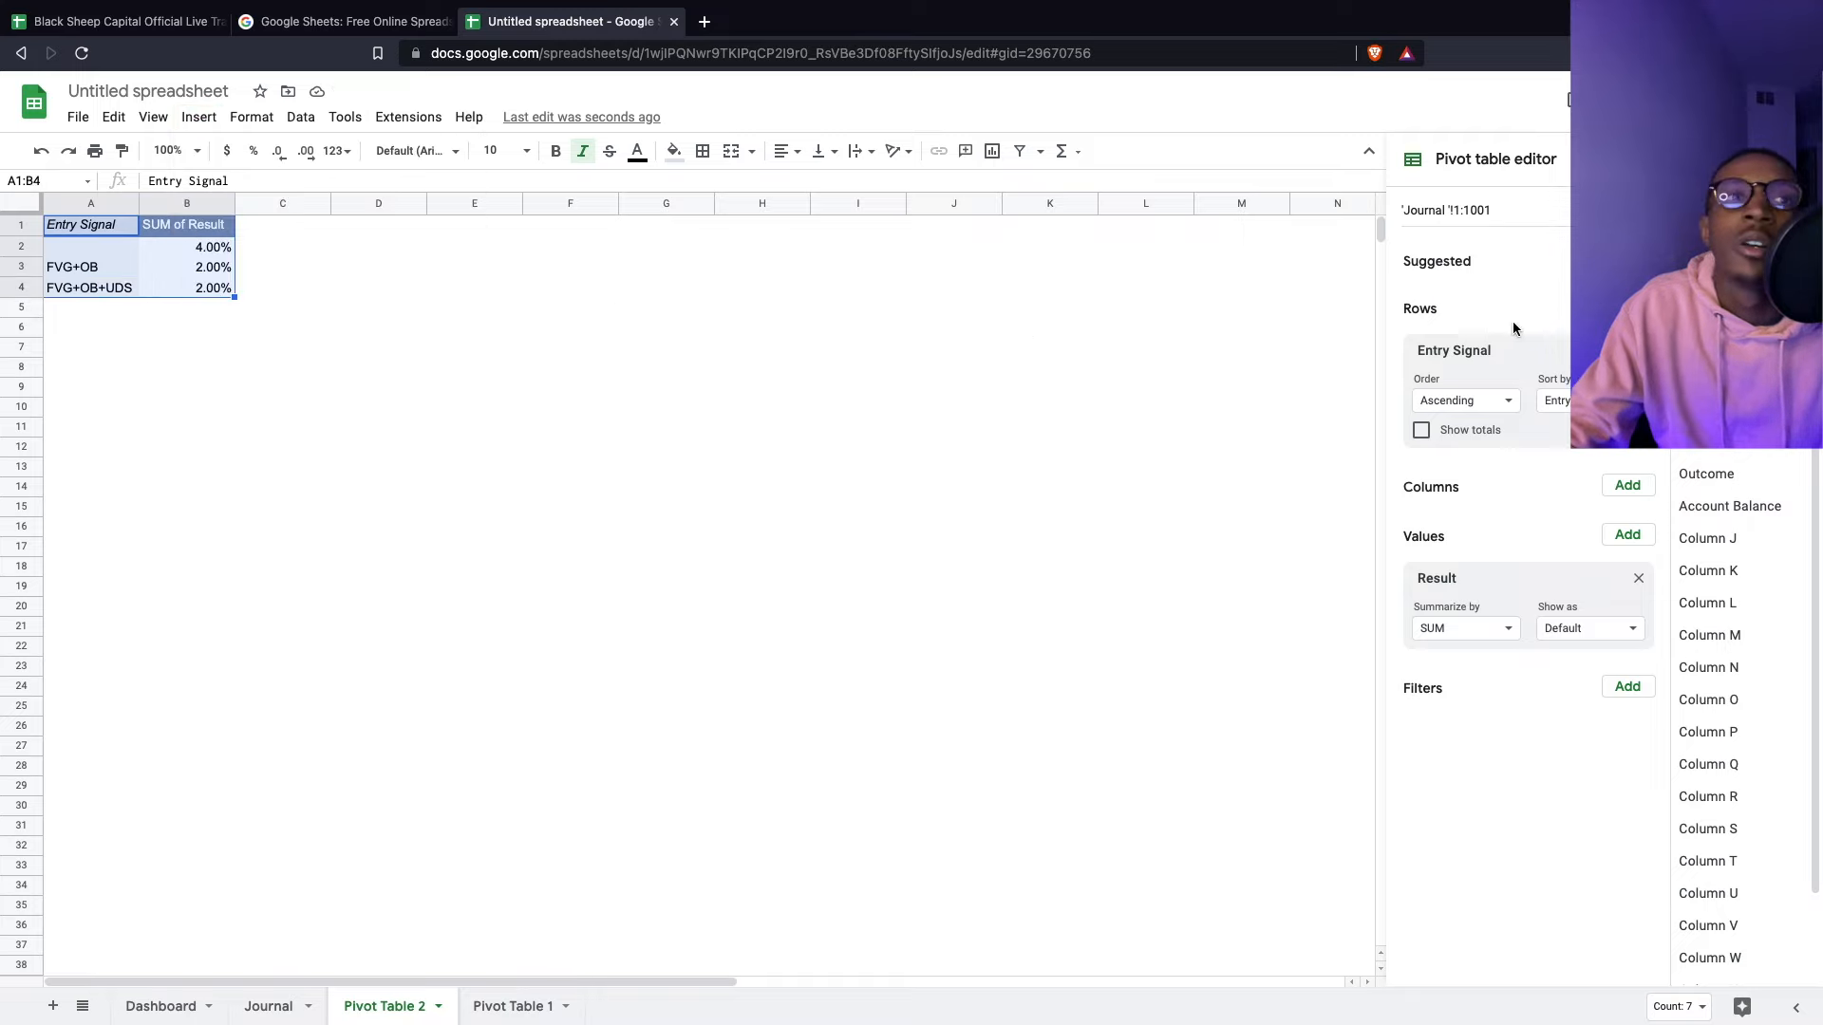
{"action": "left_click", "coordinate": [1657, 287]}
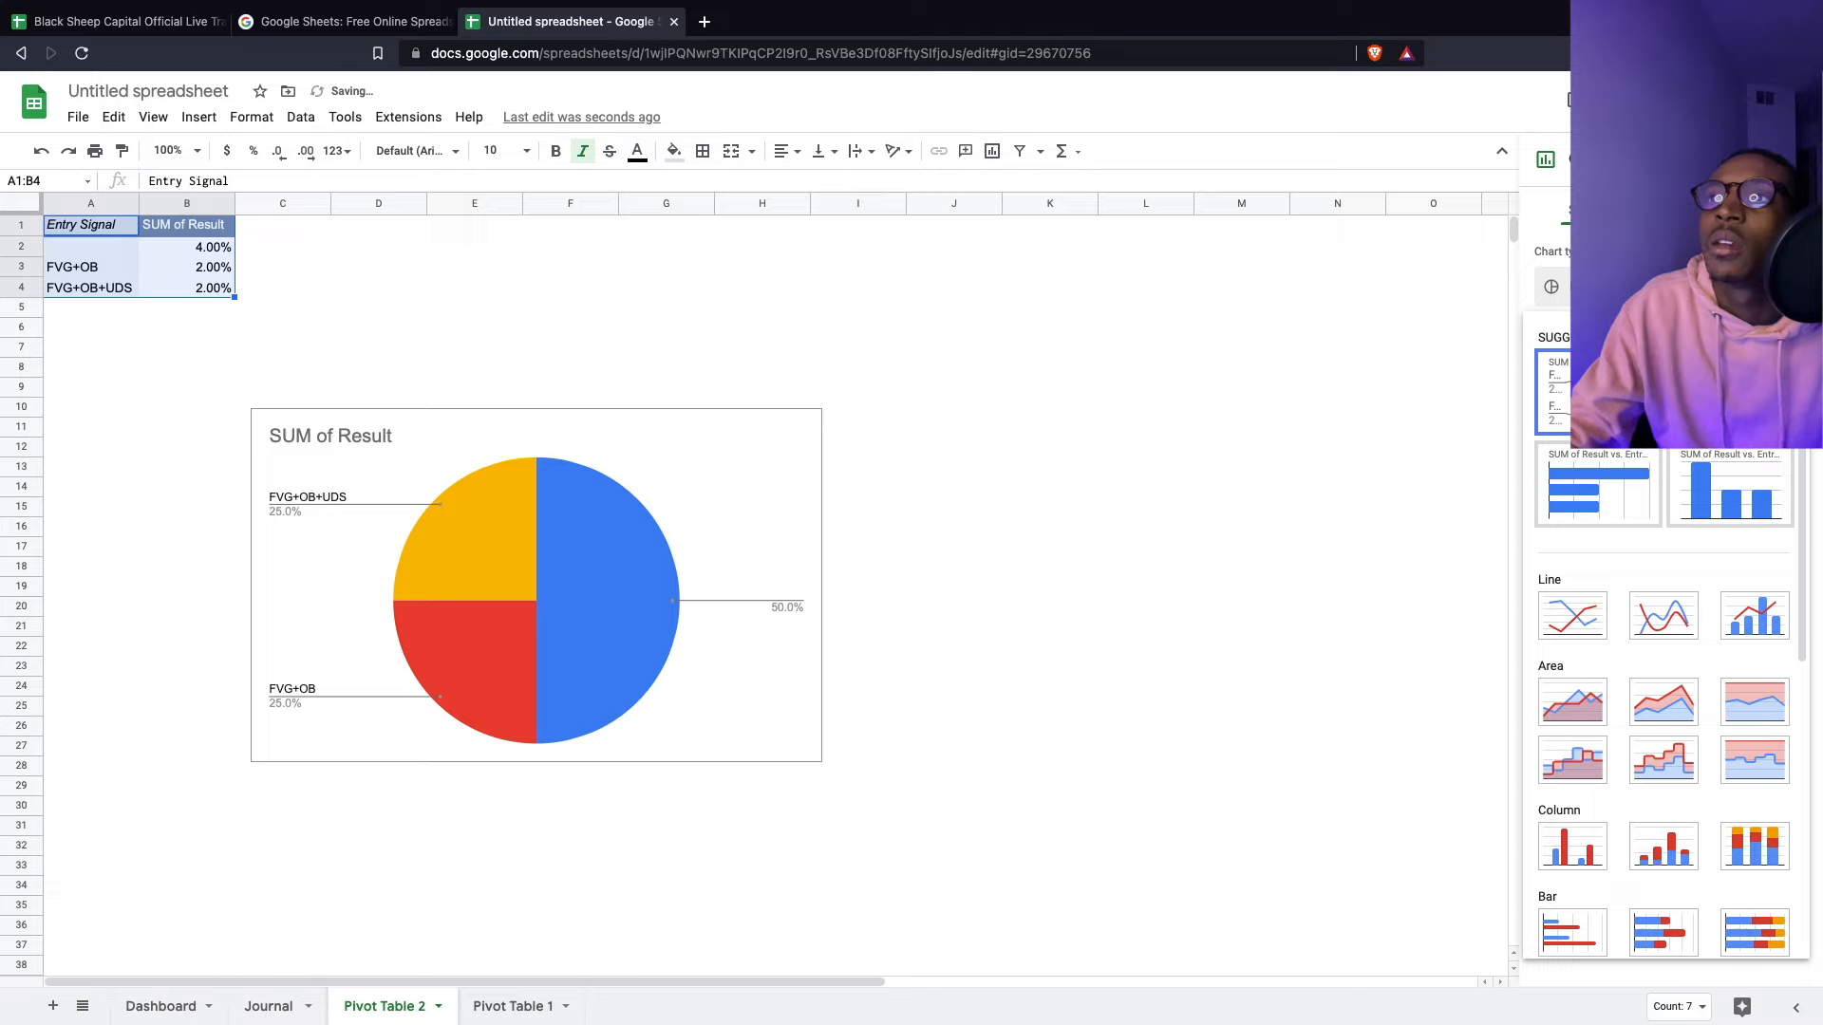
{"action": "left_click", "coordinate": [1729, 487]}
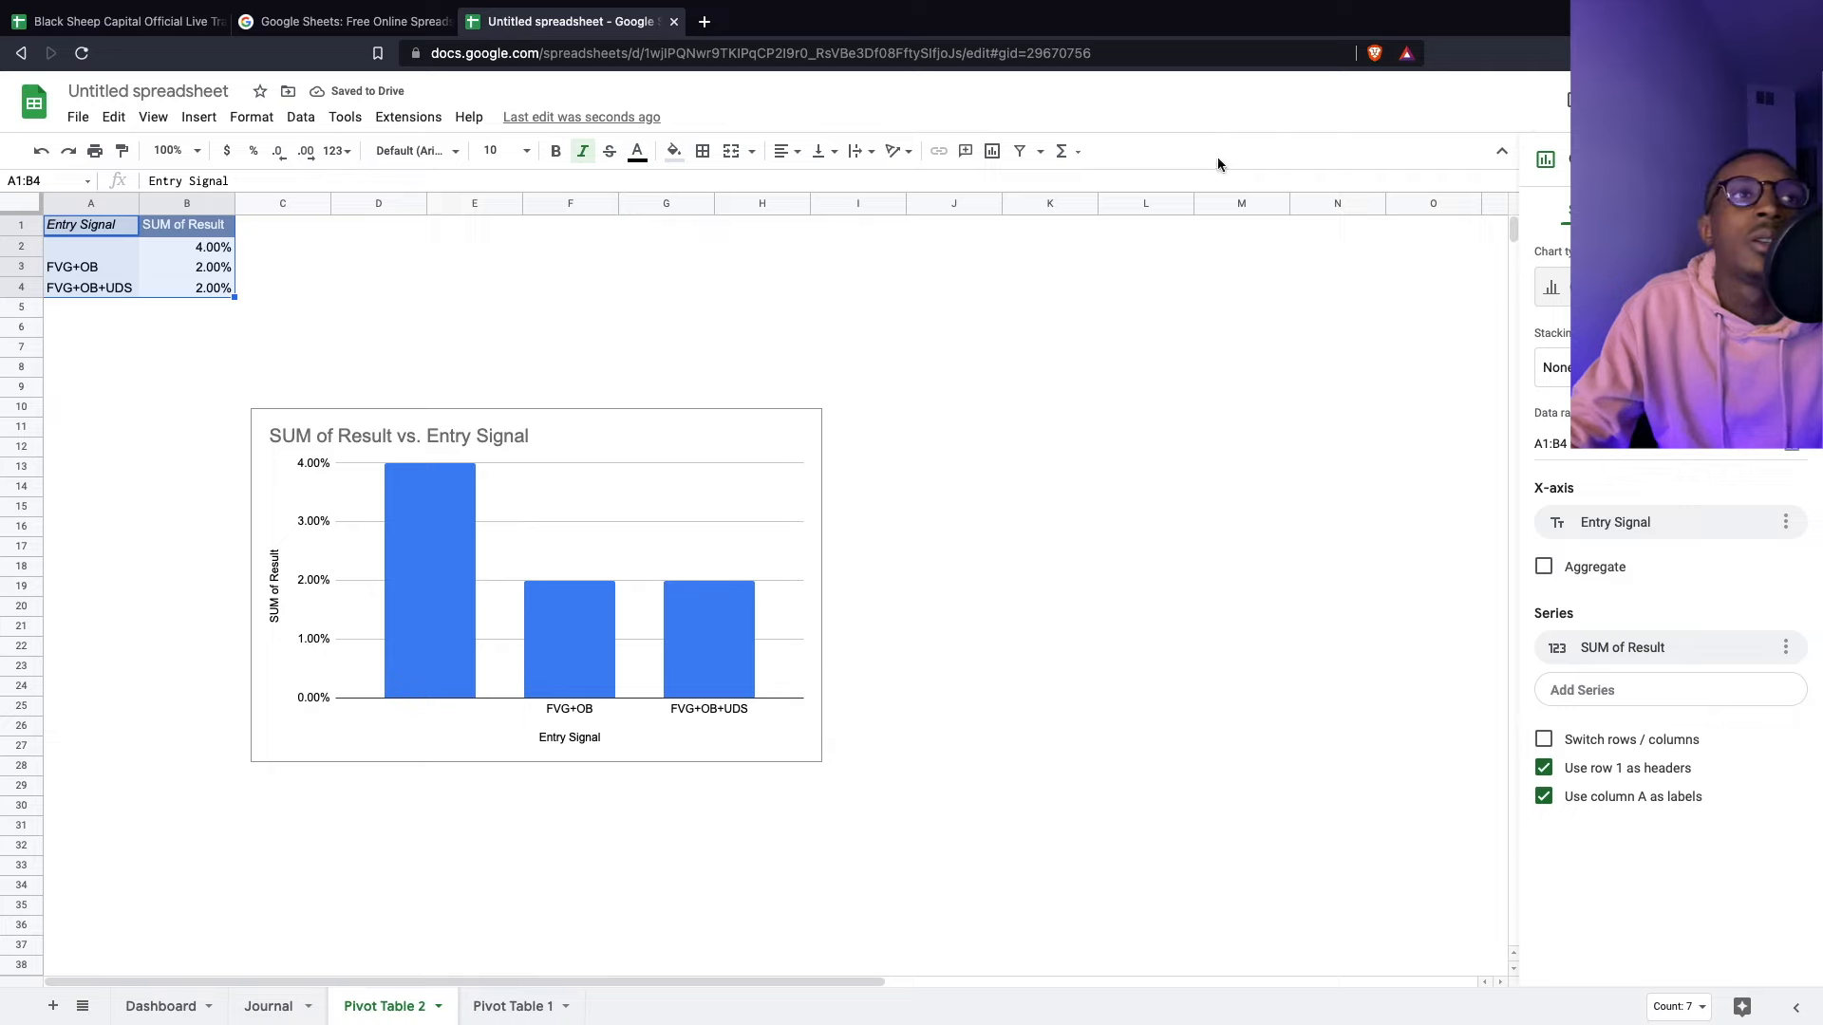
{"action": "left_click", "coordinate": [201, 271]}
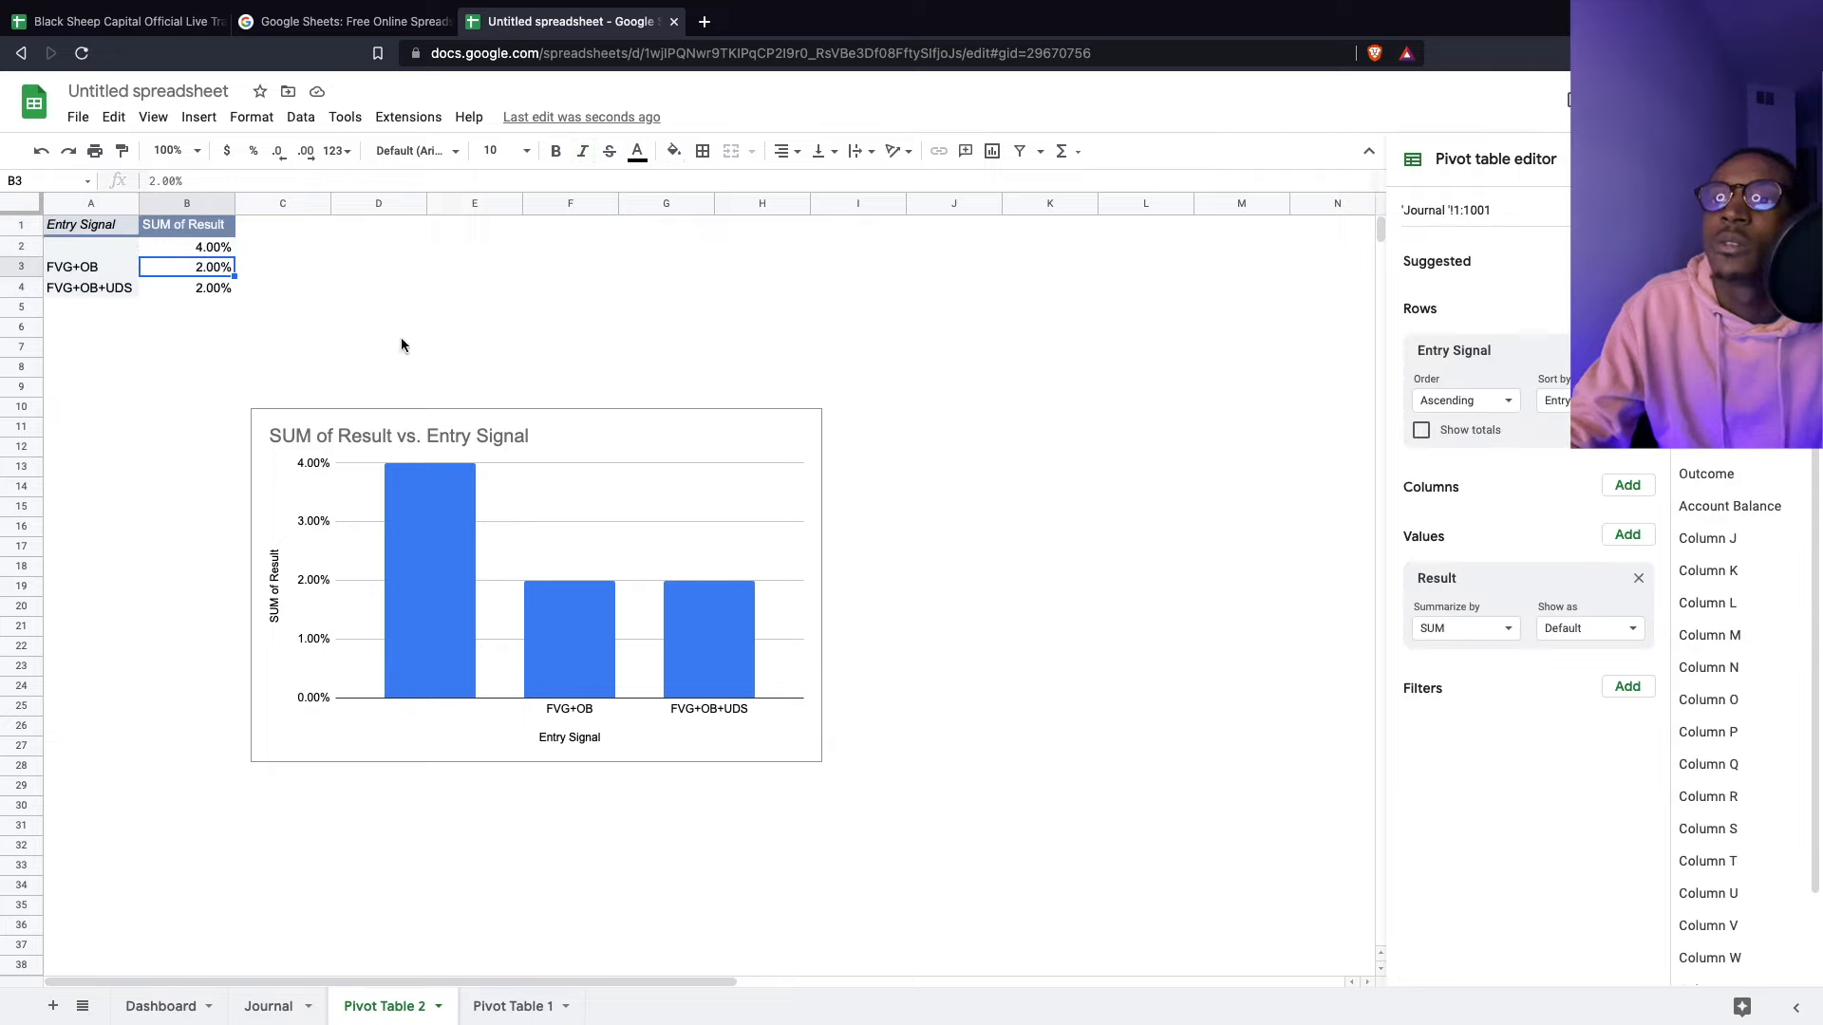
- Review the Result value's summary and show-as settings, keeping SUM unchanged
{"action": "left_click", "coordinate": [1470, 632]}
{"action": "left_click", "coordinate": [1470, 630]}
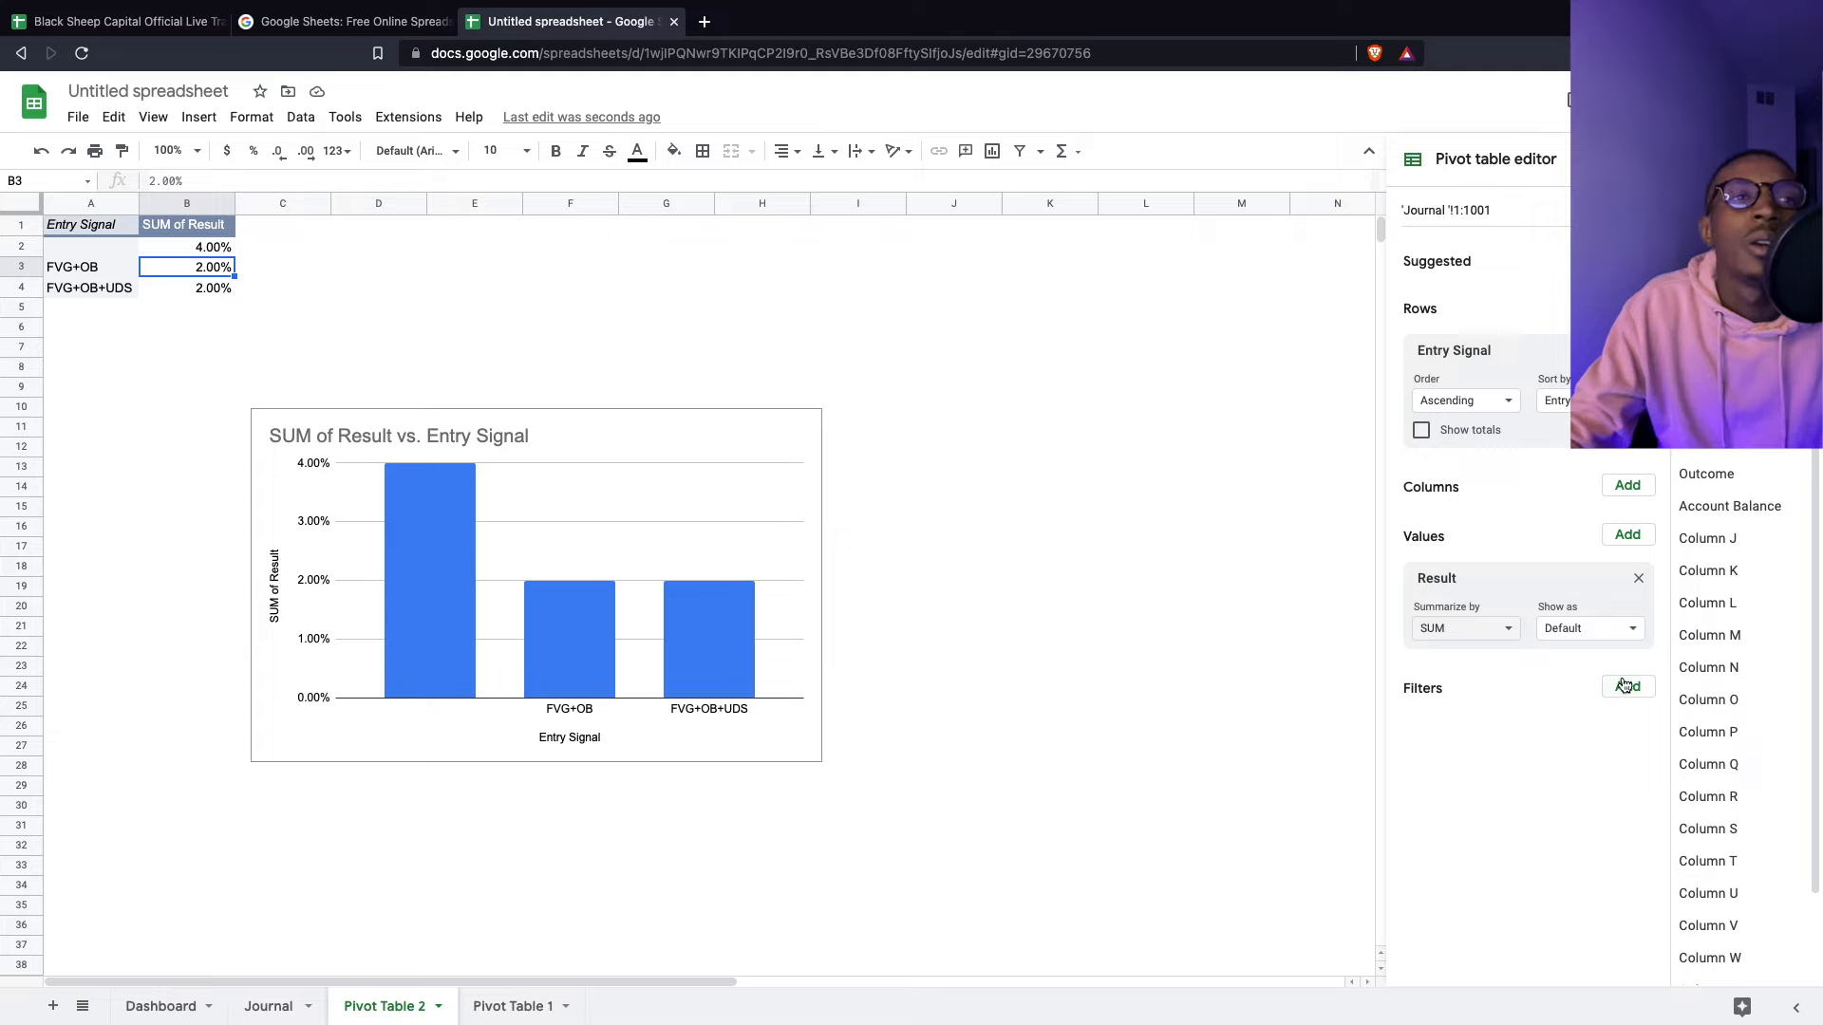
{"action": "left_click", "coordinate": [443, 559]}
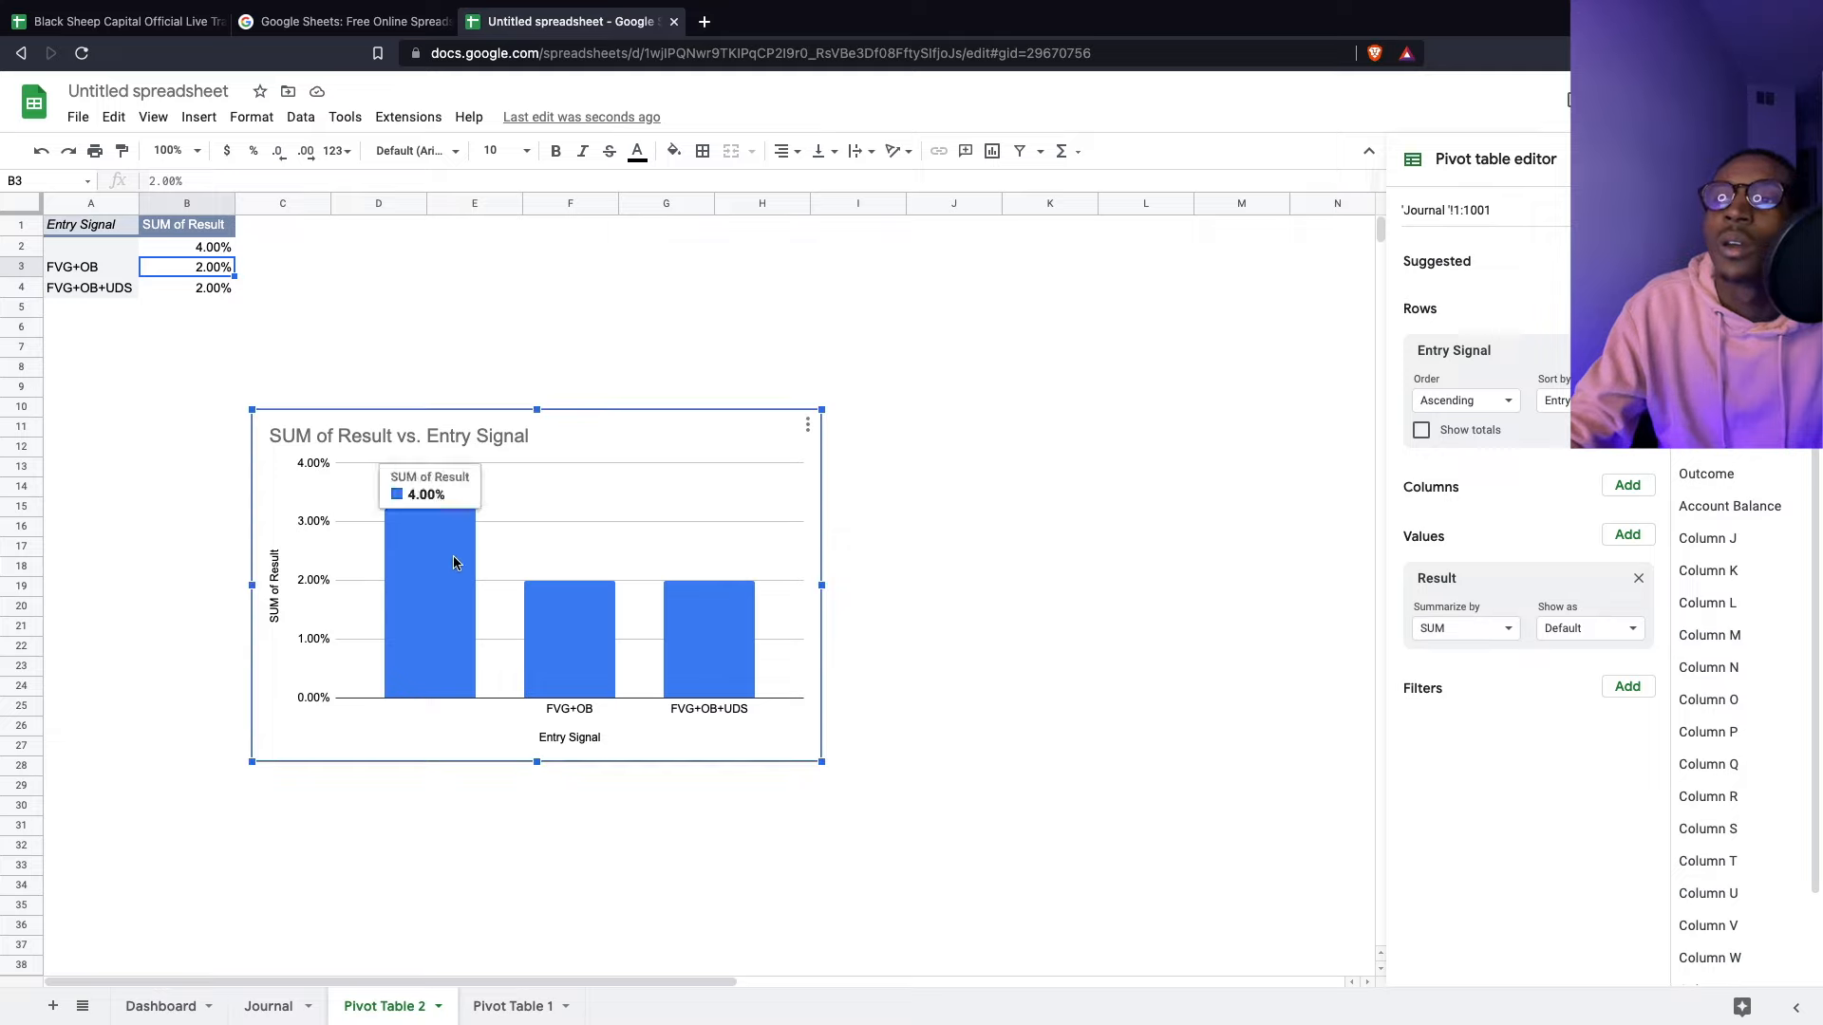
{"action": "left_click", "coordinate": [1628, 684]}
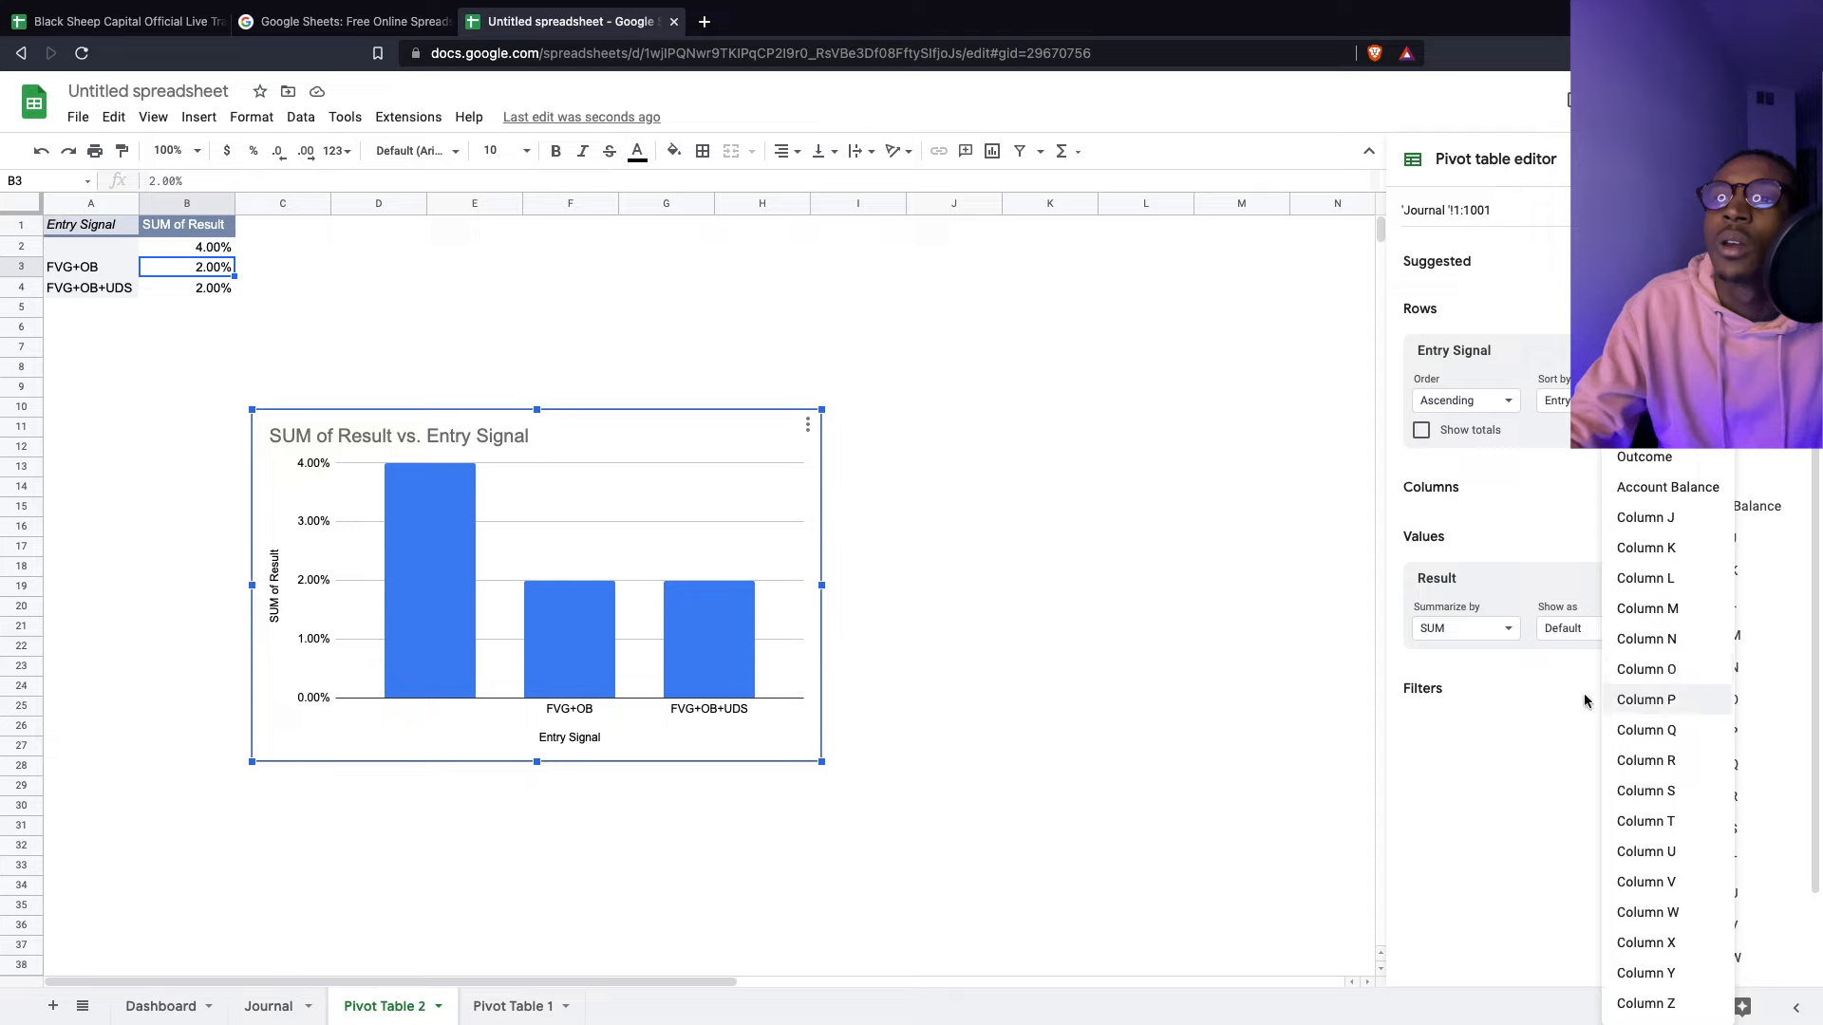
{"action": "left_click", "coordinate": [1497, 736]}
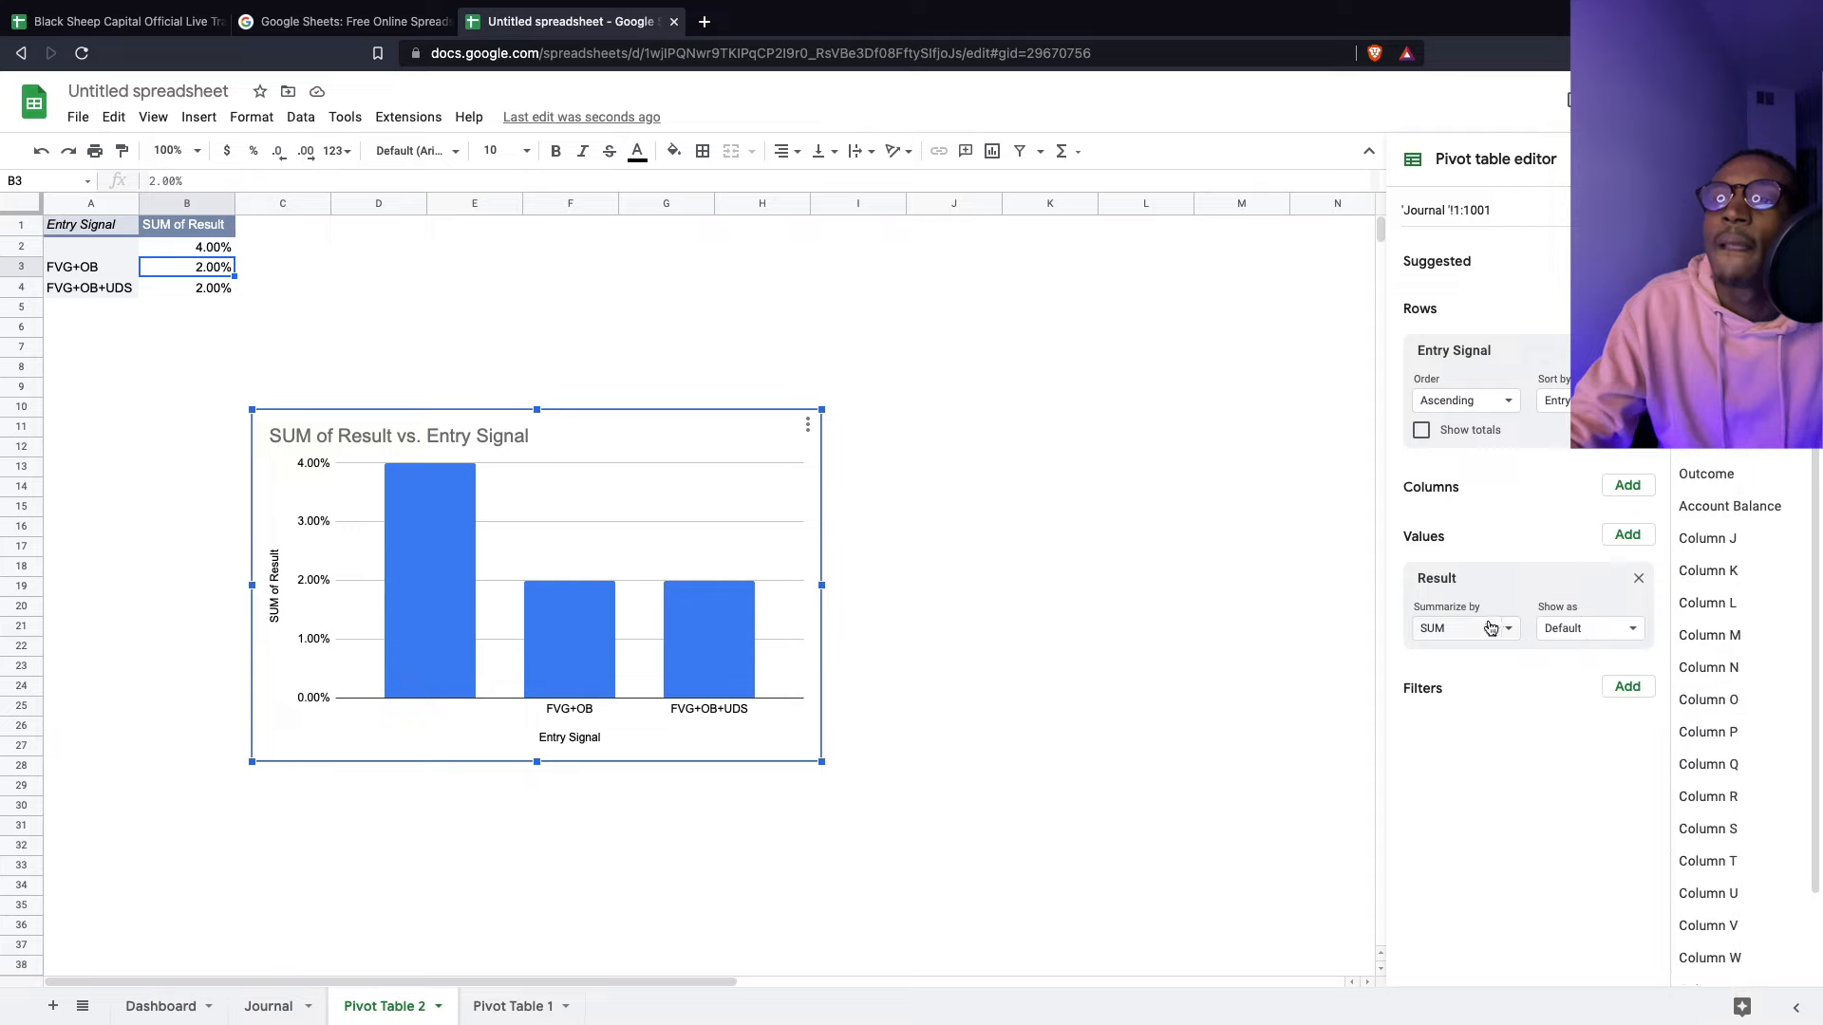
{"action": "left_click", "coordinate": [1564, 629]}
{"action": "left_click", "coordinate": [1453, 628]}
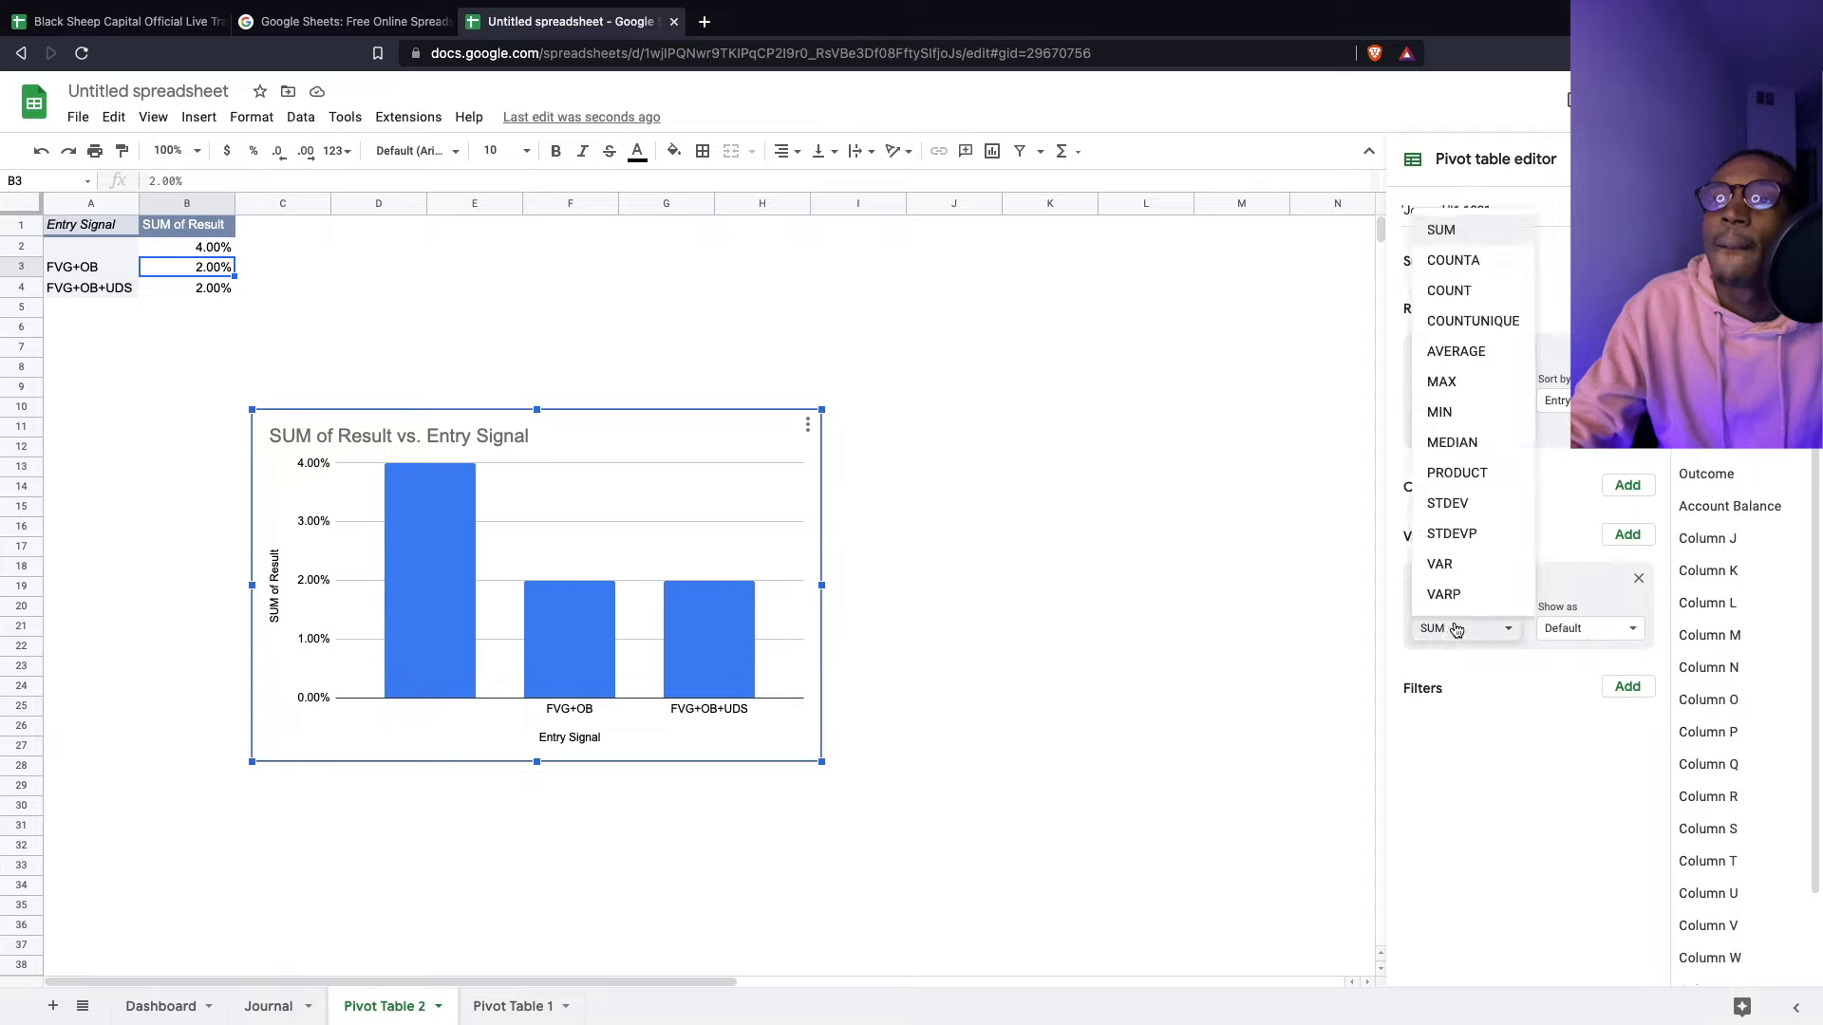
{"action": "left_click", "coordinate": [1455, 631]}
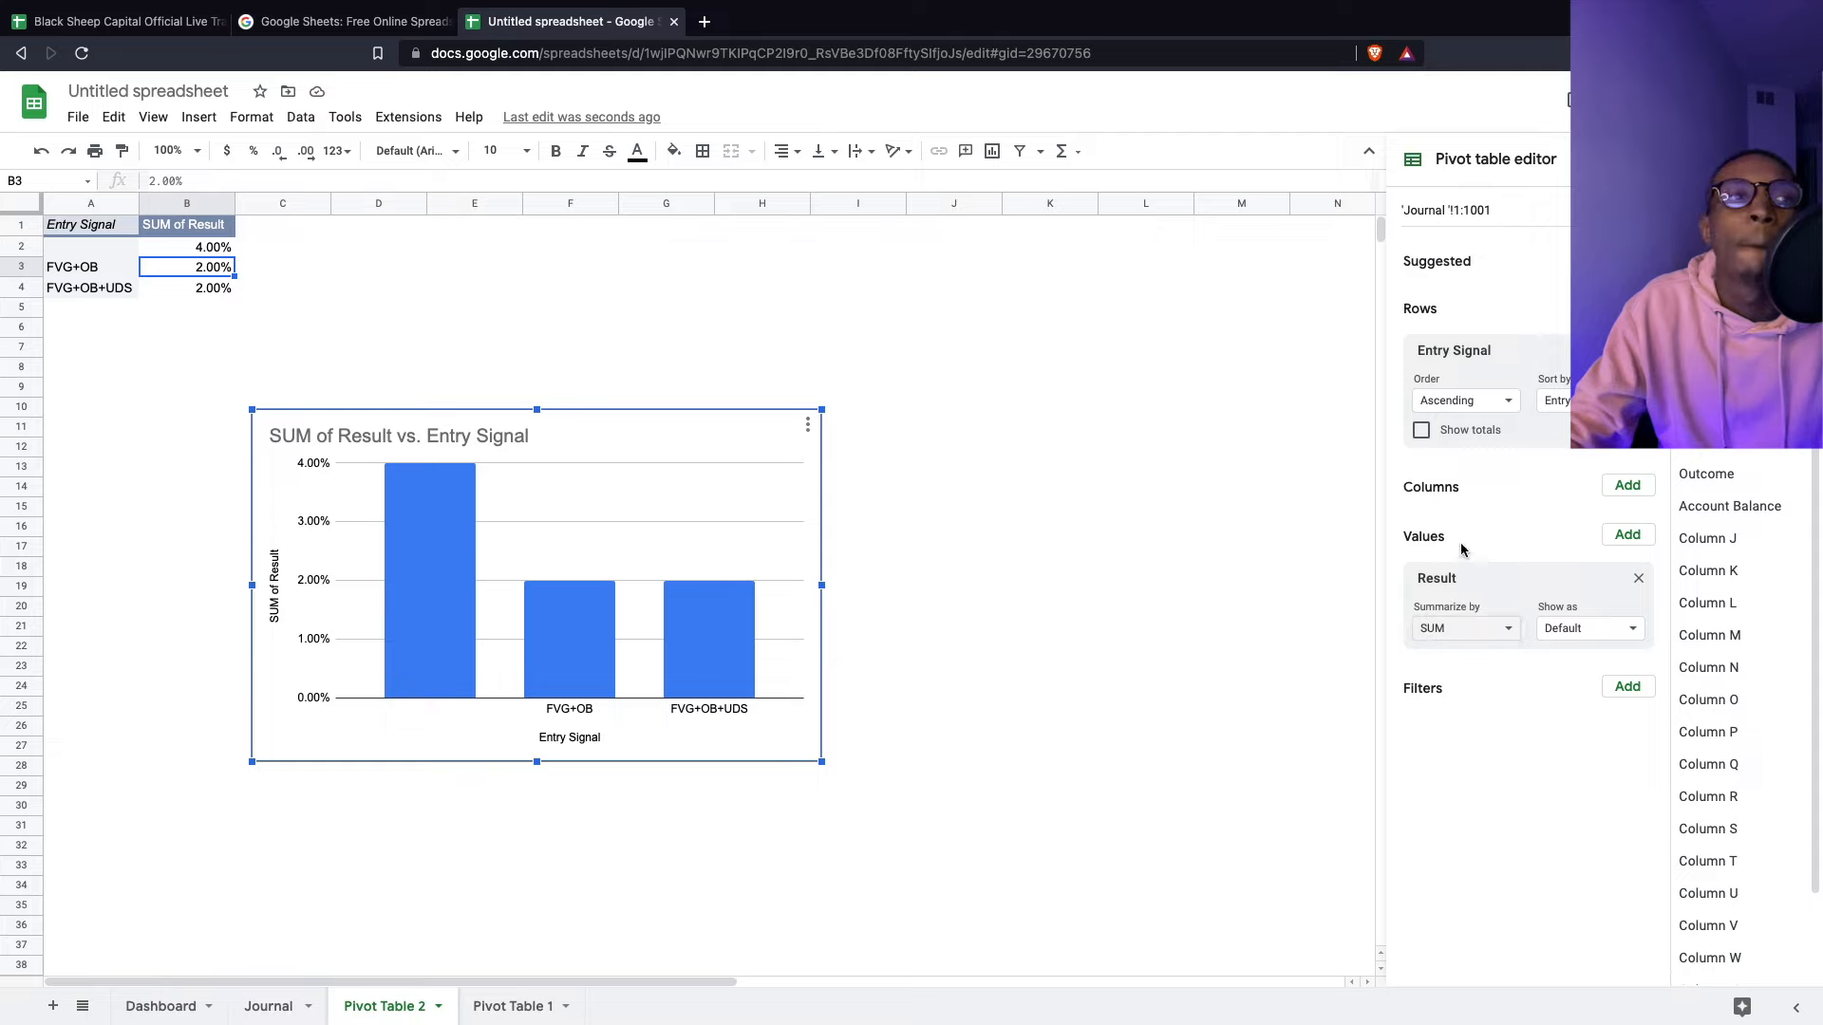
- Sort the Entry Signal rows descending and try clearing the 4.00% cell
{"action": "left_click", "coordinate": [1462, 403]}
{"action": "left_click", "coordinate": [1452, 468]}
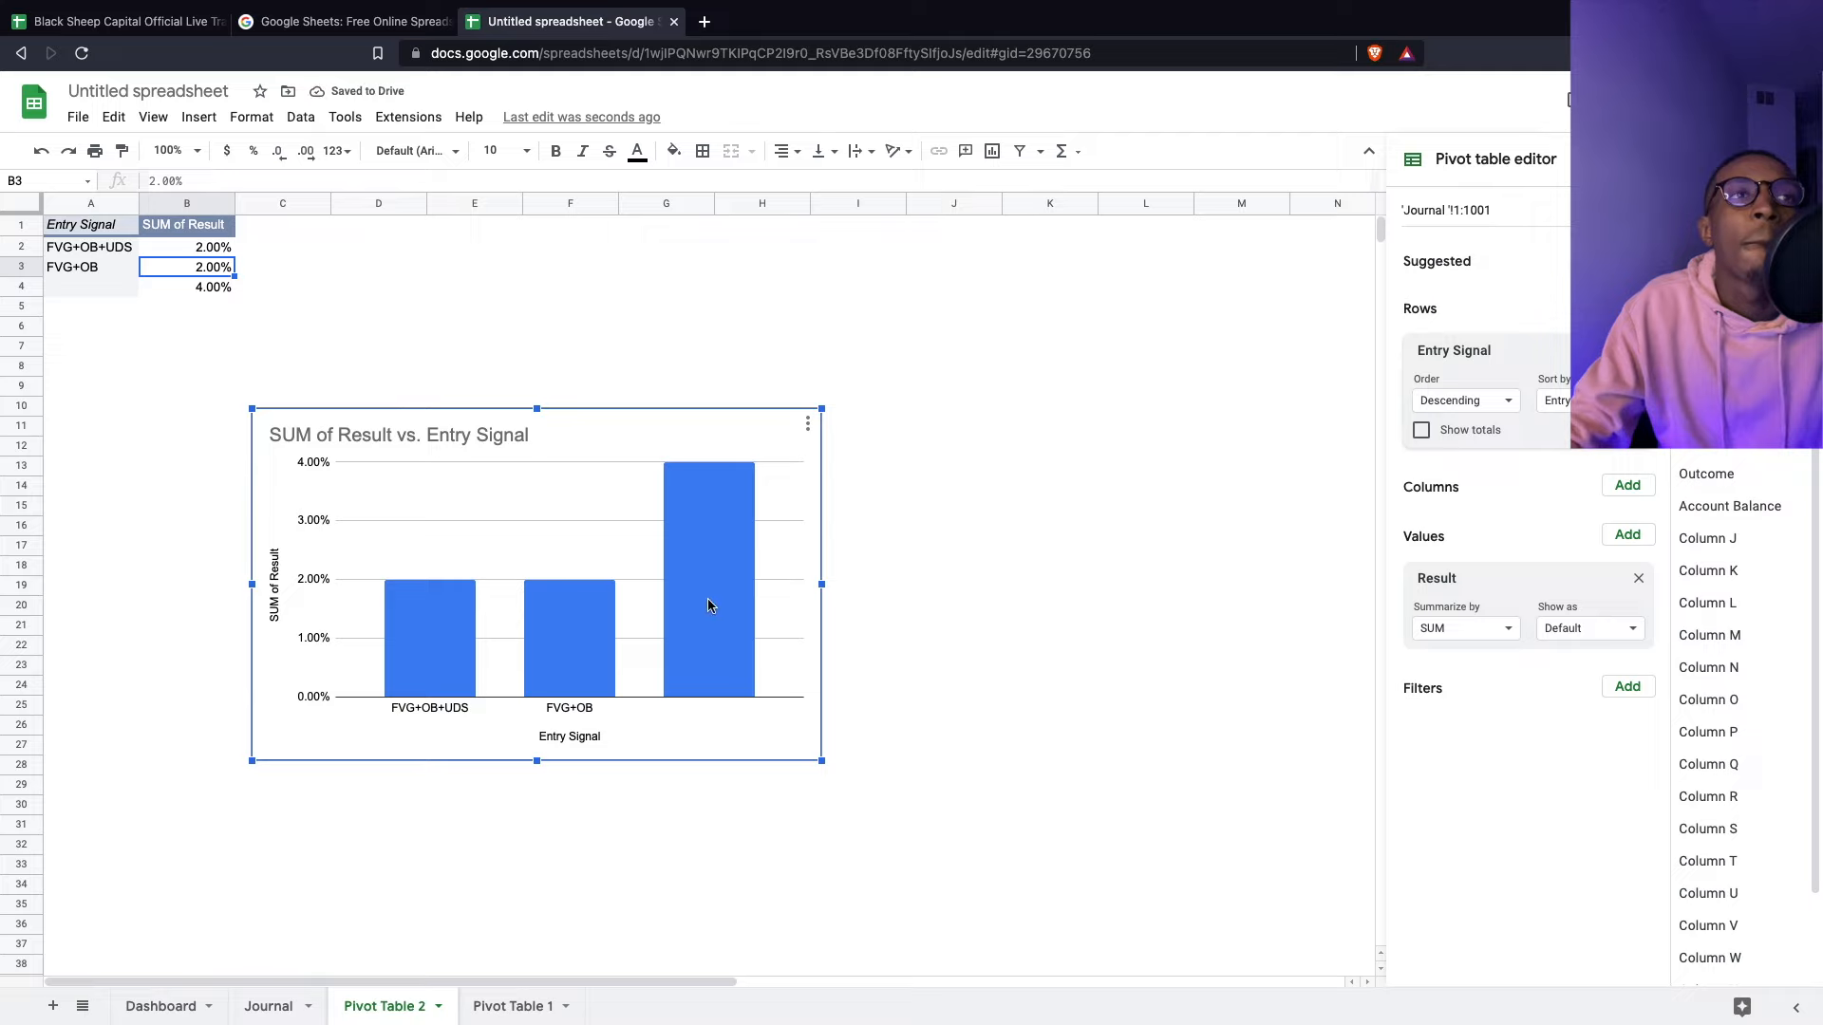
{"action": "left_click", "coordinate": [196, 285]}
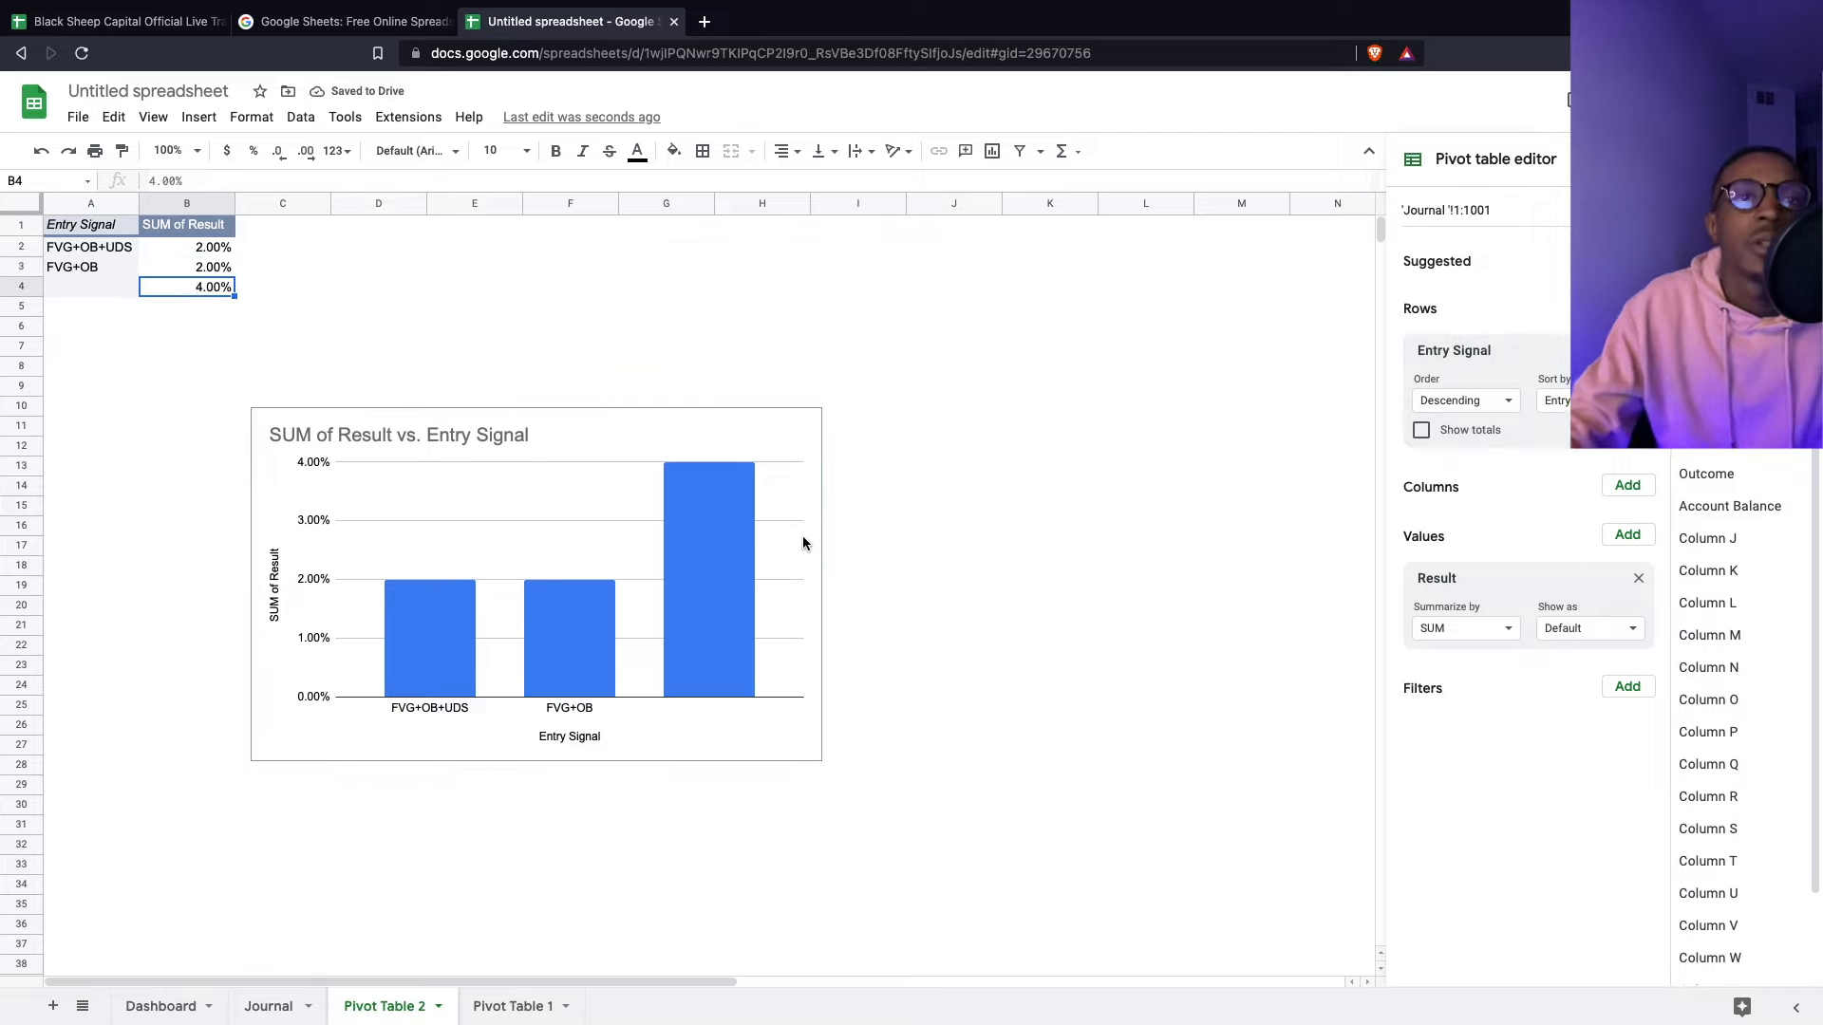
{"action": "key", "text": "BackSpace"}
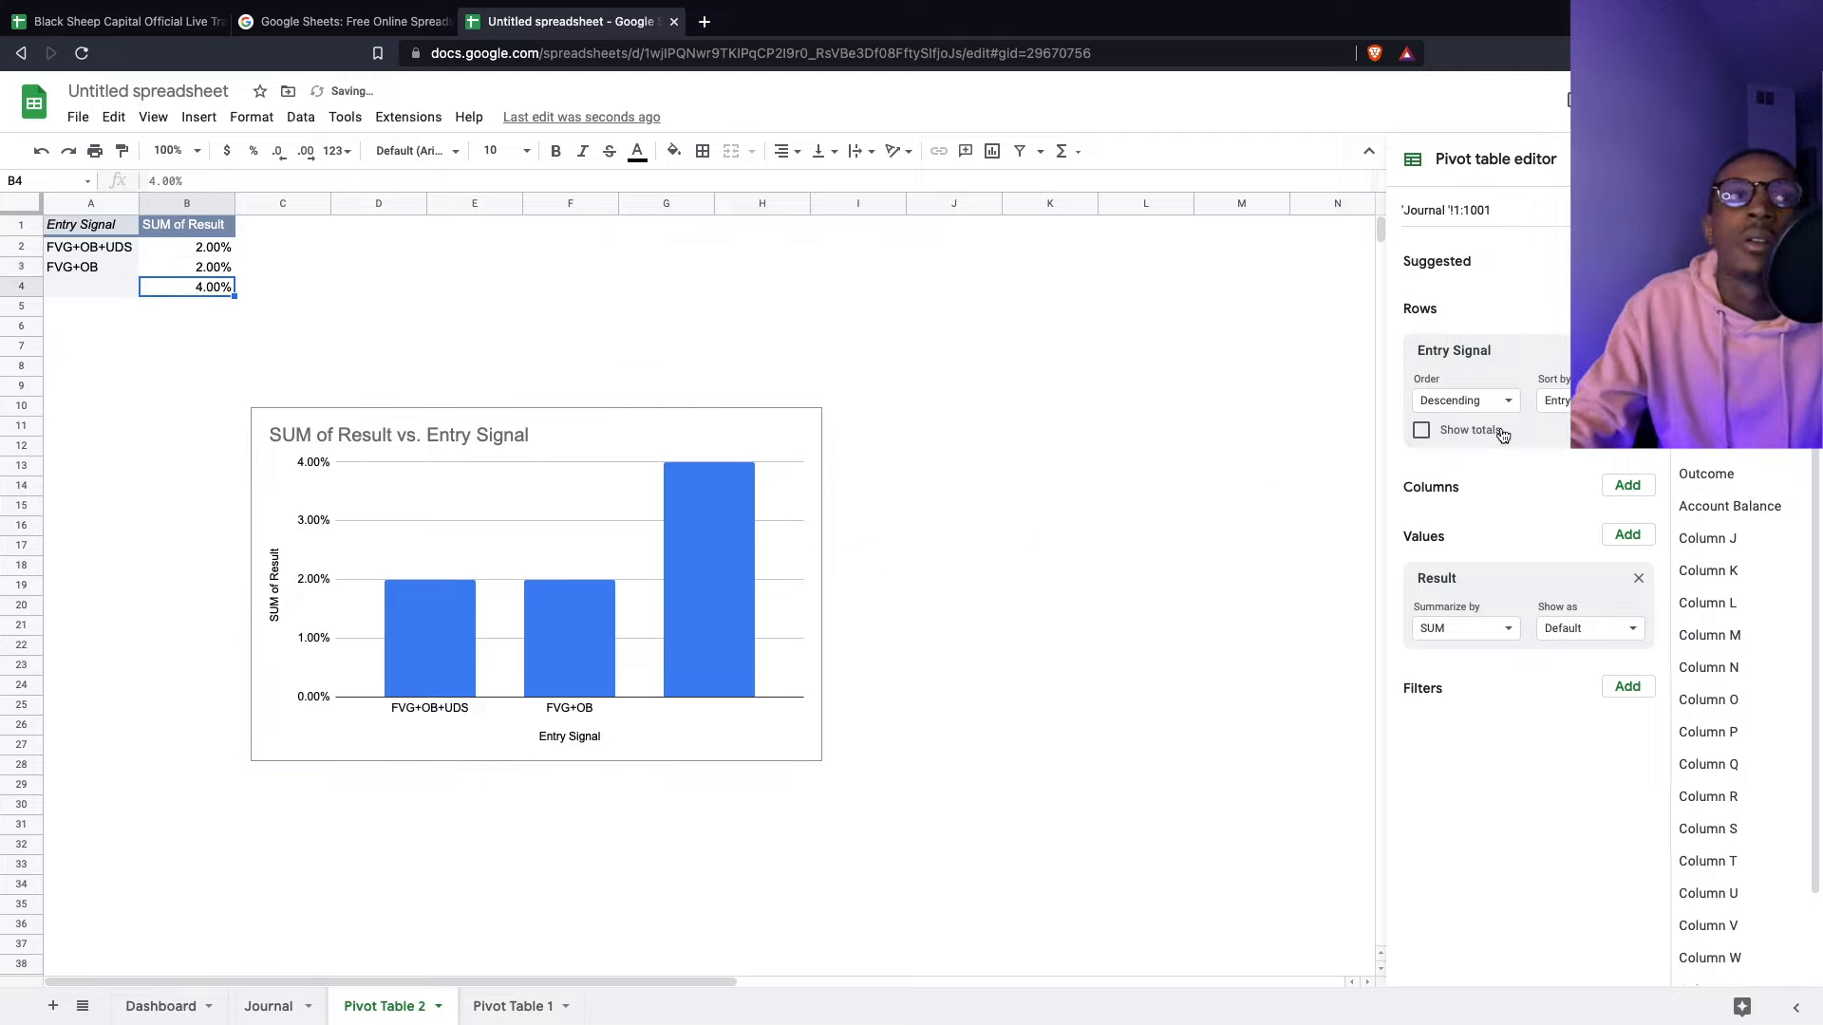
- Inspect the column chart's options and reopen the pivot editor from the table
{"action": "left_click", "coordinate": [1374, 469]}
{"action": "left_click", "coordinate": [174, 287]}
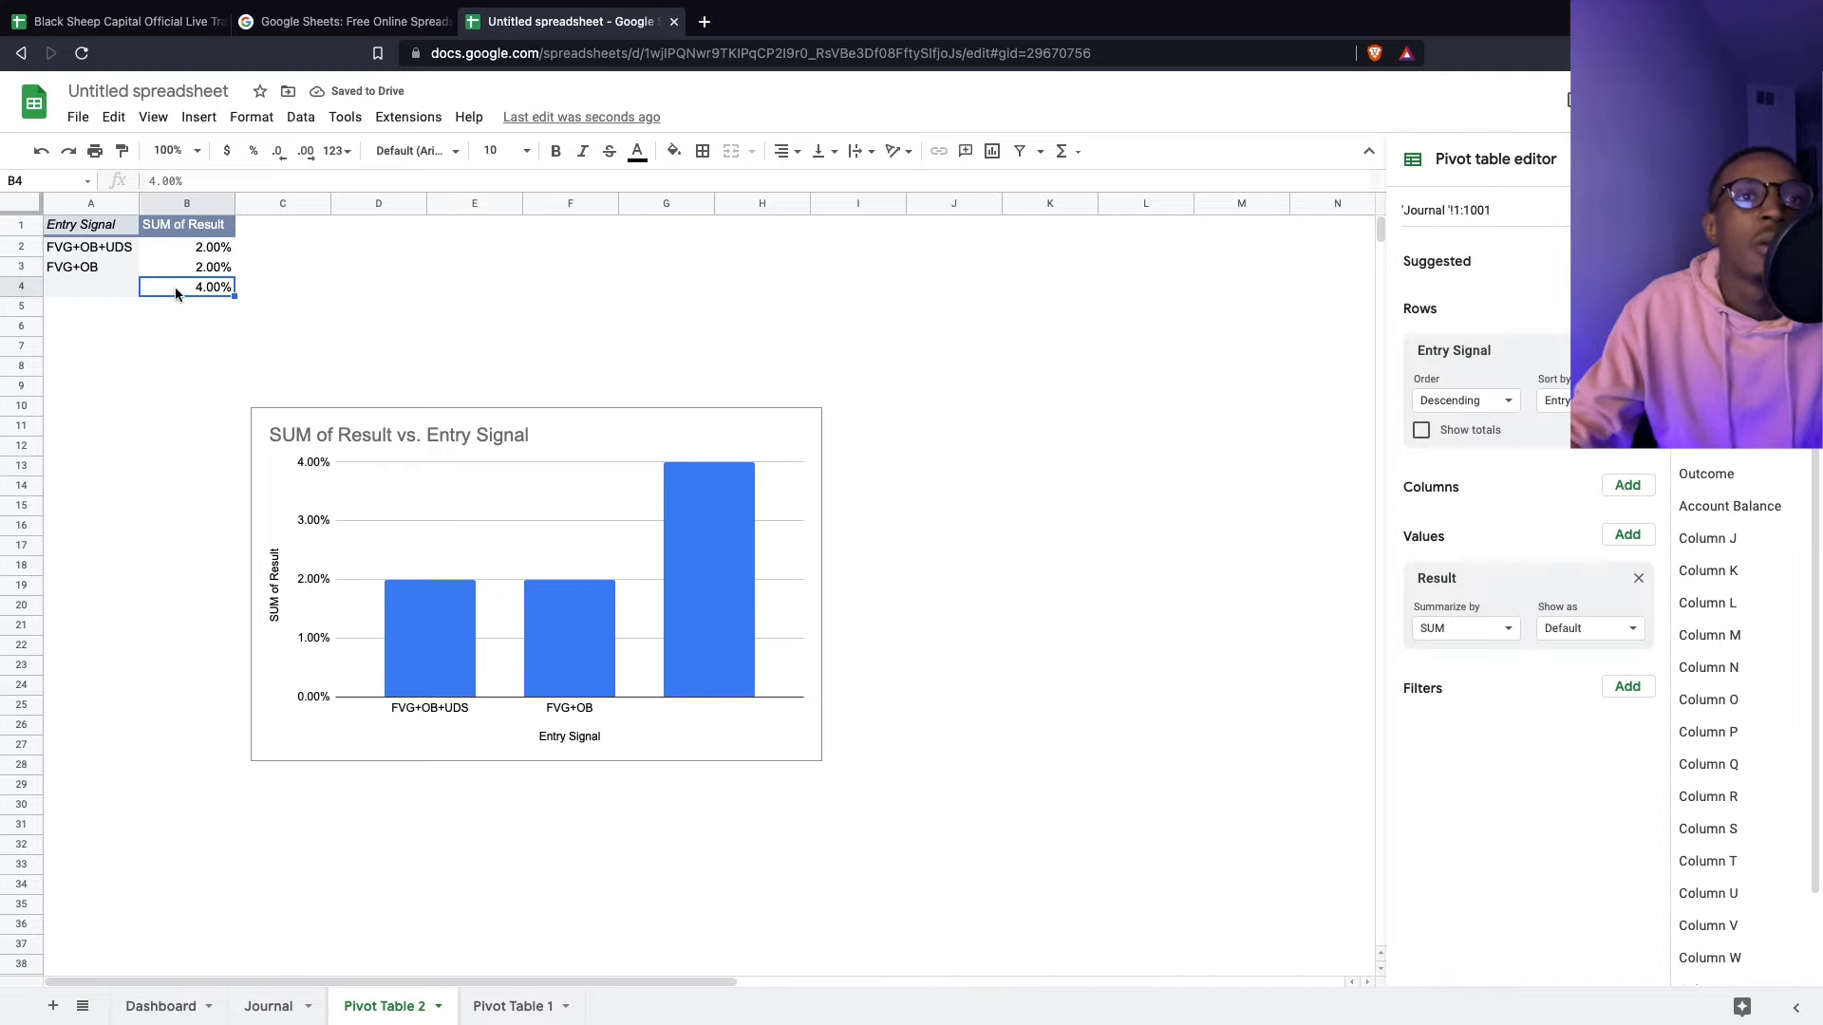
{"action": "right_click", "coordinate": [633, 420]}
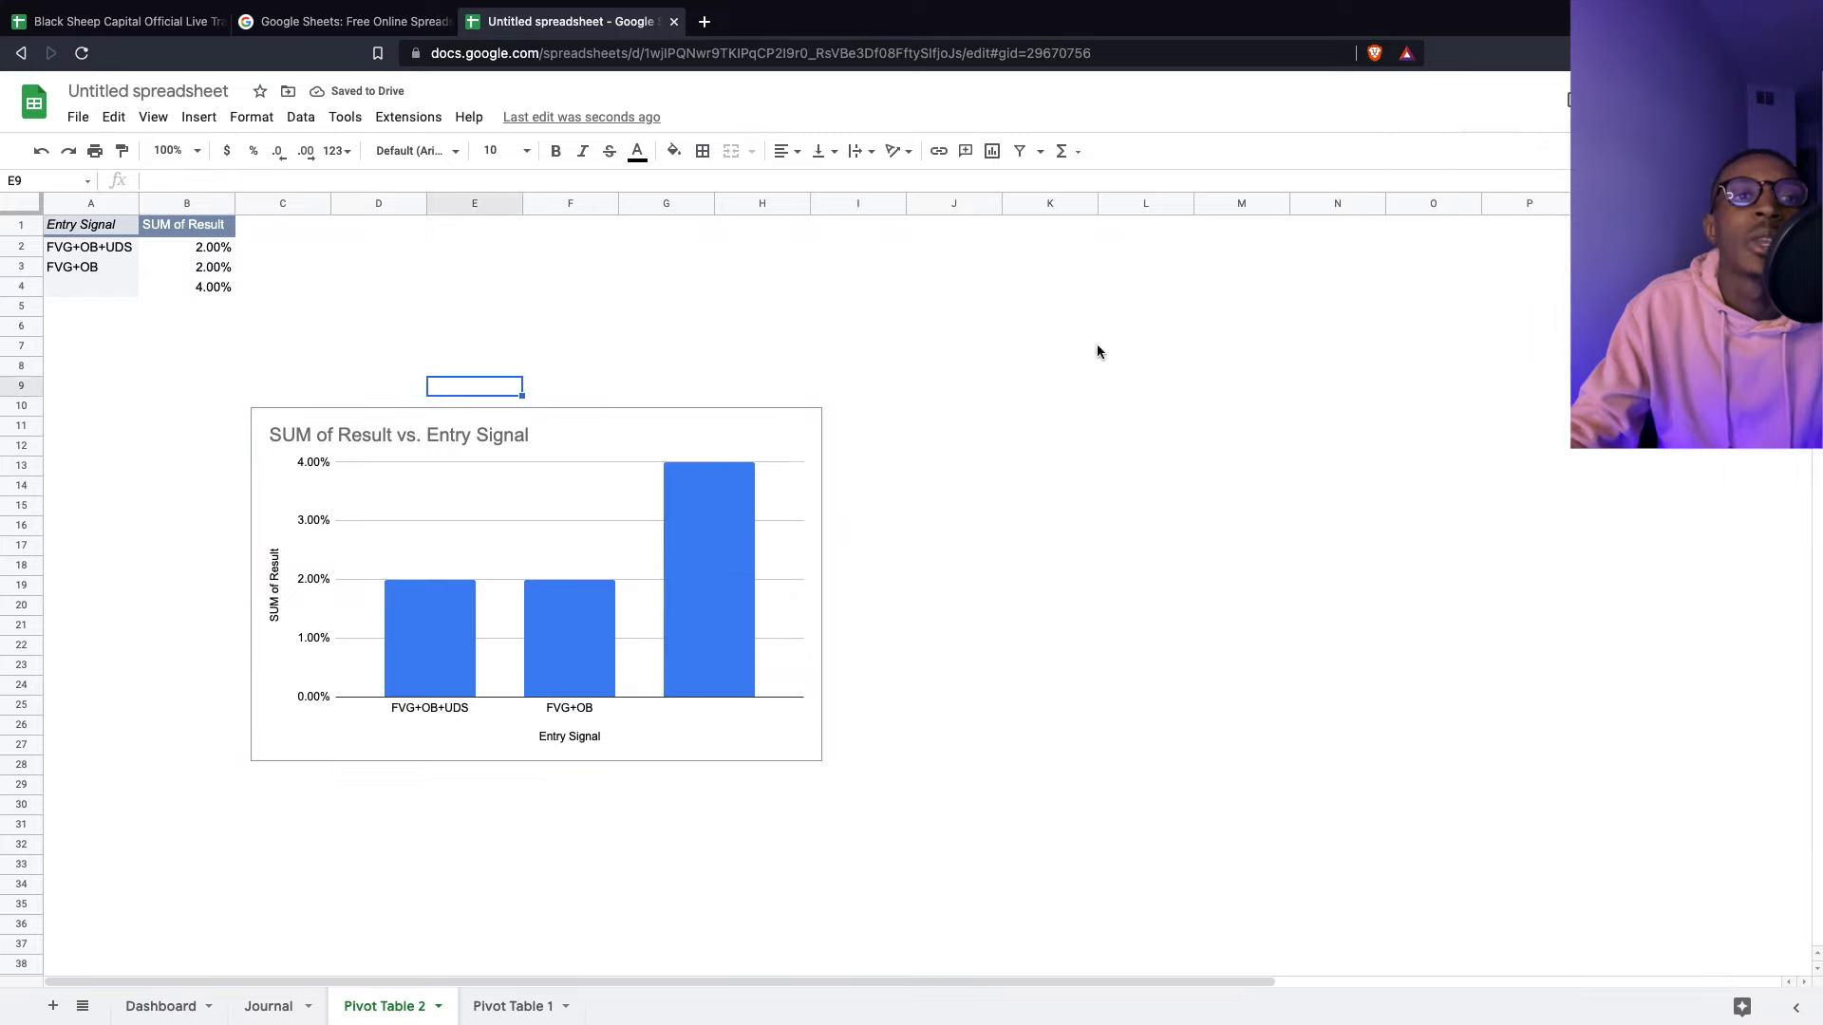
{"action": "left_click", "coordinate": [1241, 446]}
{"action": "left_click", "coordinate": [687, 451]}
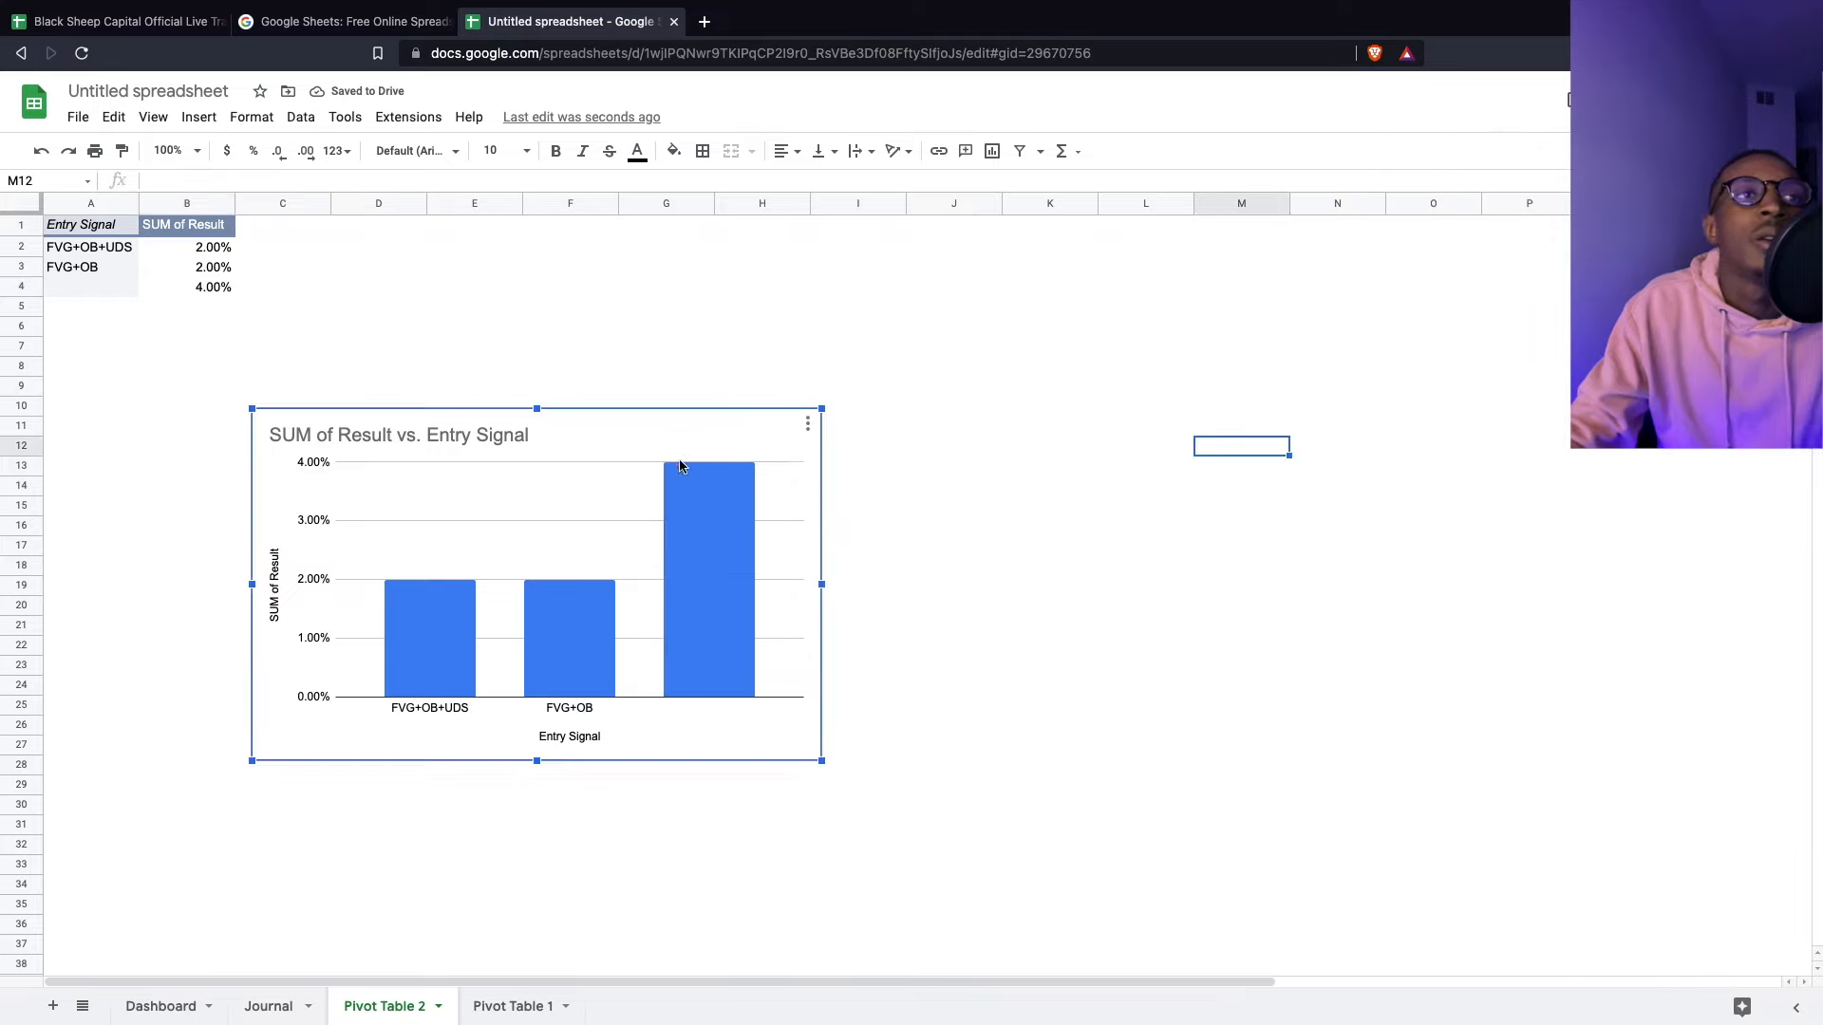
{"action": "left_click", "coordinate": [101, 289]}
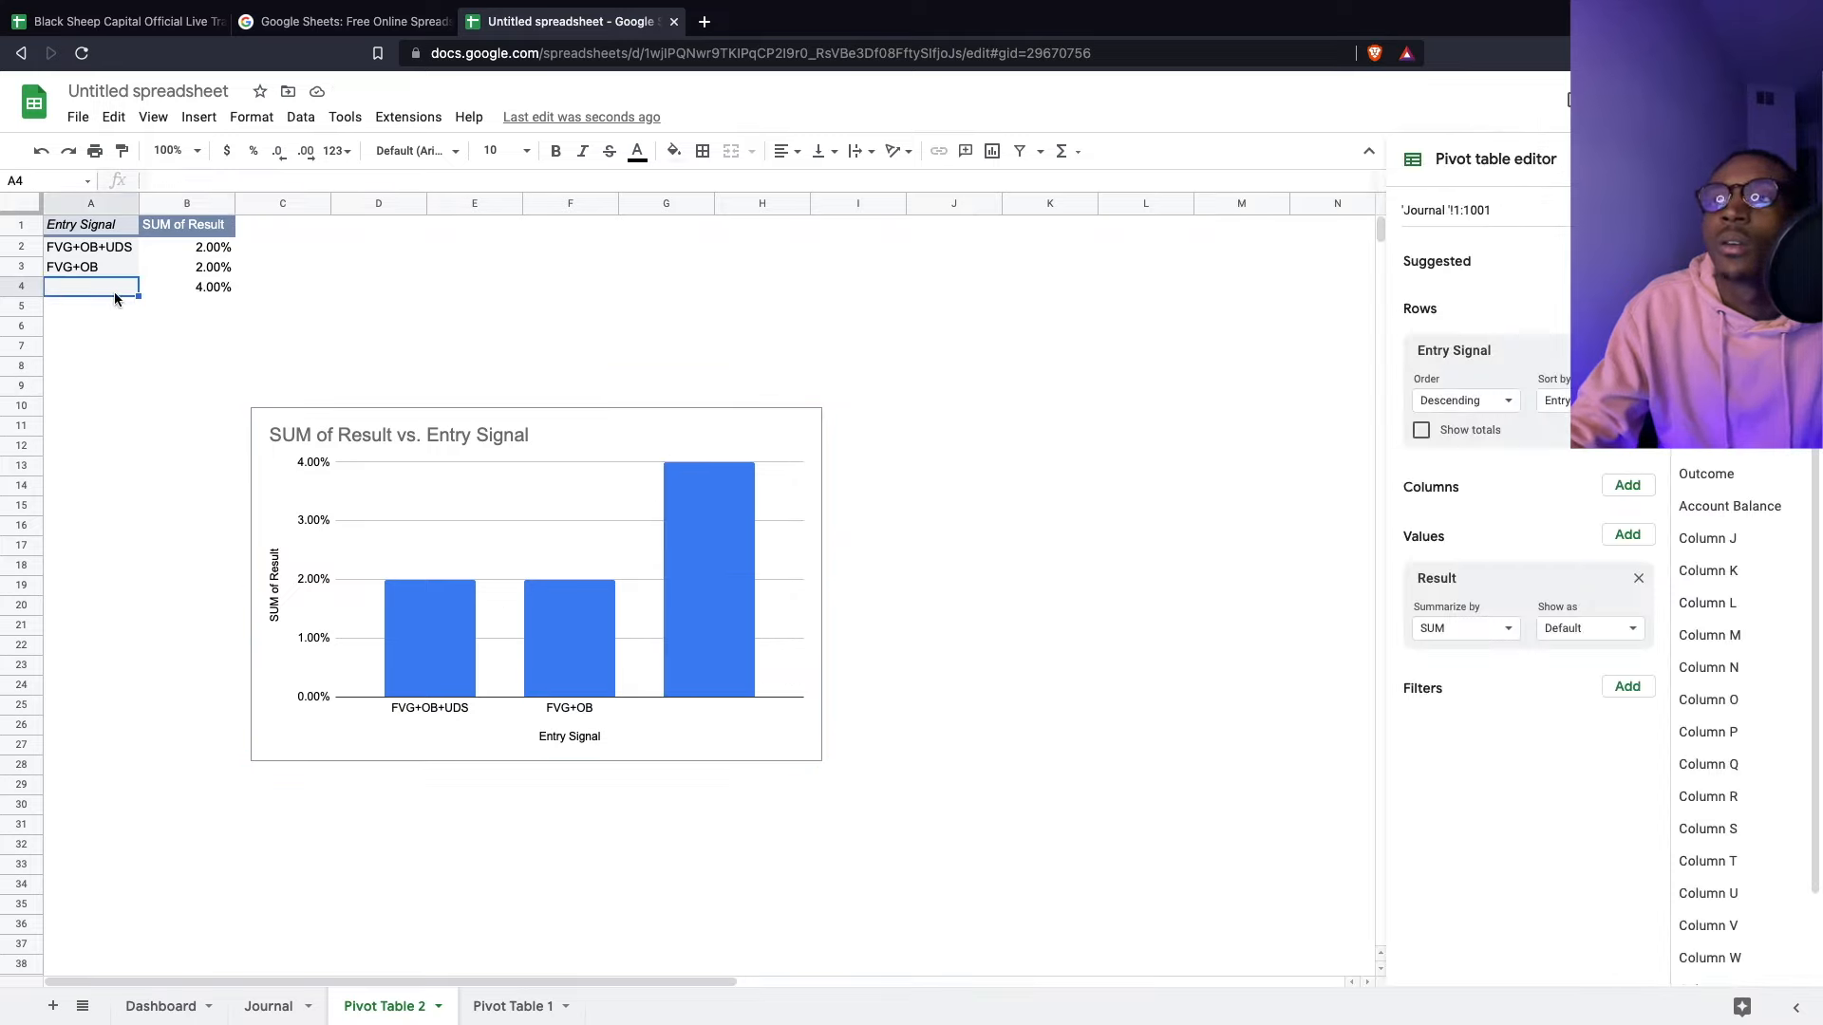
{"action": "right_click", "coordinate": [116, 292]}
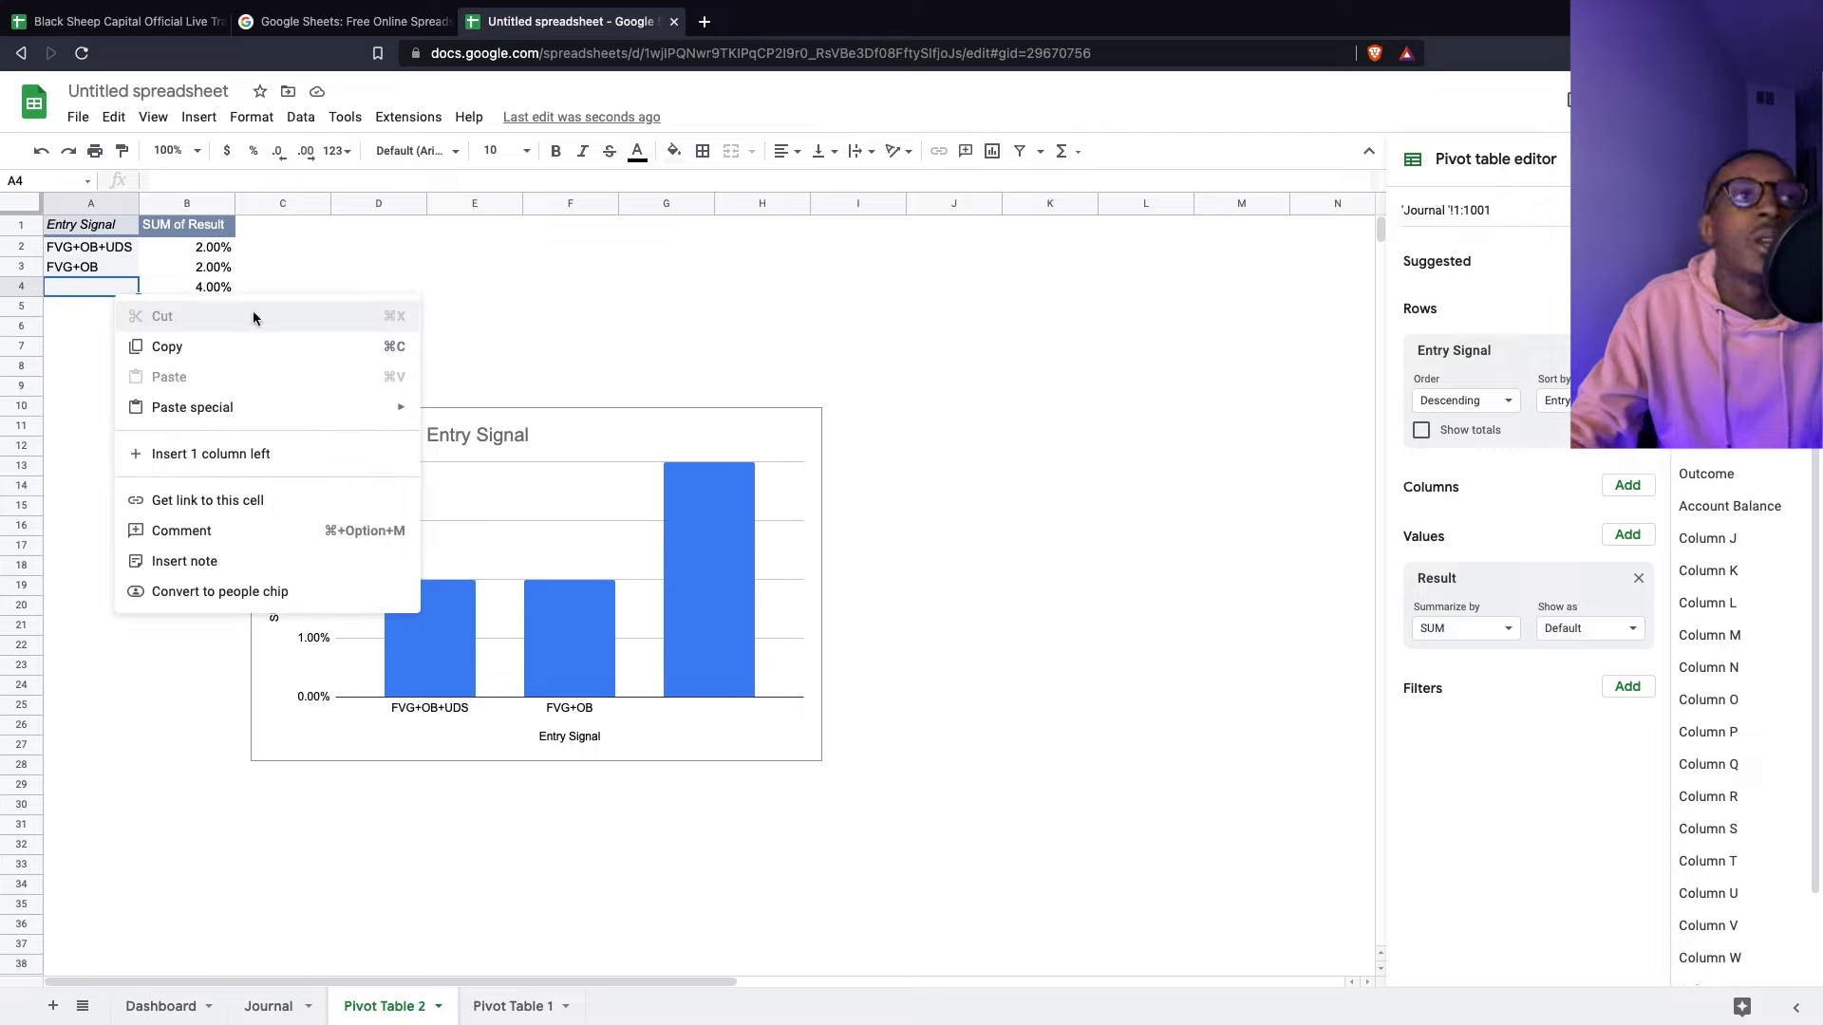
{"action": "left_click", "coordinate": [208, 287]}
{"action": "right_click", "coordinate": [85, 286]}
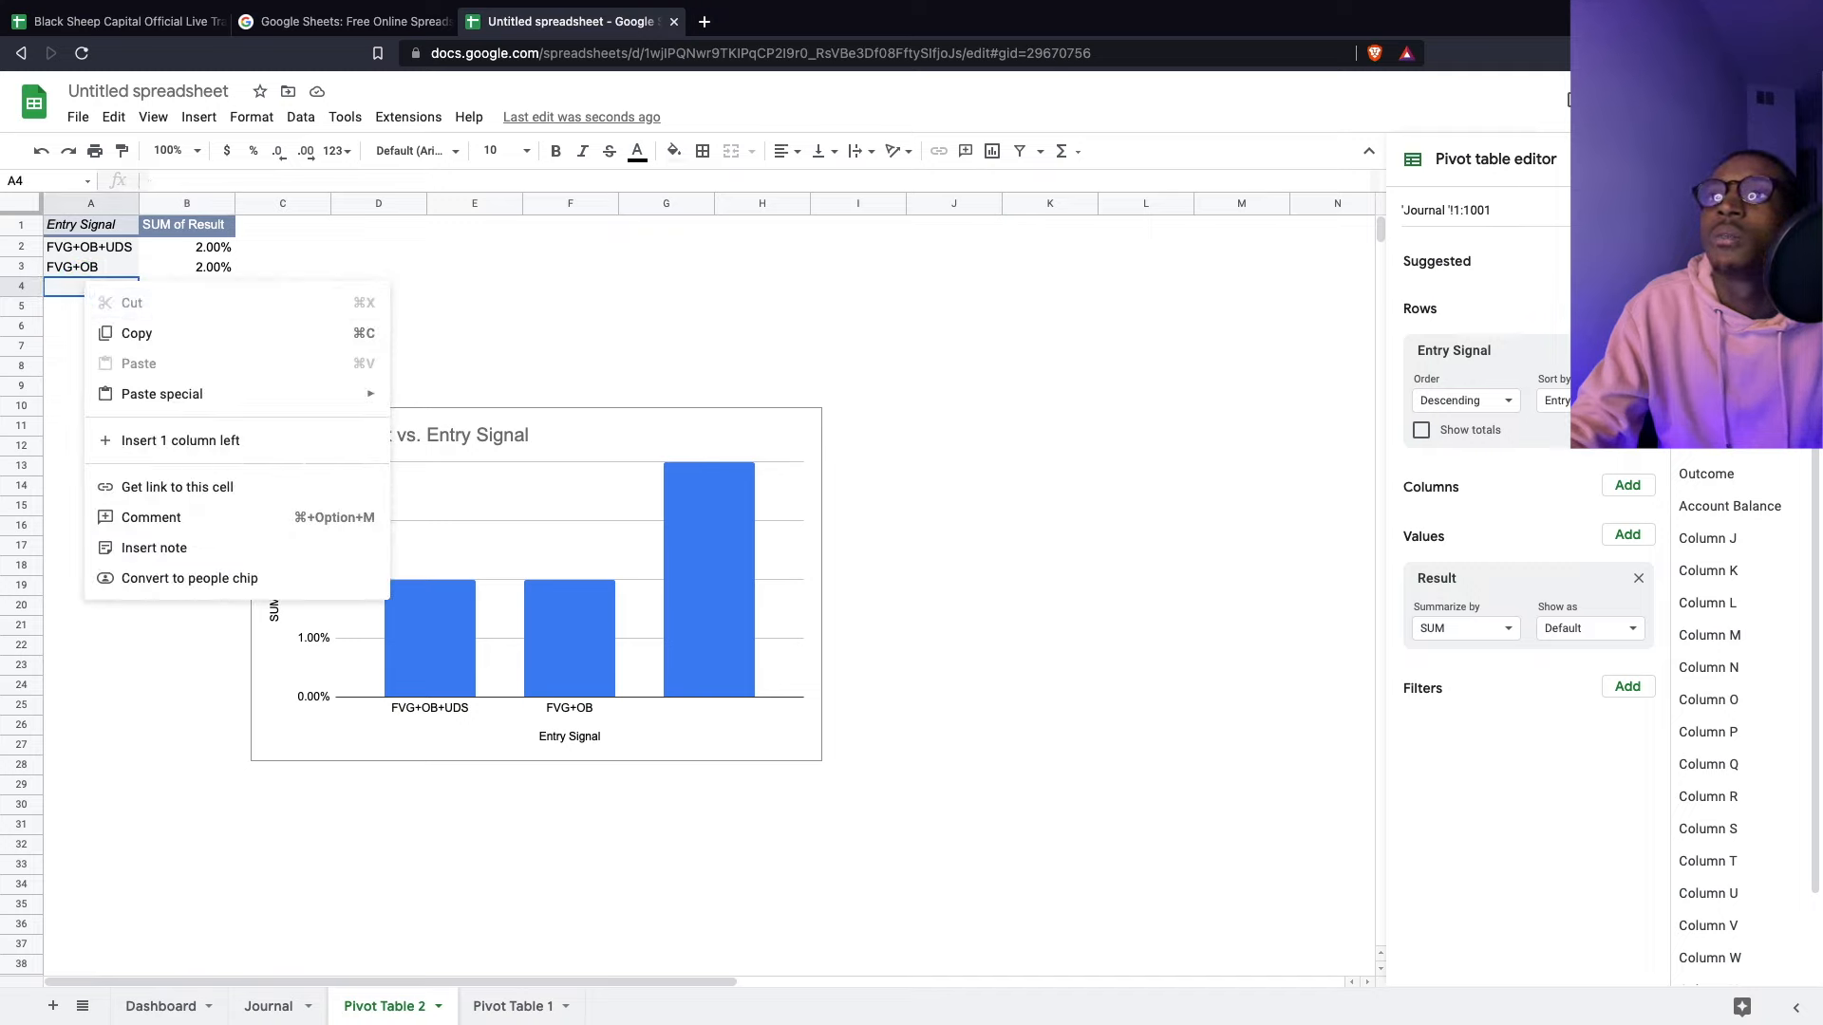
{"action": "key", "text": "Escape"}
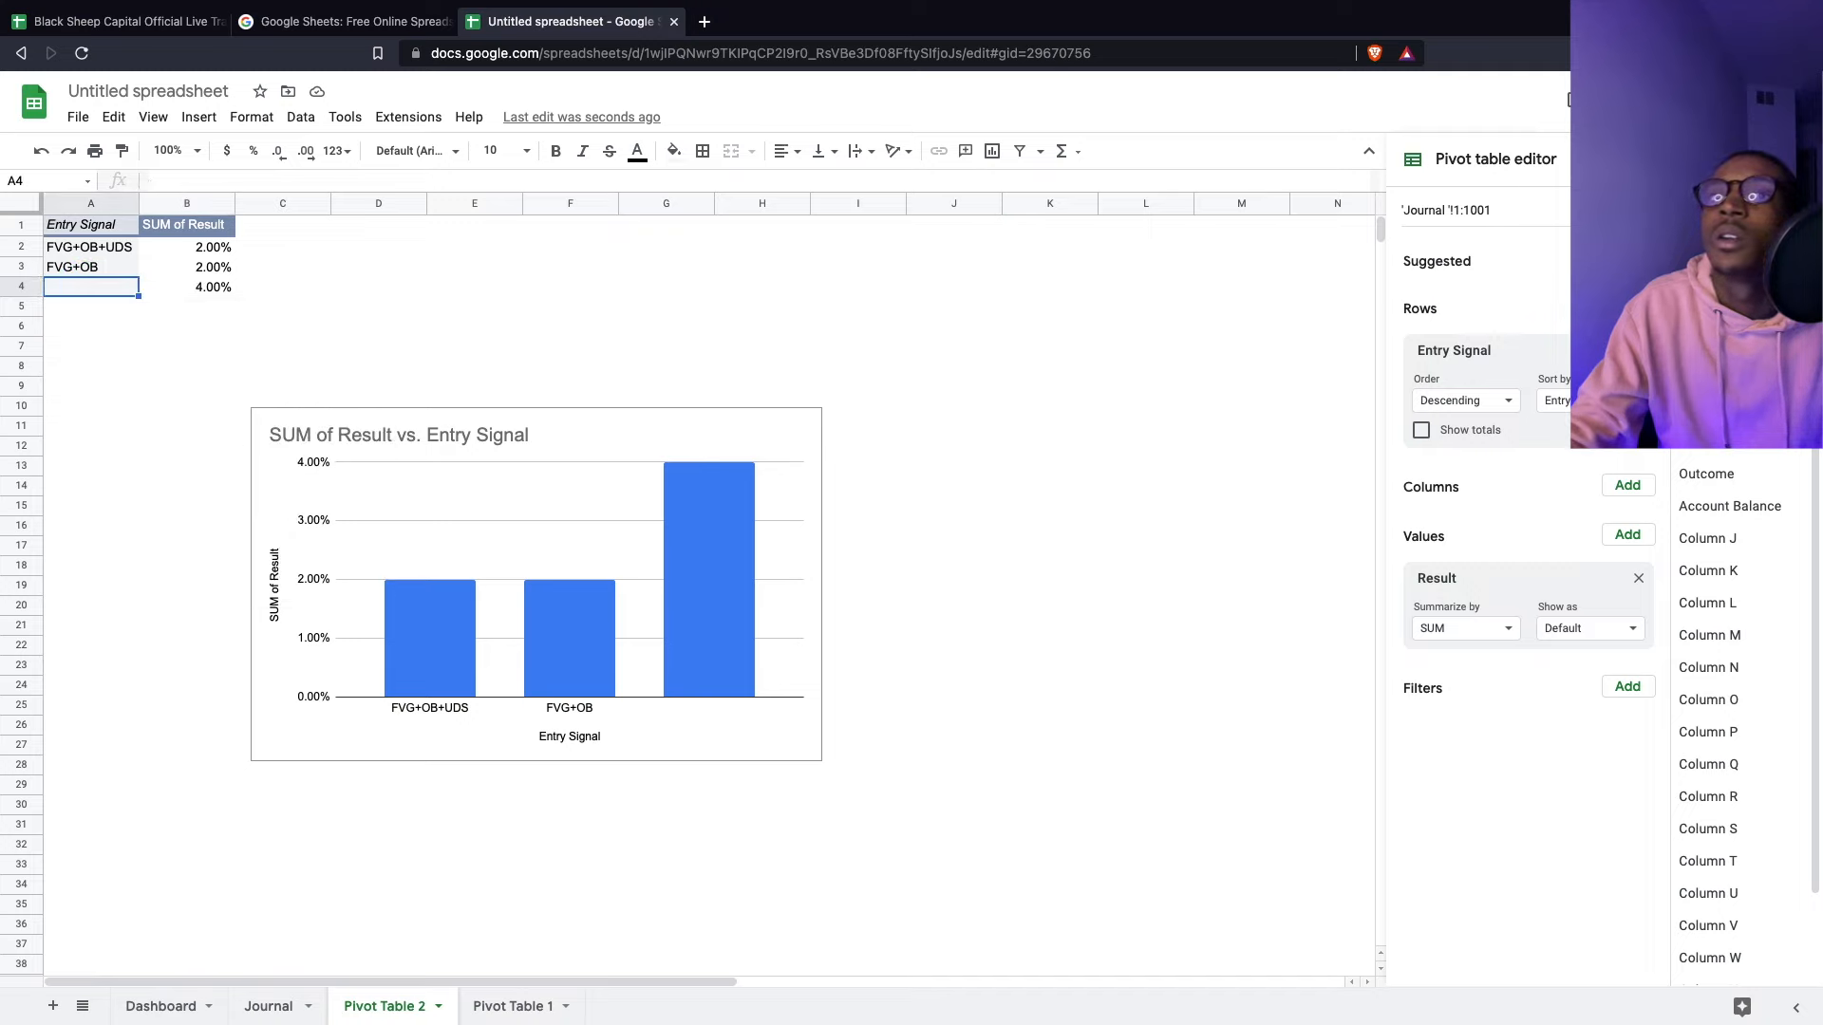
- Add Entry Signal as a pivot filter while dismissing the data range prompt
{"action": "left_click", "coordinate": [1638, 211]}
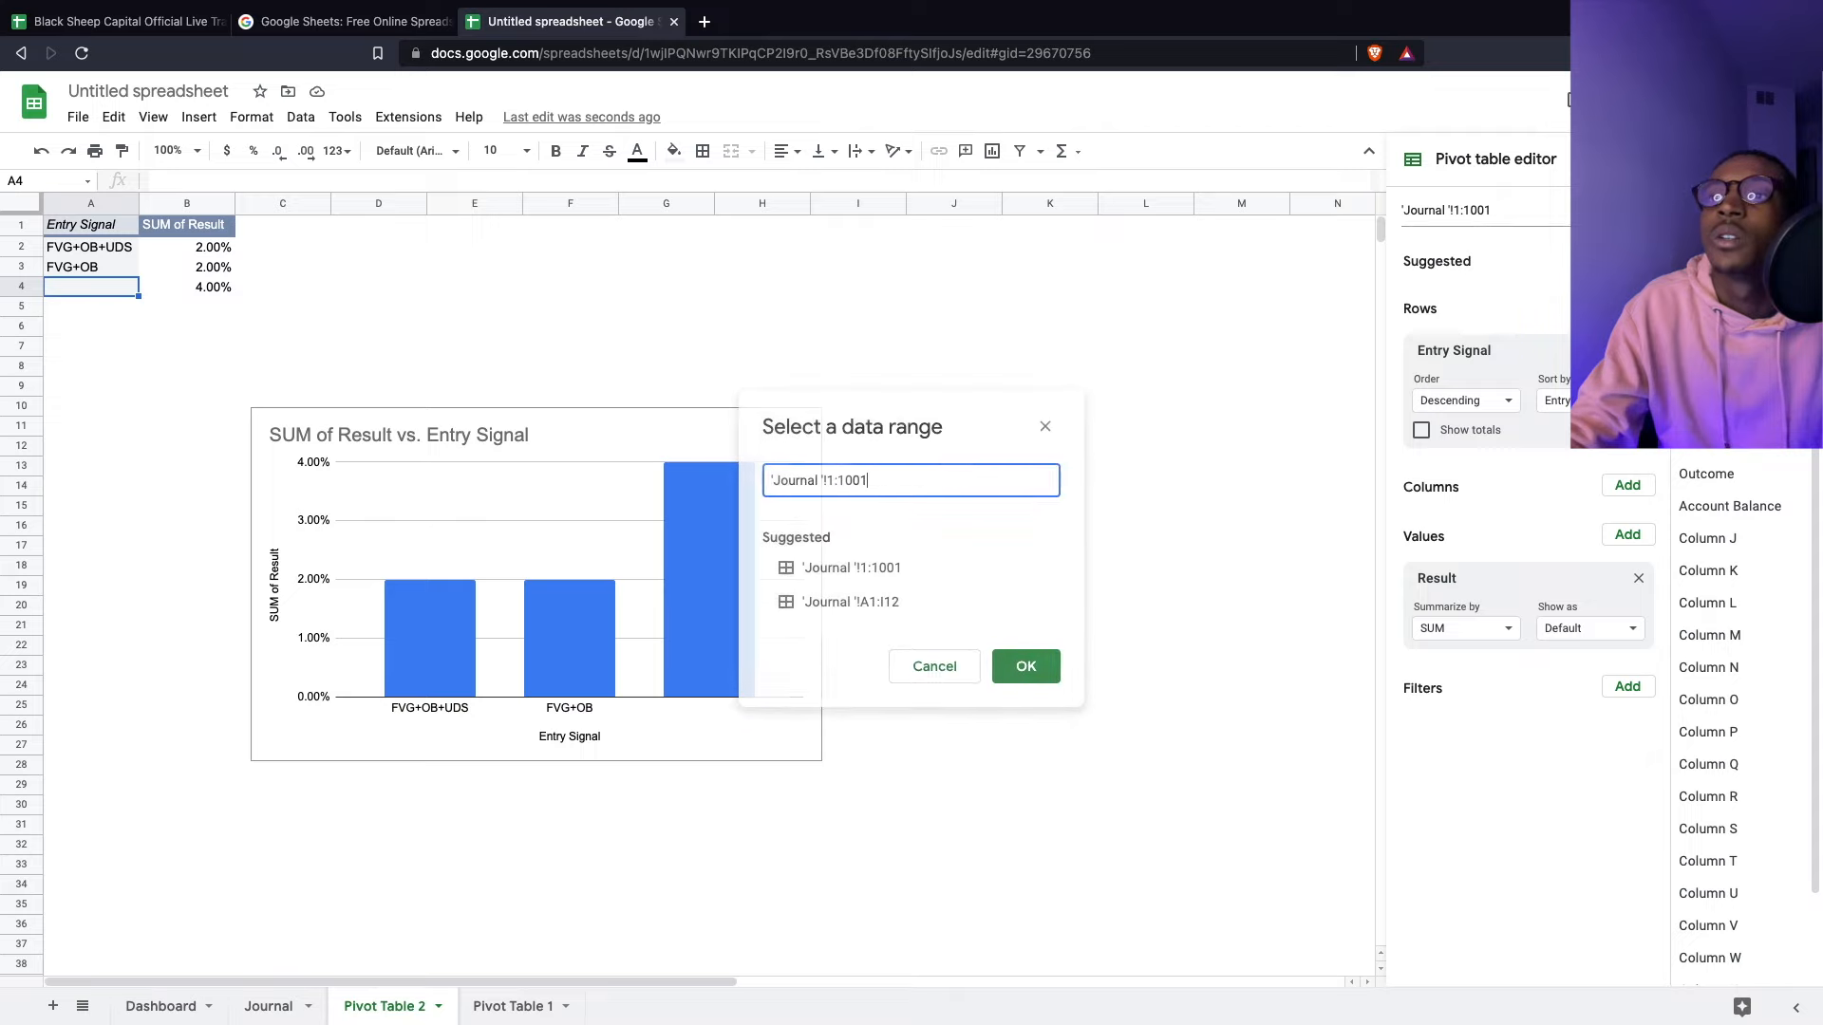
{"action": "left_click", "coordinate": [1643, 687]}
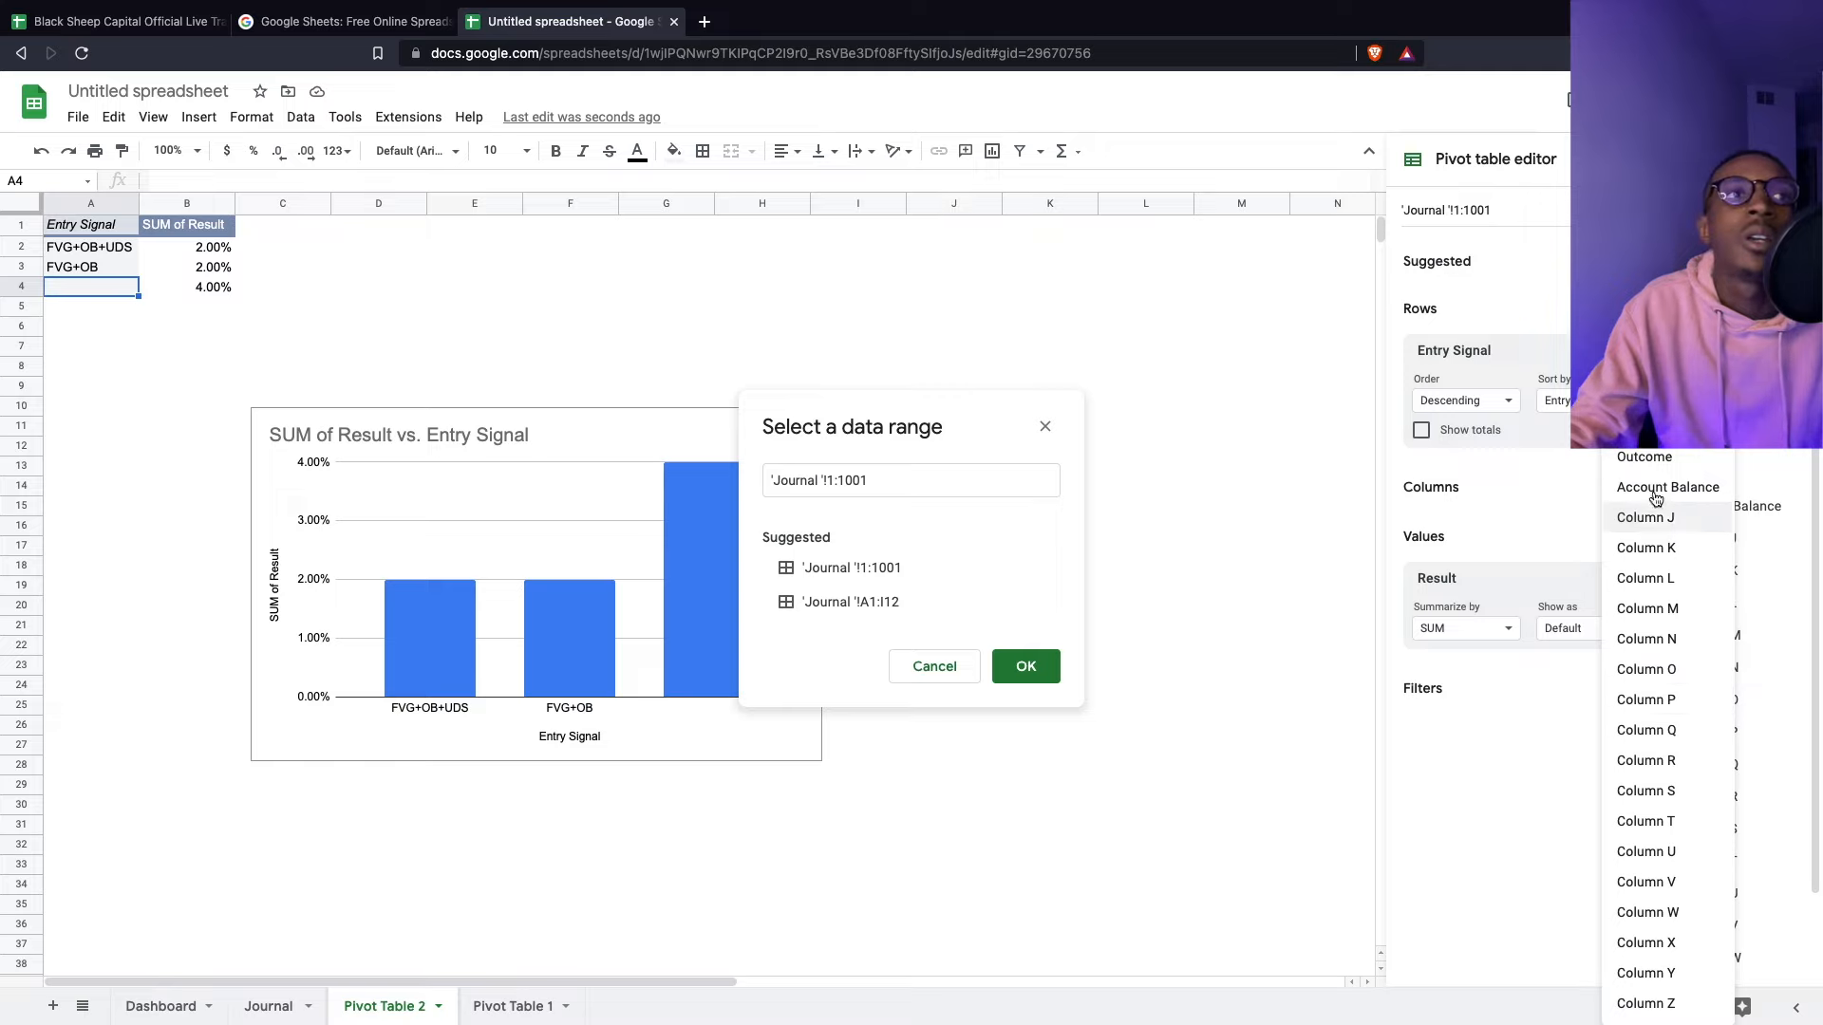
{"action": "left_click", "coordinate": [1650, 365]}
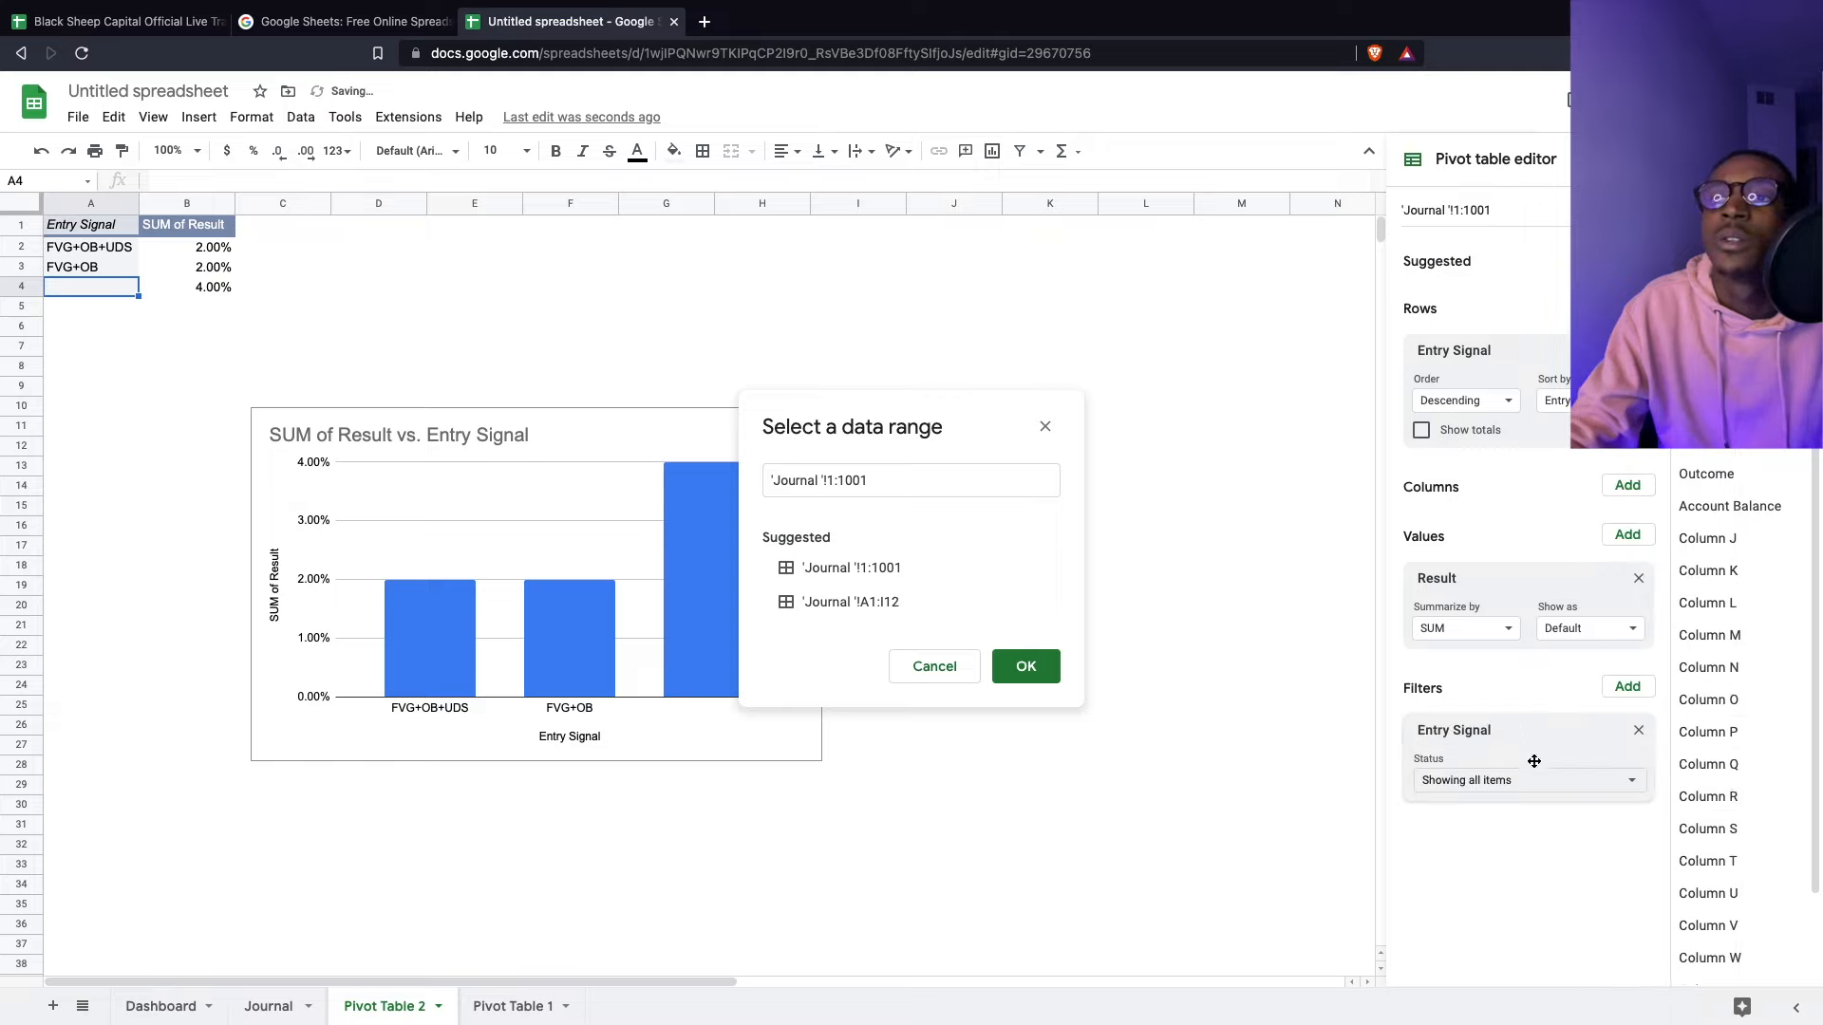
{"action": "left_click", "coordinate": [1560, 793]}
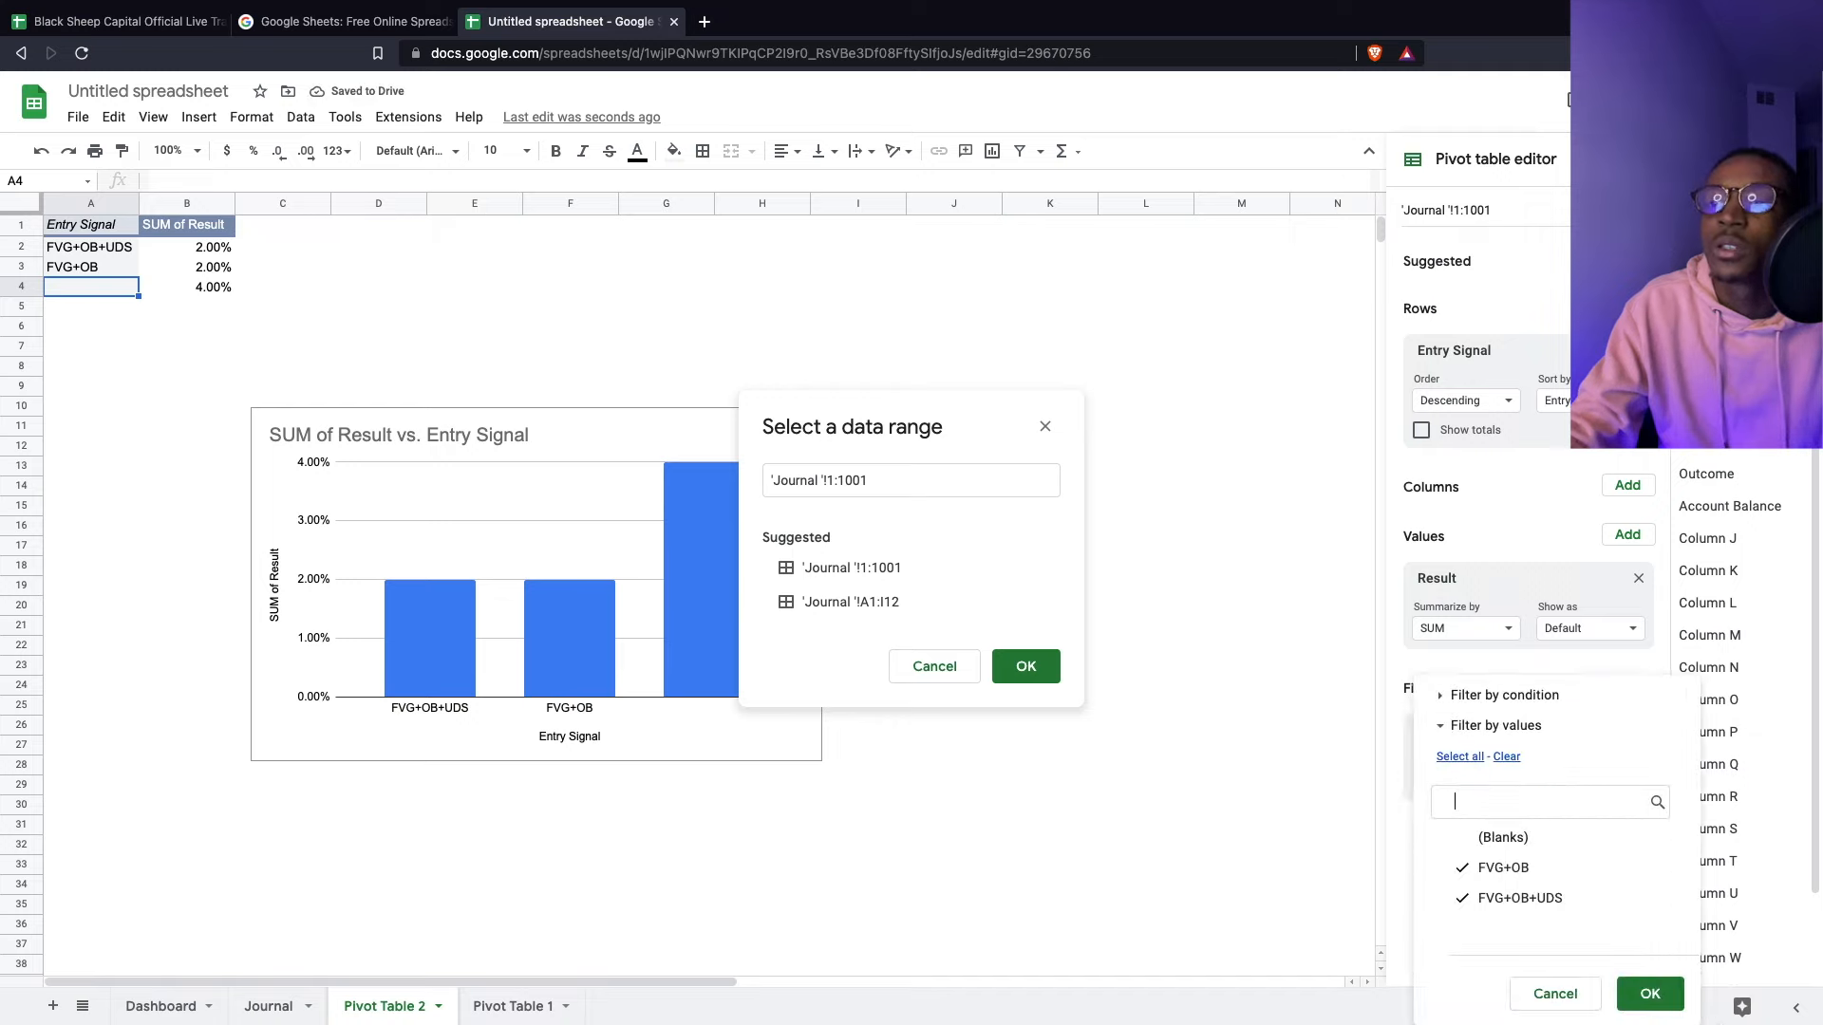
{"action": "mouse_move", "coordinate": [1657, 990]}
{"action": "left_click", "coordinate": [1300, 796]}
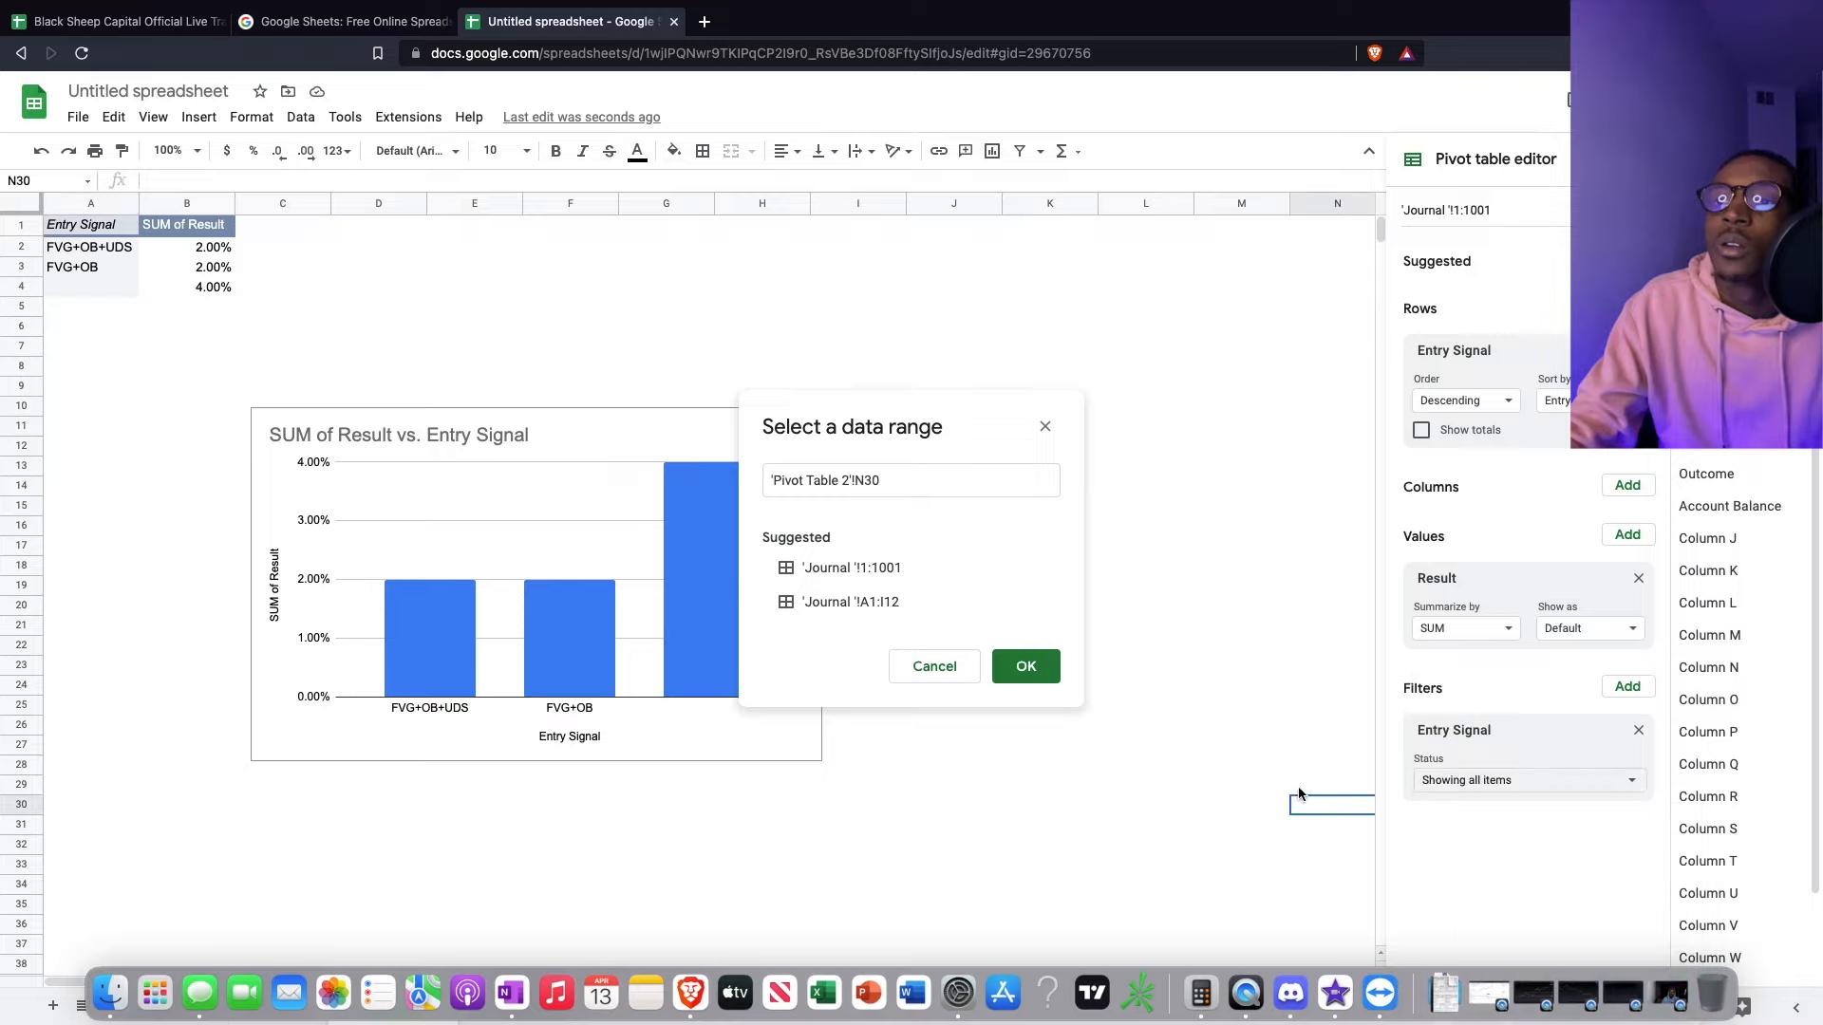
{"action": "left_click", "coordinate": [1370, 726]}
{"action": "left_click", "coordinate": [1552, 781]}
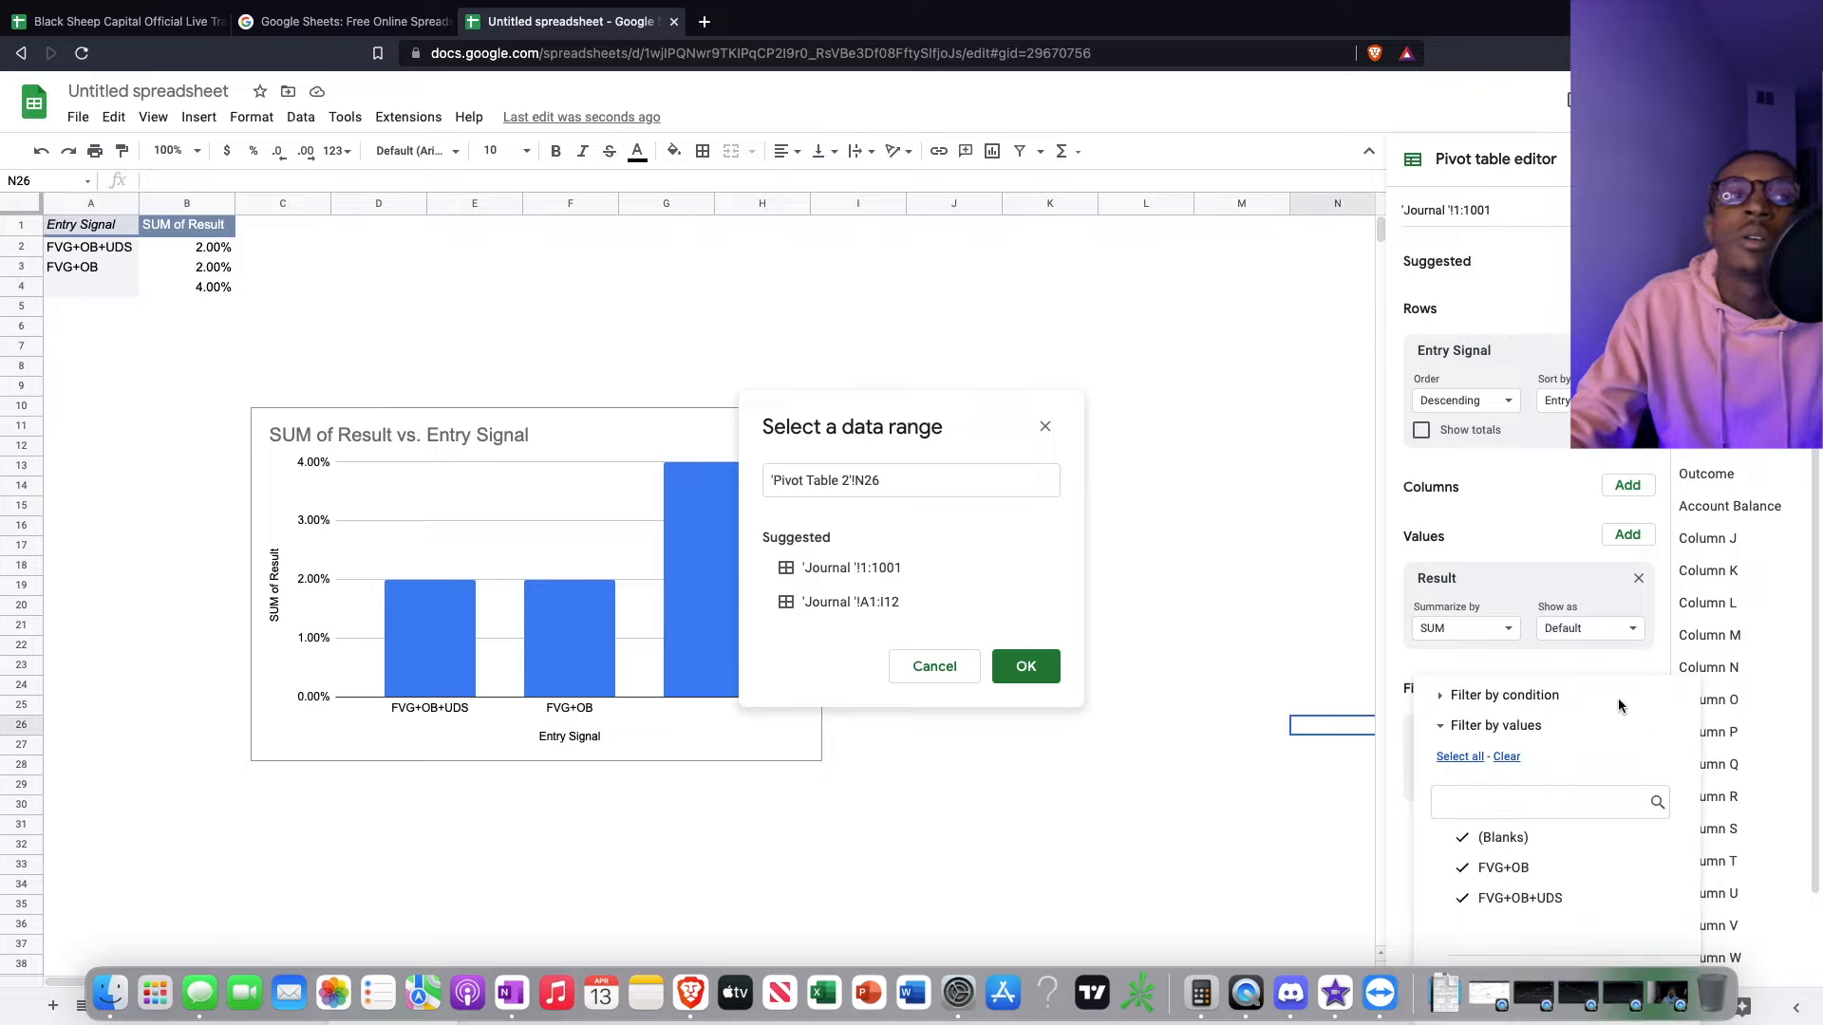
{"action": "left_click", "coordinate": [1353, 586]}
{"action": "left_click", "coordinate": [1265, 300]}
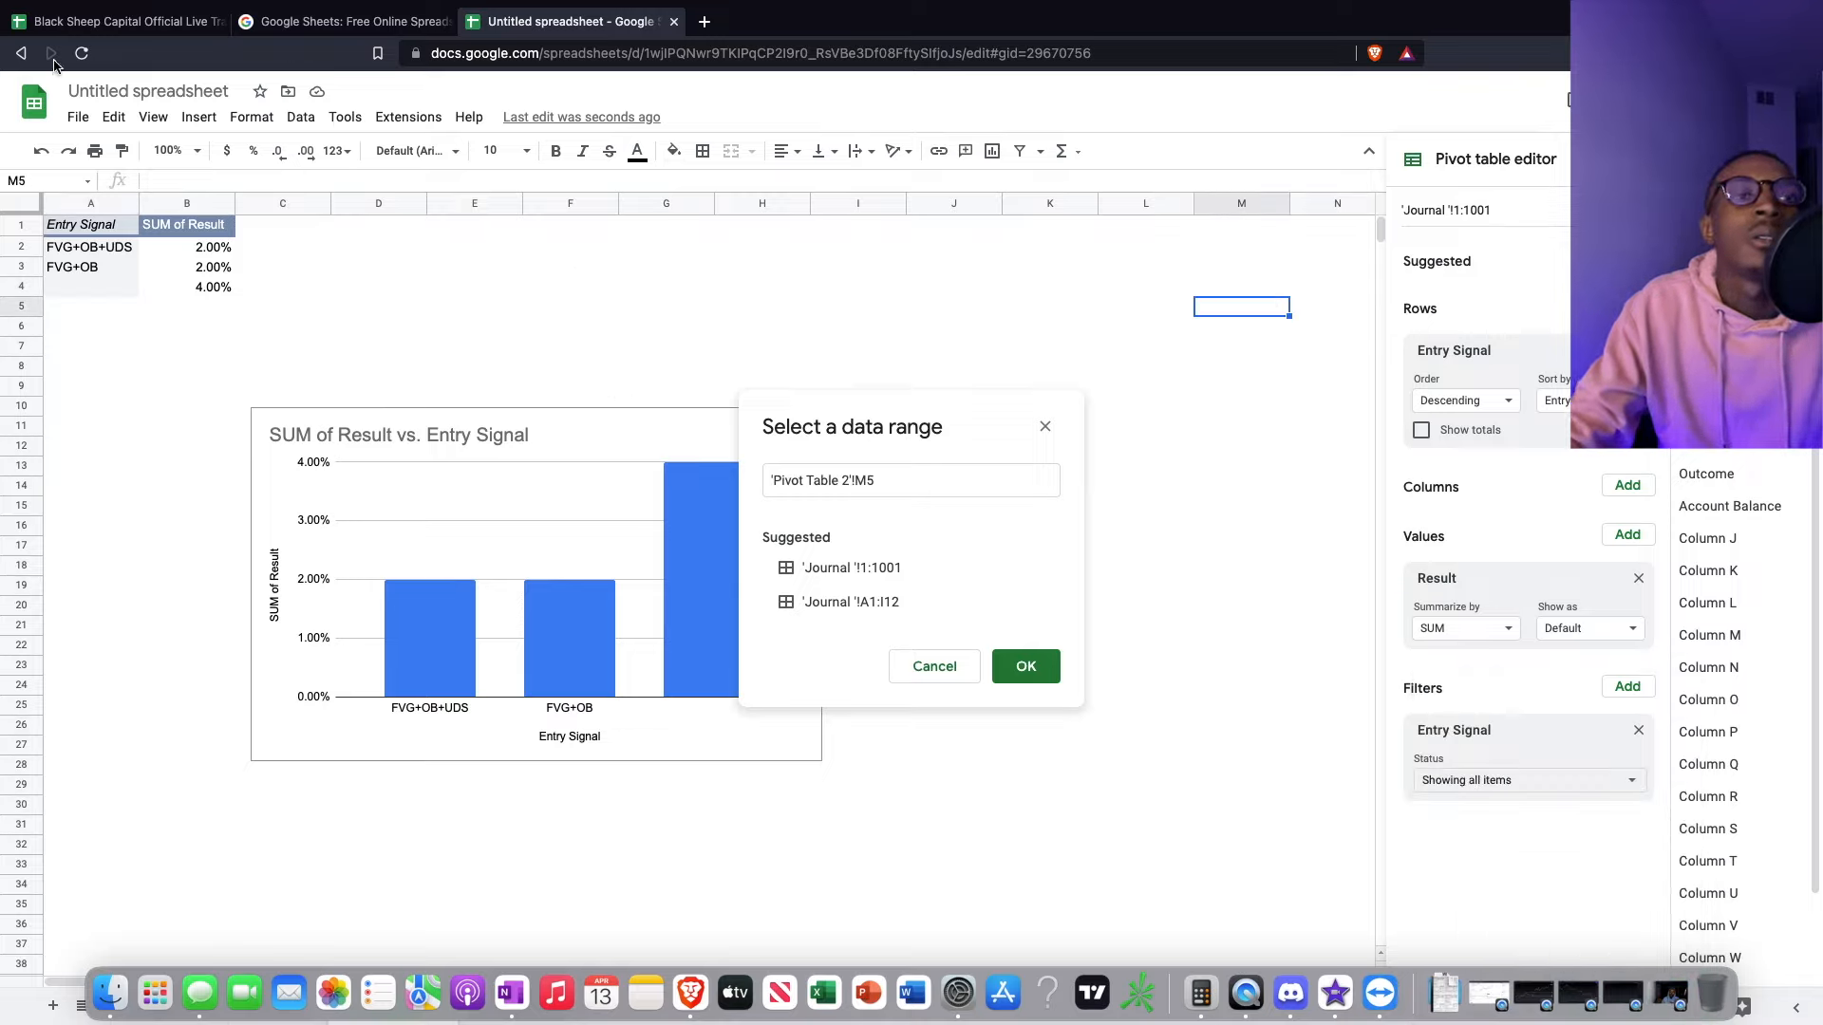
{"action": "left_click", "coordinate": [498, 369]}
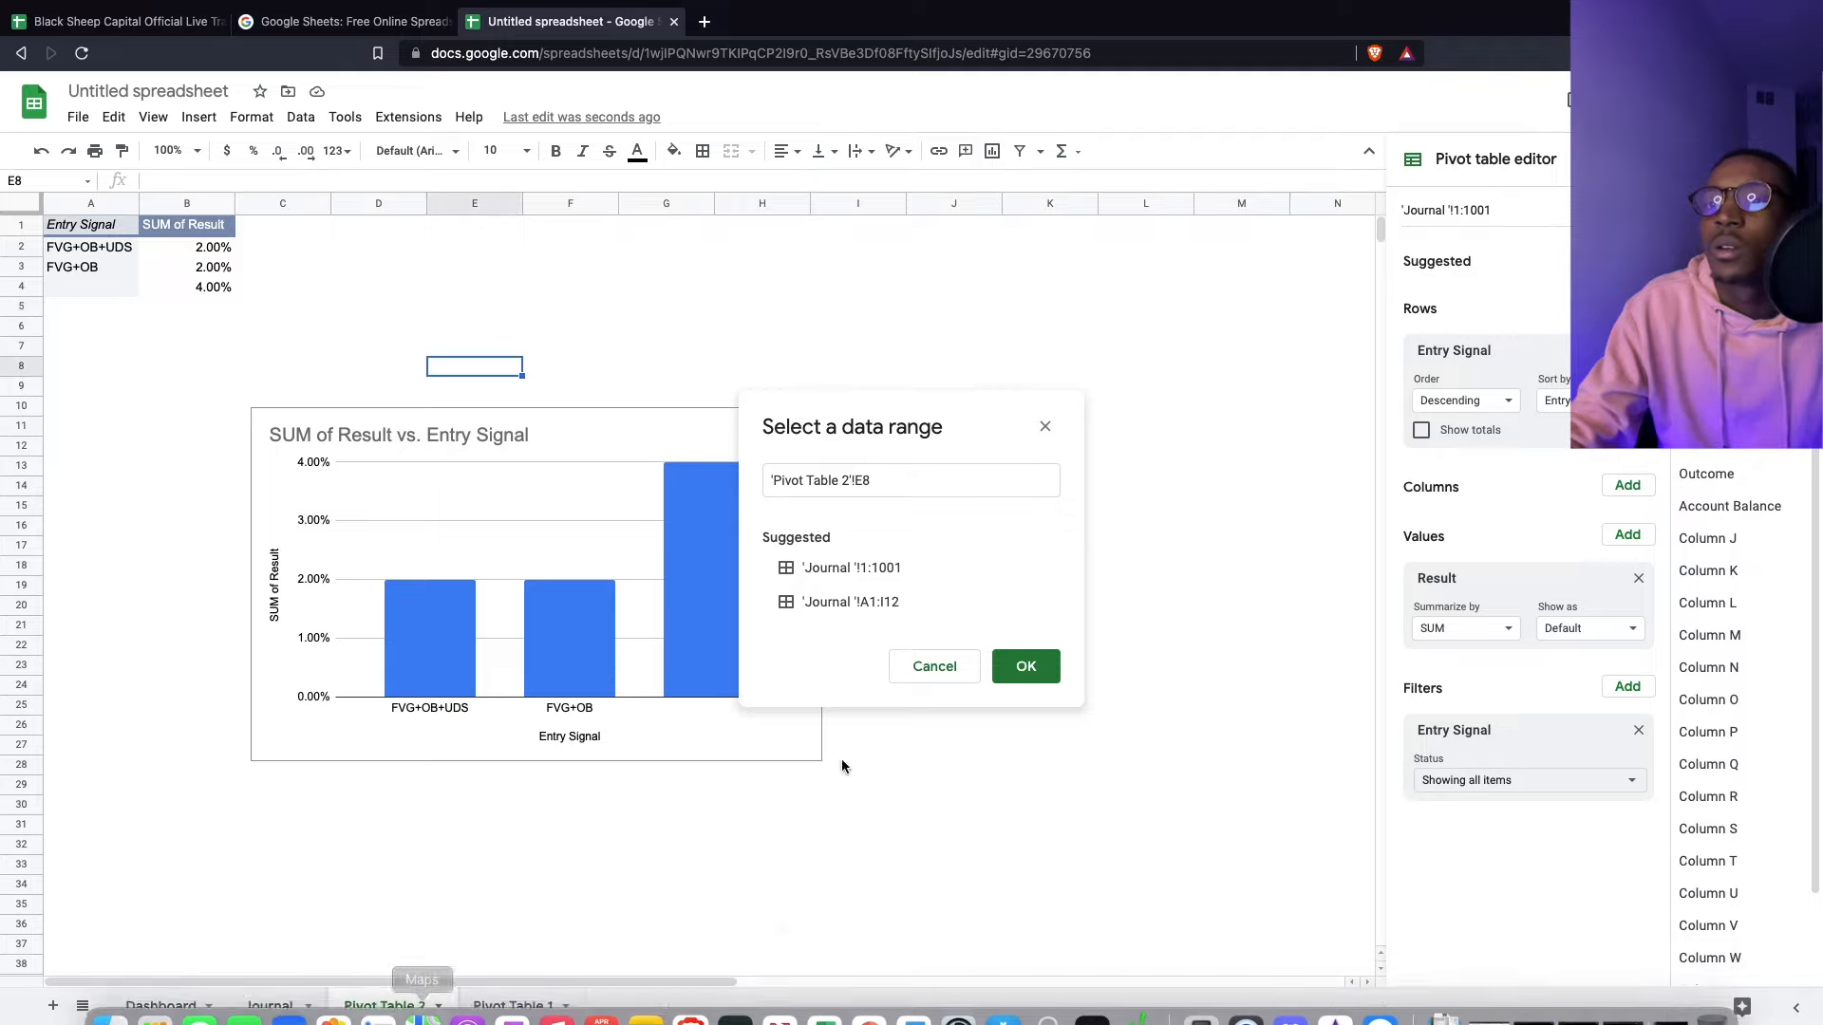
- Exclude (Blanks) from the Entry Signal filter and undo the accidental source range change
{"action": "left_click", "coordinate": [1495, 787]}
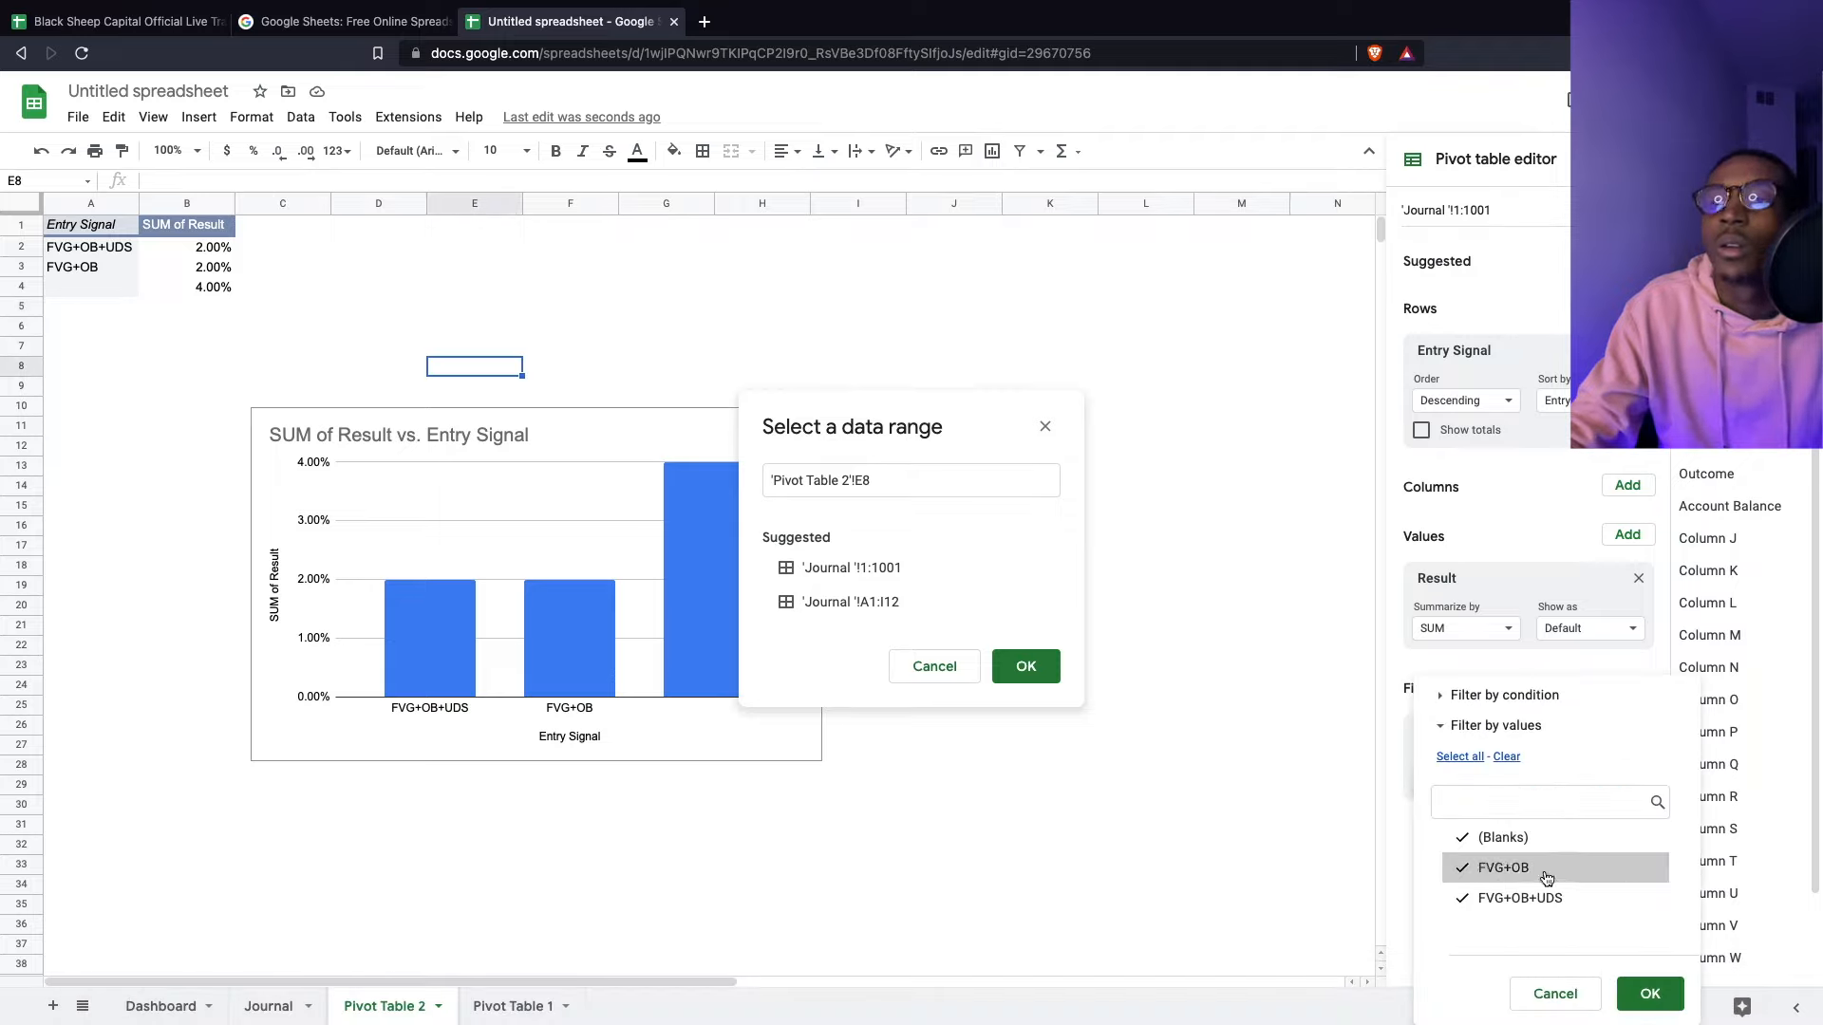
{"action": "left_click", "coordinate": [1517, 837]}
{"action": "left_click", "coordinate": [1650, 994]}
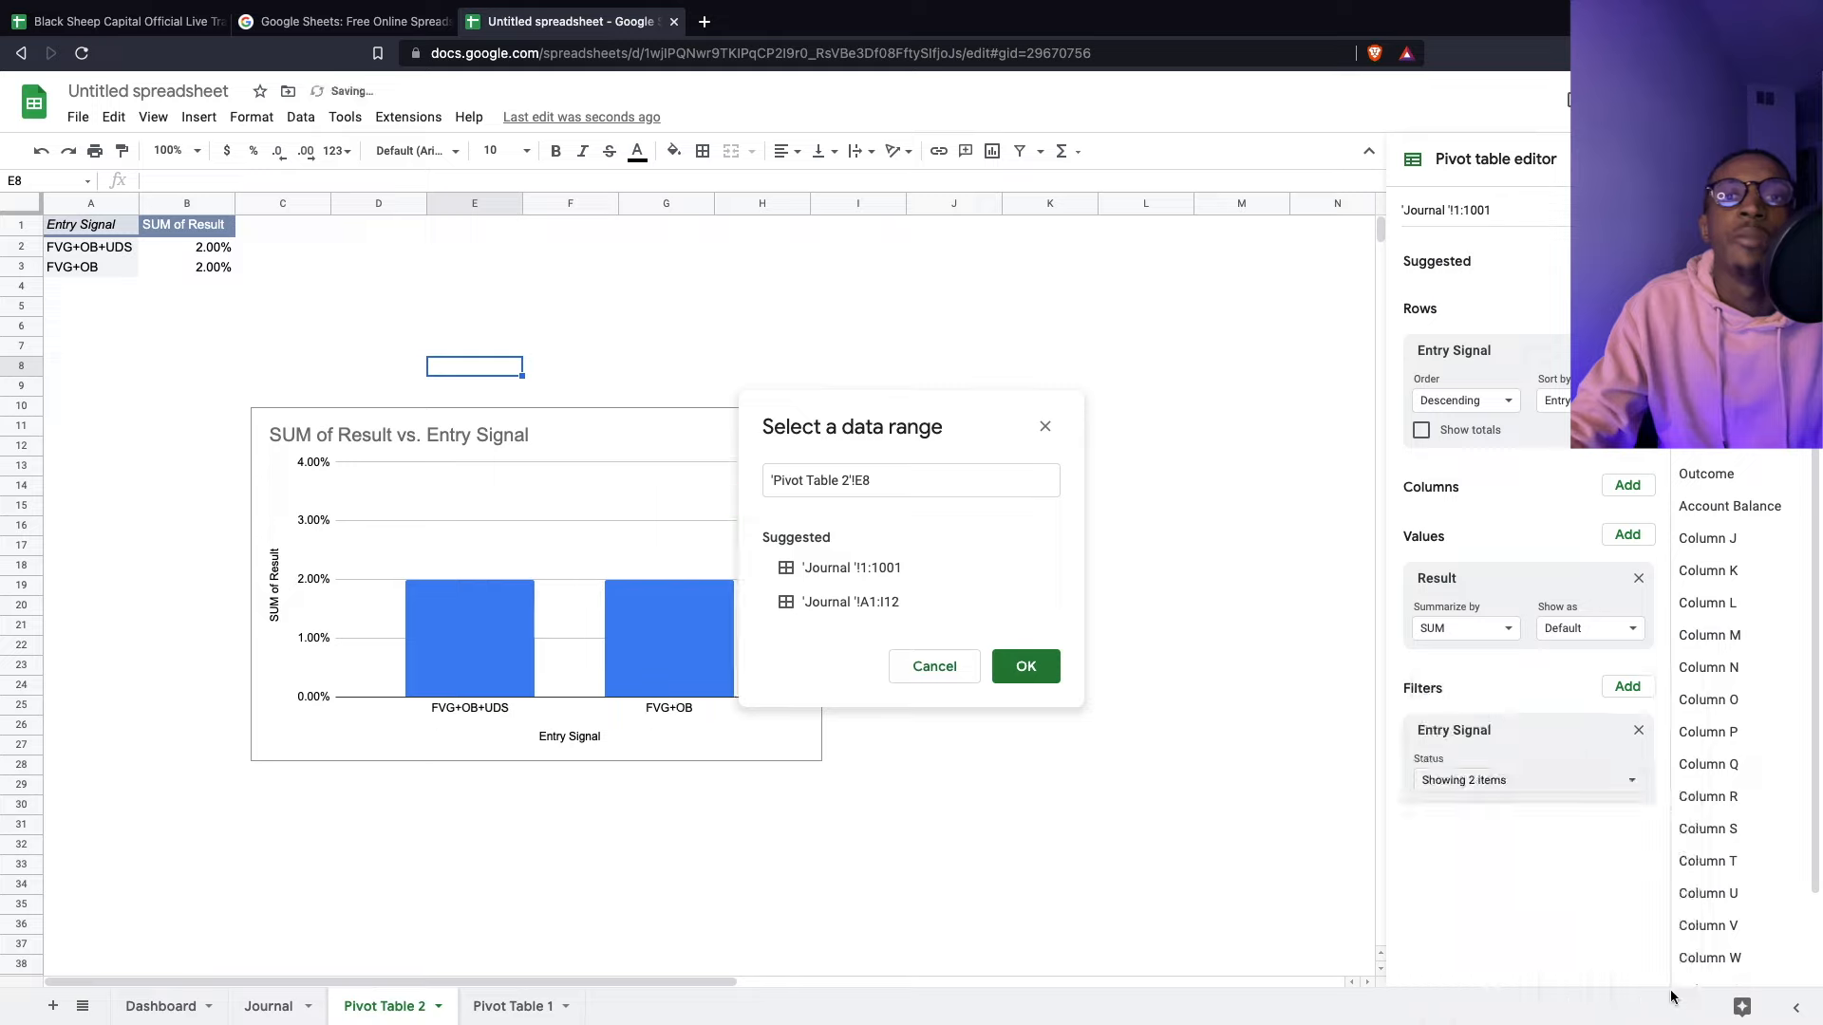
{"action": "left_click", "coordinate": [1038, 669]}
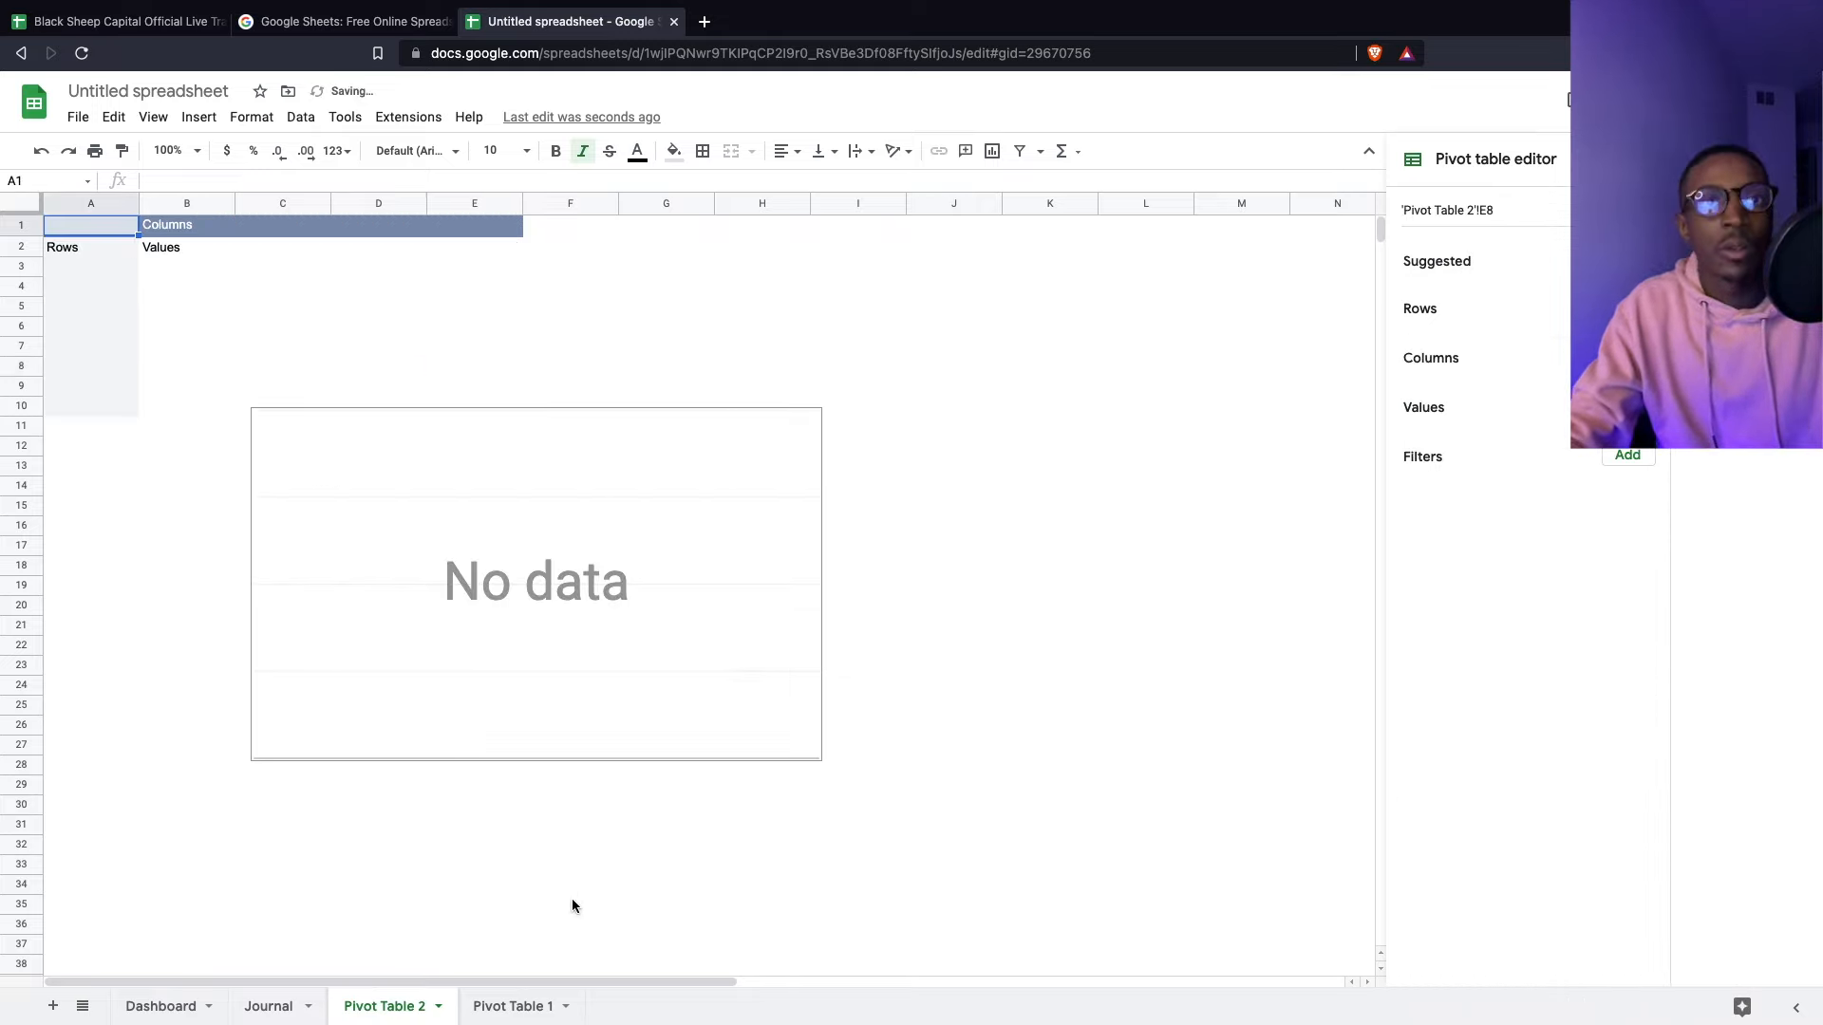
{"action": "key", "text": "ctrl+z"}
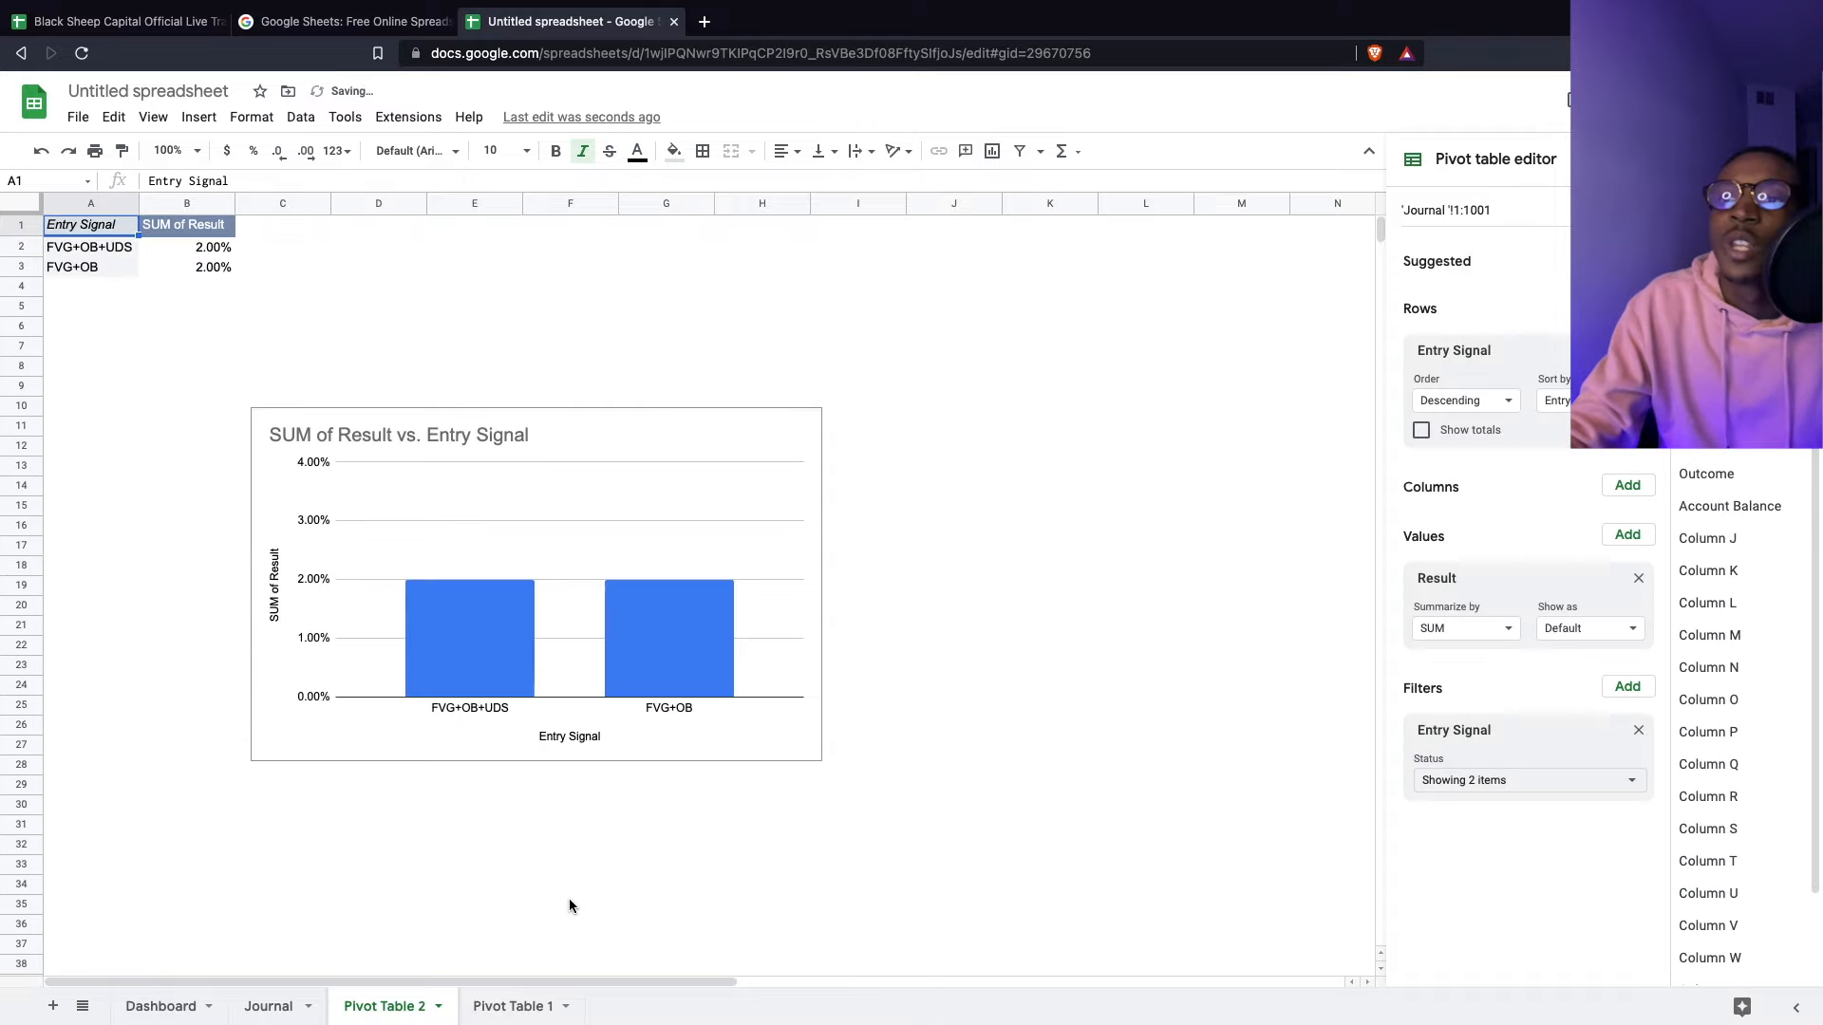
- Review and reapply the Entry Signal value filter in the pivot editor
{"action": "left_click", "coordinate": [1178, 686]}
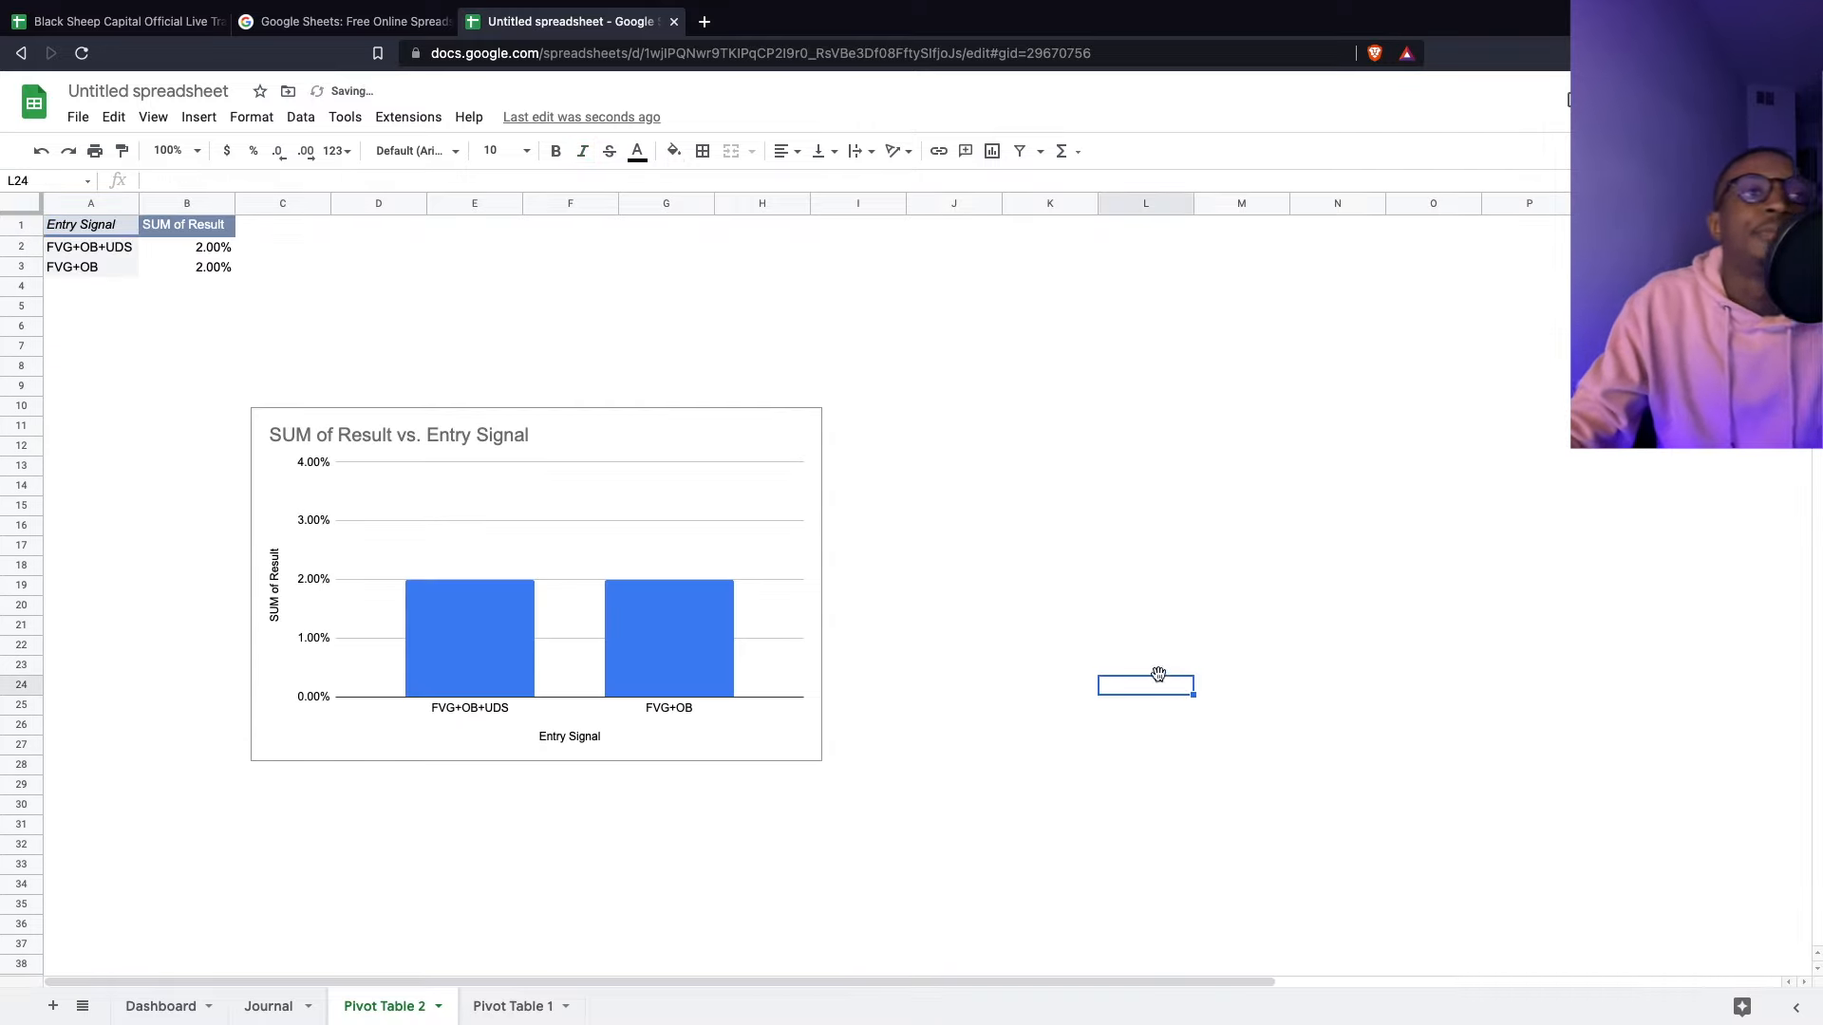
{"action": "left_click", "coordinate": [598, 347]}
{"action": "left_click", "coordinate": [626, 518]}
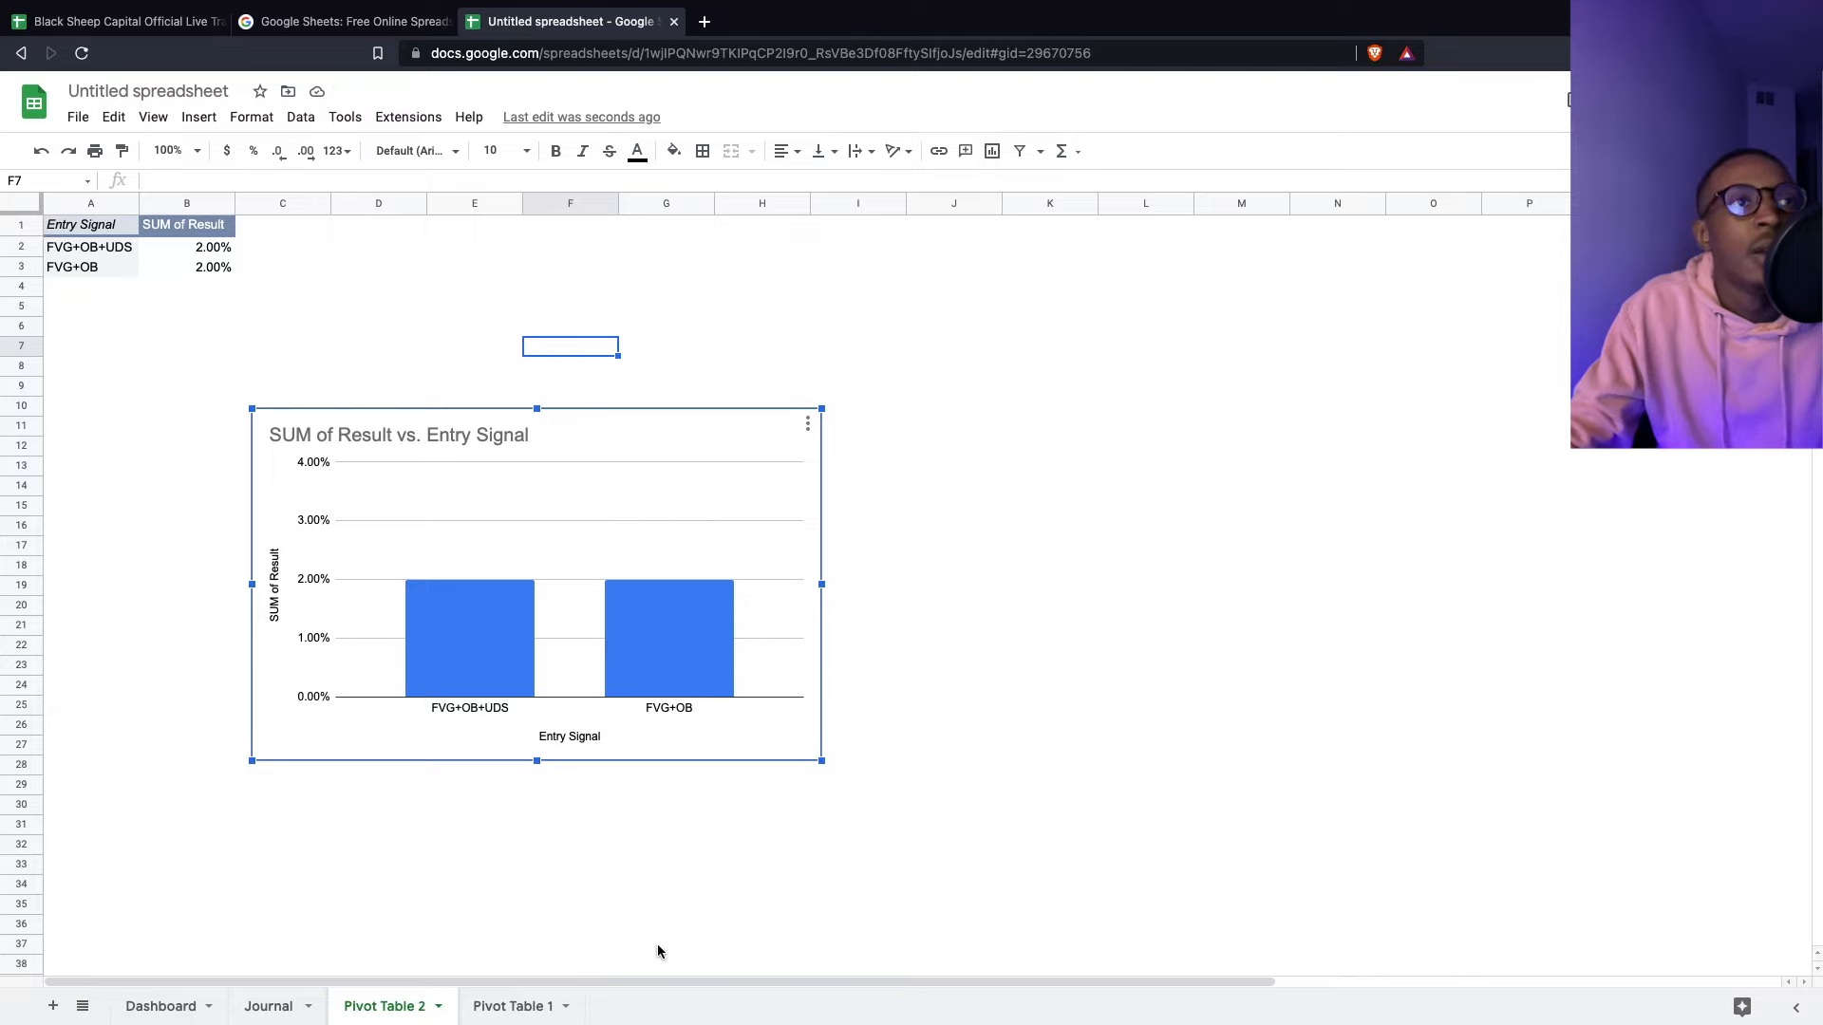
{"action": "left_click", "coordinate": [141, 265]}
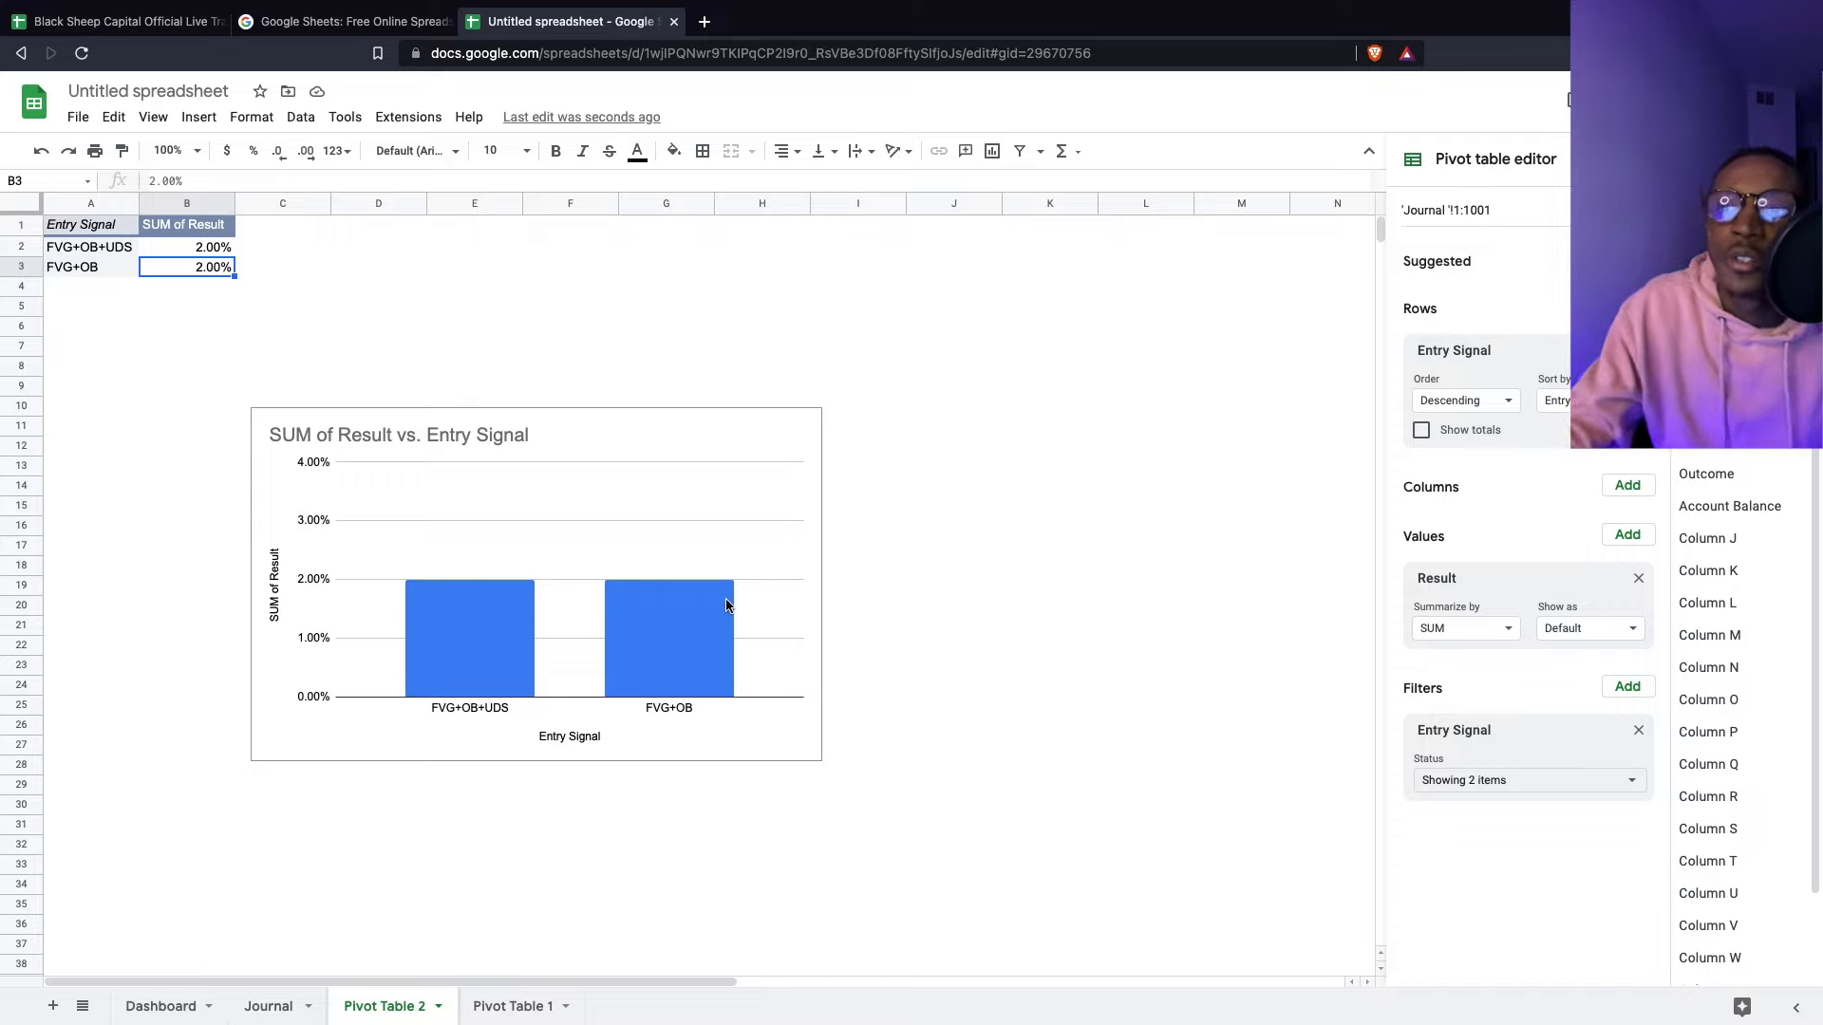
{"action": "left_click", "coordinate": [1556, 784]}
{"action": "left_click", "coordinate": [1244, 646]}
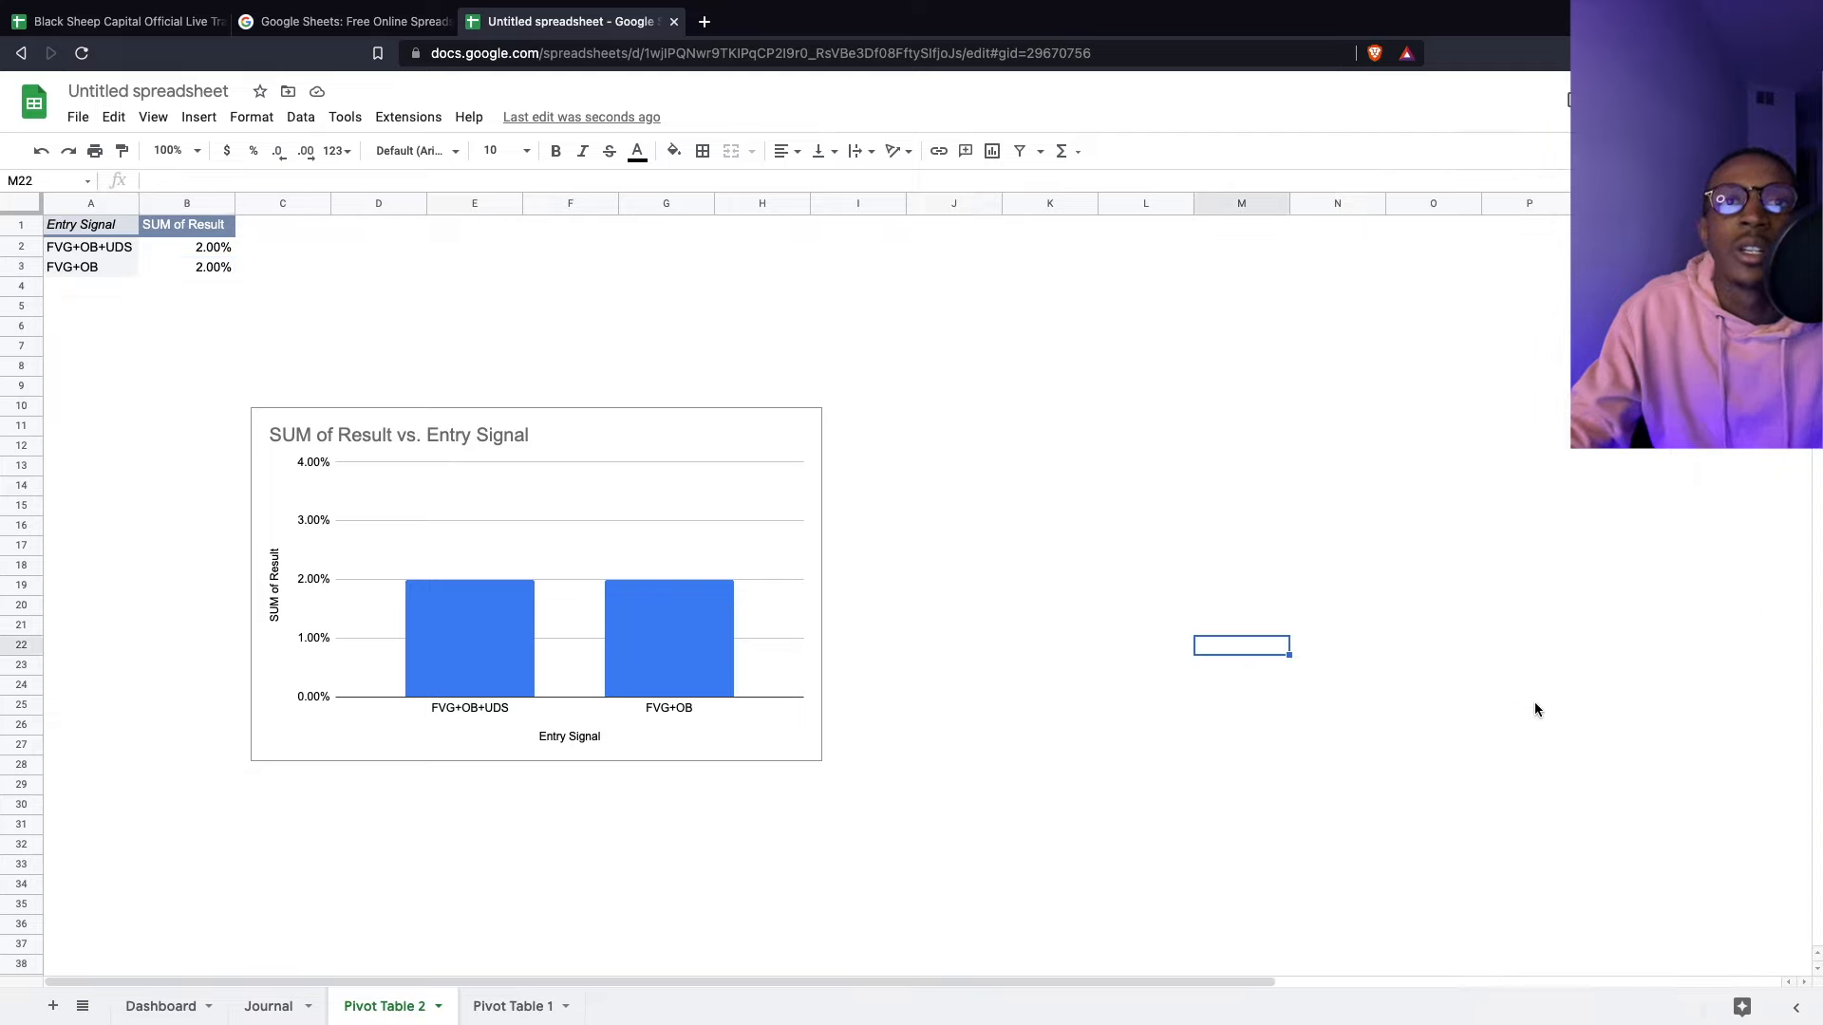
{"action": "left_click", "coordinate": [728, 419]}
{"action": "left_click", "coordinate": [108, 247]}
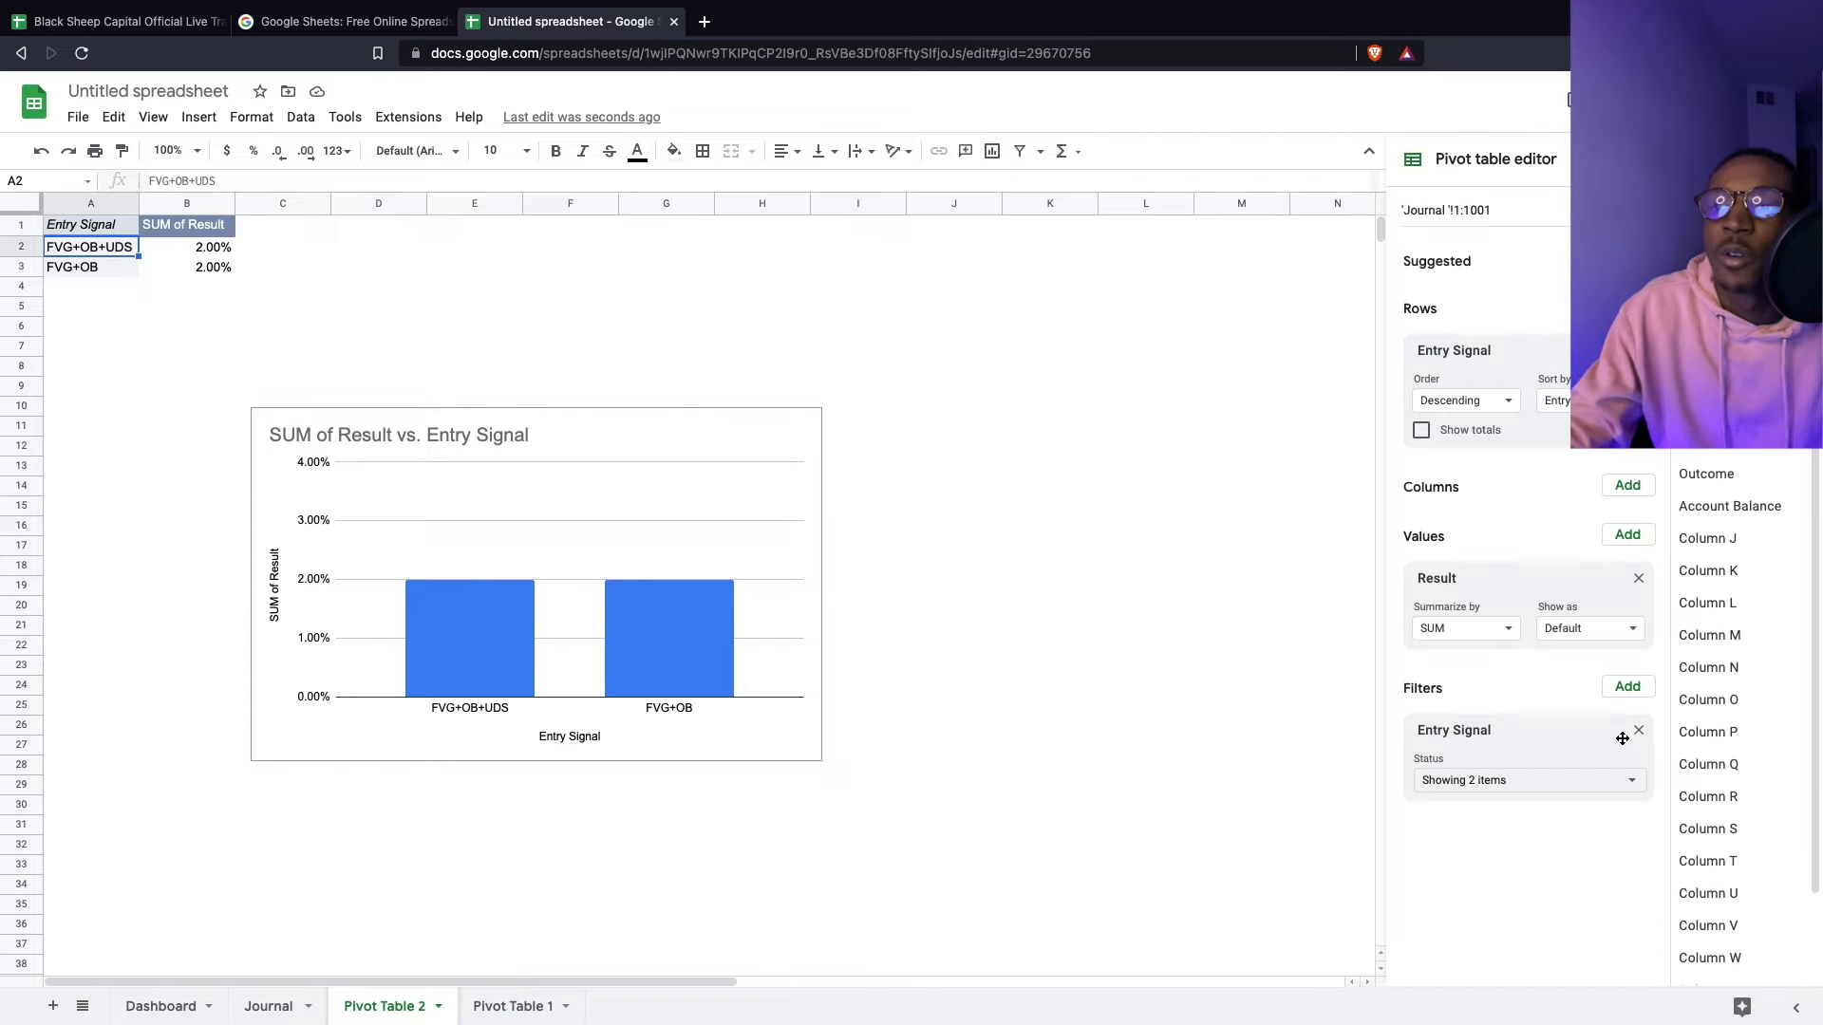
{"action": "left_click", "coordinate": [1581, 792]}
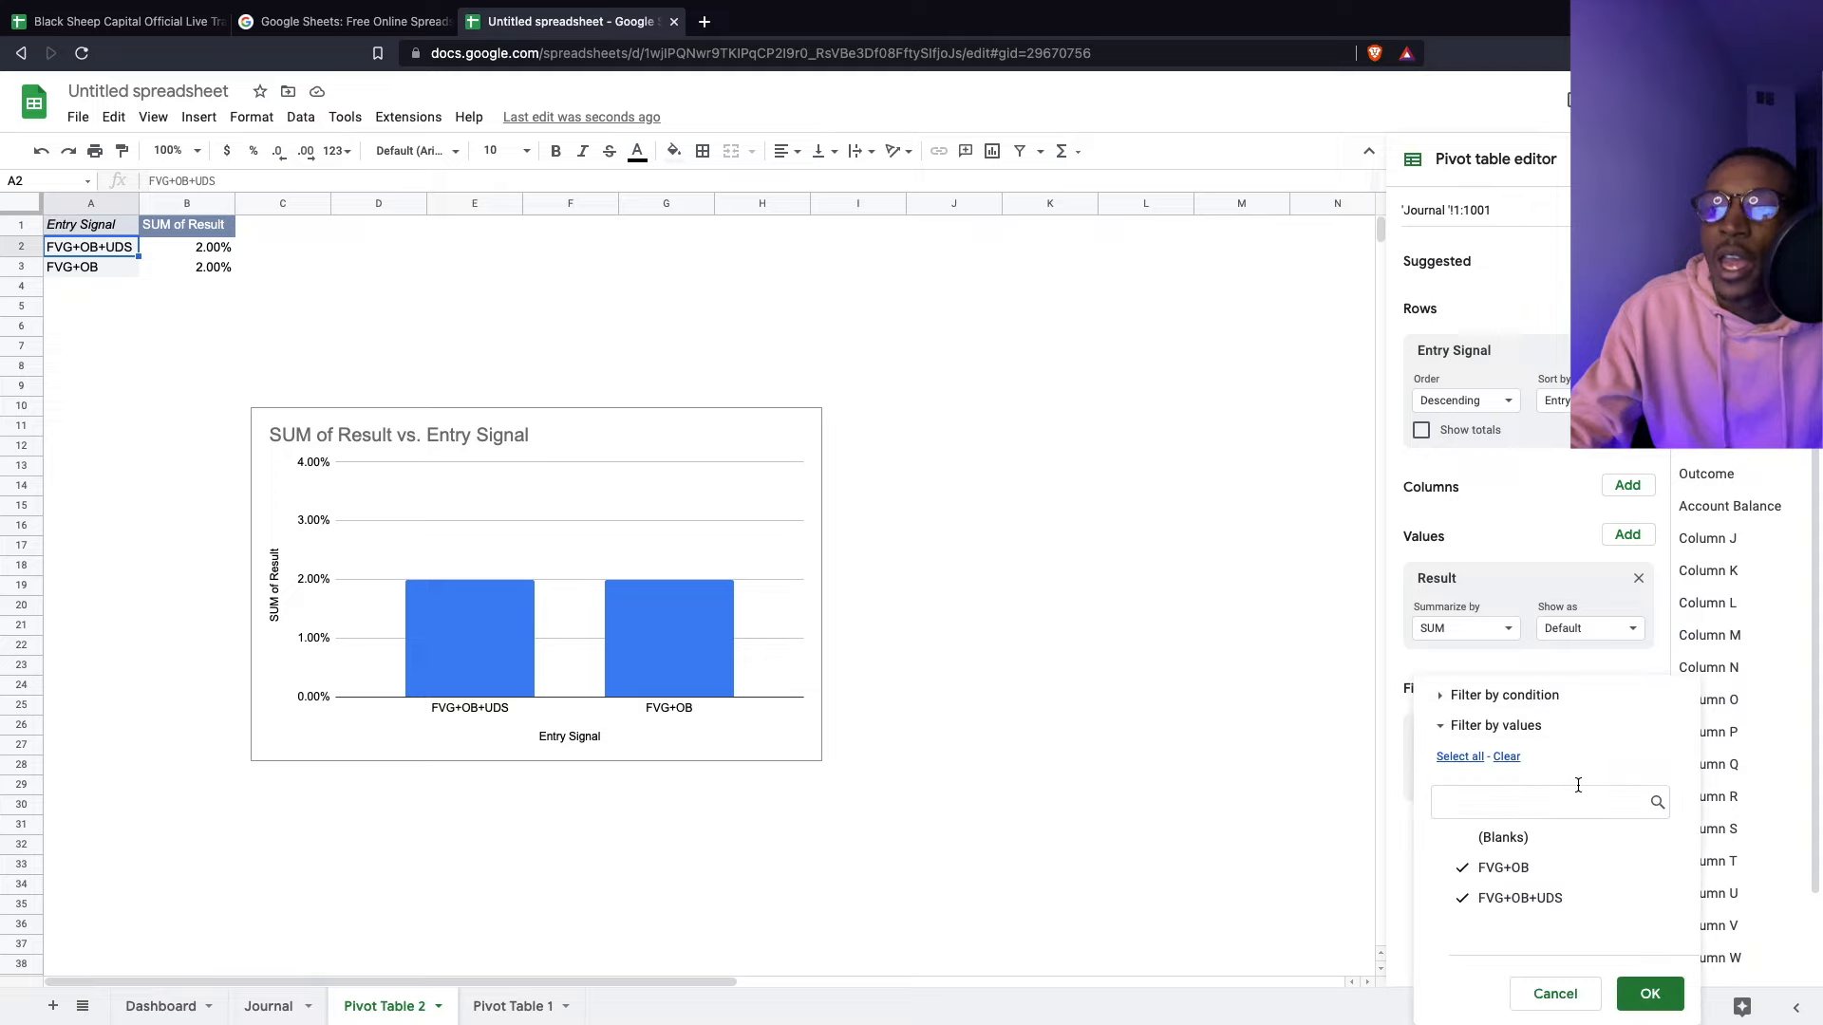
{"action": "left_click", "coordinate": [1669, 1006]}
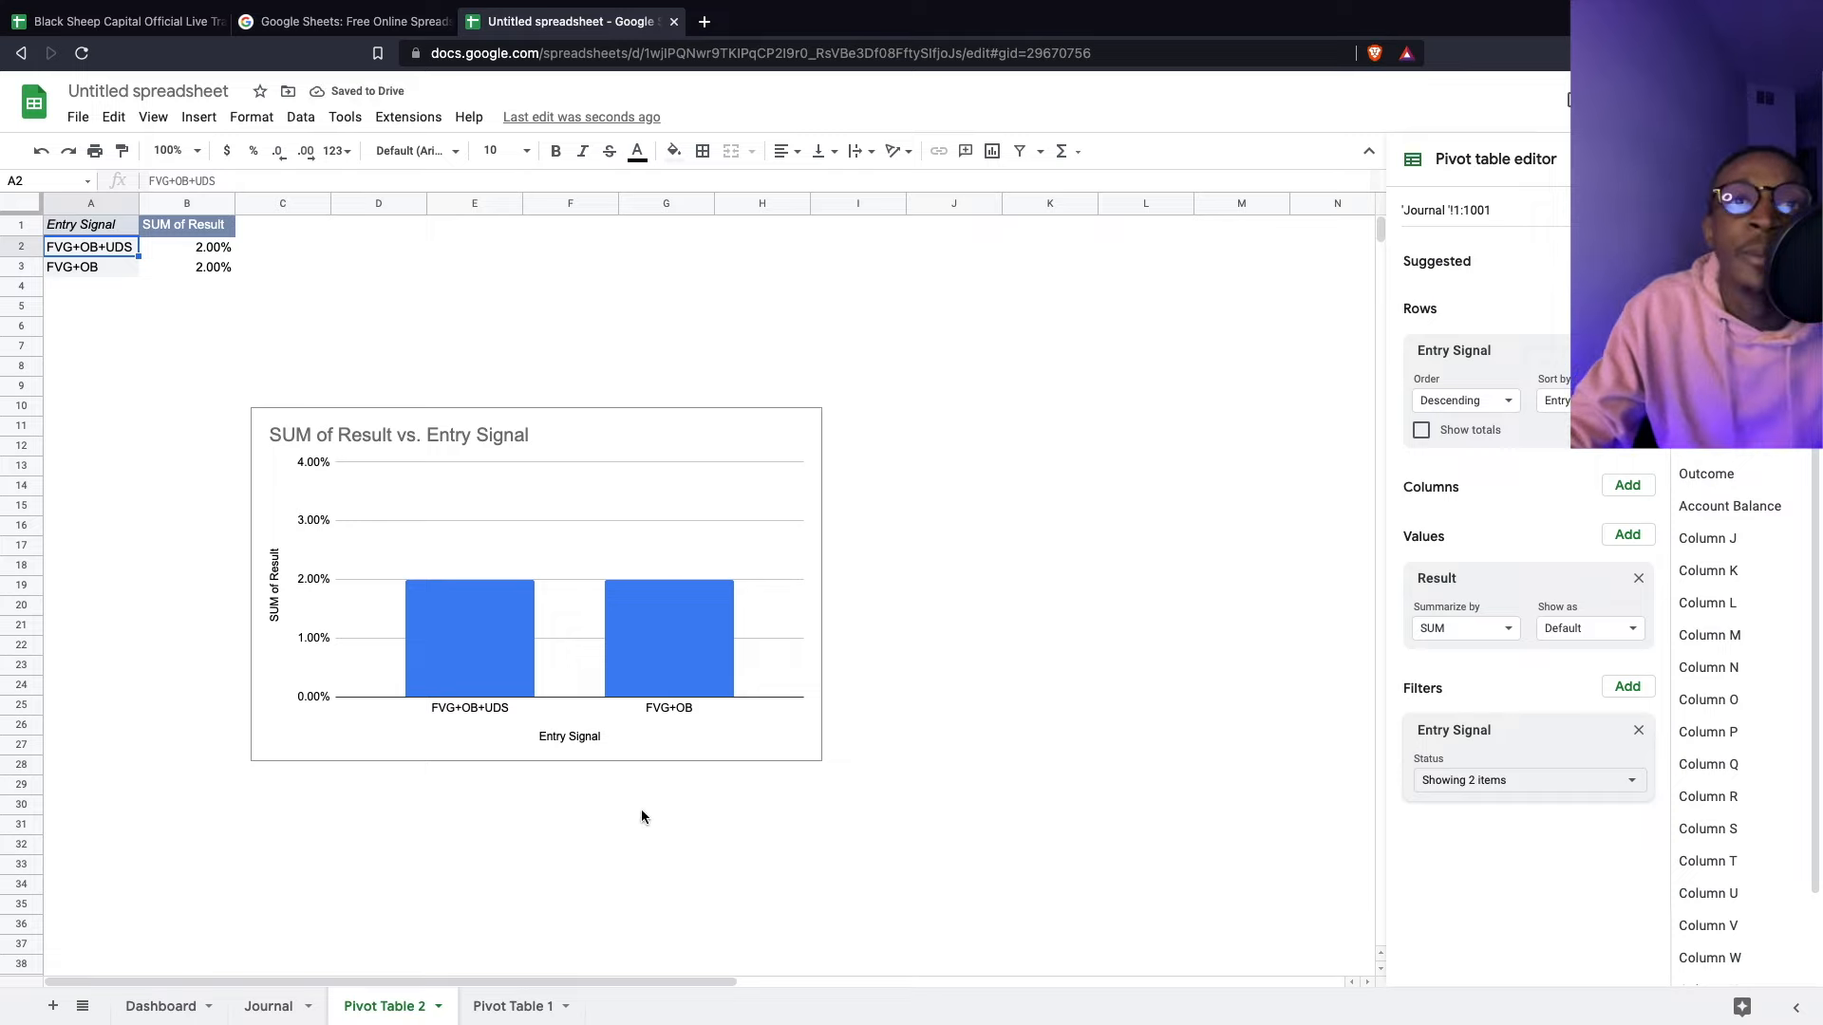
{"action": "left_click_drag", "start_coordinate": [778, 367], "coordinate": [684, 366]}
- Copy the SUM of Result column chart and go to the Dashboard sheet
{"action": "left_click", "coordinate": [809, 440]}
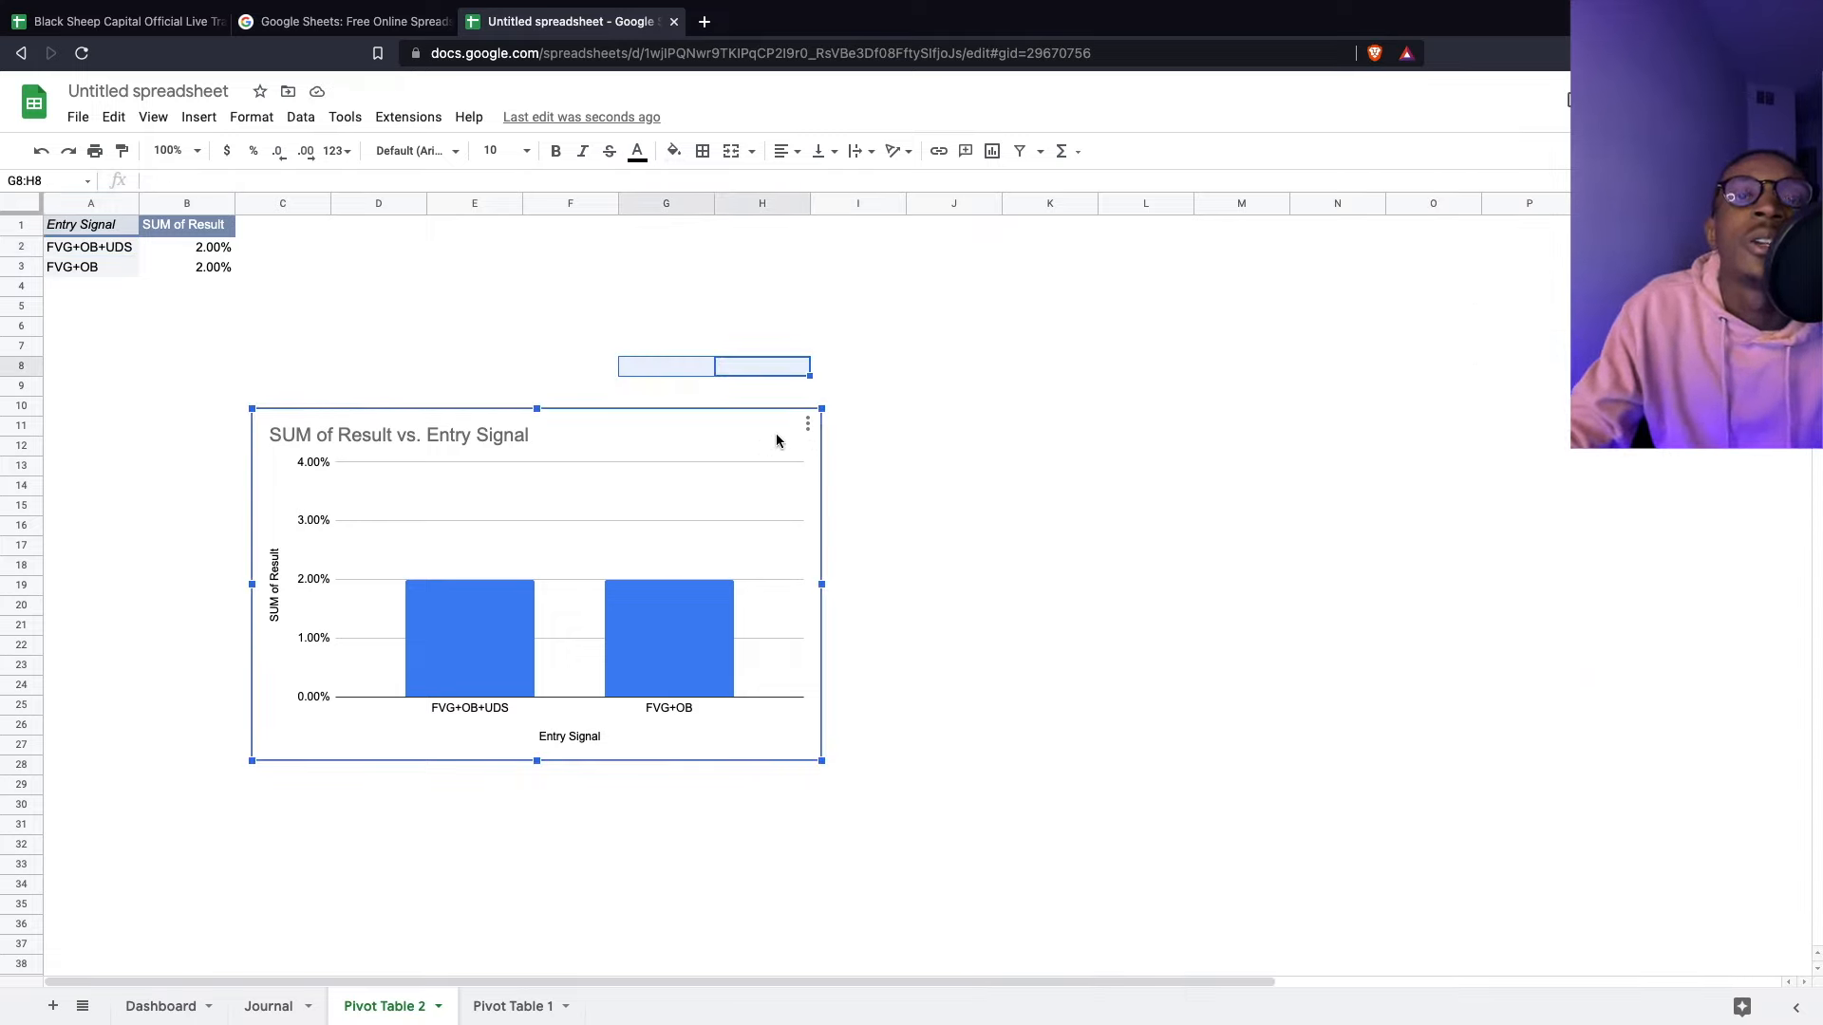
{"action": "left_click", "coordinate": [1089, 483]}
{"action": "left_click", "coordinate": [797, 420]}
{"action": "left_click", "coordinate": [910, 576]}
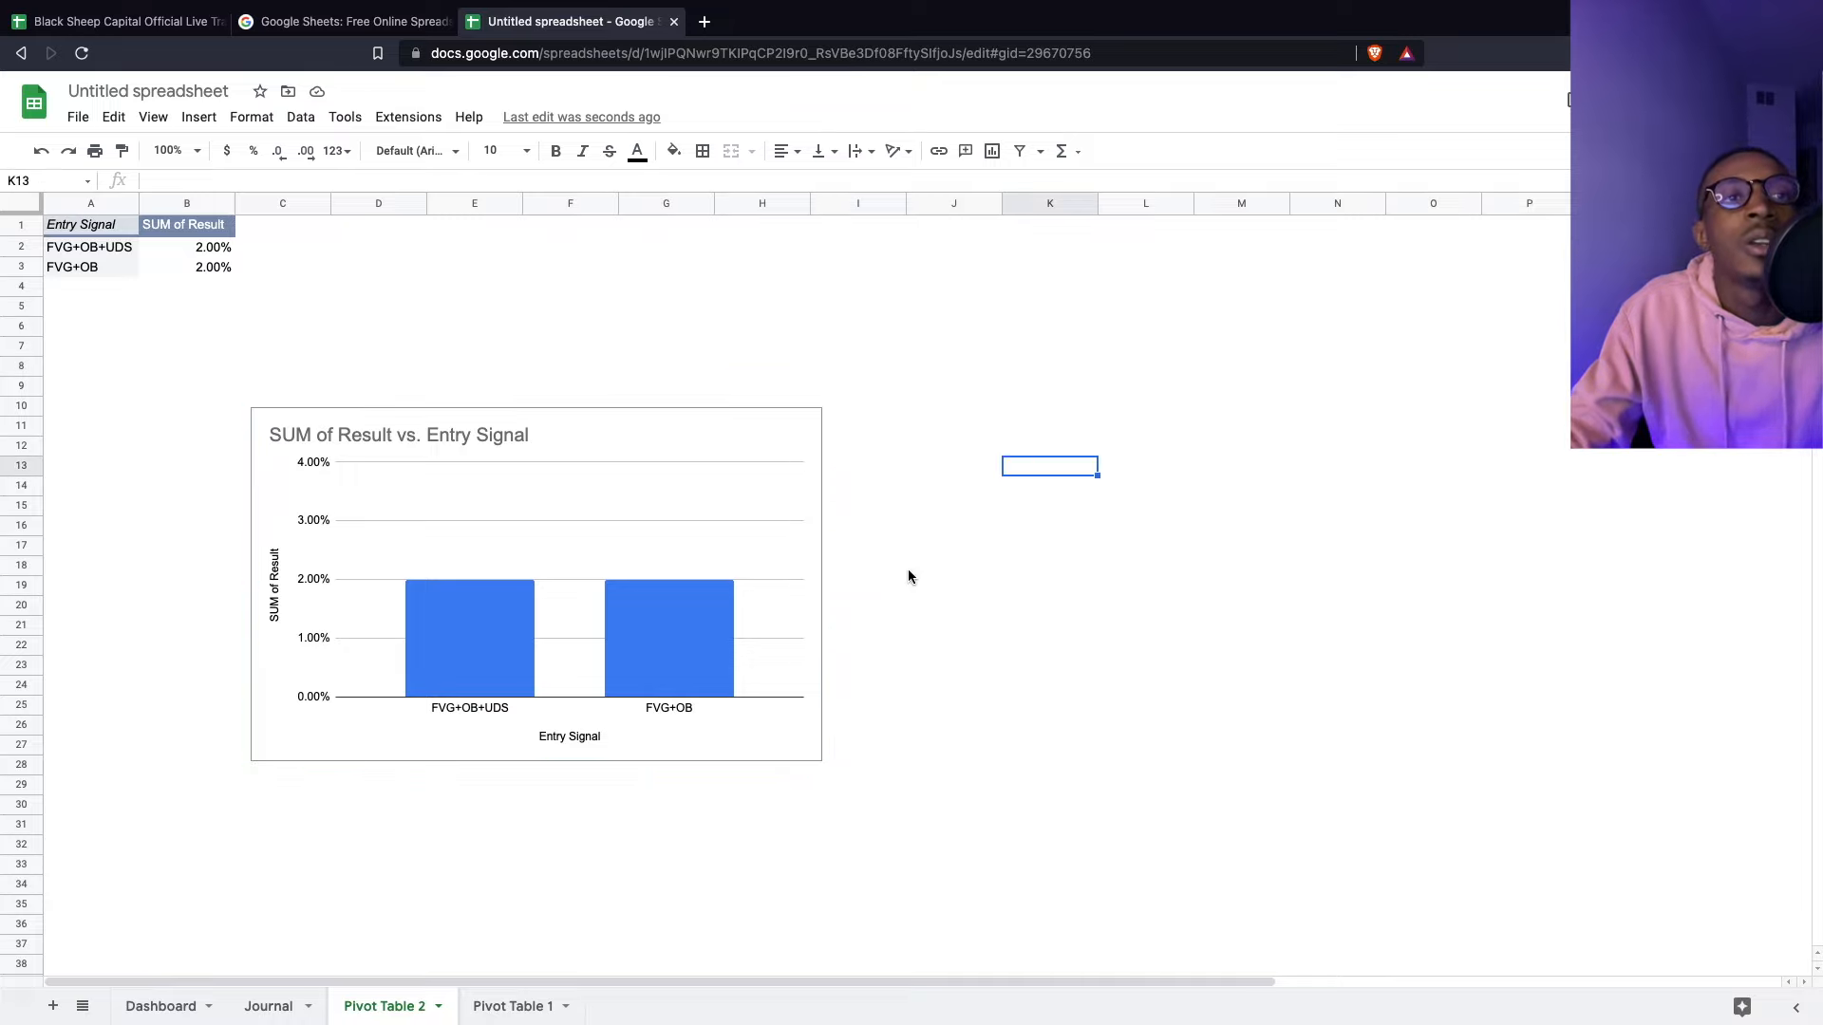
{"action": "left_click", "coordinate": [161, 1007]}
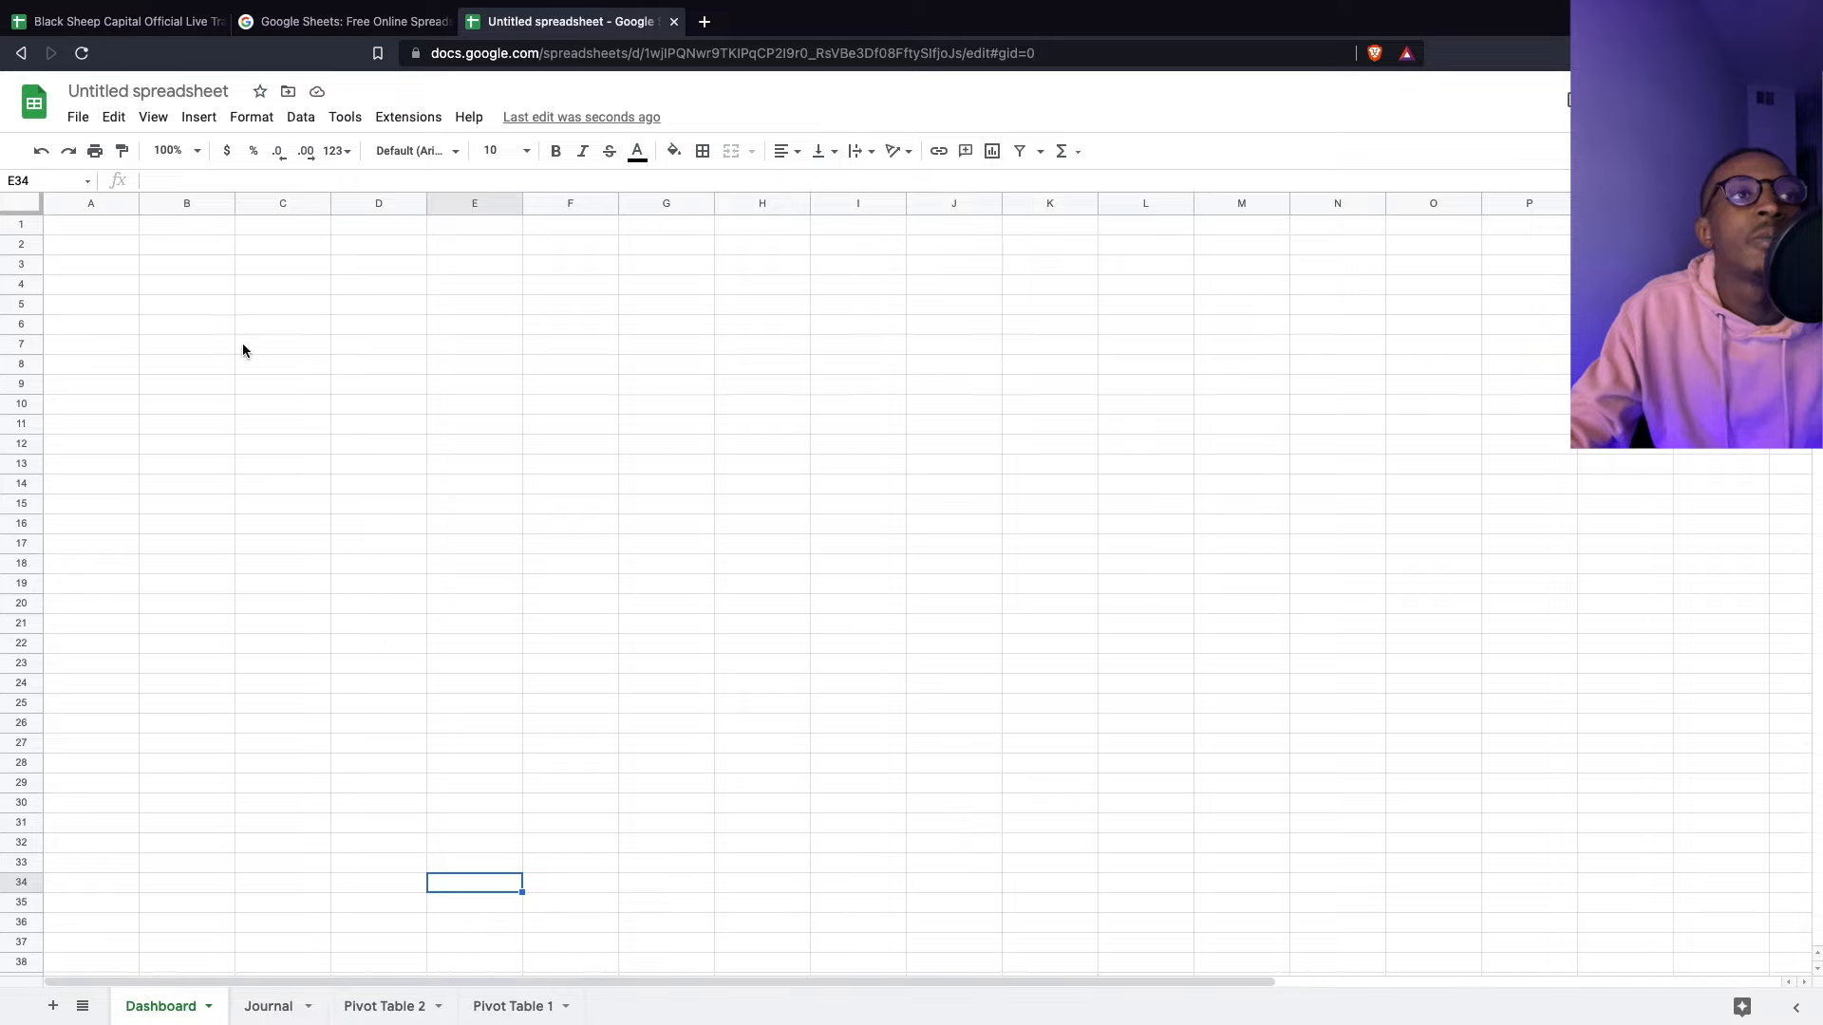
- Paste the Result column chart at Dashboard cell B5
{"action": "left_click", "coordinate": [120, 296]}
{"action": "left_click", "coordinate": [182, 306]}
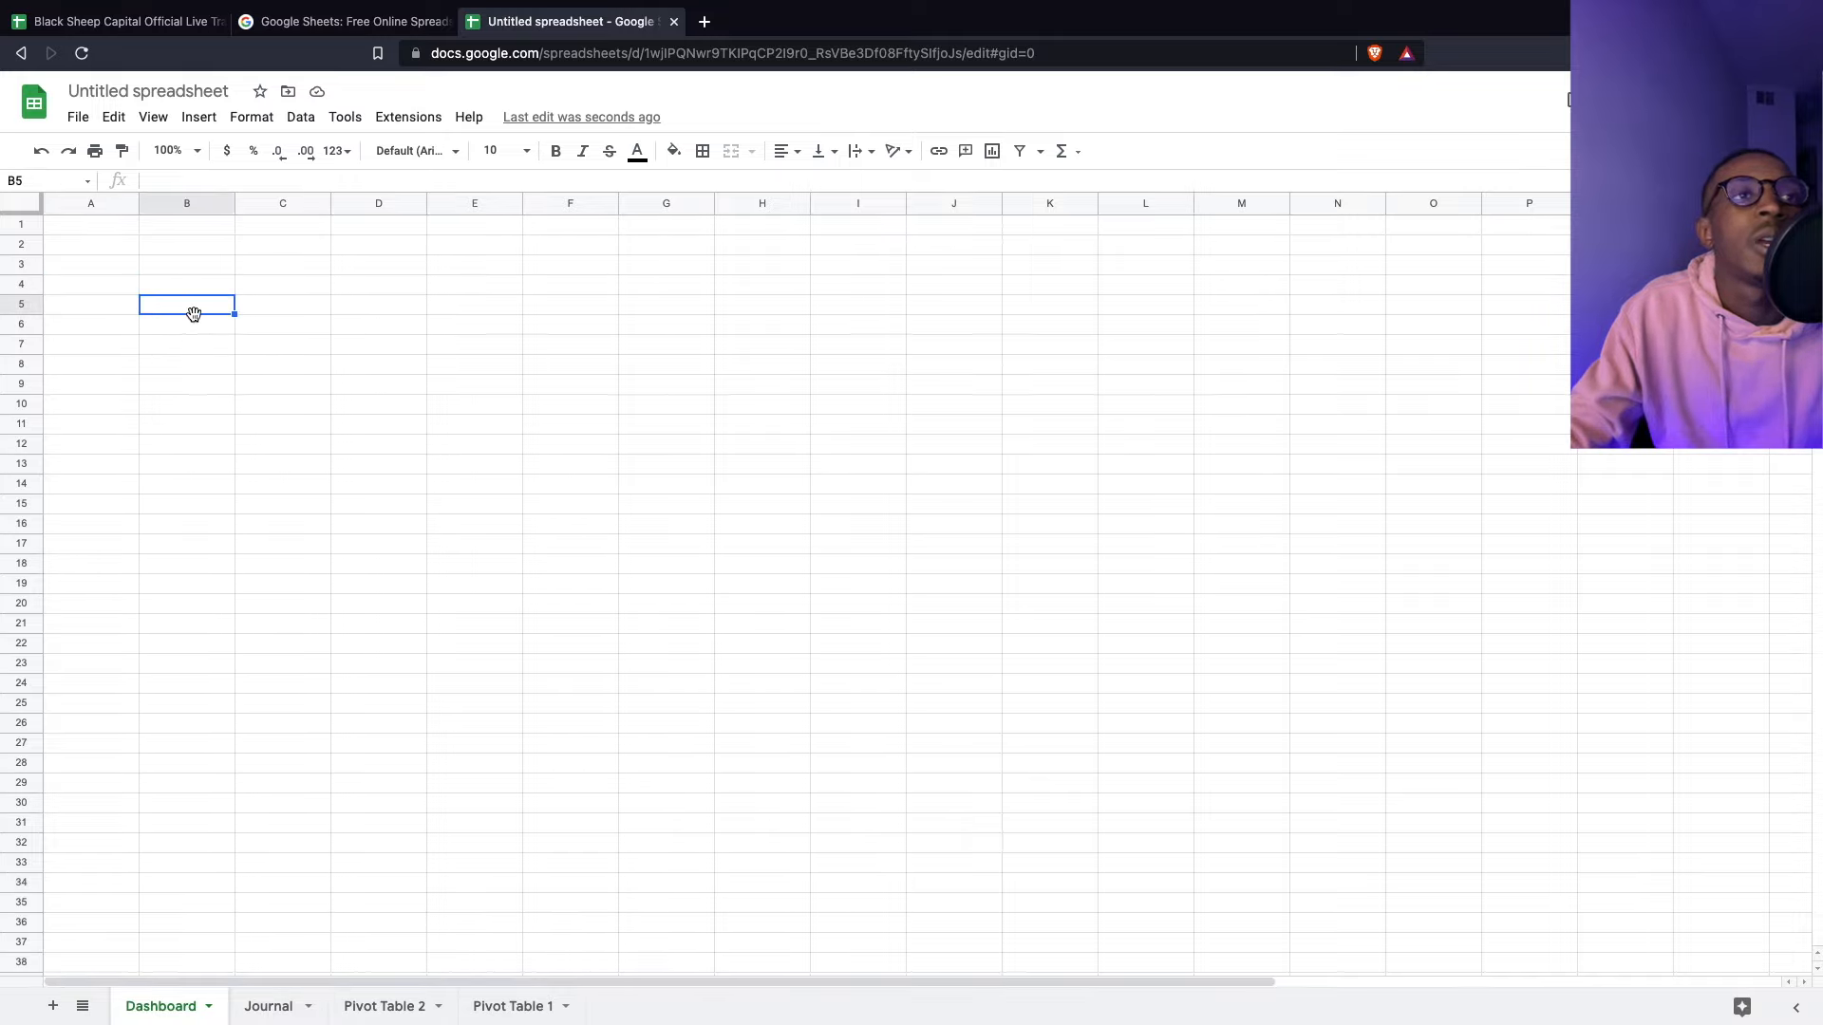
{"action": "right_click", "coordinate": [191, 312]}
{"action": "left_click", "coordinate": [283, 406]}
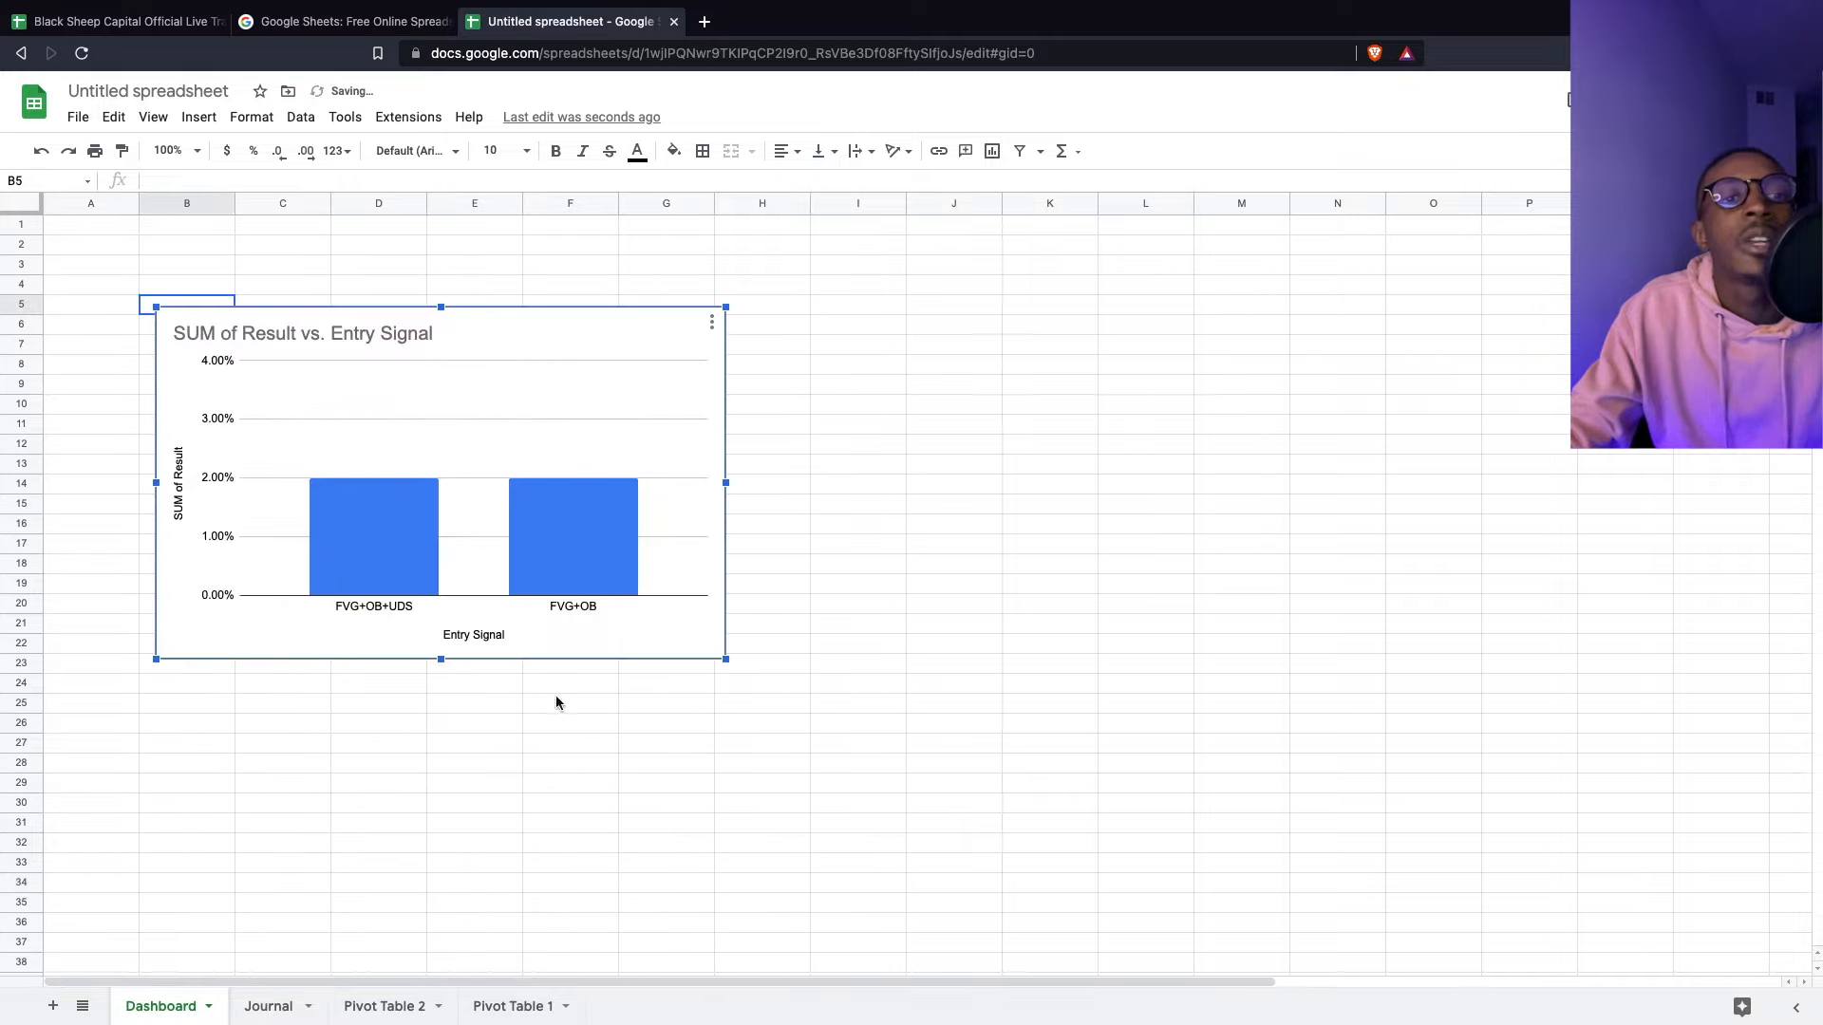
- Copy the Pivot Table 1 account-balance line chart and paste it at Dashboard cell J6
{"action": "left_click", "coordinate": [537, 1011]}
{"action": "right_click", "coordinate": [591, 464]}
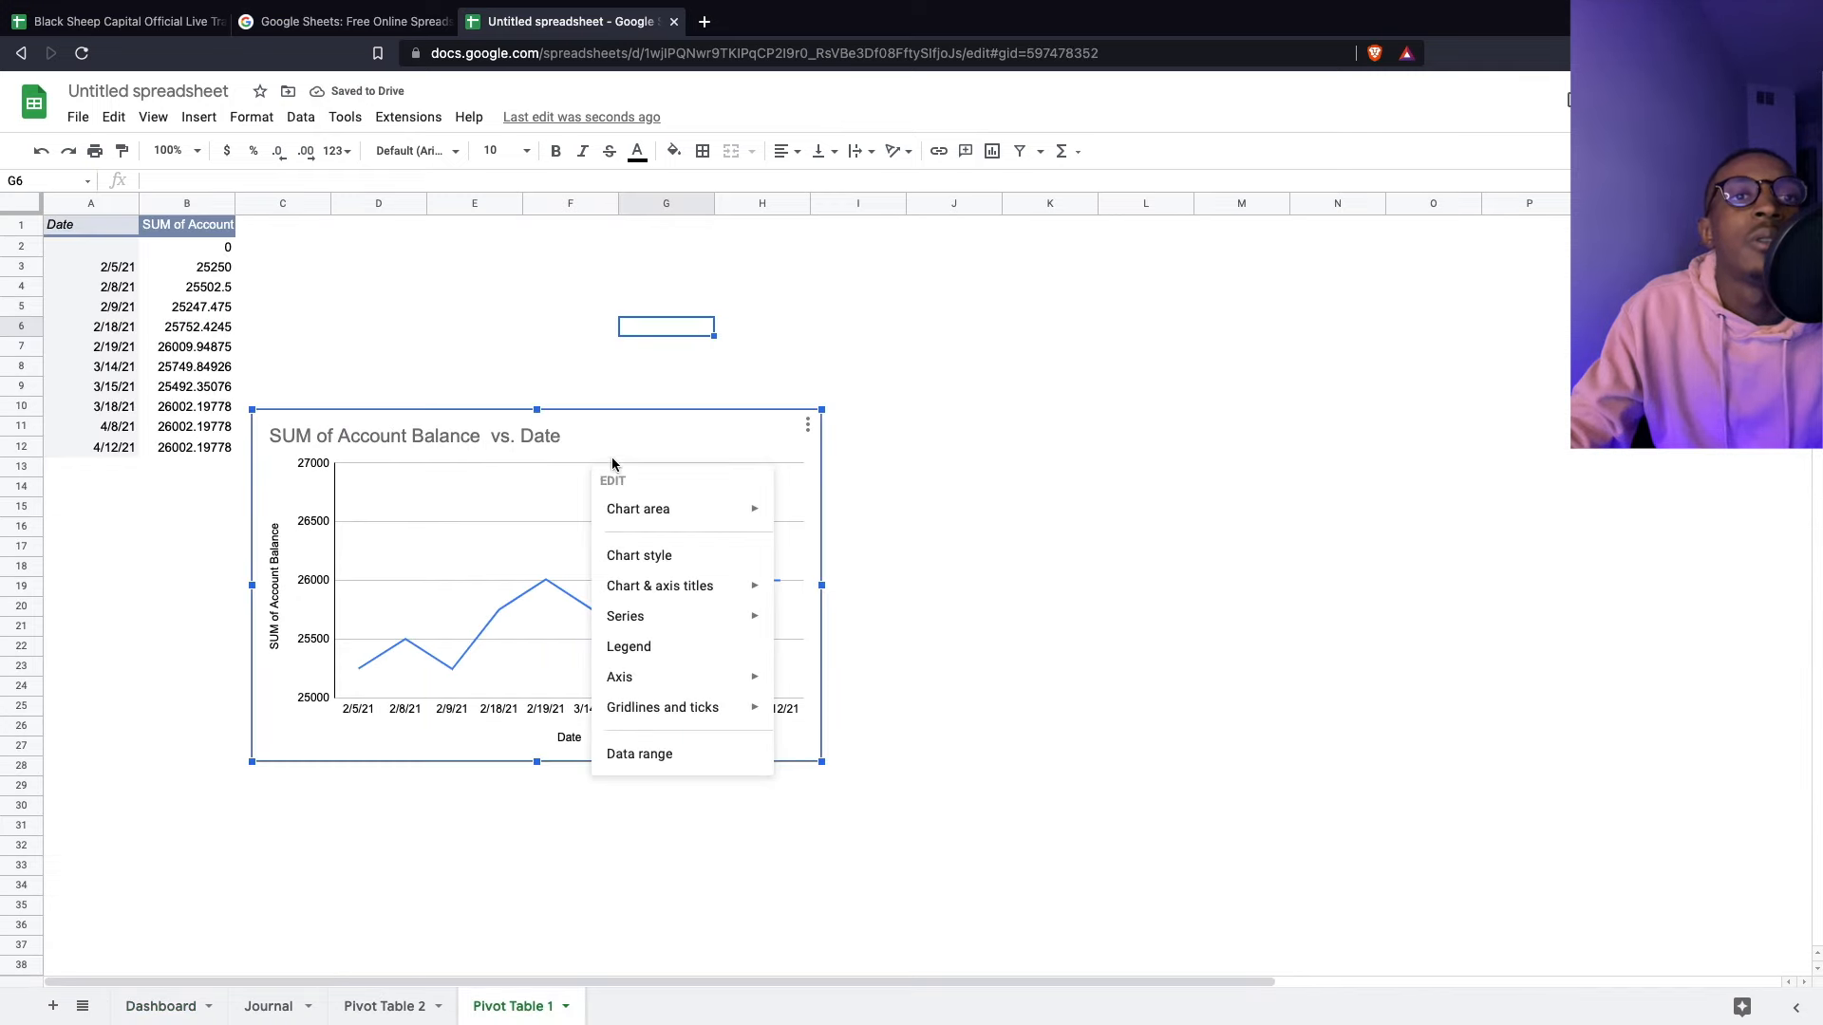
{"action": "left_click", "coordinate": [808, 424]}
{"action": "left_click", "coordinate": [840, 576]}
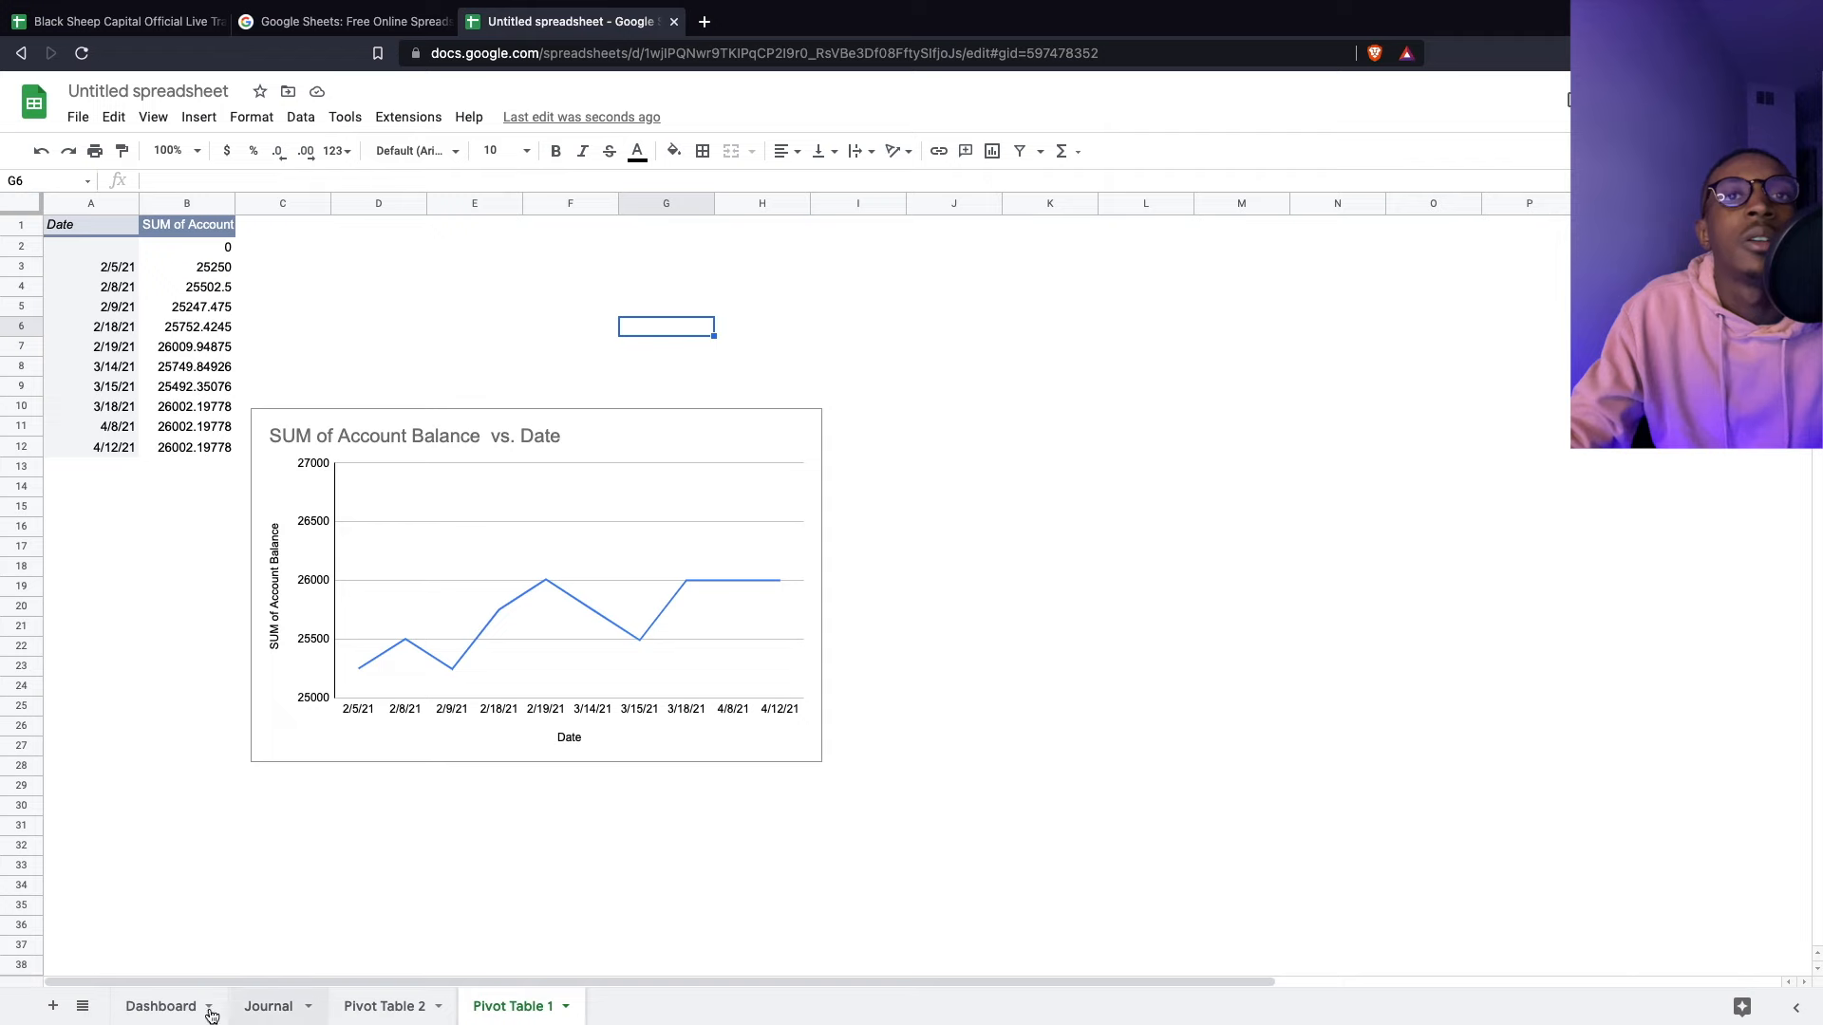
{"action": "left_click", "coordinate": [186, 1007]}
{"action": "left_click", "coordinate": [964, 346]}
{"action": "right_click", "coordinate": [971, 323]}
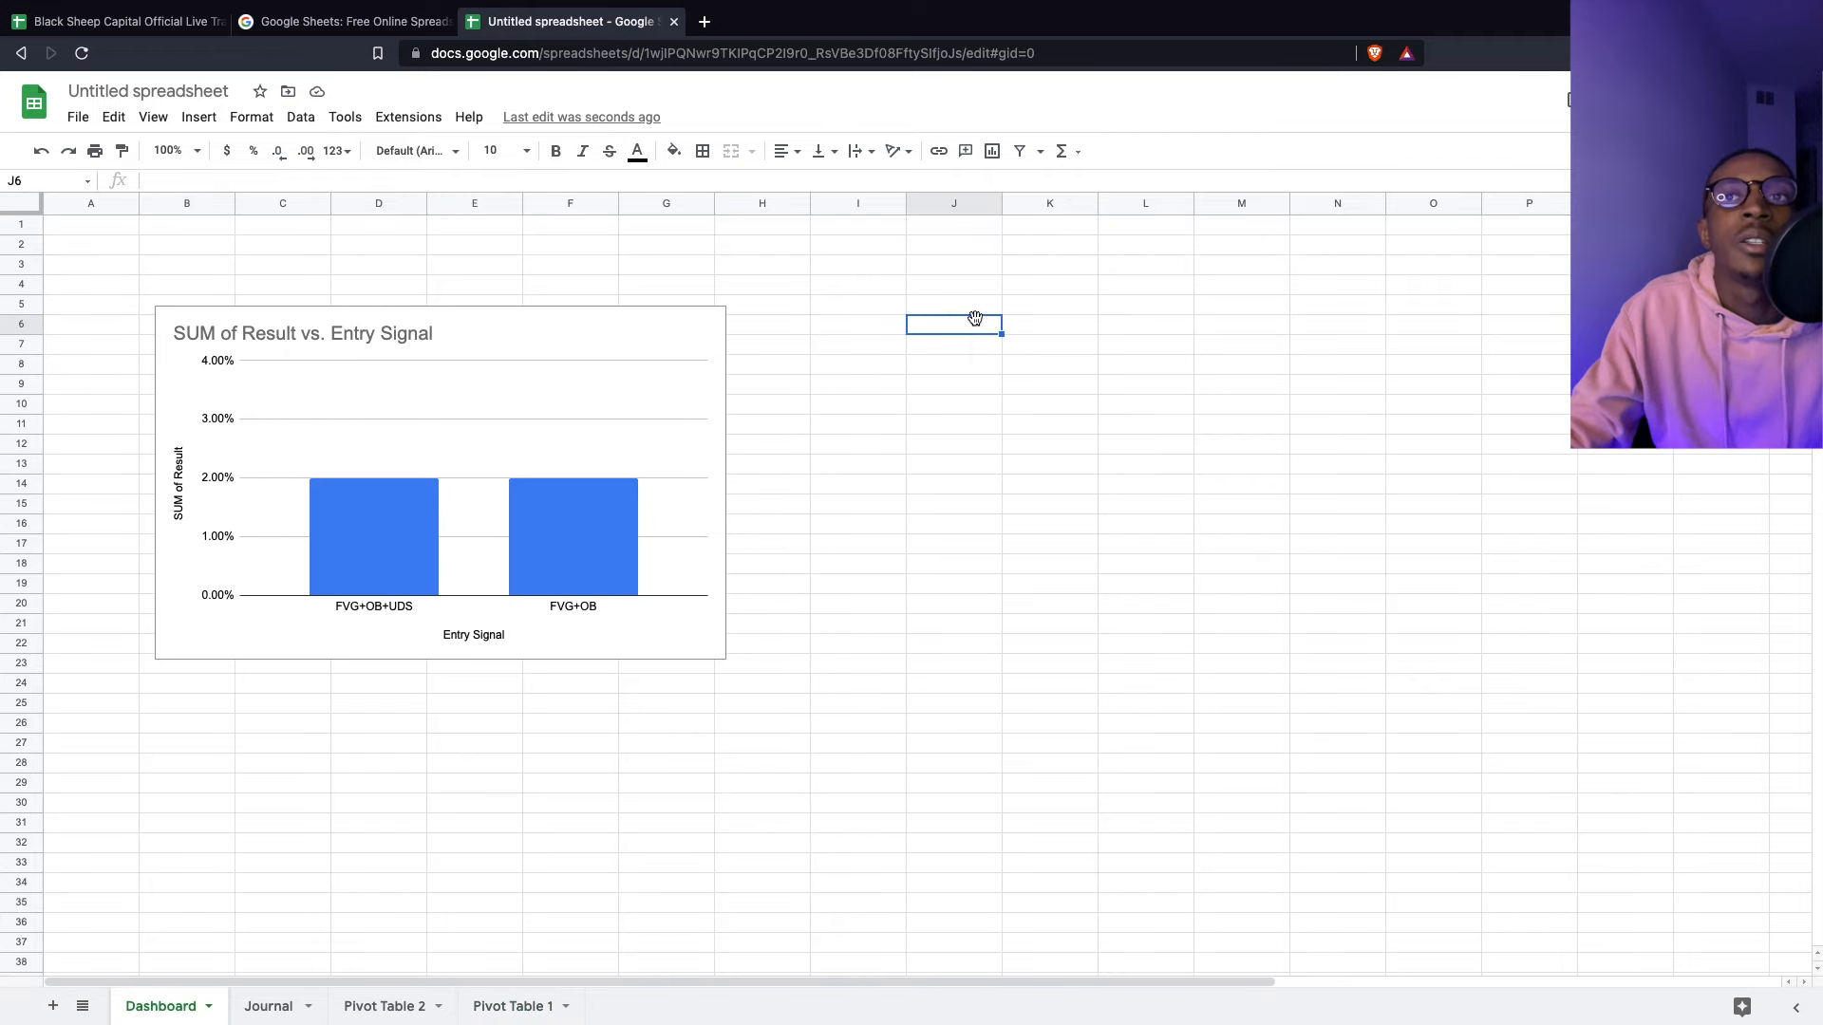
{"action": "left_click", "coordinate": [1092, 418]}
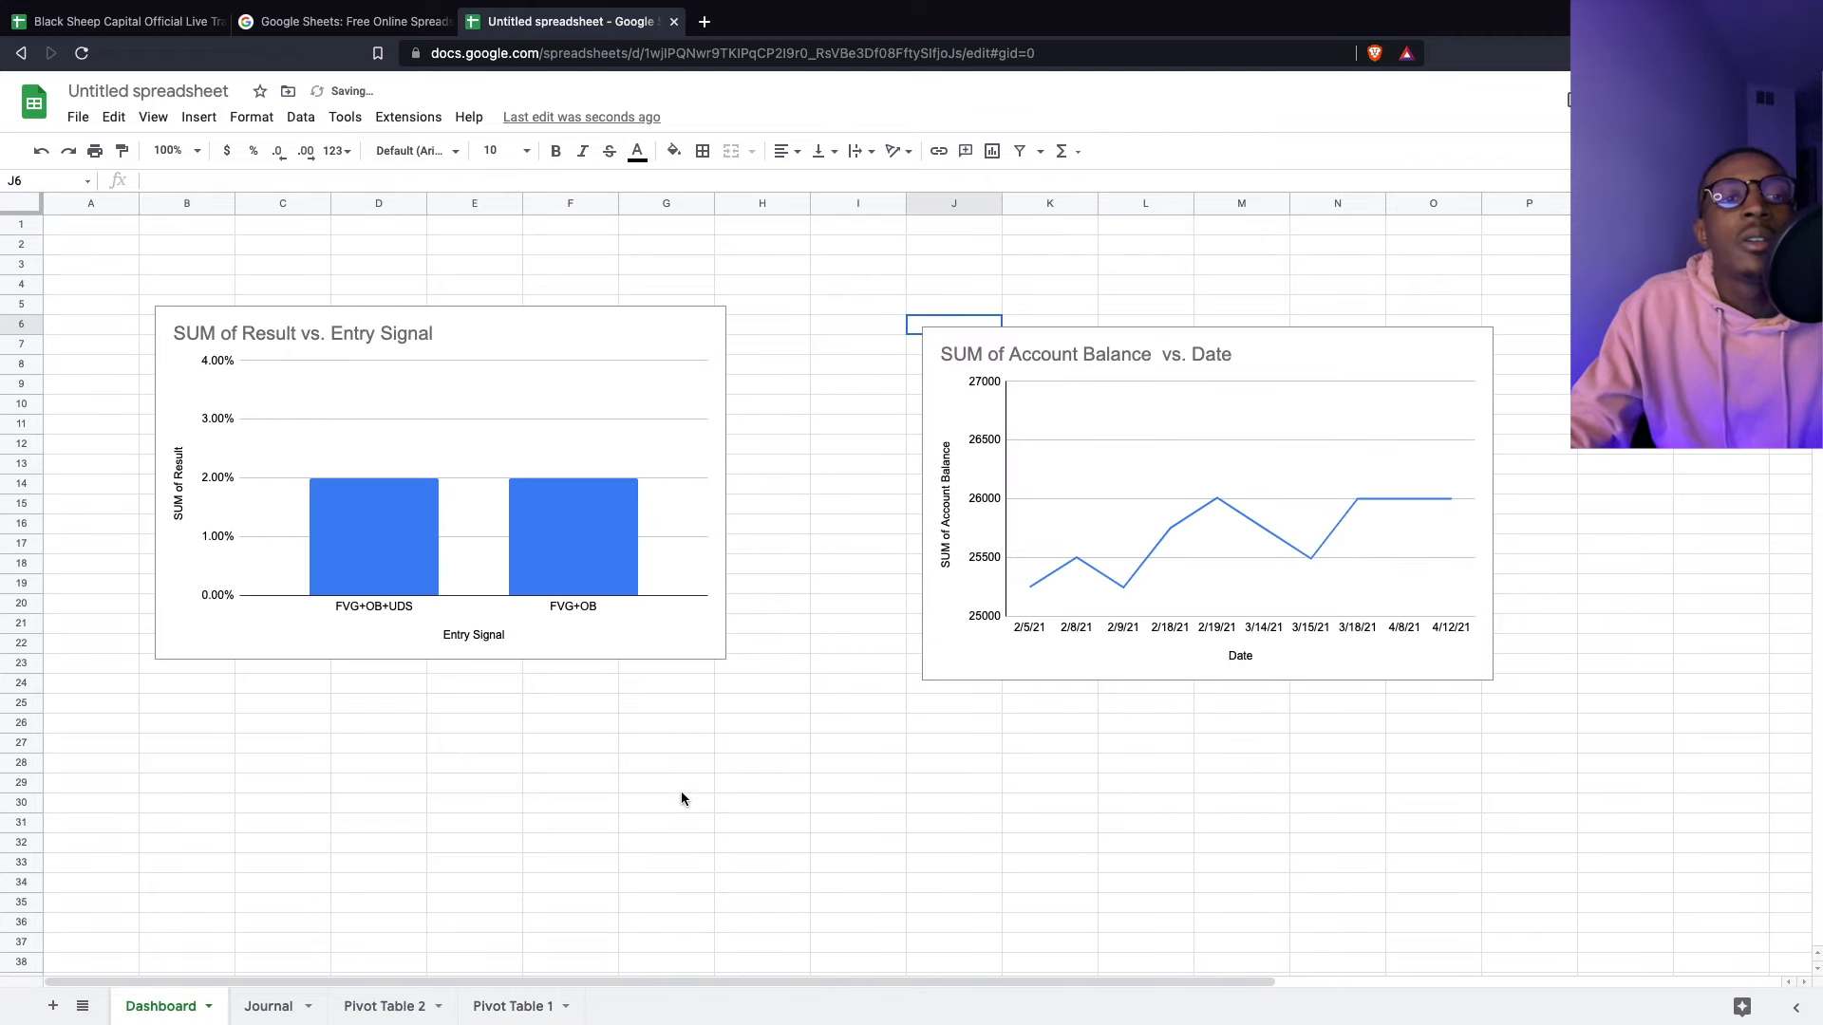
{"action": "left_click", "coordinate": [484, 1008]}
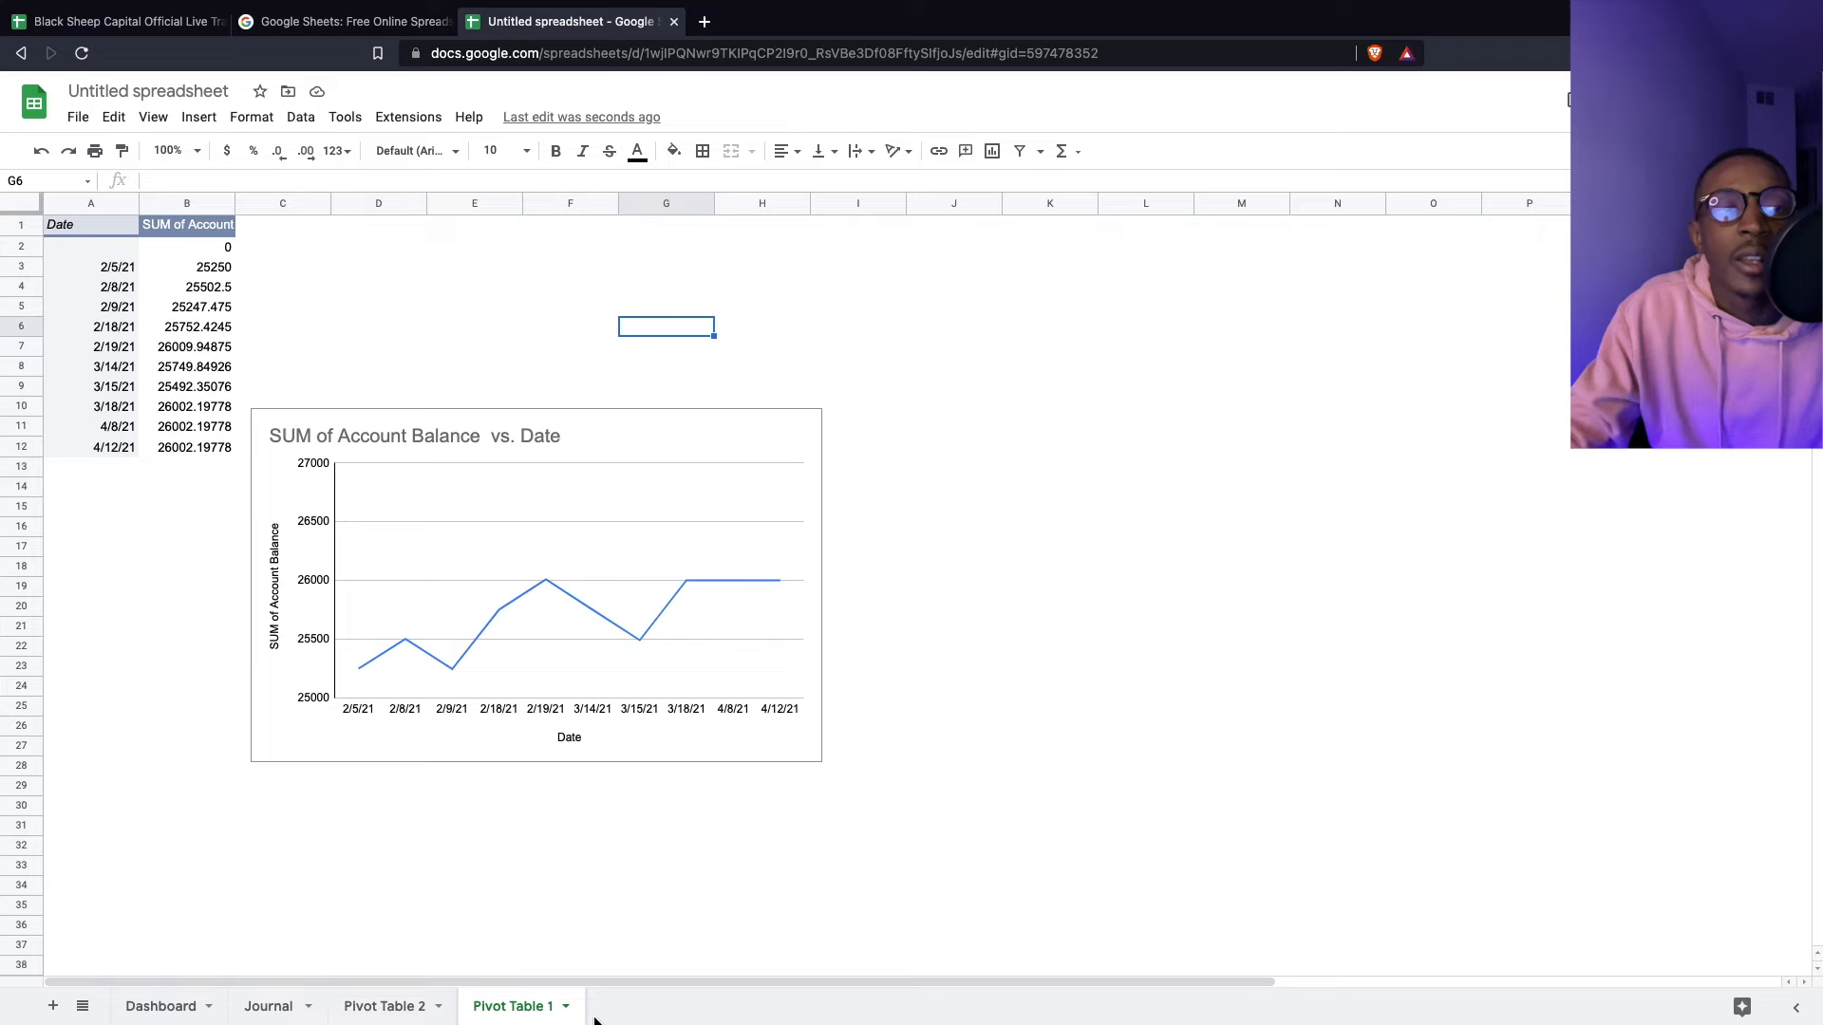
- Hide the Pivot Table 1 and Pivot Table 2 sheets
{"action": "left_click", "coordinate": [276, 1007]}
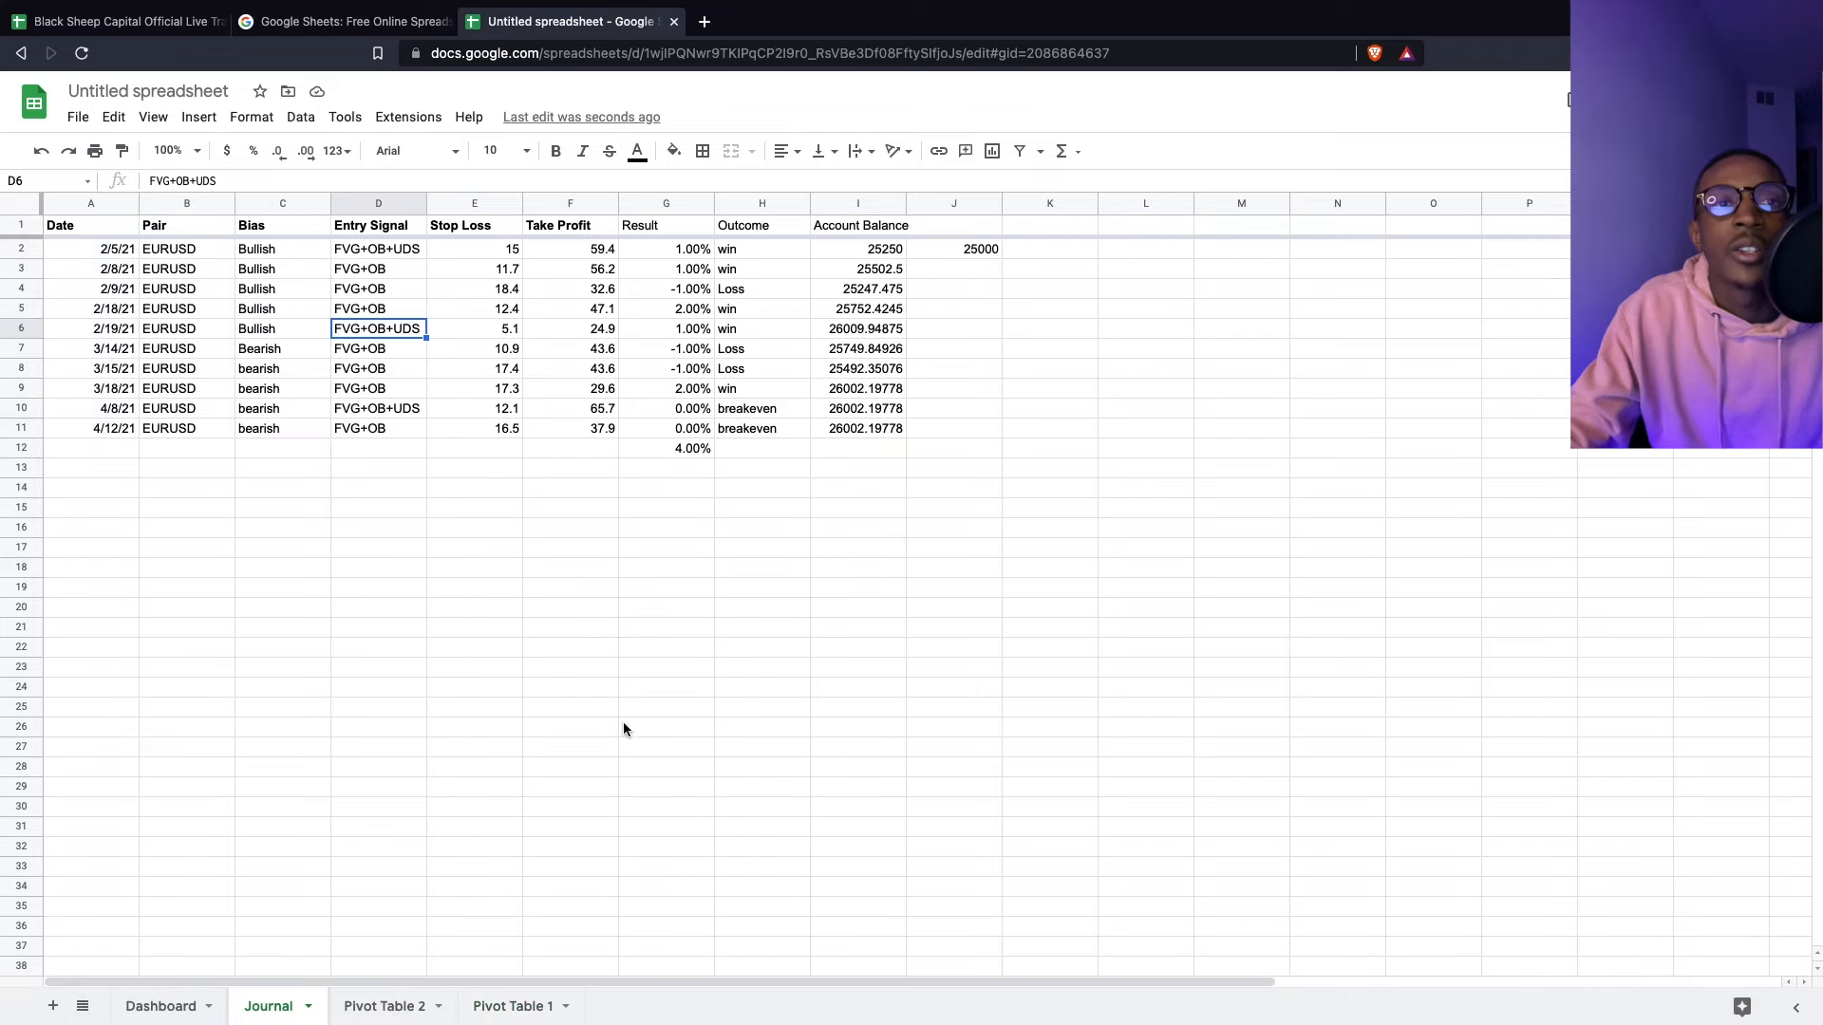
{"action": "left_click", "coordinate": [423, 1004]}
{"action": "left_click", "coordinate": [546, 1006]}
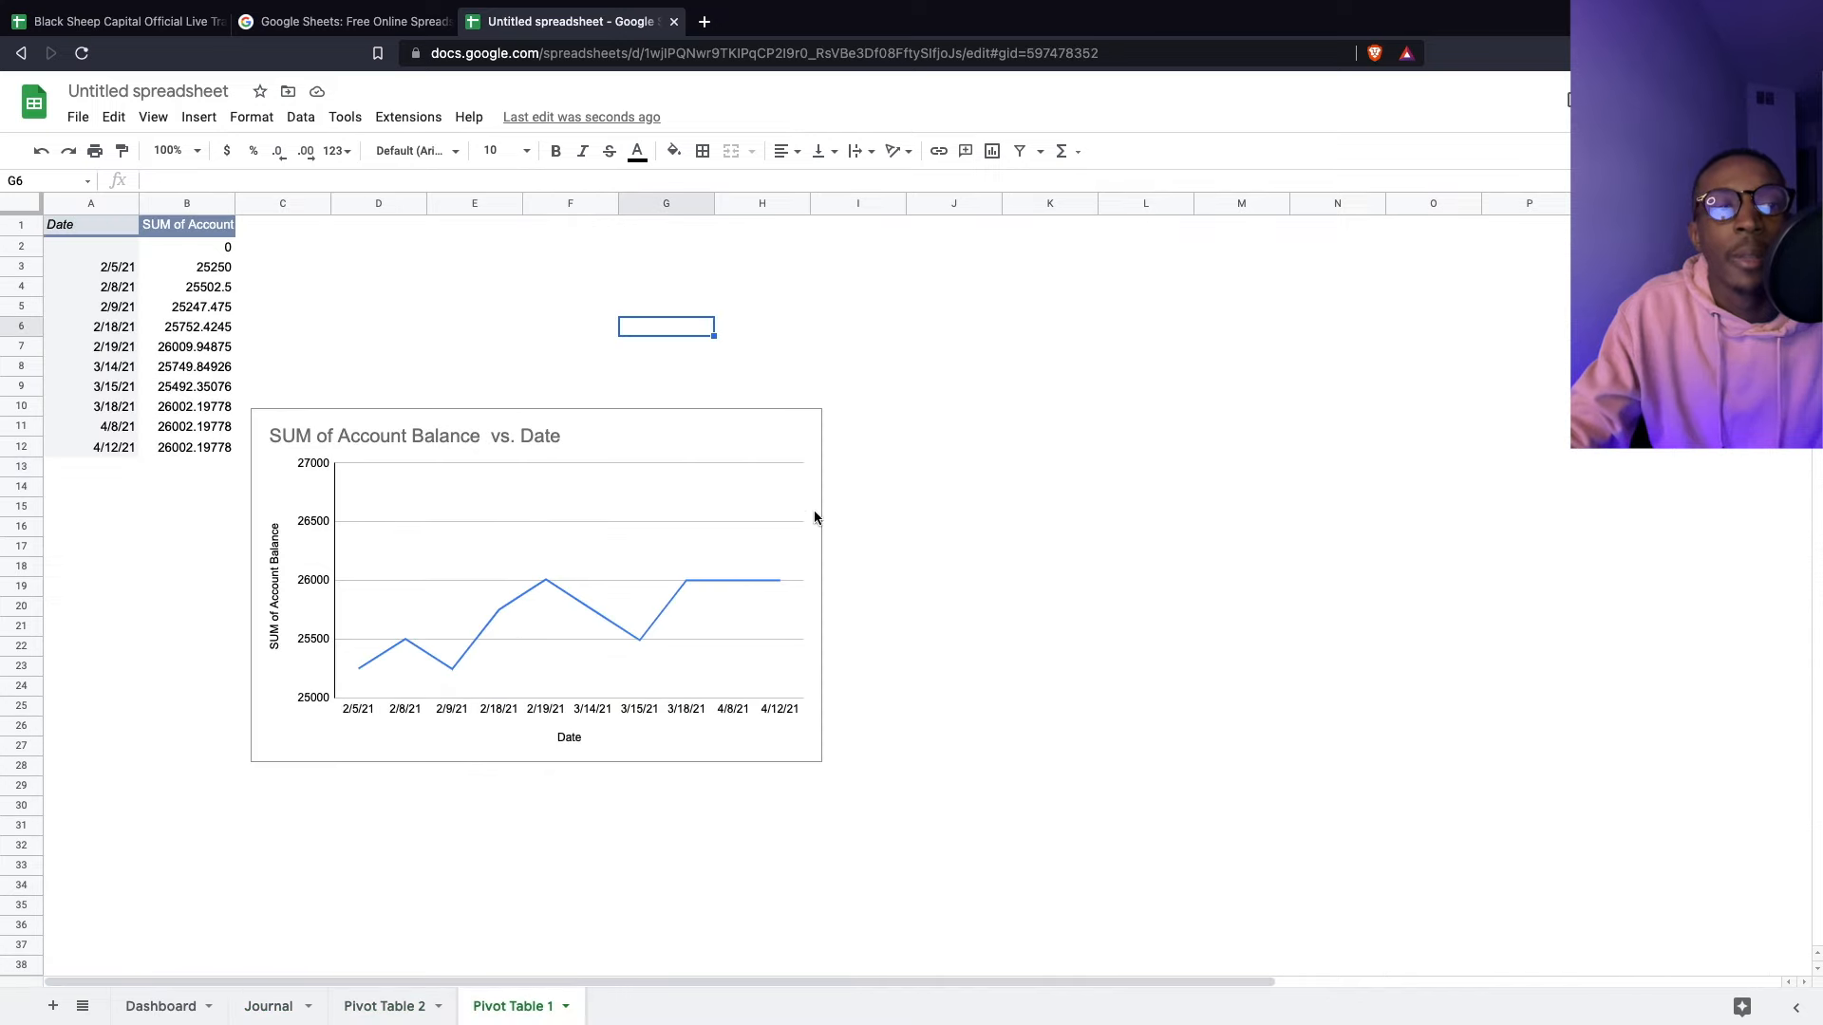
{"action": "right_click", "coordinate": [534, 1015]}
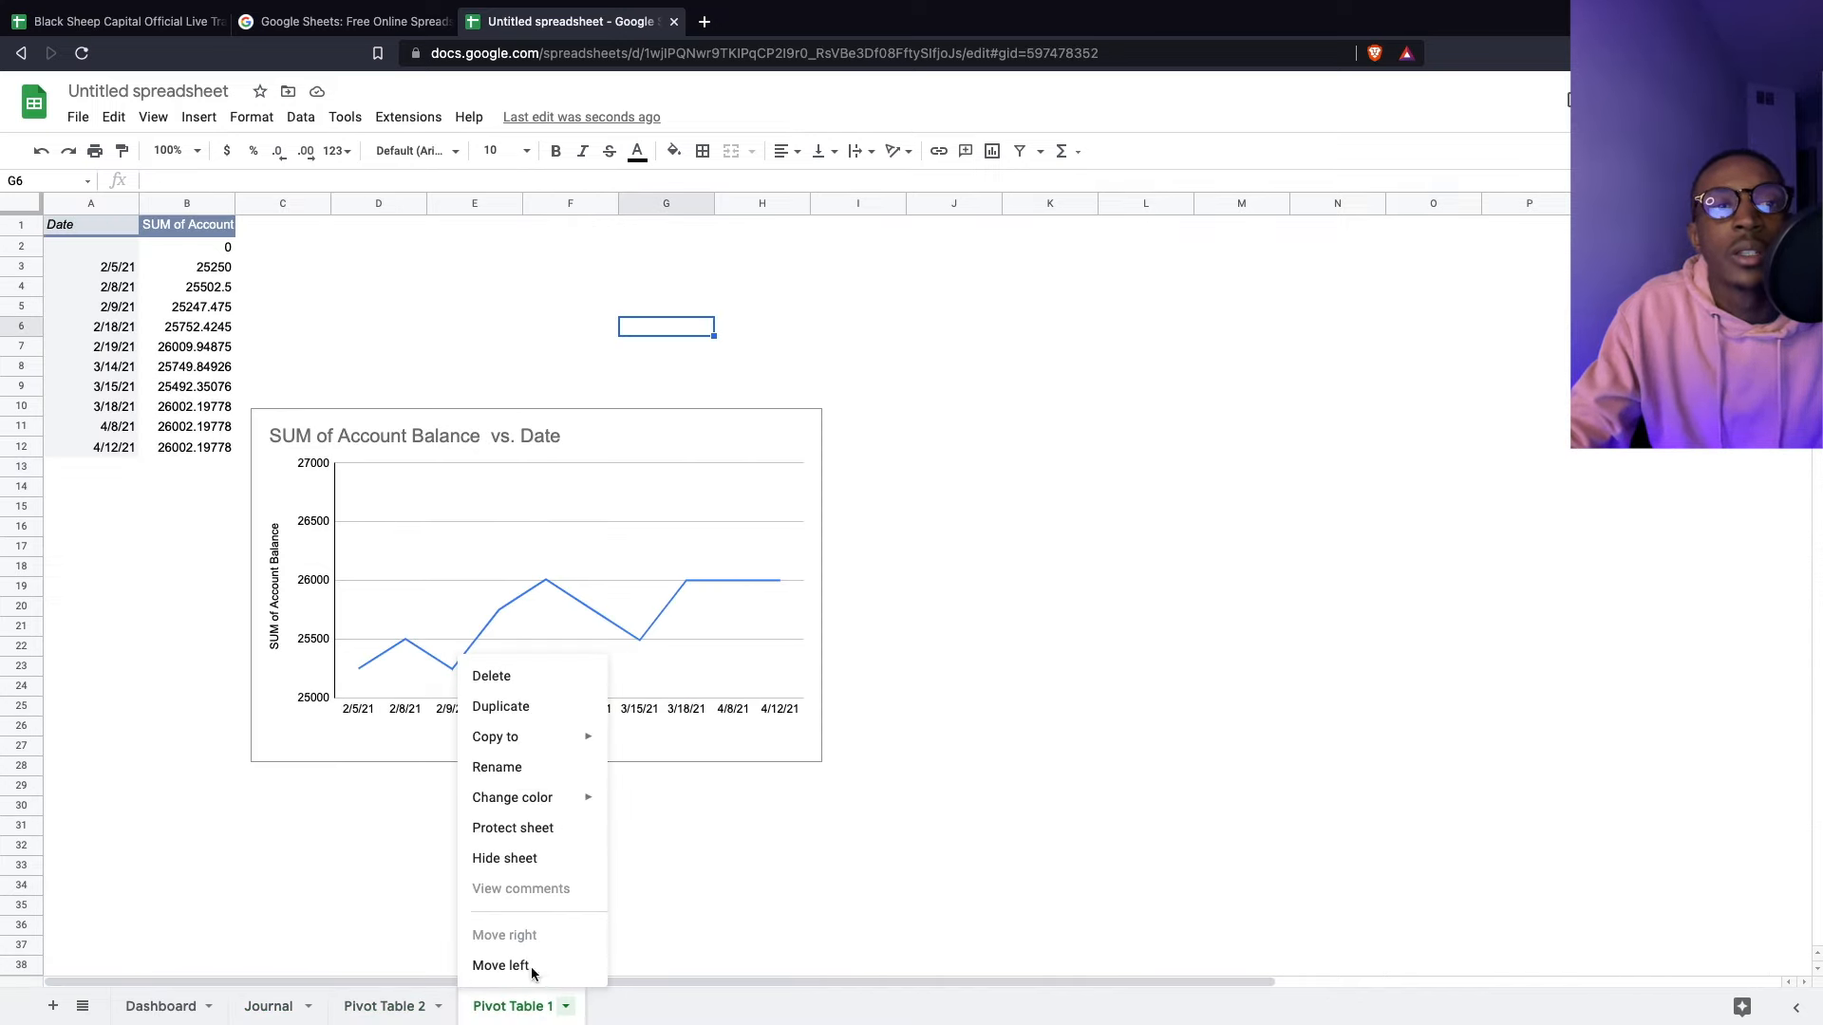
{"action": "left_click", "coordinate": [518, 860]}
{"action": "right_click", "coordinate": [395, 1007]}
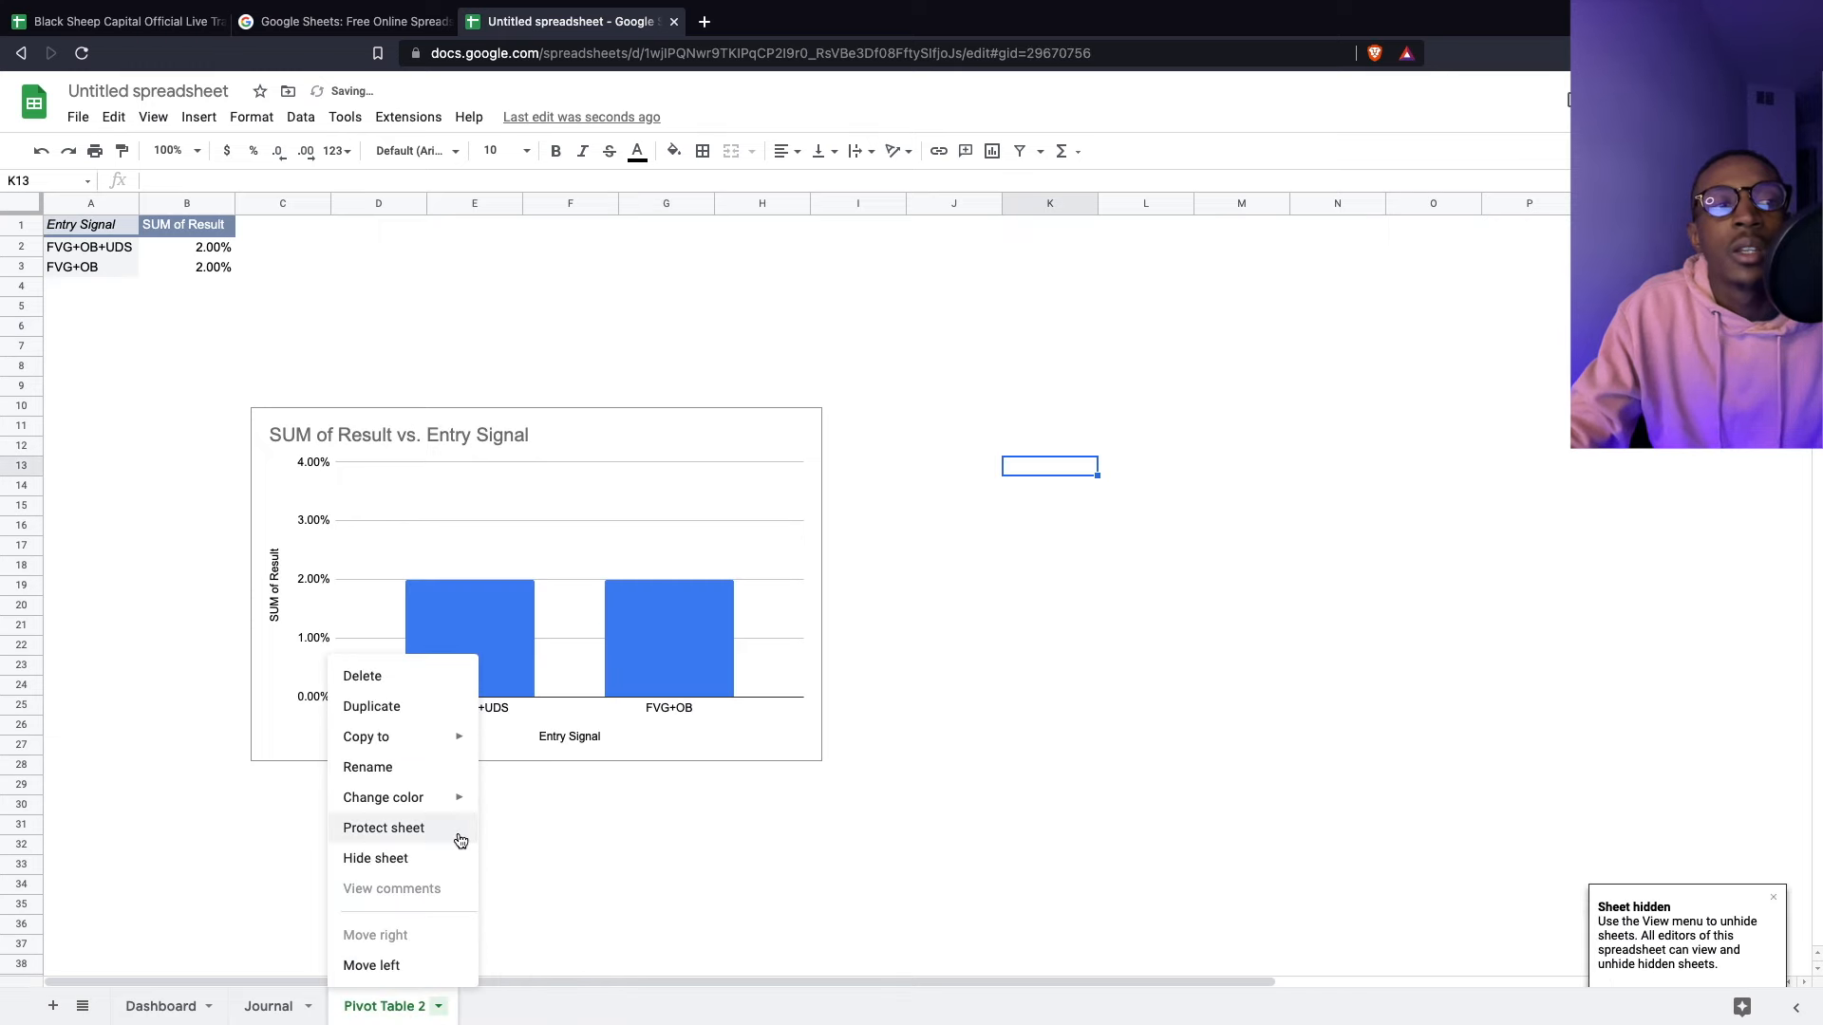
{"action": "left_click", "coordinate": [427, 858]}
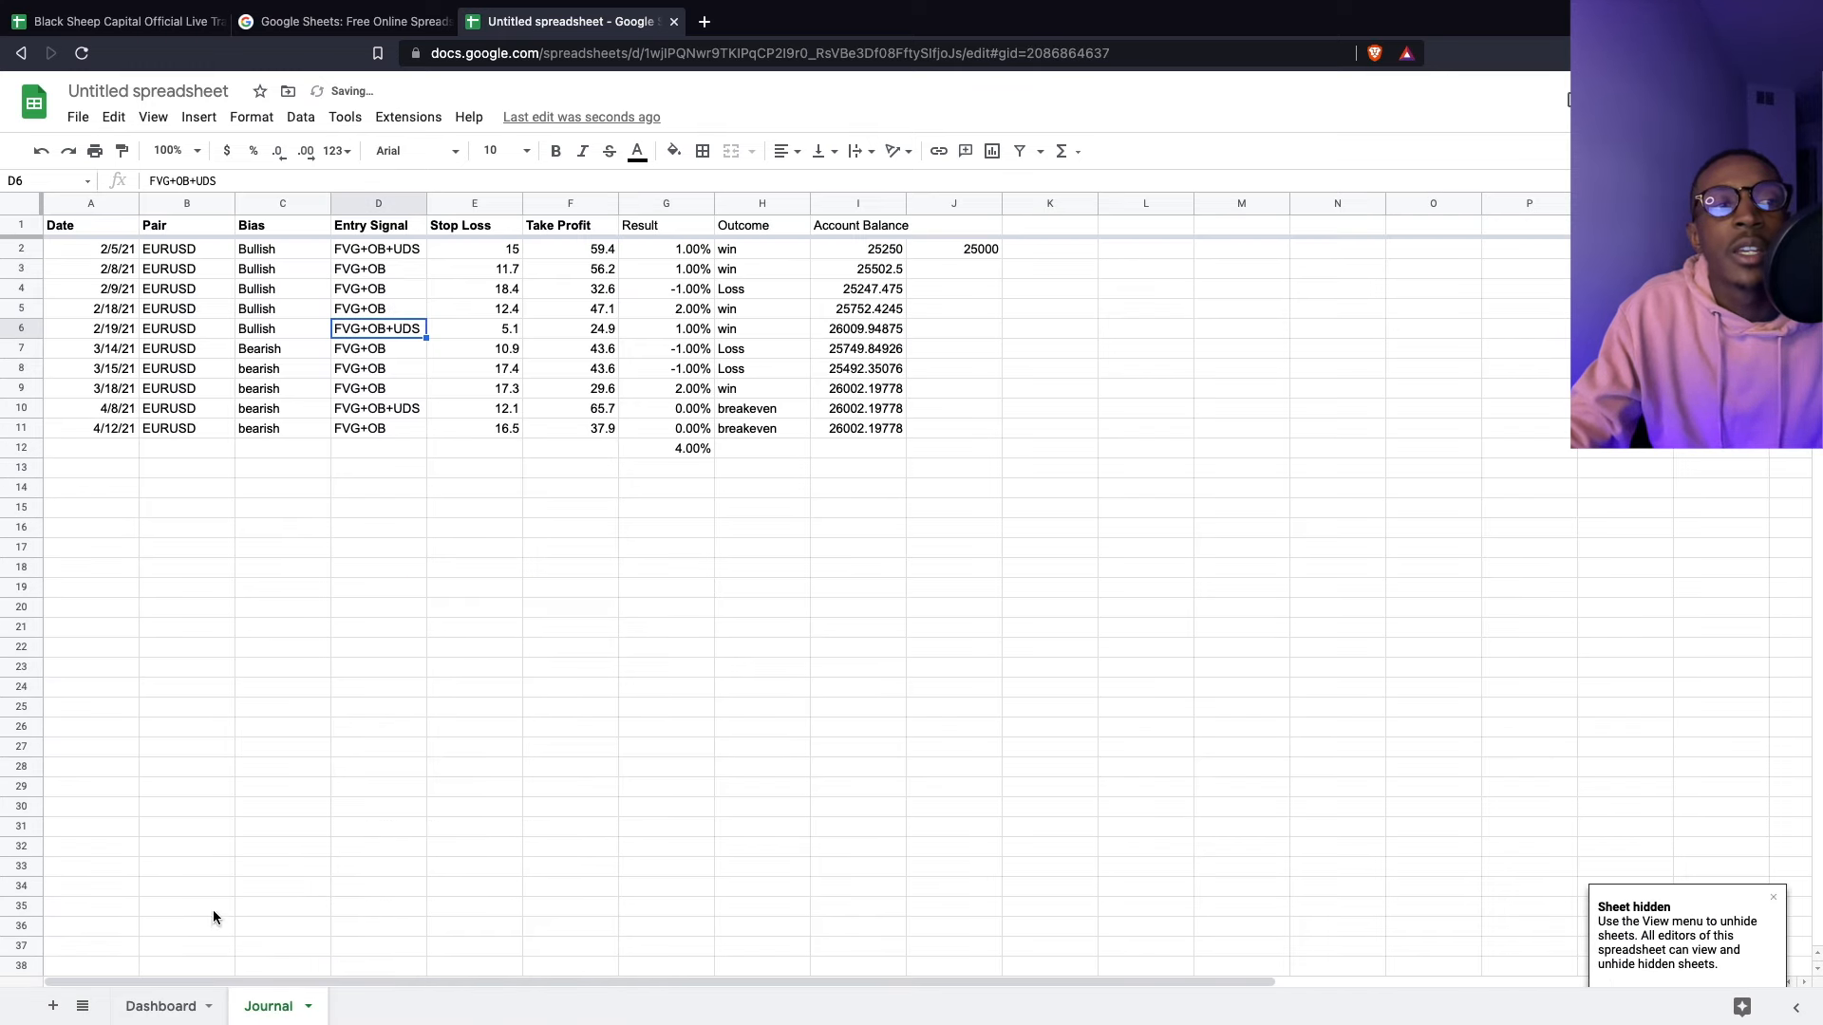
- Return to the Dashboard sheet and select the entire sheet
{"action": "left_click", "coordinate": [81, 1009]}
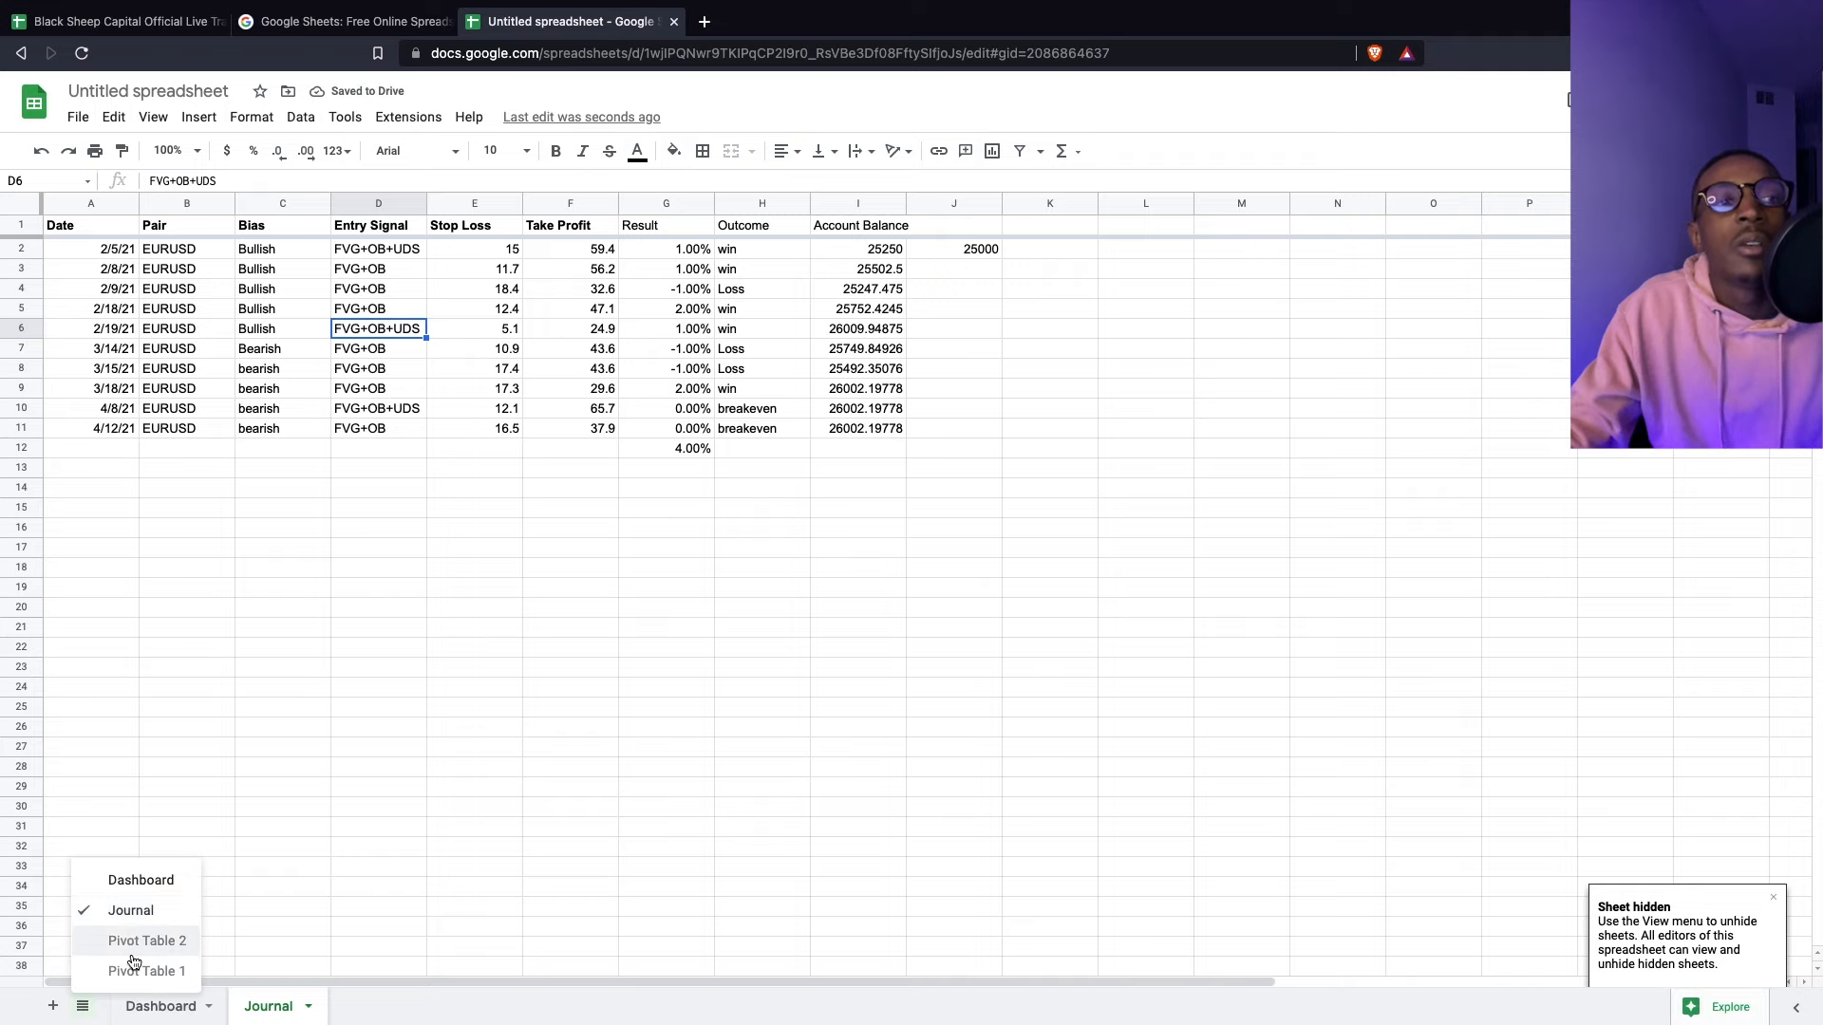
{"action": "left_click", "coordinate": [314, 1023]}
{"action": "left_click", "coordinate": [161, 1006]}
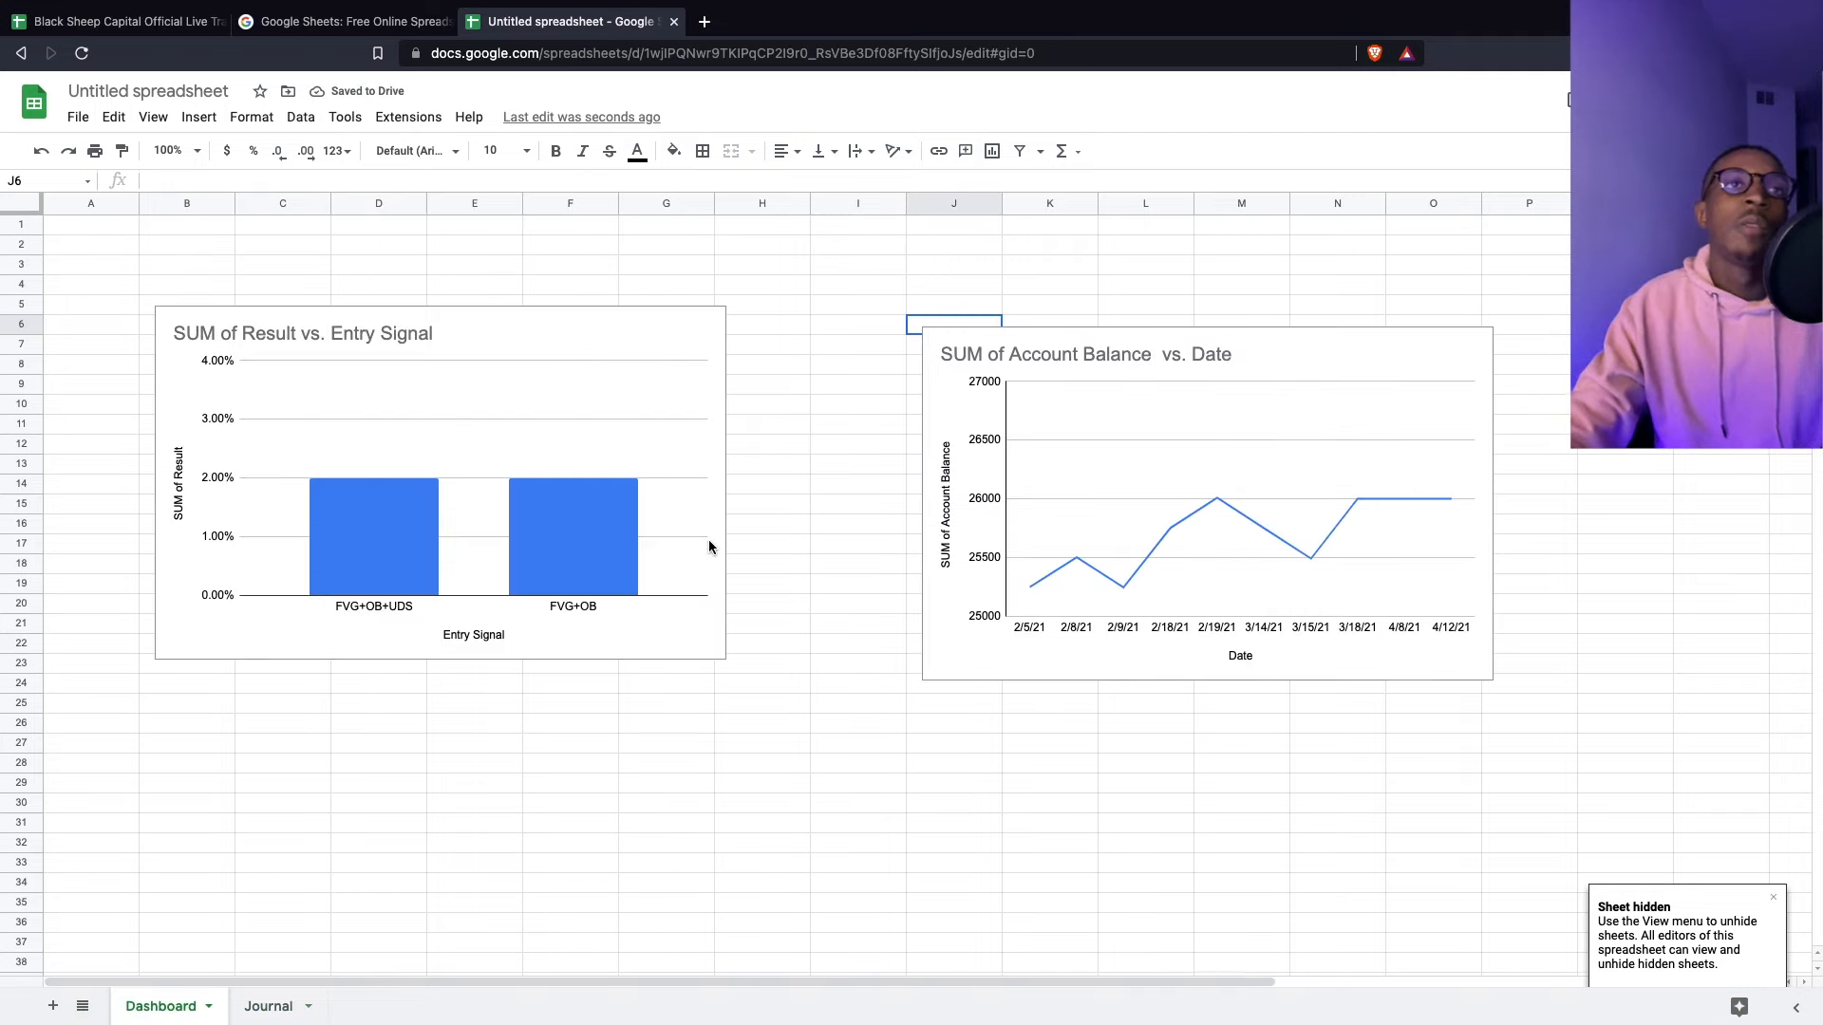
{"action": "left_click", "coordinate": [281, 245]}
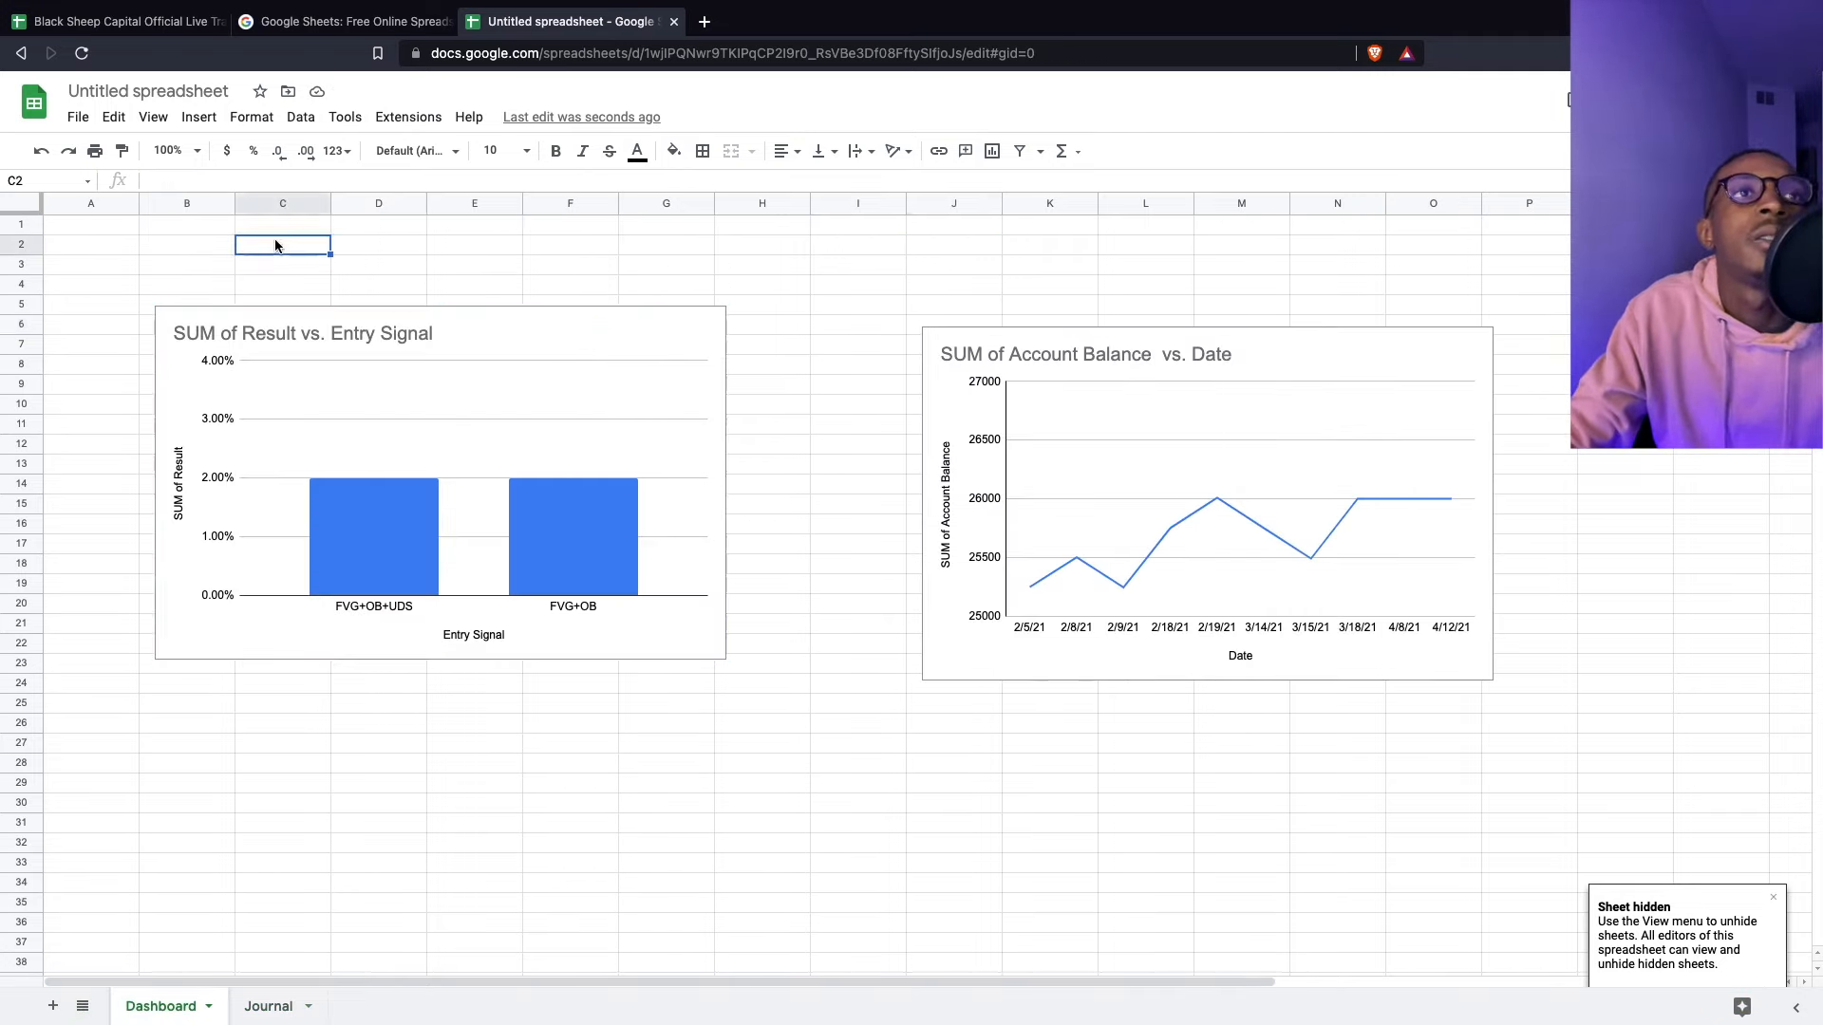
{"action": "left_click", "coordinate": [8, 202]}
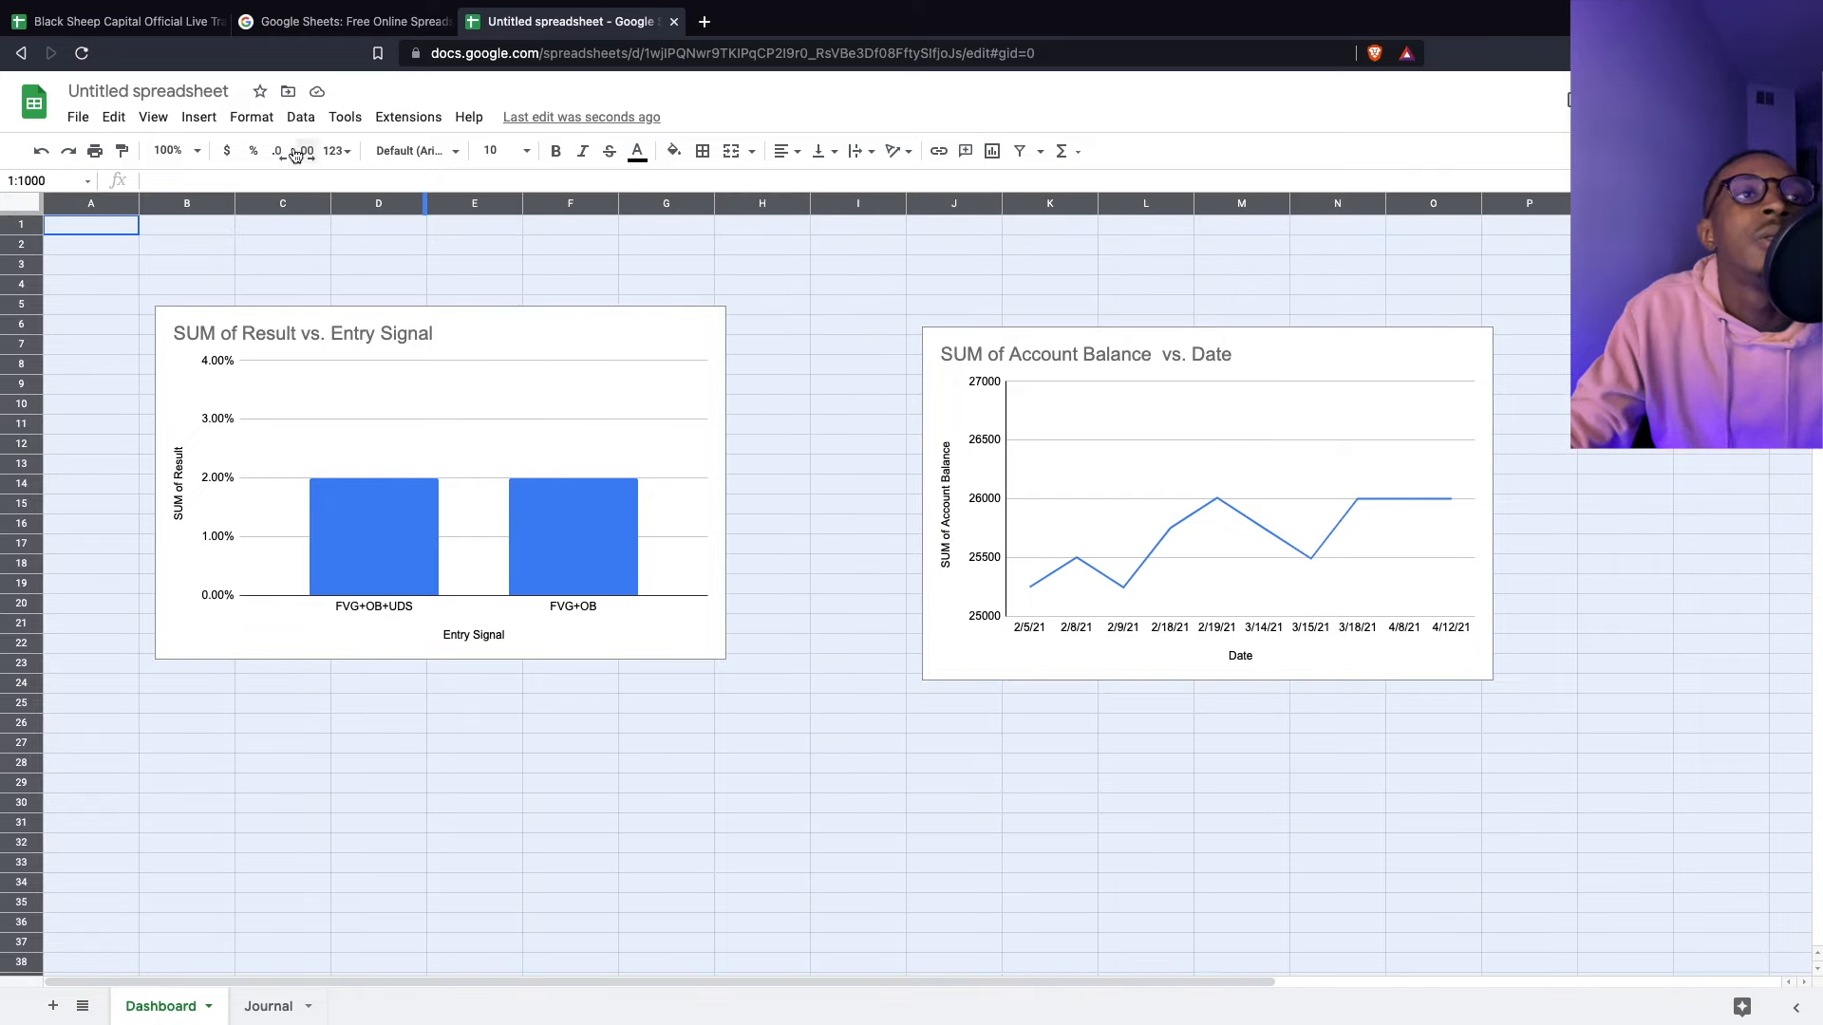
- Hide the formula bar through View > Show
{"action": "left_click", "coordinate": [154, 117]}
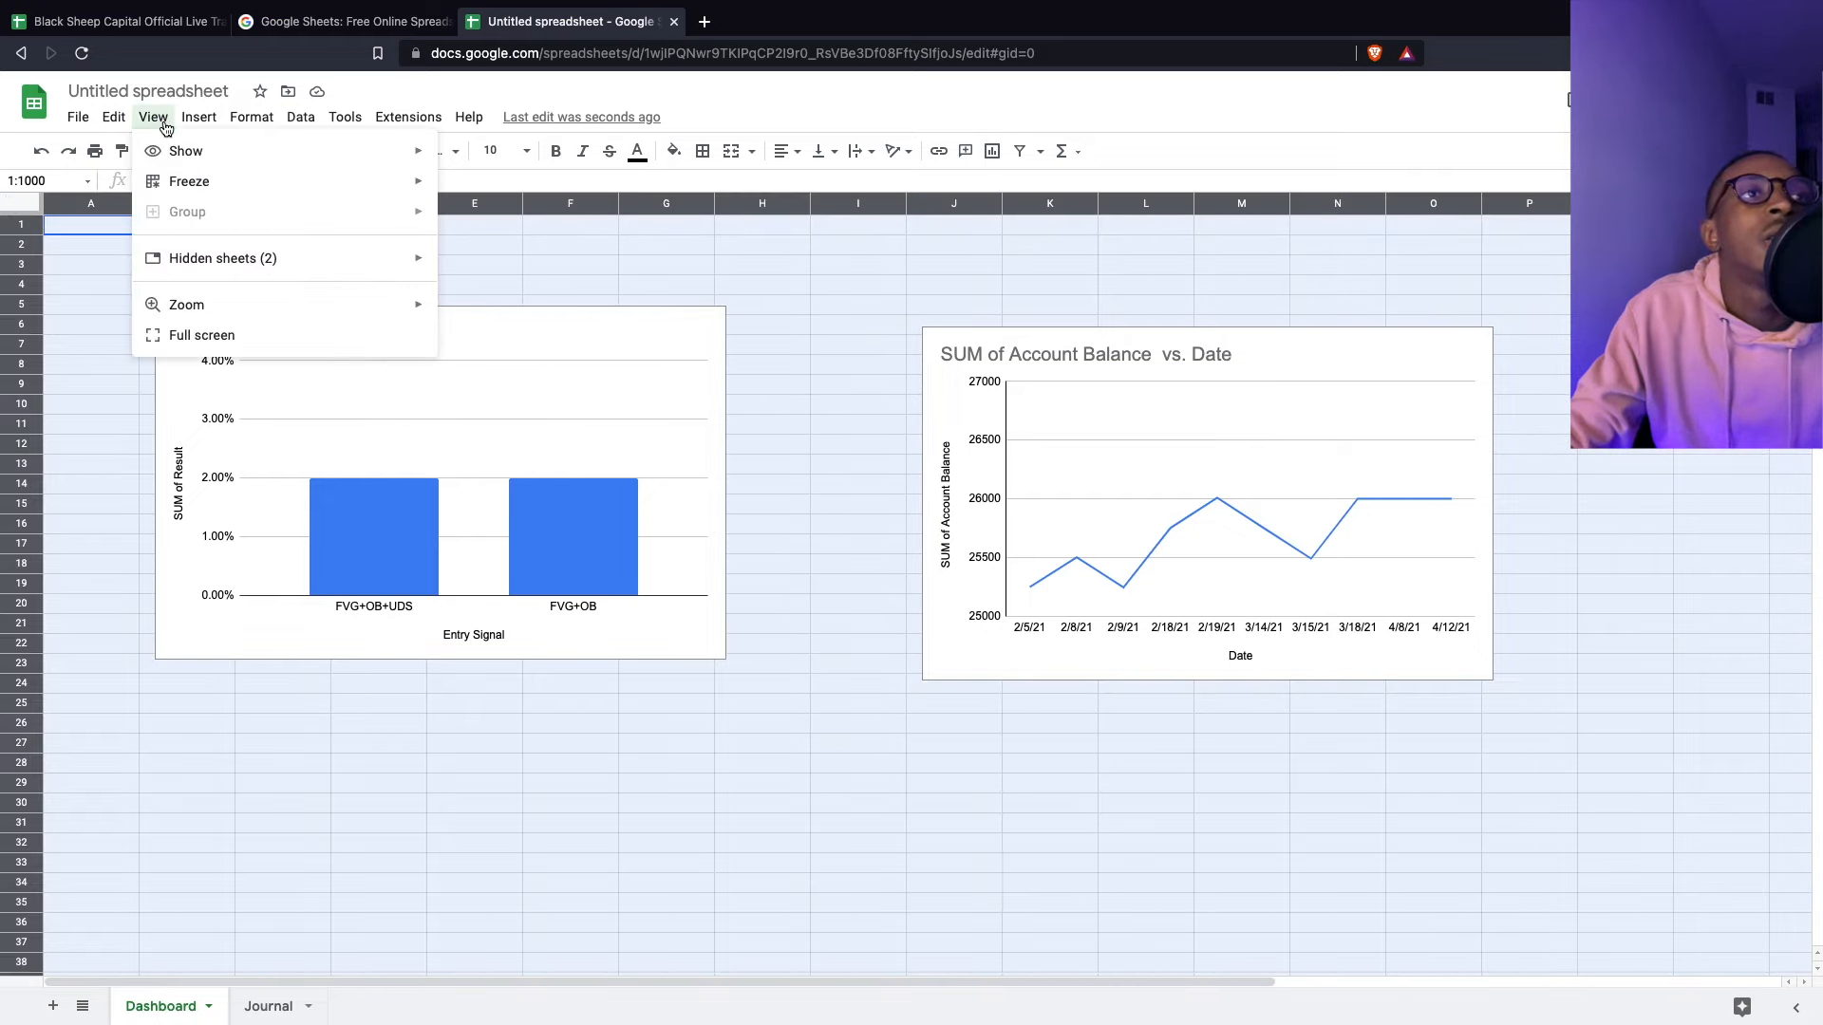
{"action": "mouse_move", "coordinate": [340, 156]}
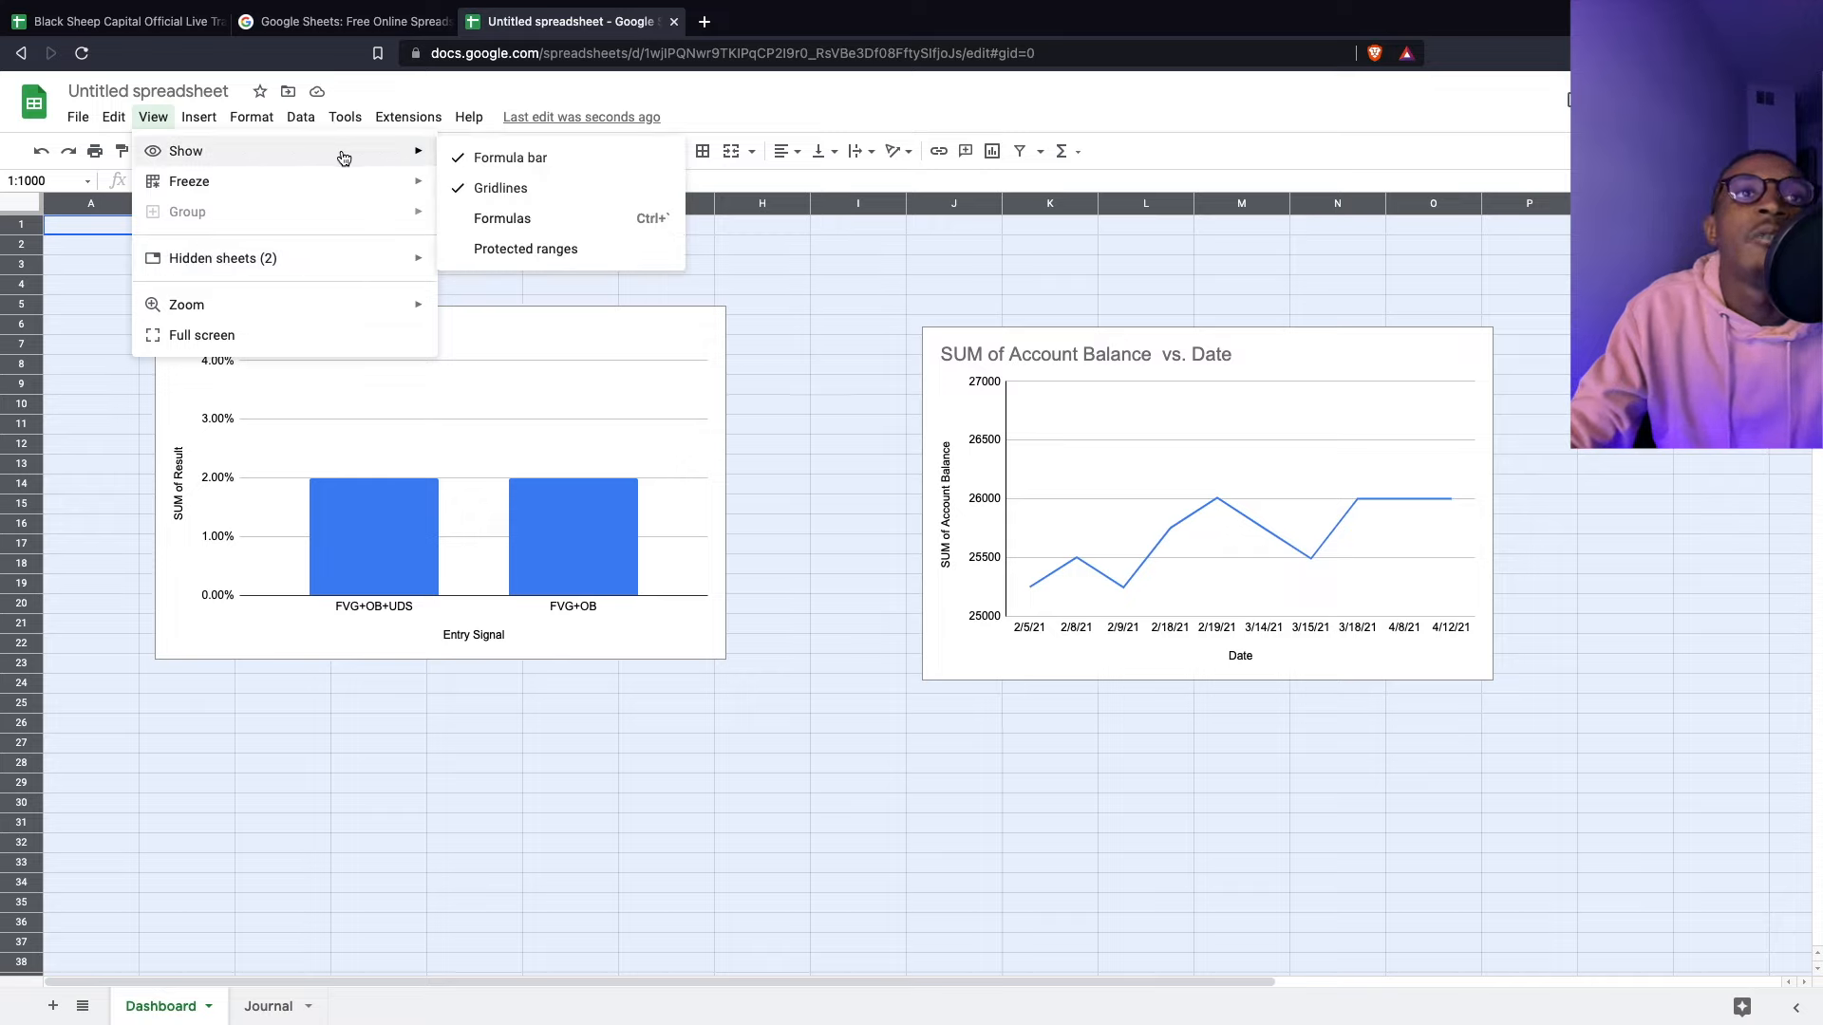
{"action": "left_click", "coordinate": [513, 159]}
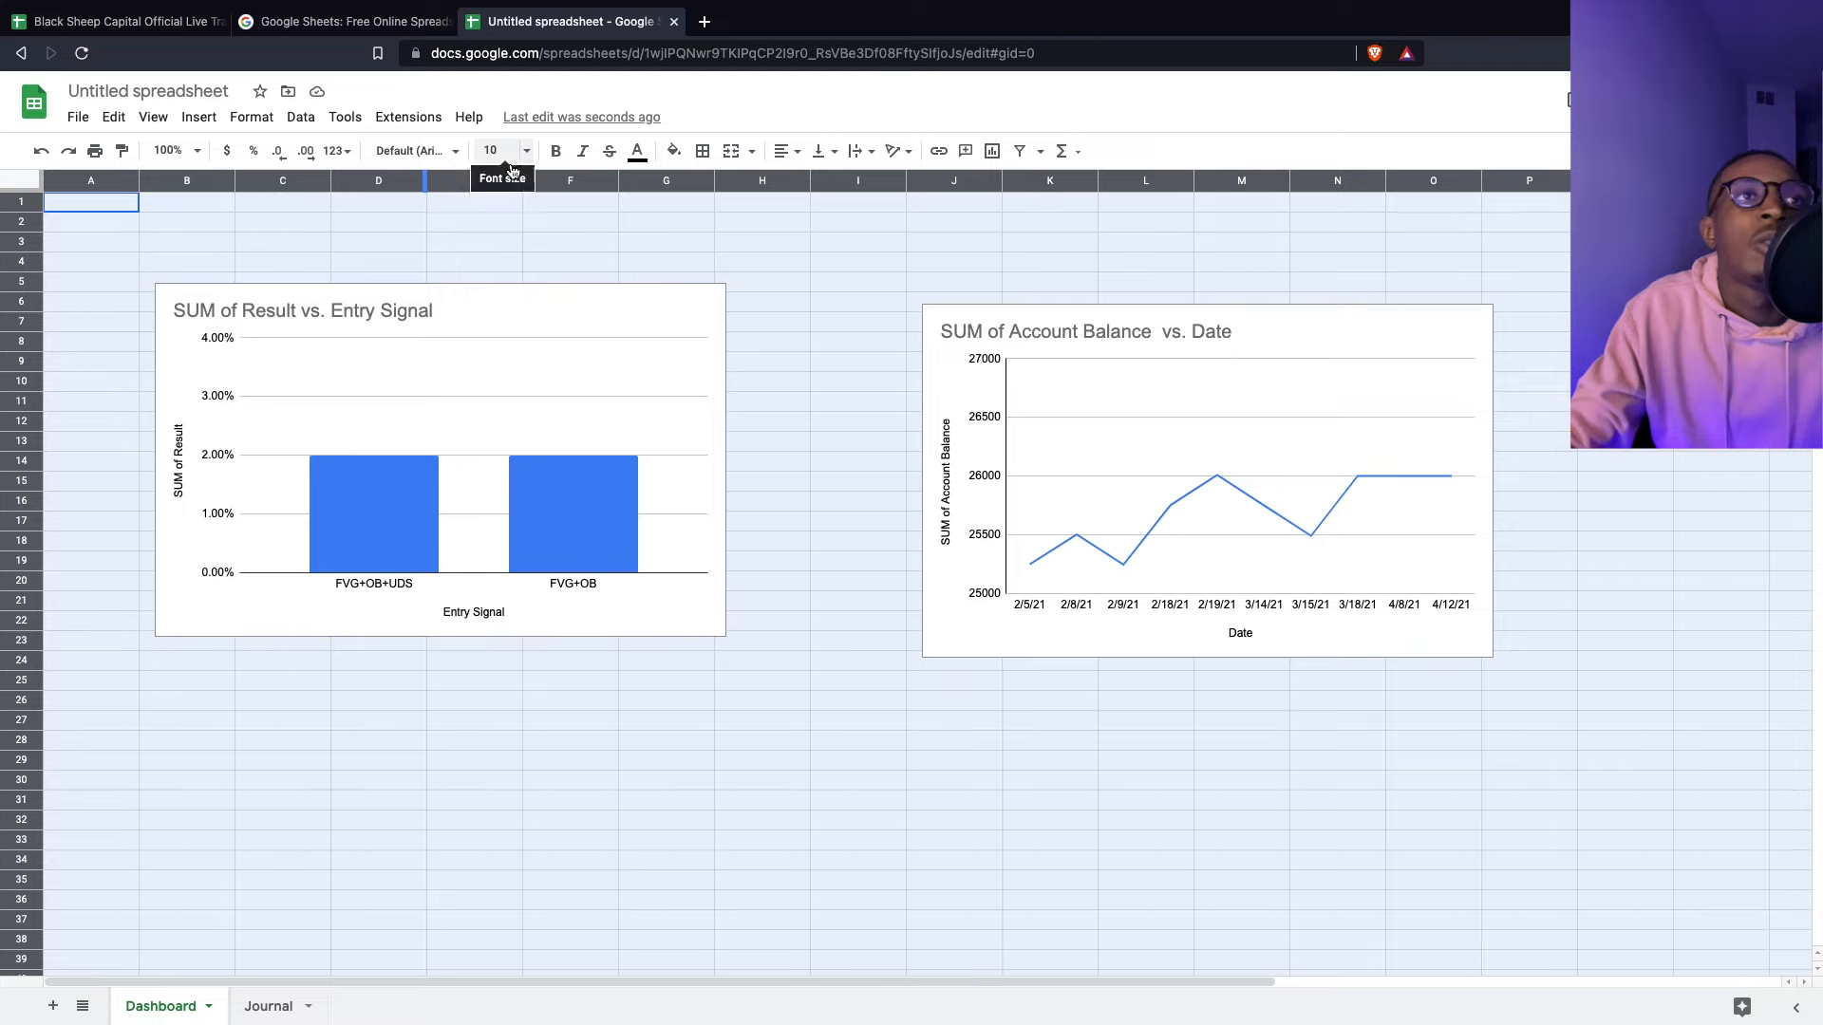
- Turn off the Dashboard gridlines through View > Show
{"action": "left_click", "coordinate": [163, 118]}
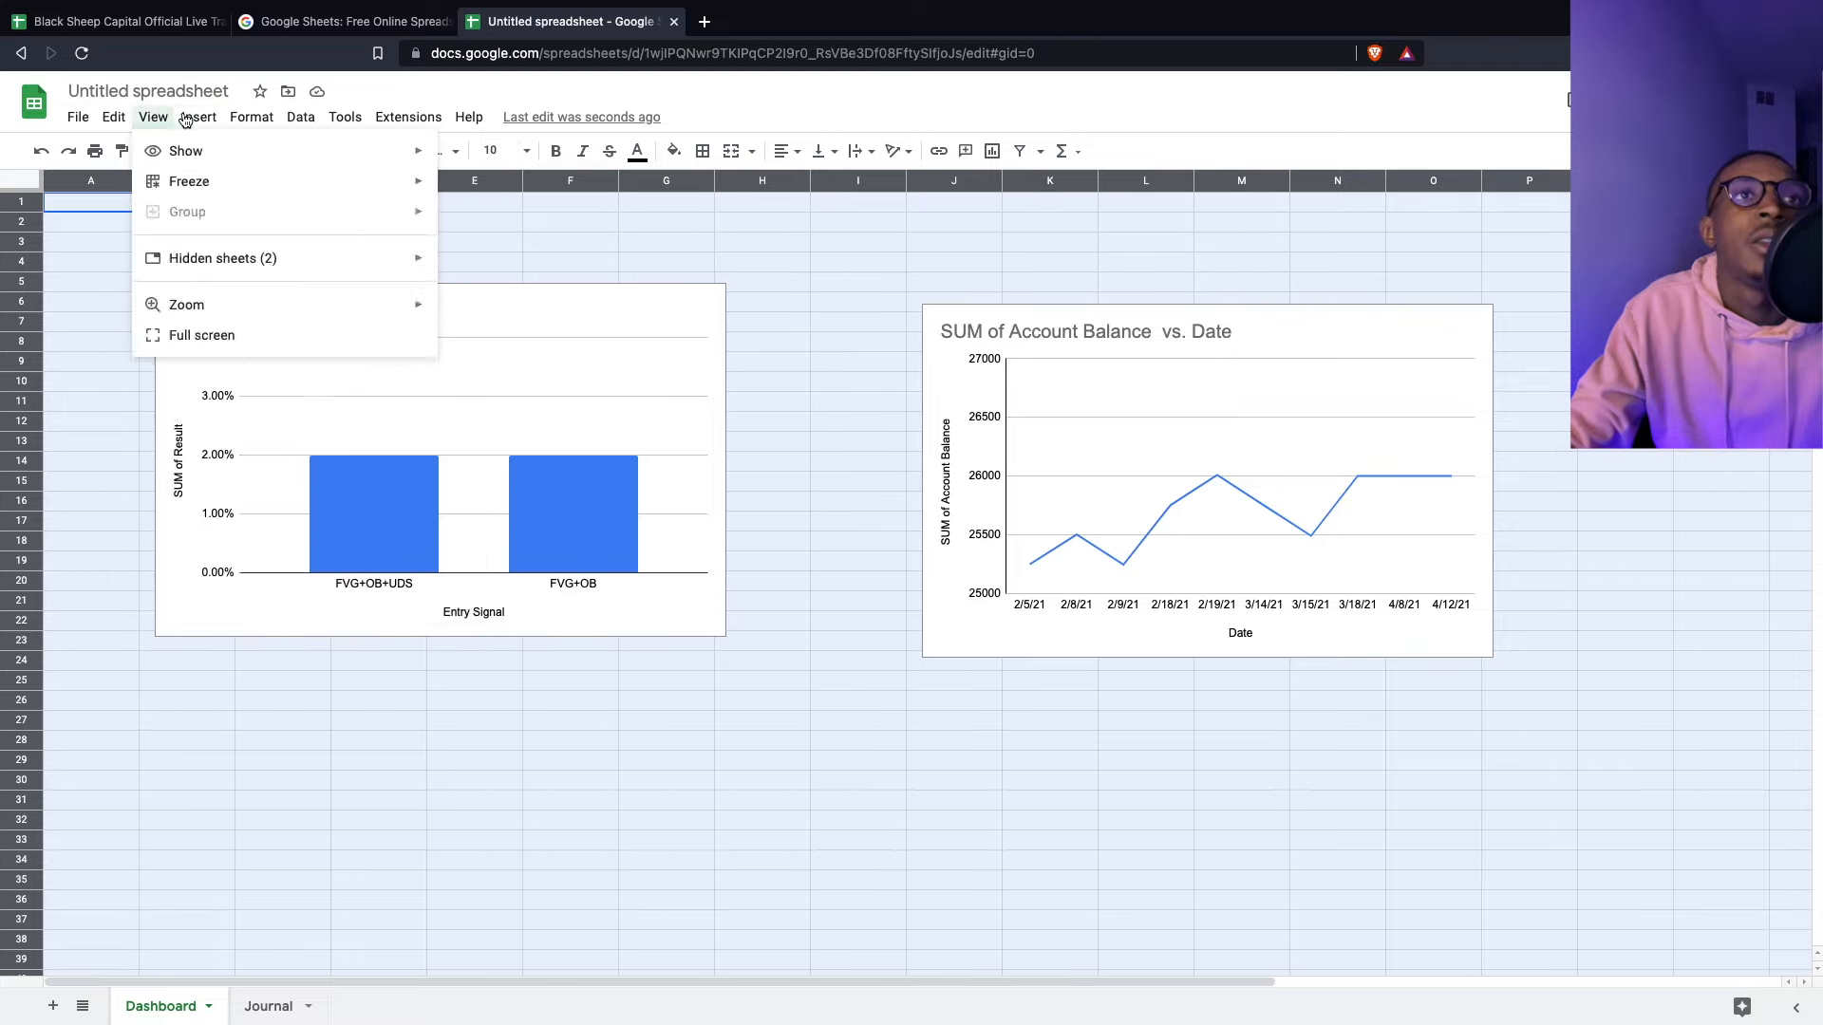
{"action": "mouse_move", "coordinate": [185, 151]}
{"action": "left_click", "coordinate": [501, 186]}
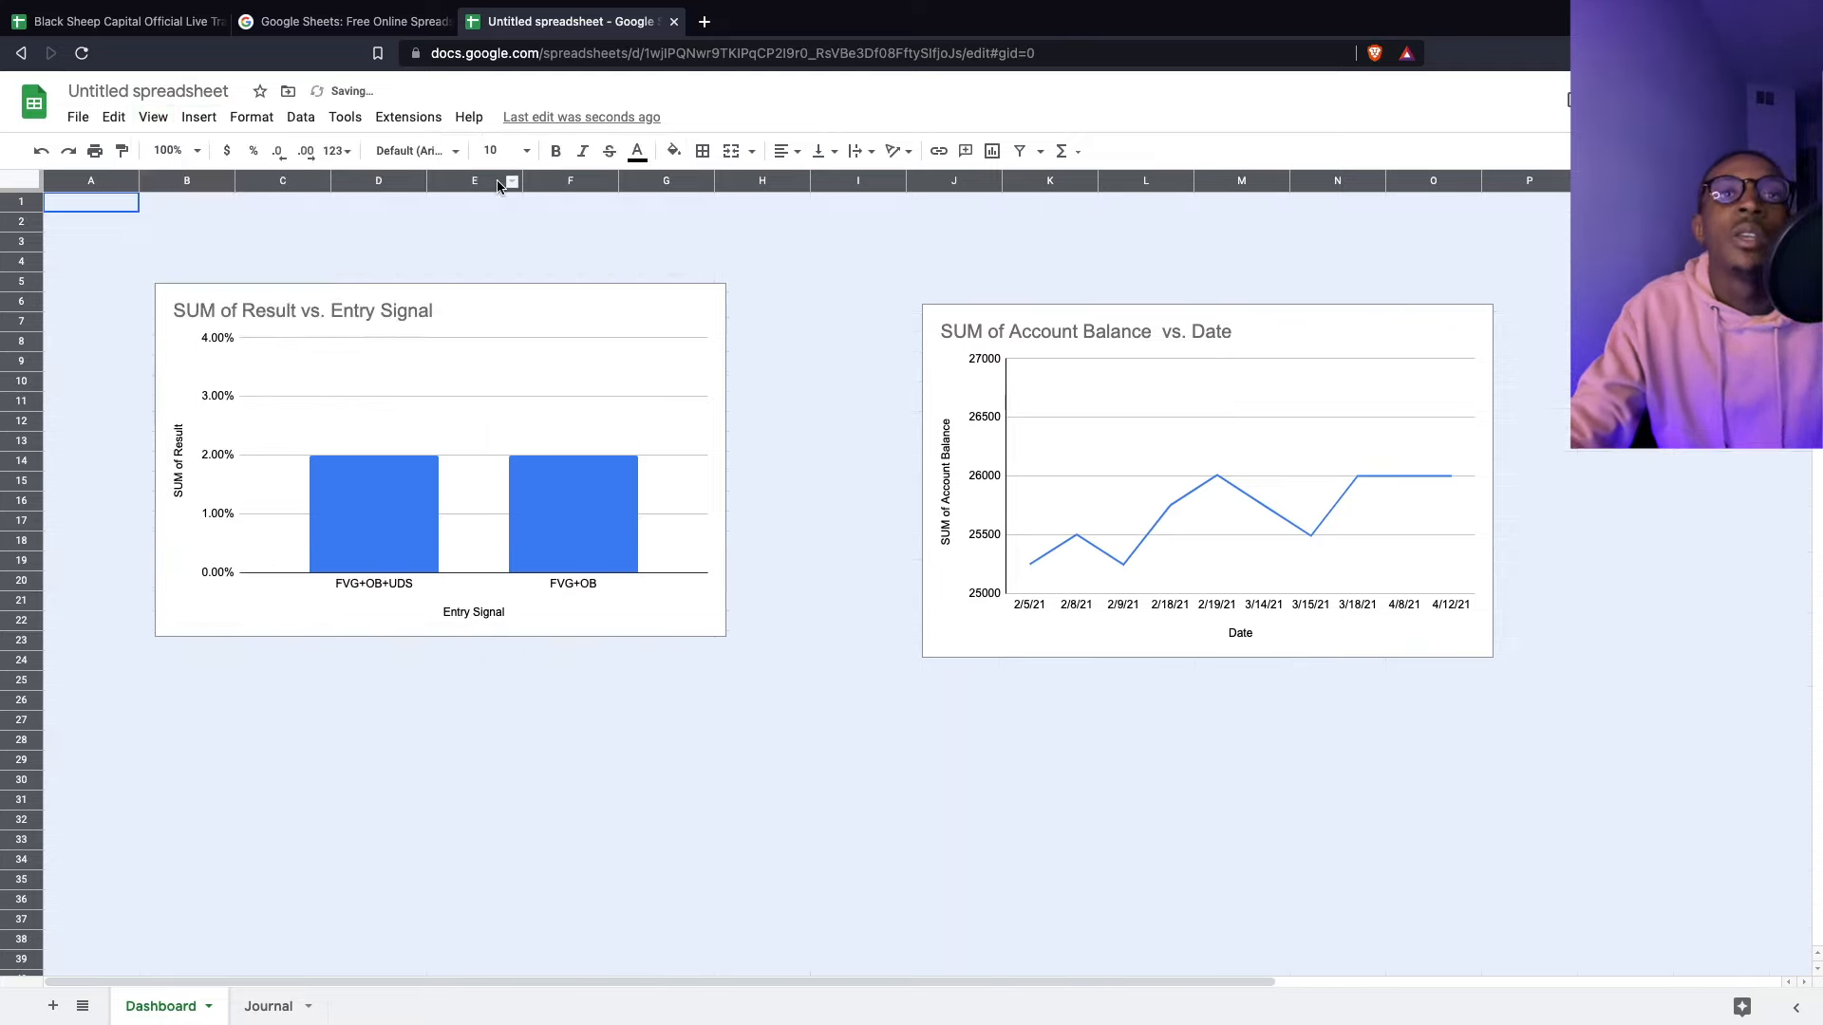
- Align the line chart at row 5 with the Entry Signal bar chart, then go to Journal cell B15
{"action": "left_click", "coordinate": [881, 583]}
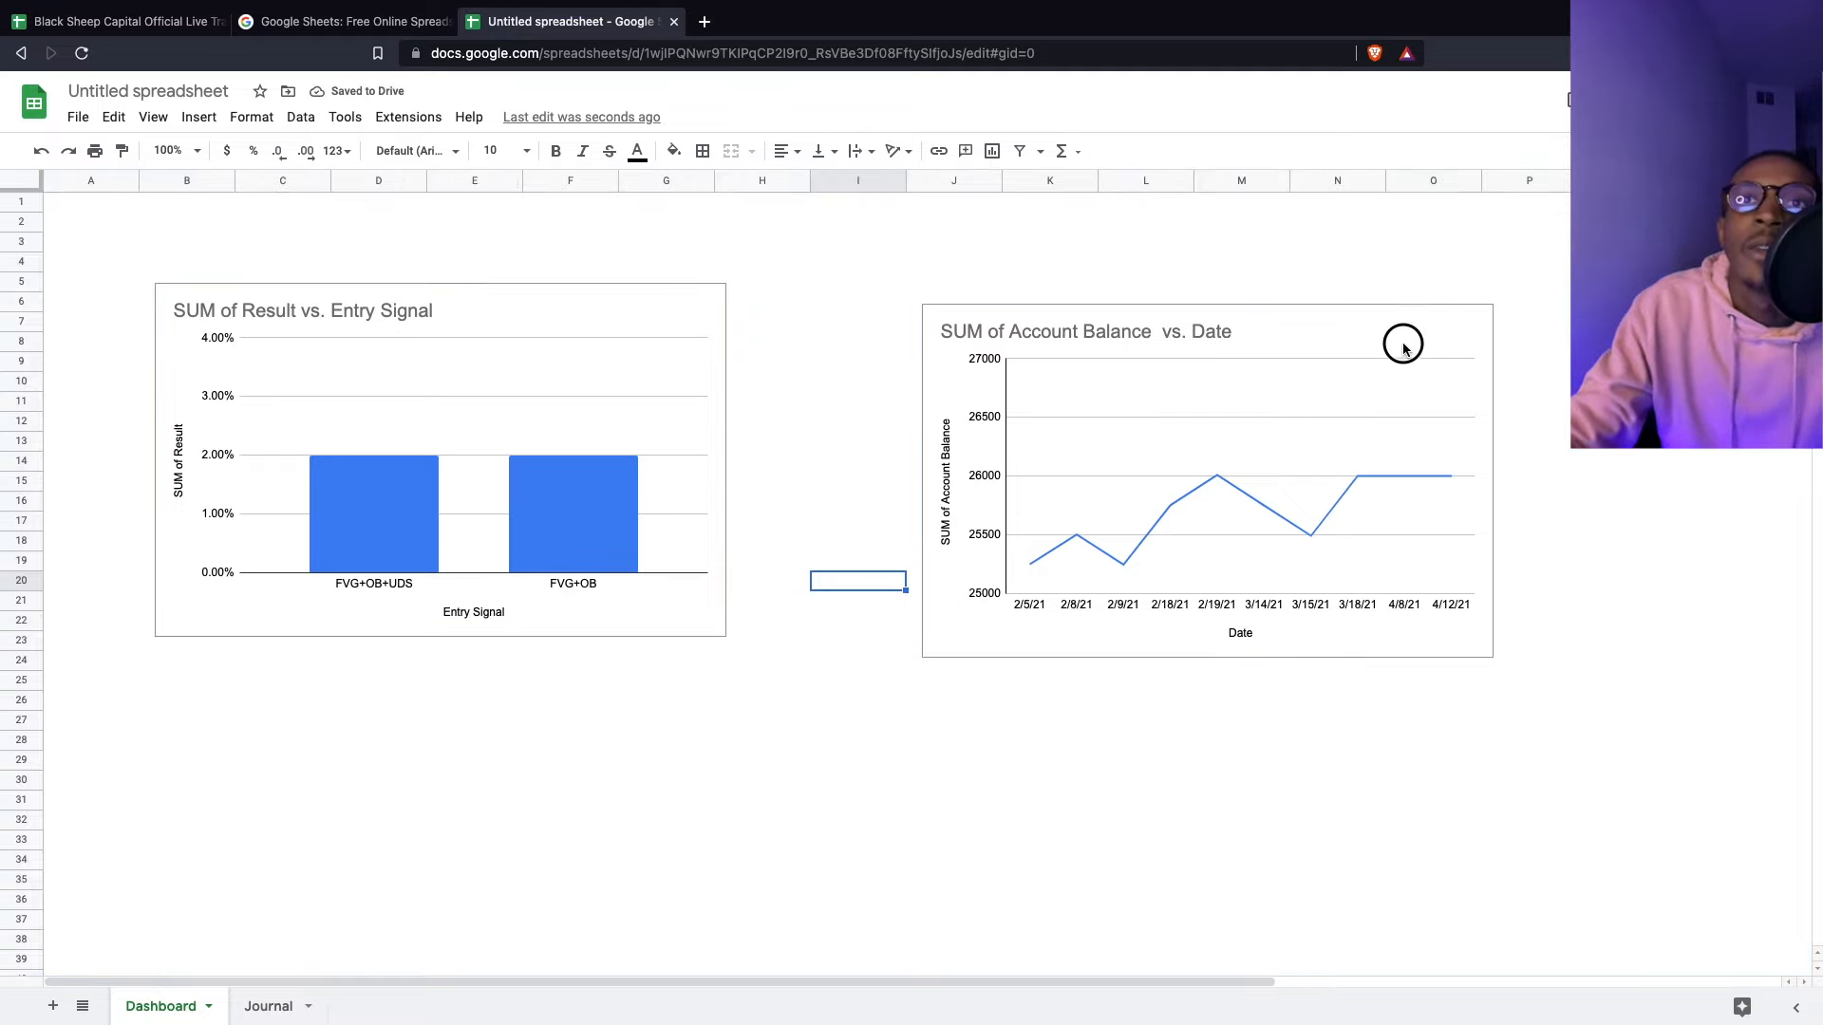
{"action": "left_click_drag", "start_coordinate": [1350, 326], "coordinate": [1354, 304]}
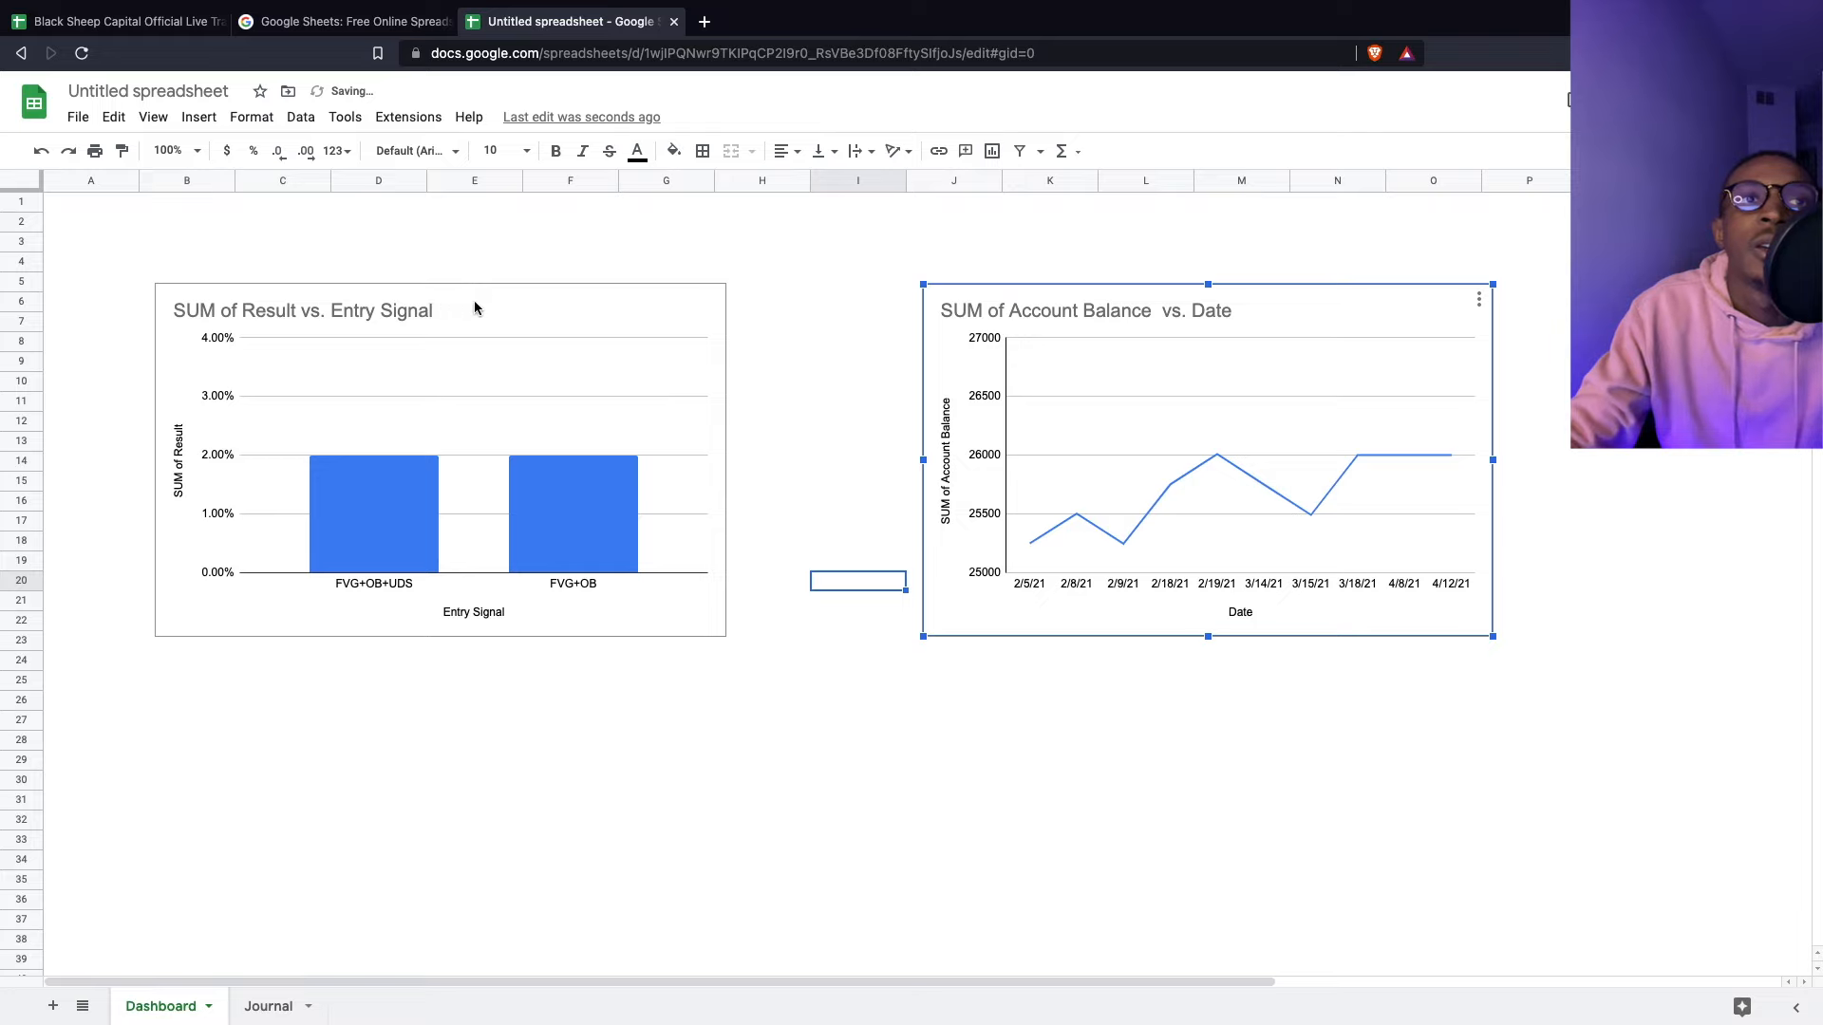
{"action": "left_click", "coordinate": [511, 310]}
{"action": "mouse_move", "coordinate": [511, 304]}
{"action": "left_mouse_down"}
{"action": "mouse_move", "coordinate": [541, 305]}
{"action": "mouse_move", "coordinate": [448, 300]}
{"action": "mouse_move", "coordinate": [496, 308]}
{"action": "left_mouse_up"}
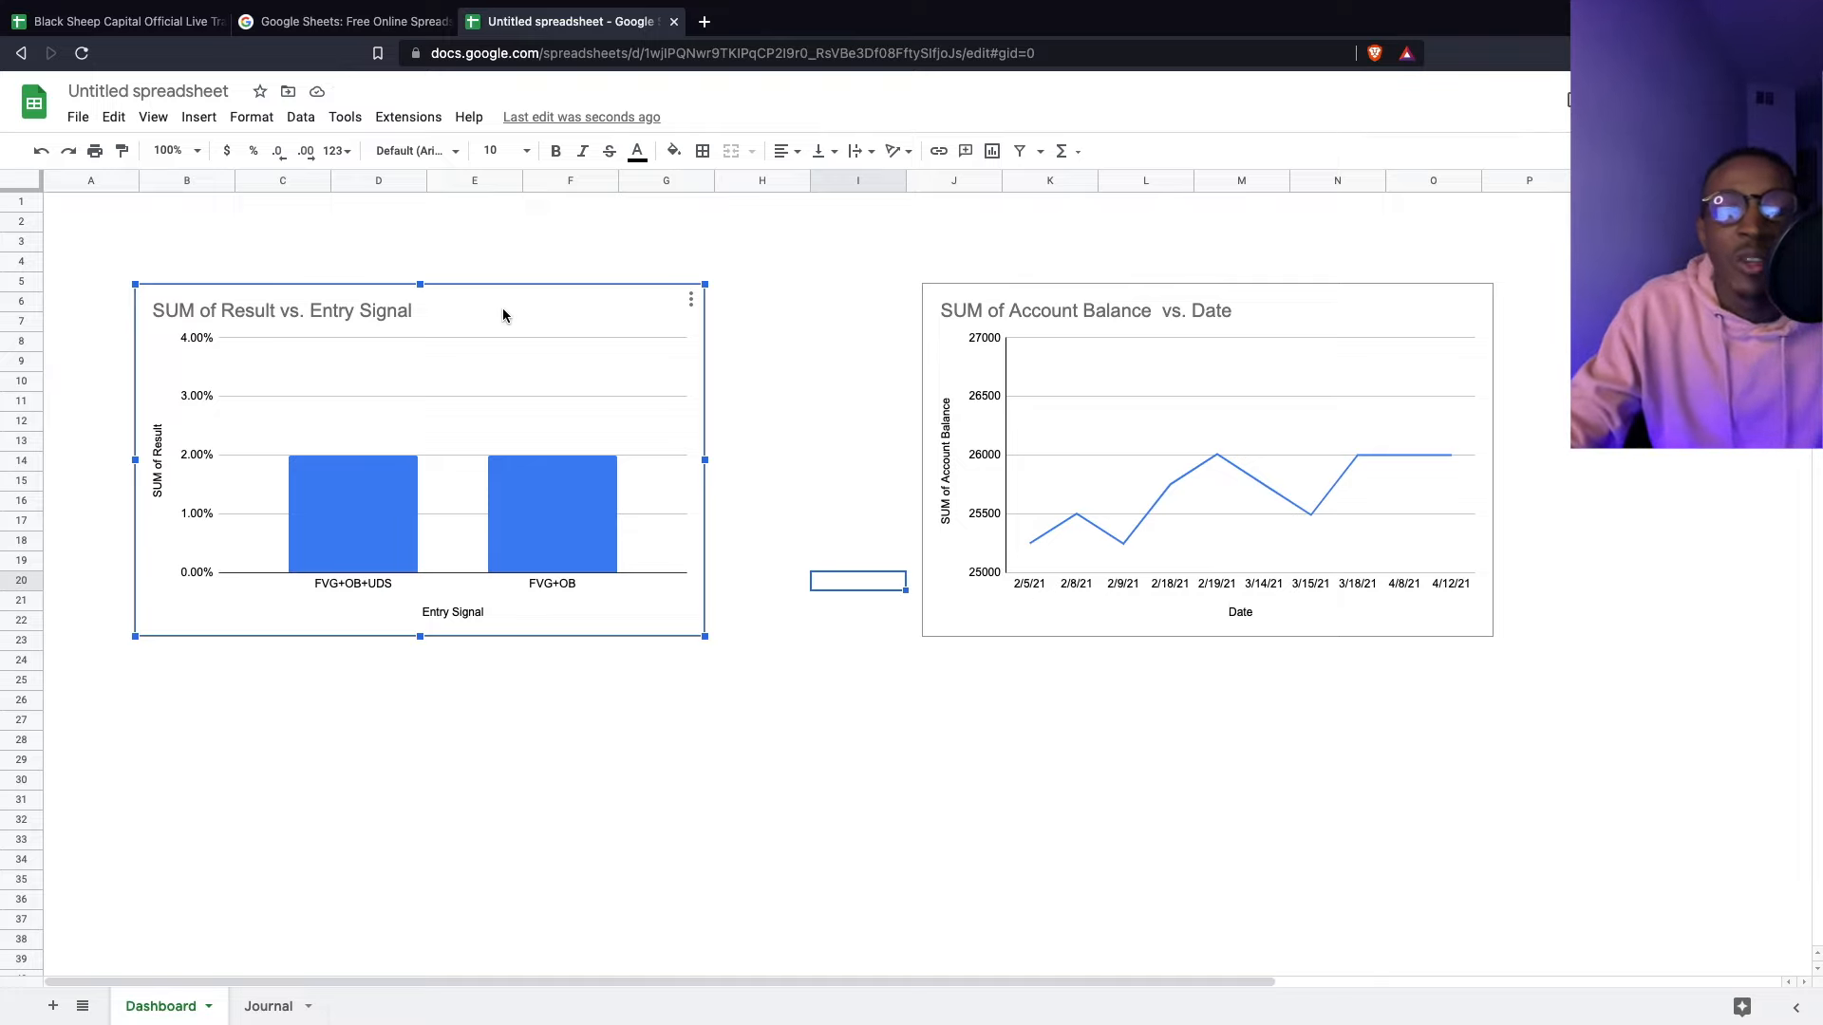
{"action": "left_click", "coordinate": [259, 1014]}
{"action": "left_click", "coordinate": [186, 484]}
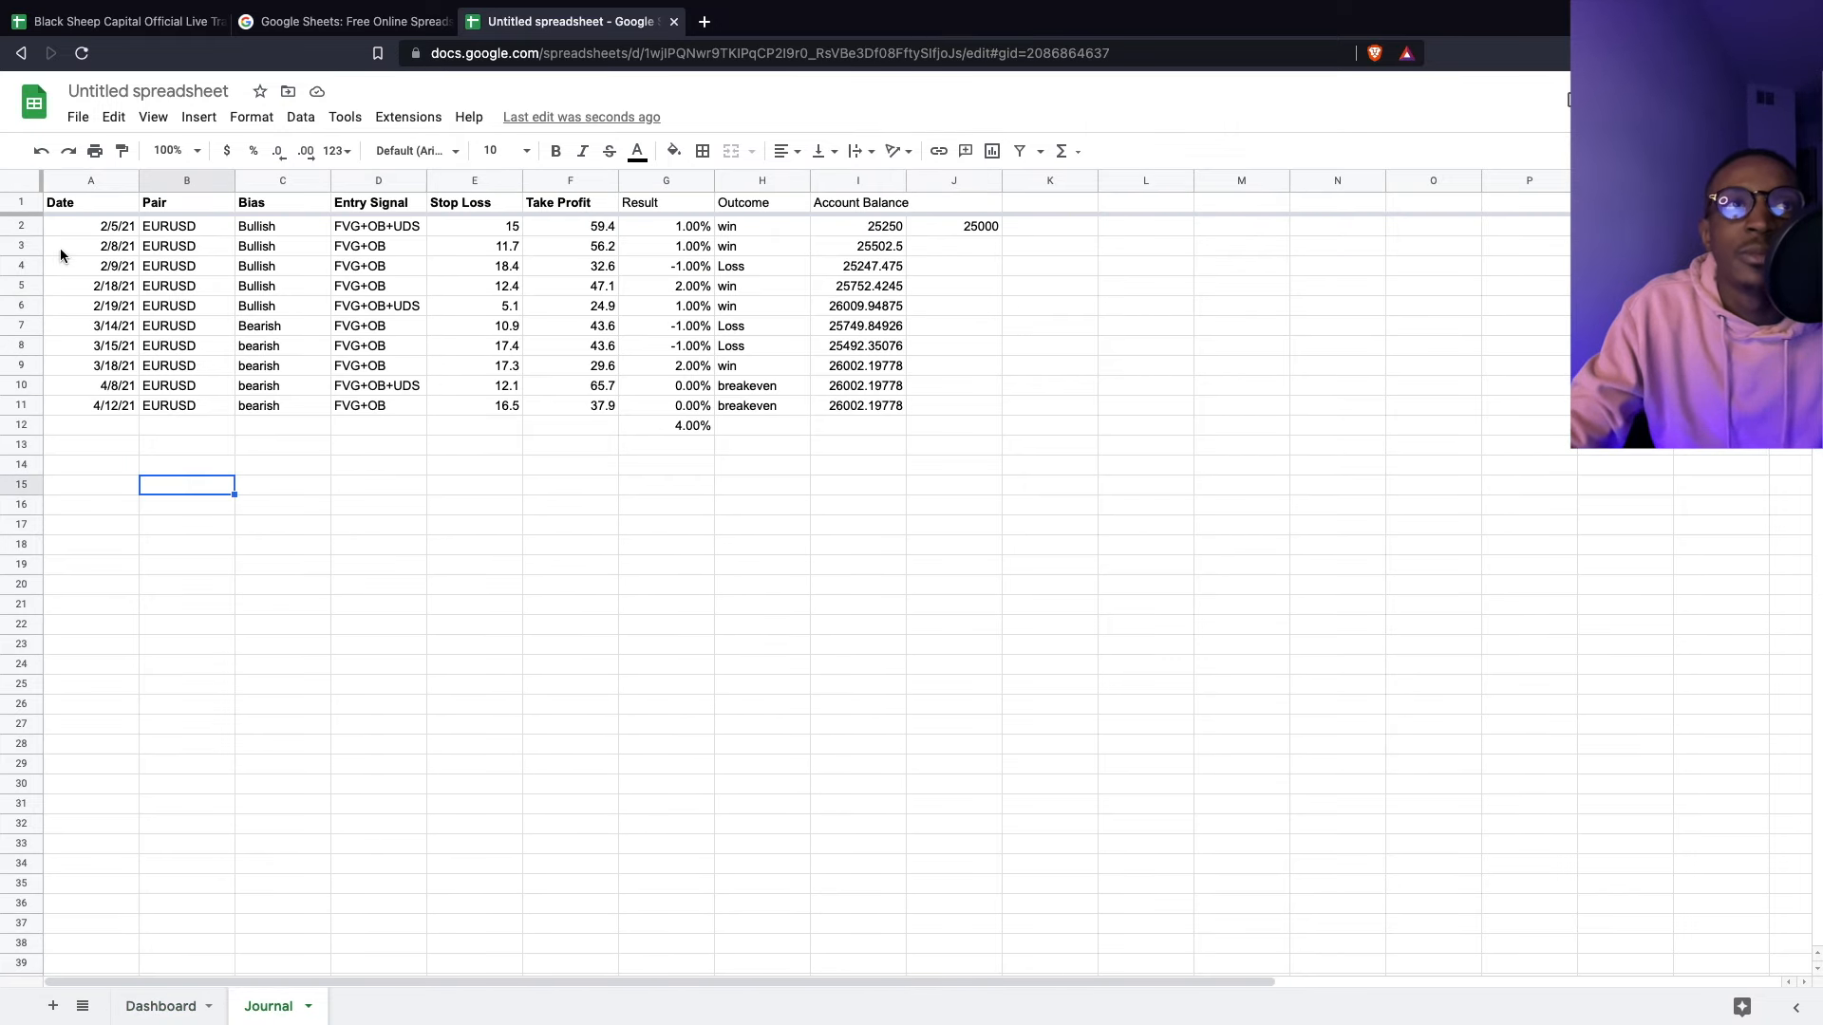
- Create a pivot table of the whole Journal sheet on a new sheet
{"action": "left_click", "coordinate": [19, 179]}
{"action": "left_click", "coordinate": [194, 119]}
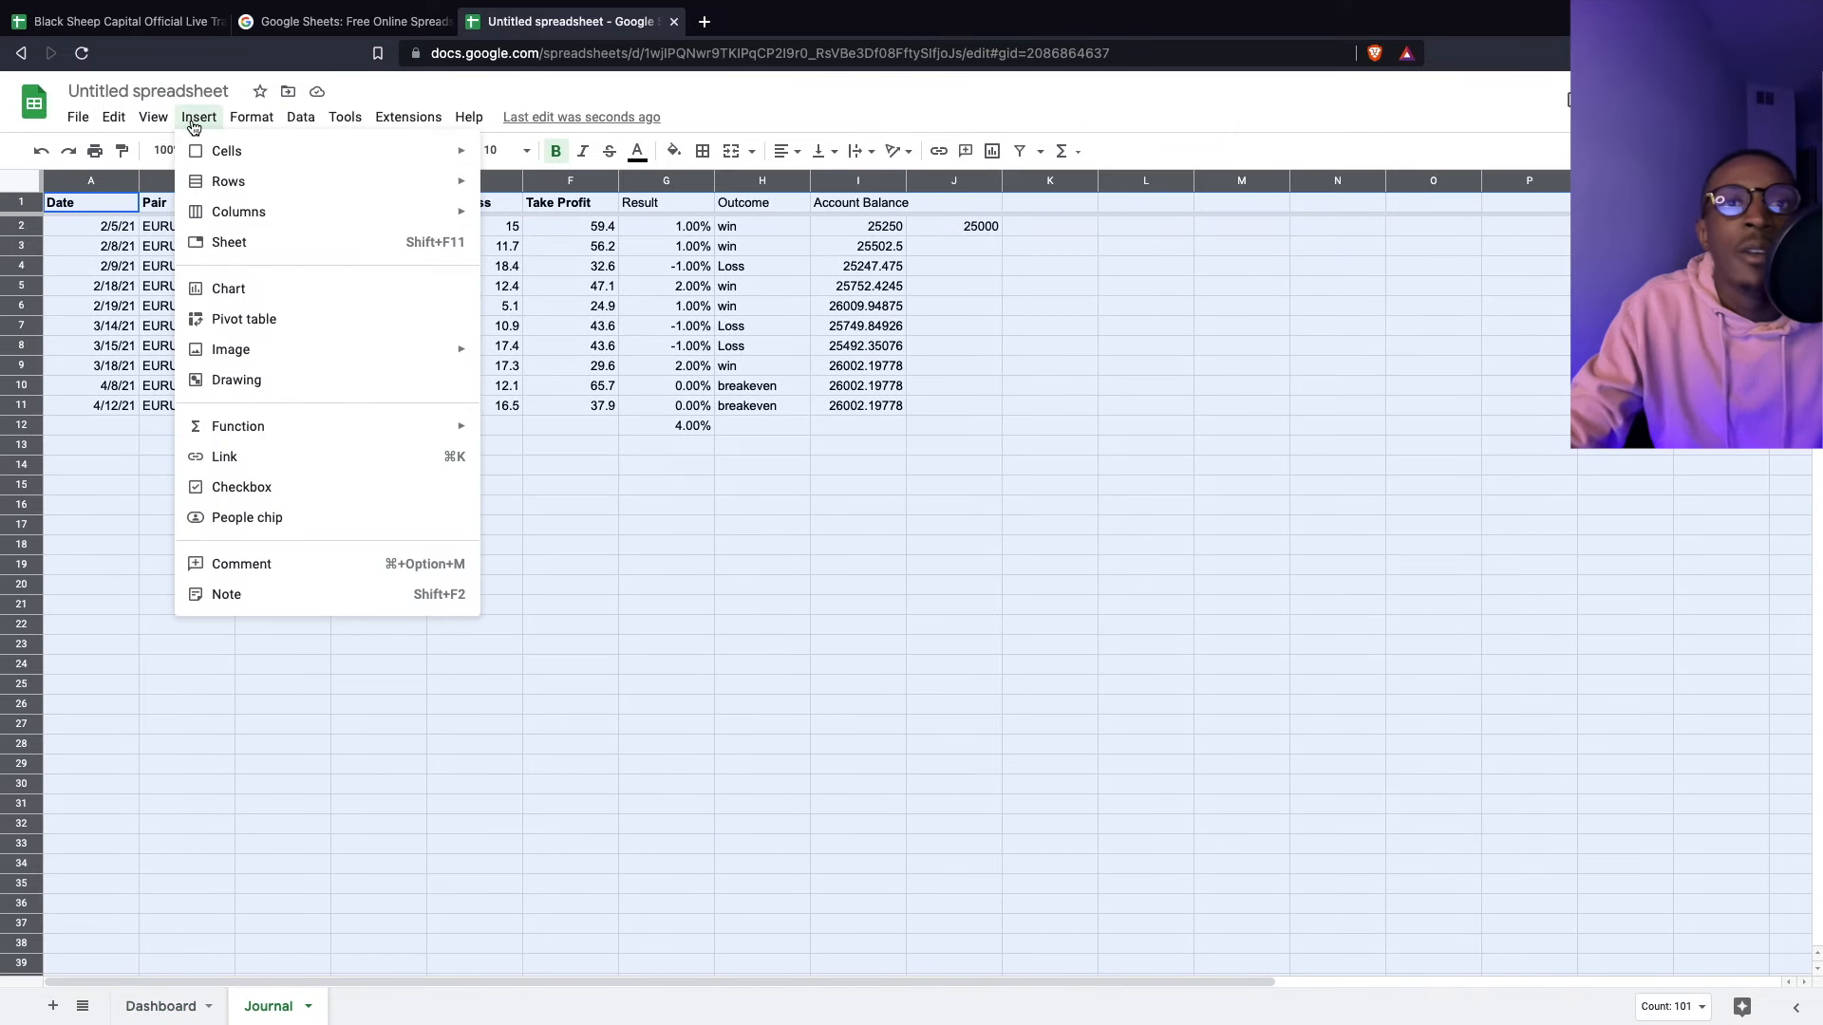
{"action": "left_click", "coordinate": [273, 320]}
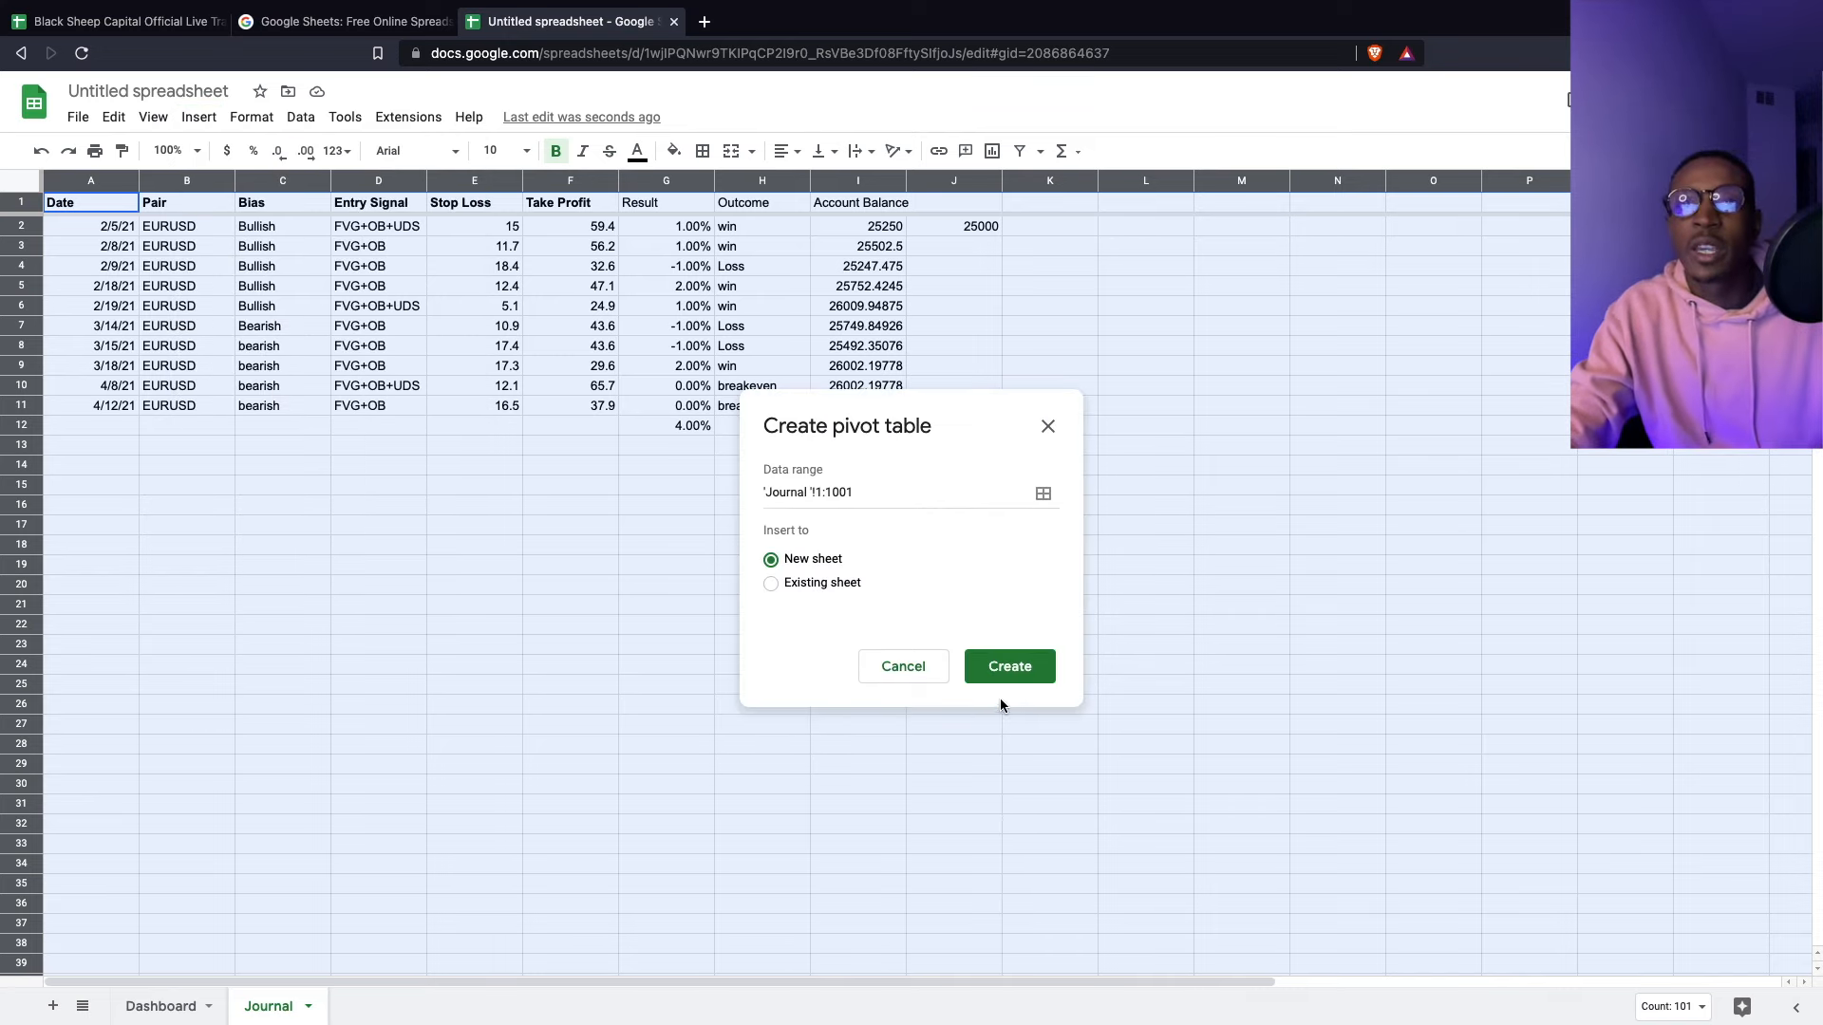
{"action": "left_click", "coordinate": [999, 665]}
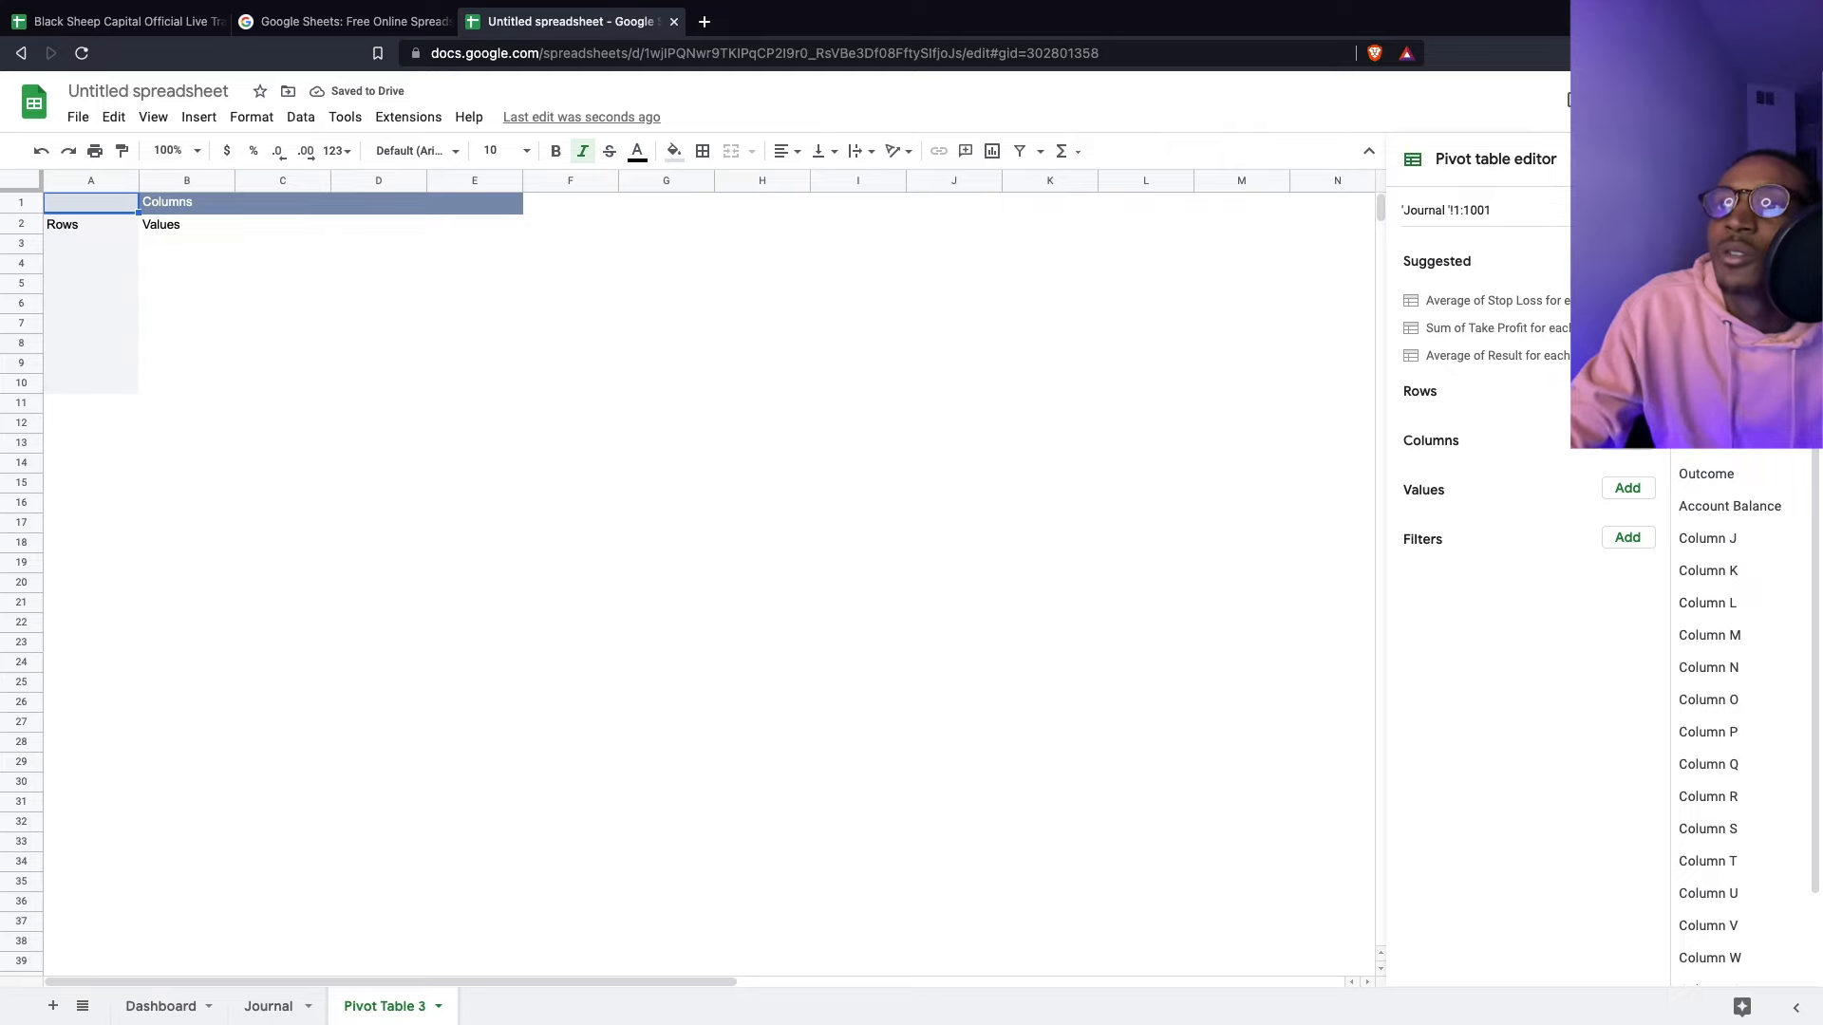
- Group pivot rows by Pair without totals, filtering Pair to exclude blanks
{"action": "left_click", "coordinate": [1627, 390]}
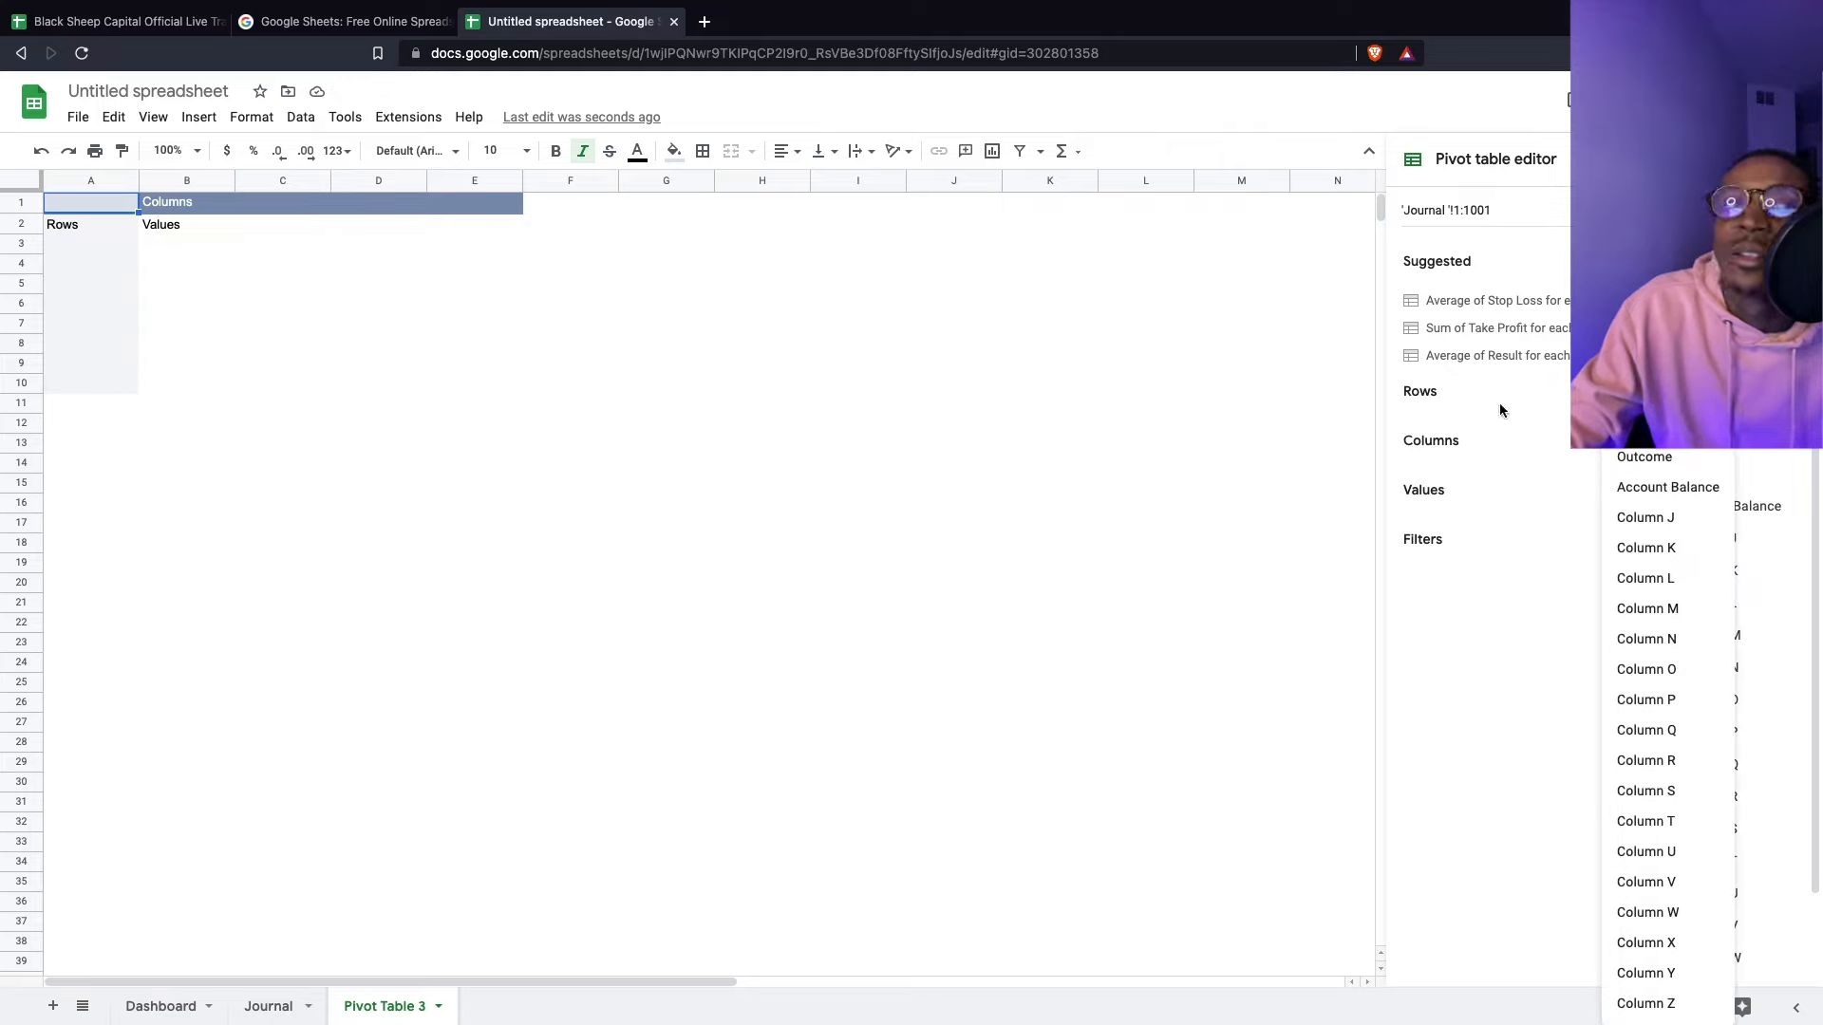
{"action": "left_click", "coordinate": [1631, 274]}
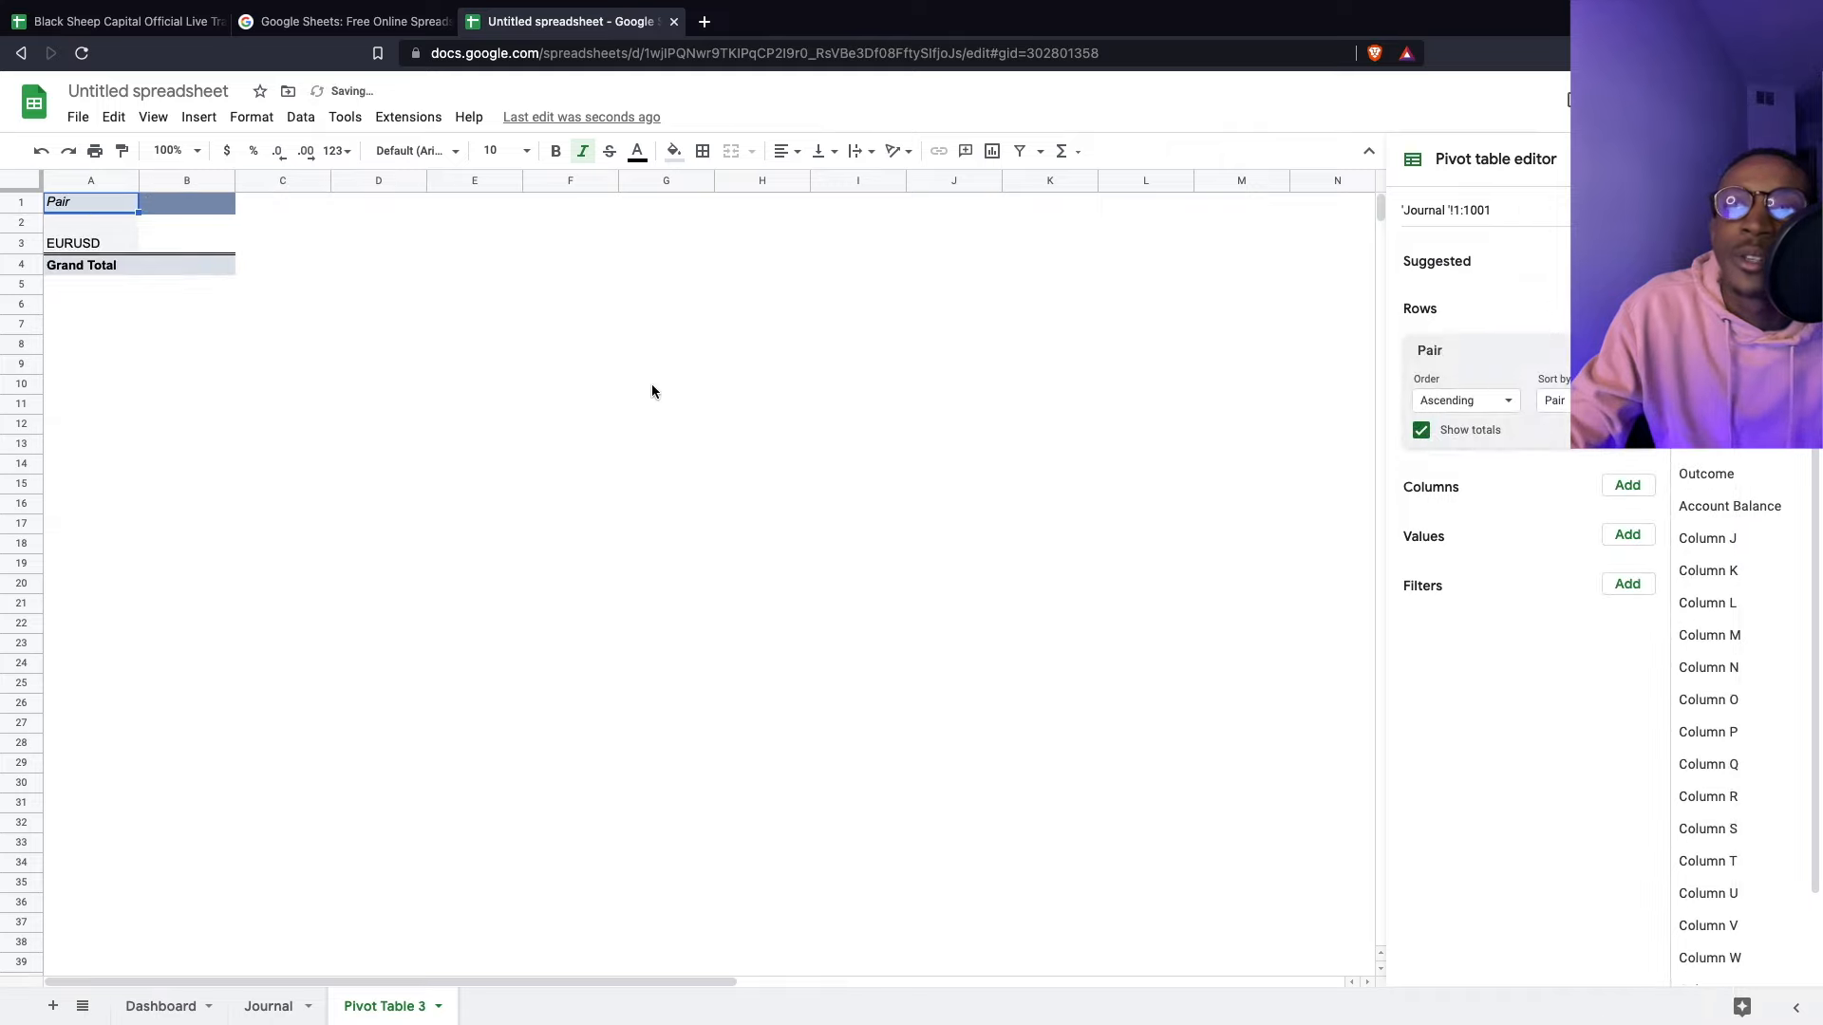
{"action": "left_click", "coordinate": [1449, 438]}
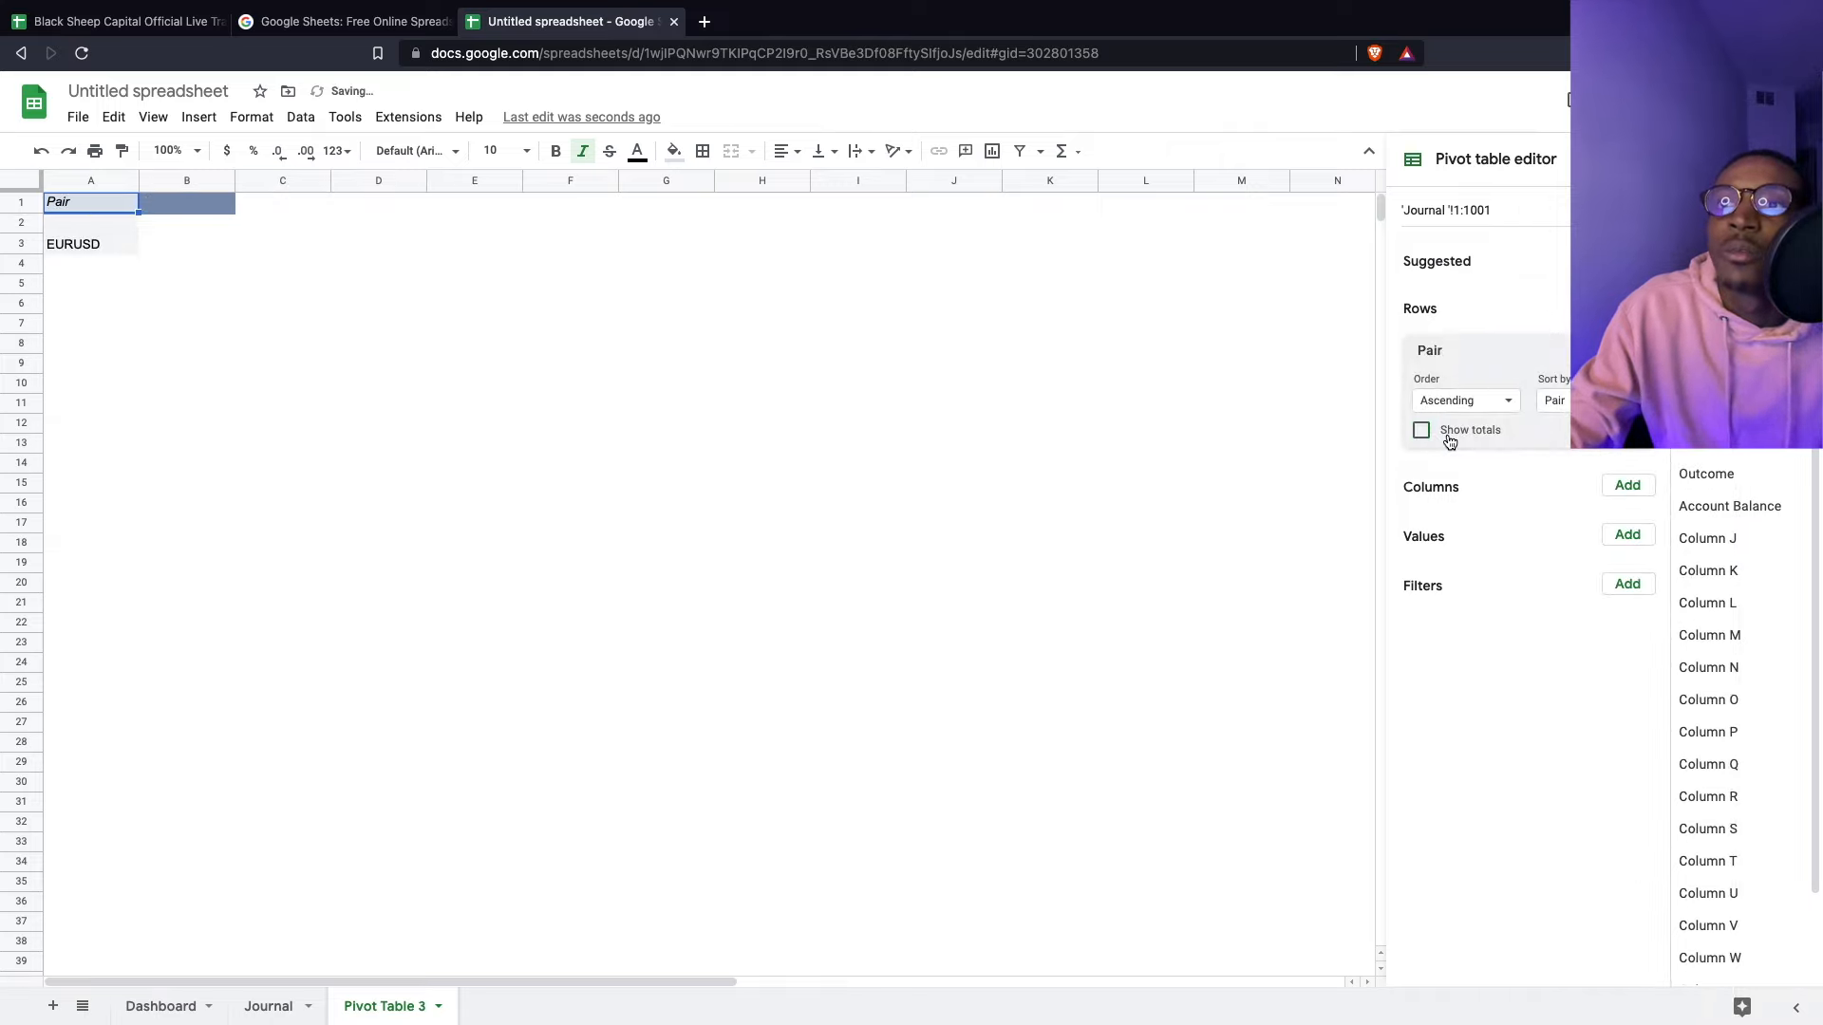
{"action": "left_click", "coordinate": [1645, 591]}
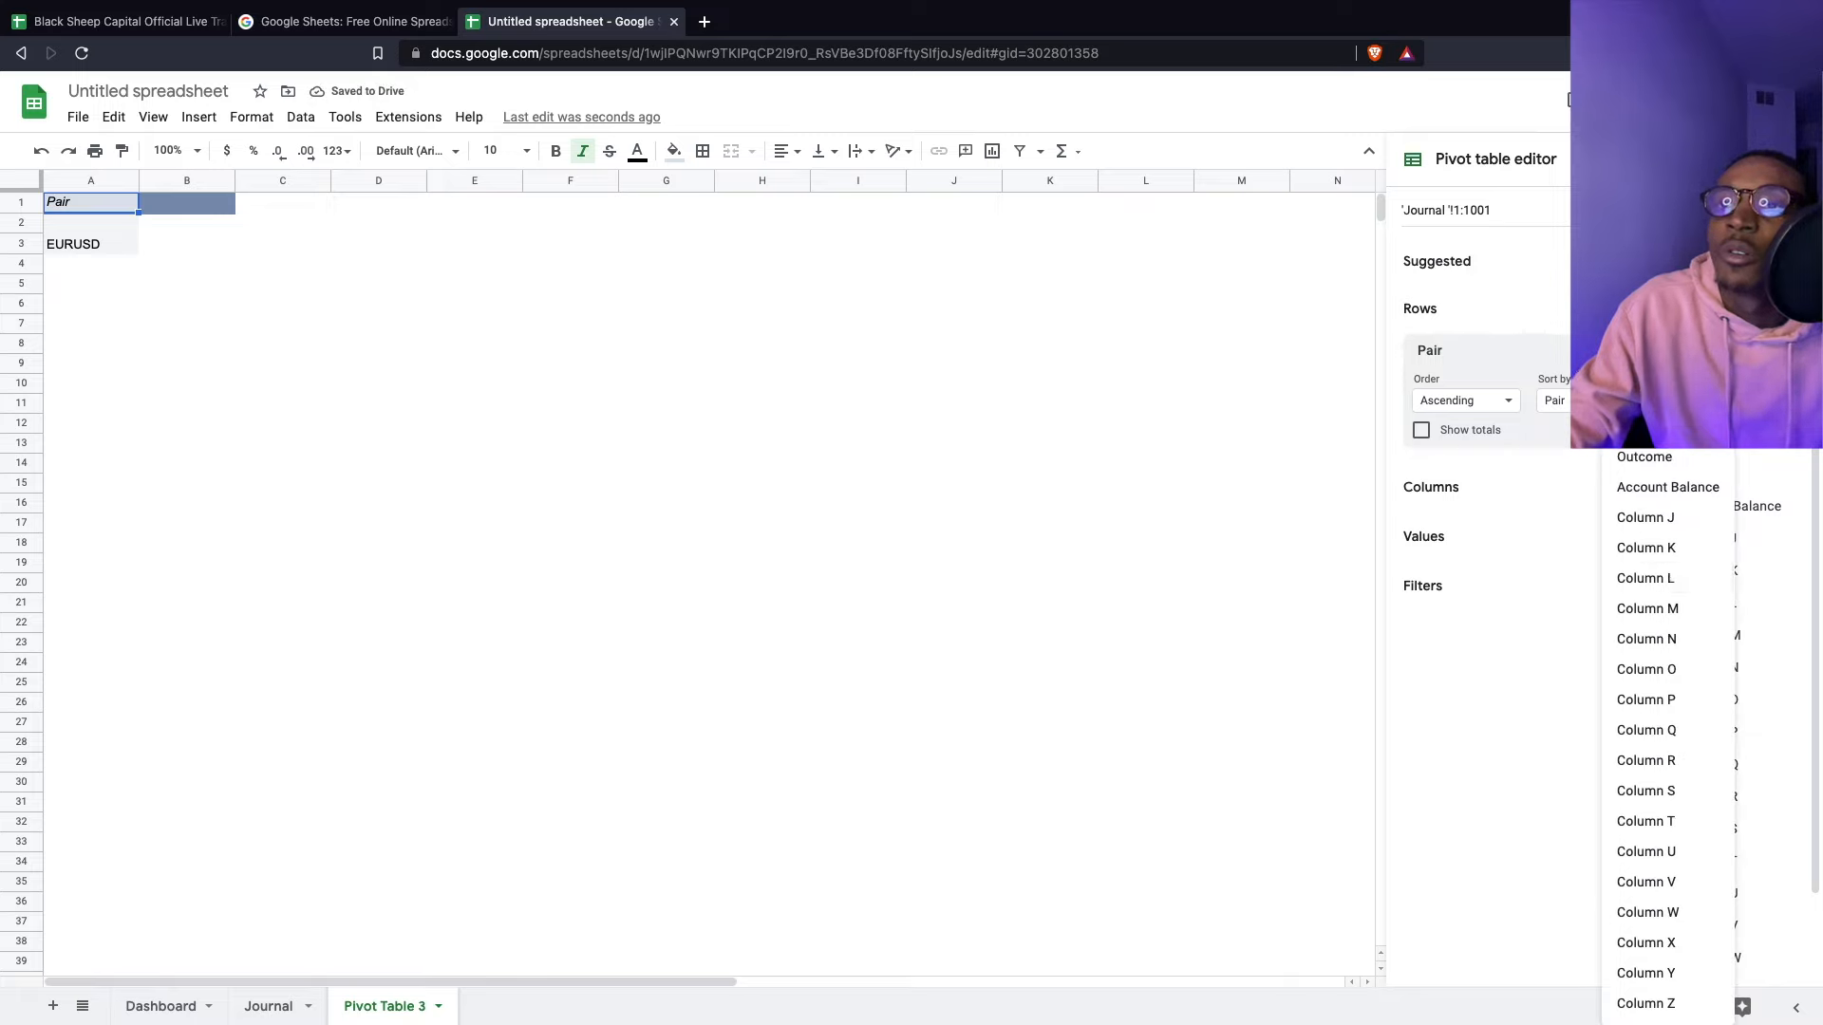
{"action": "left_click", "coordinate": [1630, 275]}
{"action": "left_click", "coordinate": [1530, 685]}
{"action": "left_click", "coordinate": [1508, 832]}
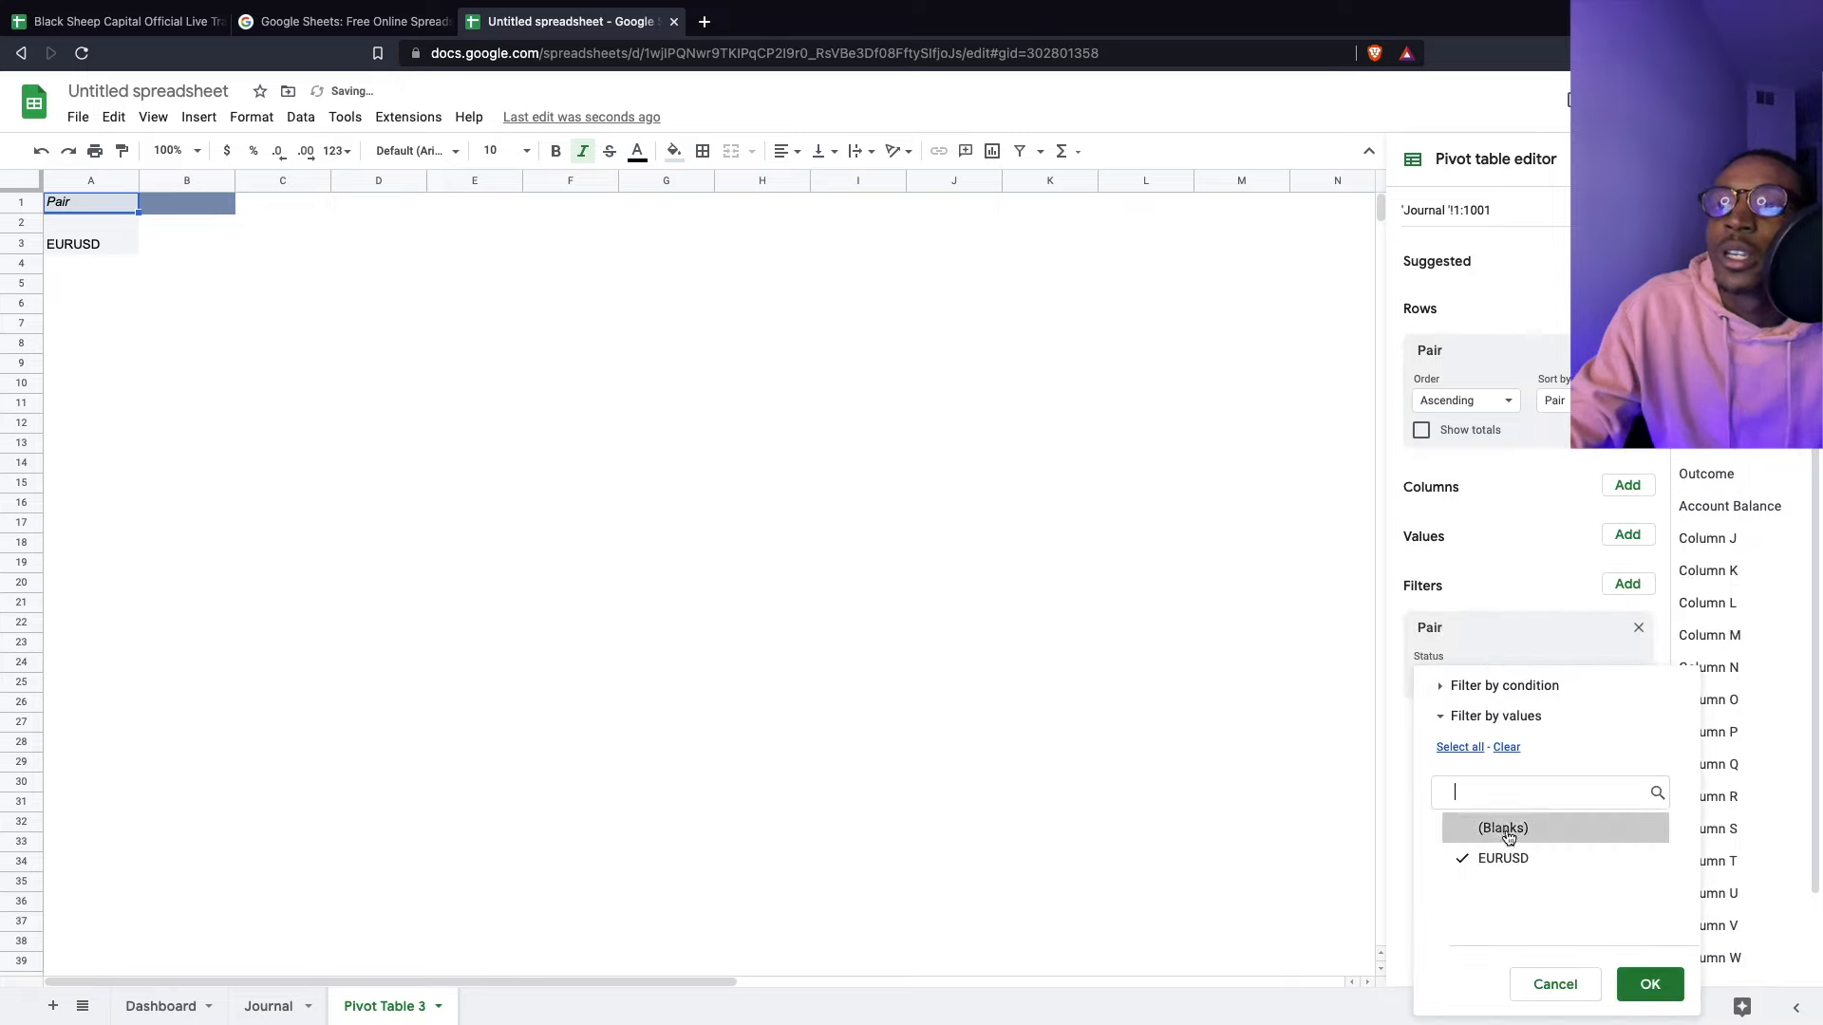
{"action": "left_click", "coordinate": [1650, 984]}
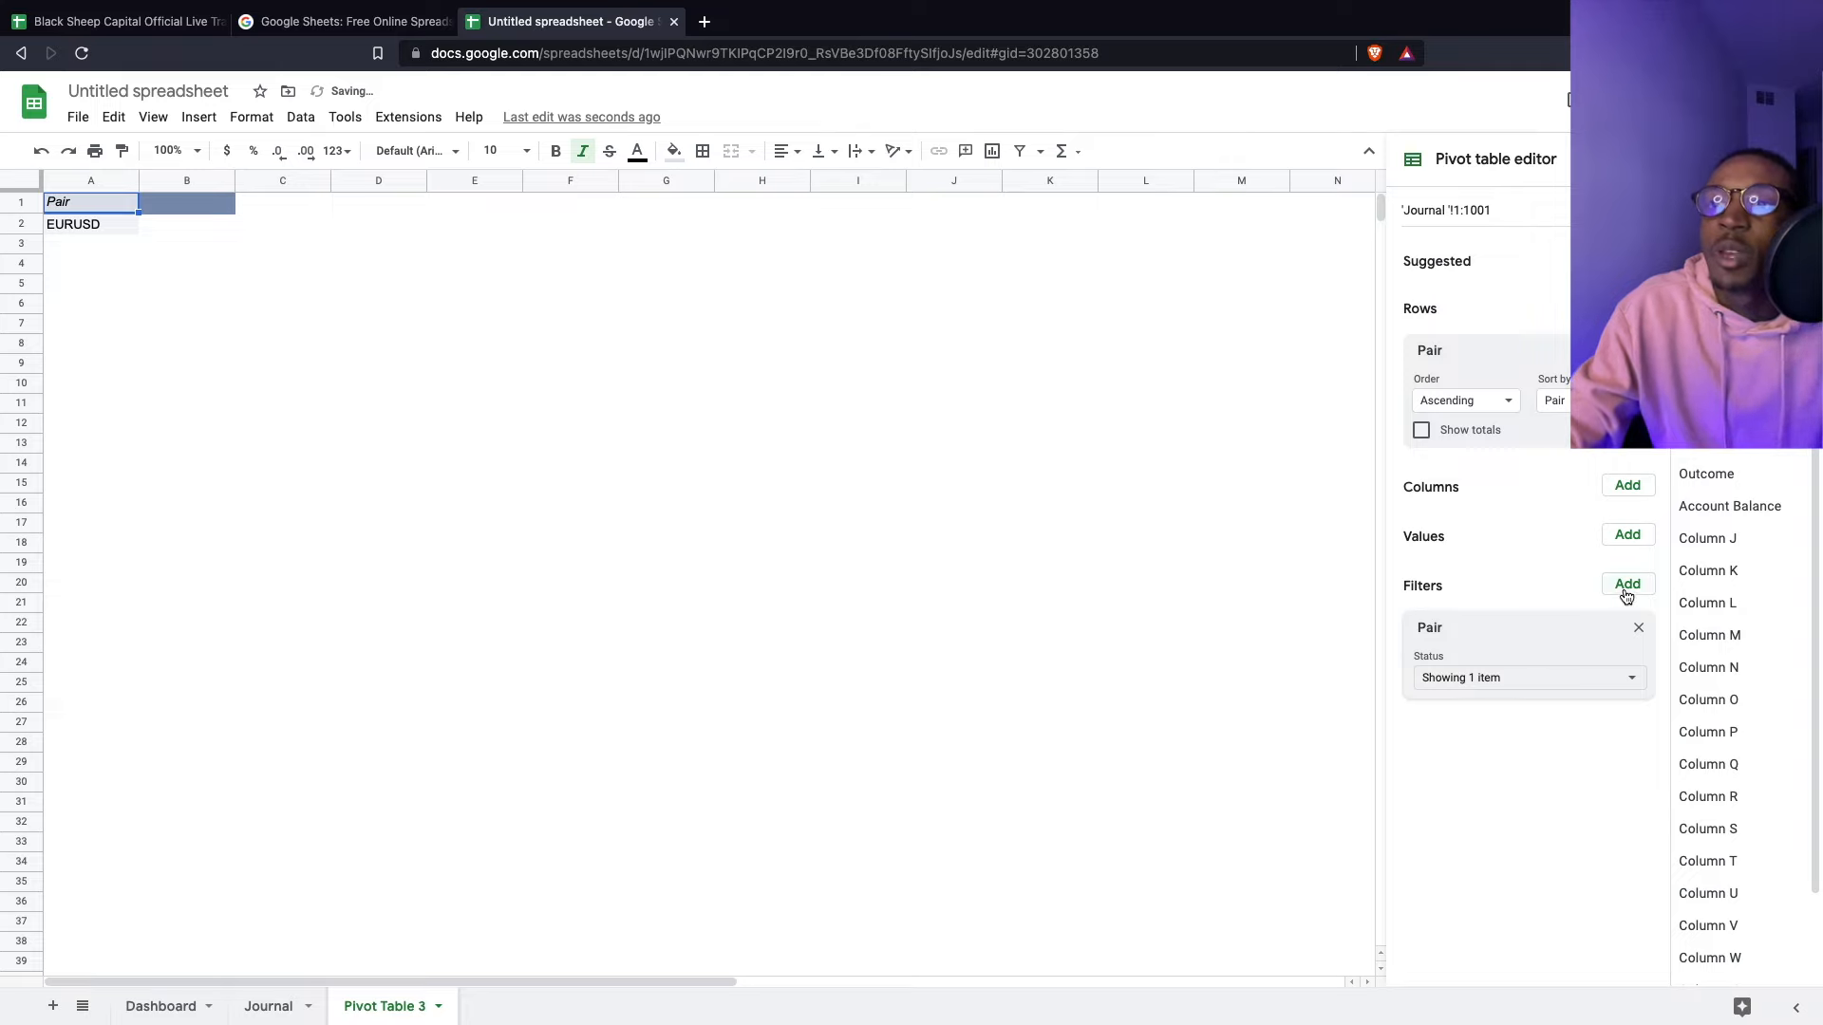
- Add Account Balance as a summed pivot value, dropping the Column K value
{"action": "left_click", "coordinate": [1627, 534]}
{"action": "left_click", "coordinate": [1632, 544]}
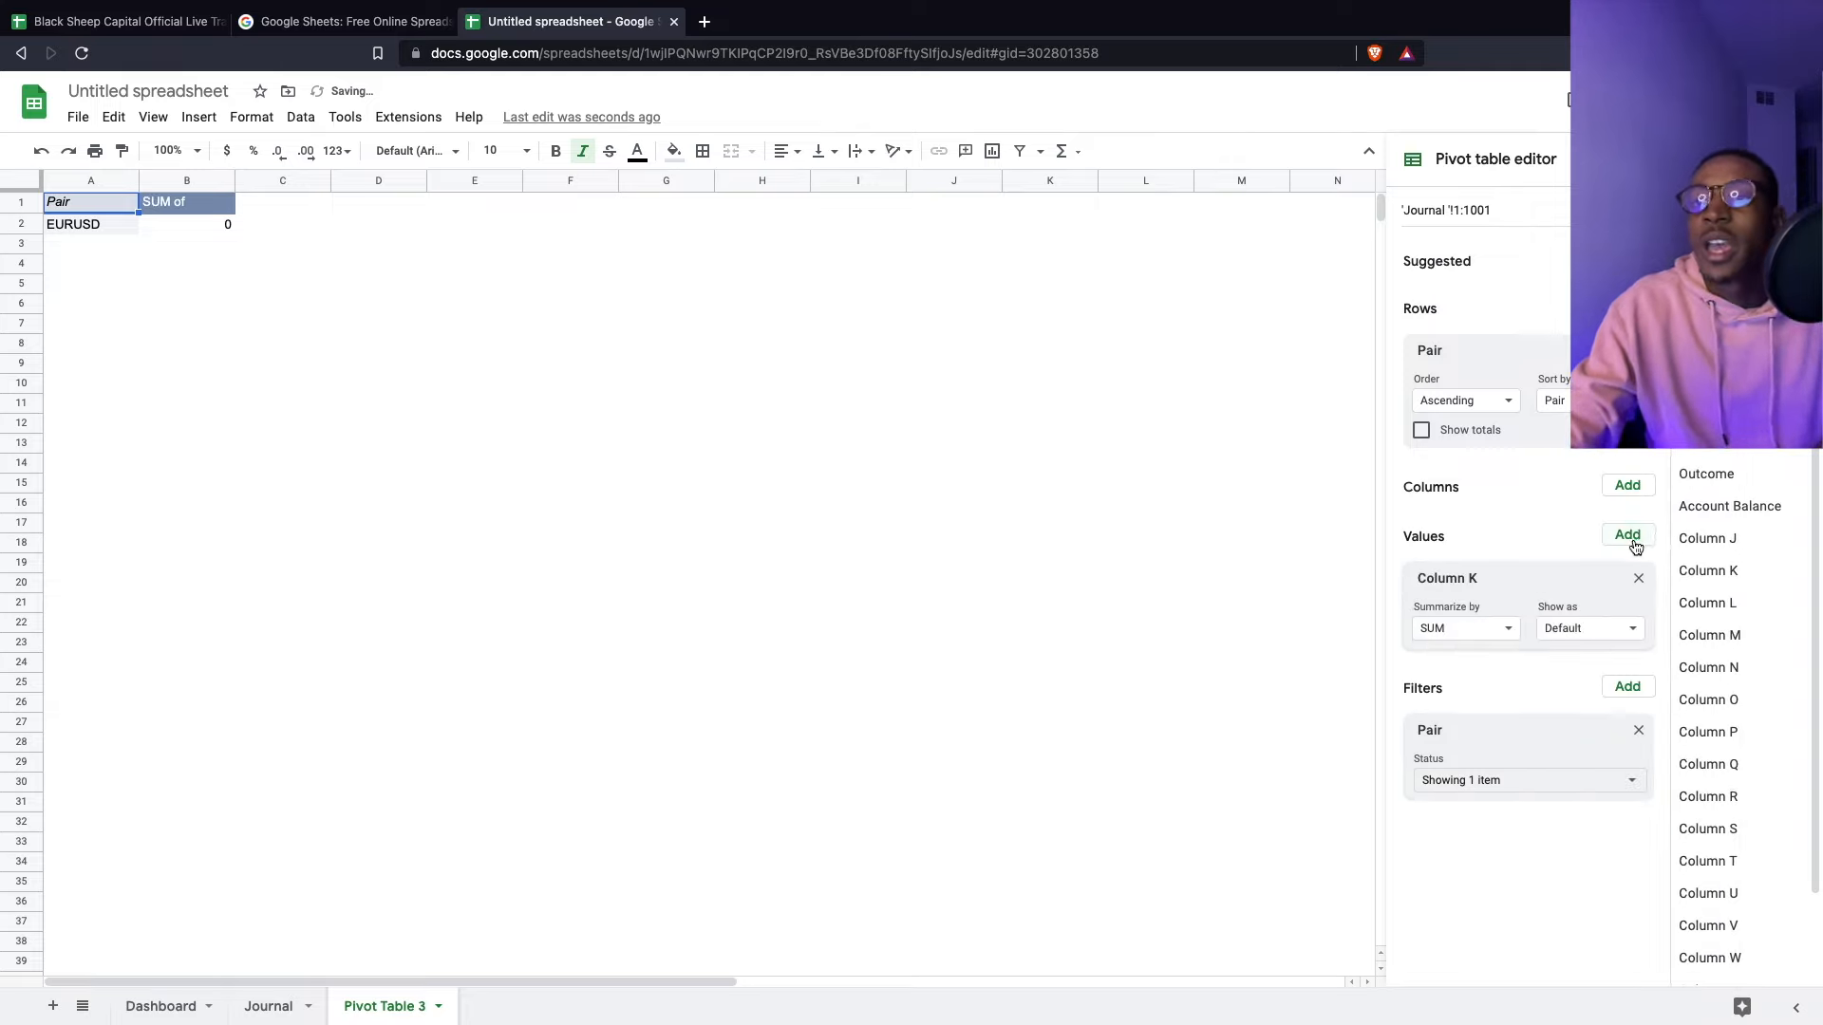
{"action": "left_click", "coordinate": [1550, 636]}
{"action": "left_click_drag", "start_coordinate": [1470, 608], "coordinate": [1632, 539]}
{"action": "left_click", "coordinate": [1632, 536]}
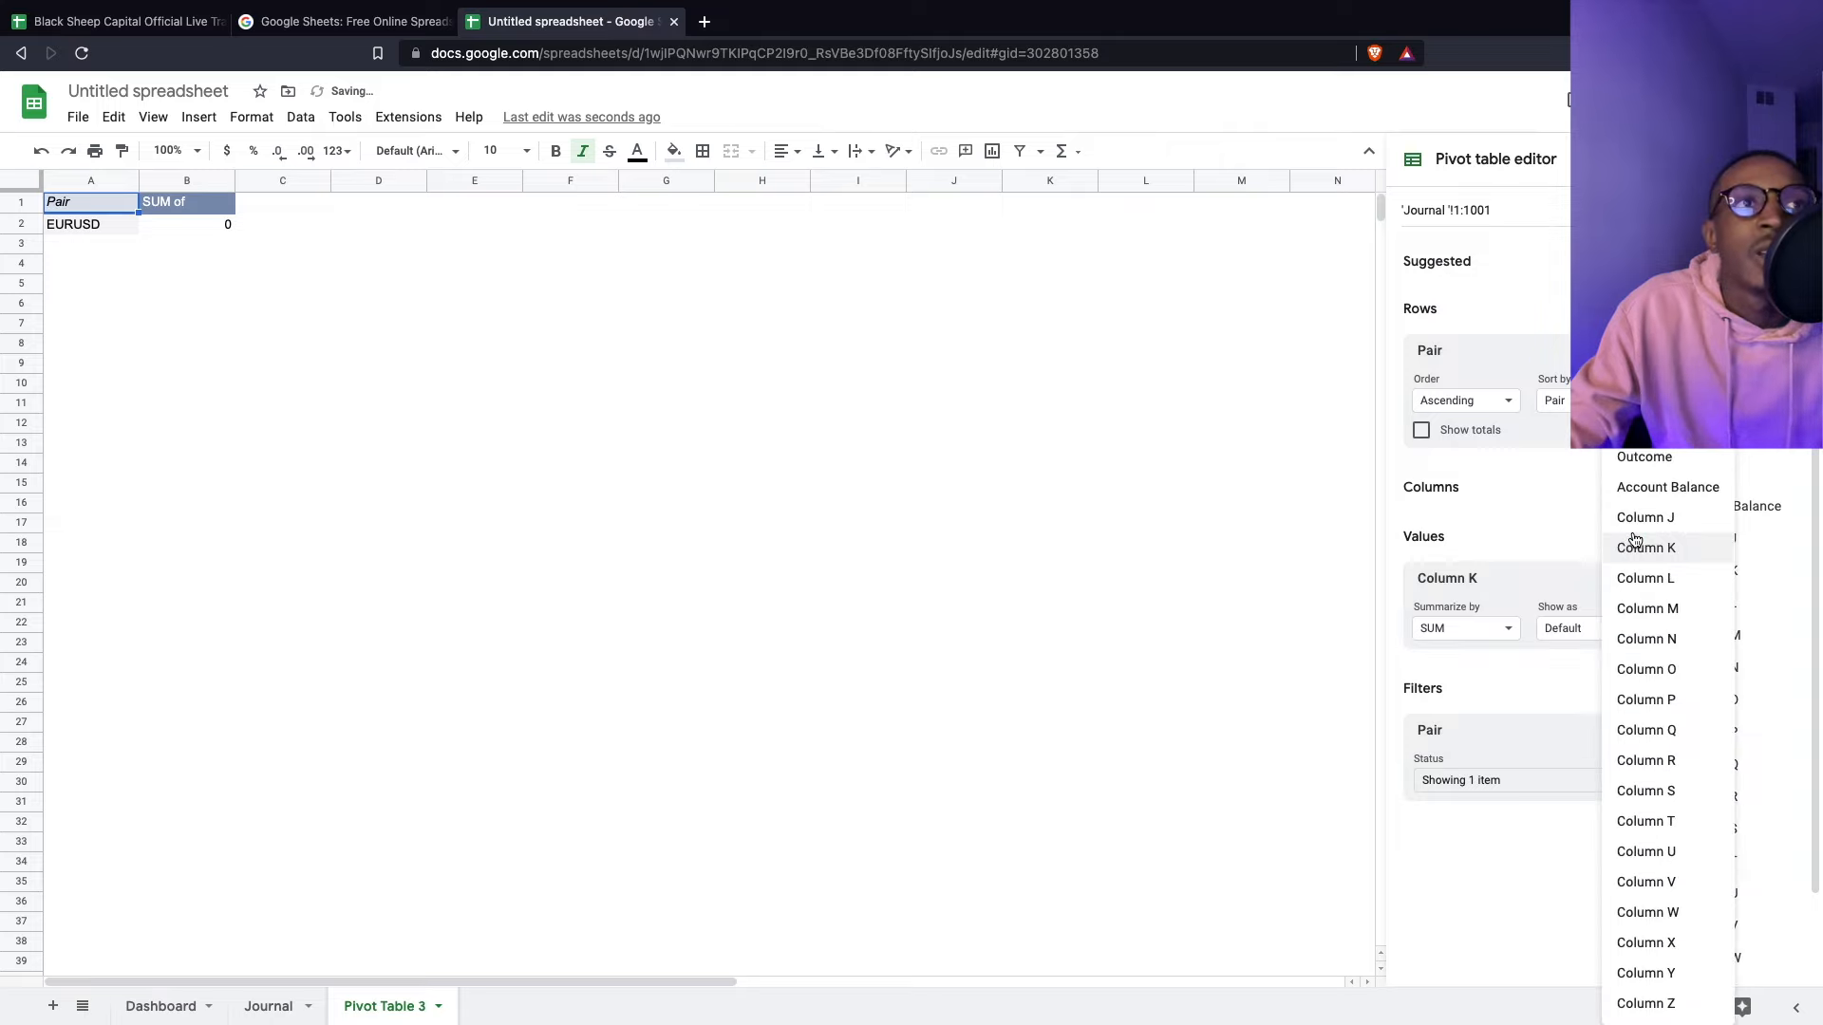
{"action": "left_click", "coordinate": [1629, 486]}
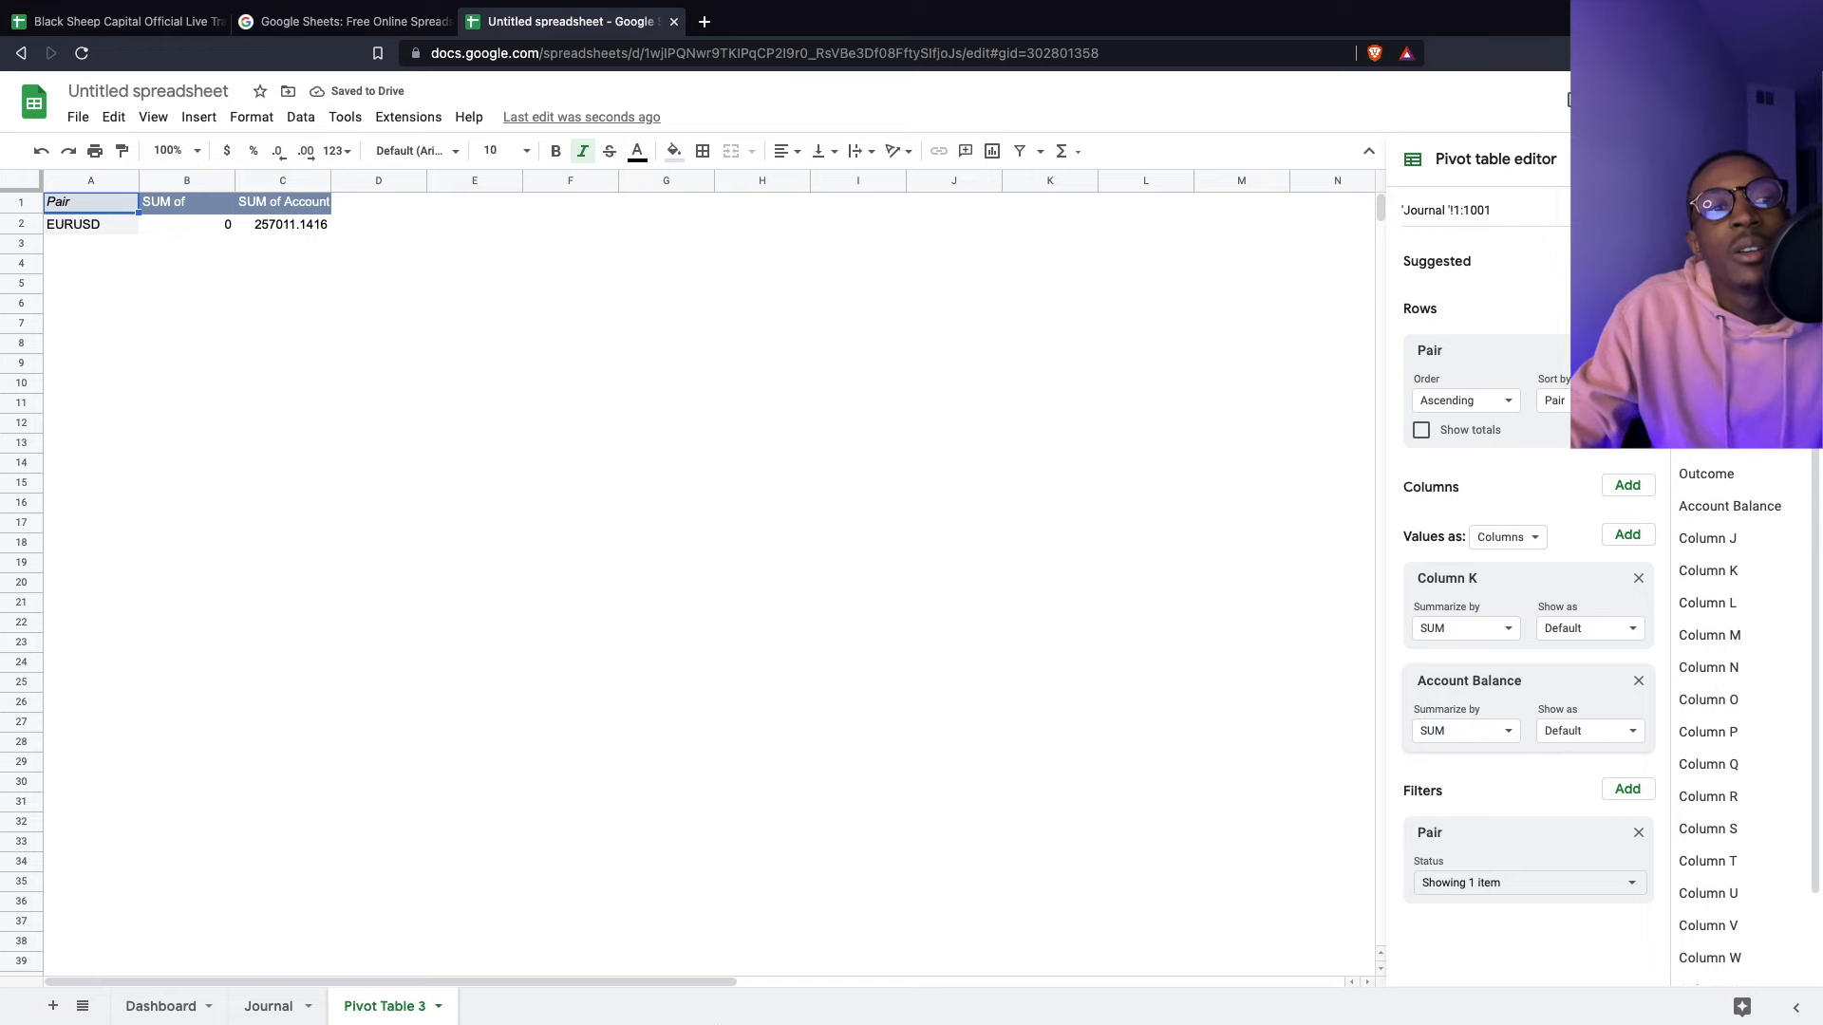
{"action": "left_click", "coordinate": [304, 1008]}
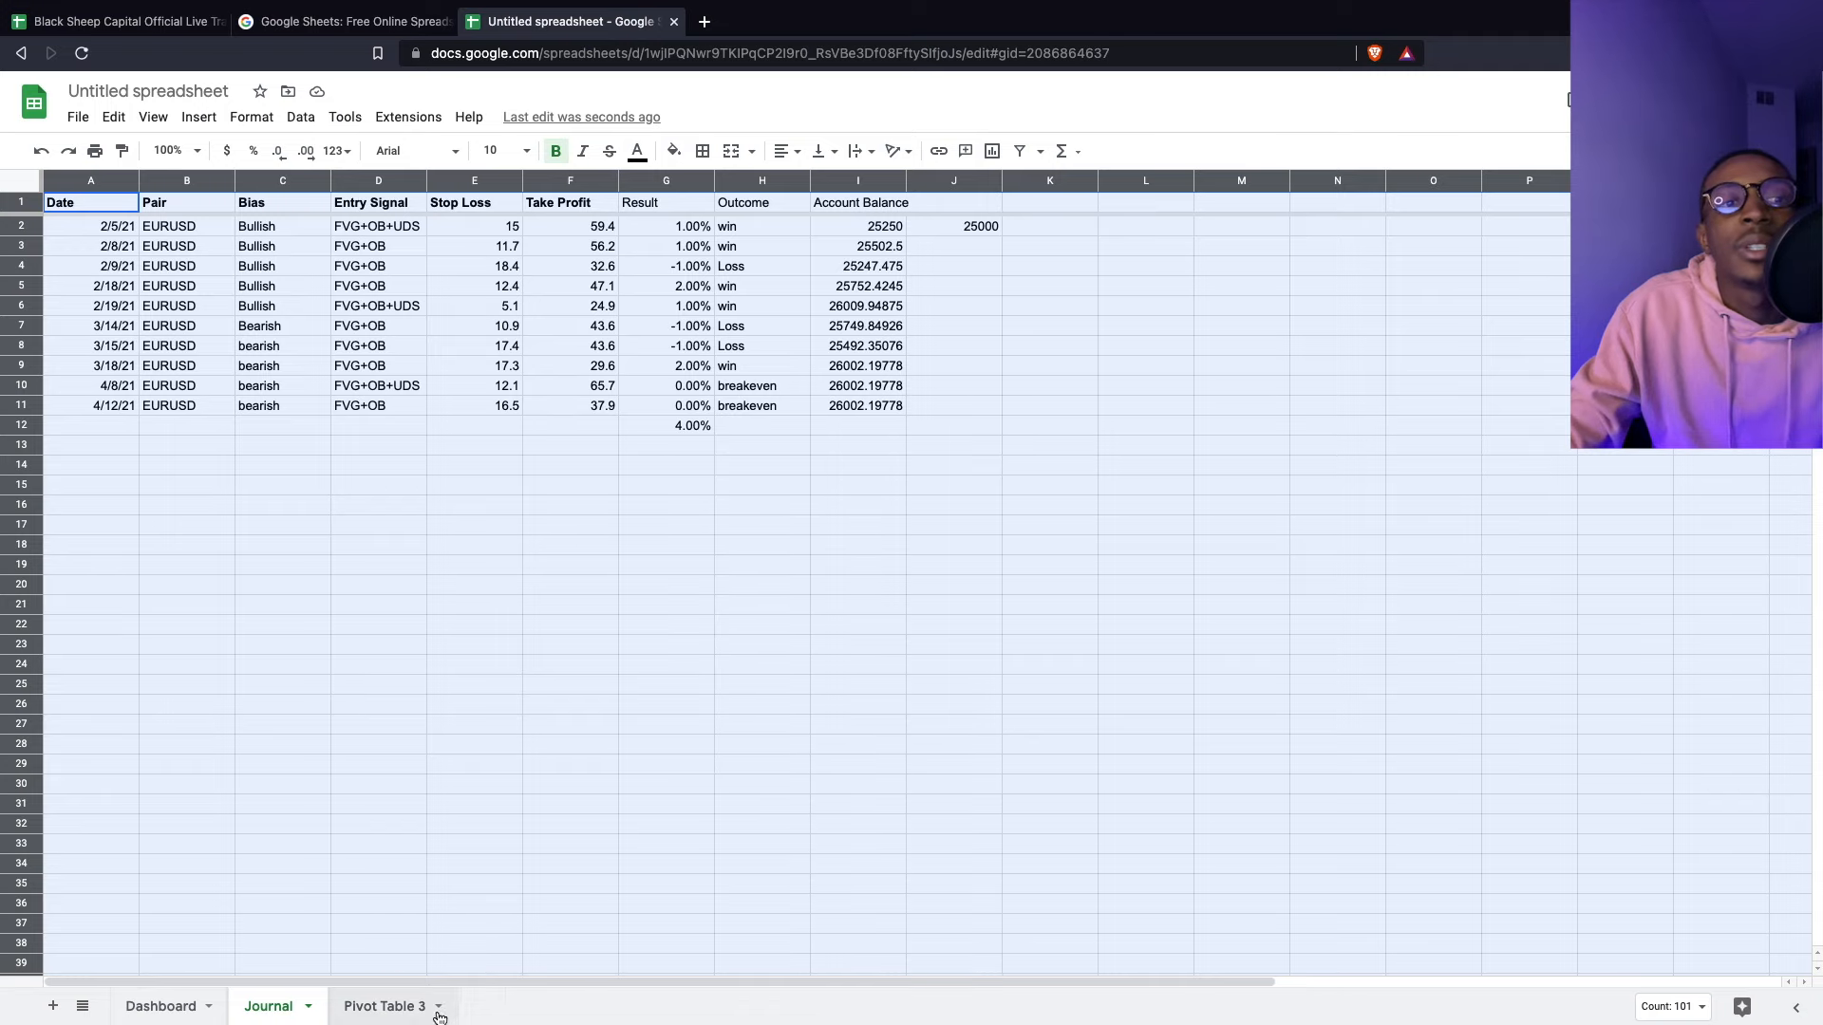
{"action": "left_click", "coordinate": [381, 1009]}
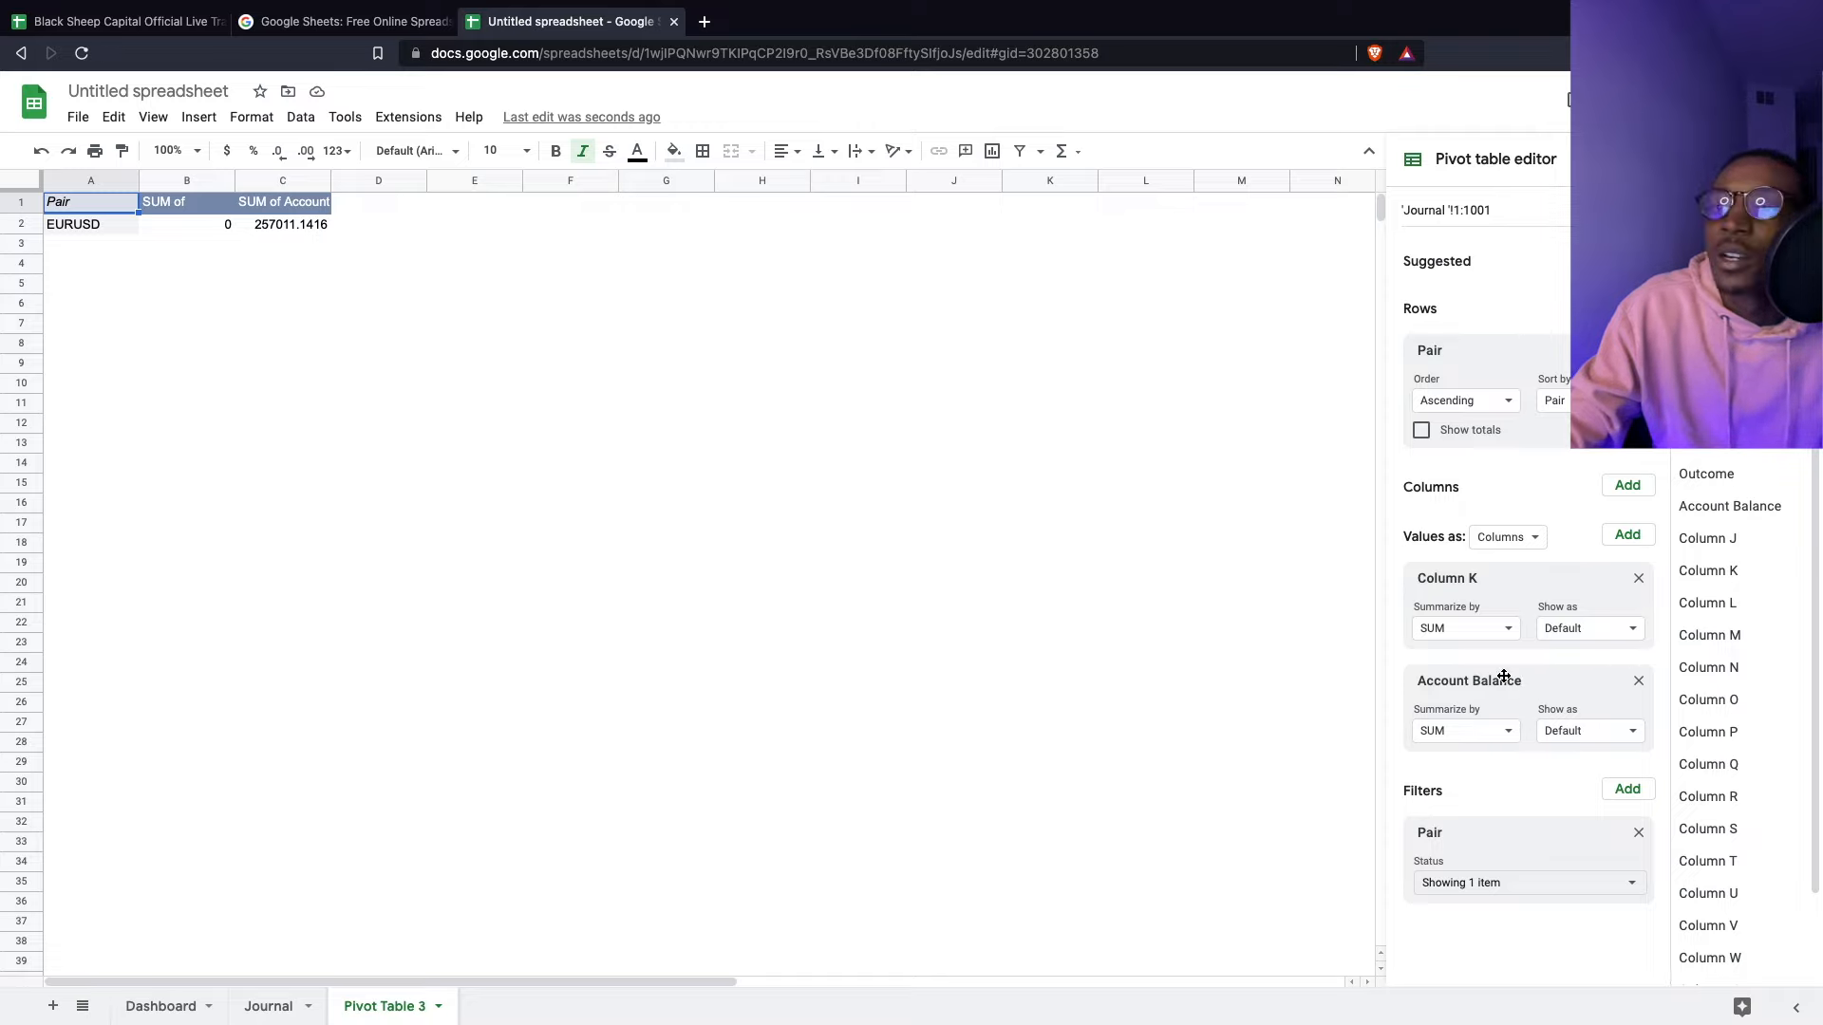
{"action": "left_click", "coordinate": [1638, 578]}
- Try MAX, MIN and AVERAGE summaries on Account Balance, leaving AVERAGE
{"action": "left_click", "coordinate": [1434, 630]}
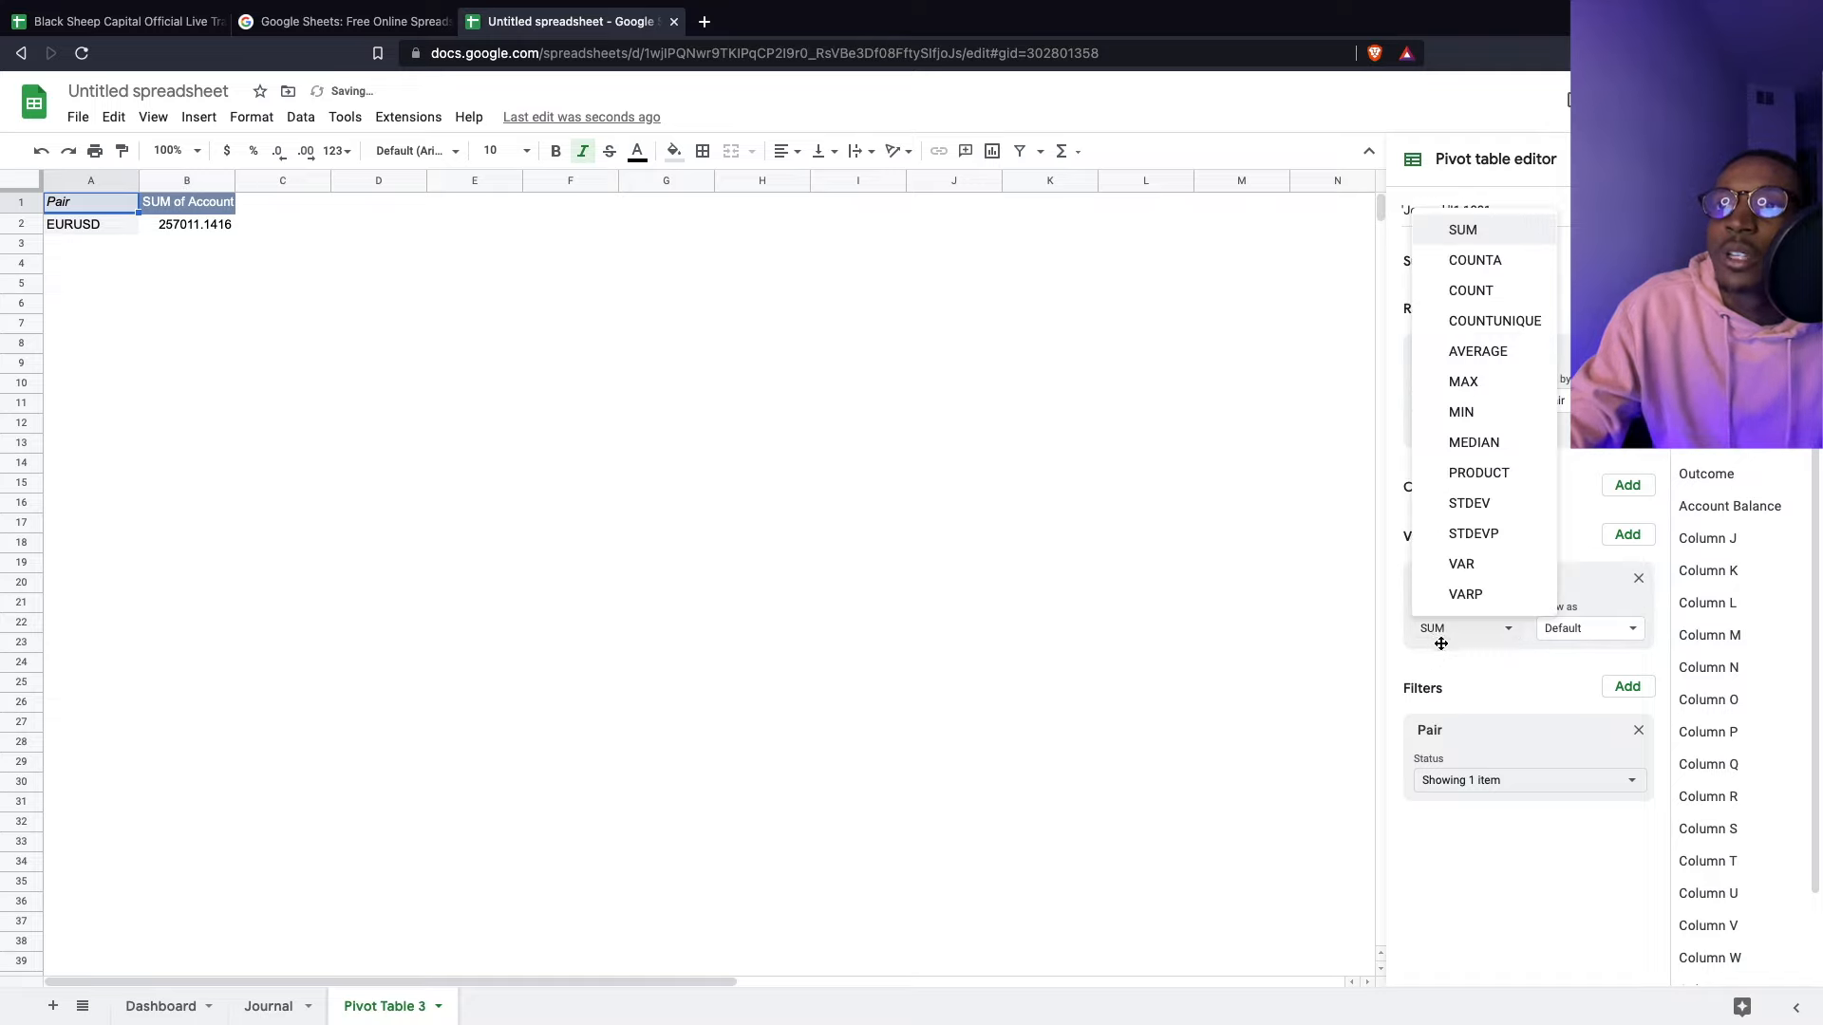
{"action": "left_click", "coordinate": [1478, 383]}
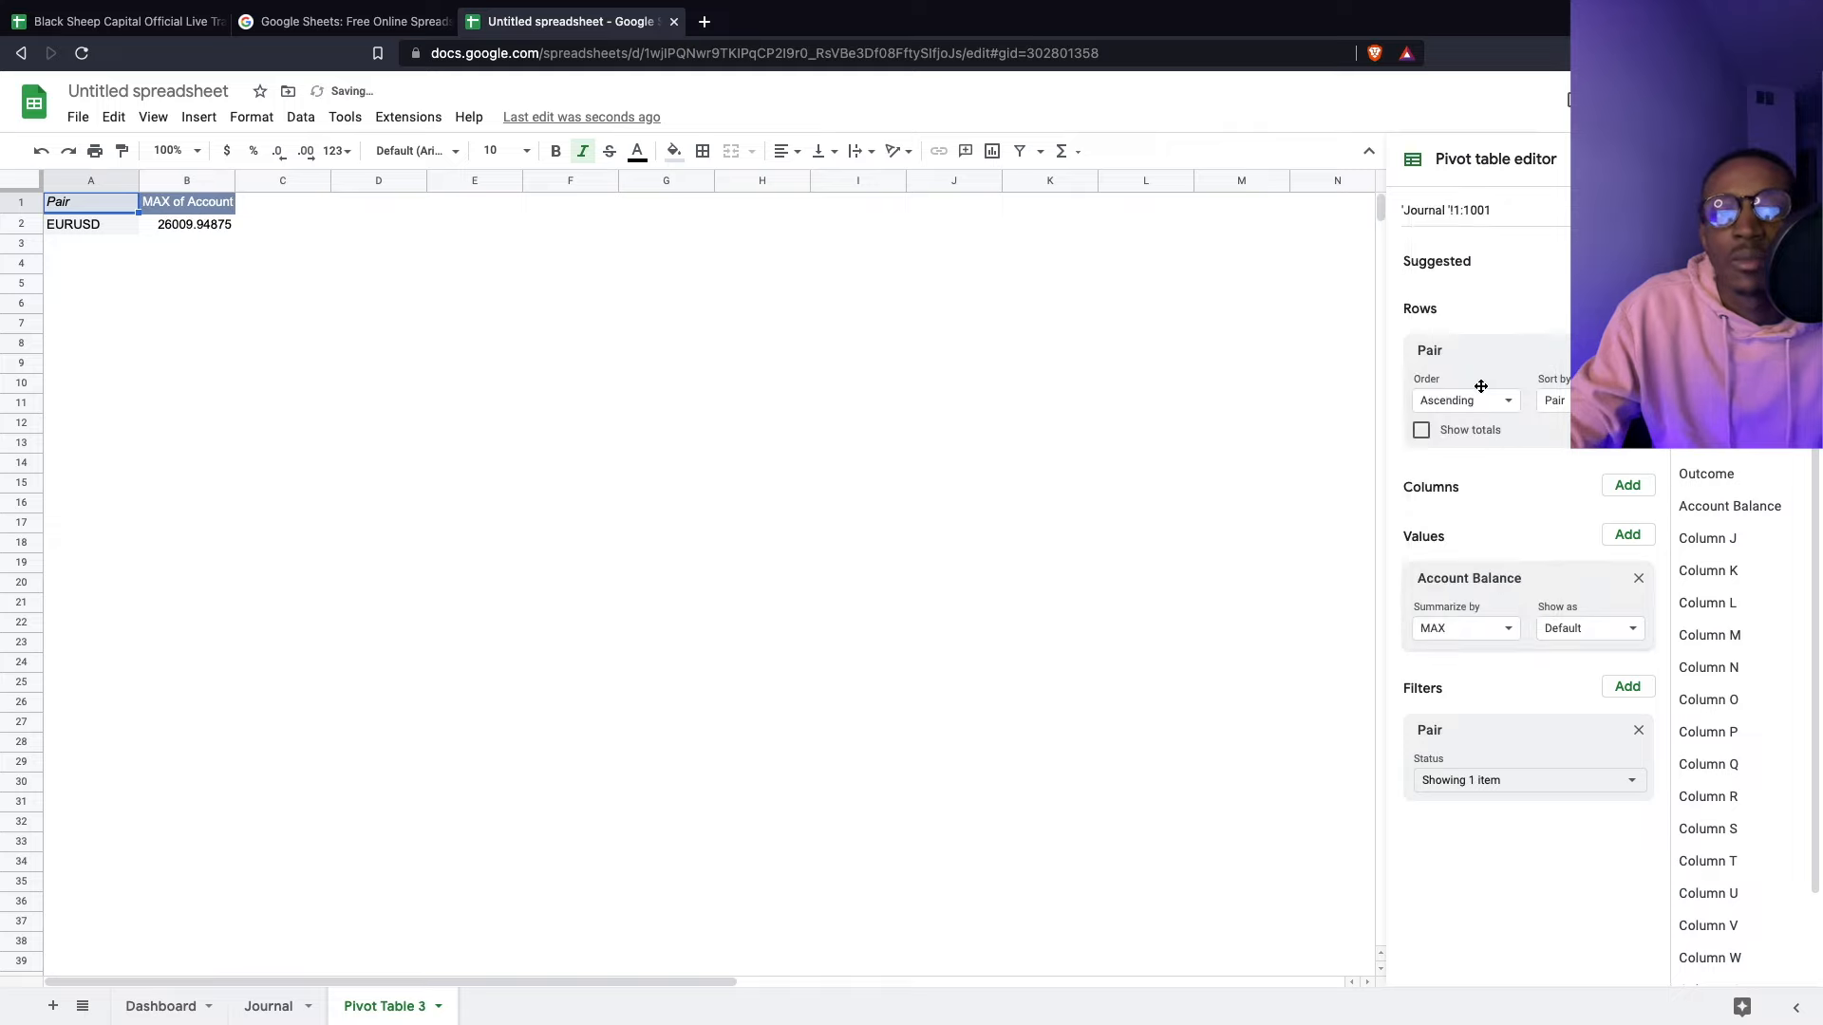
{"action": "left_click", "coordinate": [1440, 632]}
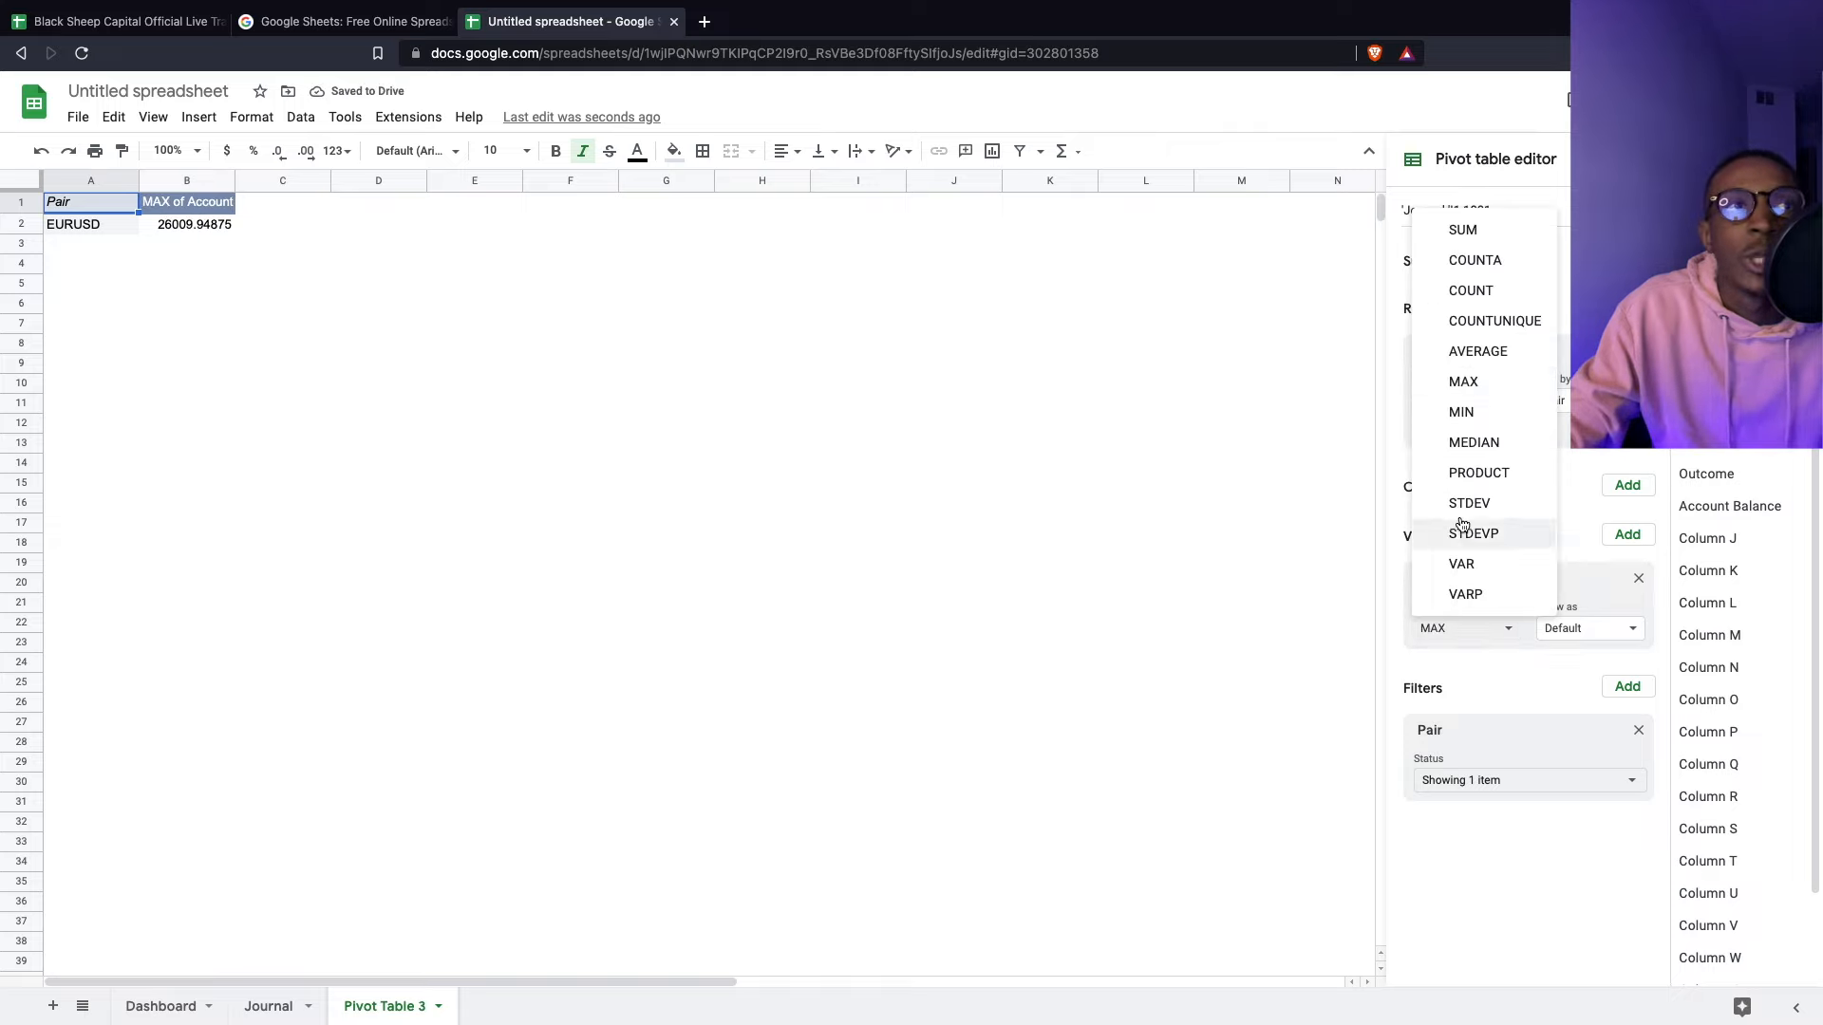
{"action": "left_click", "coordinate": [1480, 419]}
{"action": "left_click", "coordinate": [1472, 628]}
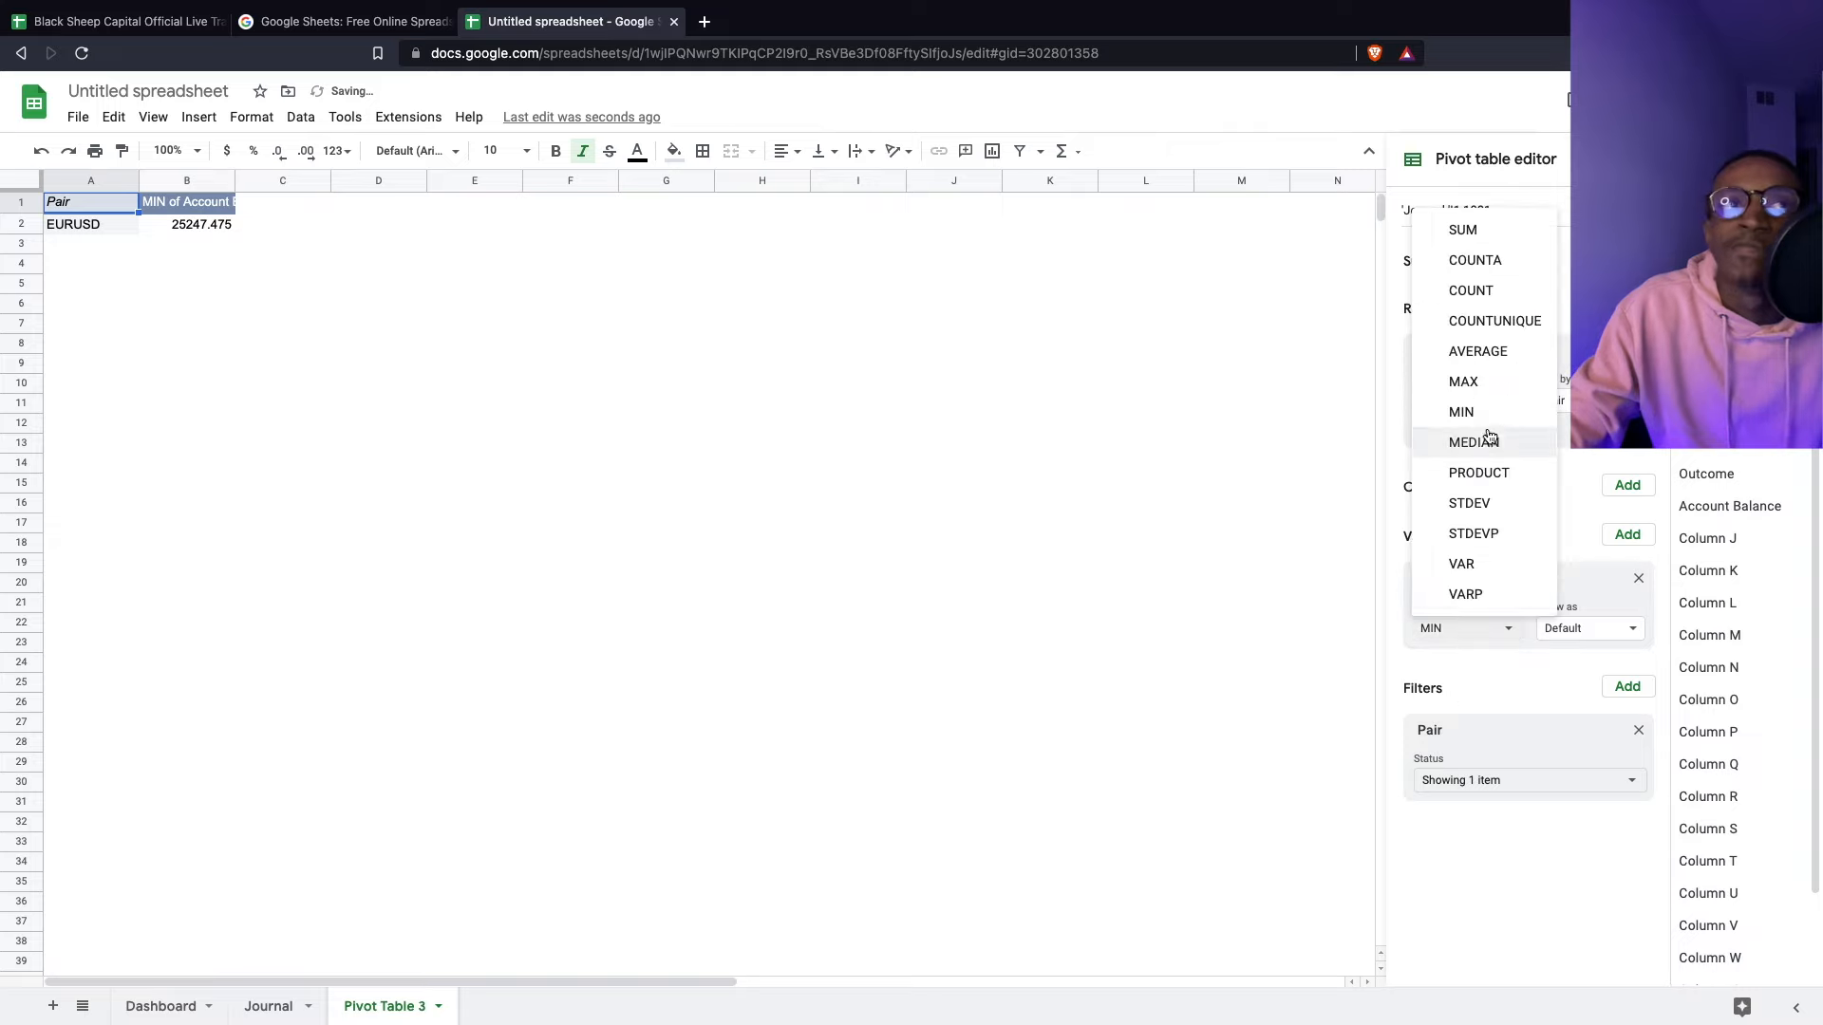
{"action": "left_click", "coordinate": [1506, 369]}
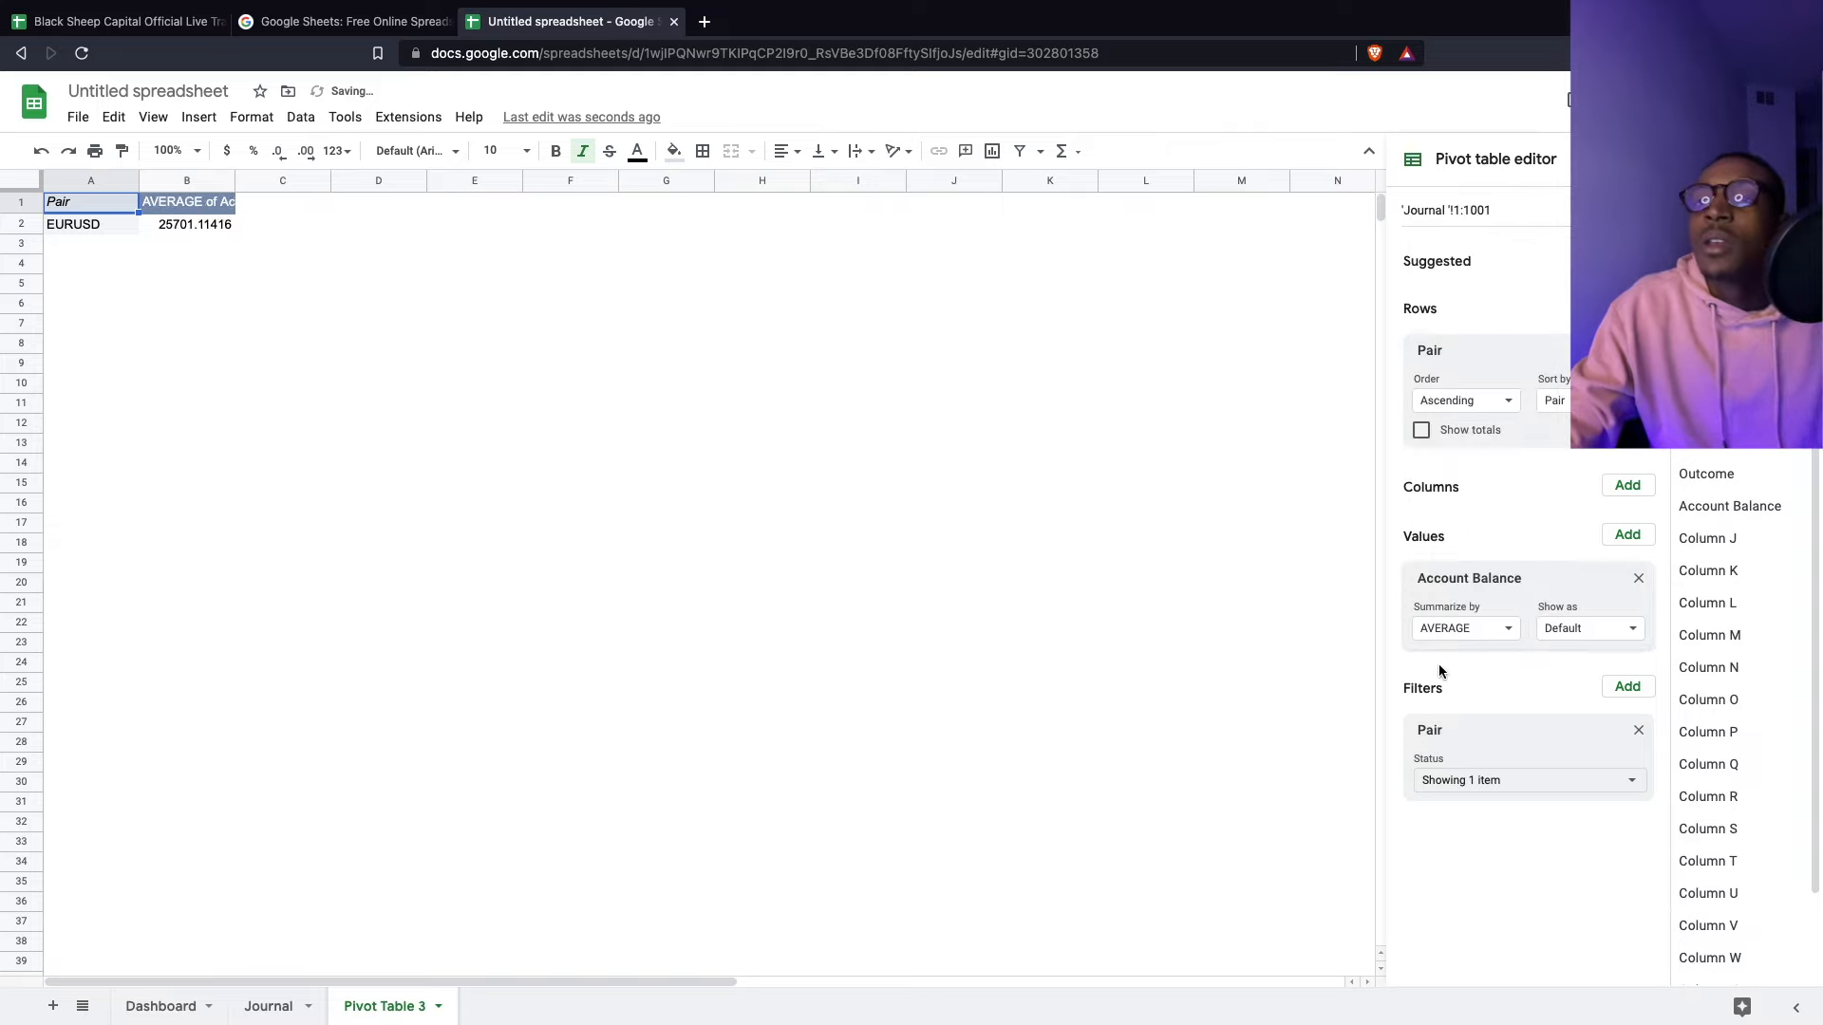
{"action": "left_click", "coordinate": [1458, 627]}
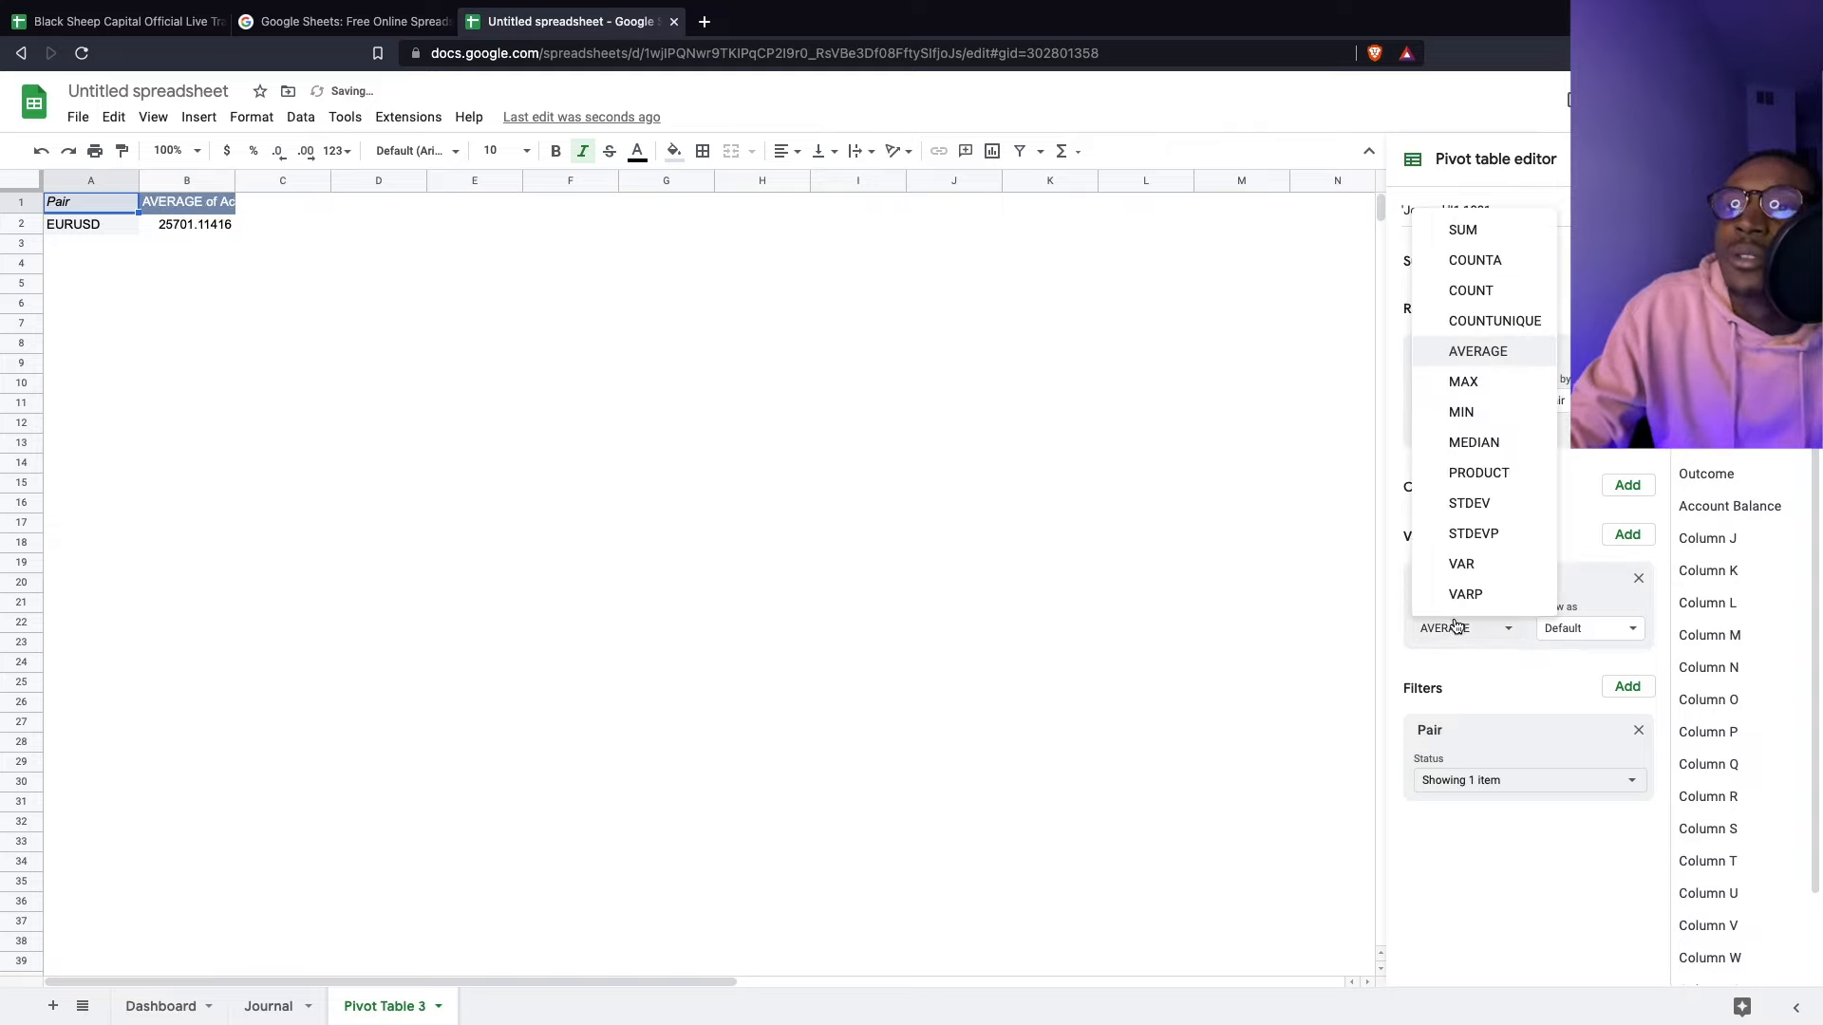
{"action": "left_click", "coordinate": [1545, 680]}
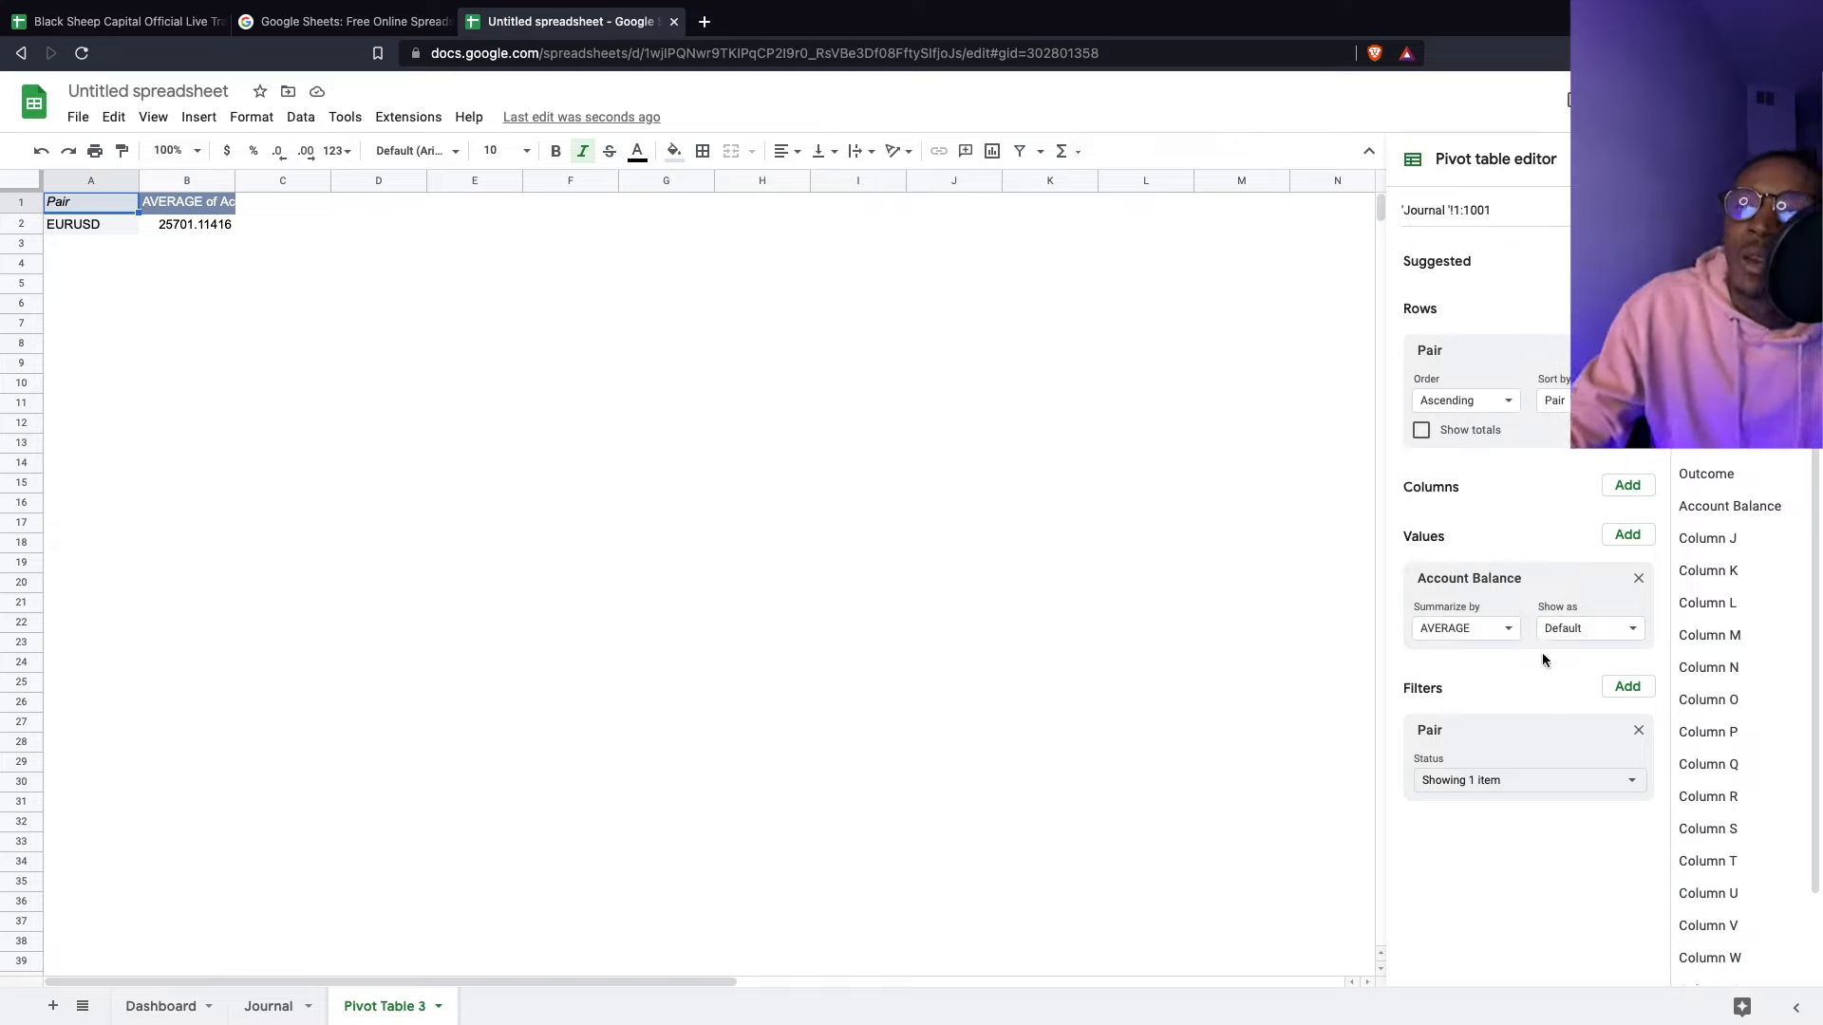
- Replace the Account Balance value with Result, removing the leftover Column K value
{"action": "left_click", "coordinate": [1639, 581]}
{"action": "left_click", "coordinate": [1619, 536]}
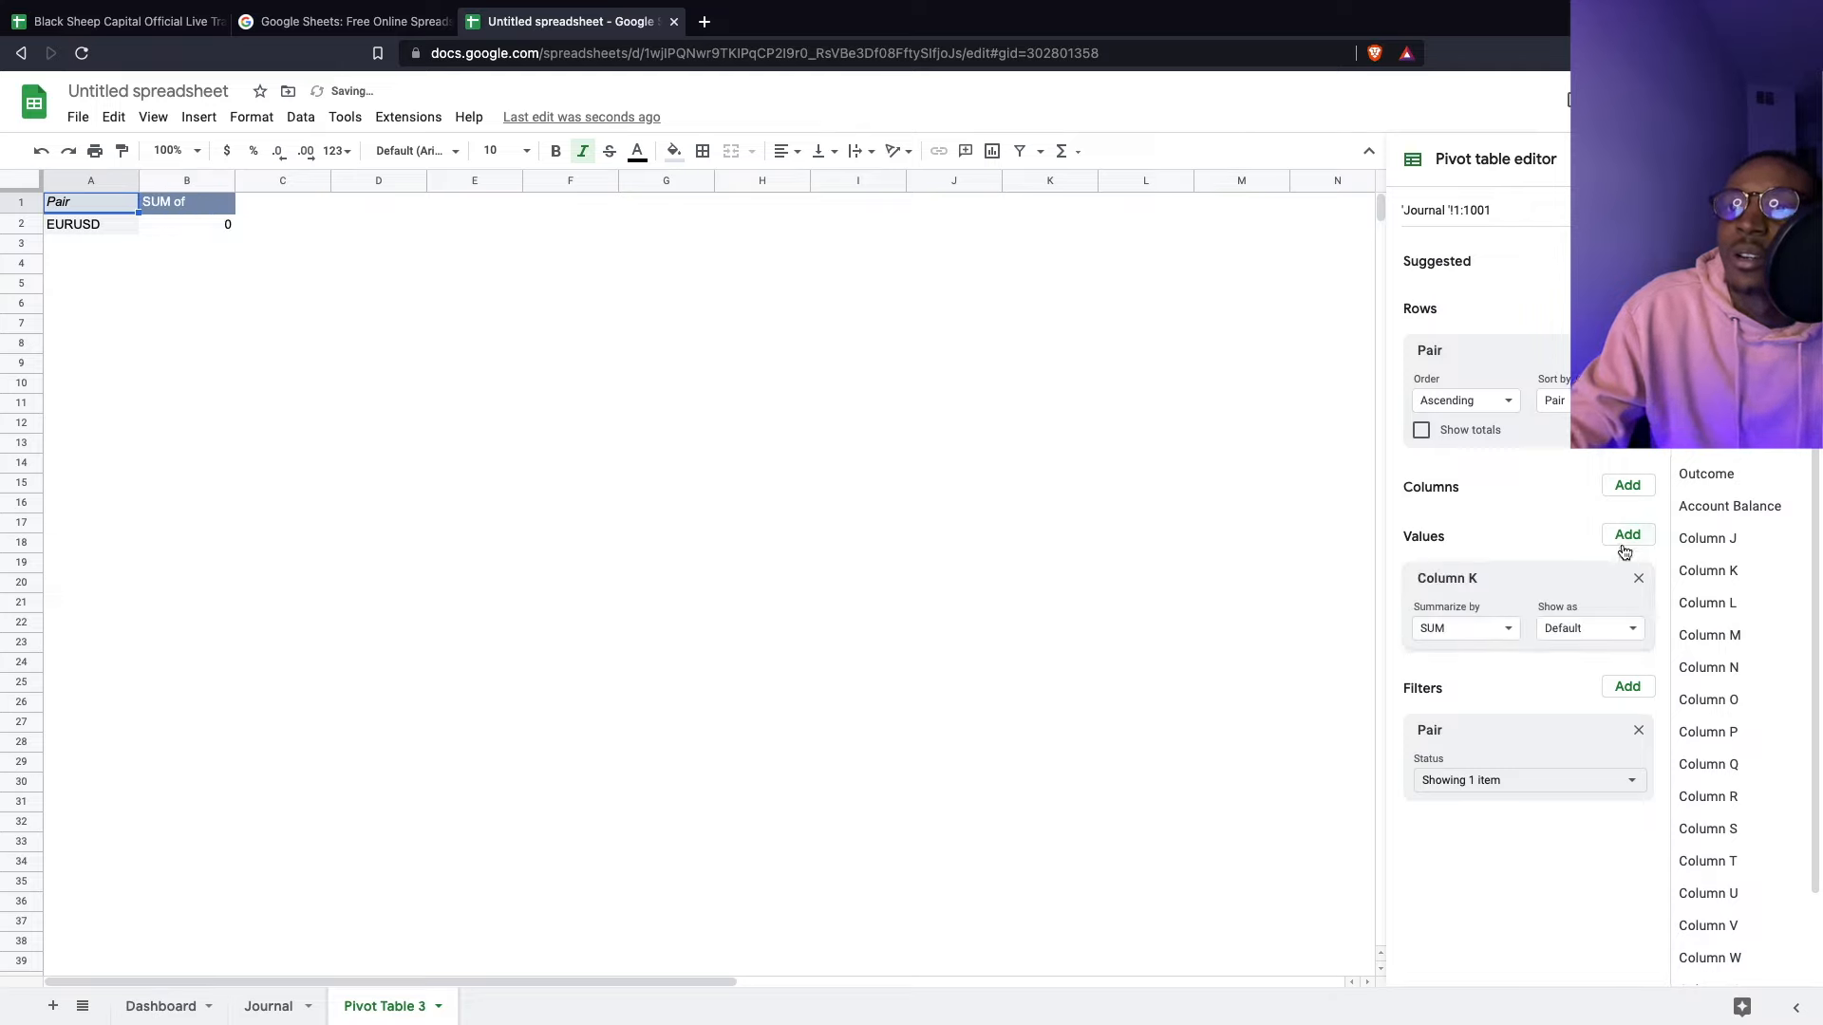
{"action": "left_click", "coordinate": [1637, 579]}
{"action": "left_click", "coordinate": [1627, 536]}
{"action": "left_click", "coordinate": [1629, 542]}
{"action": "left_click", "coordinate": [1627, 537]}
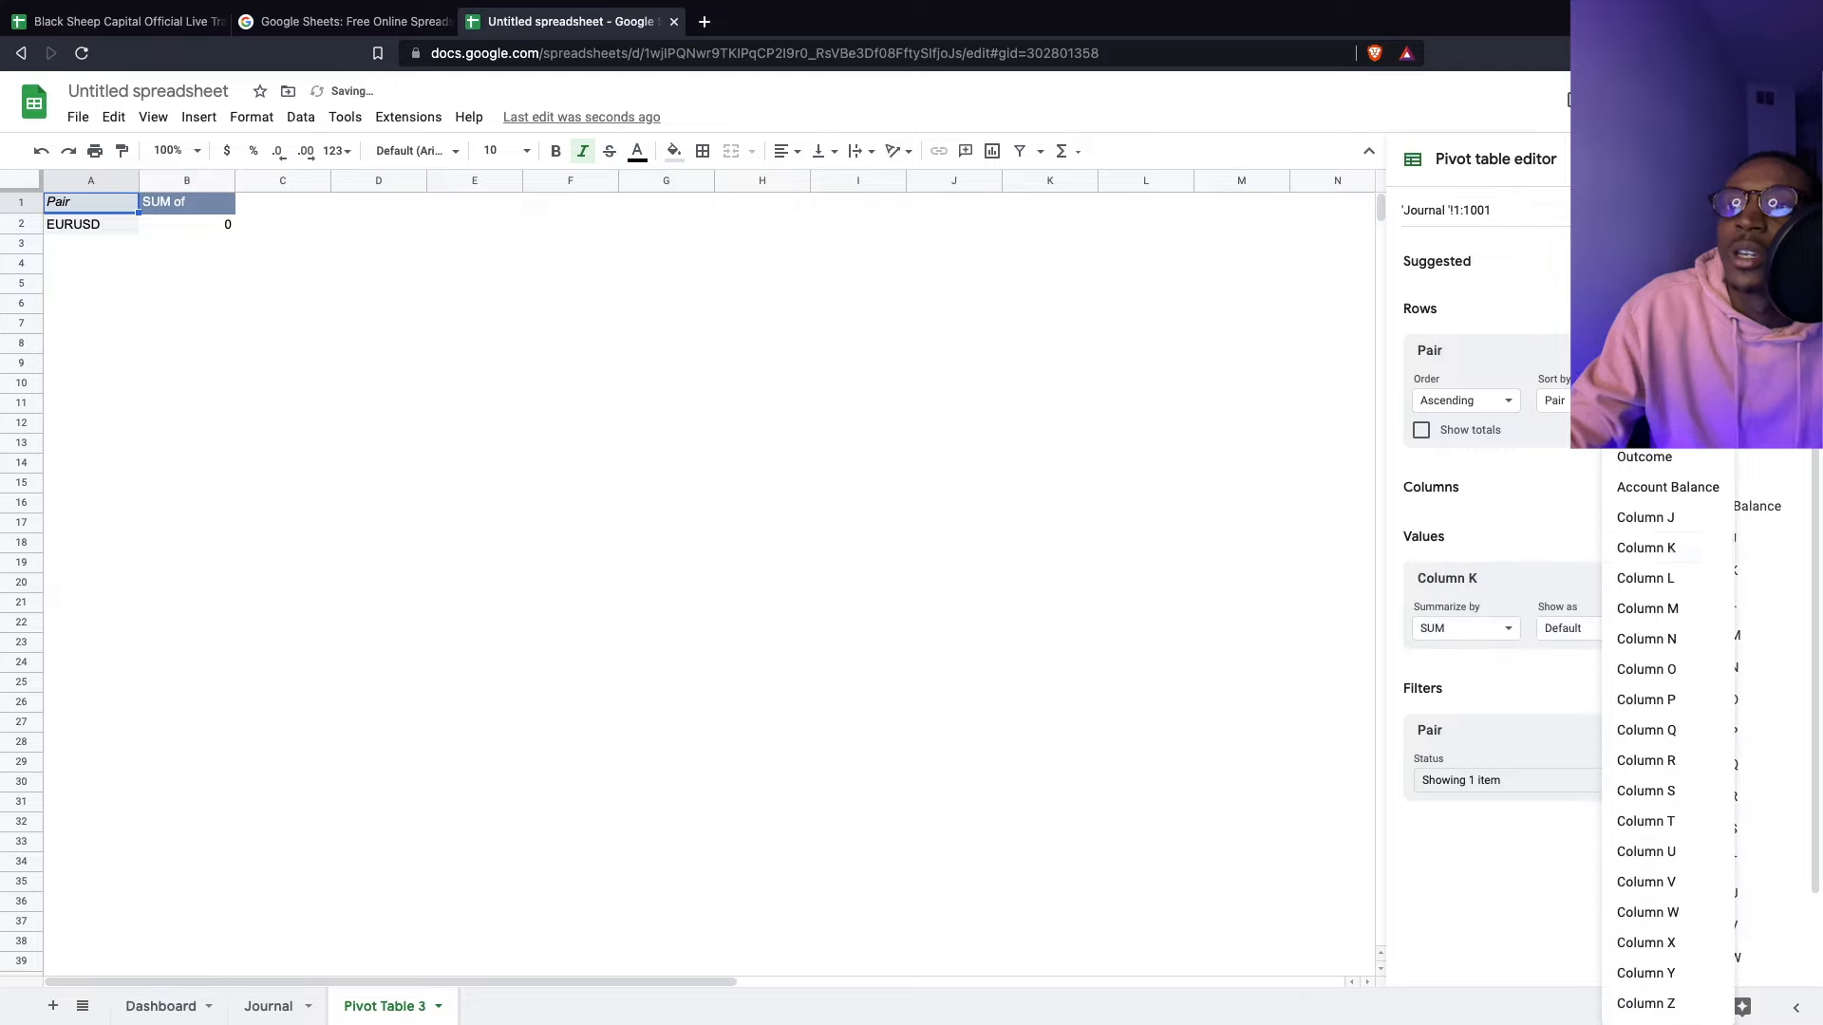
{"action": "left_click", "coordinate": [1643, 426]}
{"action": "left_click", "coordinate": [1638, 579]}
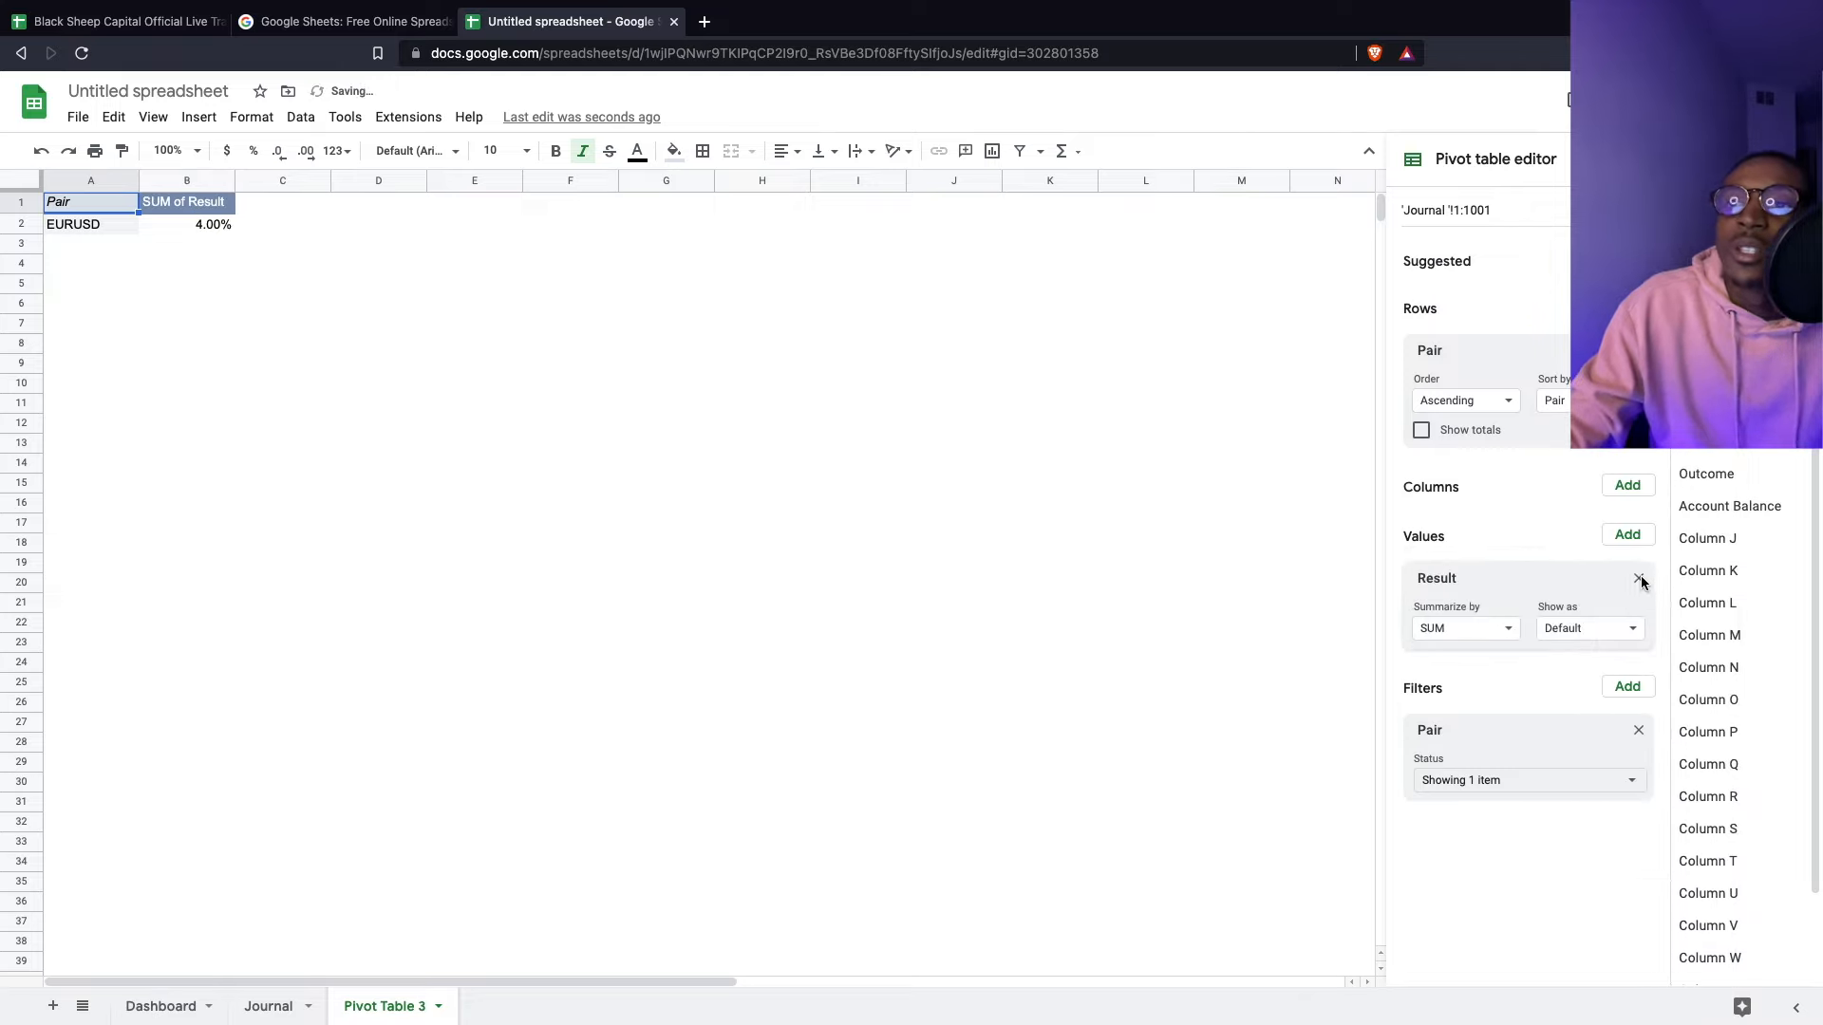
- Keep Result summarized by SUM and select pivot cells A1:B2
{"action": "left_click", "coordinate": [1457, 630]}
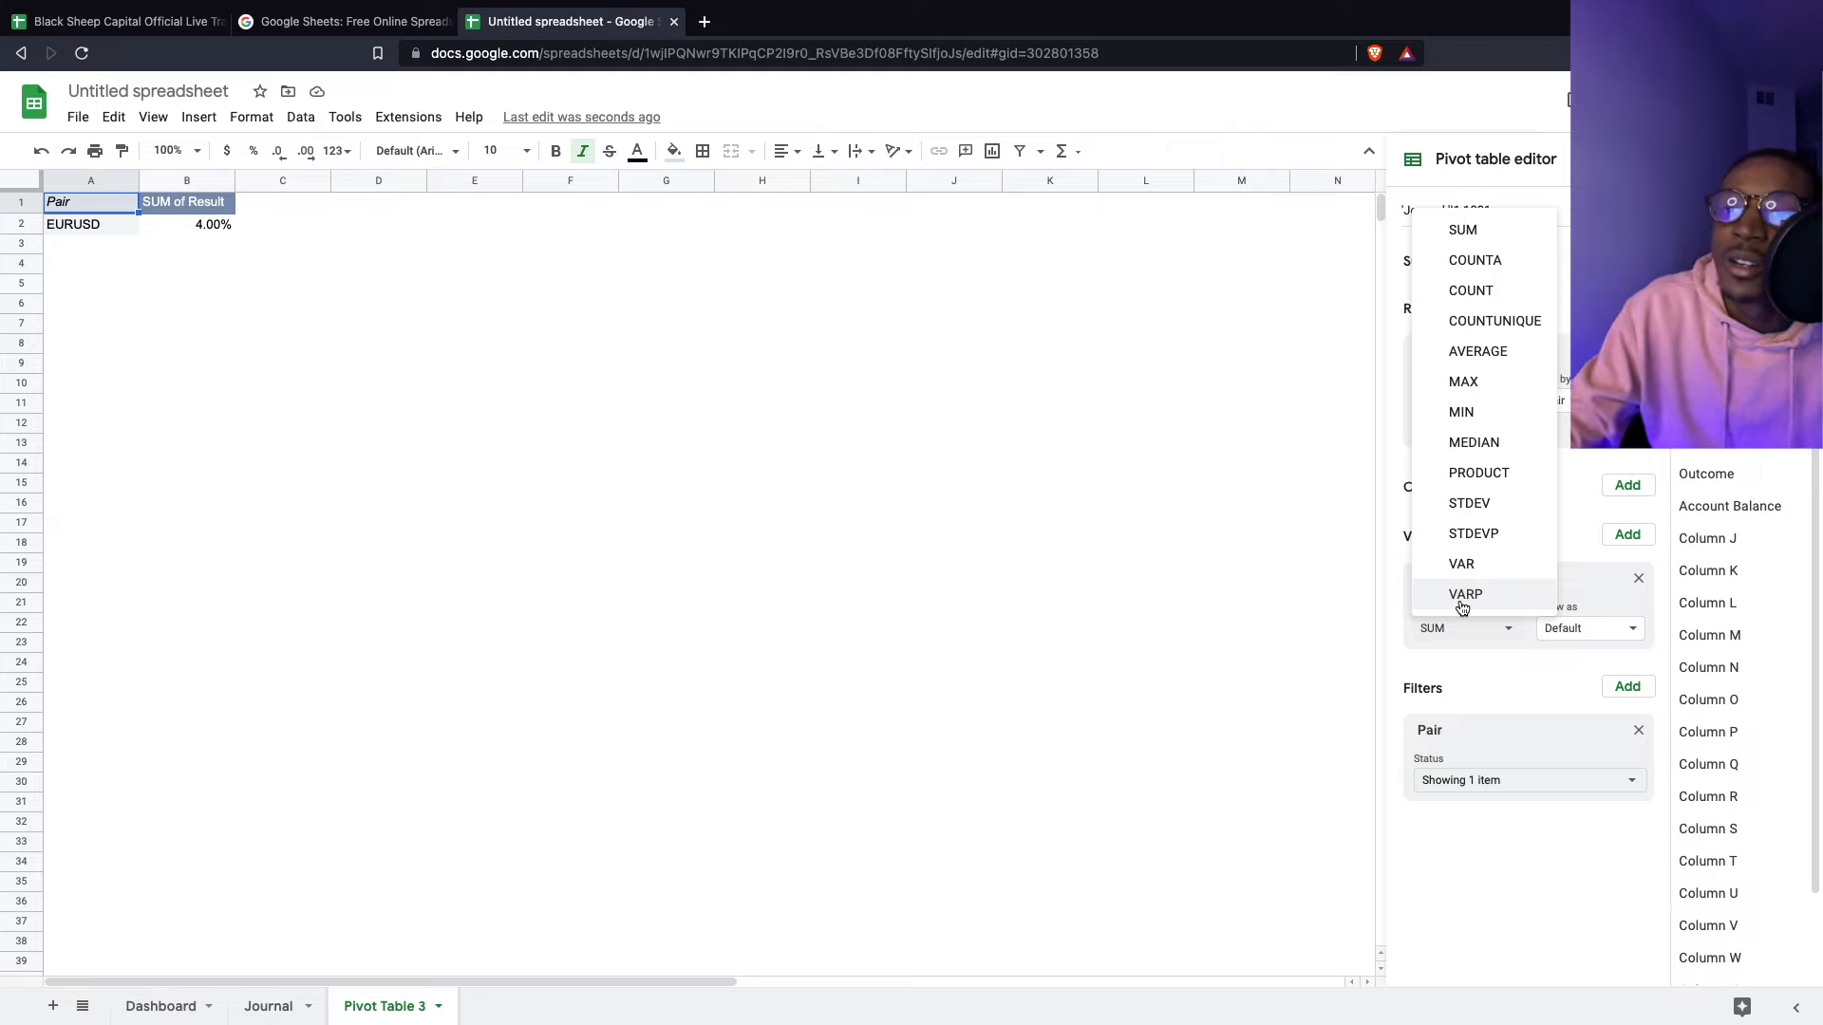
{"action": "left_click", "coordinate": [1458, 828]}
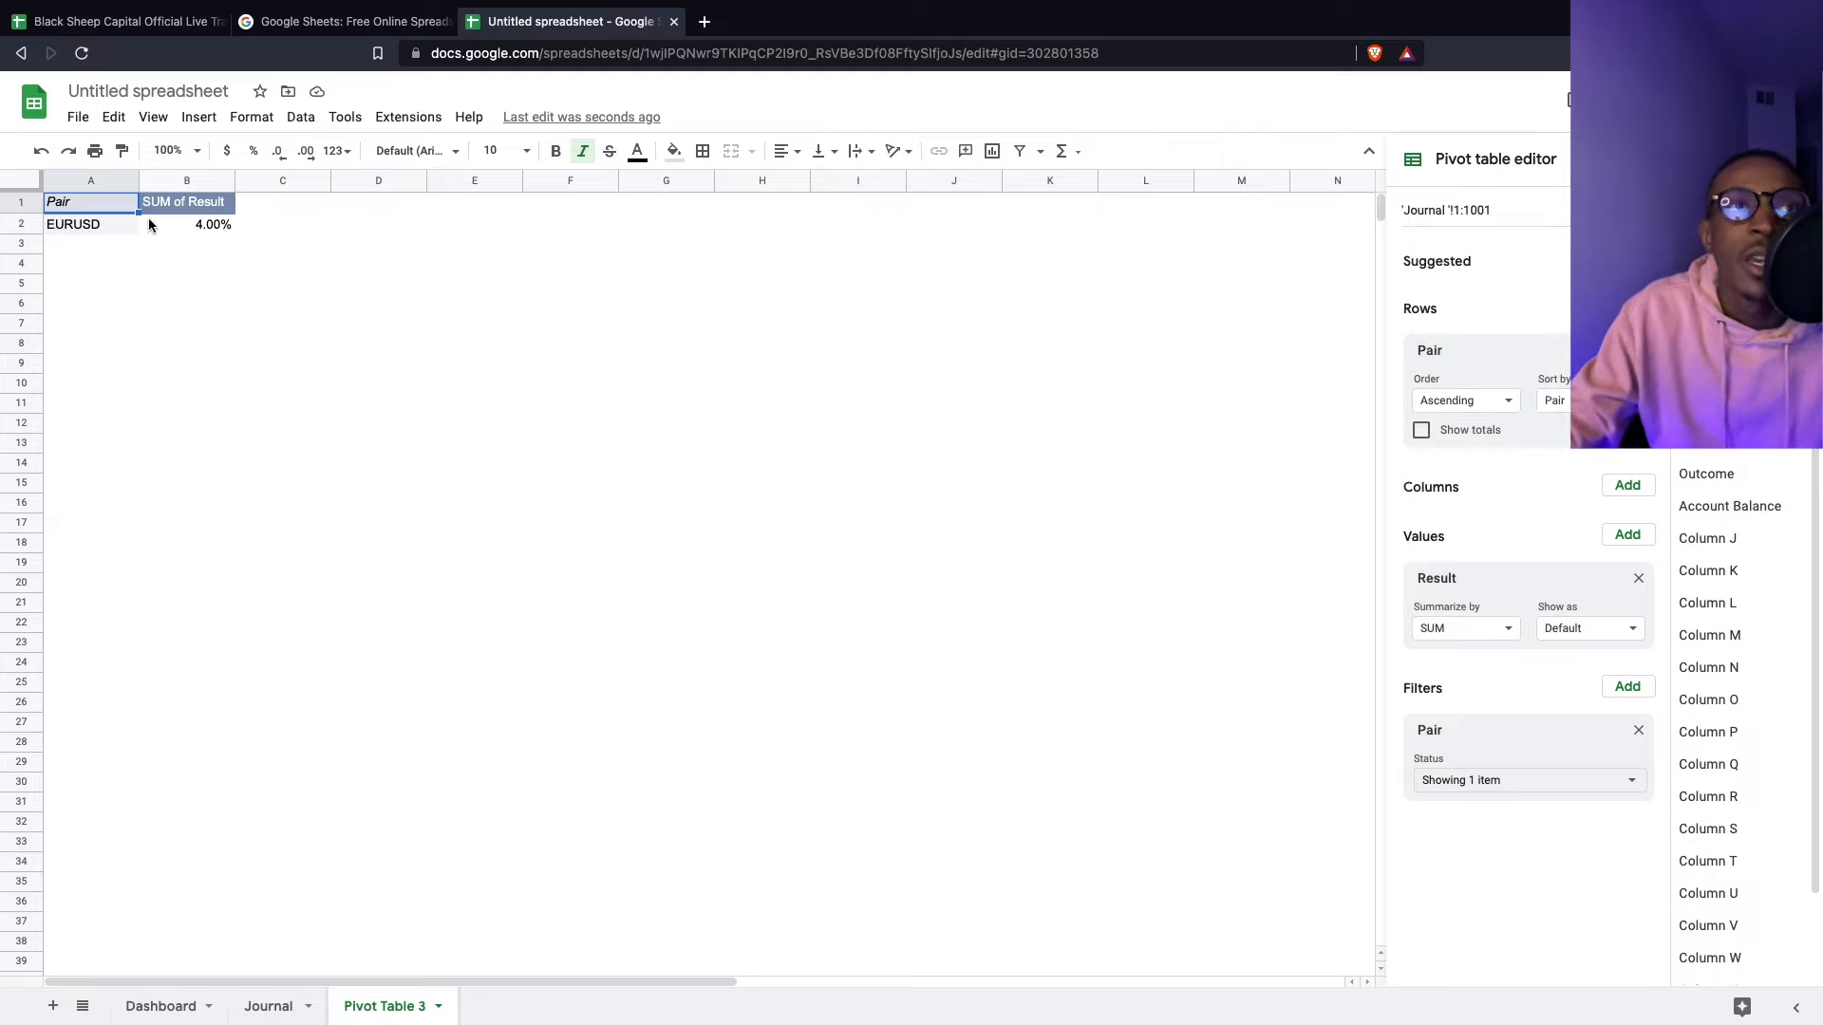
{"action": "left_click_drag", "start_coordinate": [102, 200], "coordinate": [210, 225]}
{"action": "left_click", "coordinate": [198, 116]}
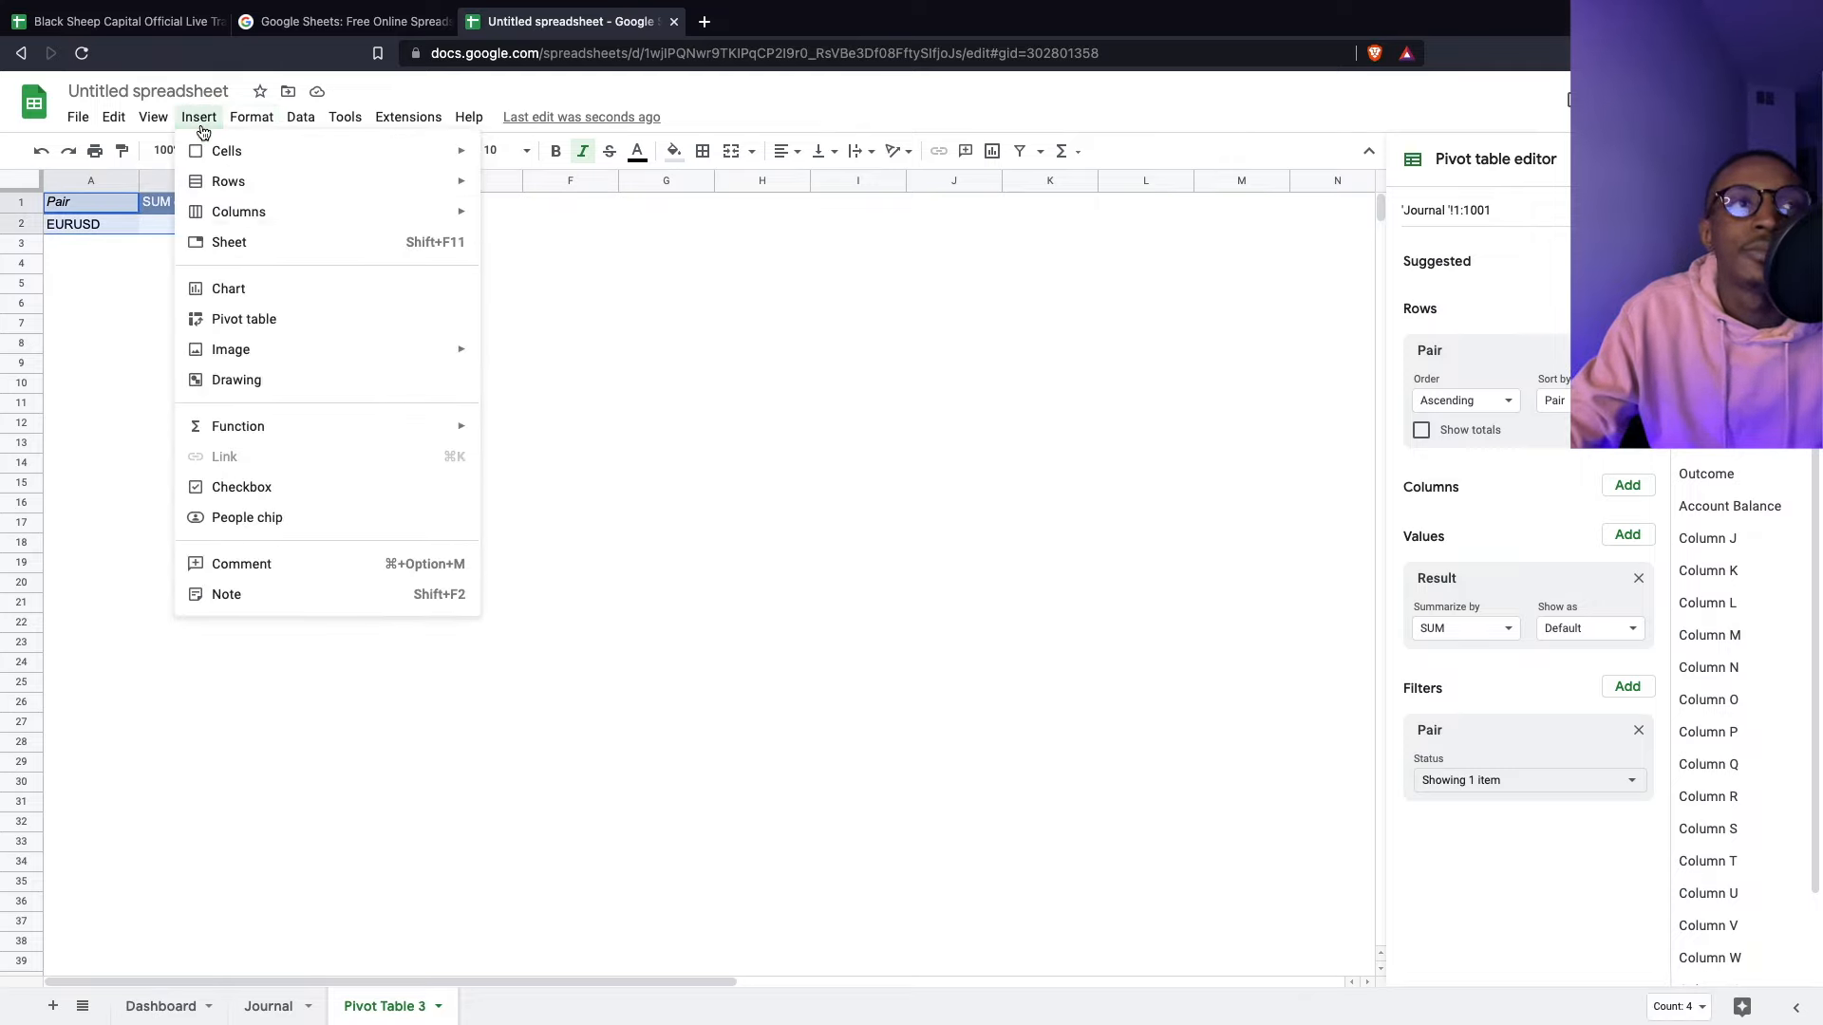
- Insert a SUM of Result vs. Pair column chart from A1:B2, then return to Journal
{"action": "left_click", "coordinate": [226, 285]}
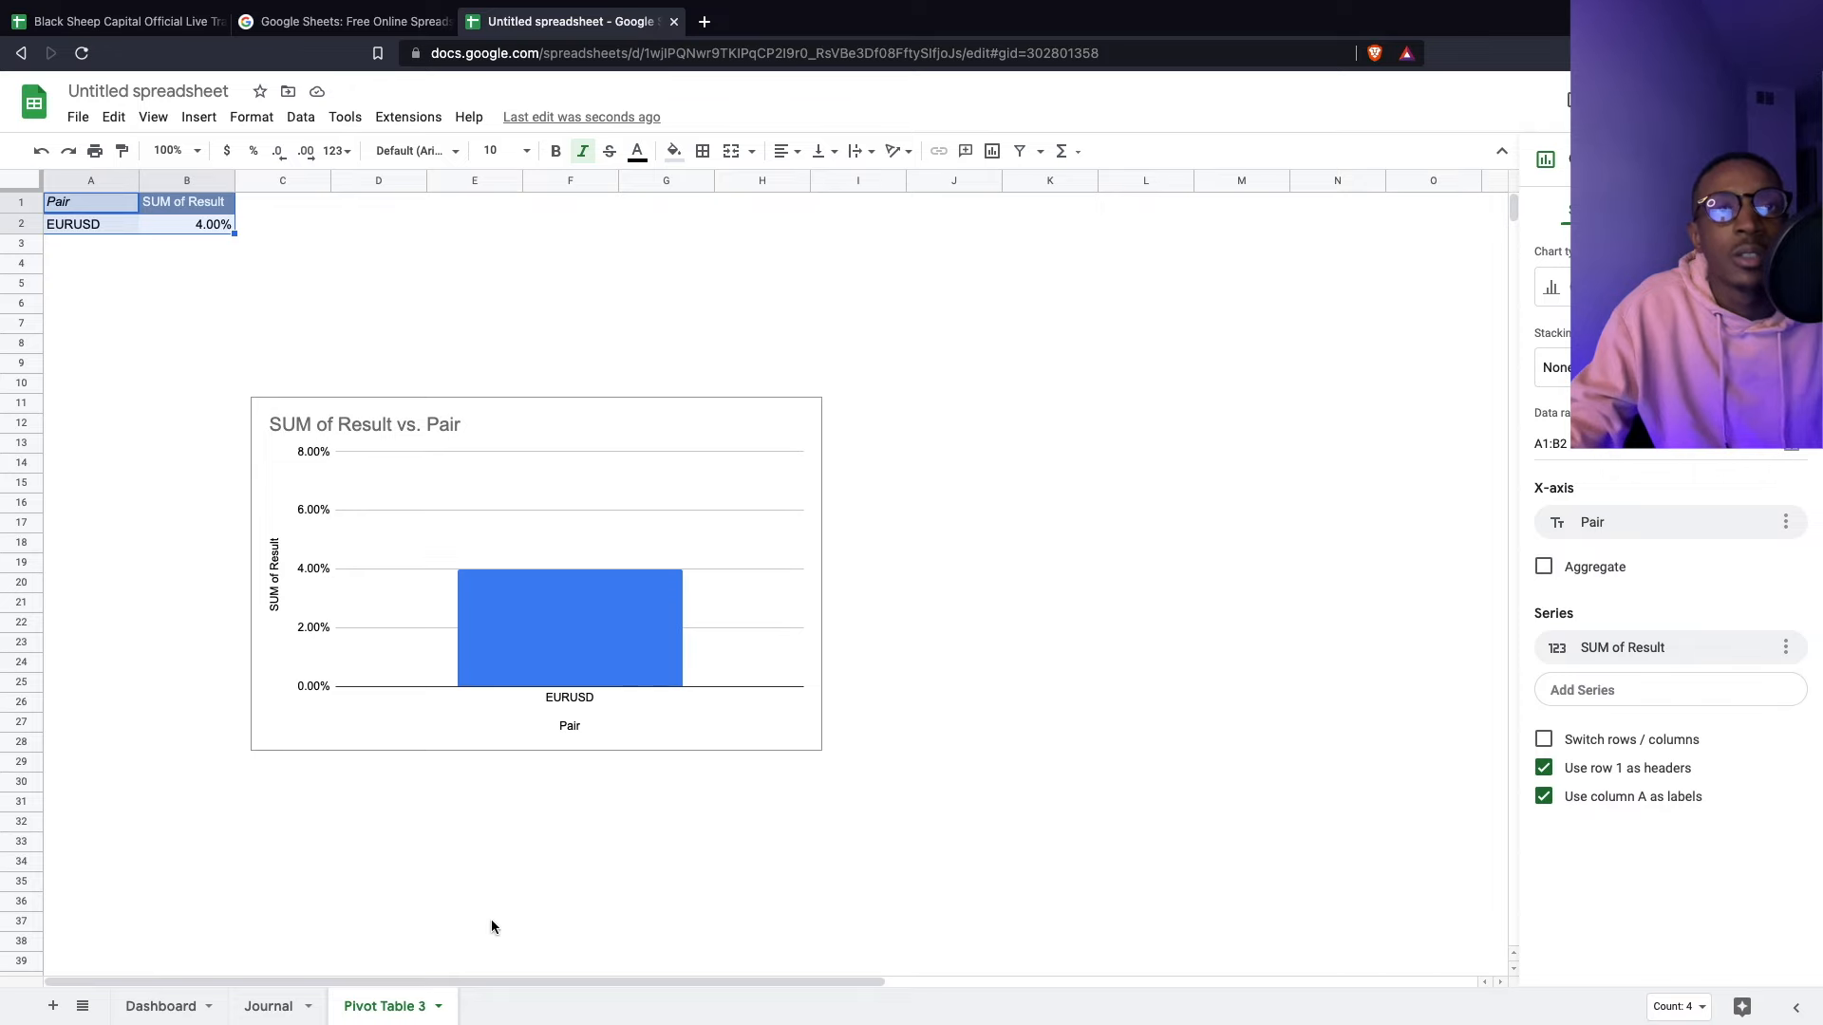
{"action": "left_click", "coordinate": [271, 1007]}
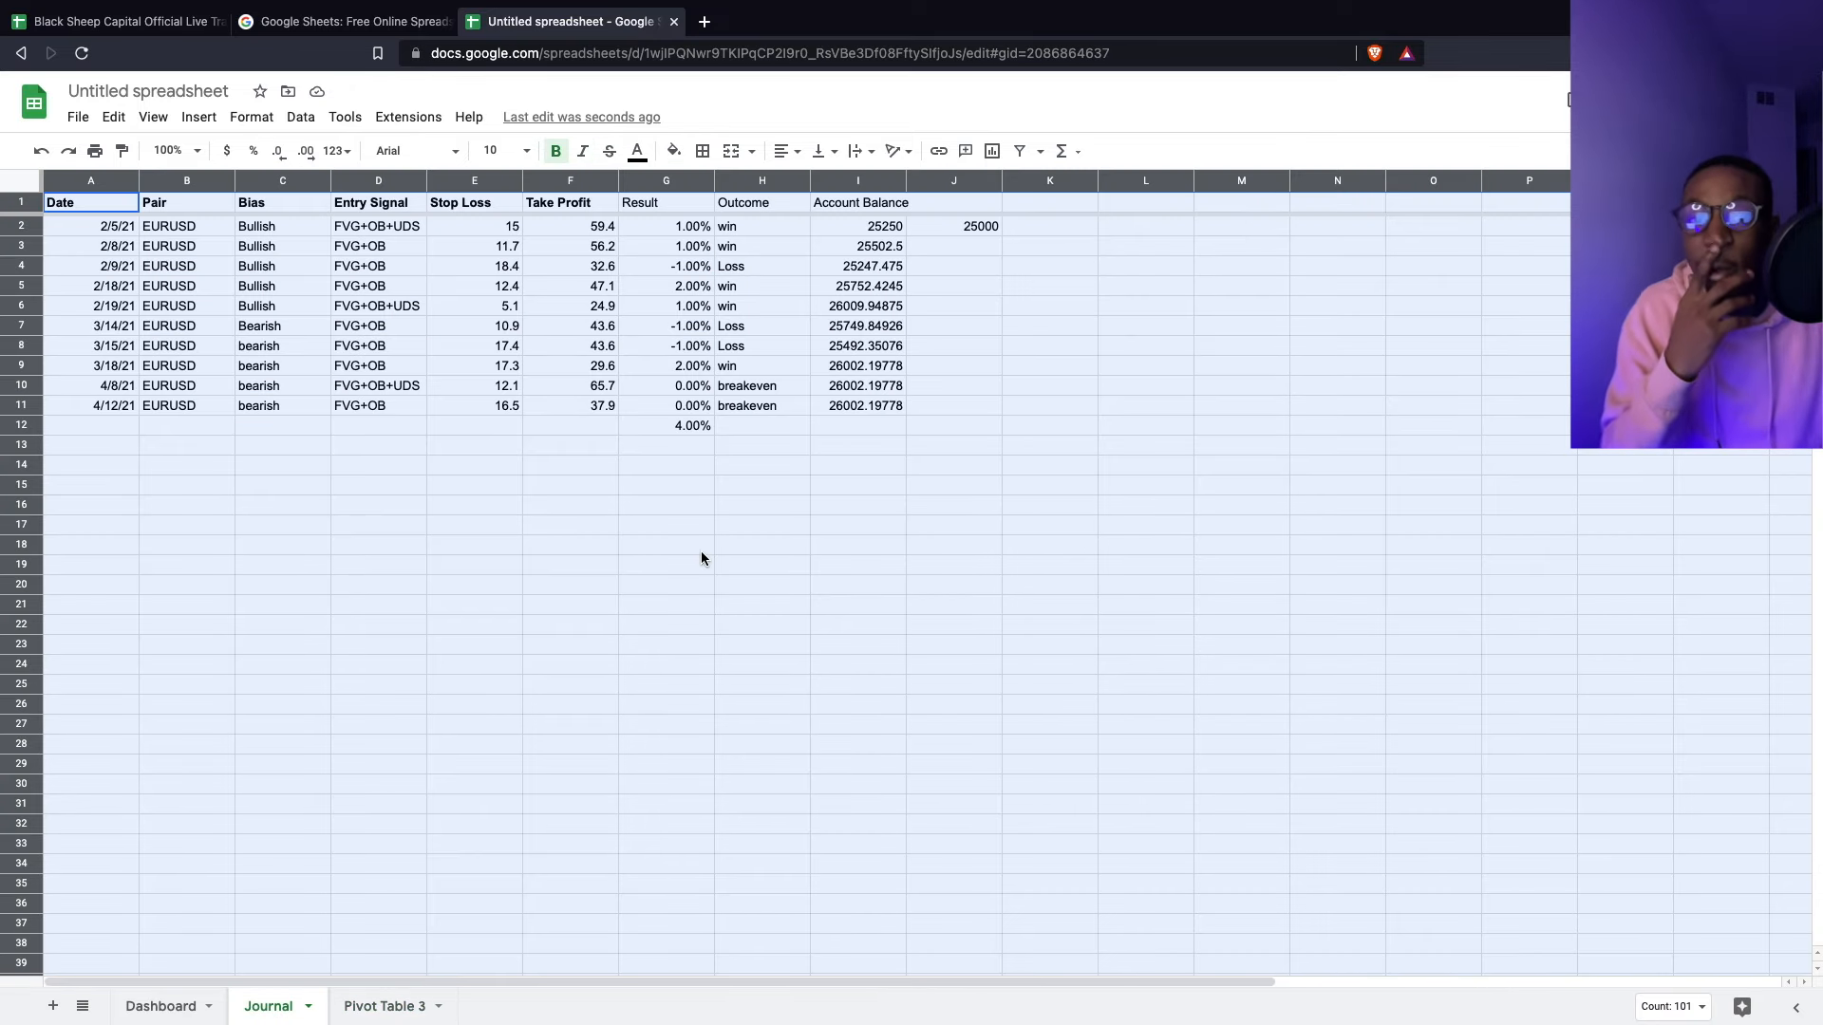